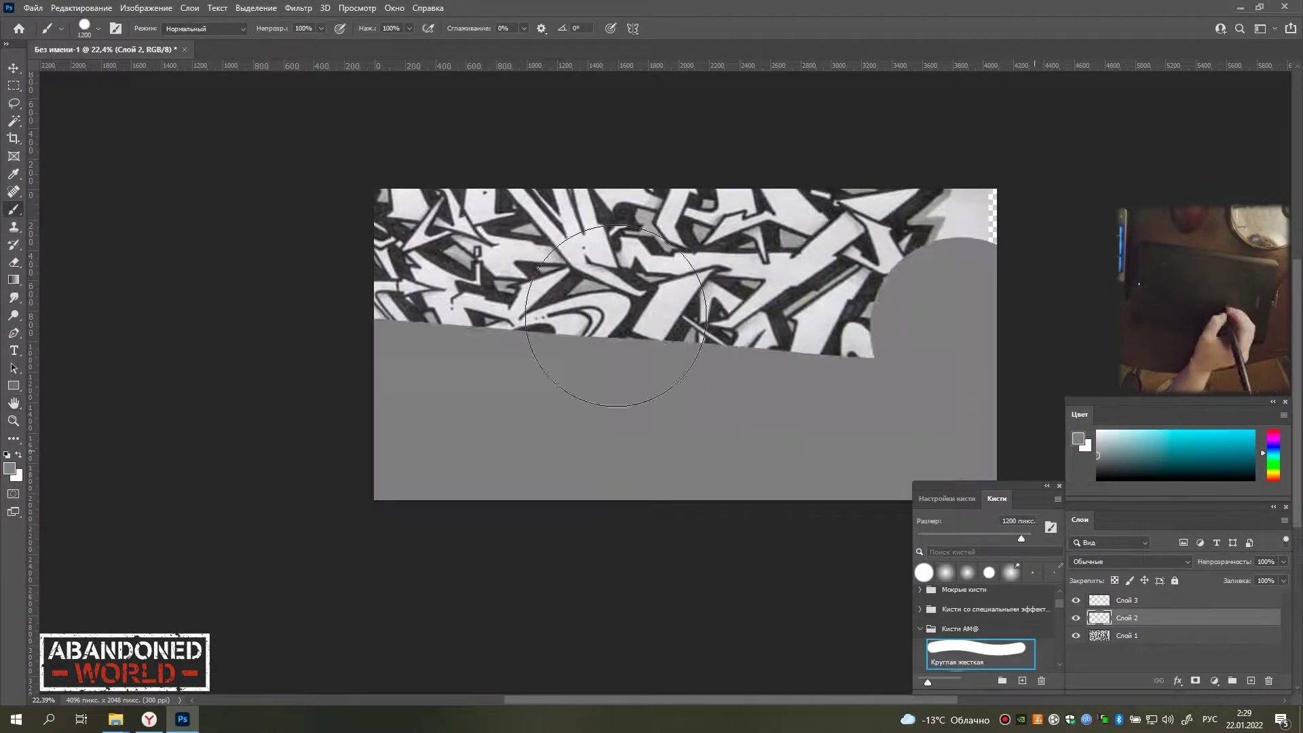
Hide gray Layer 2, select Layer 3, pick cyan and zoom into the left letters.
left_click(1076, 618)
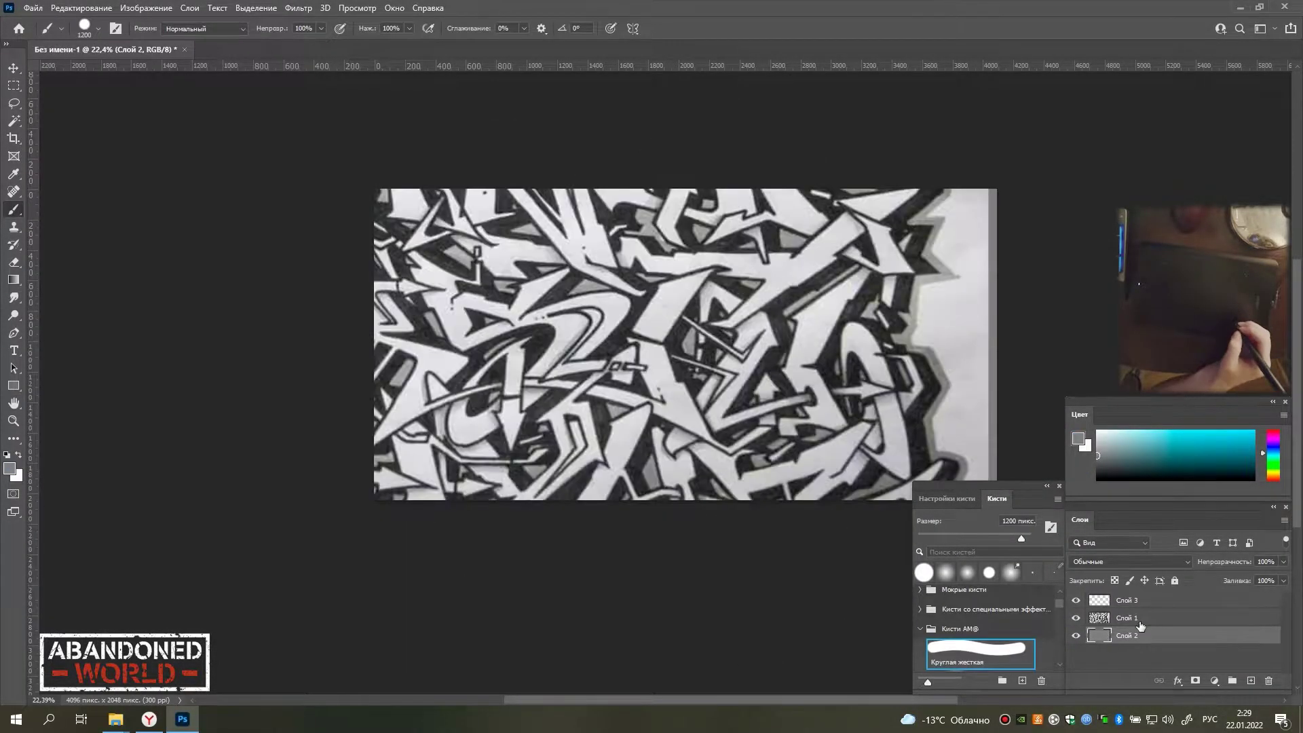
left_click(1127, 600)
left_click(1149, 431)
left_click(565, 334)
key("ctrl+space")
mouse_move(588, 314)
left_mouse_down()
mouse_move(631, 352)
mouse_move(626, 368)
mouse_move(609, 305)
left_mouse_up()
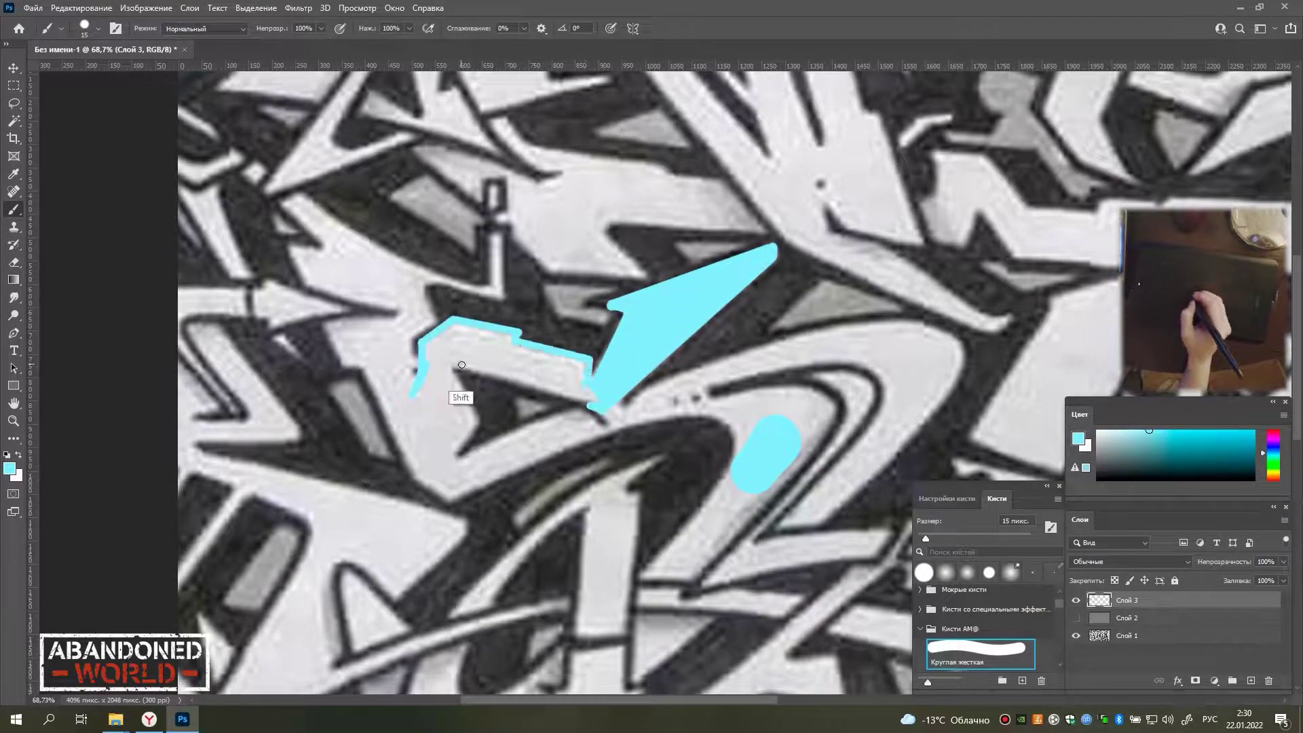
Outline the left letter with straight cyan edges and fill it solid cyan.
left_click(438, 370, "shift")
key("Return")
left_click_drag(438, 372, 454, 454)
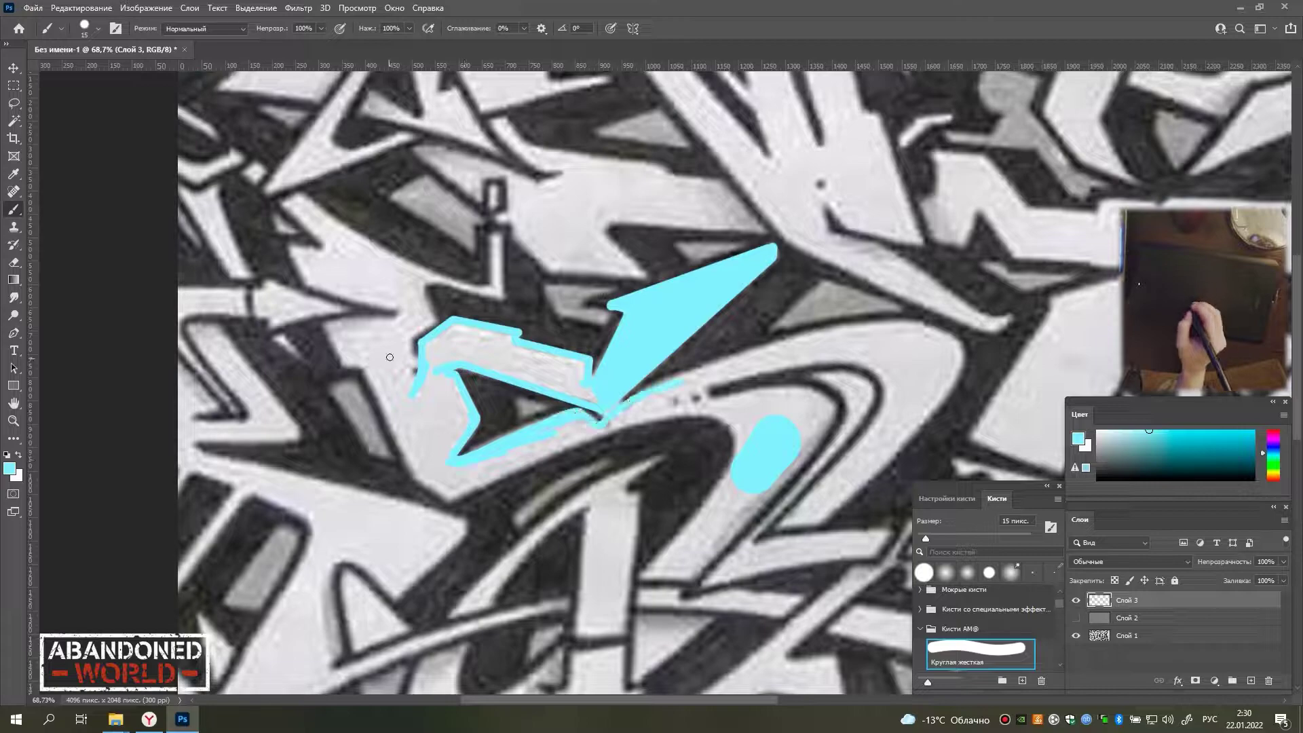
left_click(289, 243, "shift")
left_click_drag(408, 340, 501, 438)
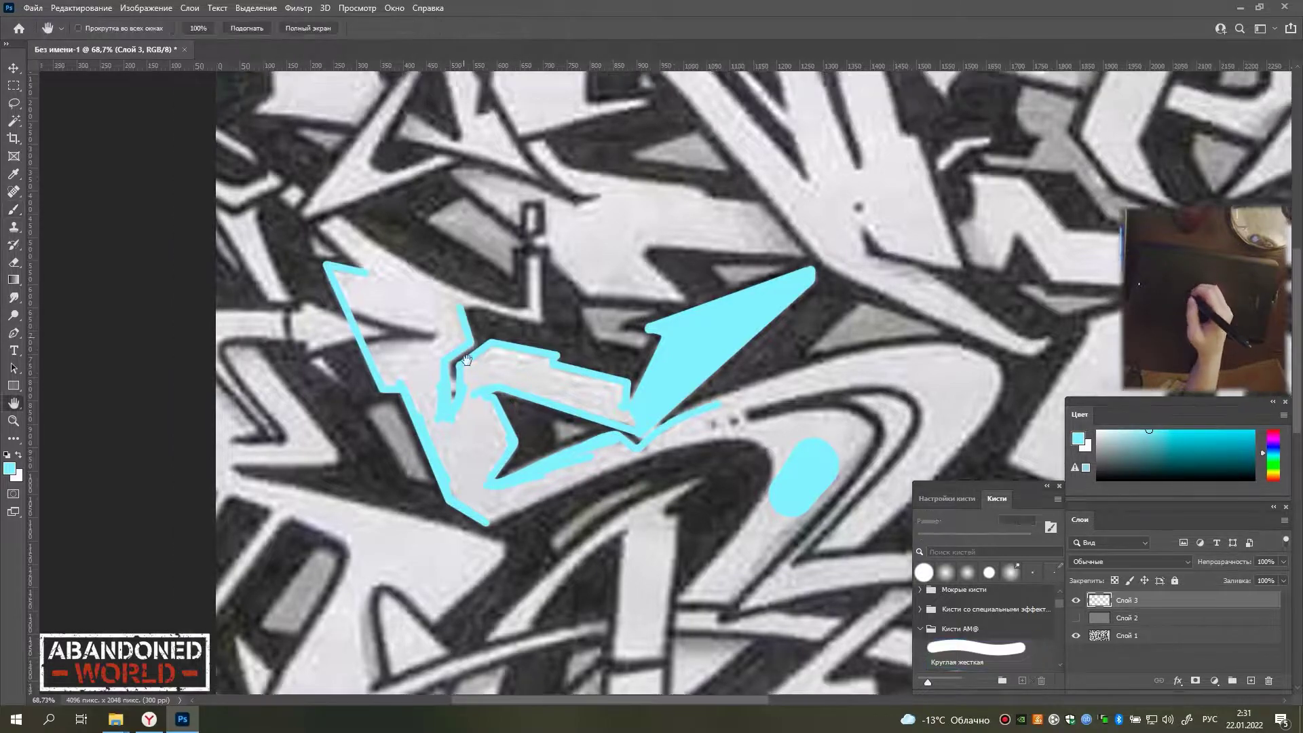
mouse_move(343, 262)
left_mouse_down()
mouse_move(596, 396)
mouse_move(590, 330)
left_mouse_up()
key("bracketright")
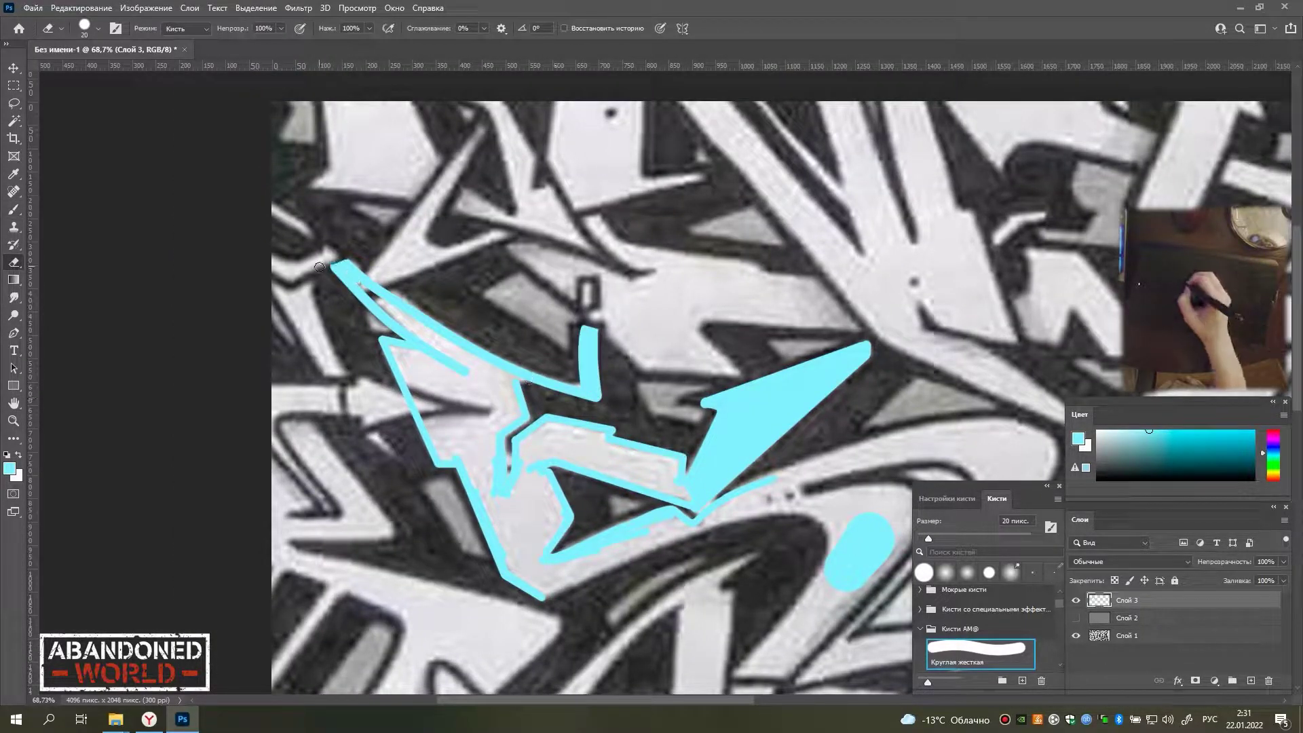
mouse_move(360, 292)
left_mouse_down()
mouse_move(482, 402)
mouse_move(435, 415)
left_mouse_up()
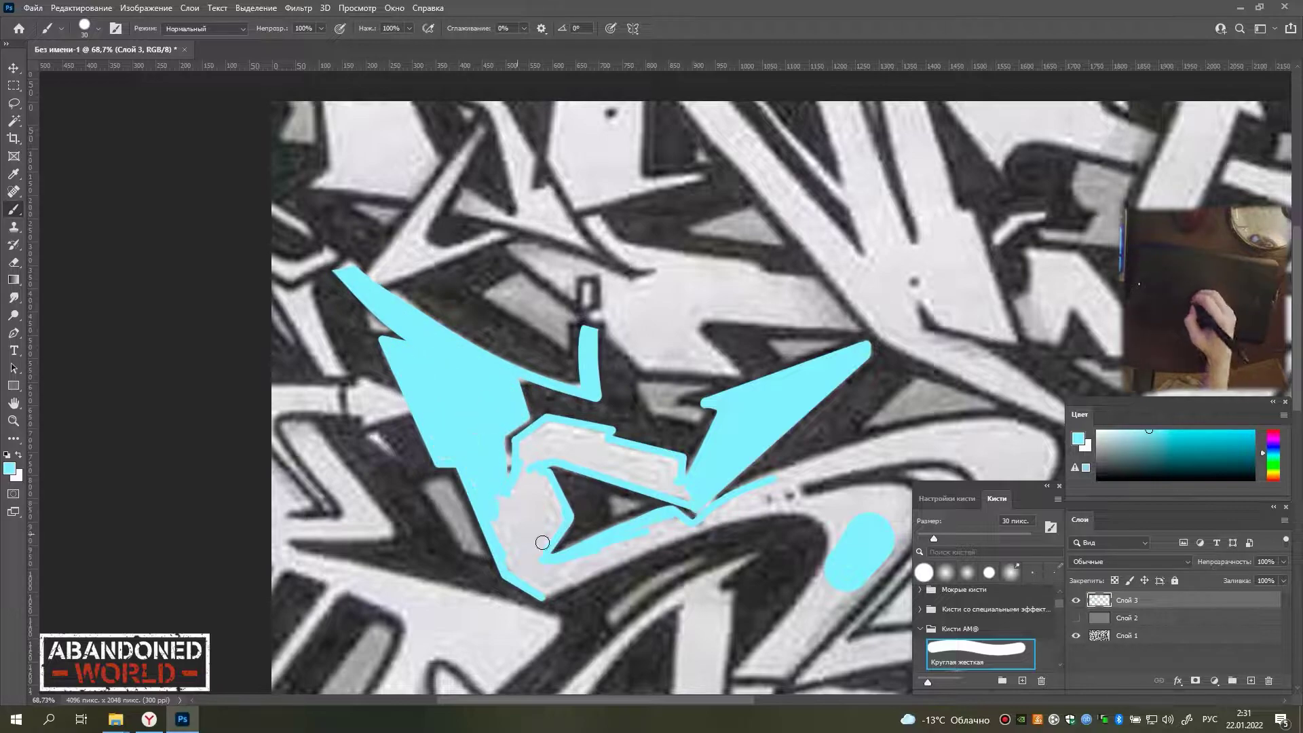
left_click_drag(550, 479, 506, 537)
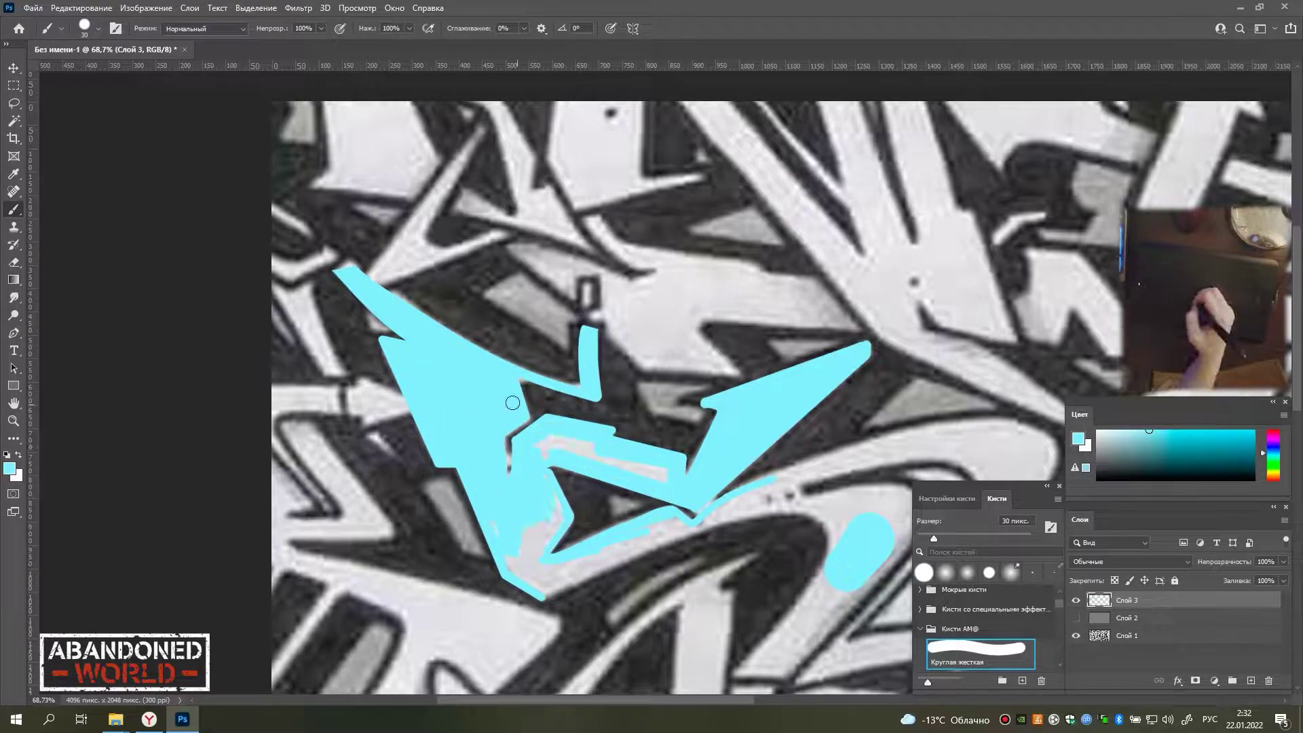
Fill the big swoosh's interior with cyan using a 60 px brush.
left_click_drag(549, 490, 363, 398)
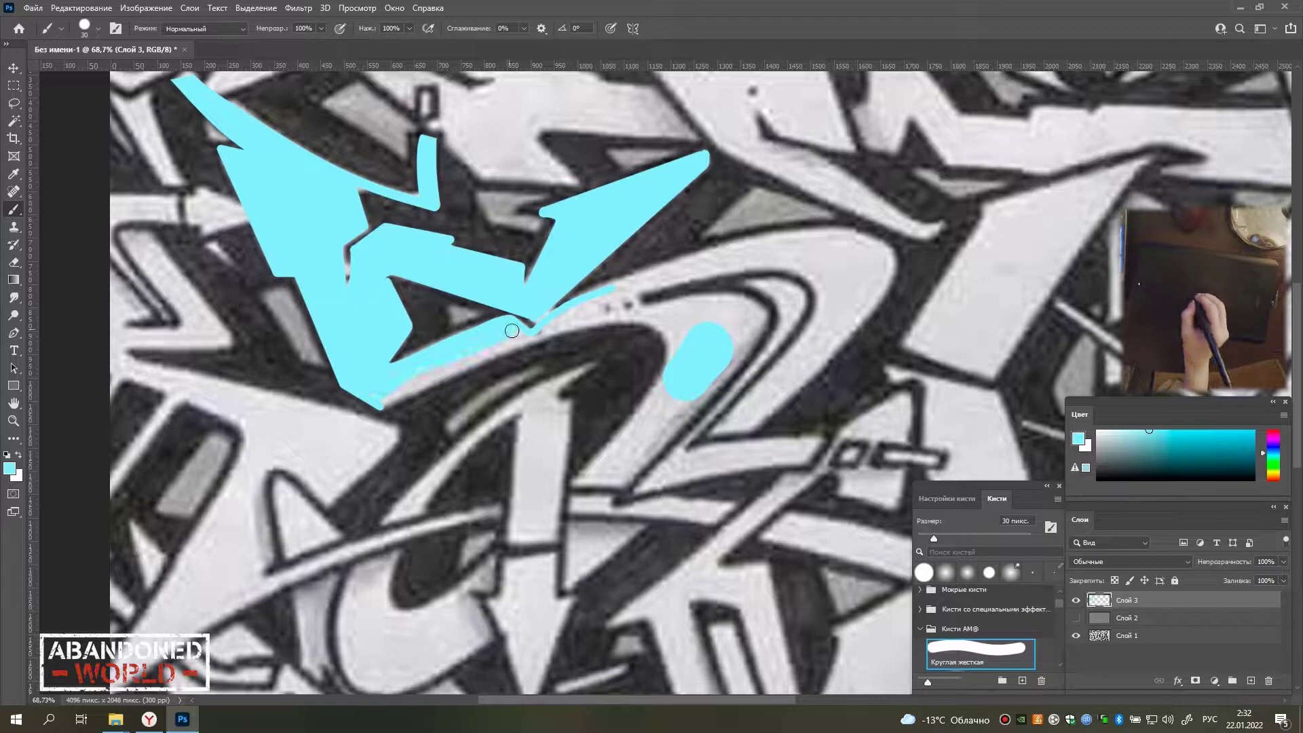
left_click_drag(644, 392, 439, 456)
key("bracketright")
key("bracketright")
key("bracketright")
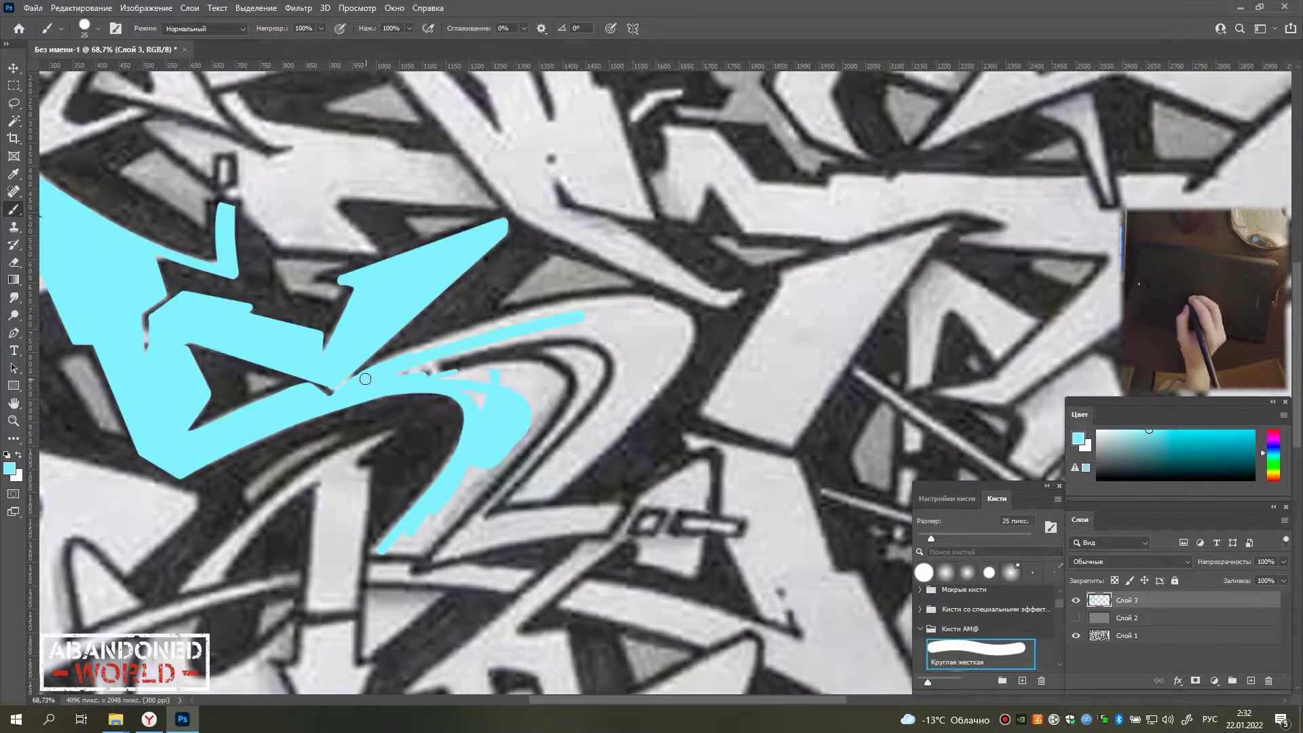
left_click_drag(503, 339, 451, 373)
left_click_drag(611, 326, 472, 383)
key("bracketleft")
key("bracketleft")
key("bracketleft")
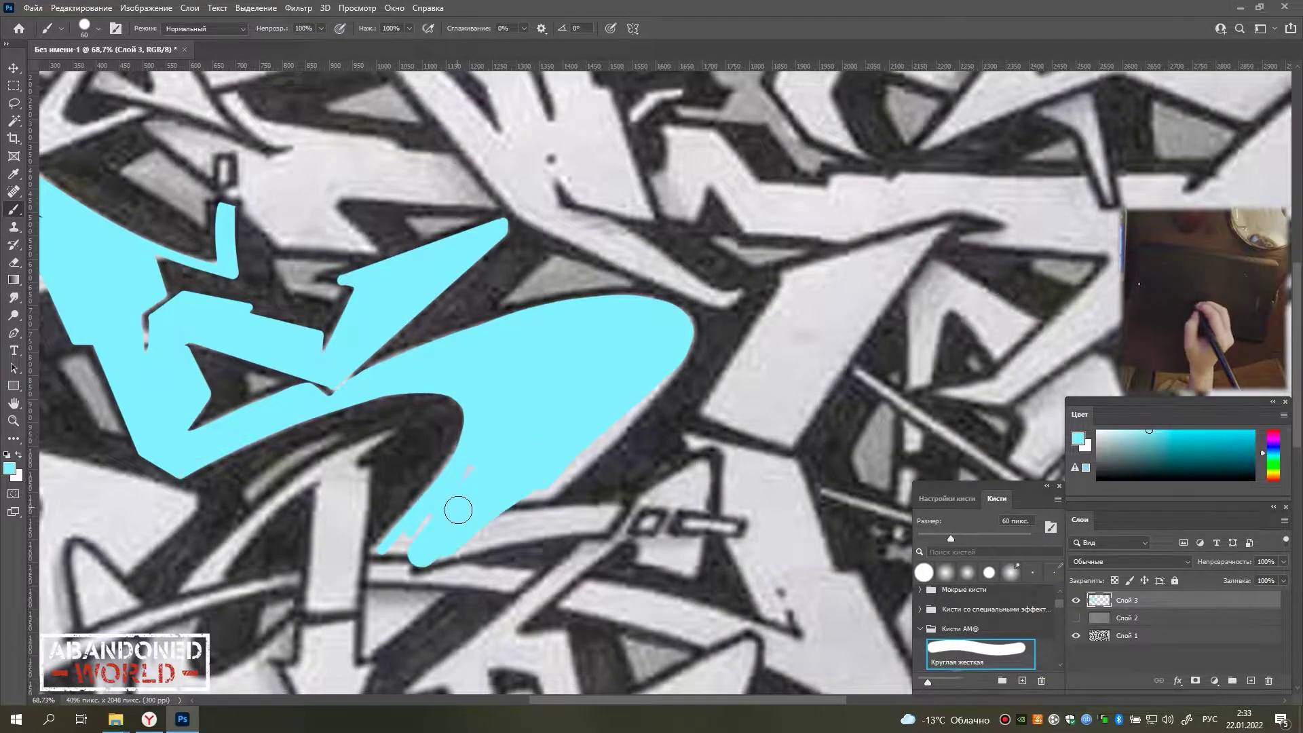
Paint the swoosh's lower body and reshape its lower-left and lower-right edges in cyan.
left_click_drag(456, 509, 667, 319)
left_click_drag(624, 370, 403, 520)
left_click_drag(380, 461, 529, 289)
left_click_drag(394, 488, 463, 433)
key("e")
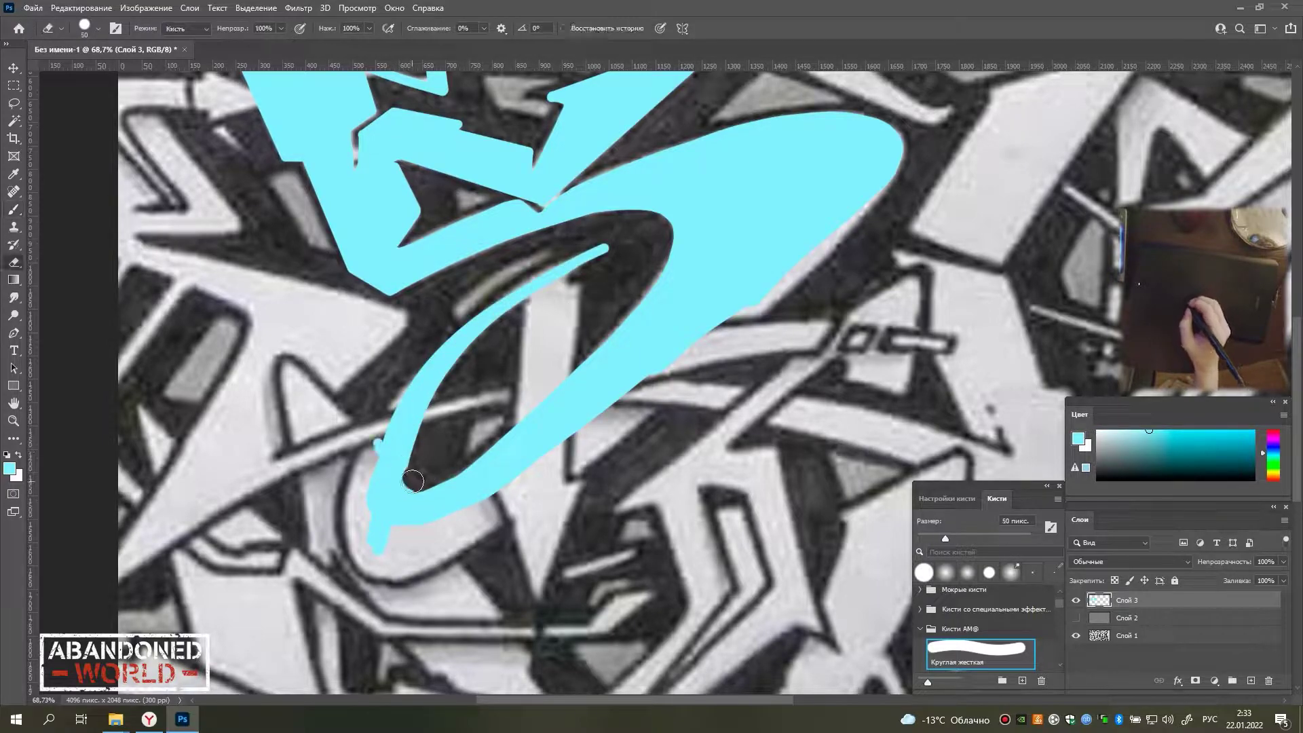
key("b")
left_click_drag(376, 441, 348, 510)
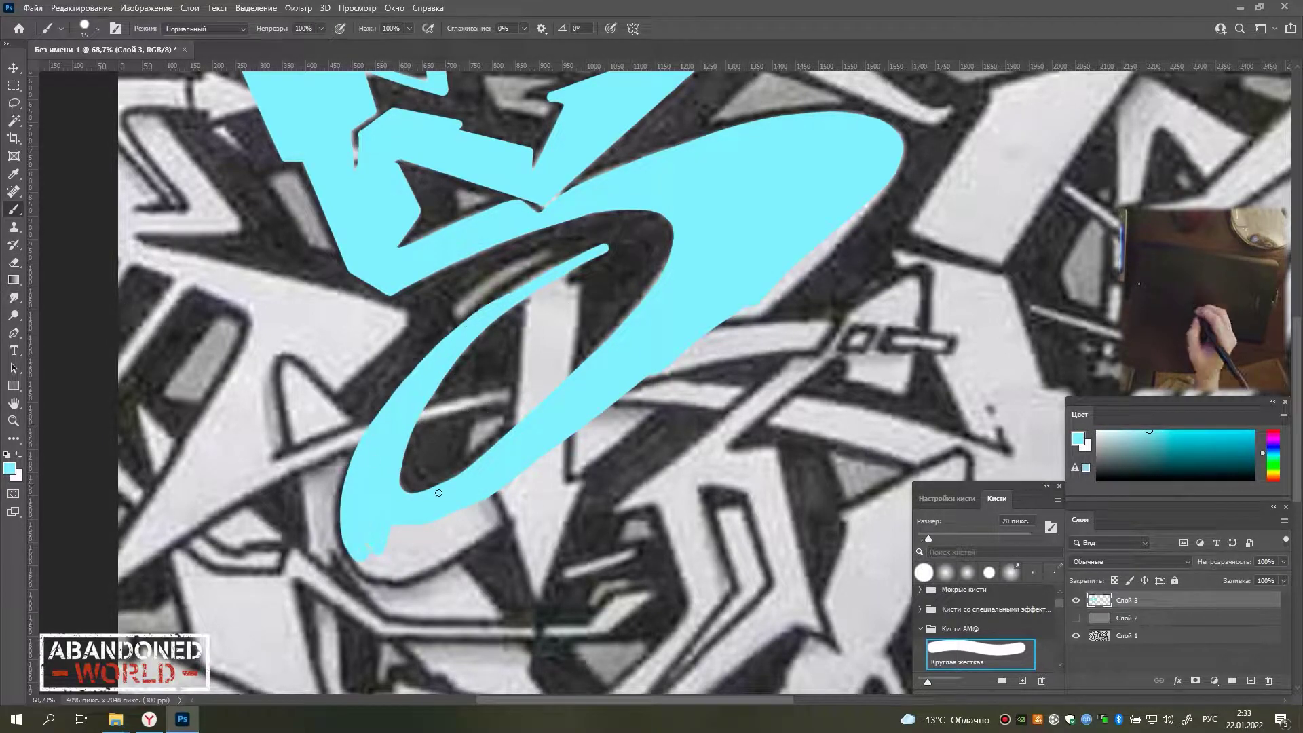
left_click_drag(370, 567, 873, 183)
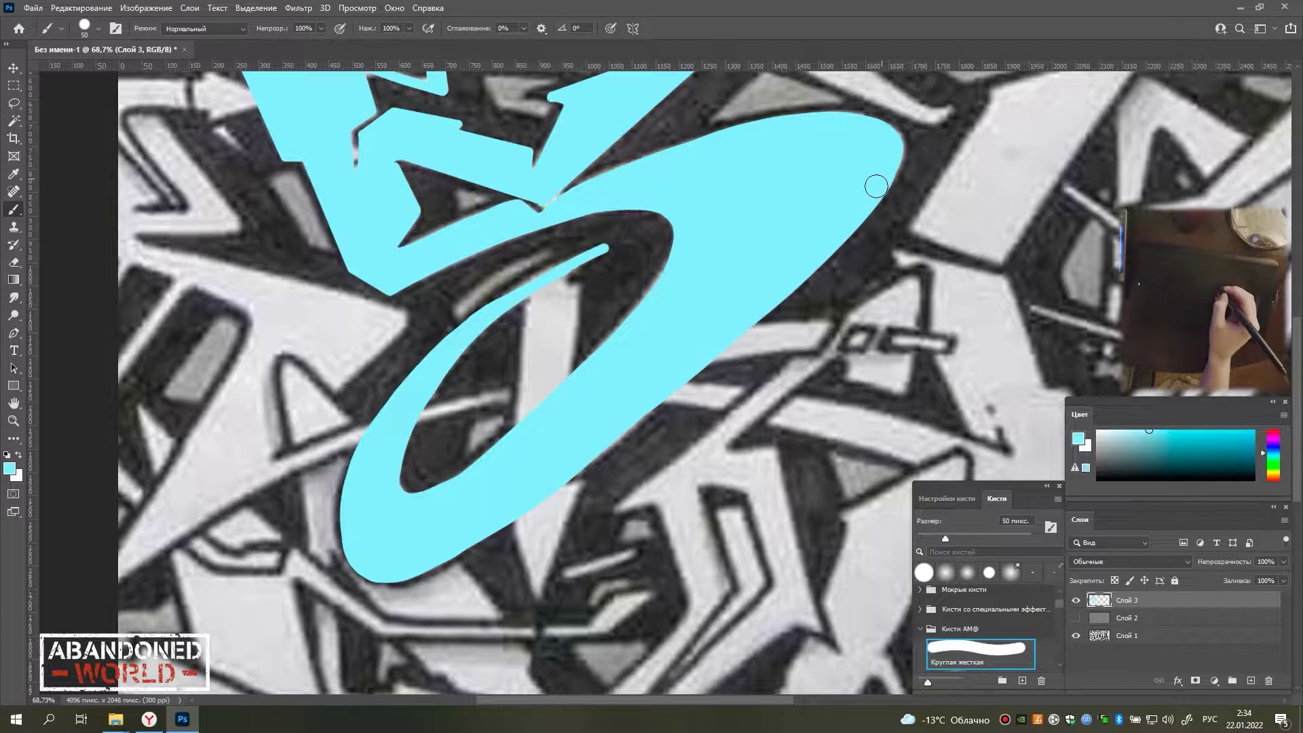
Show gray Layer 2 to check coverage and inspect the swoosh edge with the Eraser ready.
left_click(1076, 618)
left_click(1135, 600)
key("e")
left_click_drag(437, 151, 357, 160)
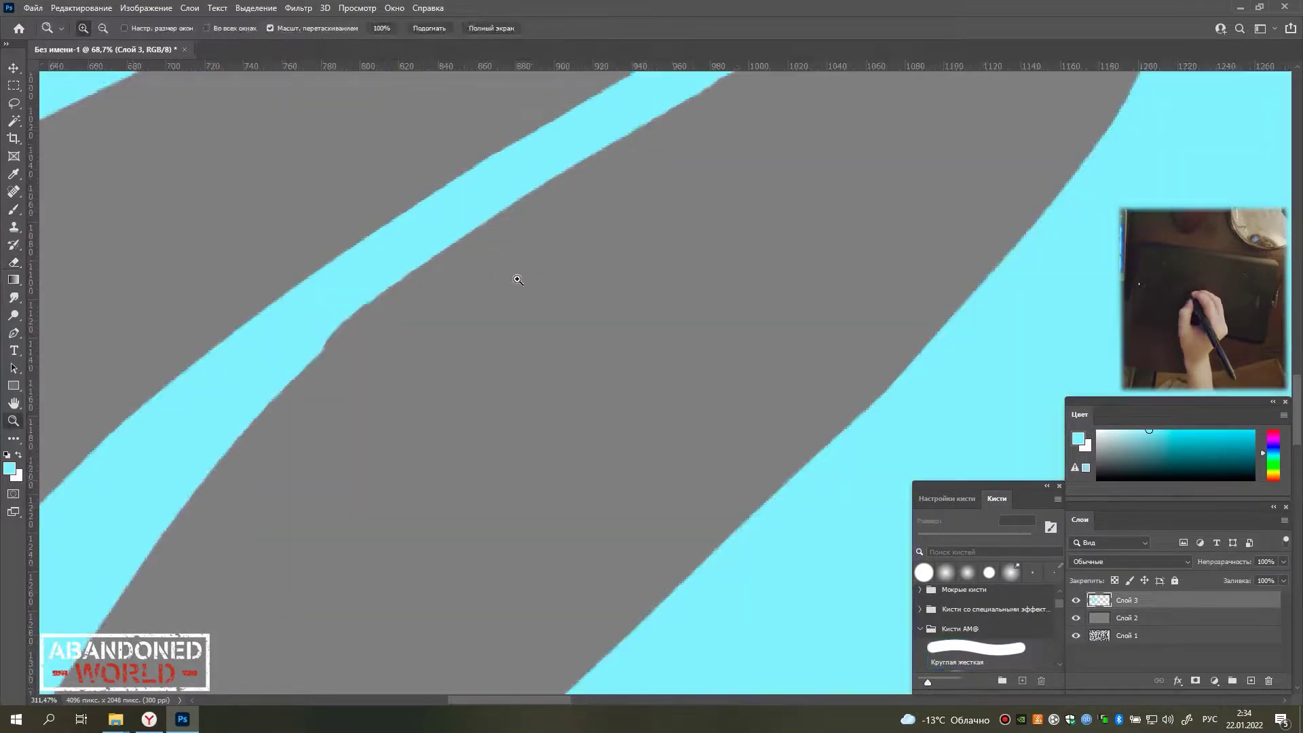
Smooth the swoosh's lower-left edge and paint thin cyan highlight strokes inside it.
key("b")
mouse_move(314, 351)
left_mouse_down()
mouse_move(544, 387)
mouse_move(286, 422)
left_mouse_up()
scroll(286, 422, "up", 2)
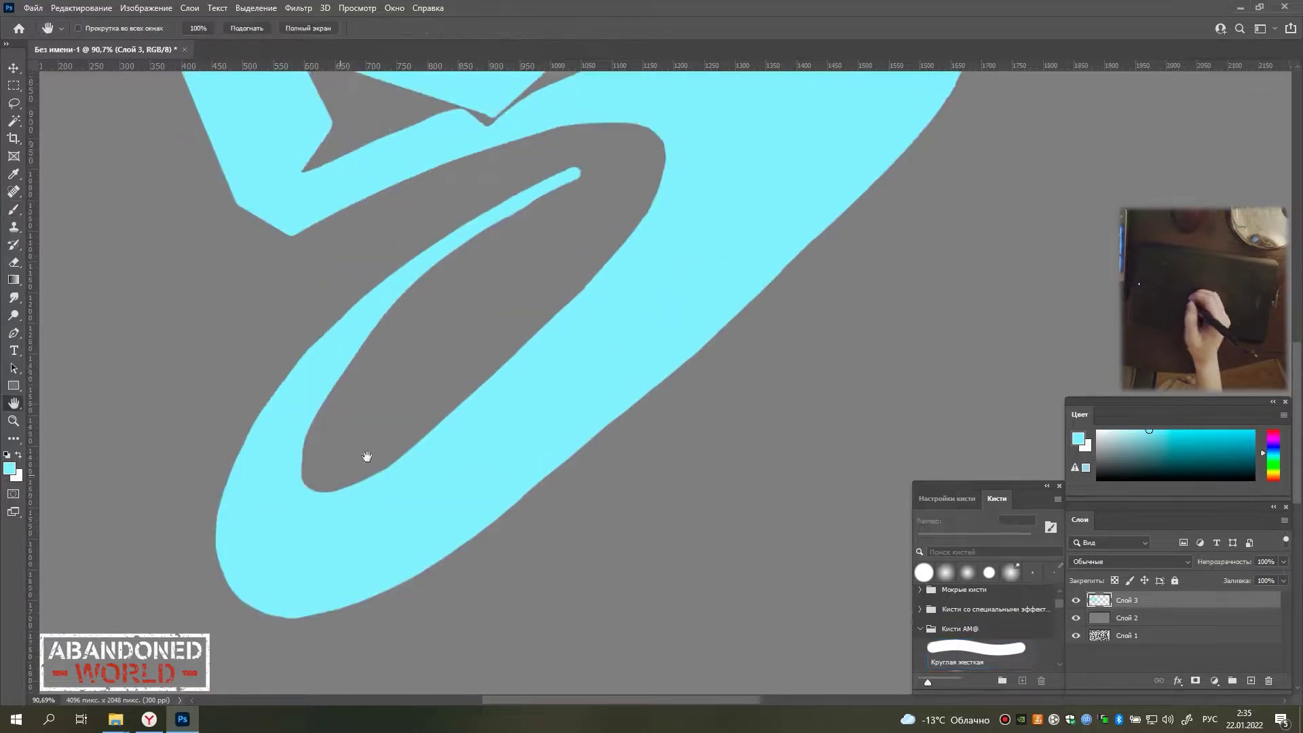
left_click(1076, 618)
left_click_drag(664, 290, 441, 282)
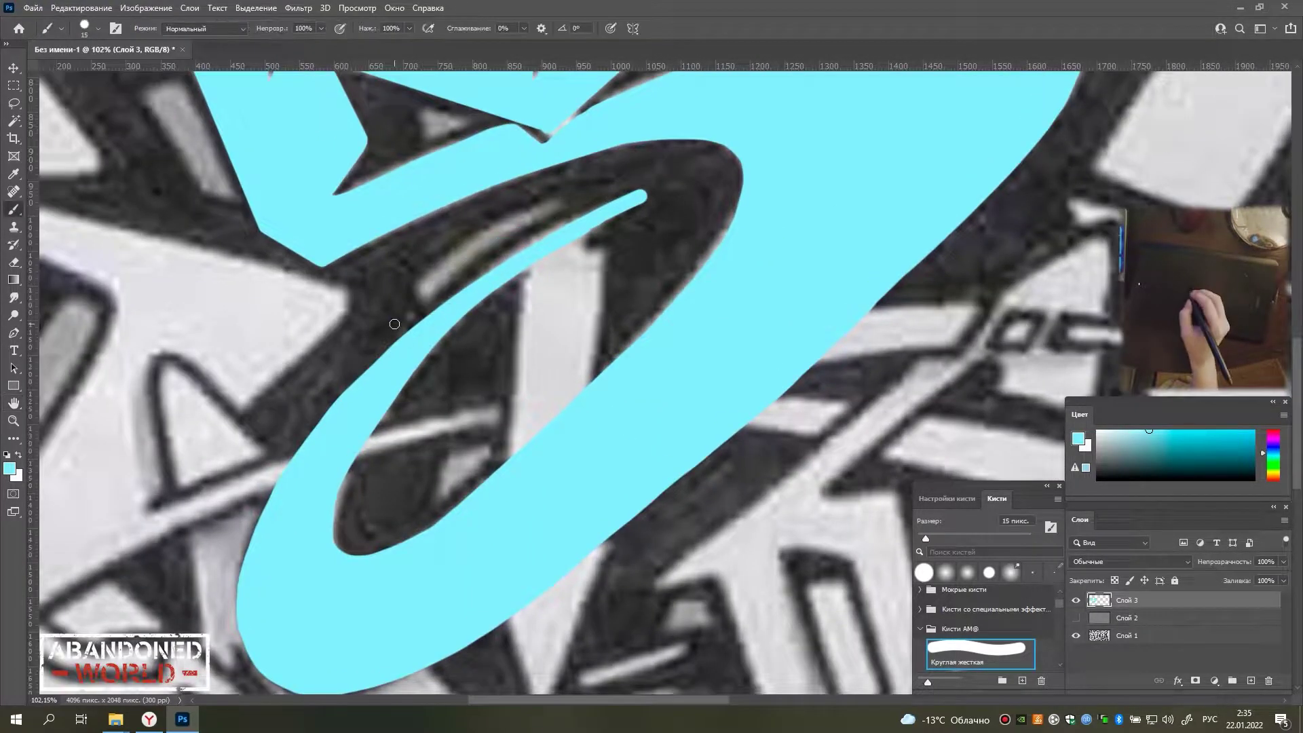
mouse_move(394, 324)
left_mouse_down()
mouse_move(566, 203)
mouse_move(588, 379)
left_mouse_up()
mouse_move(513, 443)
left_mouse_down()
mouse_move(529, 277)
mouse_move(529, 424)
mouse_move(444, 328)
left_mouse_up()
Temporarily dim the cyan layer to check the shape, then erase a thin straight cut into the letter.
key("8")
key("7")
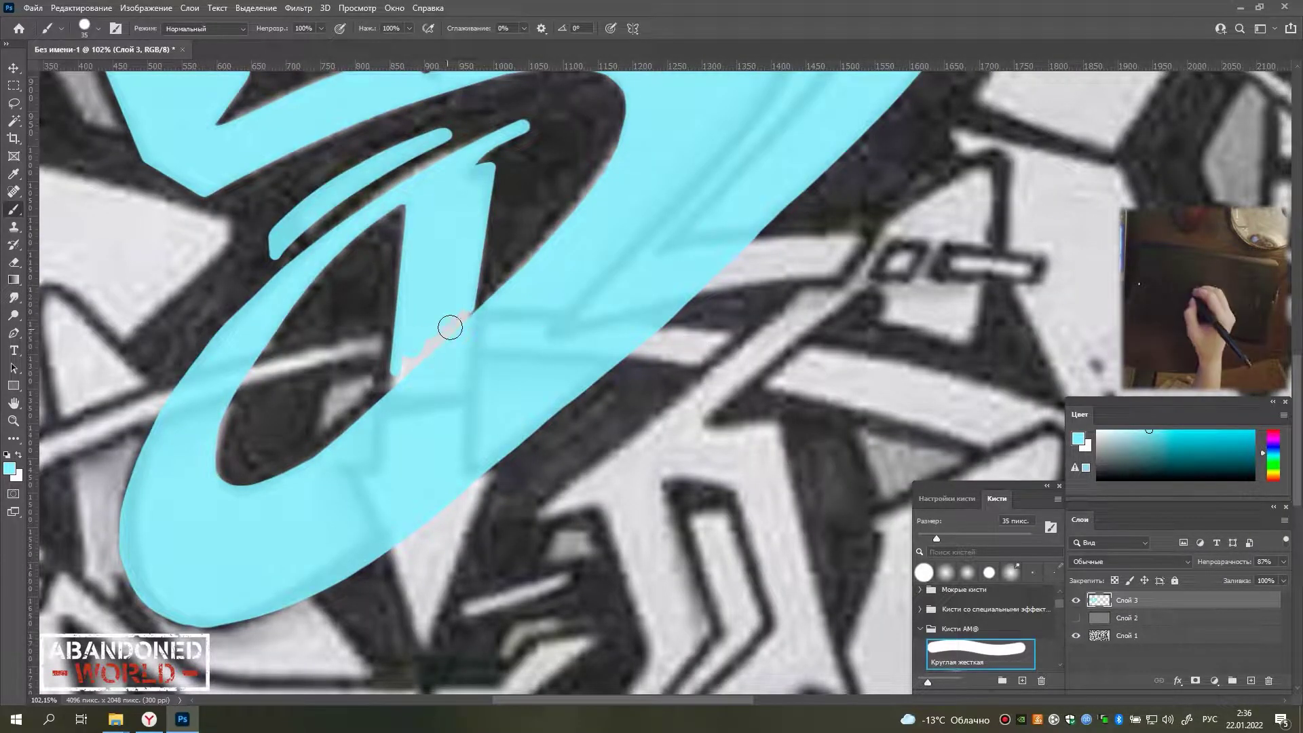
left_click(450, 328)
key("0")
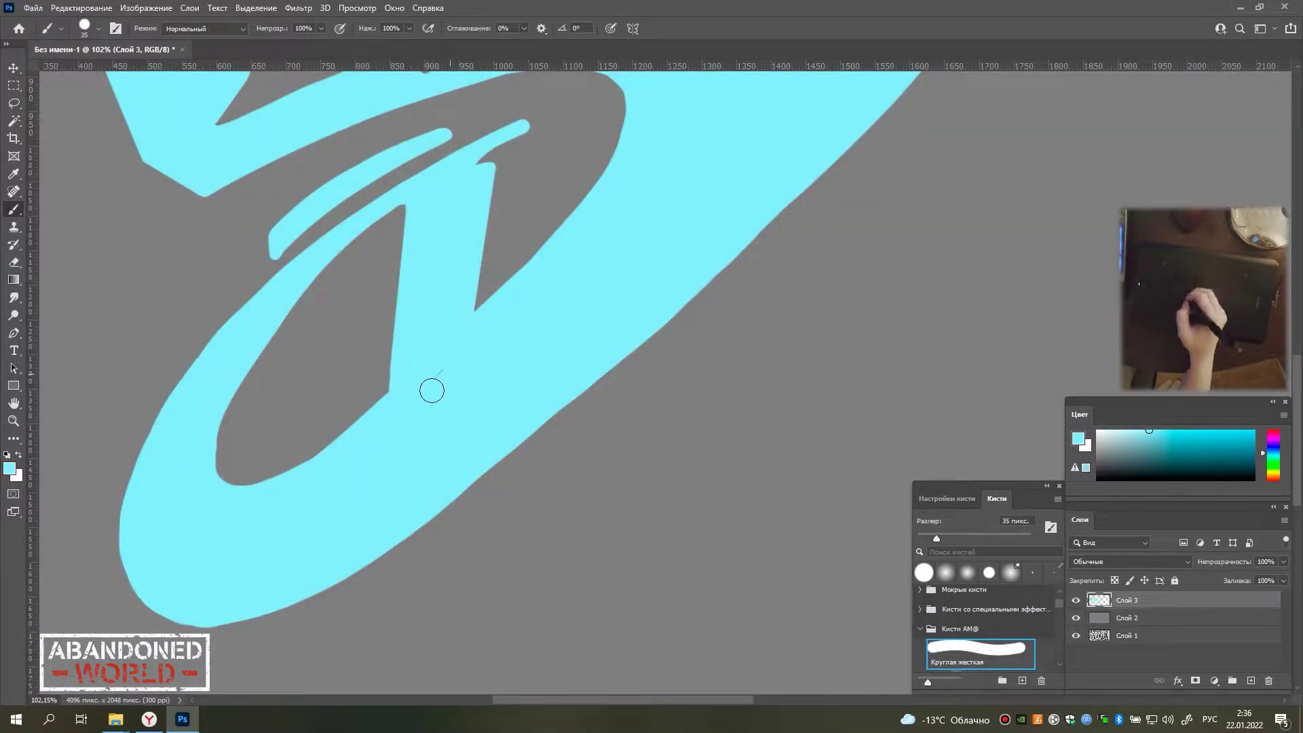
key("e")
left_click(1076, 618)
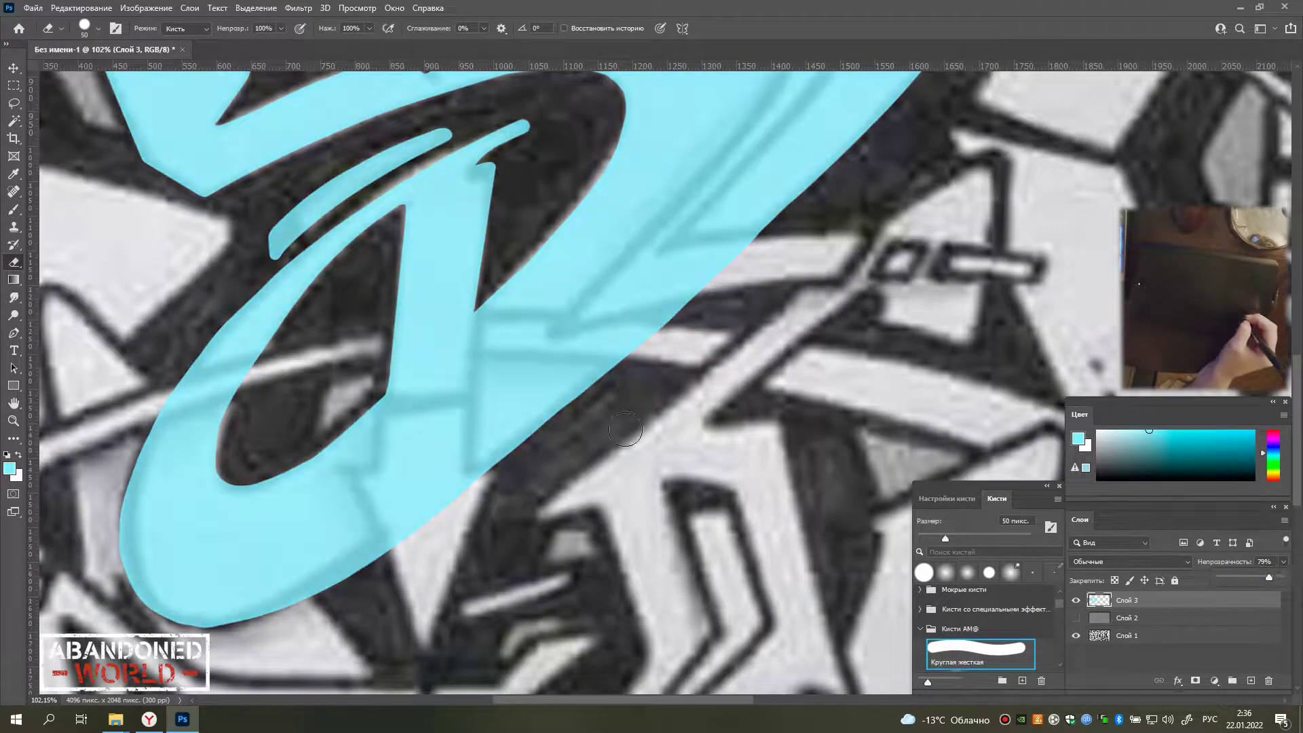
left_click(377, 473, "shift")
left_click(466, 475)
left_click(488, 300, "shift")
Extend the letter's bottom into a pointed cyan tail and create Layer 4 for the next letter.
key("b")
left_click_drag(341, 474, 417, 599)
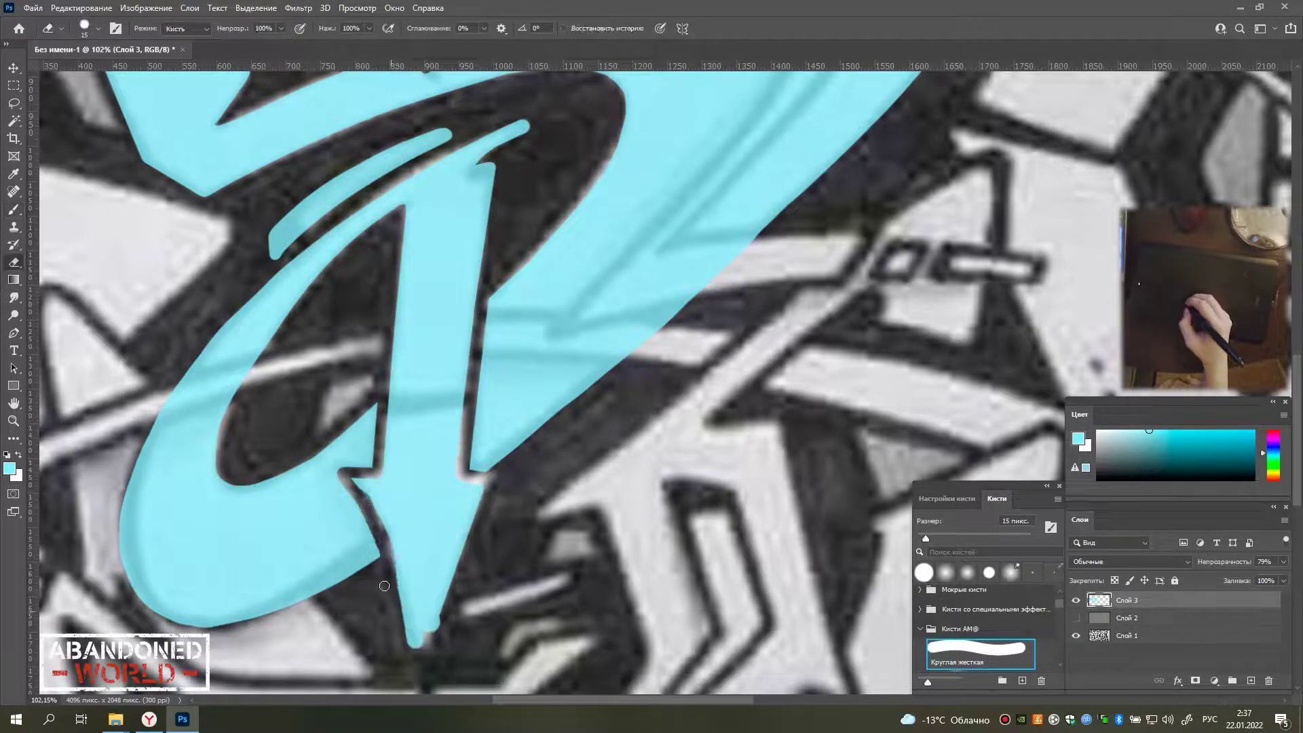
scroll(383, 502, "up", 3)
key("bracketleft")
key("bracketleft")
key("bracketleft")
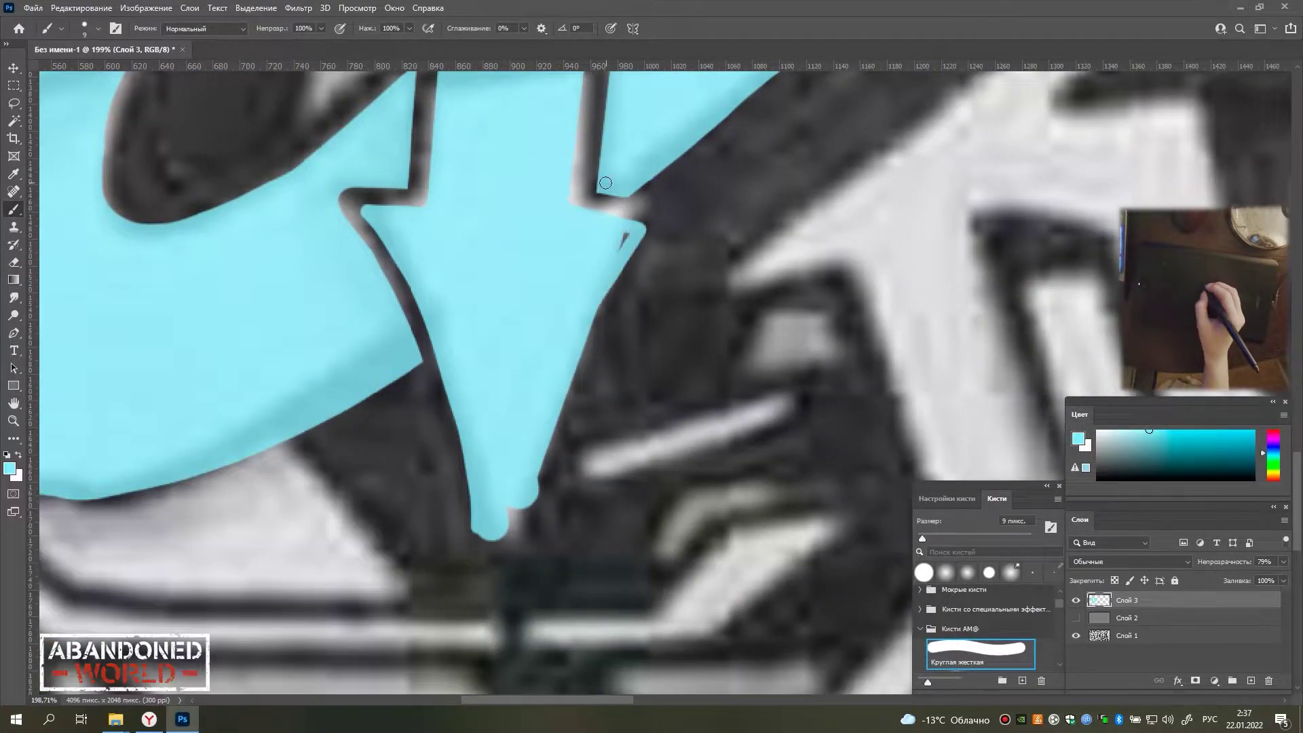
key("h")
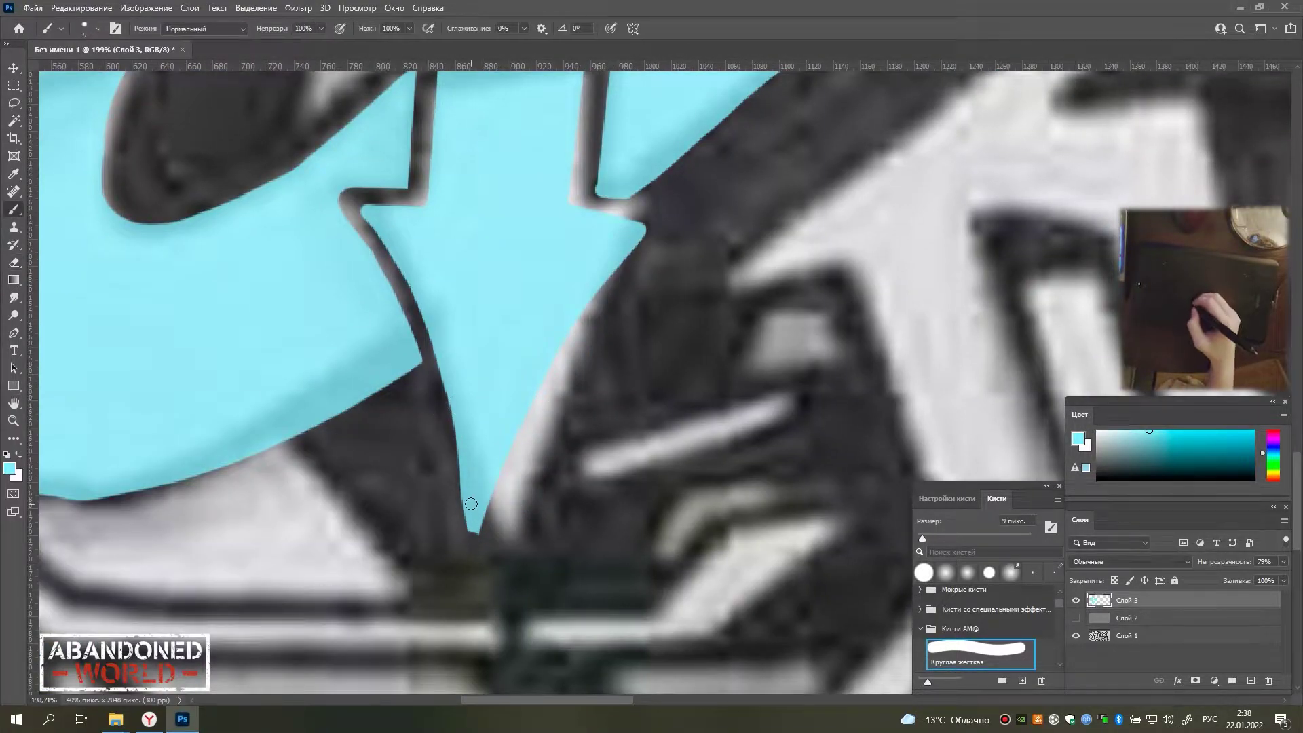
scroll(611, 307, "down", 5)
key("b")
scroll(562, 351, "up", 5)
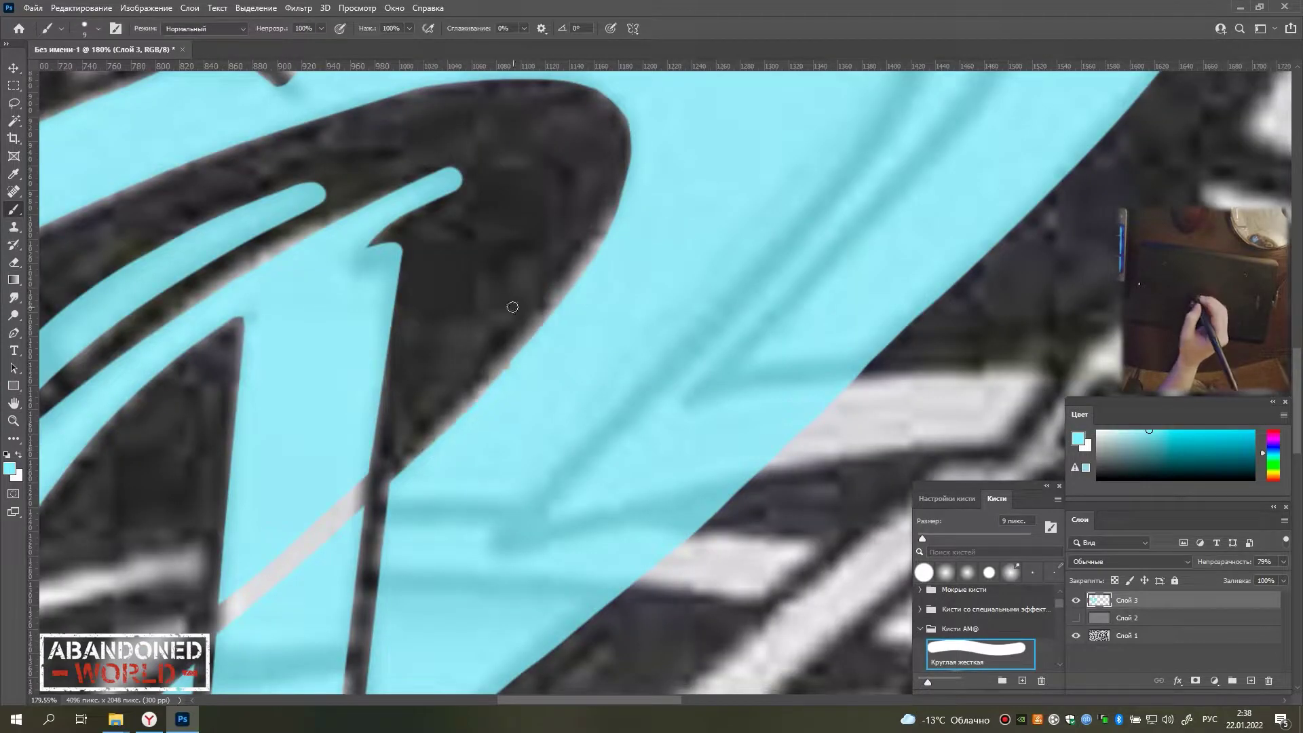
scroll(512, 307, "down", 5)
key("ctrl+shift+alt+n")
key("bracketright")
key("bracketright")
Outline the K's upper shape with straight cyan edges and fill it solid.
left_click_drag(522, 324, 495, 368)
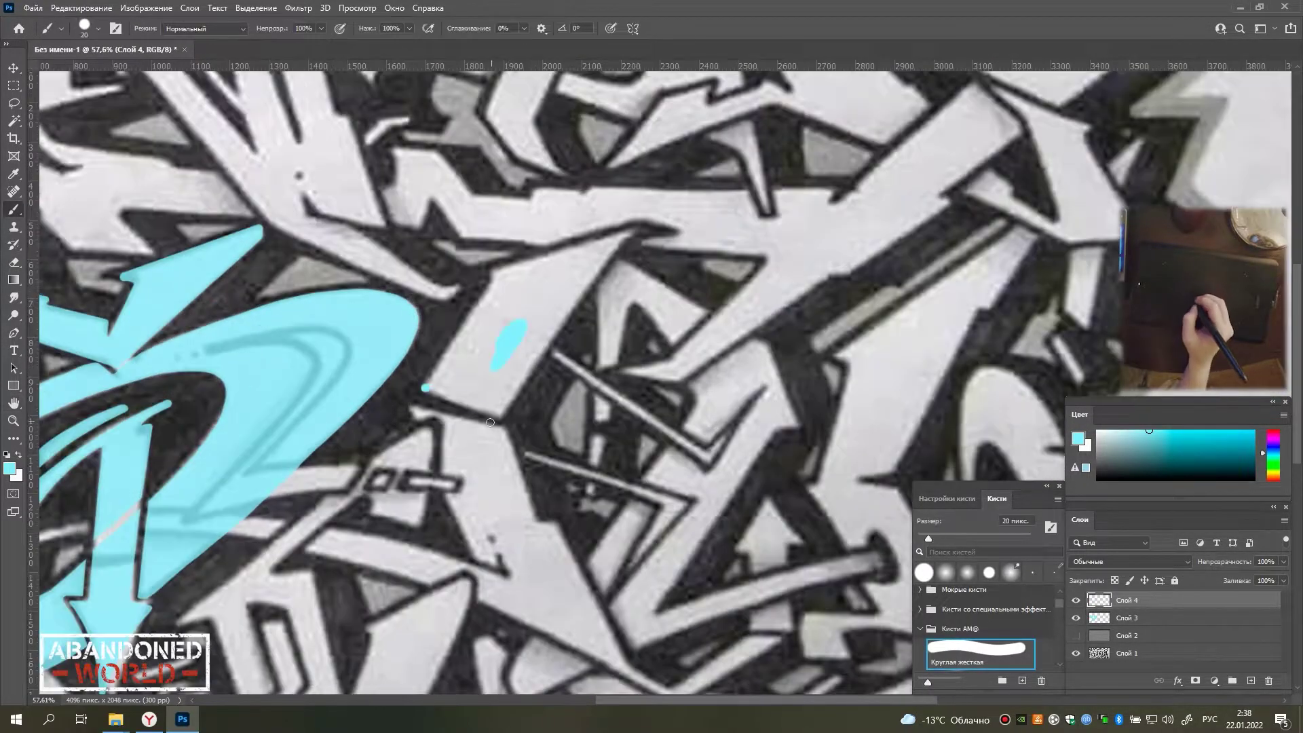
left_click(491, 423, "shift")
left_click(622, 238, "shift")
left_click(490, 277, "shift")
left_click(426, 388, "shift")
key("bracketleft")
scroll(481, 255, "up", 3)
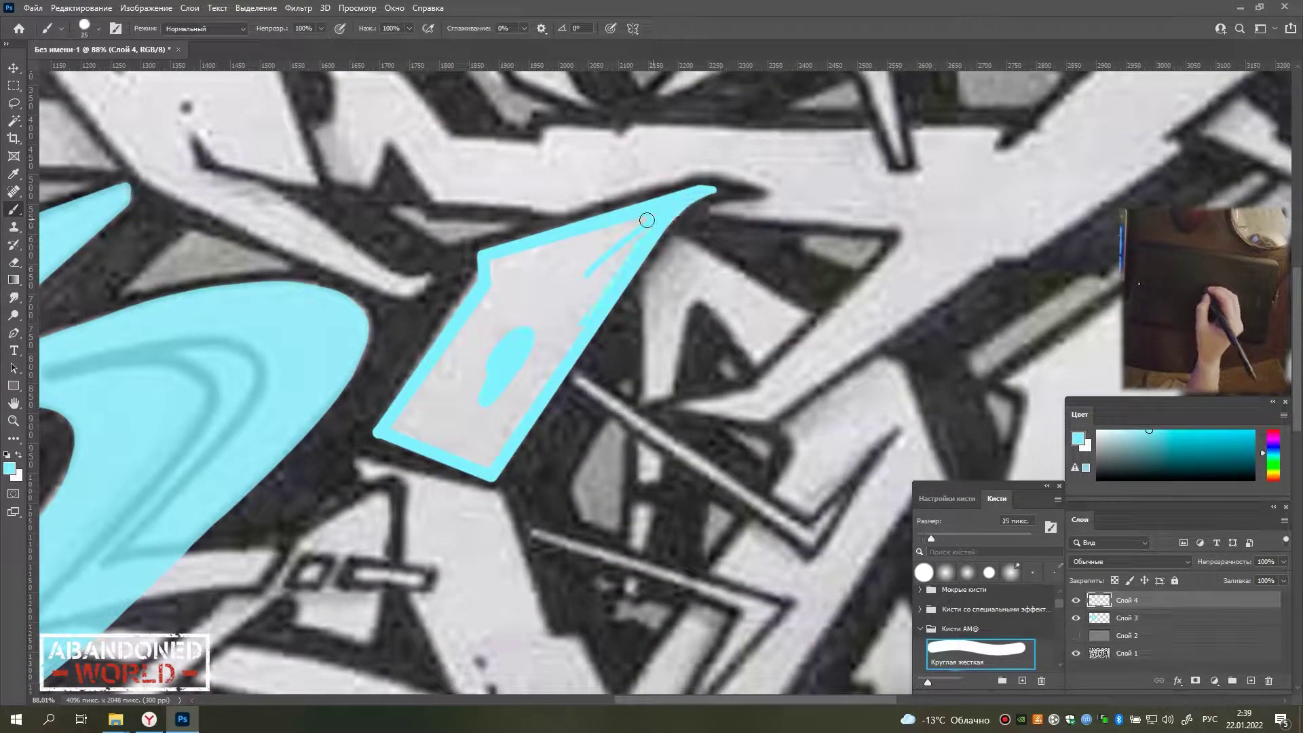
key("bracketright")
left_click_drag(647, 220, 497, 302)
Outline the K's lower arm with a 10 px brush and fill it cyan at 40 px.
scroll(475, 438, "down", 2)
key("bracketleft")
key("bracketleft")
key("bracketleft")
left_click_drag(510, 441, 407, 306)
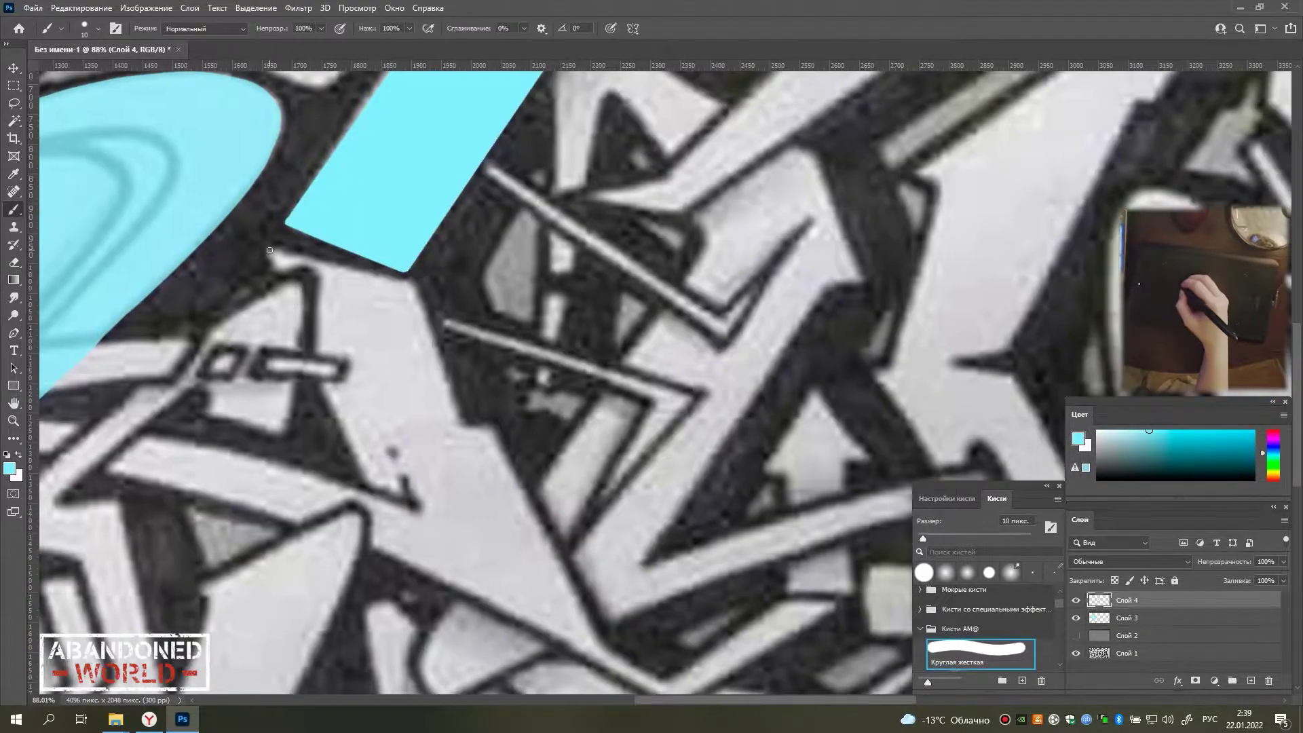
left_click(269, 251)
left_click(407, 274, "shift")
left_click(468, 427, "shift")
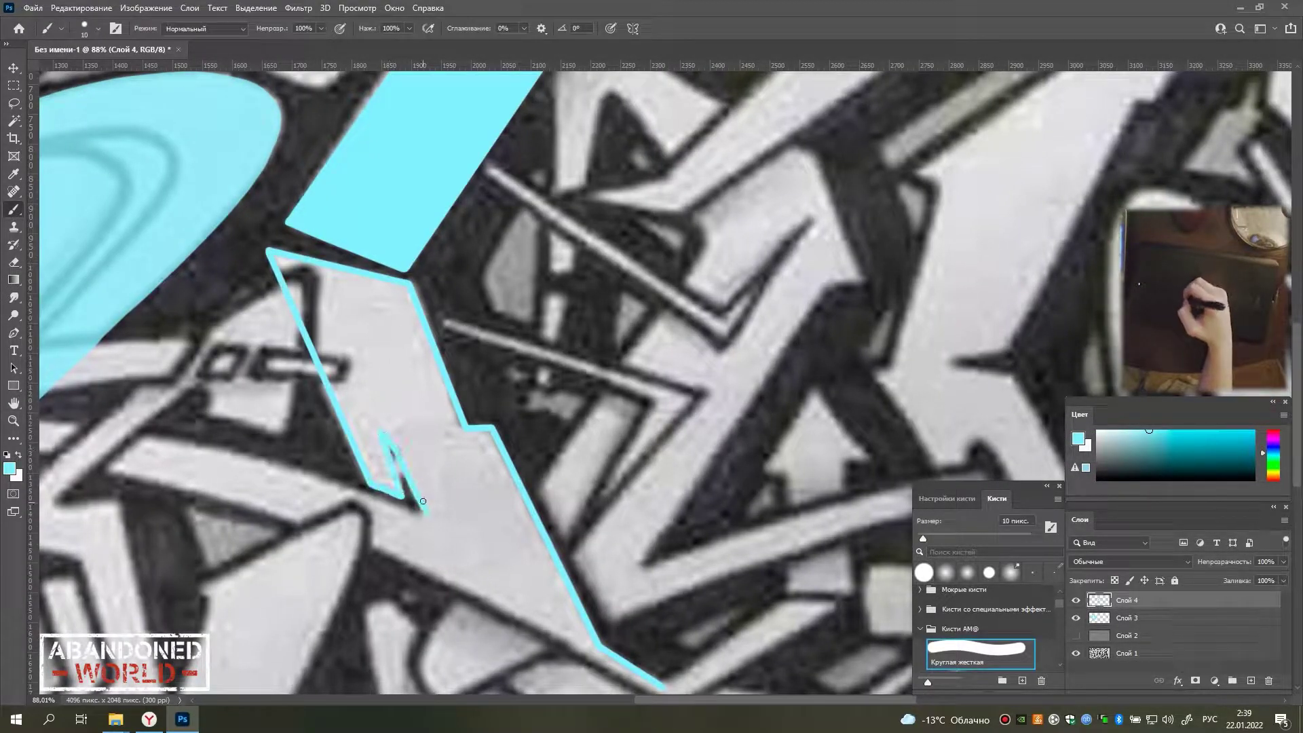
key("bracketright")
key("bracketright")
left_click_drag(302, 269, 408, 383)
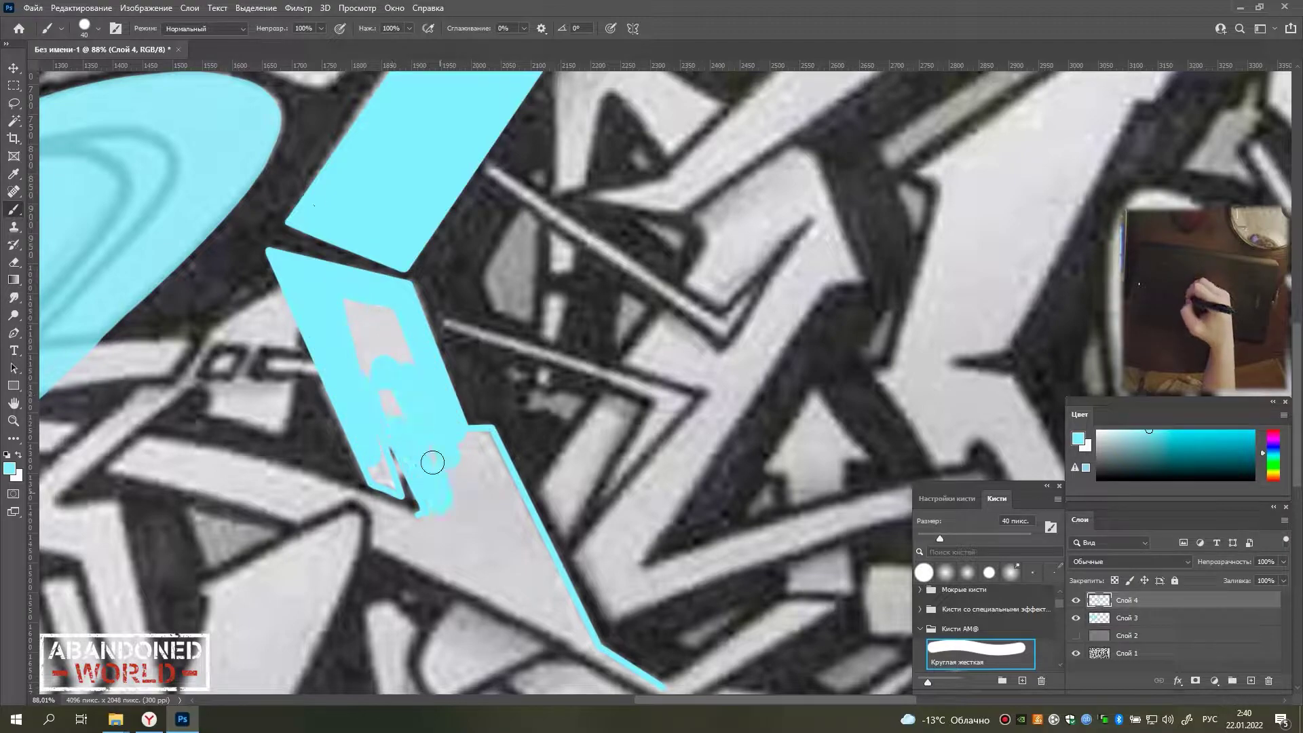
left_click_drag(432, 462, 380, 339)
key("bracketleft")
scroll(360, 391, "up", 1)
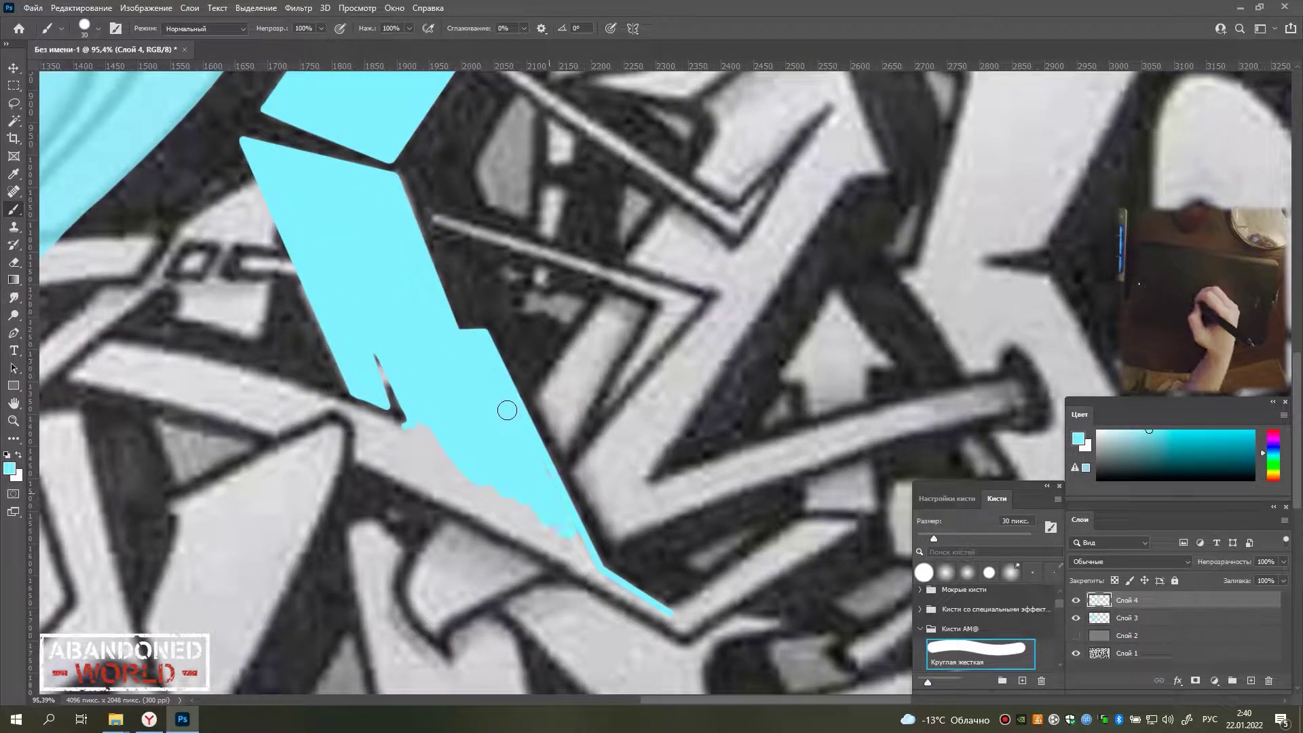
Dim the pale letter-fill layer Слой 3 to 79% and add new layer Слой 5.
key("v")
scroll(466, 416, "down", 3)
left_click(391, 325)
key("7")
key("9")
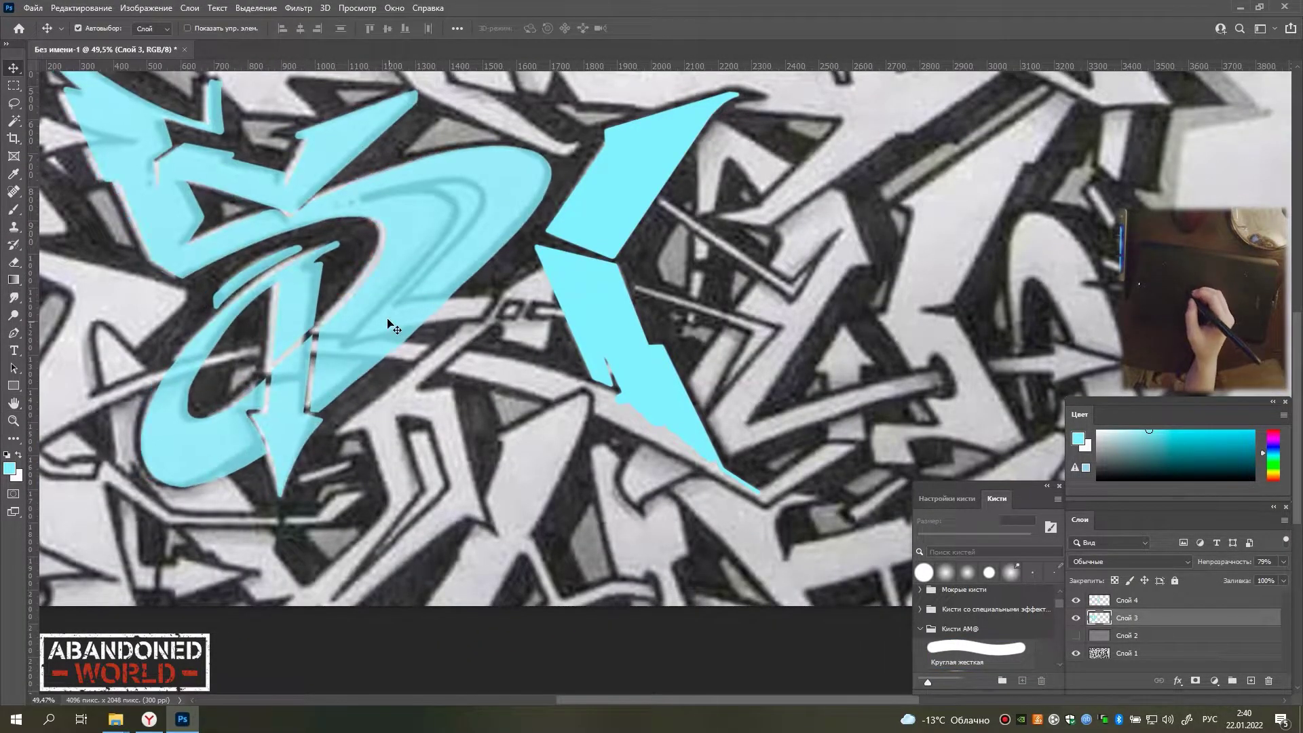
key("ctrl+shift+alt+n")
Paint a rounded cyan blob between the letters on the top layer Слой 5.
key("b")
left_click_drag(370, 231, 452, 207)
left_click(1155, 619)
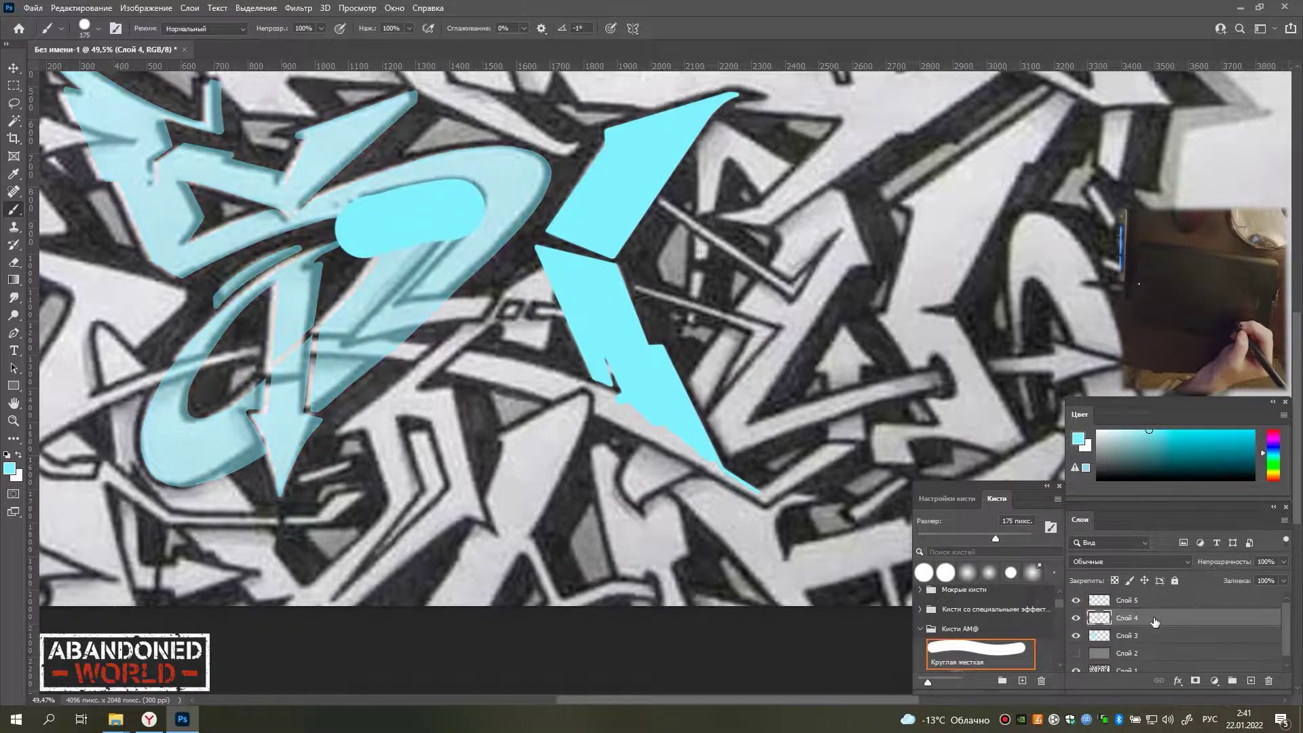
left_click(1127, 600)
scroll(501, 299, "up", 2)
left_click_drag(466, 349, 394, 462)
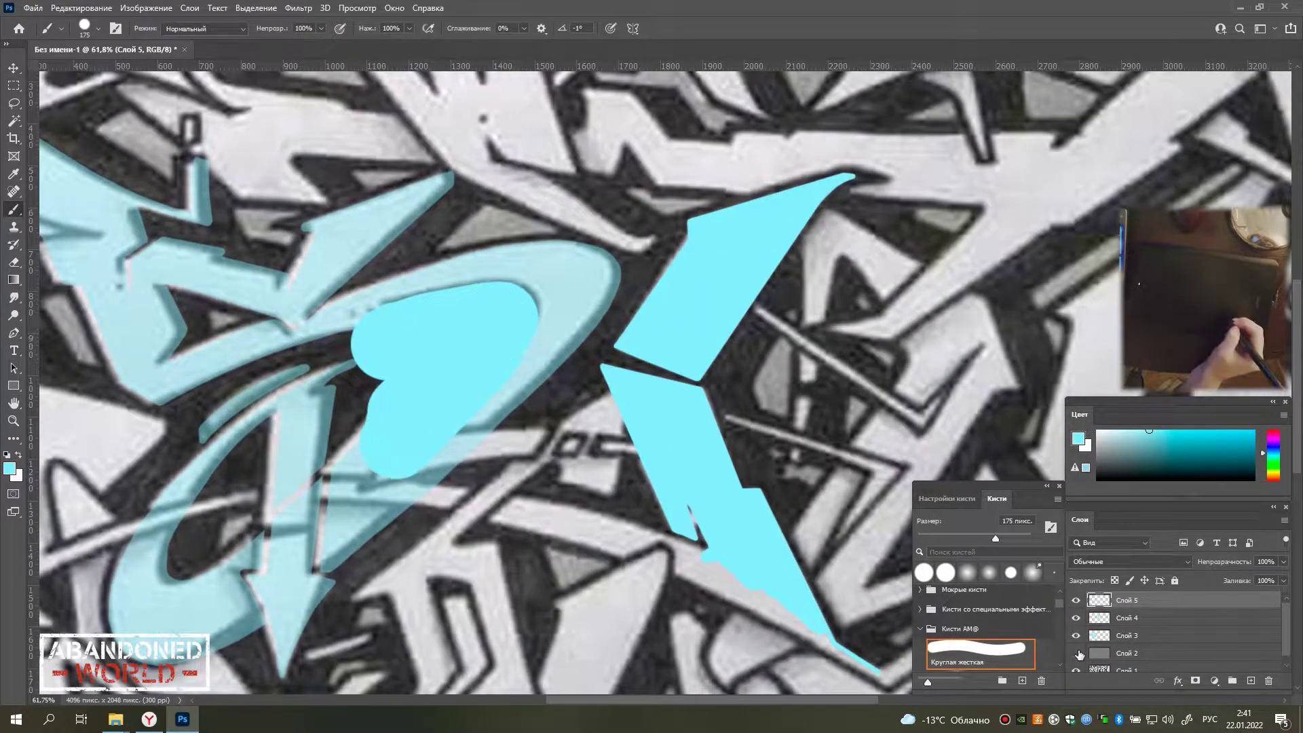
Paint a long cyan swoosh running under the right letter.
left_click(1076, 653)
left_click_drag(494, 340, 466, 416)
scroll(466, 416, "down", 3)
key("bracketleft")
key("bracketleft")
key("bracketleft")
scroll(479, 416, "down", 2, "alt")
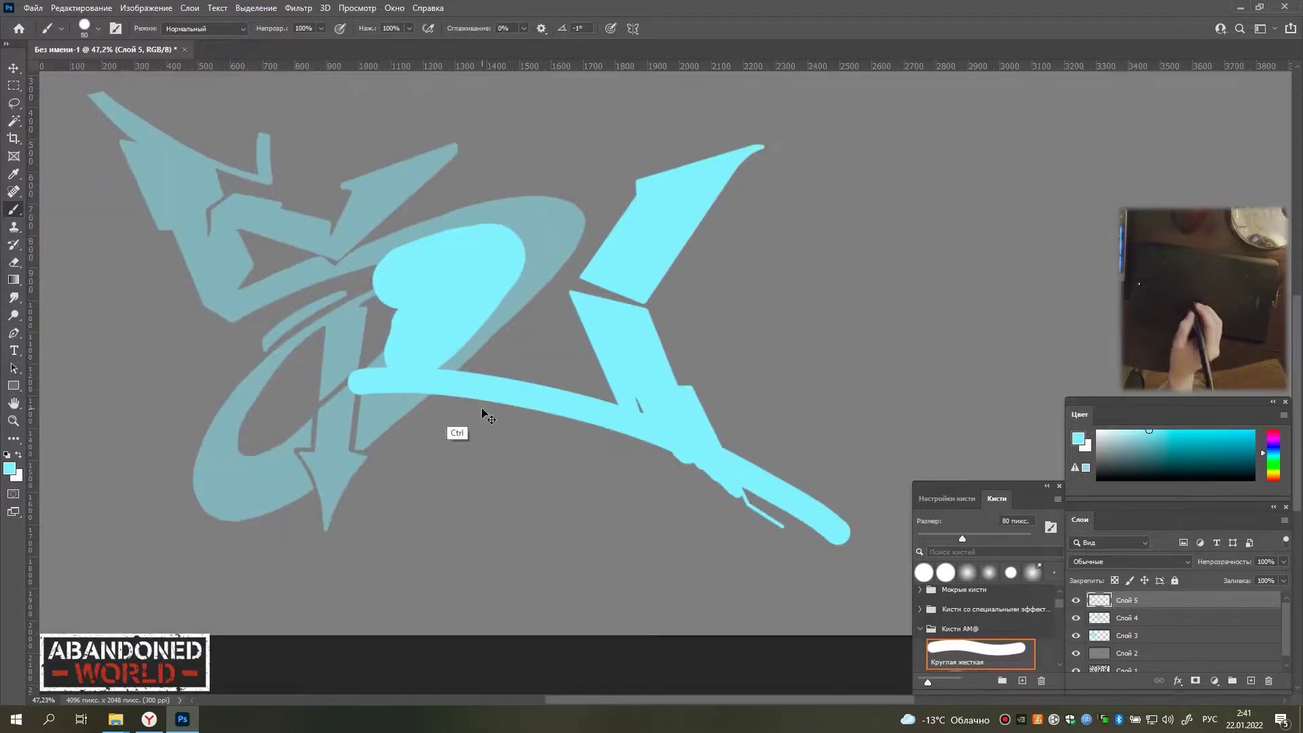
left_click(1076, 653)
left_click_drag(381, 380, 788, 529)
scroll(475, 407, "up", 1)
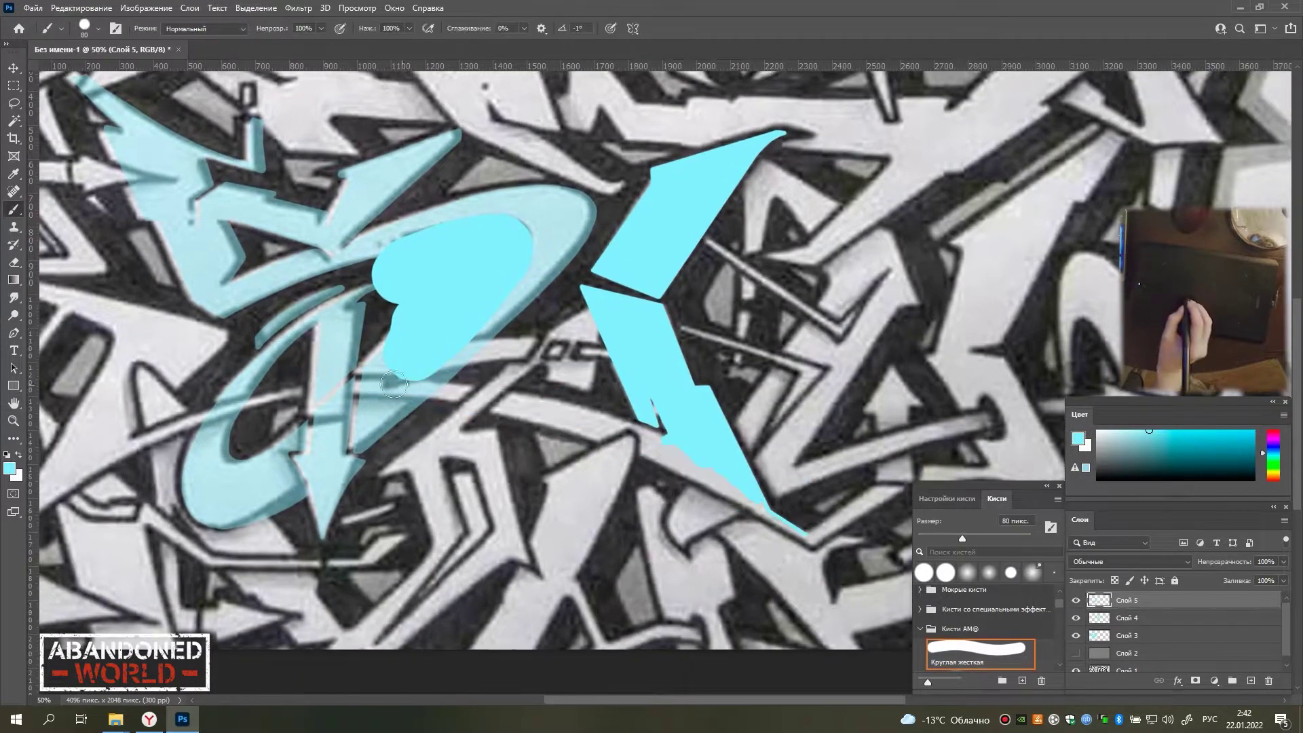
Trim the swoosh's lower edge and erase the blob down to a thin hooked curve.
key("e")
left_click_drag(500, 446, 761, 508)
scroll(481, 442, "up", 3, "alt")
key("b")
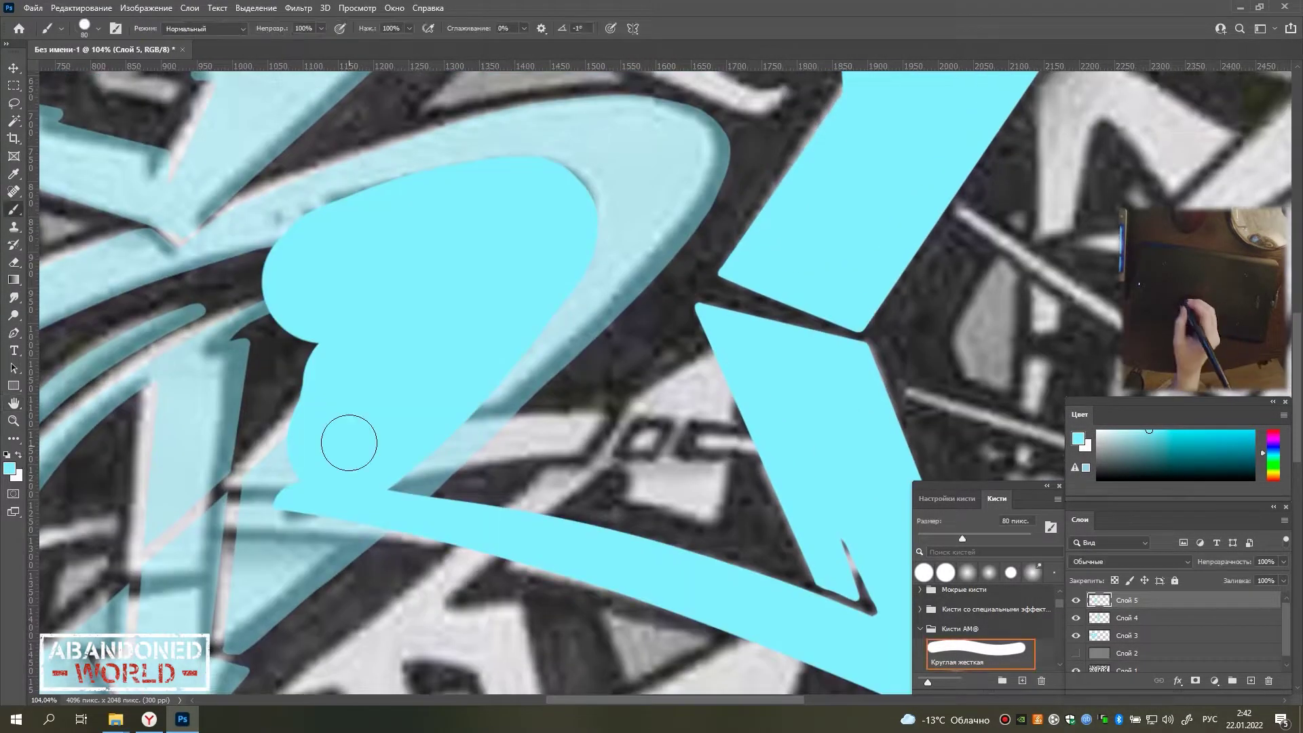
key("e")
mouse_move(332, 407)
left_mouse_down()
mouse_move(407, 276)
mouse_move(328, 277)
mouse_move(509, 218)
mouse_move(417, 301)
left_mouse_up()
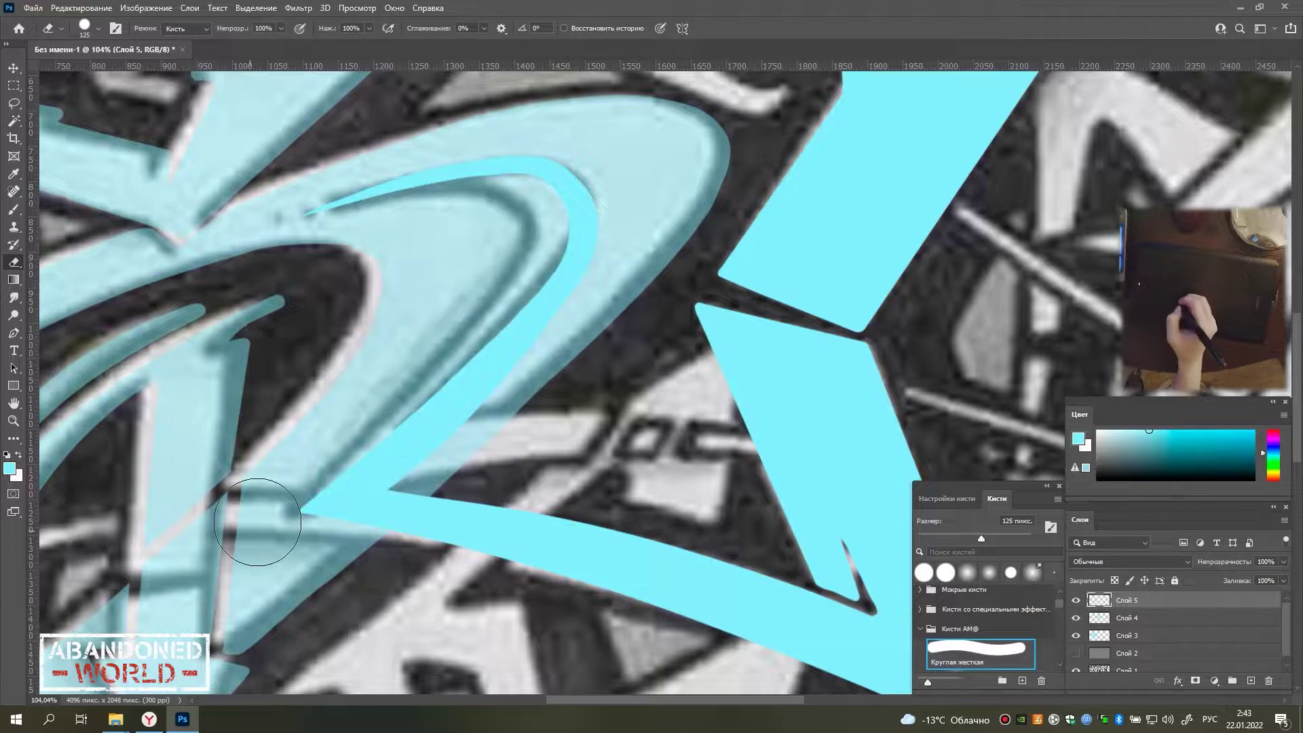
scroll(263, 524, "down", 1)
key("b")
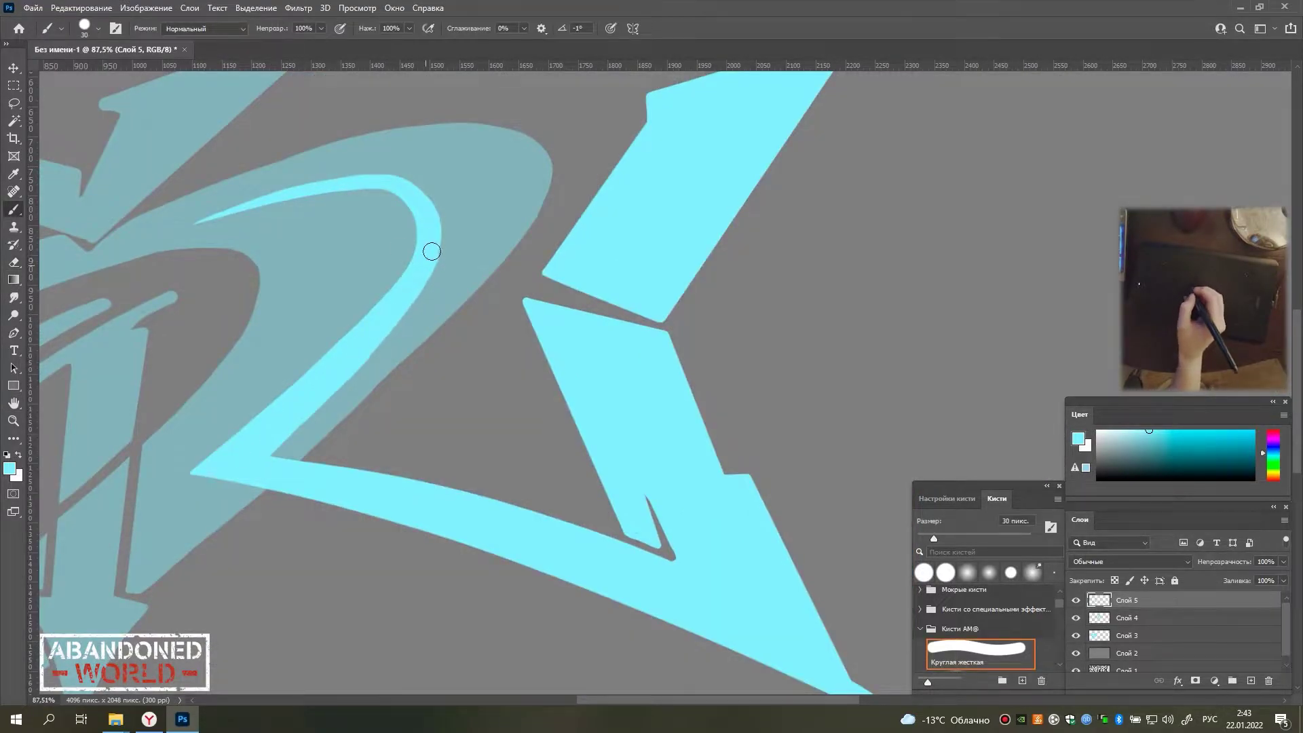
scroll(431, 251, "down", 2)
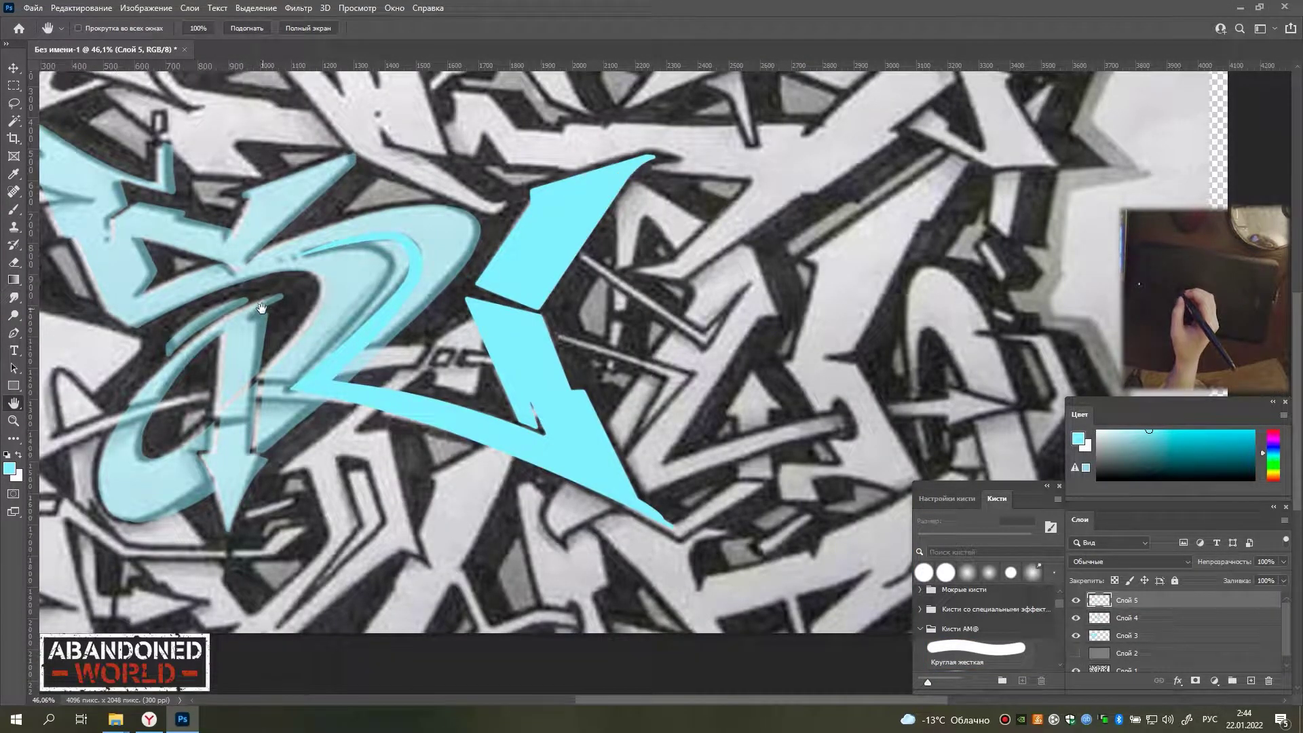
Paint wide cyan strokes on Слой 4 to lay in the right letter's long top bar.
key("alt+bracketleft")
key("alt+bracketleft")
scroll(261, 308, "up", 3)
scroll(261, 308, "up", 4)
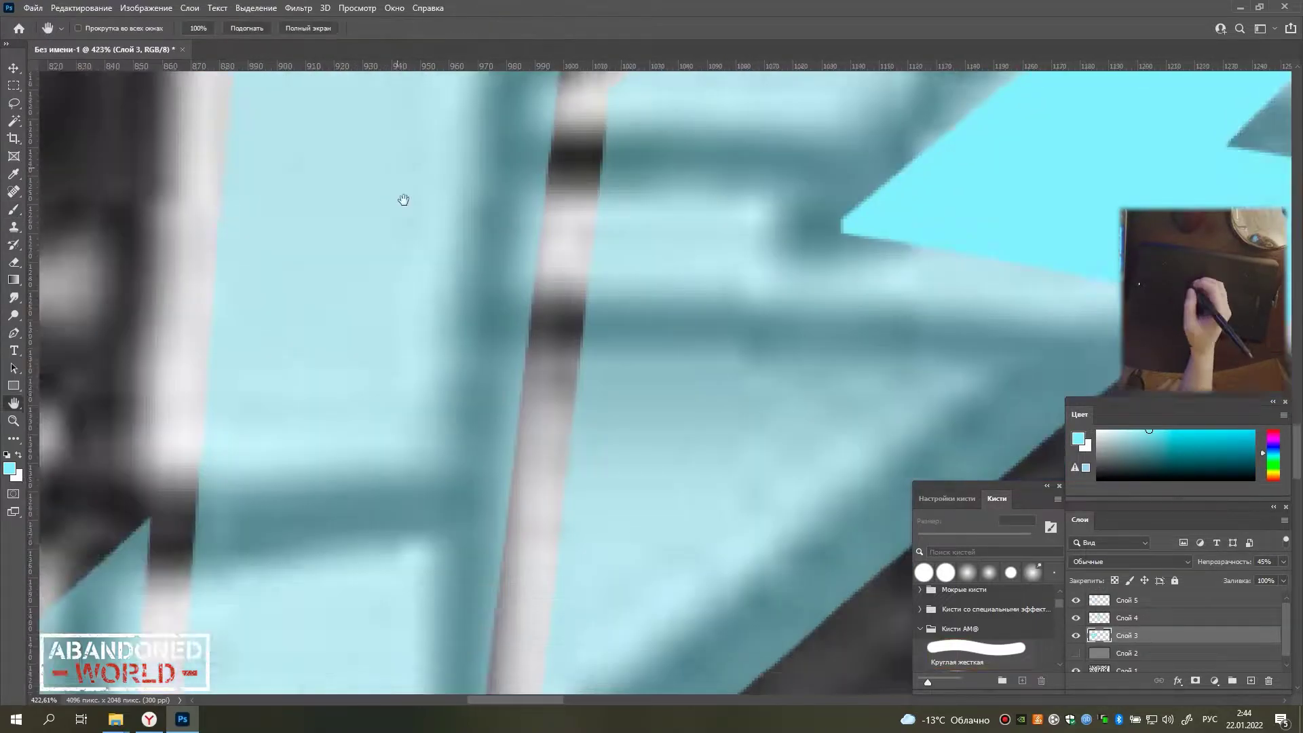
scroll(404, 200, "down", 4)
scroll(403, 199, "down", 3)
key("b")
left_click_drag(359, 326, 710, 461)
key("e")
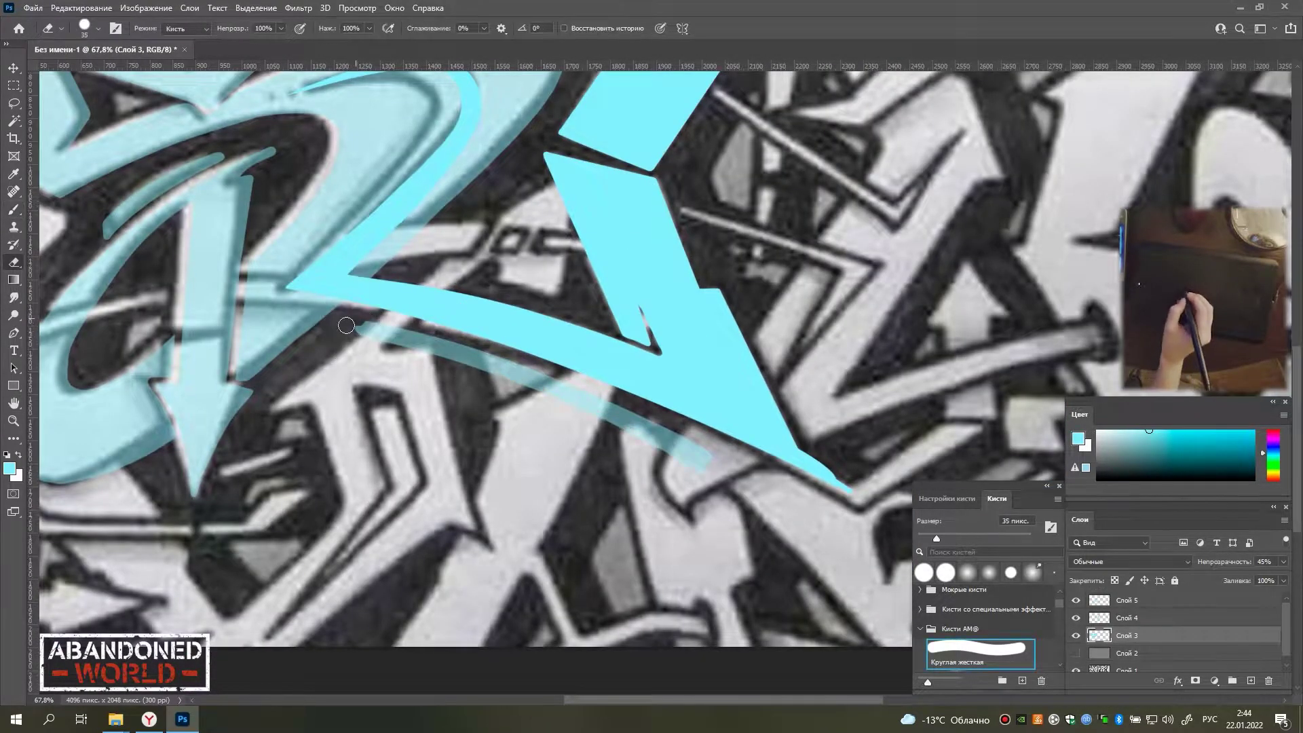
scroll(672, 479, "up", 3)
key("alt+bracketright")
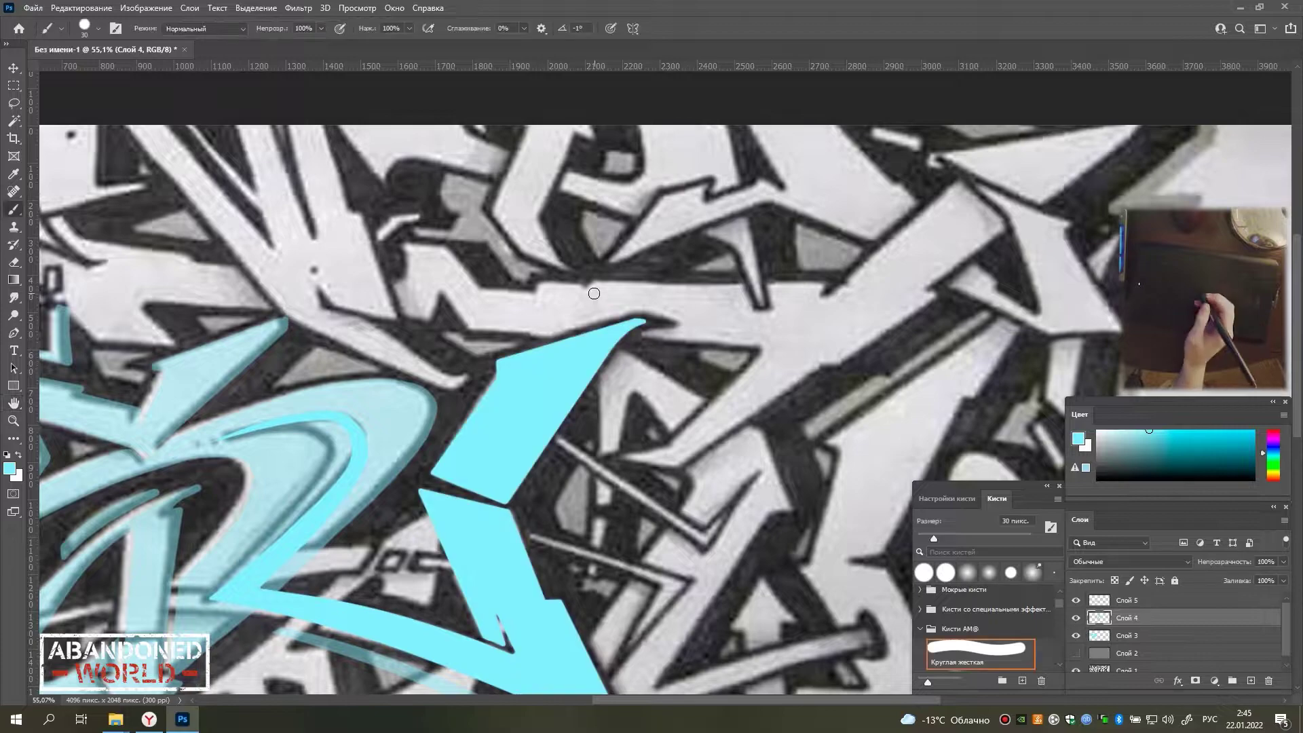
key("b")
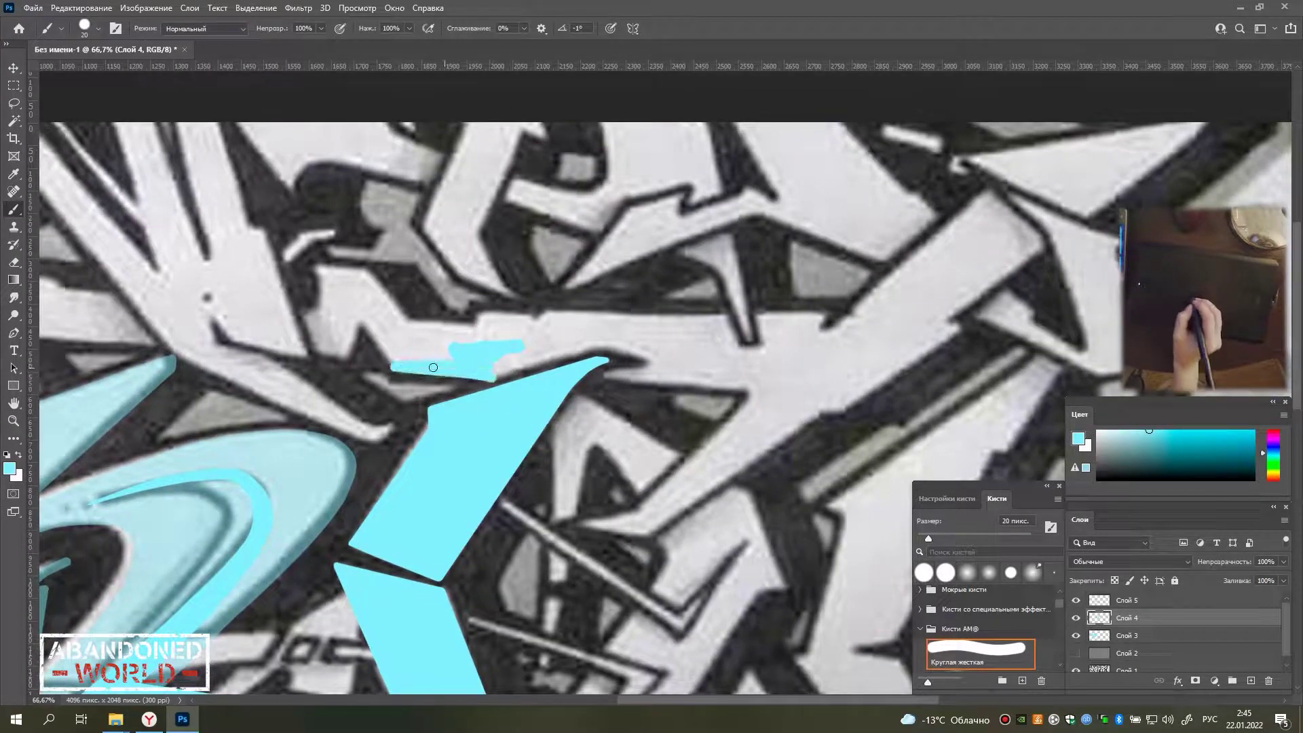
scroll(624, 359, "up", 3)
mouse_move(163, 371)
left_mouse_down()
mouse_move(679, 292)
mouse_move(815, 353)
left_mouse_up()
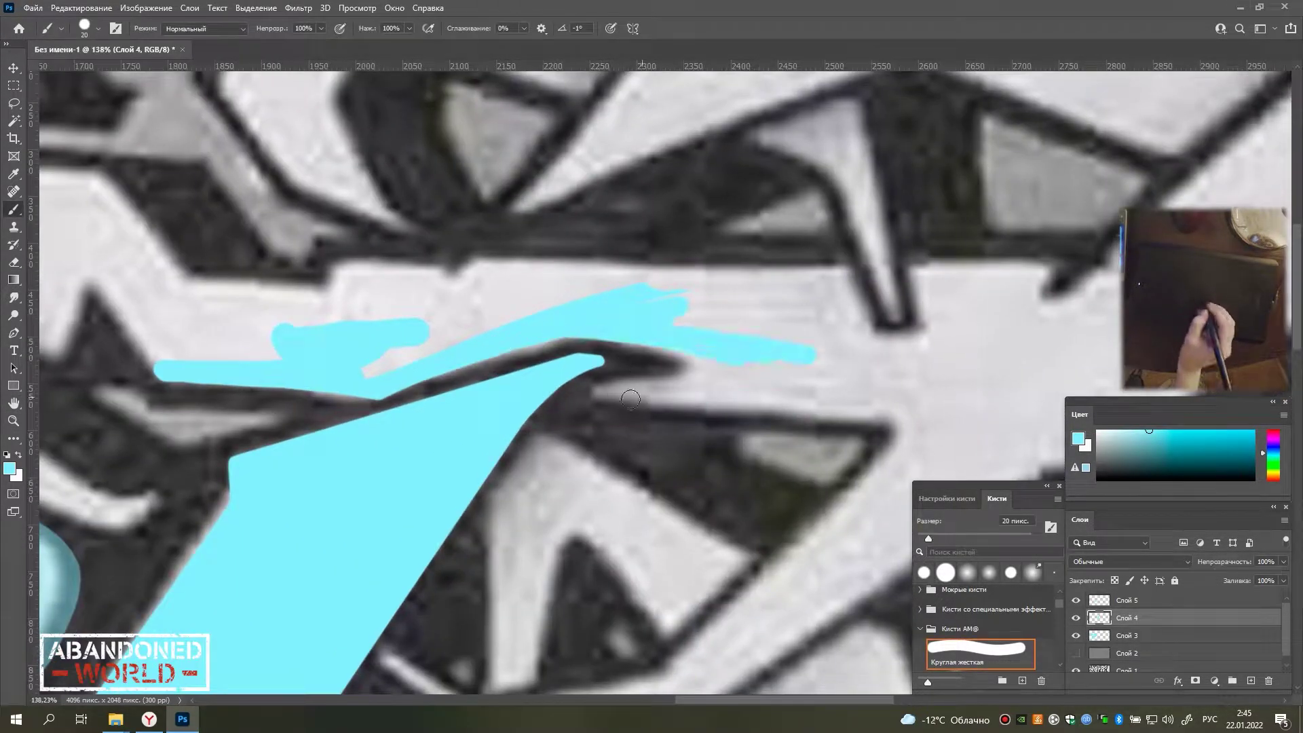
left_click_drag(598, 393, 930, 397)
mouse_move(590, 289)
left_mouse_down()
mouse_move(244, 289)
mouse_move(1054, 291)
mouse_move(395, 344)
mouse_move(807, 290)
left_mouse_up()
Erase excess cyan from the top bar and touch up its lower edge and inner corner.
key("bracketright")
key("bracketright")
scroll(468, 417, "down", 5)
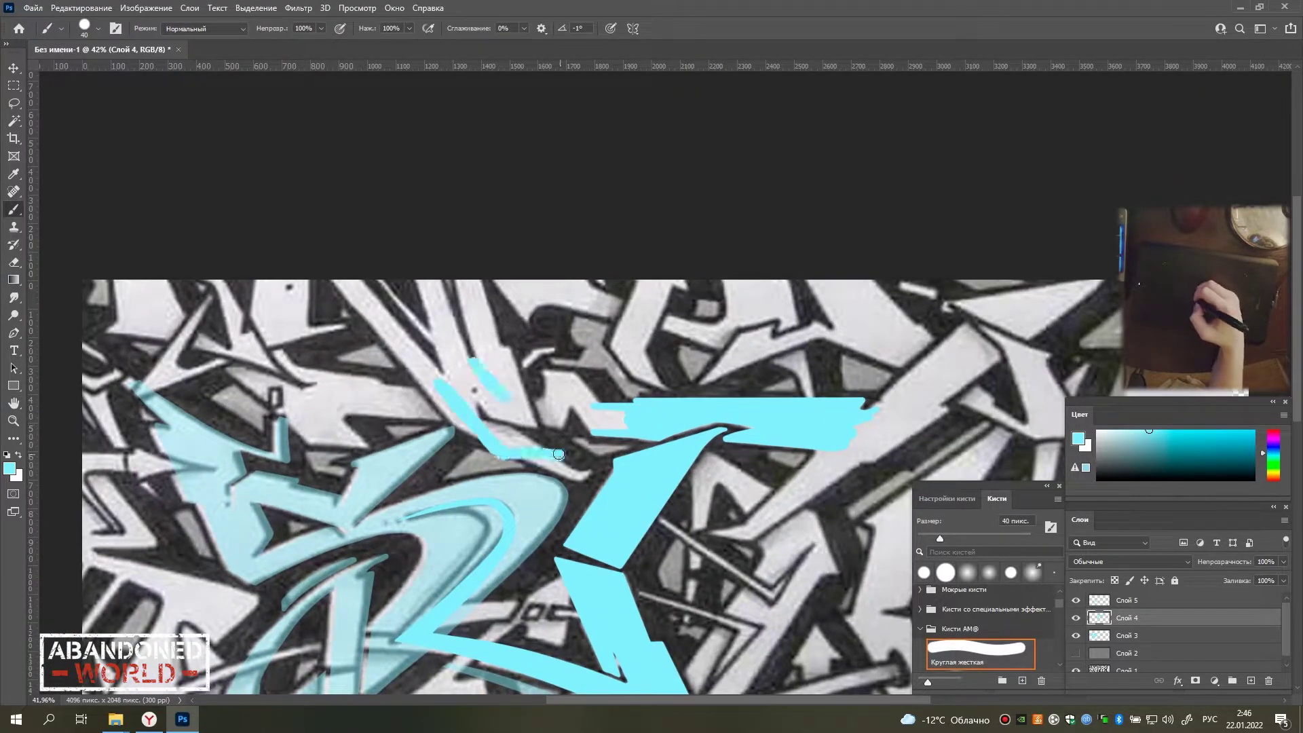
scroll(546, 358, "down", 1)
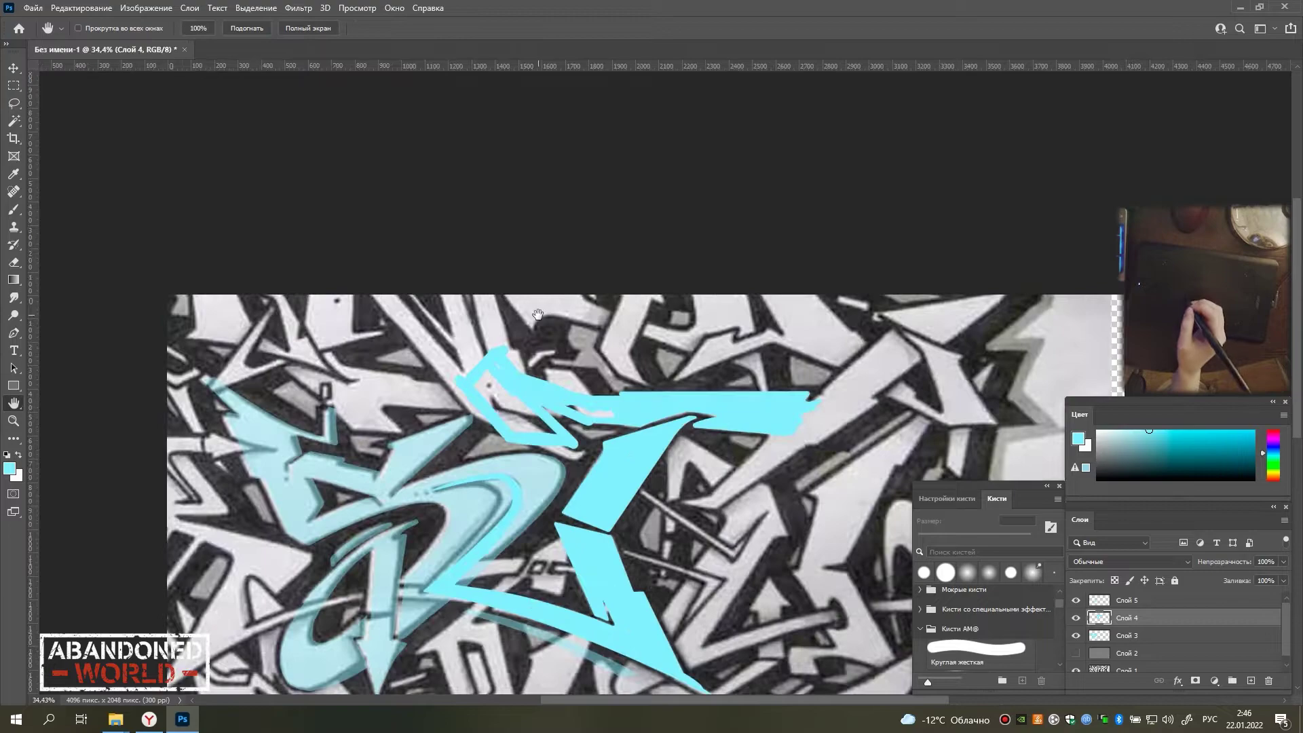
scroll(548, 370, "up", 3)
key("e")
left_click_drag(349, 283, 597, 407)
left_click_drag(1043, 346, 605, 350)
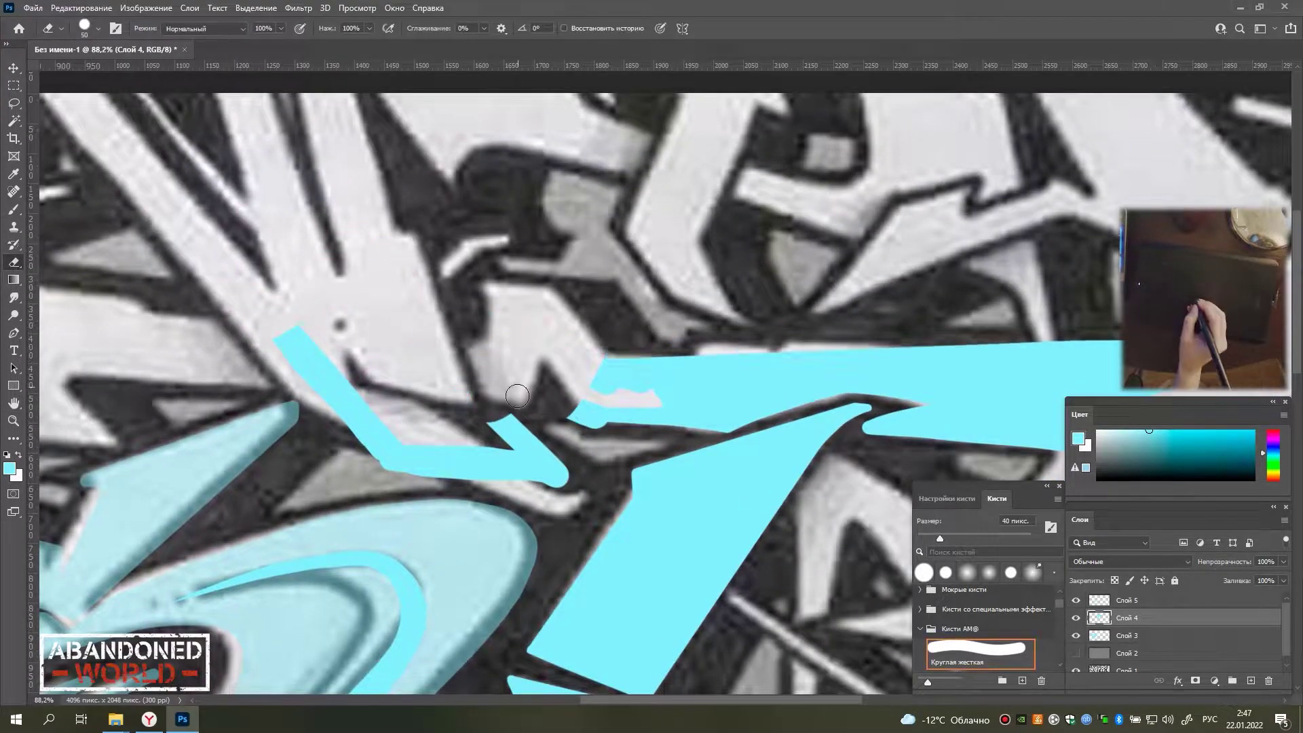
left_click_drag(509, 387, 651, 437)
key("b")
left_click_drag(475, 413, 605, 415)
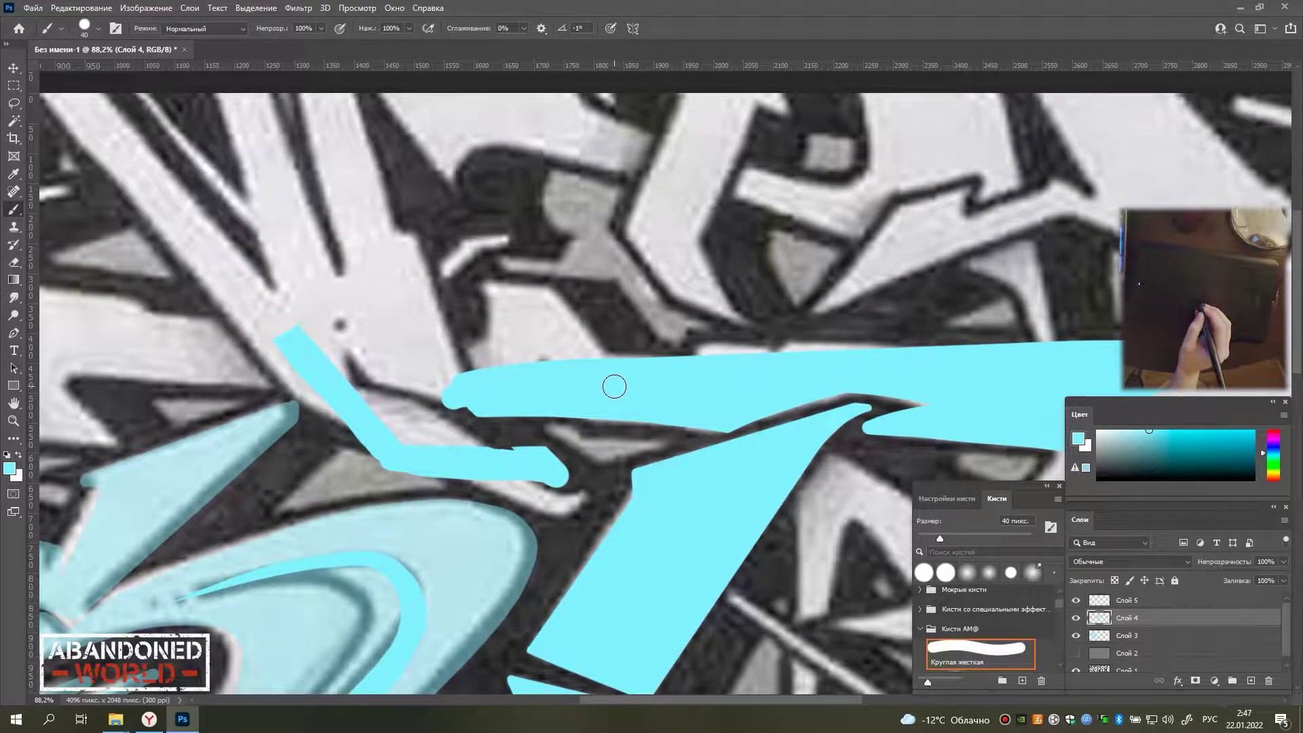
left_click_drag(235, 290, 350, 390)
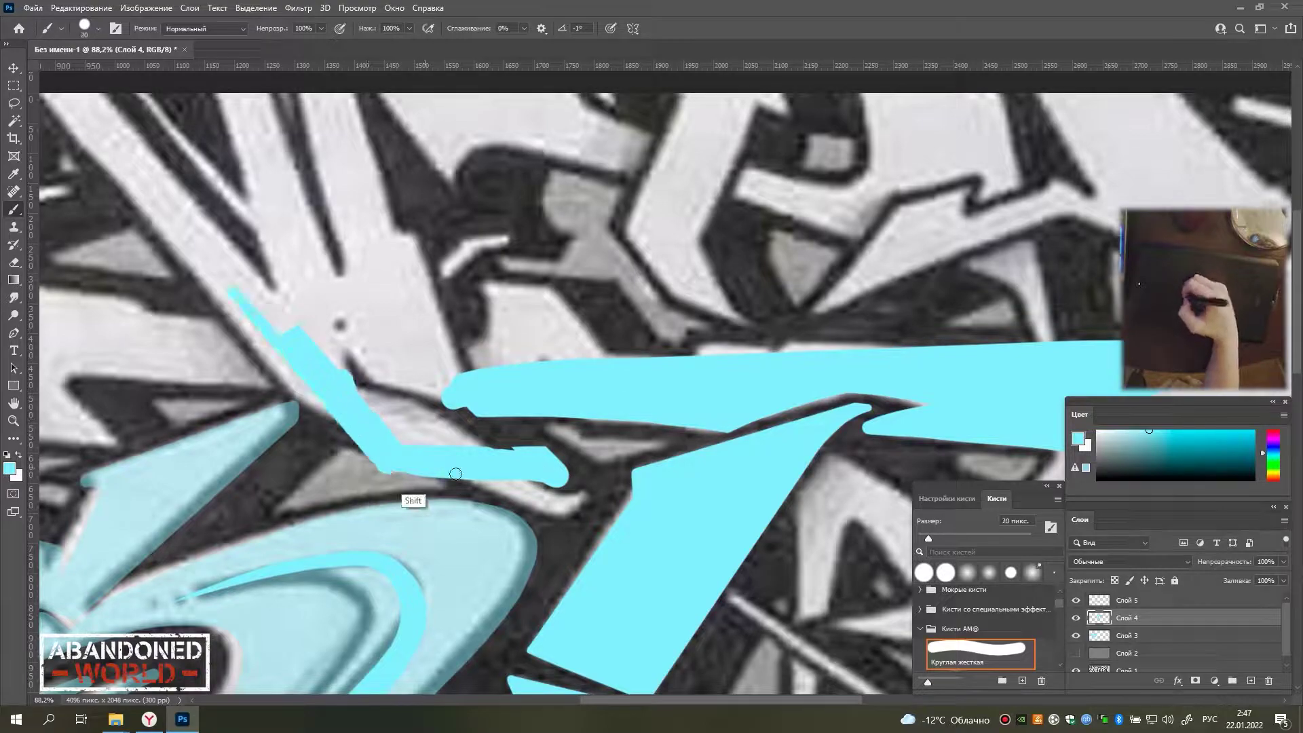
left_click_drag(394, 469, 581, 501)
key("e")
left_click_drag(489, 435, 524, 425)
key("b")
Draw a straight cyan edge to the upper right and fill it into a solid arrow point.
scroll(514, 397, "up", 3)
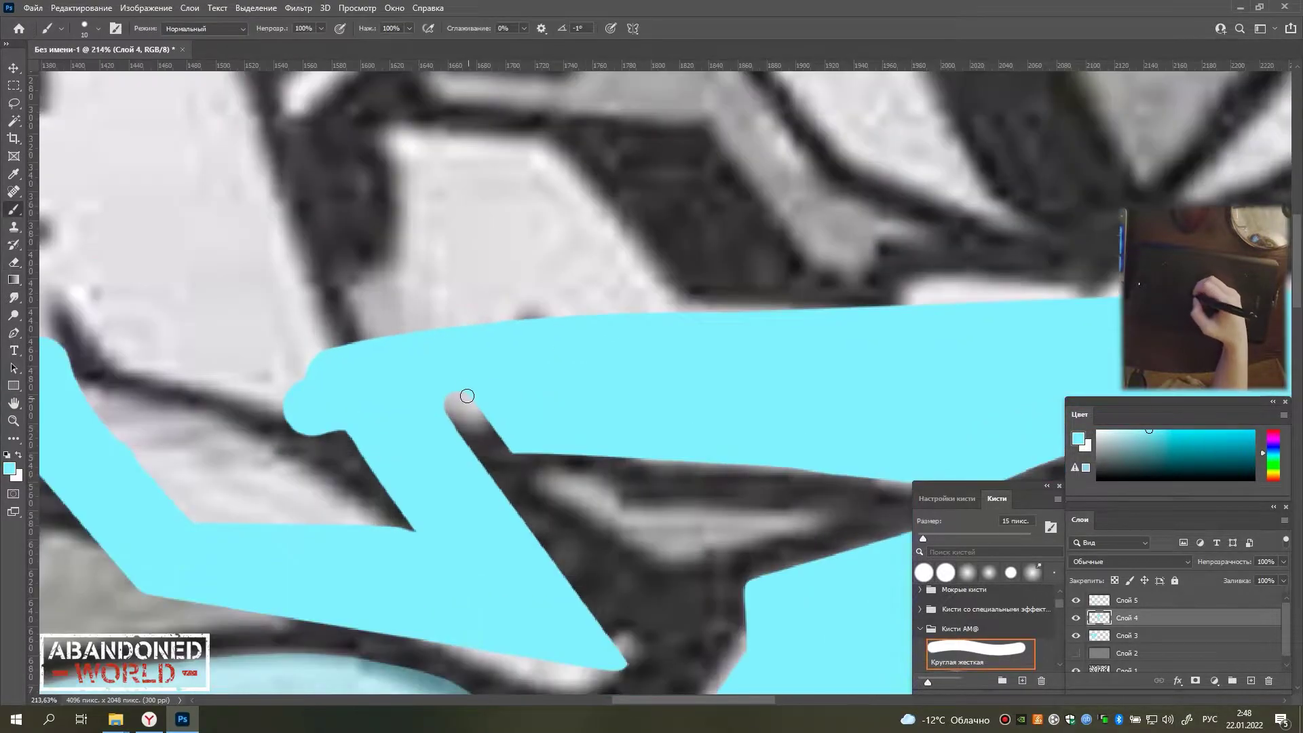
scroll(544, 516, "down", 1)
scroll(679, 665, "down", 1)
scroll(471, 387, "down", 3)
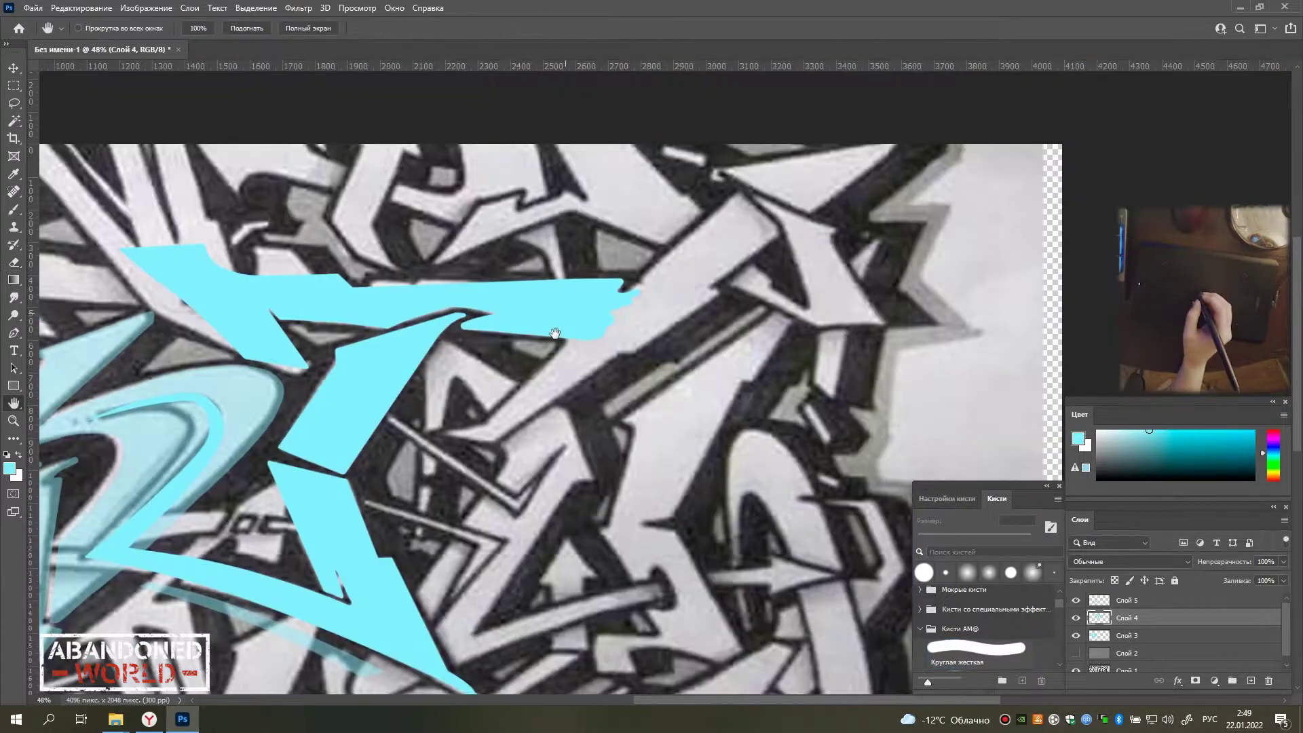
left_click(267, 526, "shift")
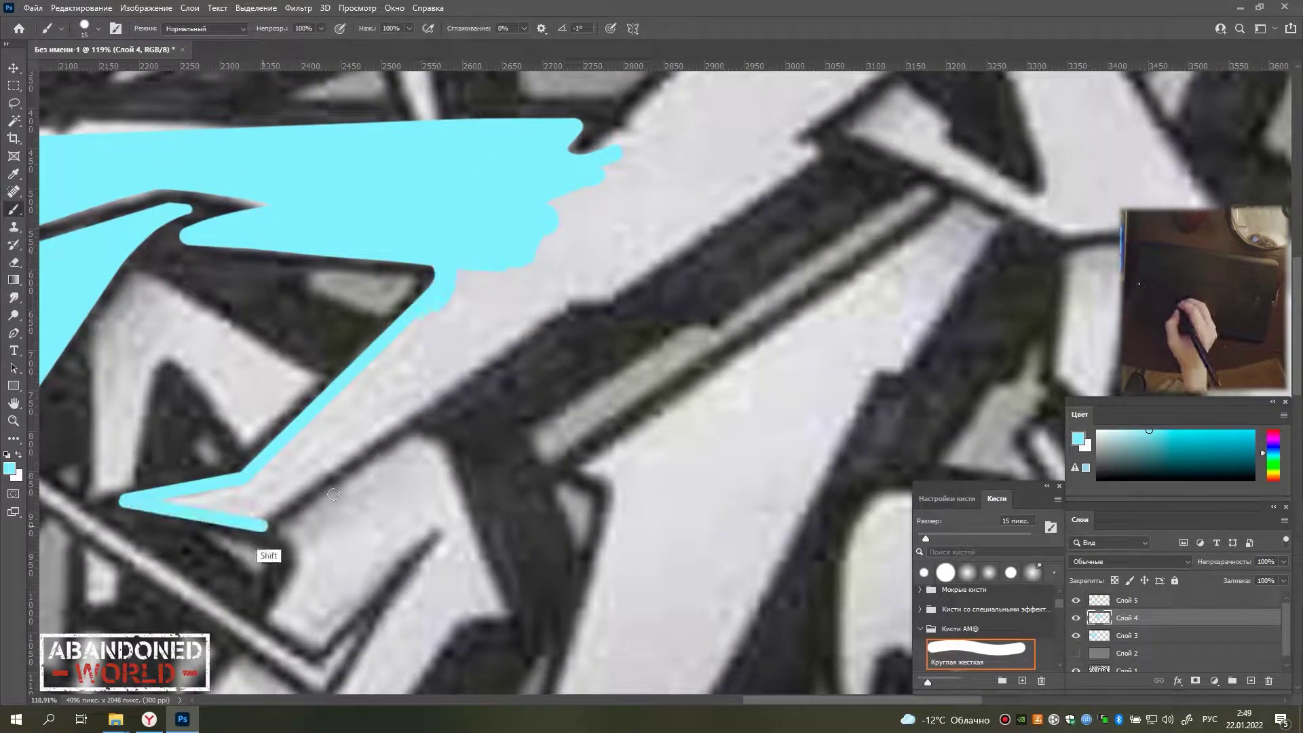
left_click(808, 142, "shift")
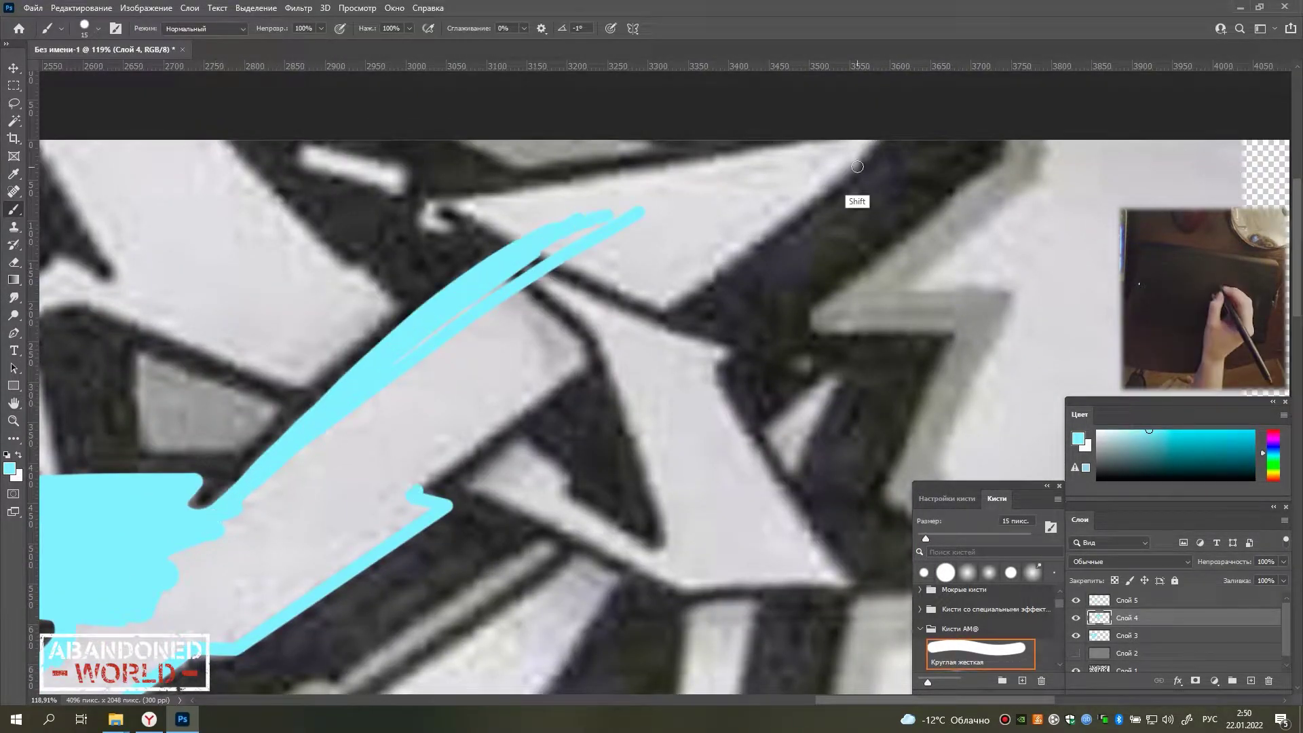
mouse_move(858, 166)
left_mouse_down()
mouse_move(441, 241)
mouse_move(794, 186)
mouse_move(516, 244)
mouse_move(778, 206)
mouse_move(679, 253)
left_mouse_up()
mouse_move(430, 408)
left_mouse_down()
mouse_move(382, 426)
mouse_move(573, 284)
left_mouse_up()
left_click_drag(448, 296, 436, 291)
left_click_drag(211, 490, 373, 396)
key("bracketleft")
key("bracketleft")
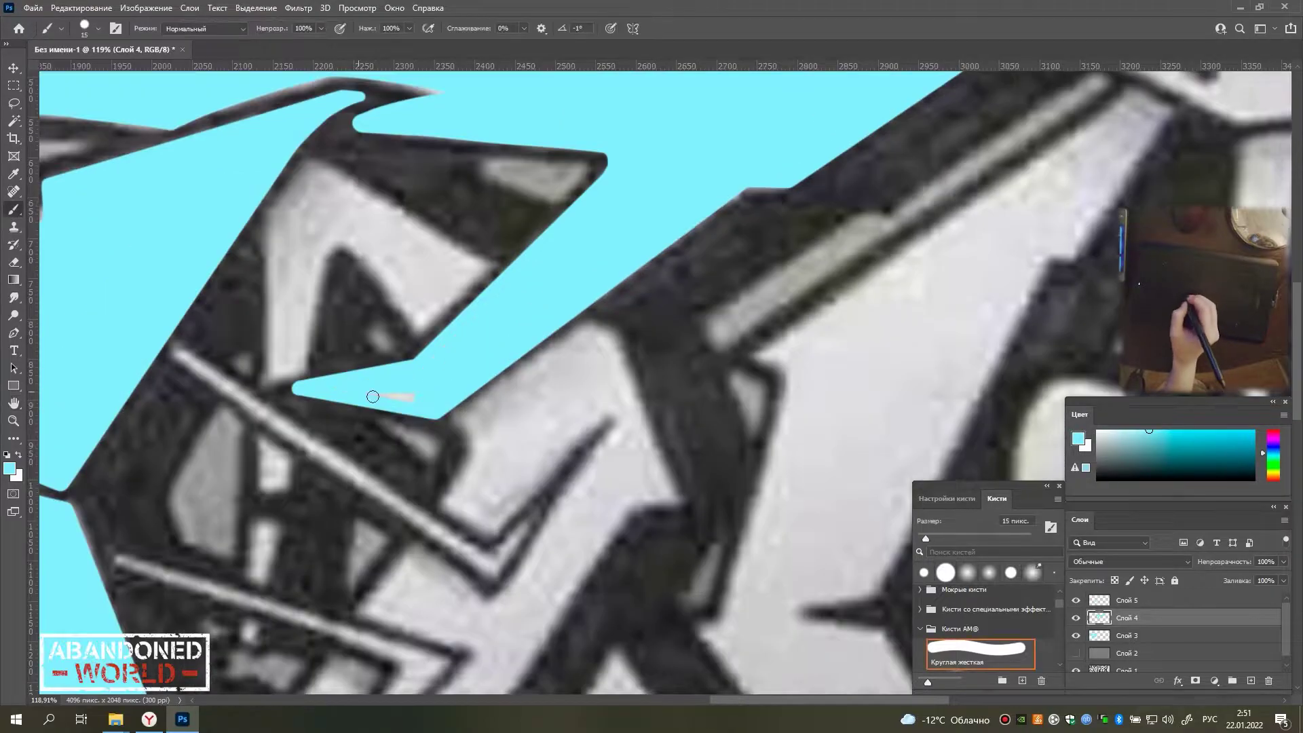
key("v")
scroll(455, 308, "down", 5)
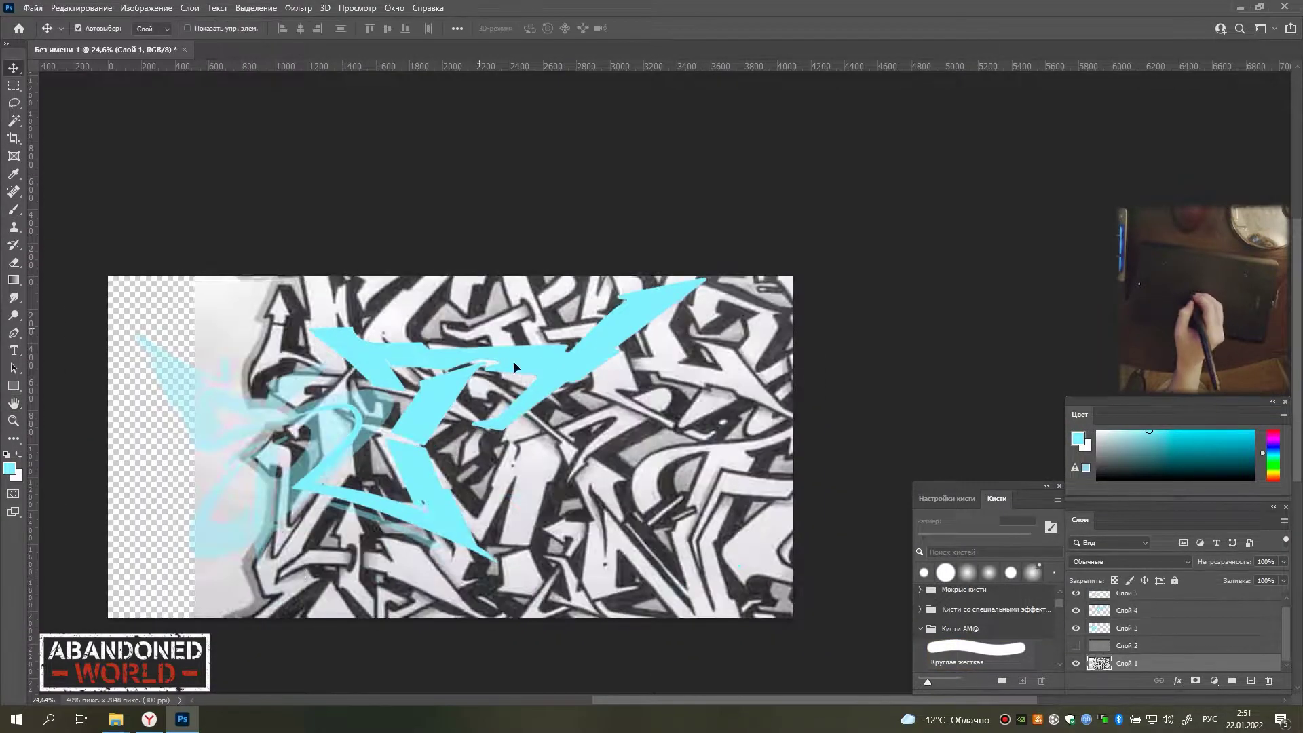
Slide the pencil sketch layer to the right and select the right letter's layer.
left_click_drag(294, 445, 600, 445)
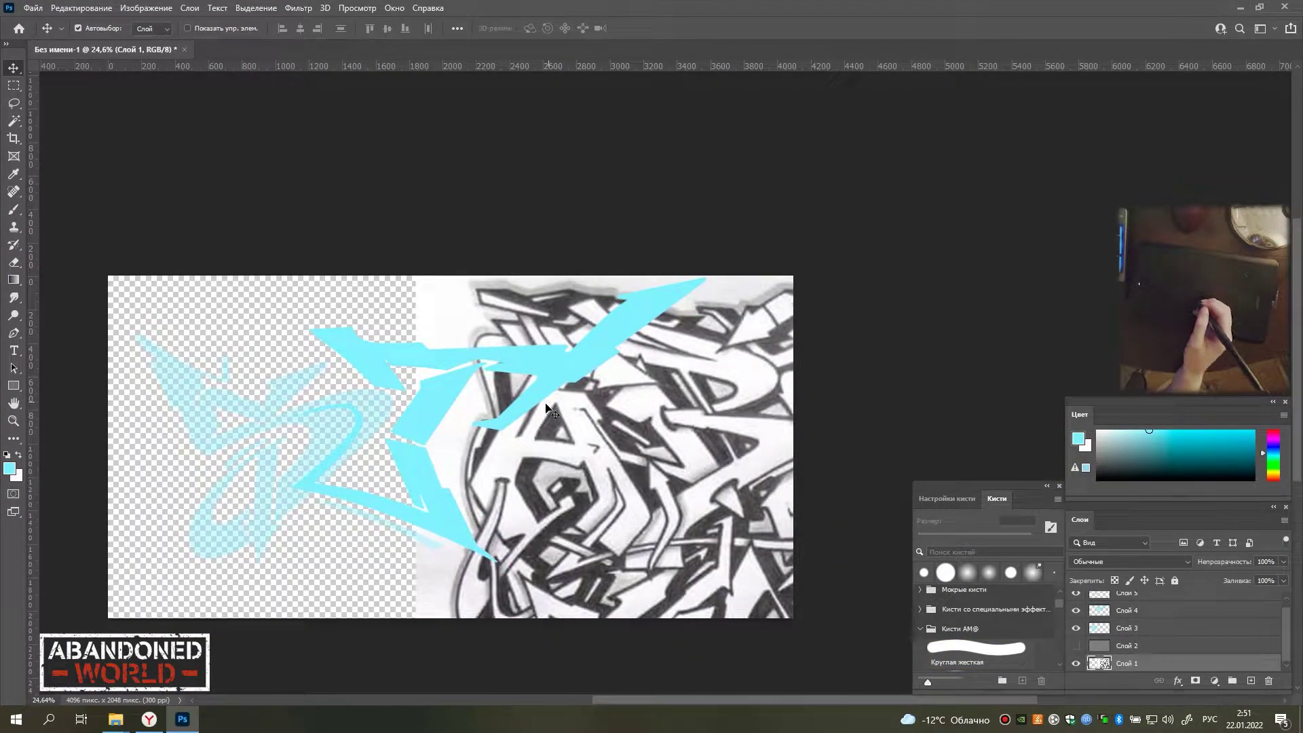
key("b")
left_click(1122, 618)
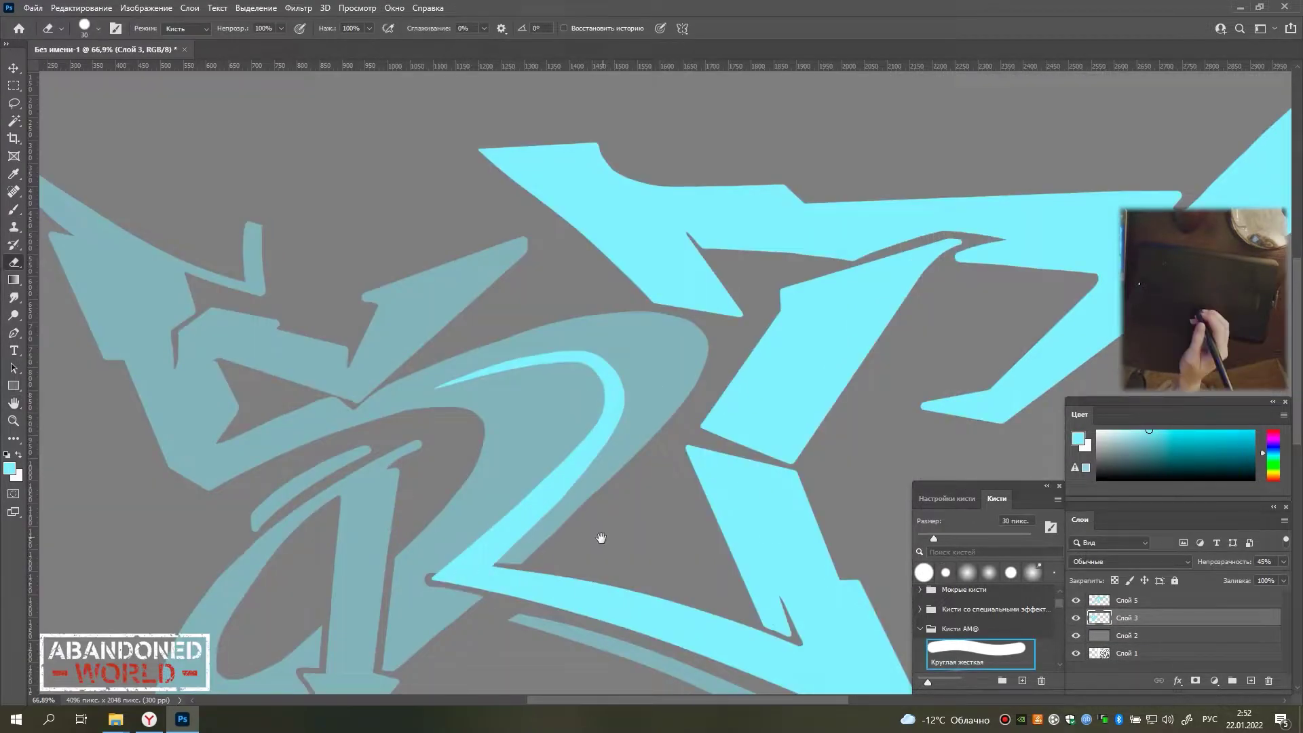
scroll(537, 448, "up", 4)
key("bracketleft")
key("bracketleft")
key("bracketleft")
Erase thin gray separation gaps along the inner, top and outer edges of the cyan curve.
left_click_drag(672, 390, 664, 506)
key("bracketleft")
key("bracketleft")
key("bracketleft")
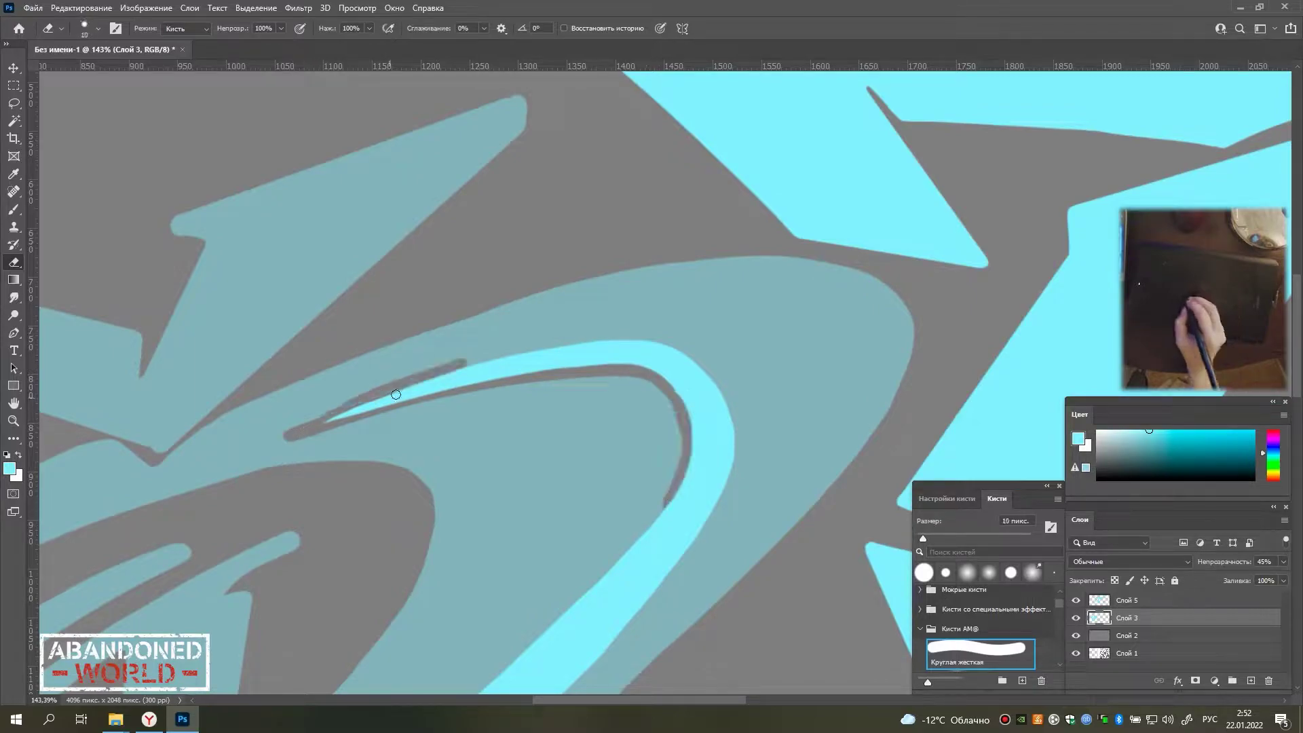
left_click_drag(326, 418, 561, 350)
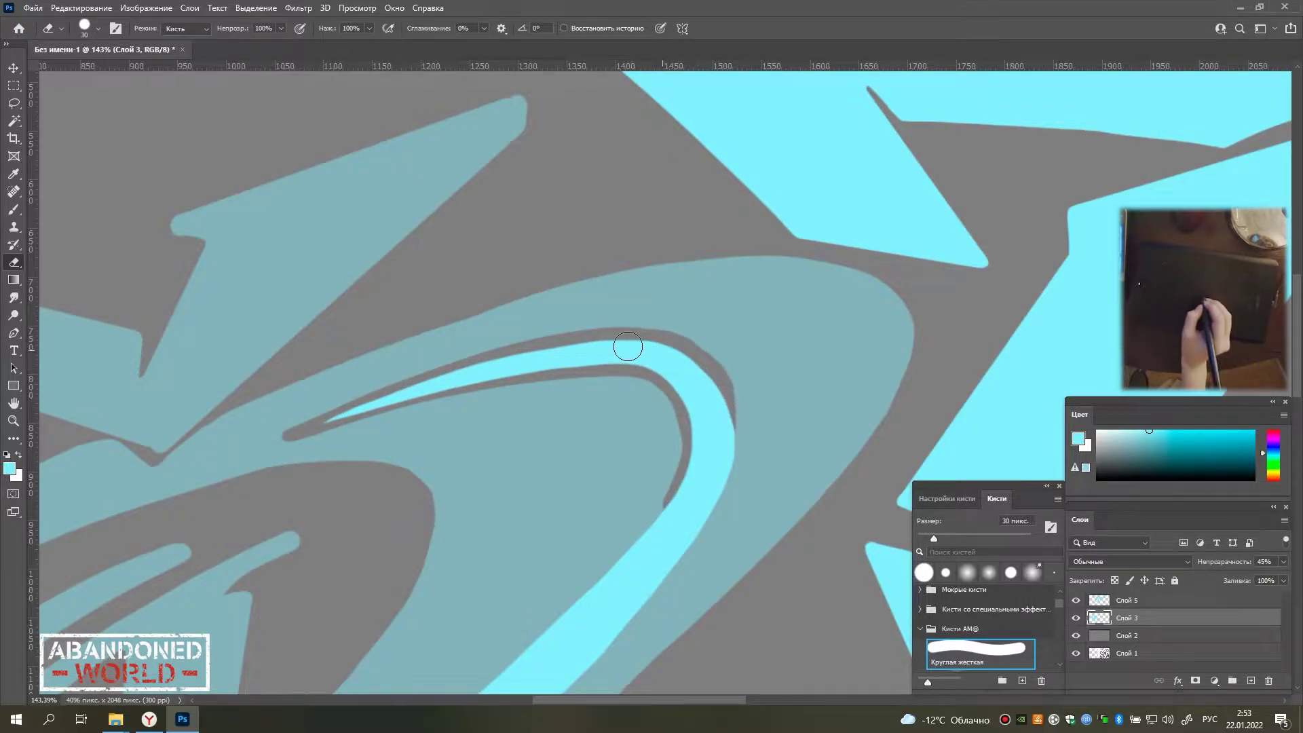
scroll(728, 437, "down", 3)
scroll(729, 437, "right", 3)
left_click_drag(129, 631, 326, 452)
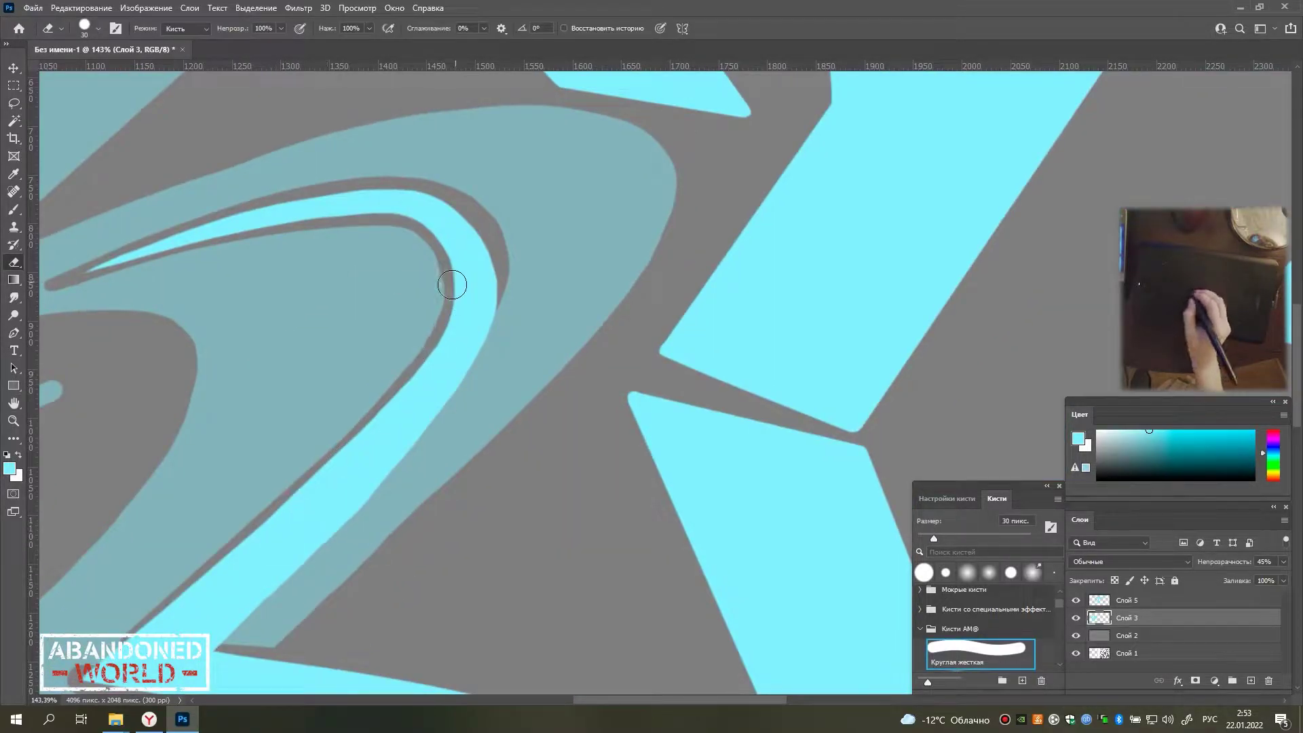
left_click_drag(490, 243, 292, 580)
left_click_drag(364, 488, 482, 241)
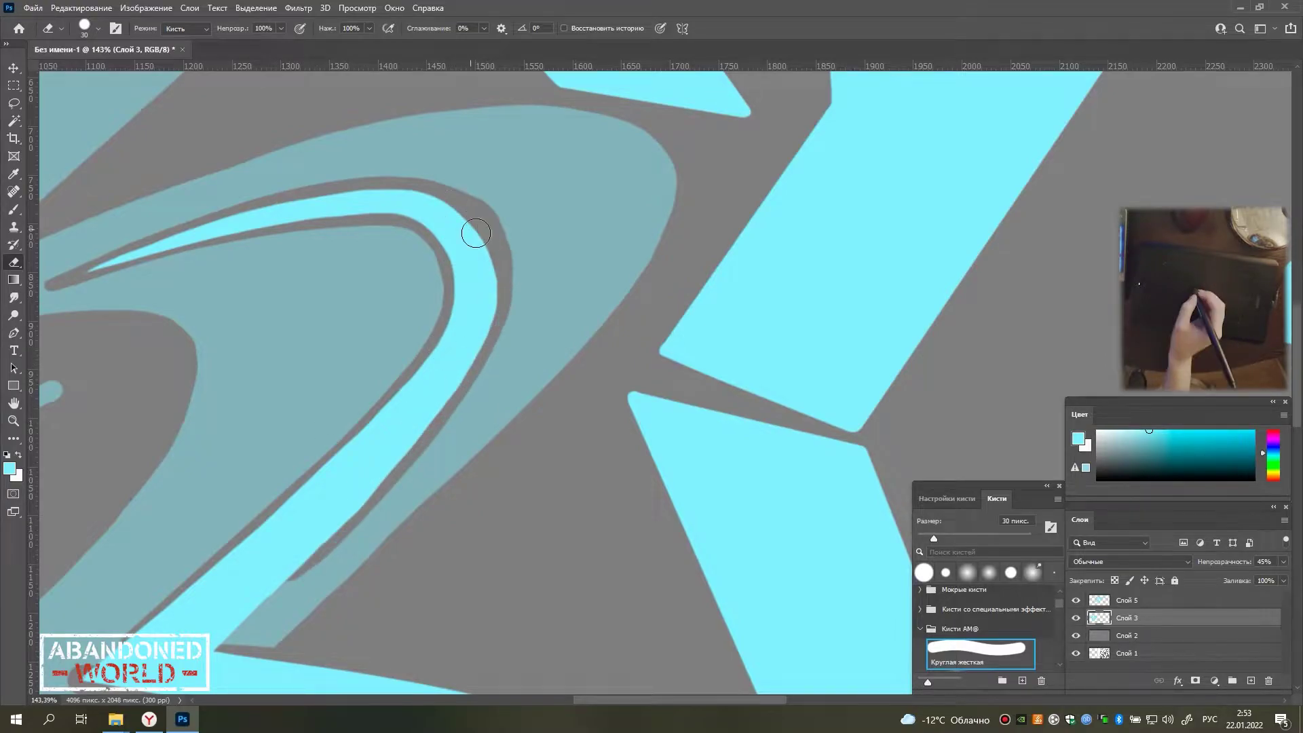
scroll(492, 246, "down", 3)
scroll(492, 245, "left", 1)
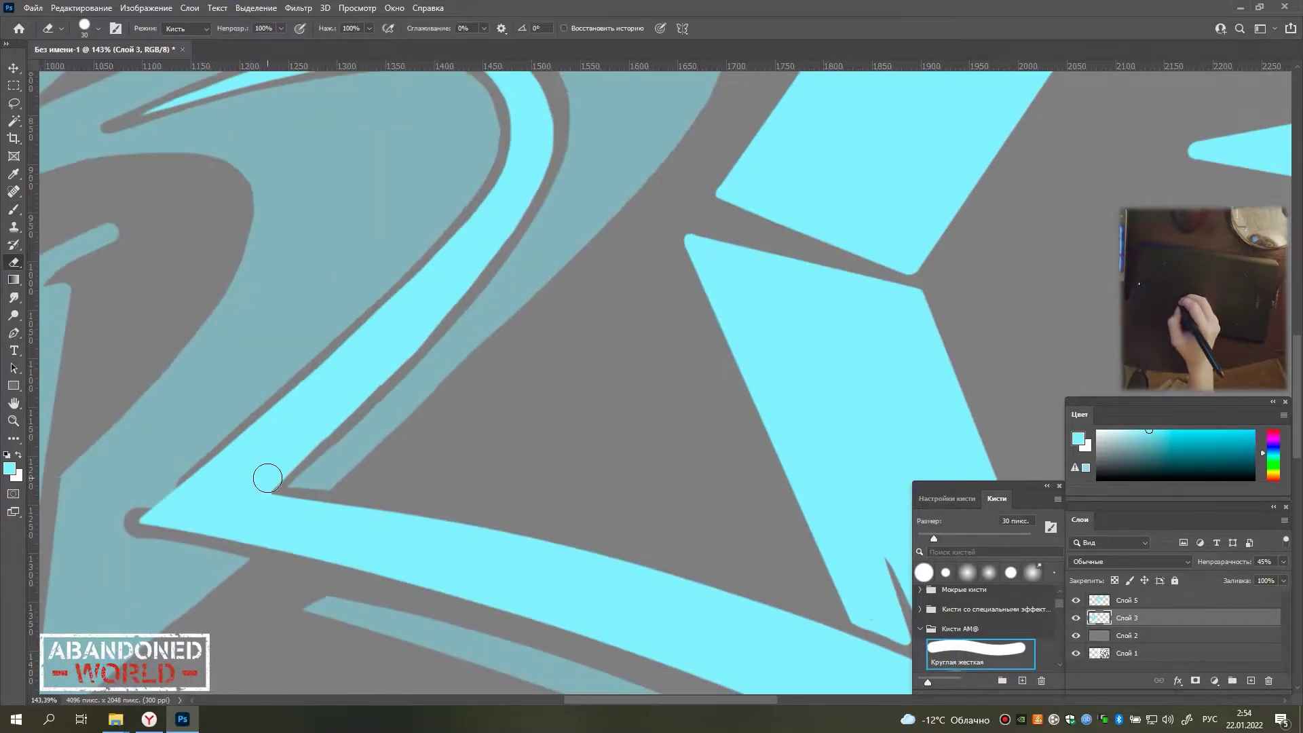
left_click_drag(123, 522, 278, 381)
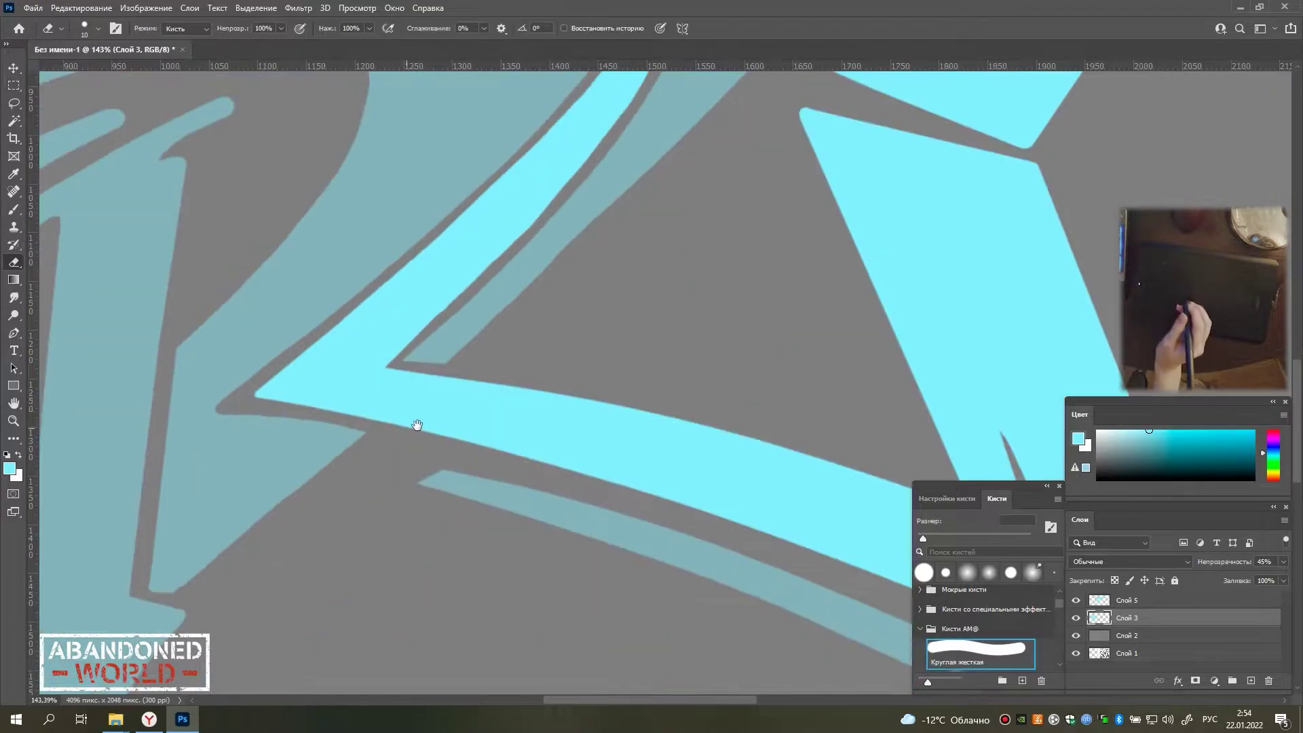
mouse_move(407, 377)
left_mouse_down()
mouse_move(345, 375)
mouse_move(414, 409)
left_mouse_up()
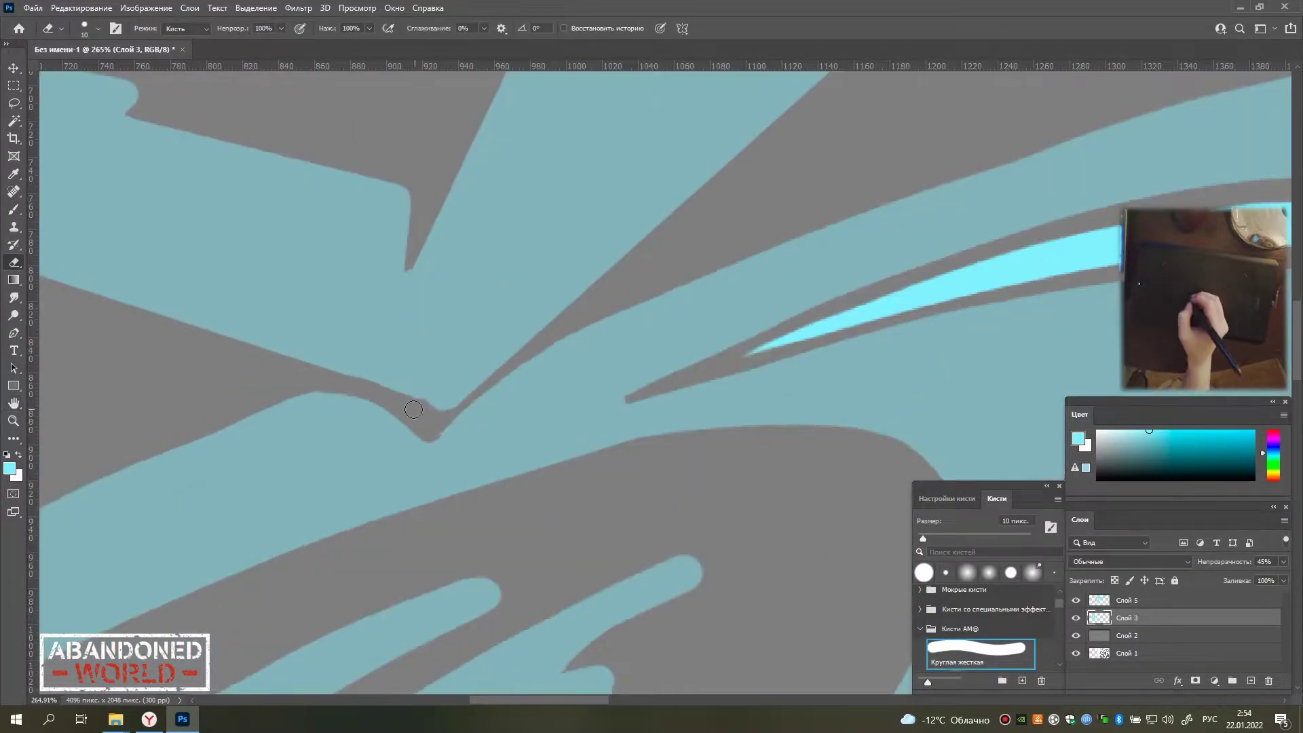
Set Слой 3 to 100% opacity, reduce the brush to 30 px and fit the artwork on screen.
key("b")
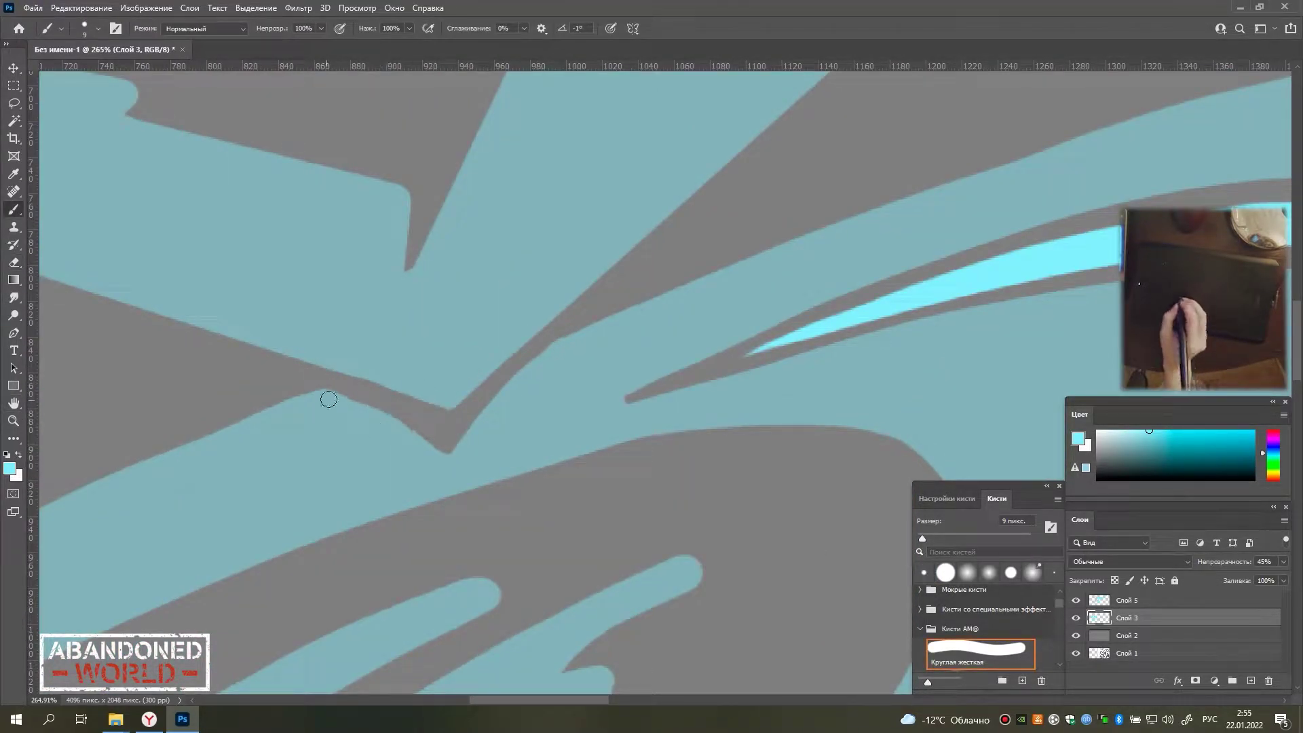
key("e")
key("ctrl+0")
scroll(567, 260, "up", 3)
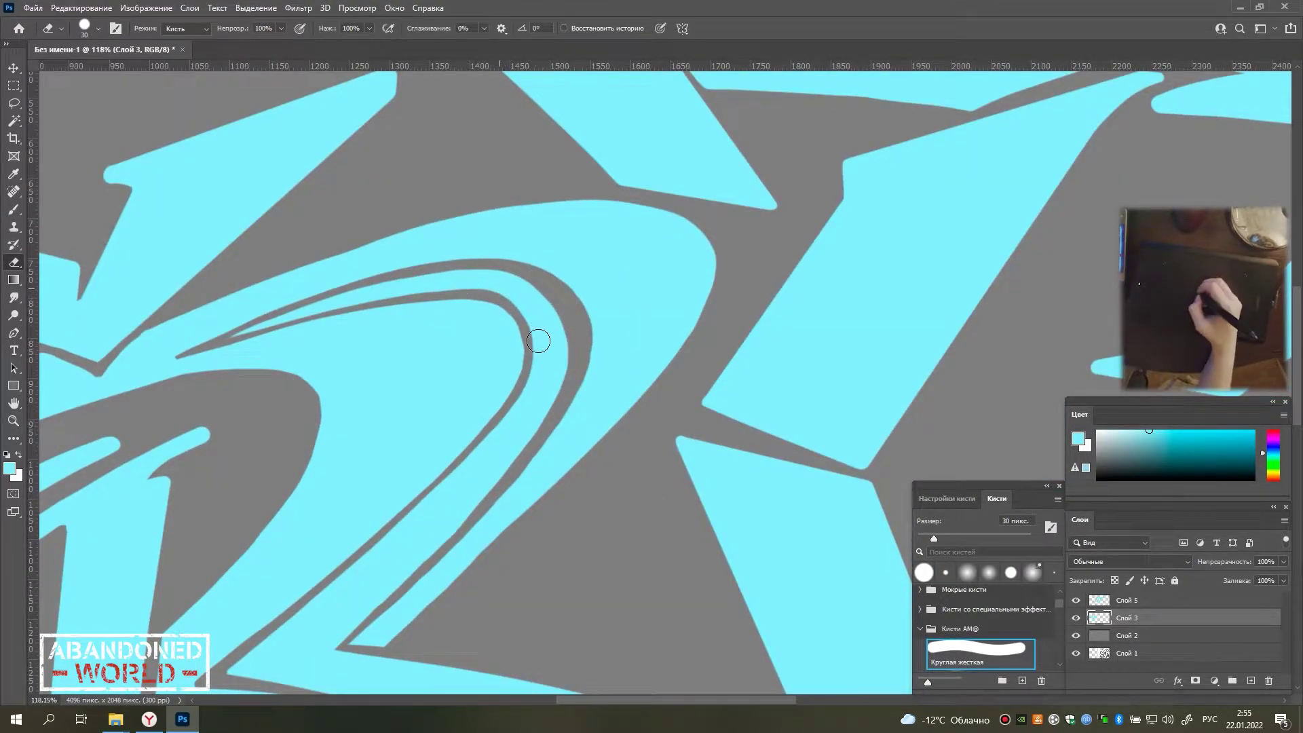
key("b")
key("ctrl+0")
scroll(488, 501, "up", 3)
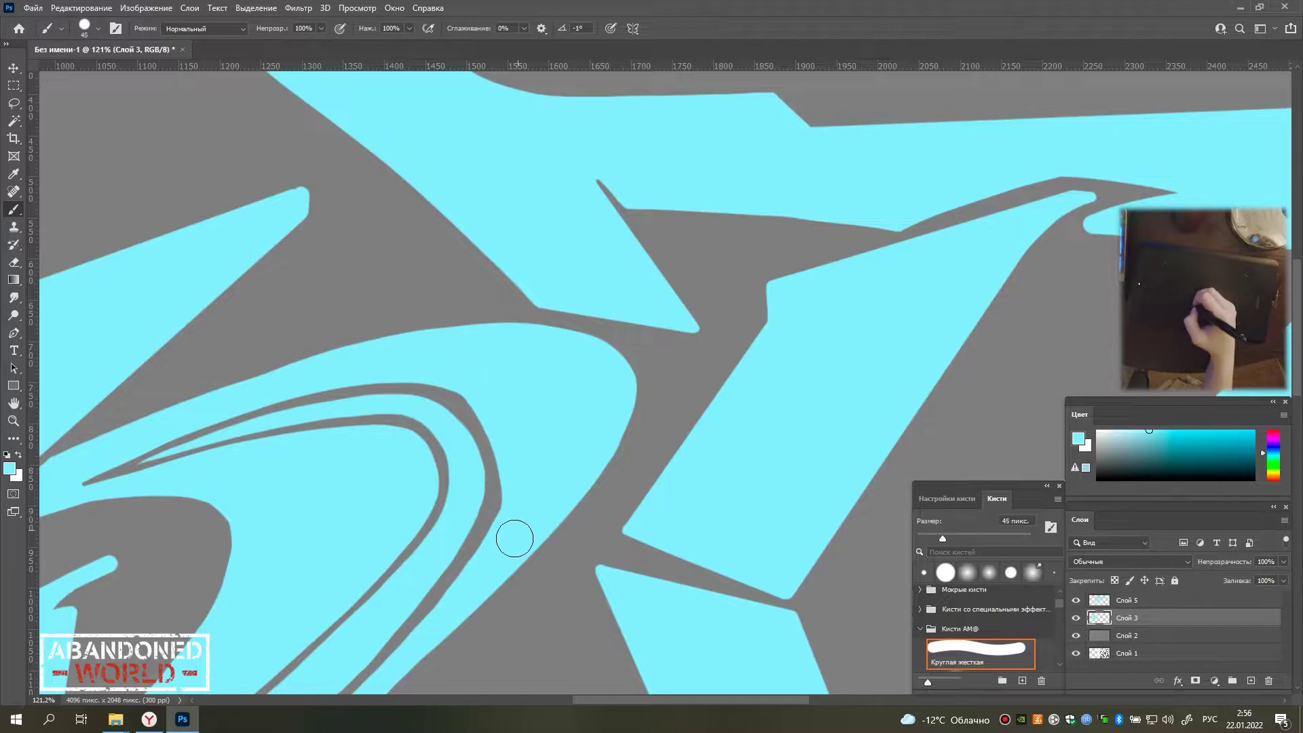
key("ctrl+0")
scroll(358, 175, "up", 5)
key("bracketleft")
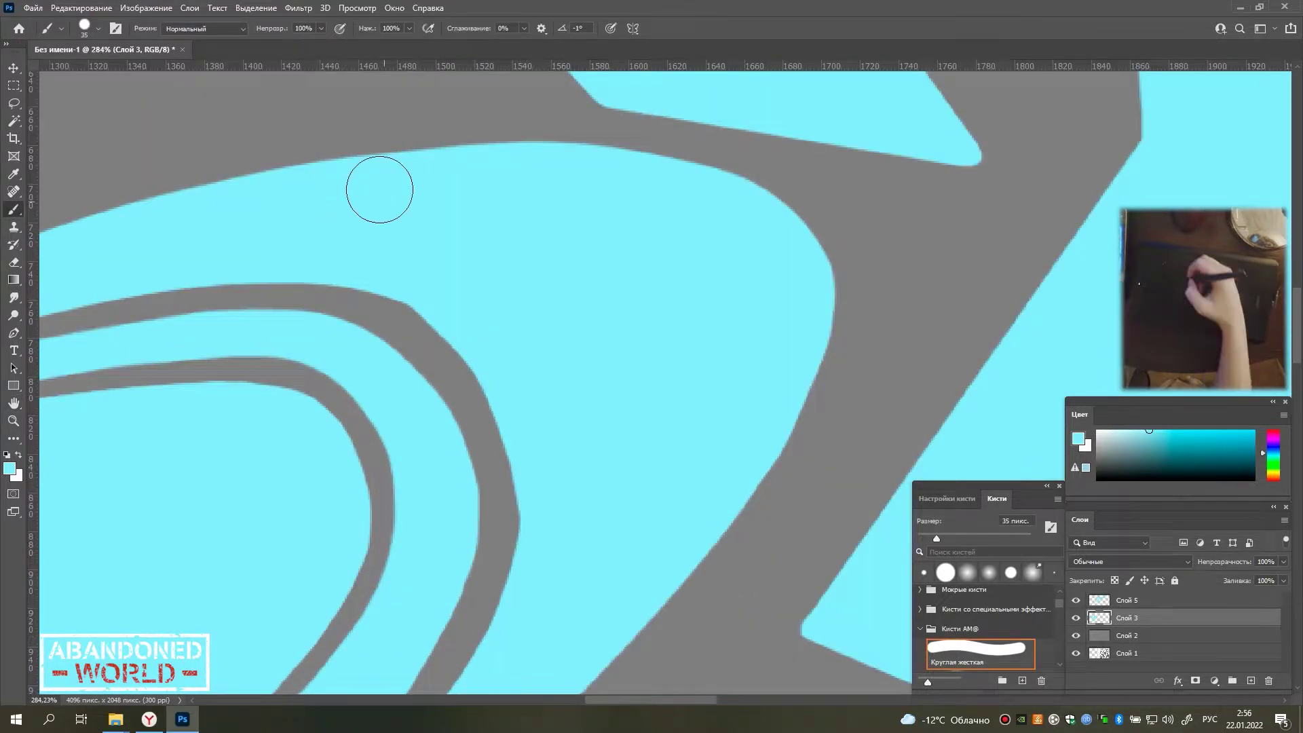
key("bracketleft")
scroll(387, 349, "down", 5)
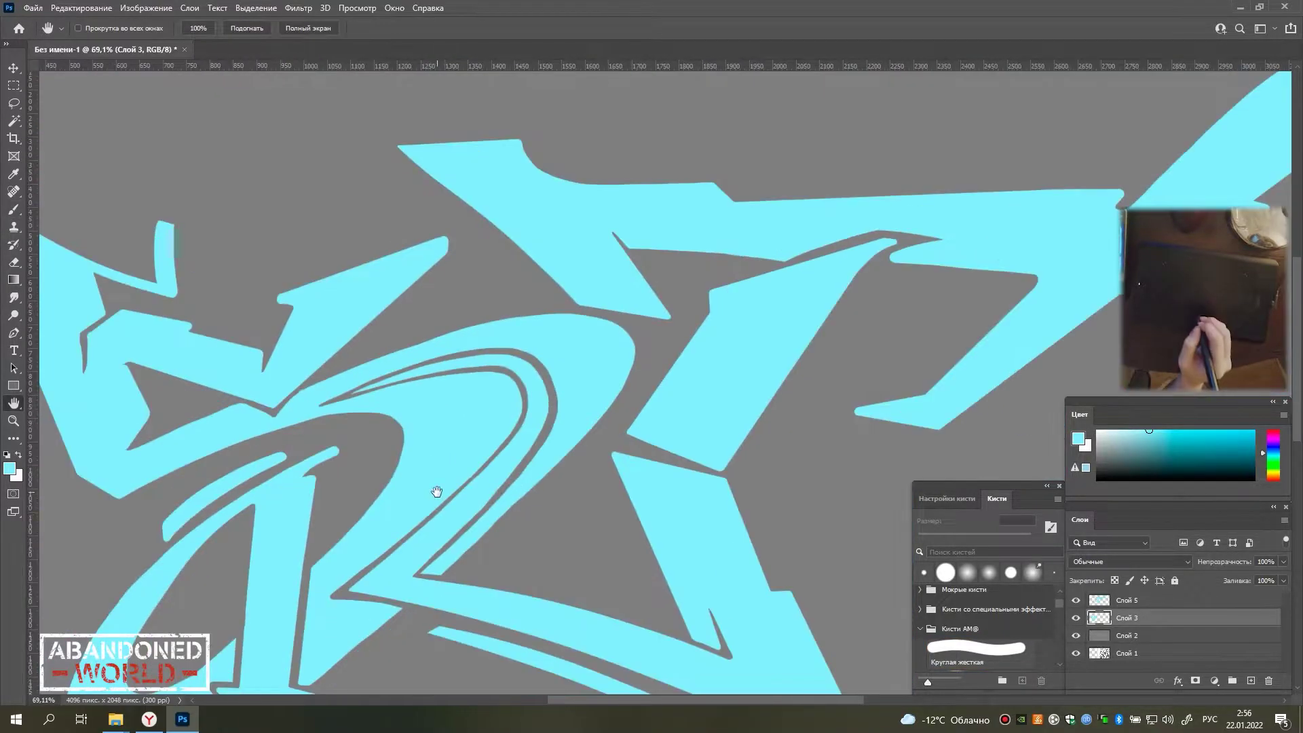
key("ctrl+0")
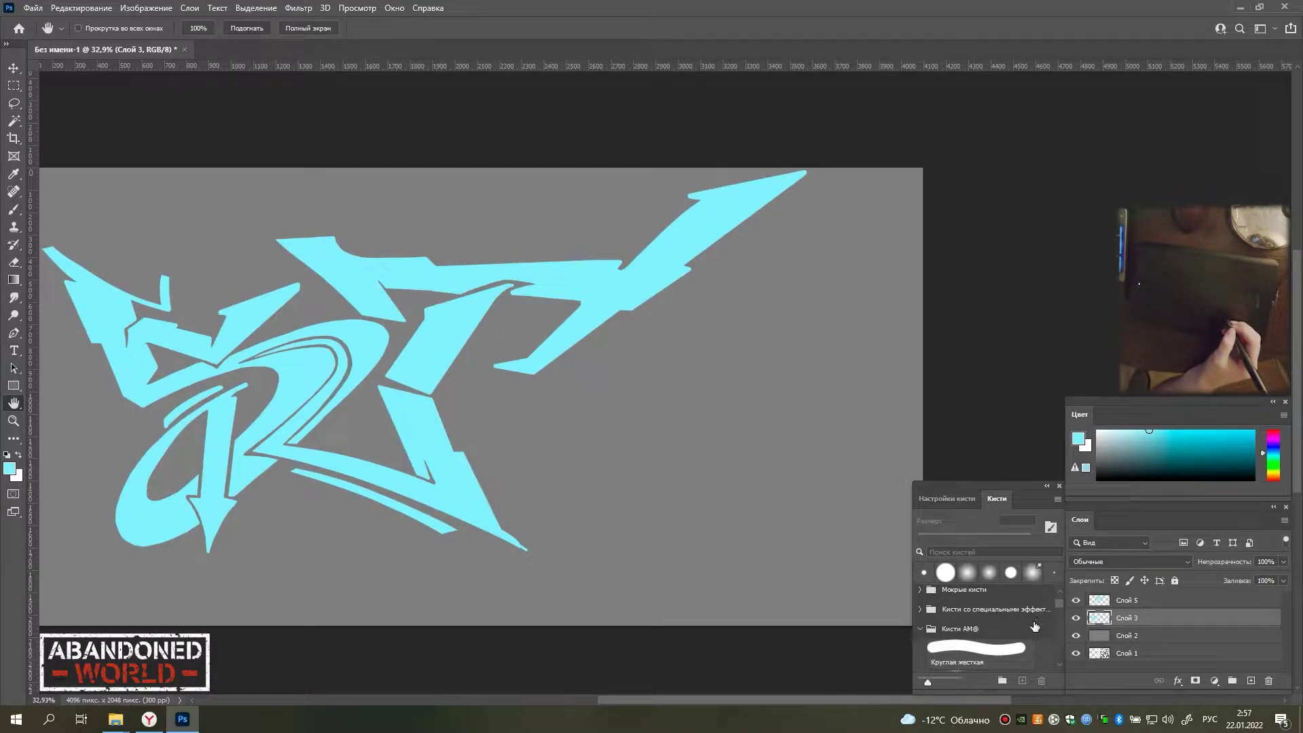
Add a new layer and hide the gray background and Слой 5 to reveal the sketch.
left_click(1251, 681)
left_click(1076, 653)
left_click(1076, 618)
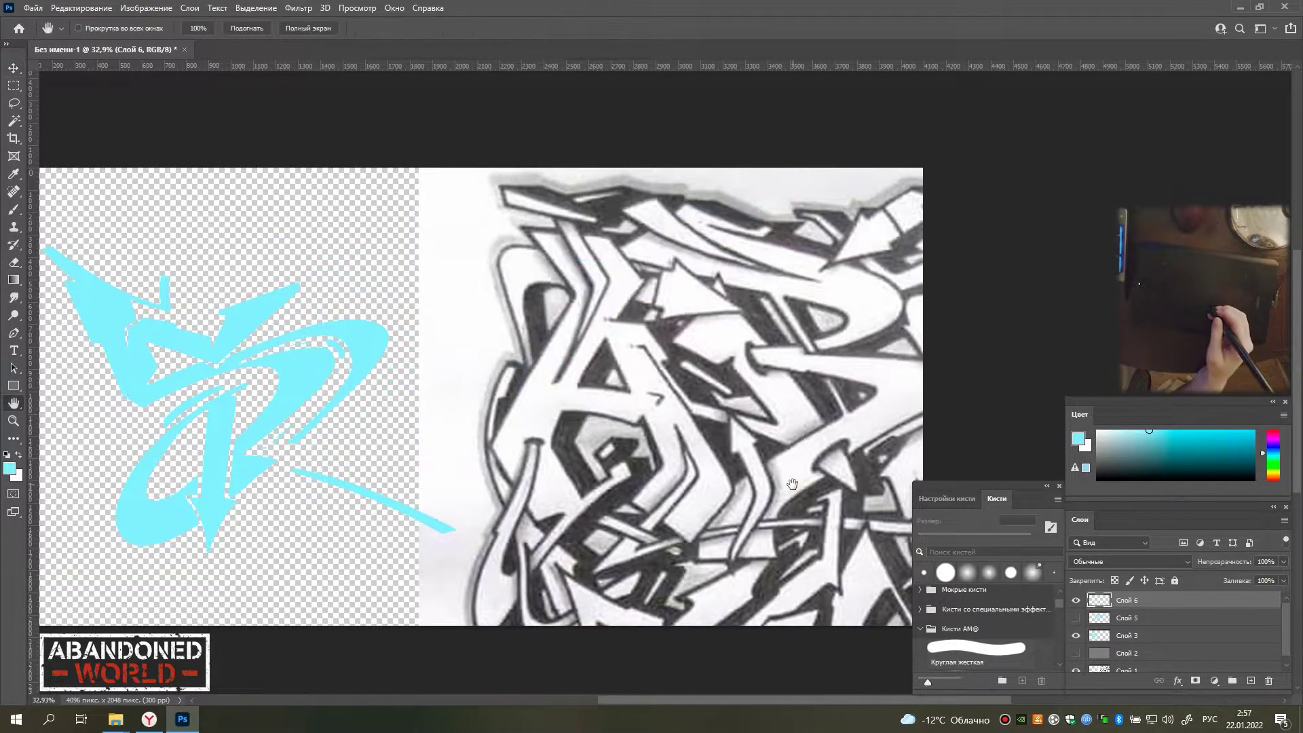
scroll(624, 392, "up", 4)
key("b")
scroll(624, 393, "down", 4)
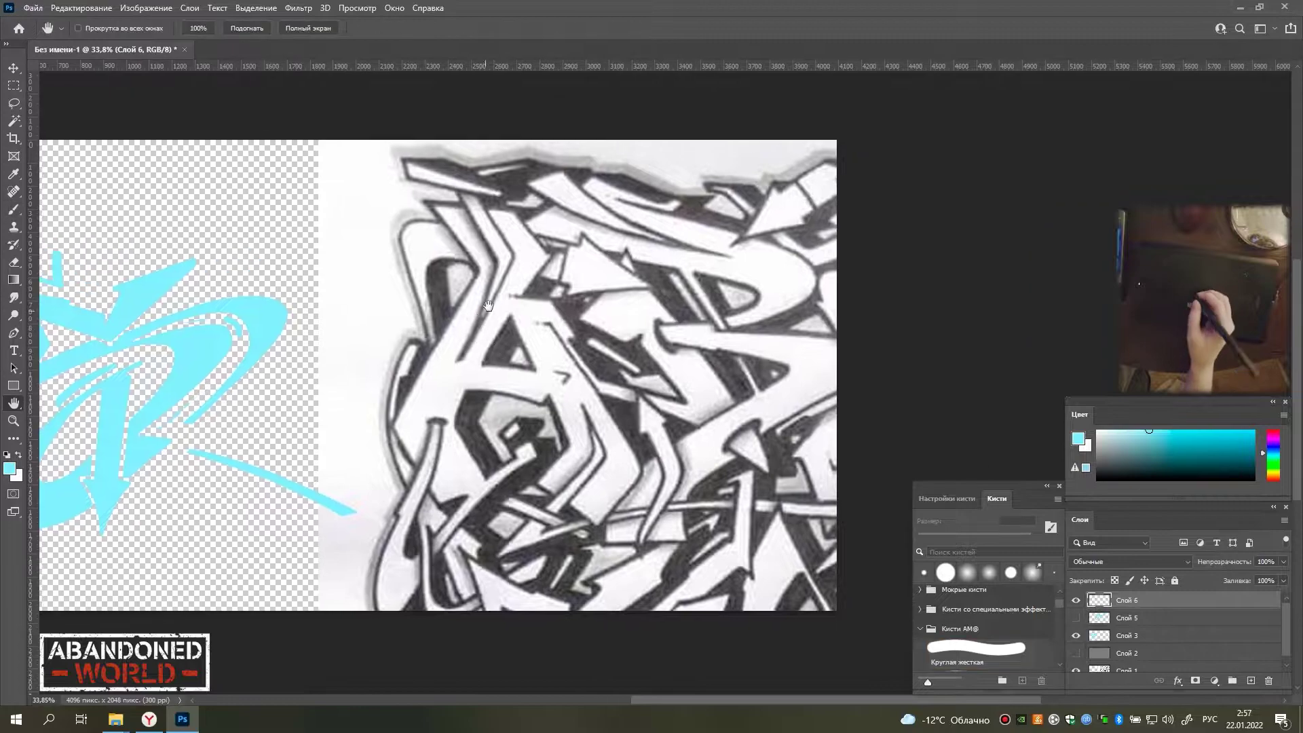
scroll(496, 324, "up", 2)
scroll(495, 324, "up", 2)
Draw the straight-edged outline of the letter A in cyan.
left_click_drag(439, 316, 224, 692)
left_click(299, 136)
left_click(440, 316, "shift")
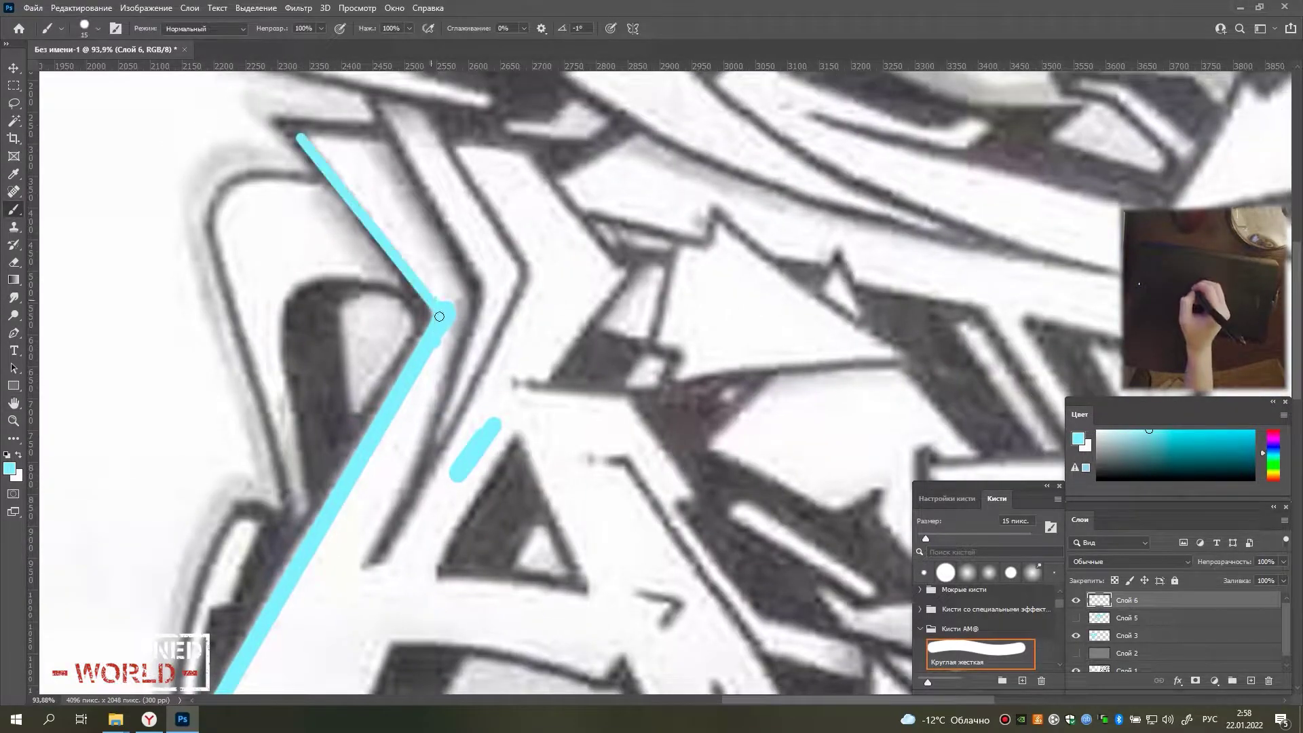
left_click(533, 153, "shift")
left_click(603, 262, "shift")
left_click(632, 261, "shift")
left_click(546, 377, "shift")
left_click(488, 377, "shift")
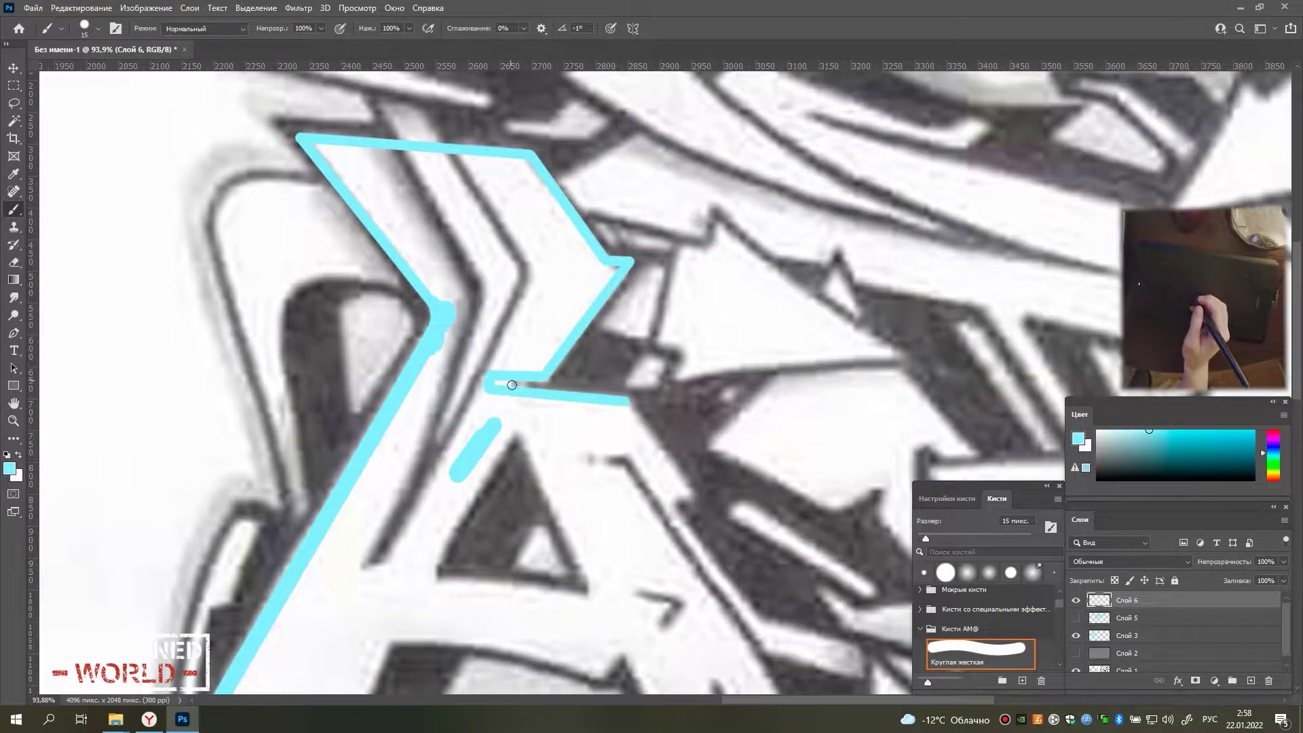
Trace the A's right leg, crossbar, lower curve and remaining outline strokes.
scroll(512, 385, "down", 2)
left_click_drag(516, 248, 602, 509)
left_click_drag(435, 448, 607, 475)
left_click_drag(620, 479, 656, 499)
scroll(562, 480, "up", 2)
scroll(315, 330, "up", 2)
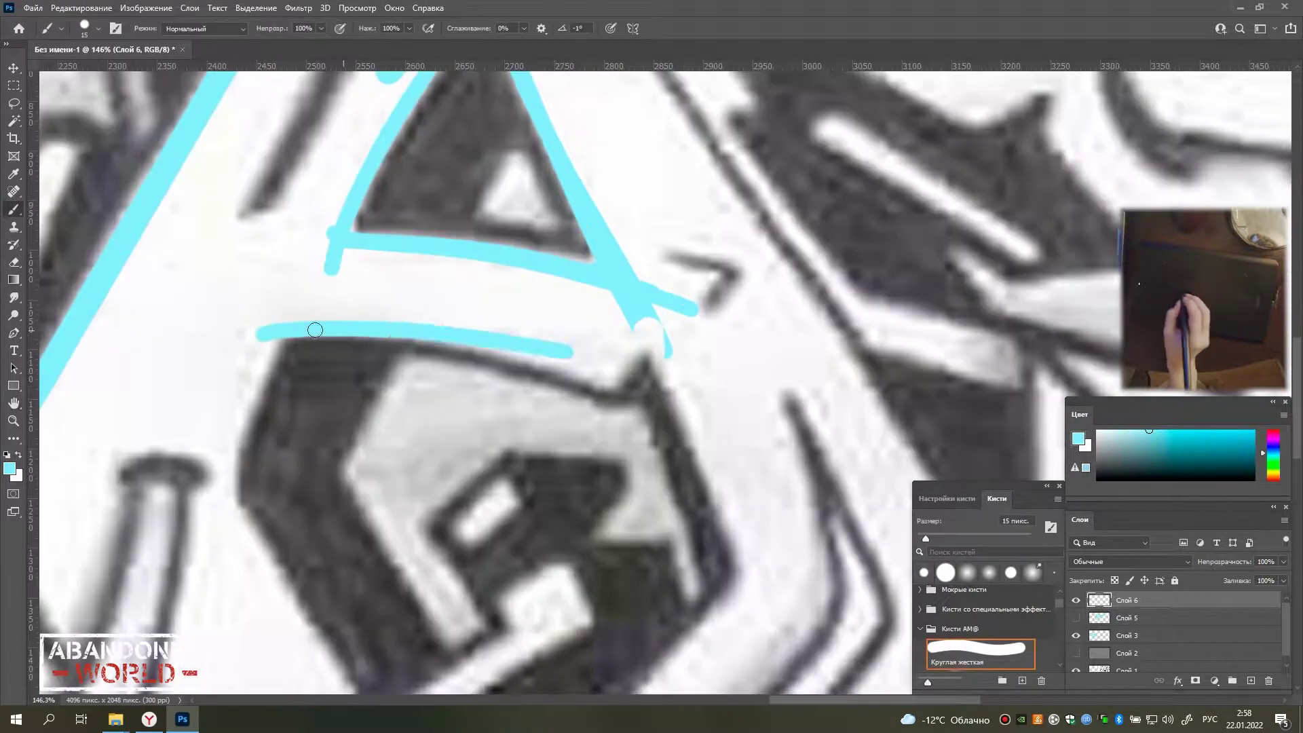
mouse_move(573, 353)
left_mouse_down()
mouse_move(655, 316)
mouse_move(786, 628)
left_mouse_up()
left_click_drag(646, 300, 791, 140)
left_click_drag(424, 166, 367, 461)
left_click_drag(380, 353, 516, 584)
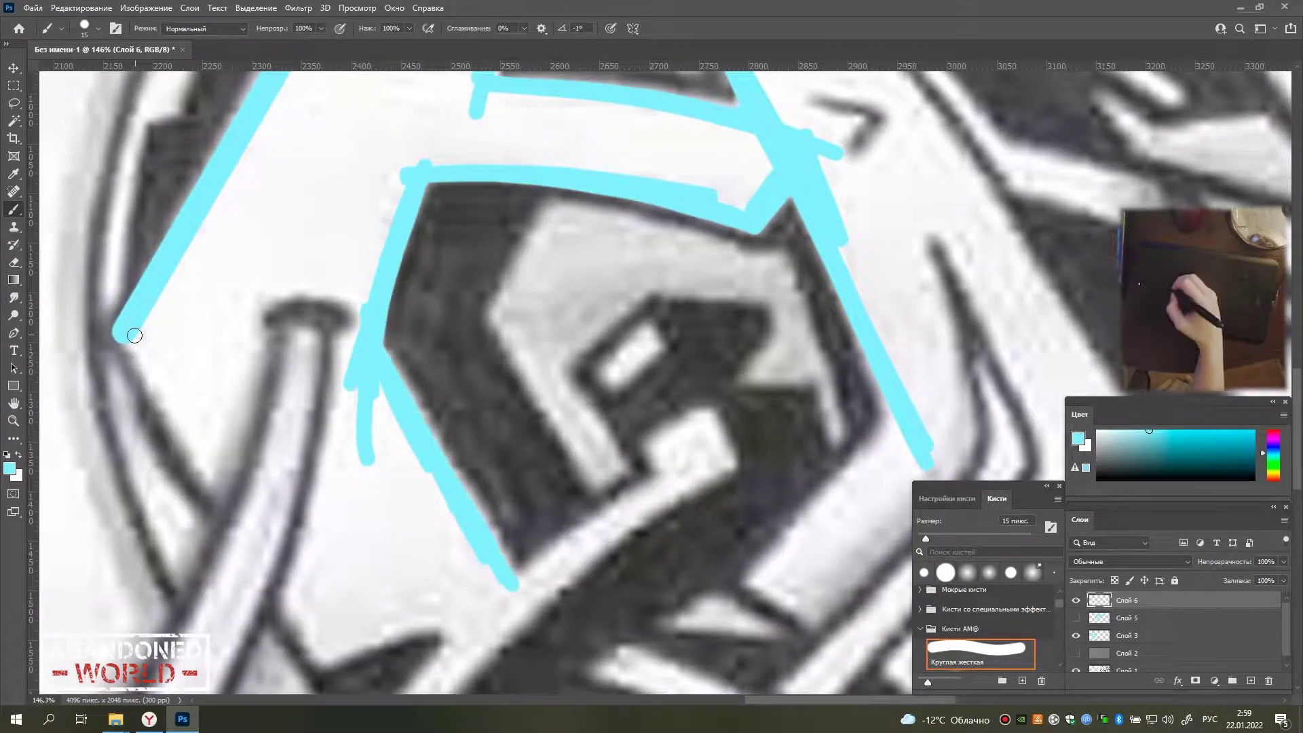
scroll(134, 335, "down", 2)
scroll(271, 339, "up", 2)
left_click_drag(132, 489, 41, 509)
mouse_move(469, 325)
left_mouse_down()
mouse_move(326, 462)
mouse_move(523, 598)
mouse_move(661, 434)
left_mouse_up()
mouse_move(448, 85)
left_mouse_down()
mouse_move(665, 421)
mouse_move(518, 570)
mouse_move(568, 480)
left_mouse_up()
Fill the A's body solid cyan with a 90 px, then 50 px brush.
key("]")
key("]")
key("]")
scroll(482, 373, "up", 5)
left_click_drag(483, 373, 513, 385)
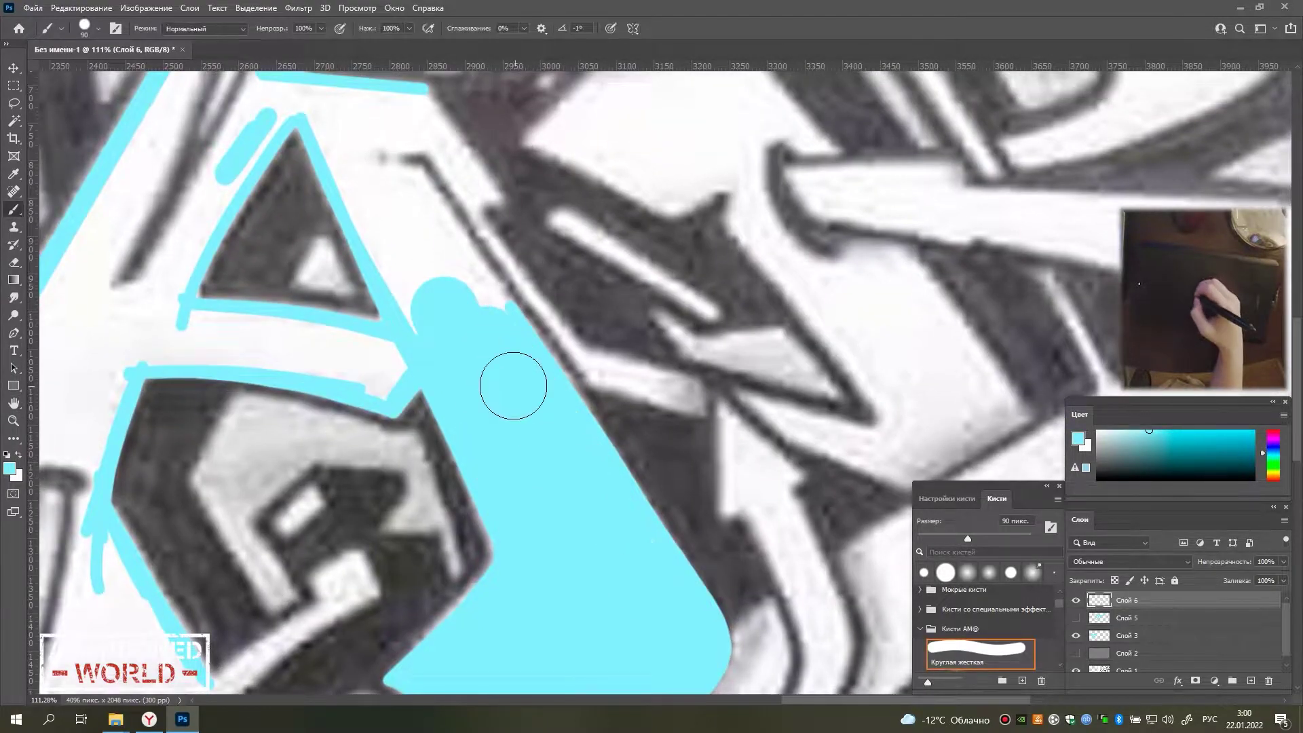
scroll(513, 385, "left", 4)
mouse_move(312, 407)
left_mouse_down()
mouse_move(346, 355)
mouse_move(442, 294)
mouse_move(594, 413)
left_mouse_up()
key("[")
key("[")
key("[")
left_click_drag(475, 408, 574, 403)
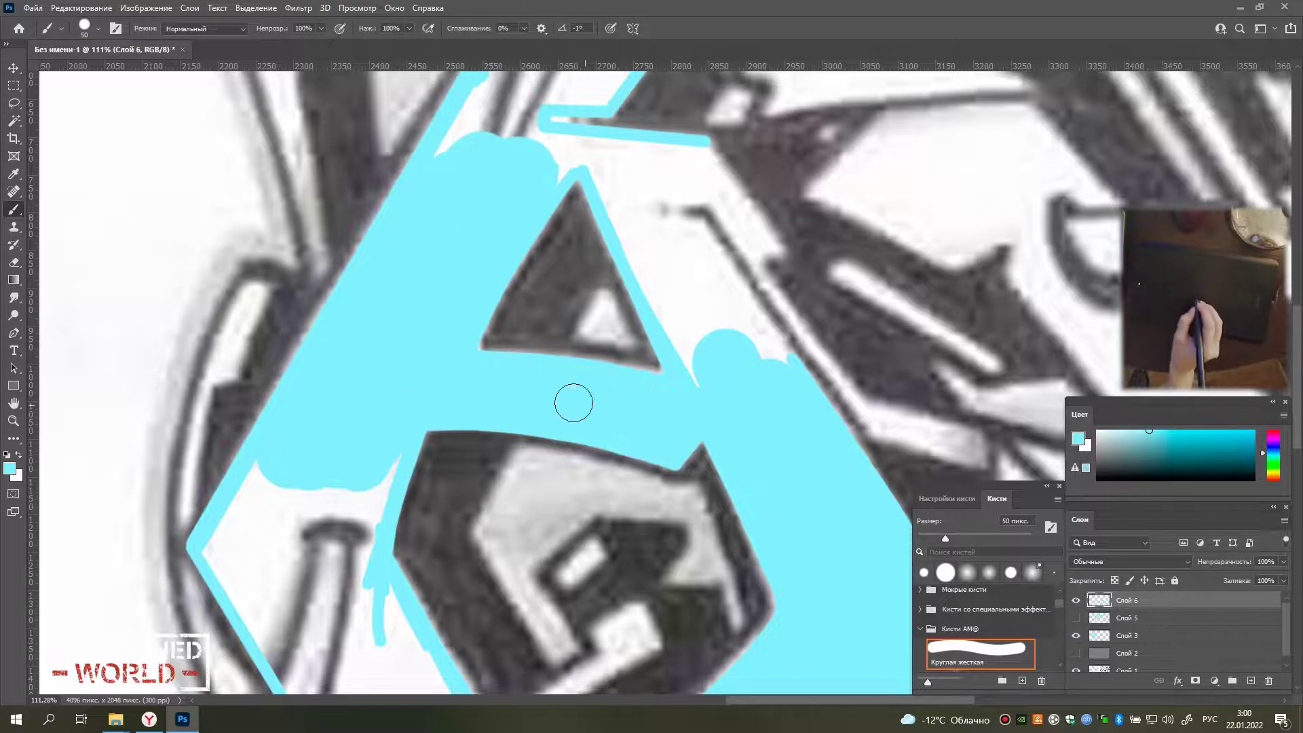
left_click_drag(380, 469, 247, 590)
scroll(247, 591, "up", 5)
scroll(247, 591, "right", 4)
mouse_move(343, 292)
left_mouse_down()
mouse_move(396, 283)
mouse_move(299, 281)
mouse_move(483, 256)
mouse_move(282, 181)
left_mouse_up()
Paint crisp A edges, fill the remaining white at lower left, and move the A beside the other letters.
key("[")
key("[")
scroll(282, 180, "down", 5)
scroll(282, 181, "right", 3)
mouse_move(298, 238)
left_mouse_down()
mouse_move(448, 439)
mouse_move(374, 236)
mouse_move(313, 304)
mouse_move(237, 173)
left_mouse_up()
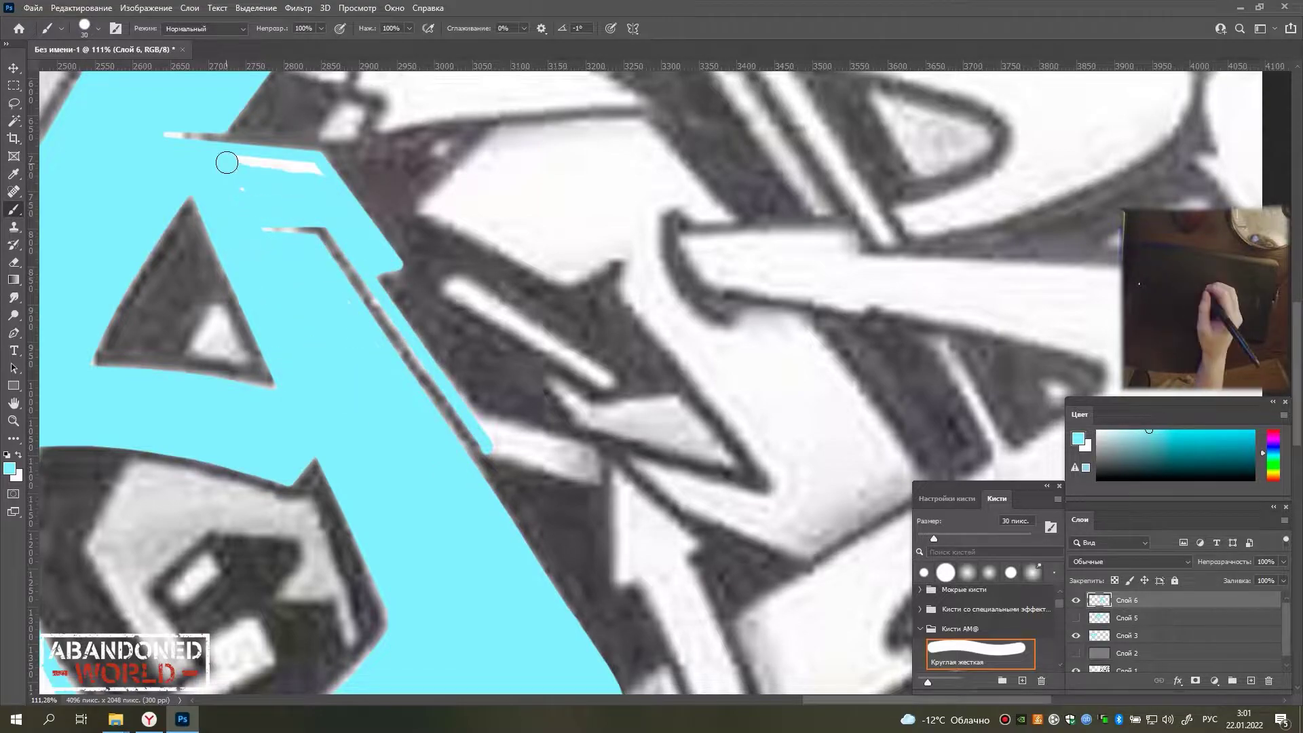
key("]")
key("]")
key("]")
scroll(271, 344, "down", 3)
scroll(272, 344, "left", 4)
left_click_drag(271, 343, 431, 524)
scroll(431, 524, "down", 4)
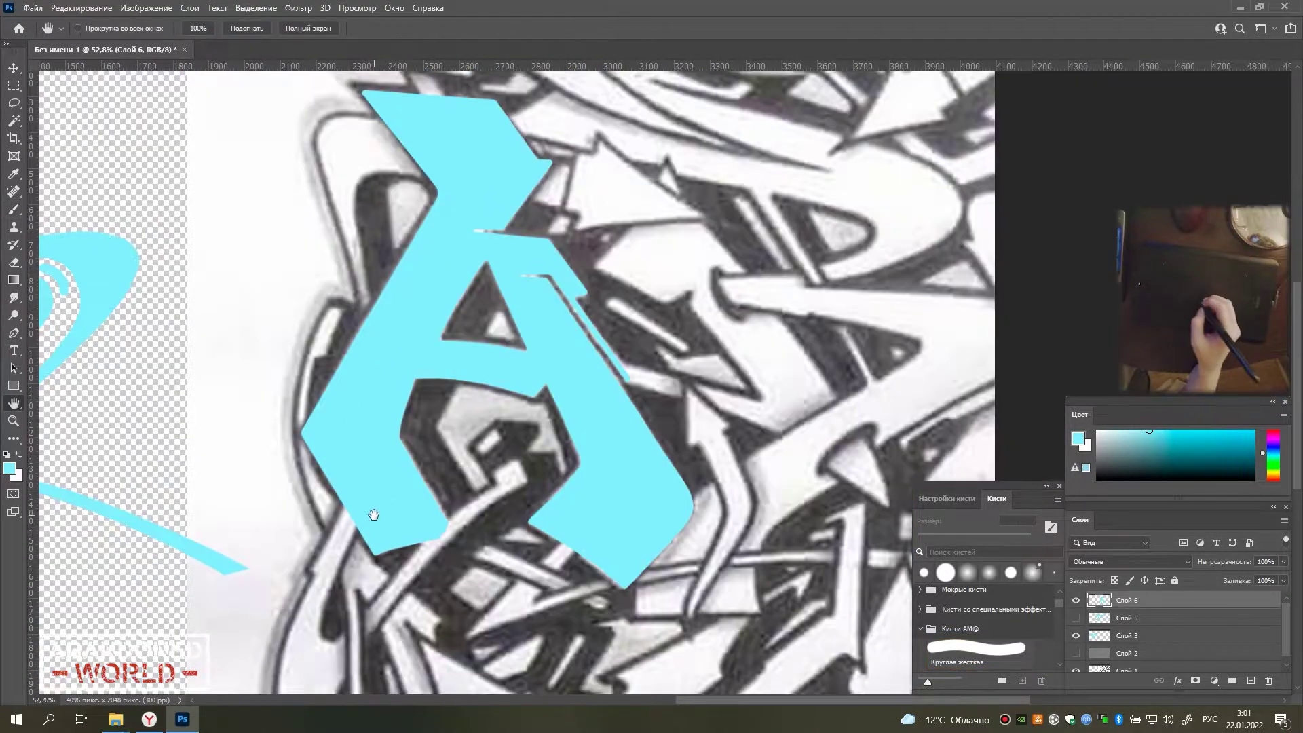
scroll(431, 524, "up", 2)
scroll(431, 524, "right", 2)
scroll(485, 476, "down", 2)
key("v")
left_click_drag(531, 445, 484, 480)
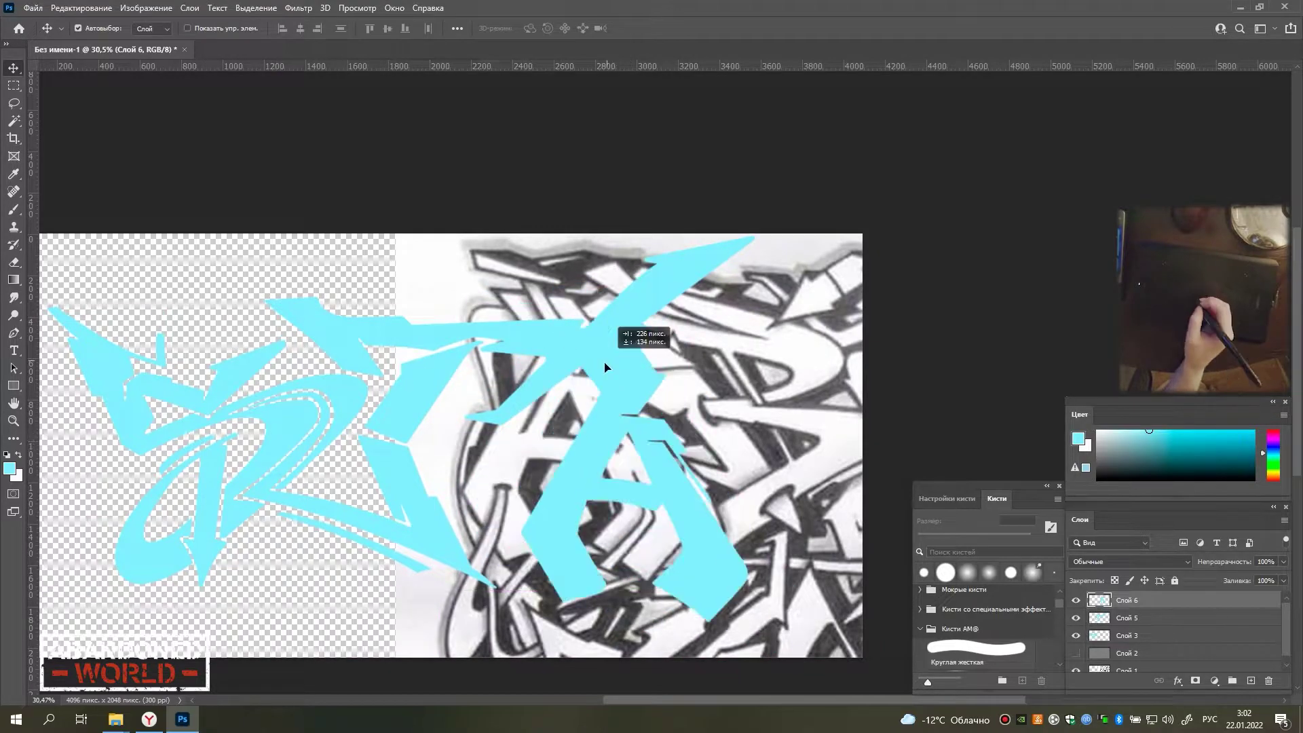
Touch up the cyan A with the Eraser and Brush, then zoom out to see all letters.
key("e")
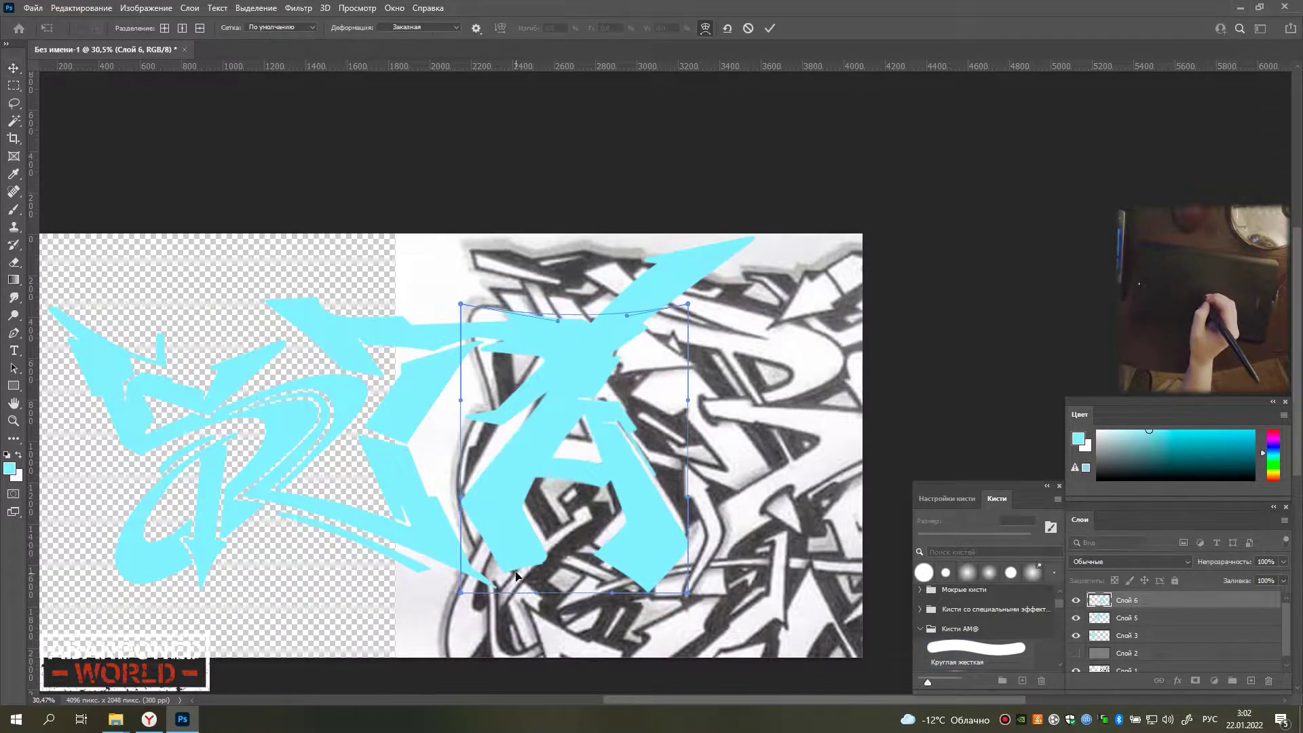
key("e")
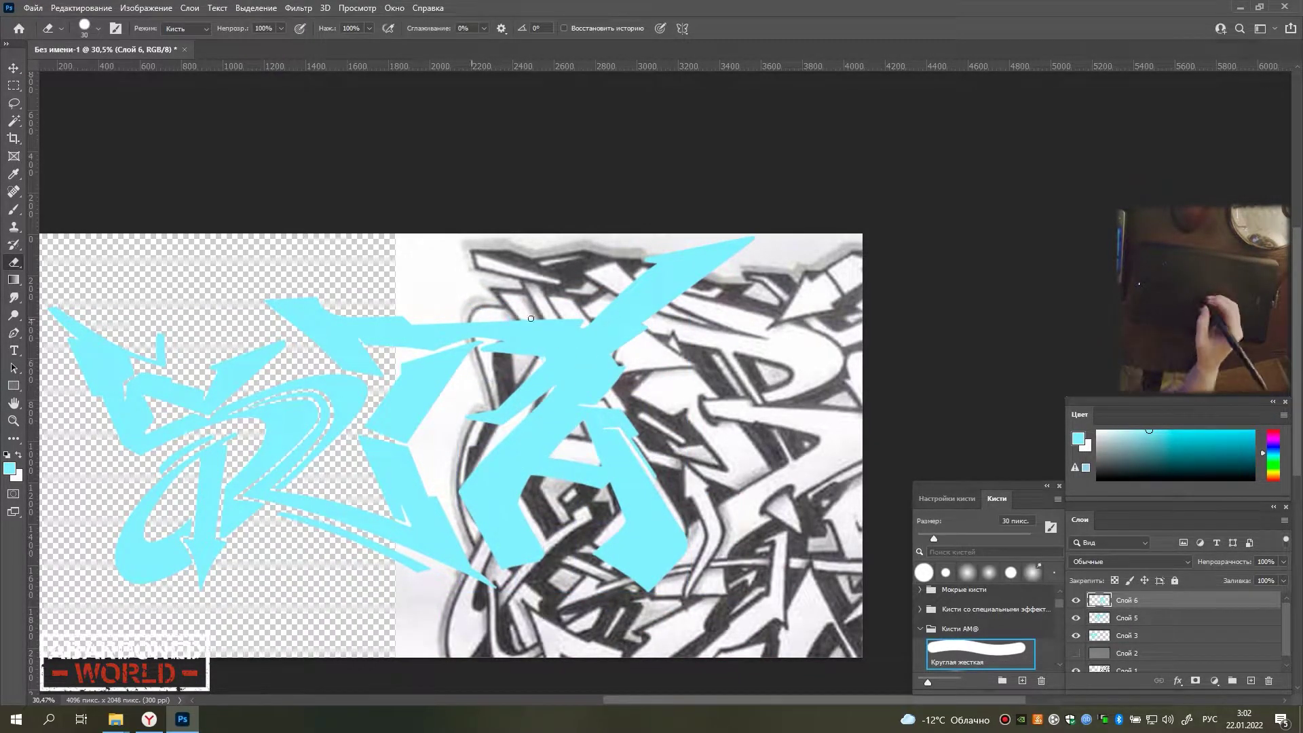
key("b")
scroll(488, 339, "up", 5, "alt")
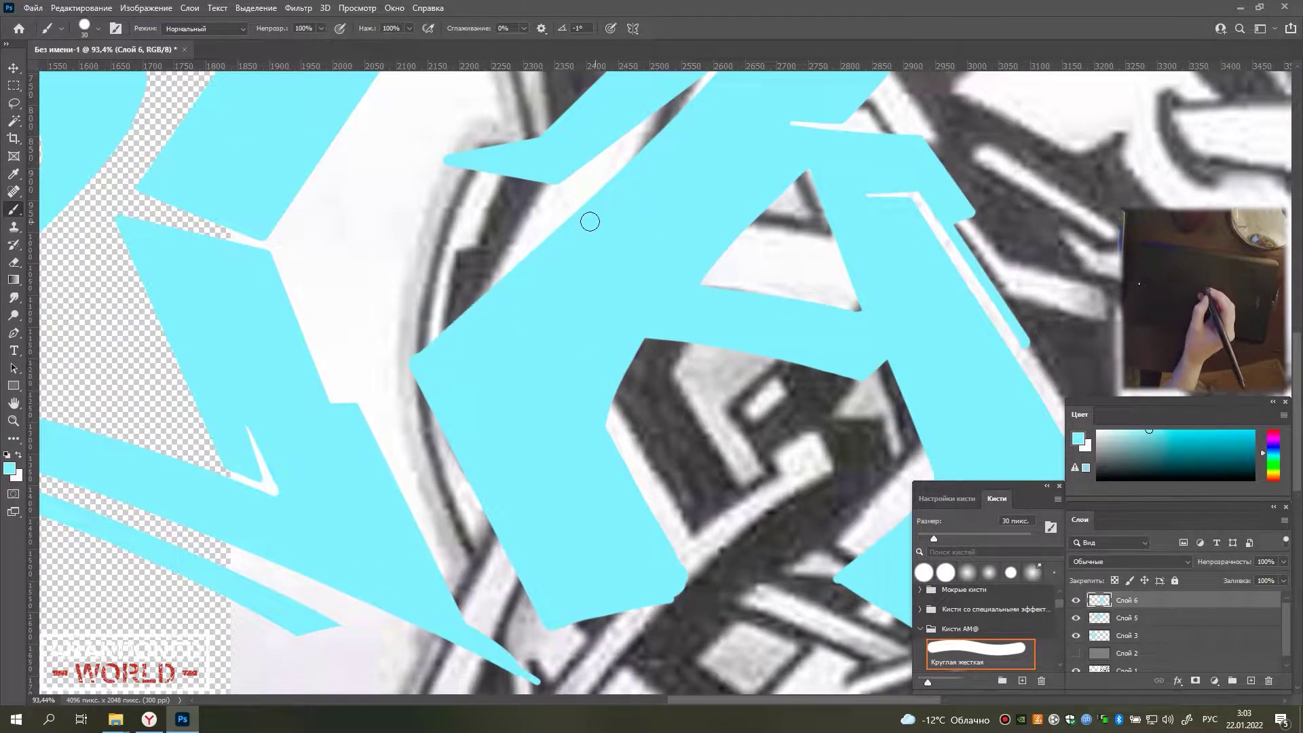
mouse_move(416, 366)
left_mouse_down()
mouse_move(564, 244)
mouse_move(513, 393)
left_mouse_up()
scroll(513, 393, "down", 4, "alt")
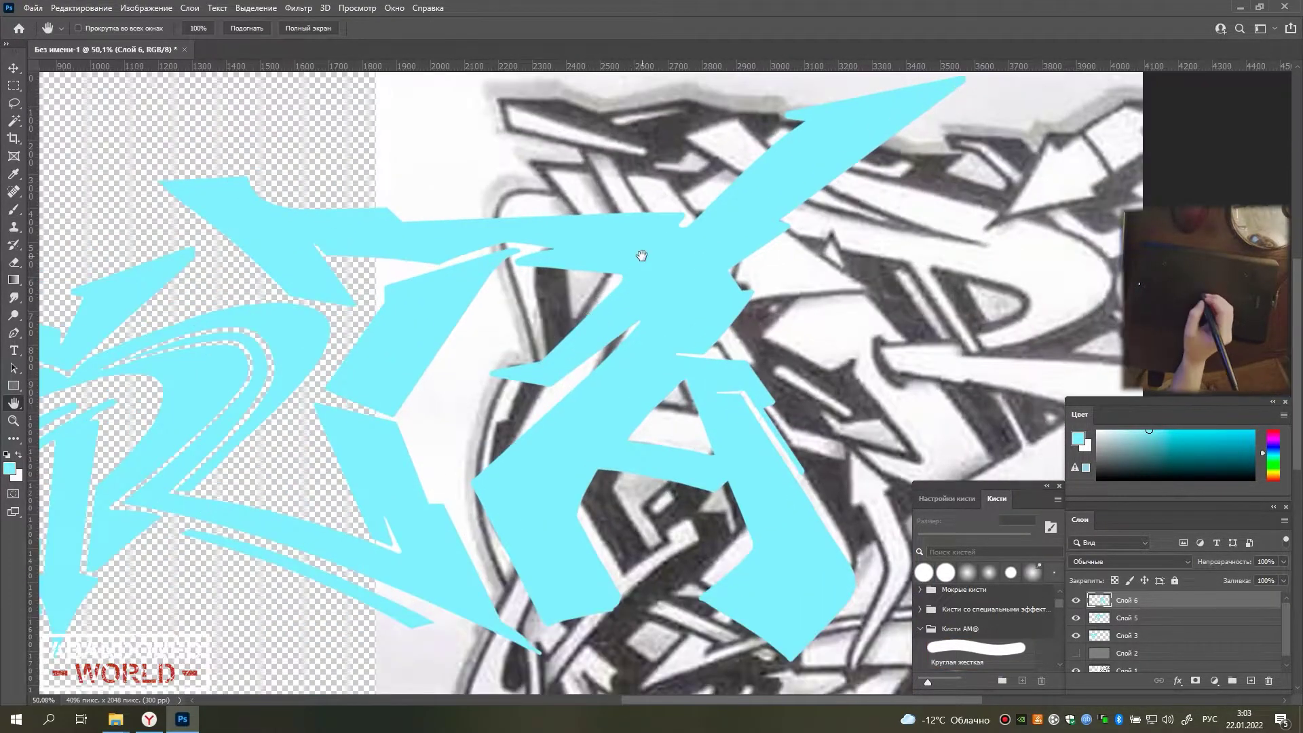
left_click_drag(638, 253, 725, 485)
Reposition the pencil sketch layer under the letters with the Move tool.
key("v")
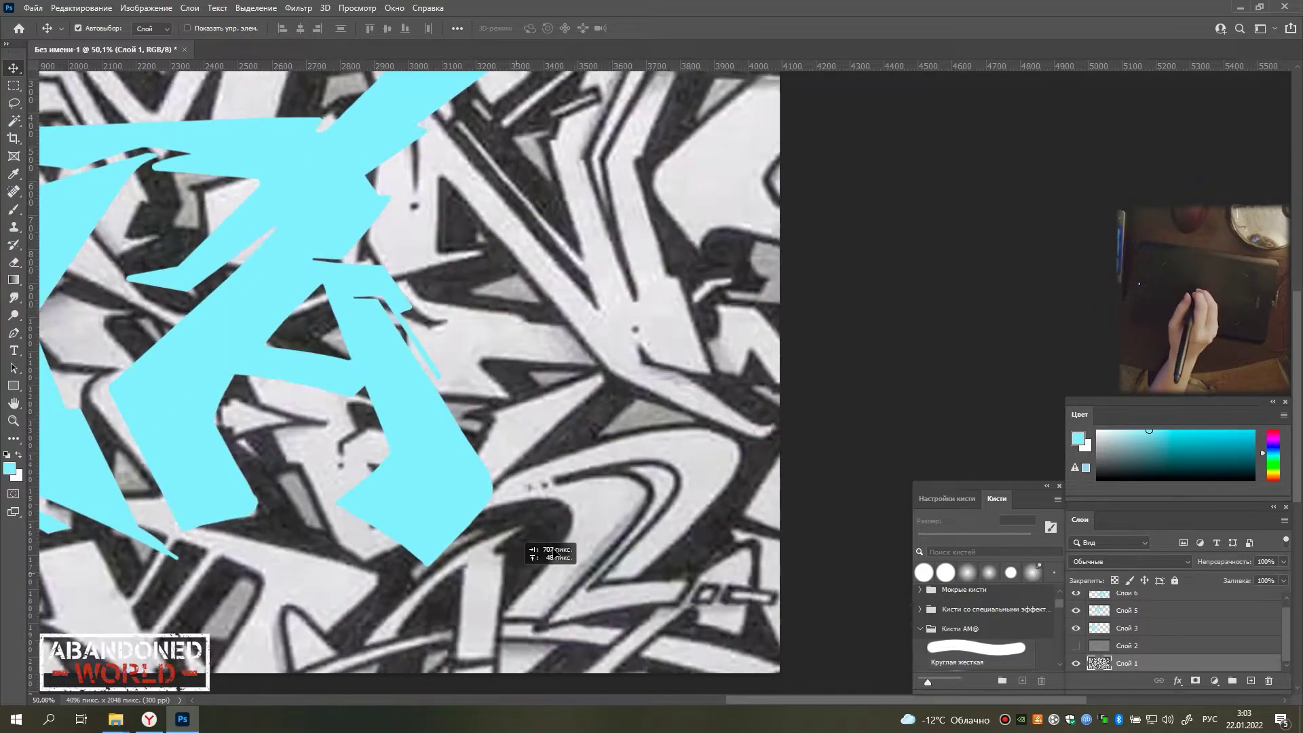
left_click_drag(488, 269, 523, 272)
left_click_drag(582, 224, 366, 340)
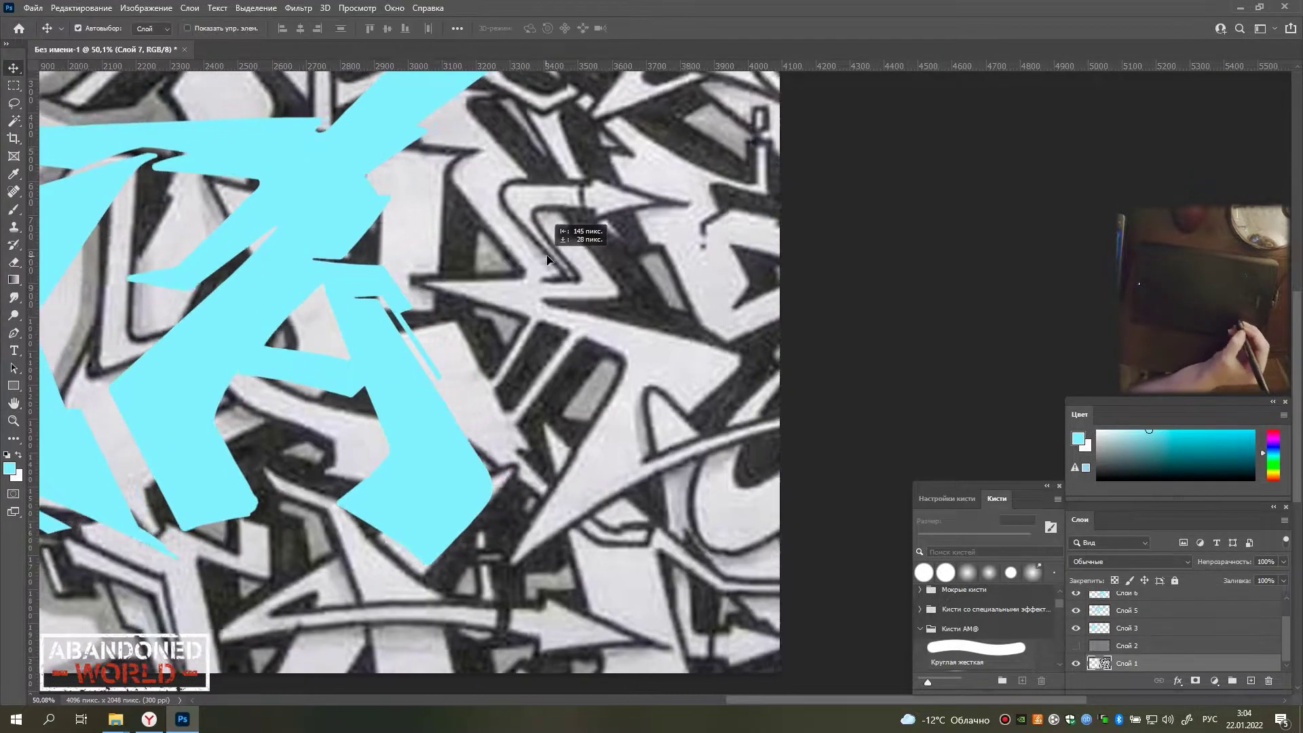
Paint the first letter's interior and right and bottom outline cyan, tidying its edge.
key("b")
scroll(320, 245, "up", 3)
left_click_drag(410, 237, 387, 370)
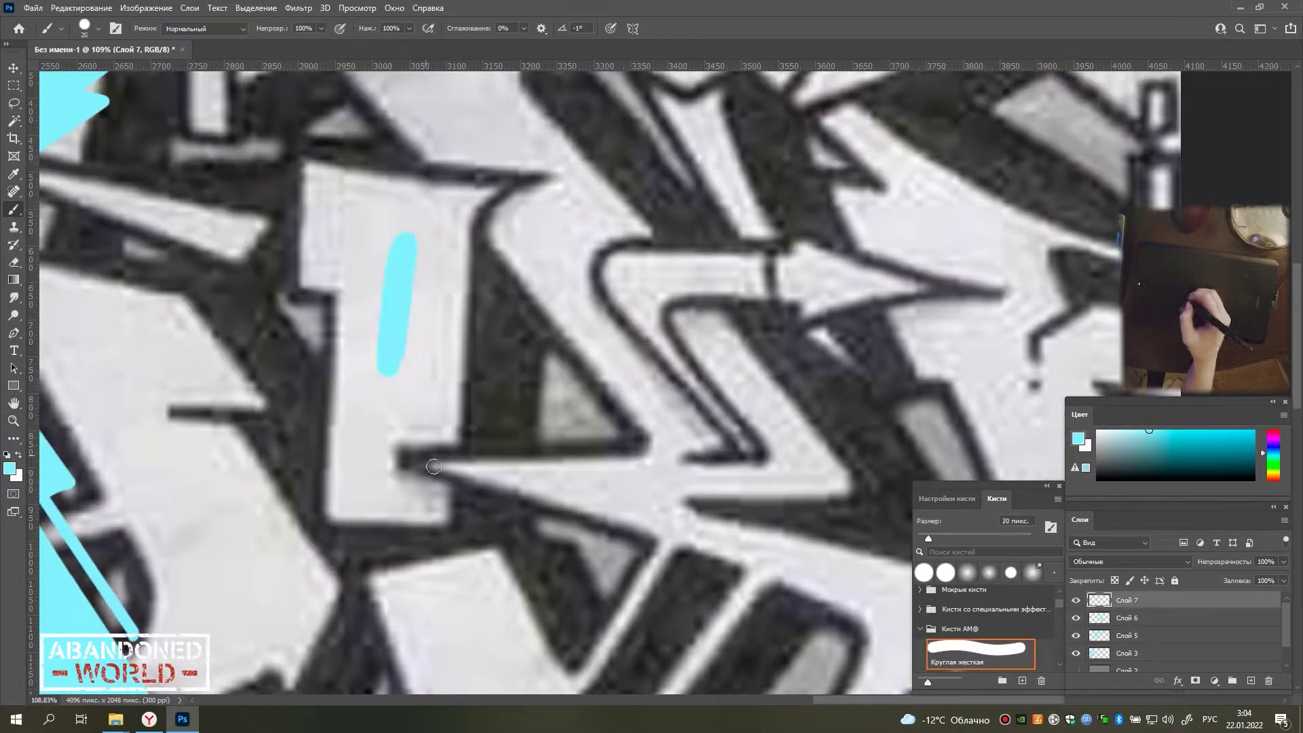
mouse_move(460, 219)
left_mouse_down()
mouse_move(445, 523)
mouse_move(332, 521)
left_mouse_up()
key("e")
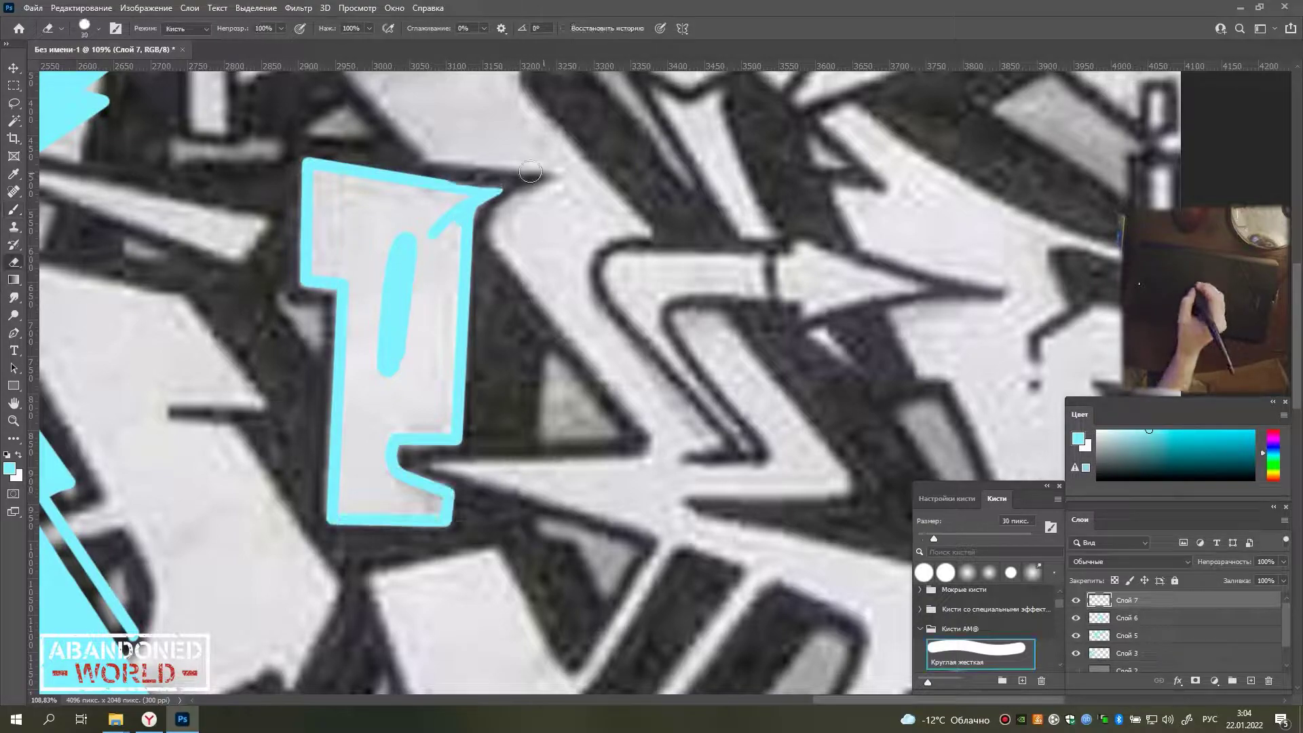
key("b")
left_click_drag(441, 204, 359, 339)
mouse_move(359, 243)
left_mouse_down()
mouse_move(407, 422)
mouse_move(360, 475)
left_mouse_up()
Outline the next letter in cyan and fill its light interior with a smaller brush.
scroll(362, 319, "down", 3)
left_click_drag(401, 433, 397, 553)
left_click_drag(513, 454, 326, 268)
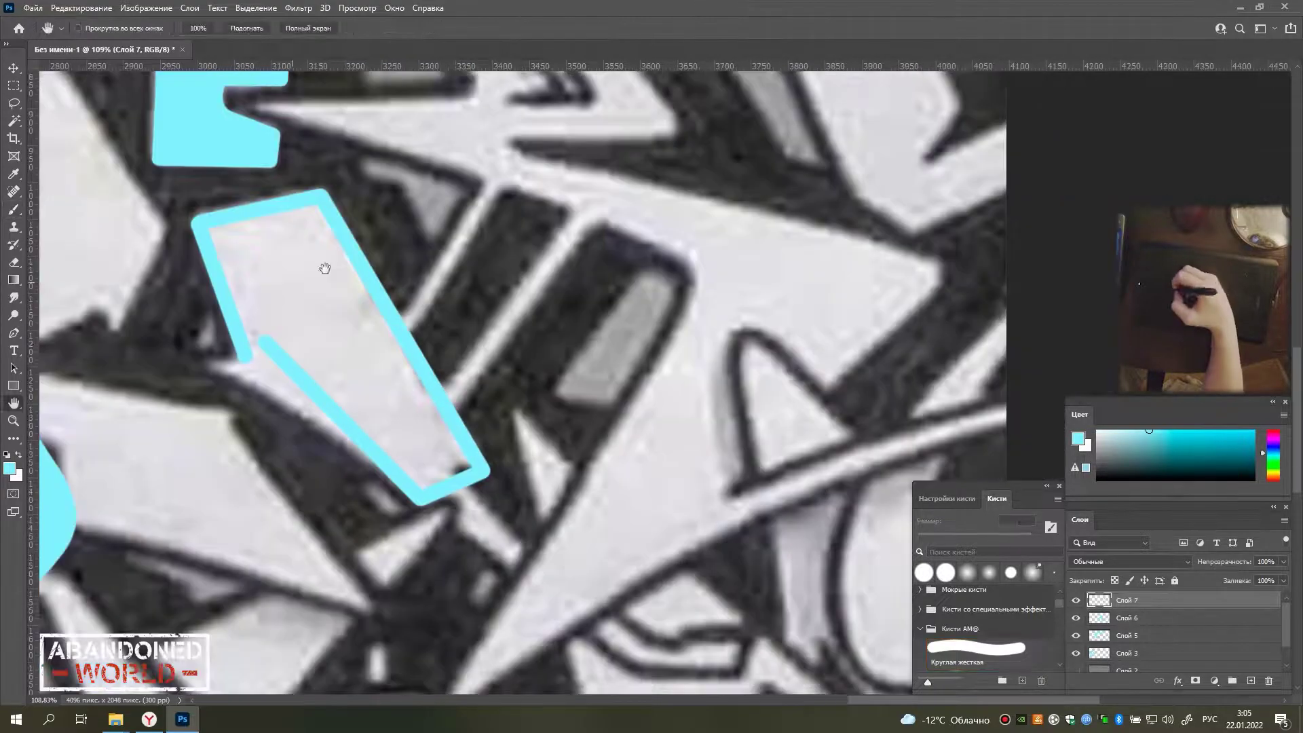
key("[")
key("[")
left_click_drag(207, 366, 340, 424)
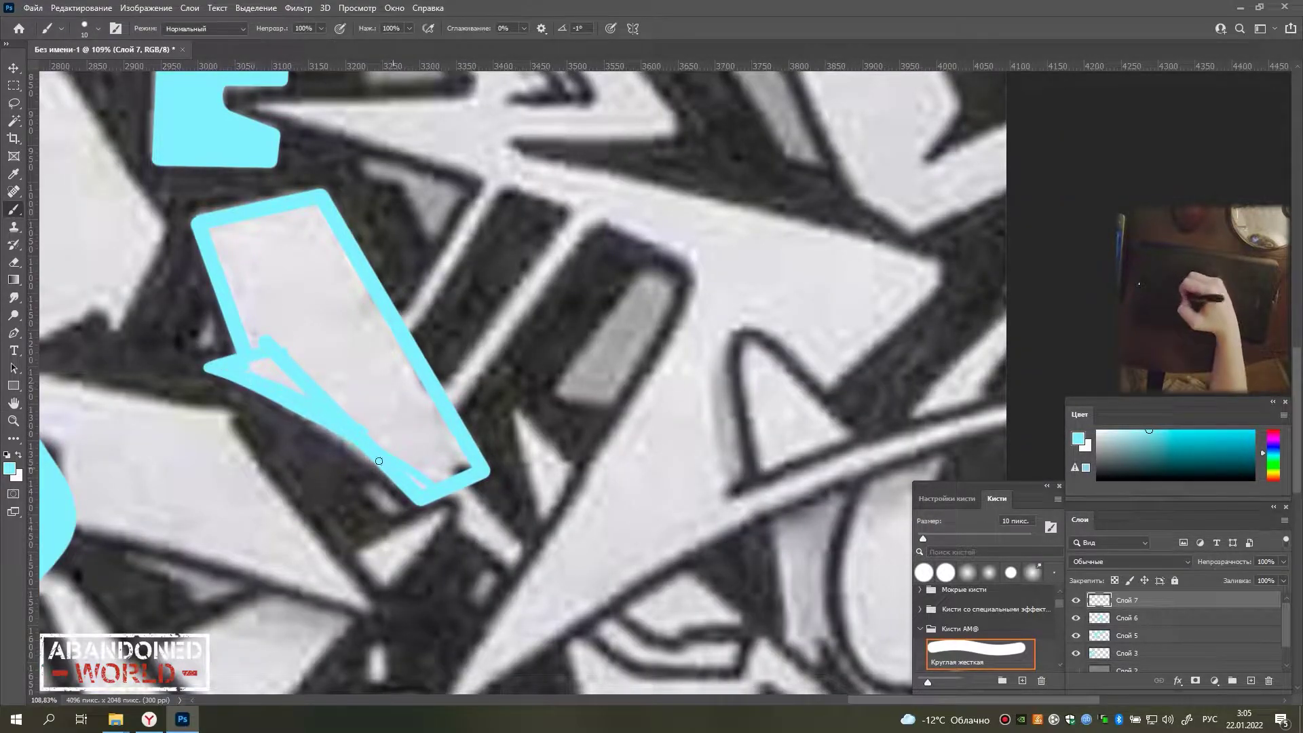
left_click_drag(313, 208, 358, 387)
Paint long straight and diagonal cyan letter edges at 15 px and fill a gap.
scroll(390, 277, "up", 3)
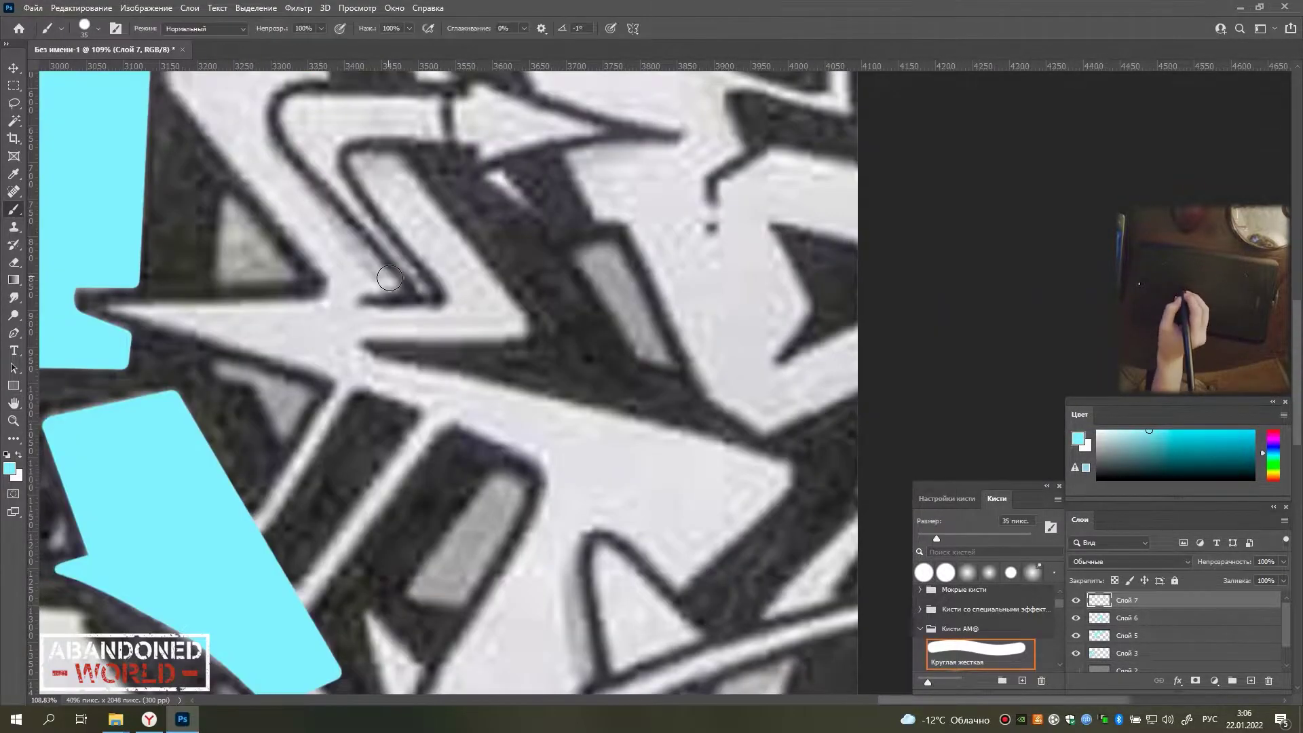
left_click_drag(121, 309, 522, 446)
left_click_drag(350, 351, 476, 332)
scroll(477, 303, "up", 3)
key("bracketright")
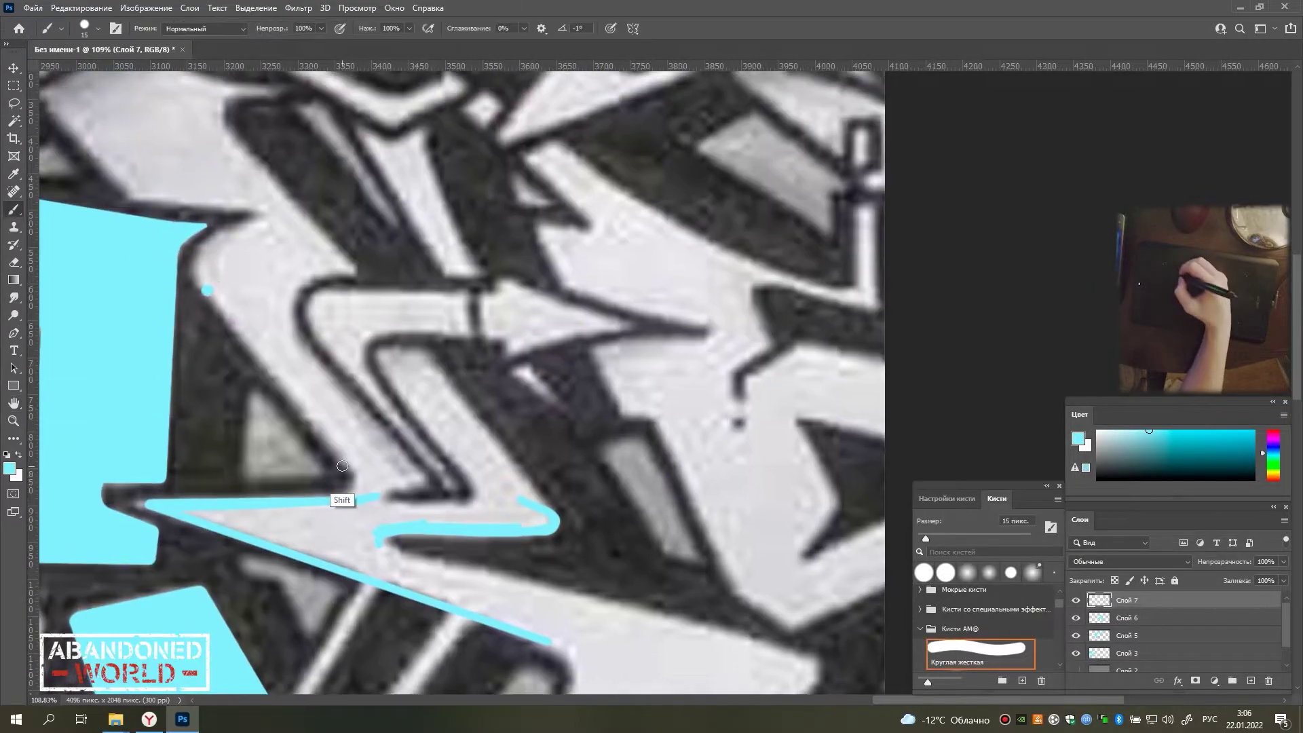
left_click_drag(204, 288, 369, 501)
left_click_drag(225, 134, 531, 505)
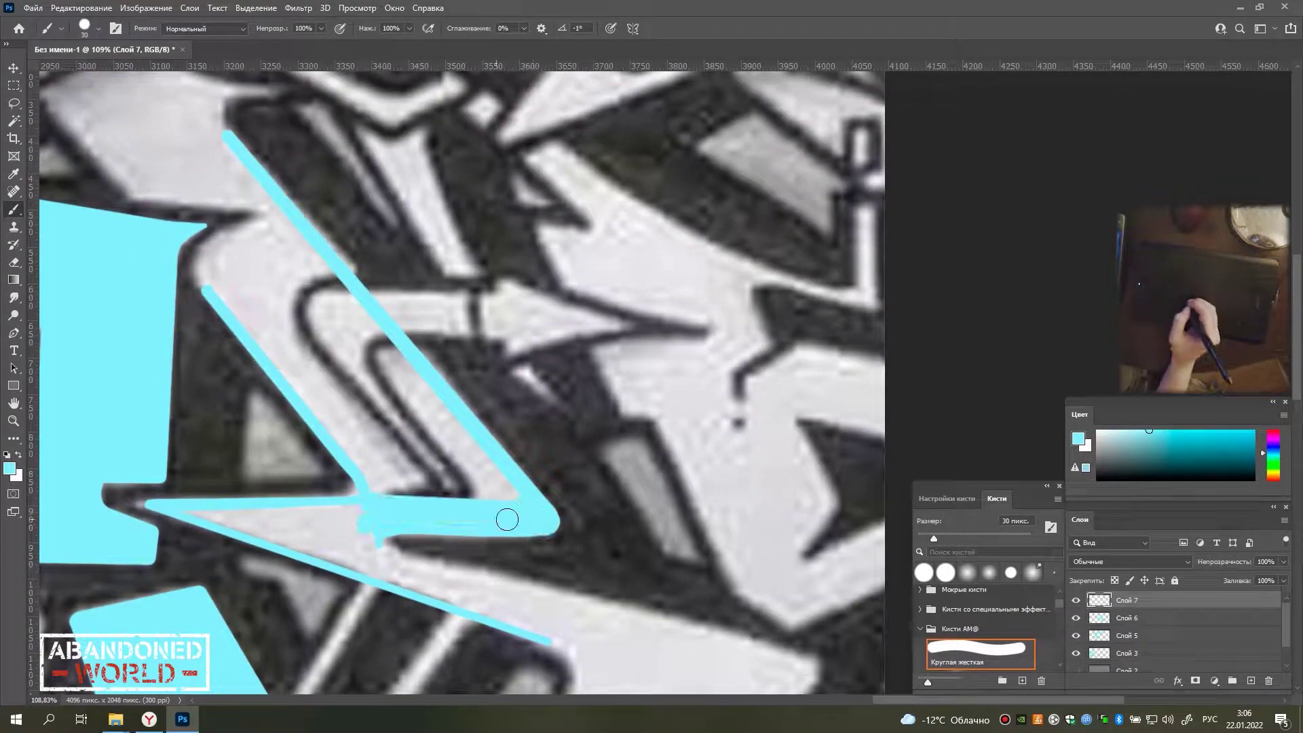
left_click_drag(372, 465, 350, 516)
Fill the triangle's interior with cyan using an 80 px brush.
key("e")
key("b")
key("bracketright")
key("bracketright")
key("bracketright")
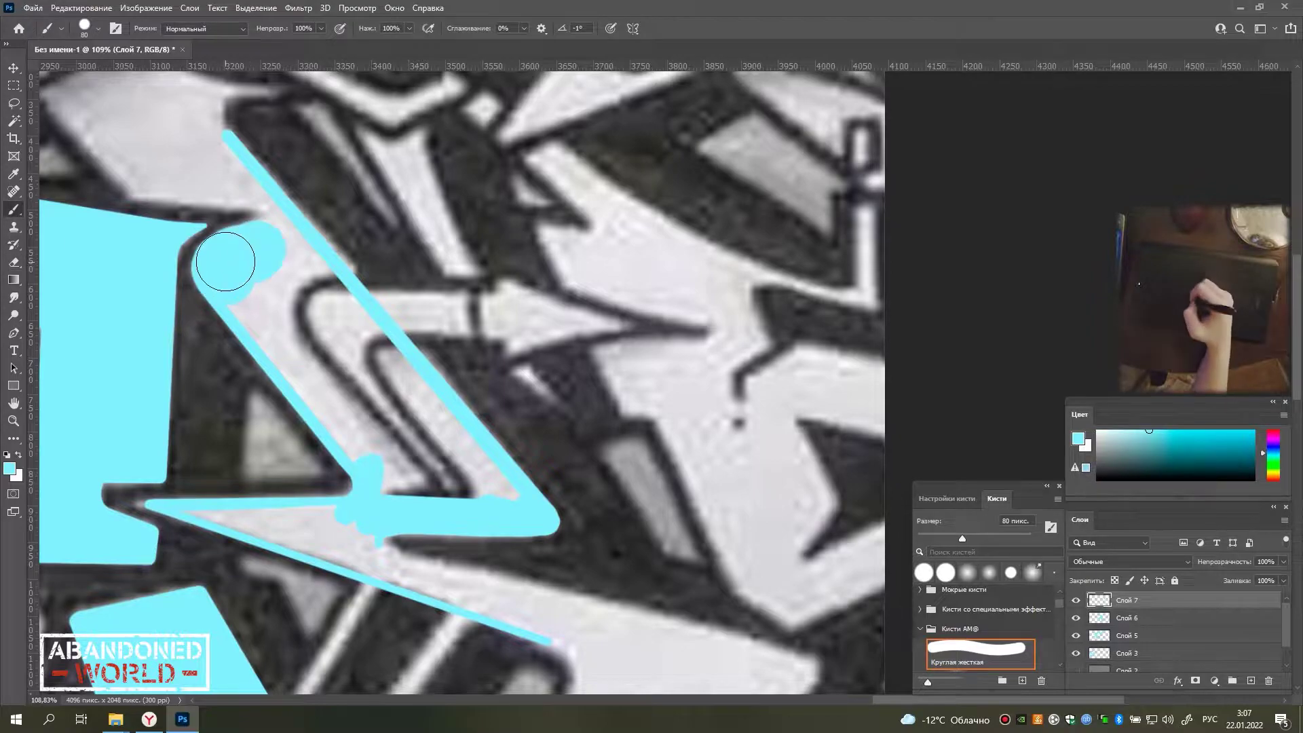
mouse_move(225, 262)
left_mouse_down()
mouse_move(393, 466)
mouse_move(532, 669)
left_mouse_up()
key("bracketleft")
key("bracketleft")
key("bracketleft")
left_click_drag(254, 355, 190, 294)
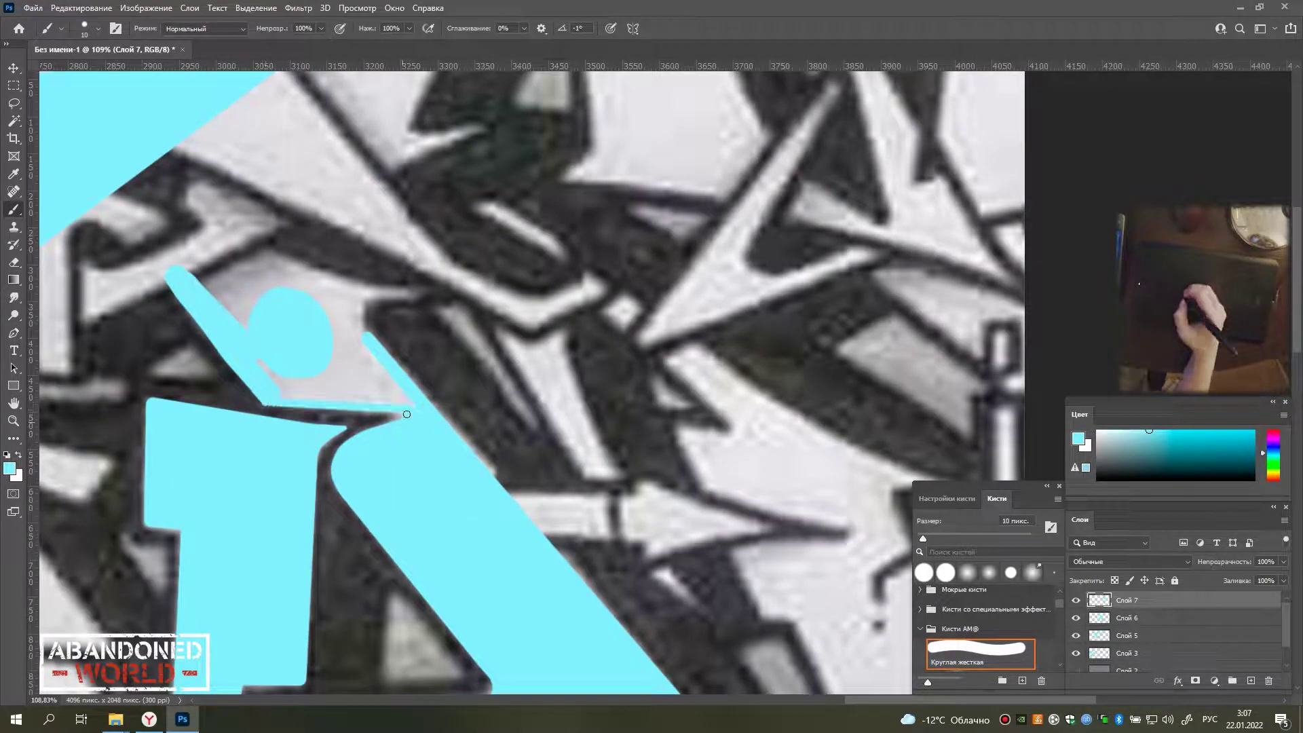
Paint the thin cyan bar and diagonal strokes of the next letter at 25 px.
left_click_drag(395, 396, 297, 37)
key("bracketleft")
left_click_drag(295, 264, 600, 384)
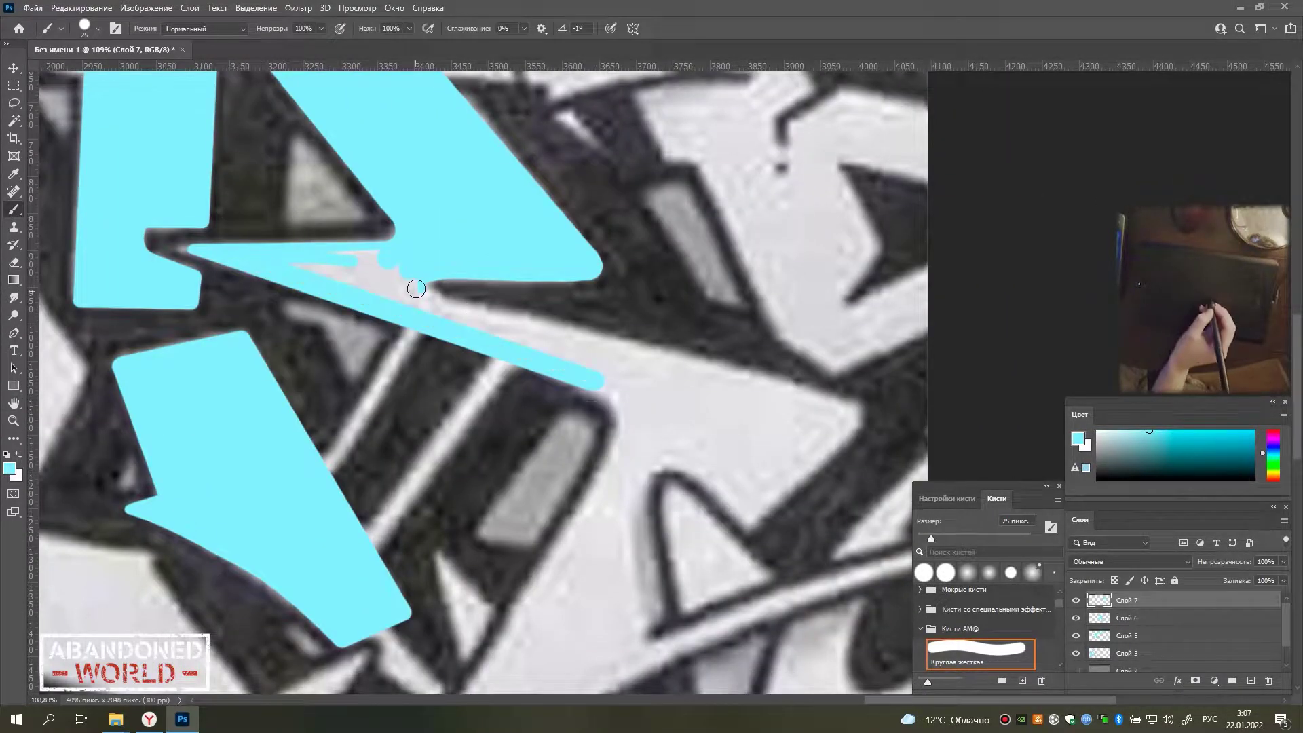
left_click_drag(451, 319, 798, 394)
mouse_move(644, 370)
left_mouse_down()
mouse_move(384, 194)
mouse_move(333, 394)
mouse_move(139, 681)
left_mouse_up()
left_click_drag(398, 238, 437, 184)
key("bracketleft")
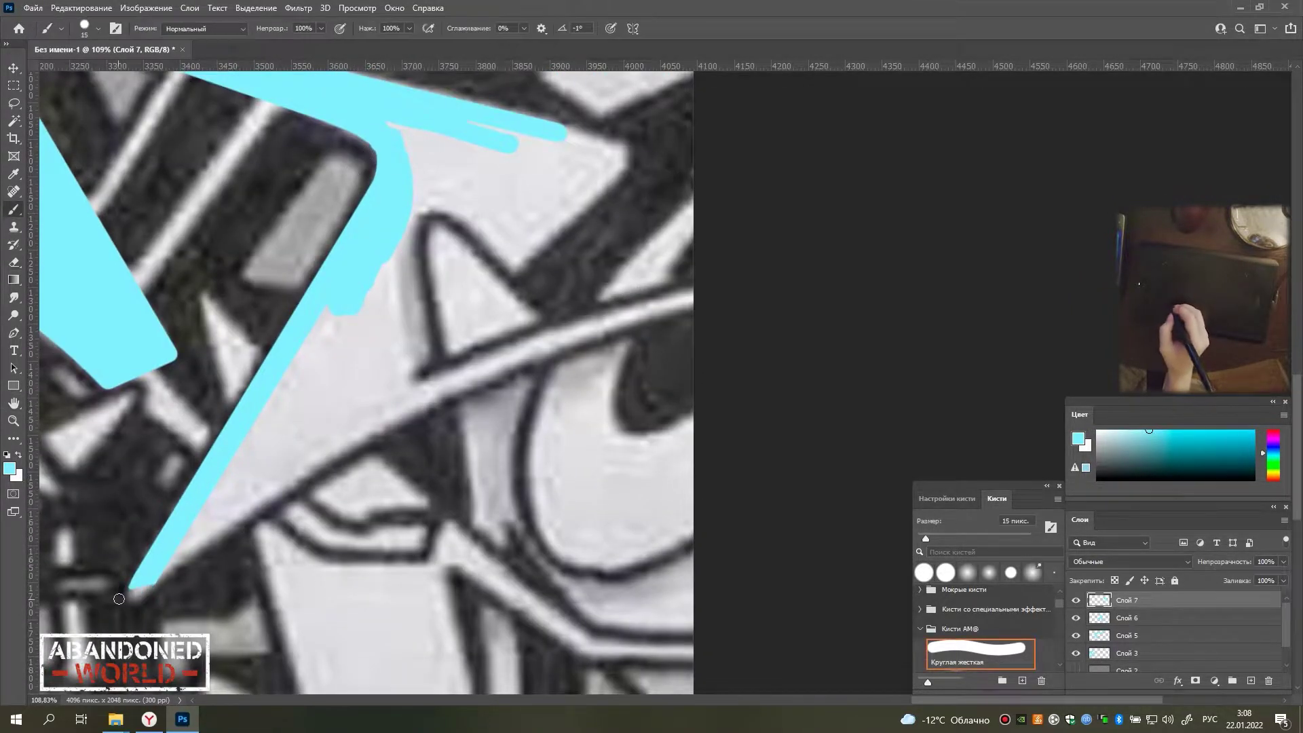
Fill the remaining grey gaps and bar edges with thin 15 px cyan strokes.
mouse_move(136, 594)
left_mouse_down()
mouse_move(377, 435)
mouse_move(638, 313)
left_mouse_up()
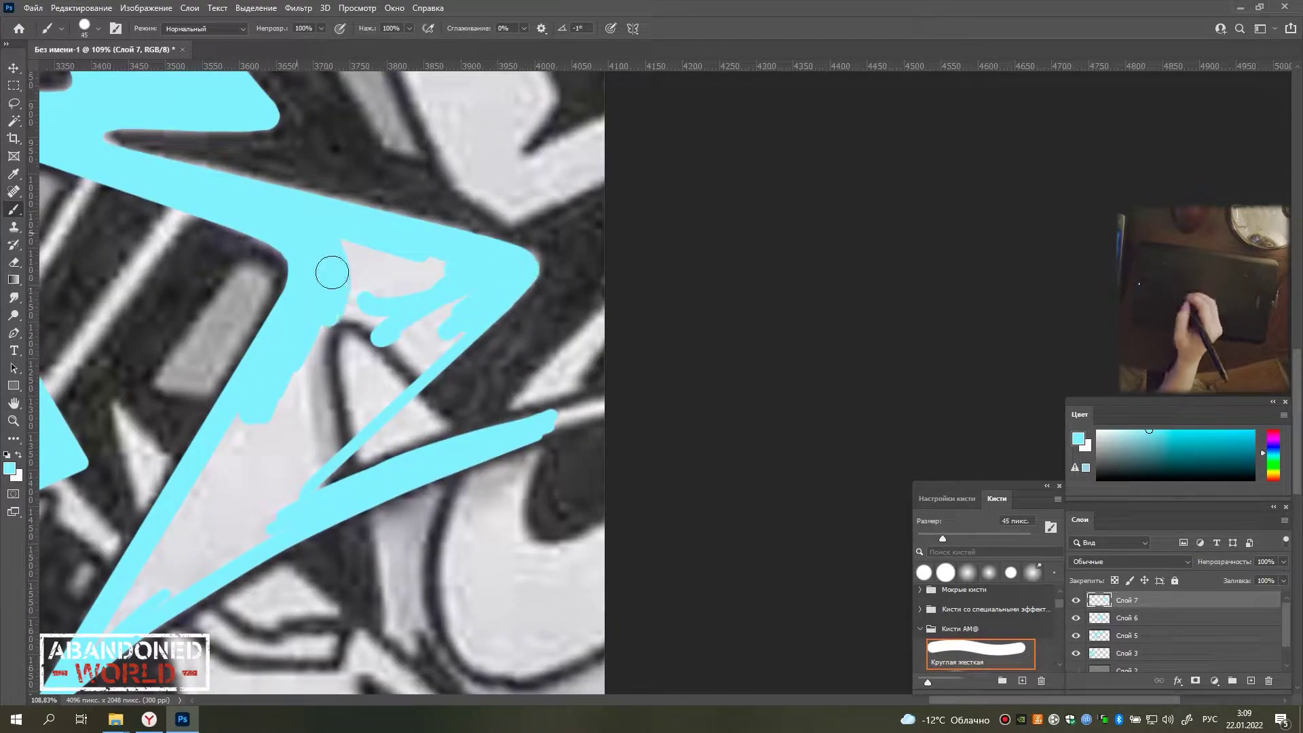
mouse_move(332, 273)
left_mouse_down()
mouse_move(256, 466)
mouse_move(261, 538)
left_mouse_up()
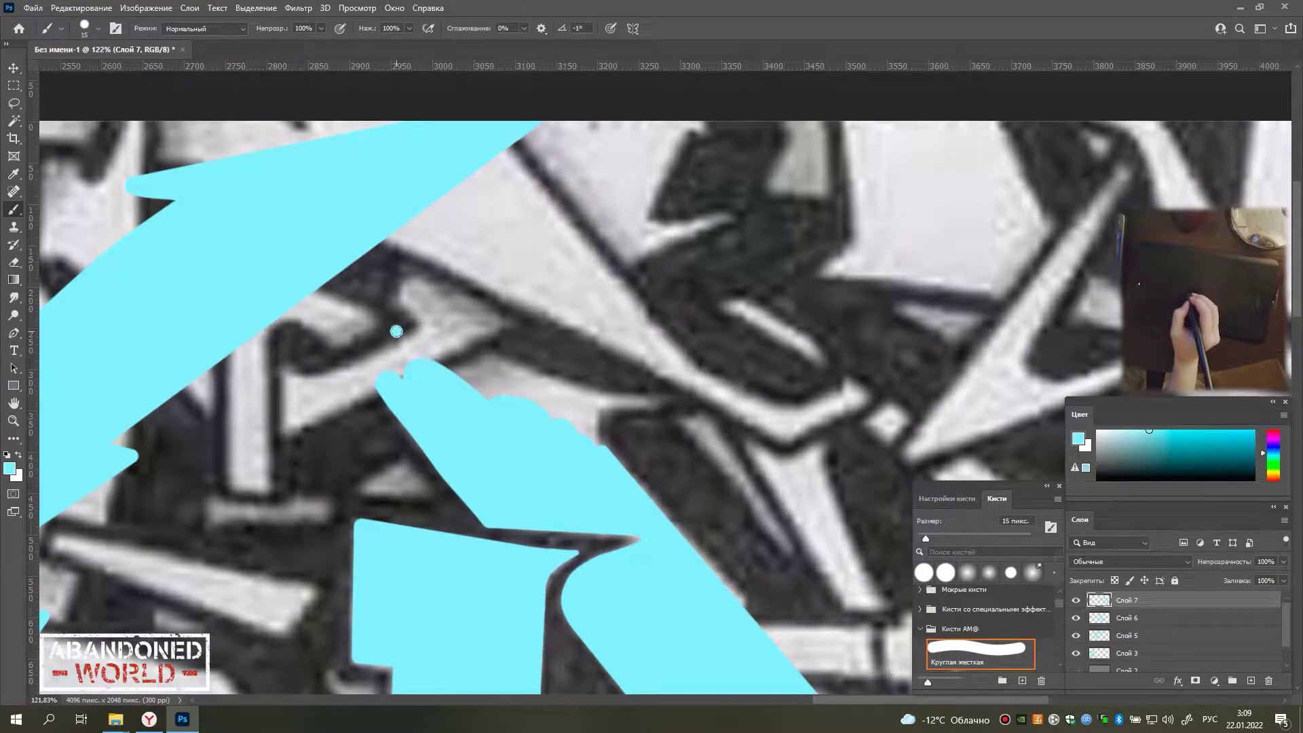
left_click_drag(393, 329, 648, 405)
left_click_drag(570, 386, 408, 407)
scroll(489, 397, "up", 3)
scroll(407, 408, "up", 2)
mouse_move(407, 326)
left_mouse_down()
mouse_move(253, 267)
mouse_move(478, 422)
mouse_move(111, 343)
left_mouse_up()
scroll(110, 344, "down", 10)
Extend the cyan fill on the right-hand letter and pan across the lettering.
key("v")
left_click_drag(313, 208, 471, 244)
key("space")
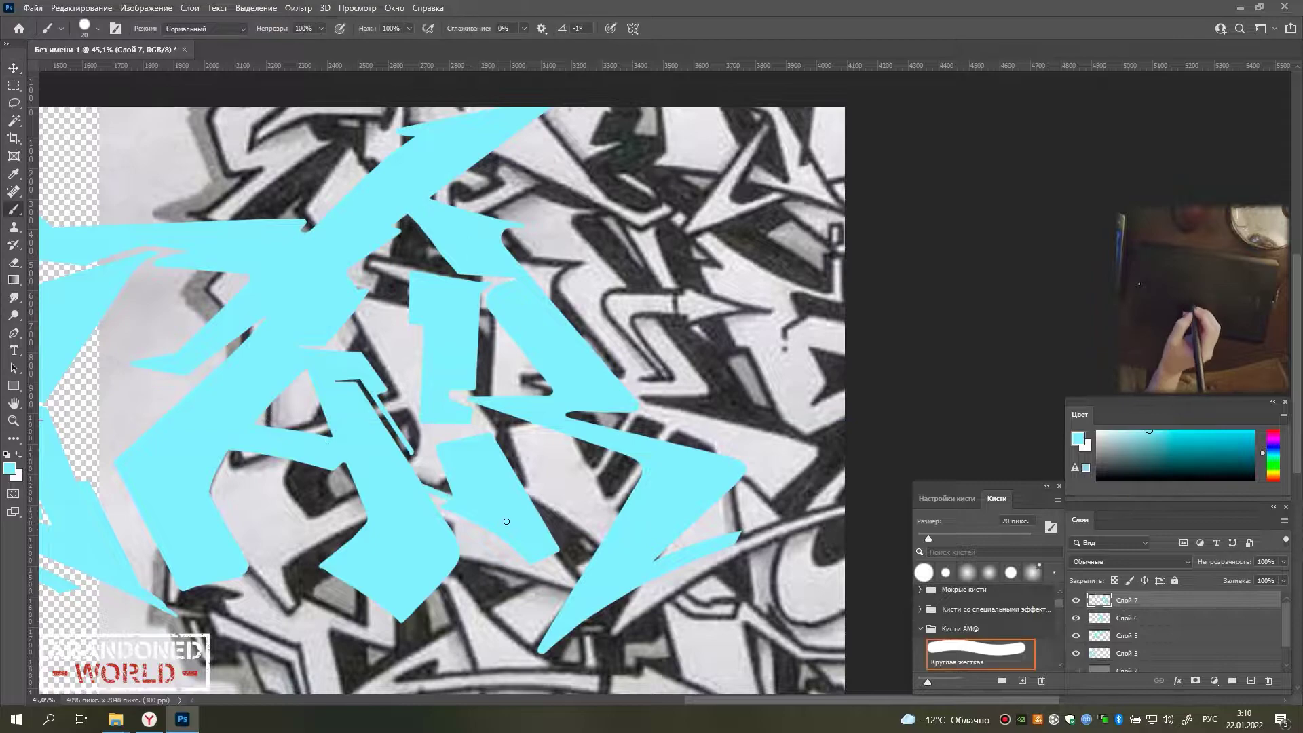
scroll(558, 464, "up", 2)
scroll(532, 376, "down", 2)
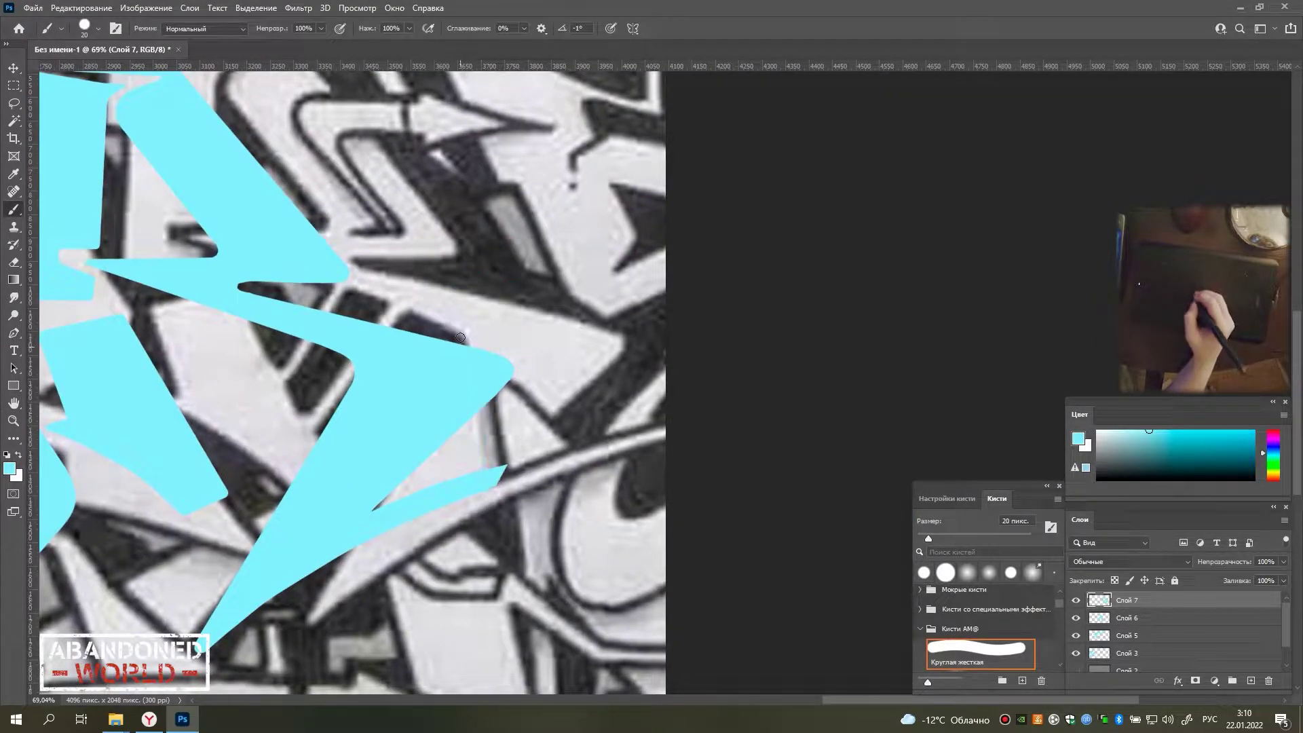
left_click_drag(514, 302, 536, 350)
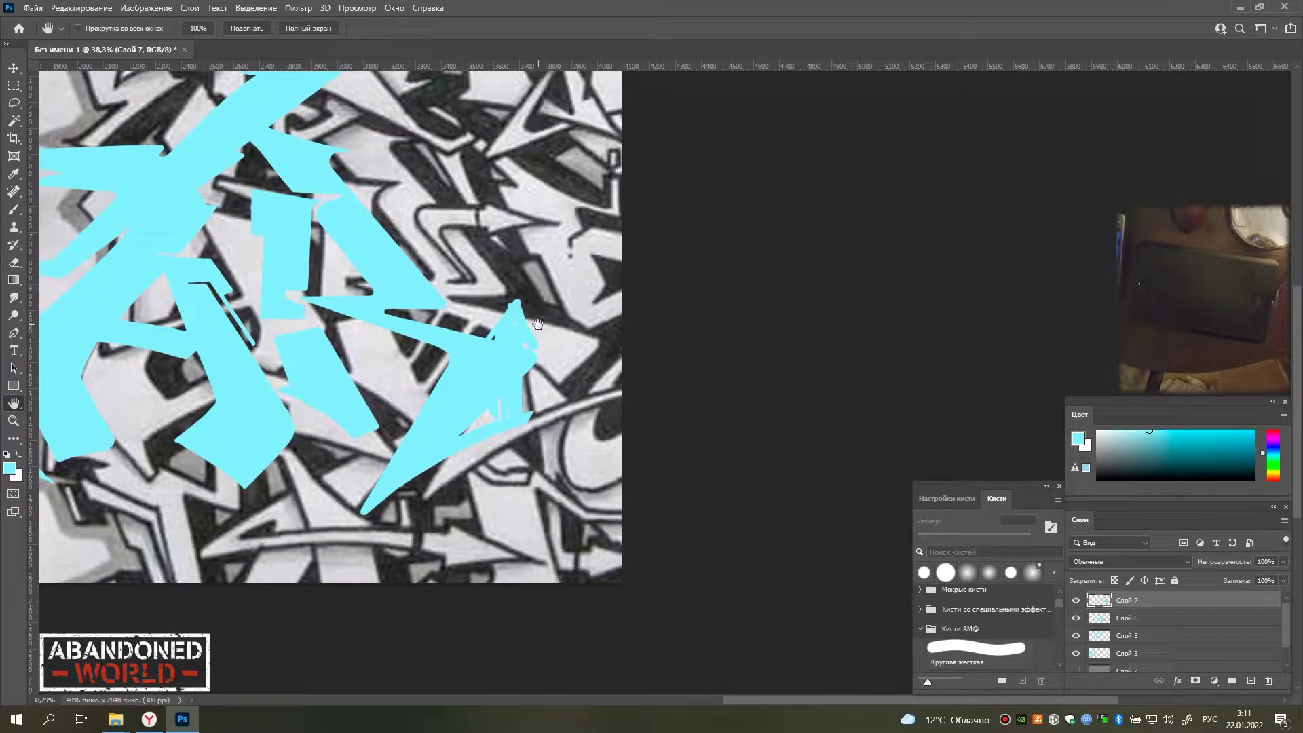
scroll(415, 333, "up", 2)
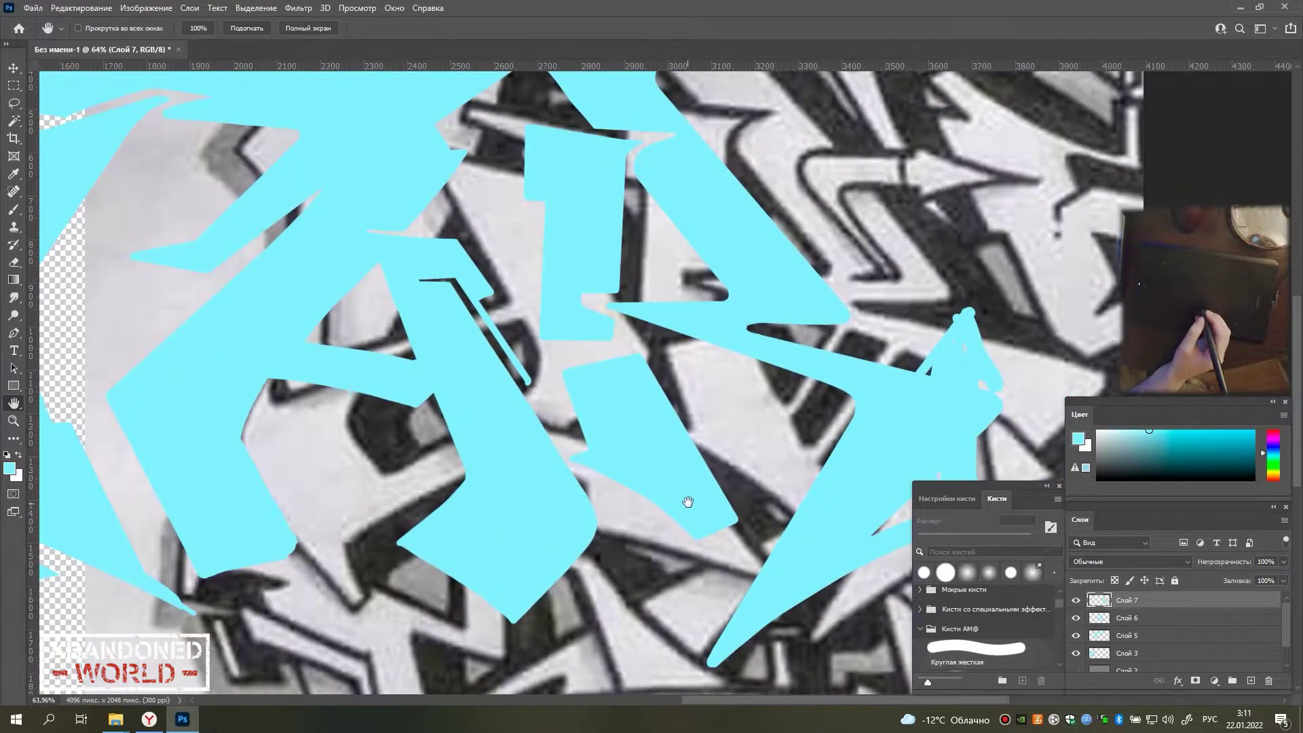
left_click_drag(1256, 571, 1235, 577)
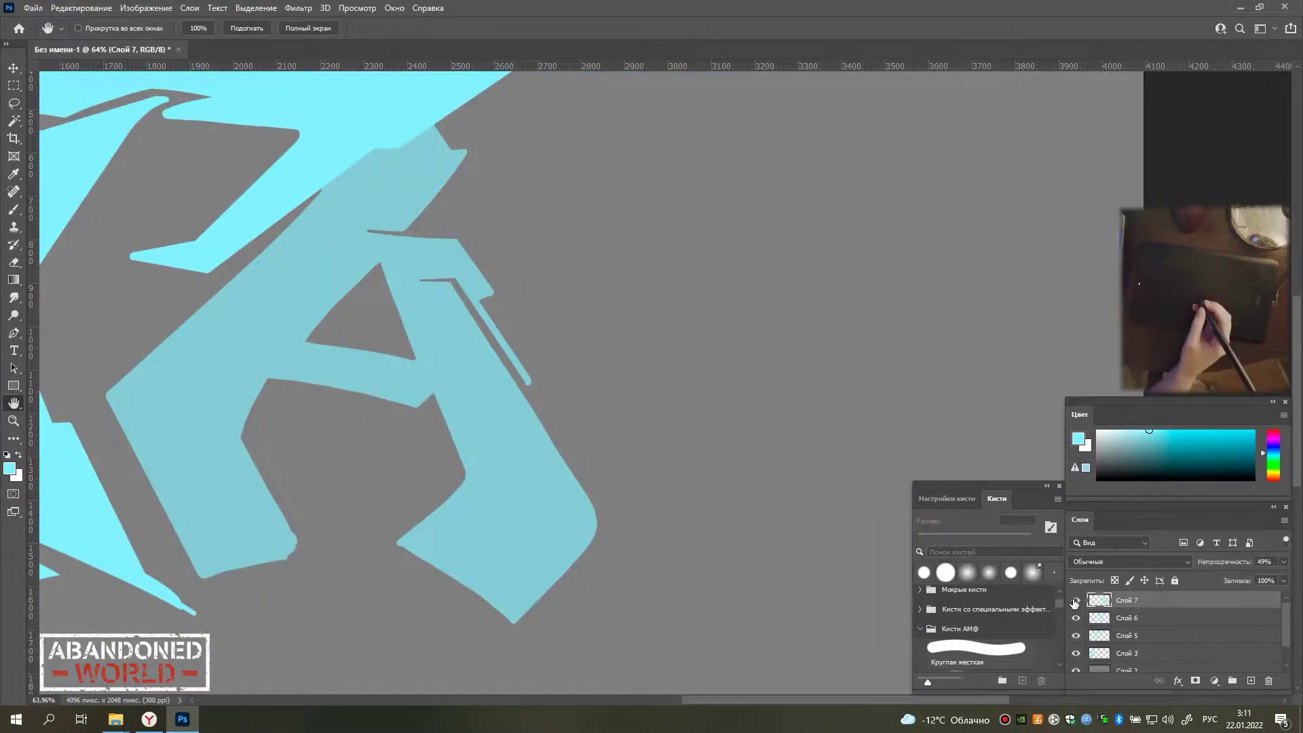
Add a new layer and paint a light-cyan stroke across the letter.
left_click(1251, 680)
key("b")
left_click_drag(370, 384, 587, 469)
scroll(631, 410, "up", 3)
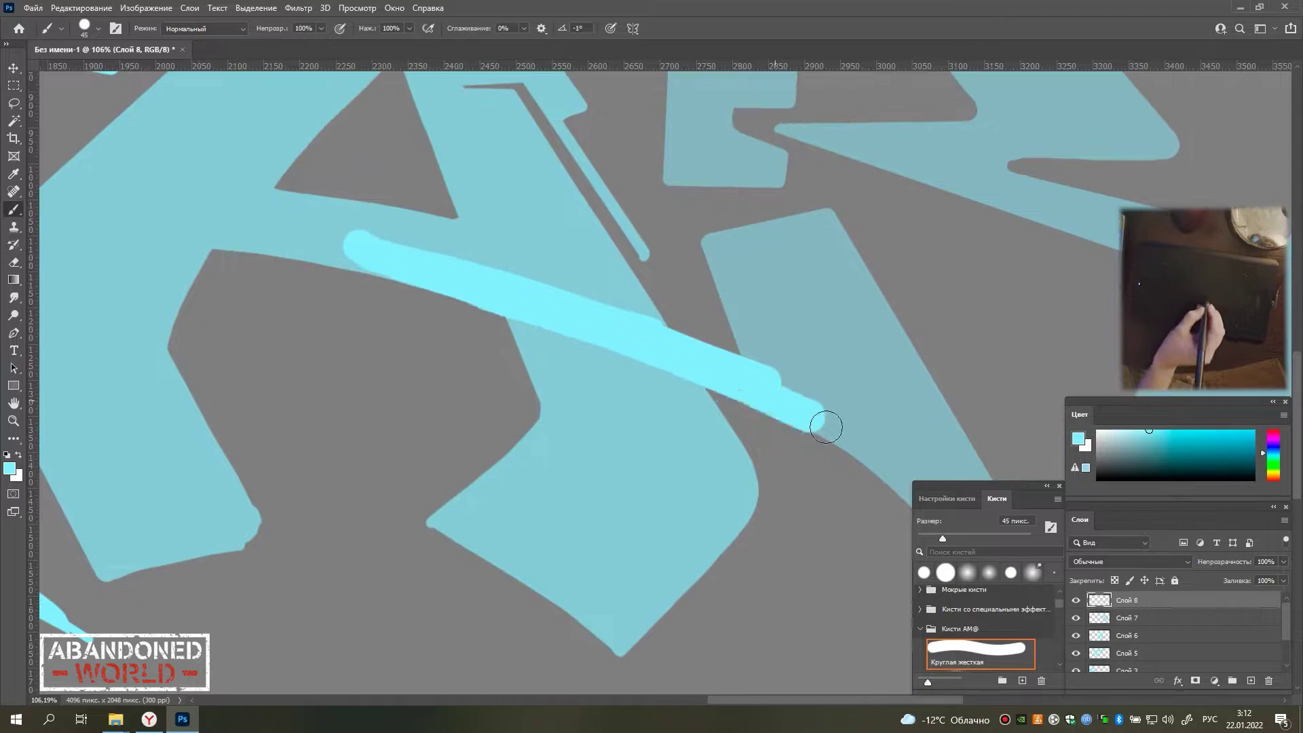
left_click_drag(826, 426, 882, 438)
key("e")
key("b")
left_click_drag(501, 268, 417, 346)
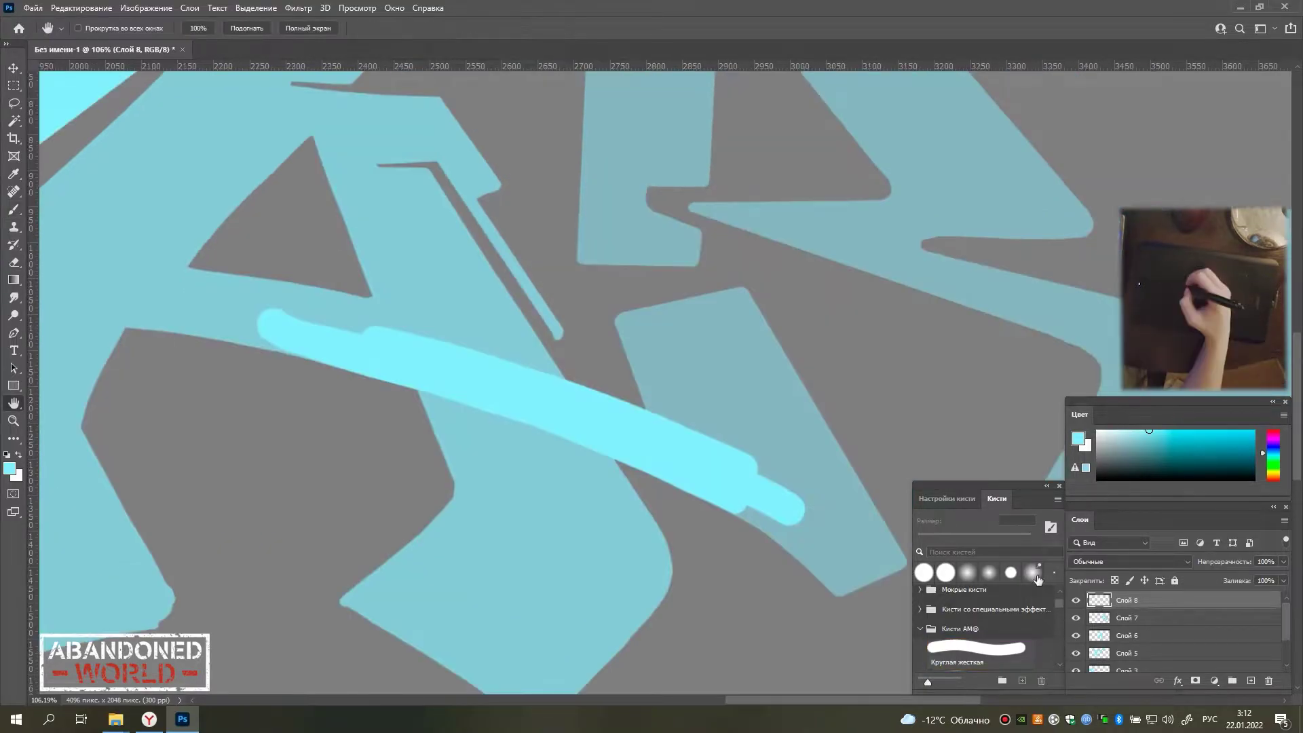
Erase on the lower letter layer, then return to the main letter layer.
key("alt+bracketleft")
key("alt+bracketleft")
key("e")
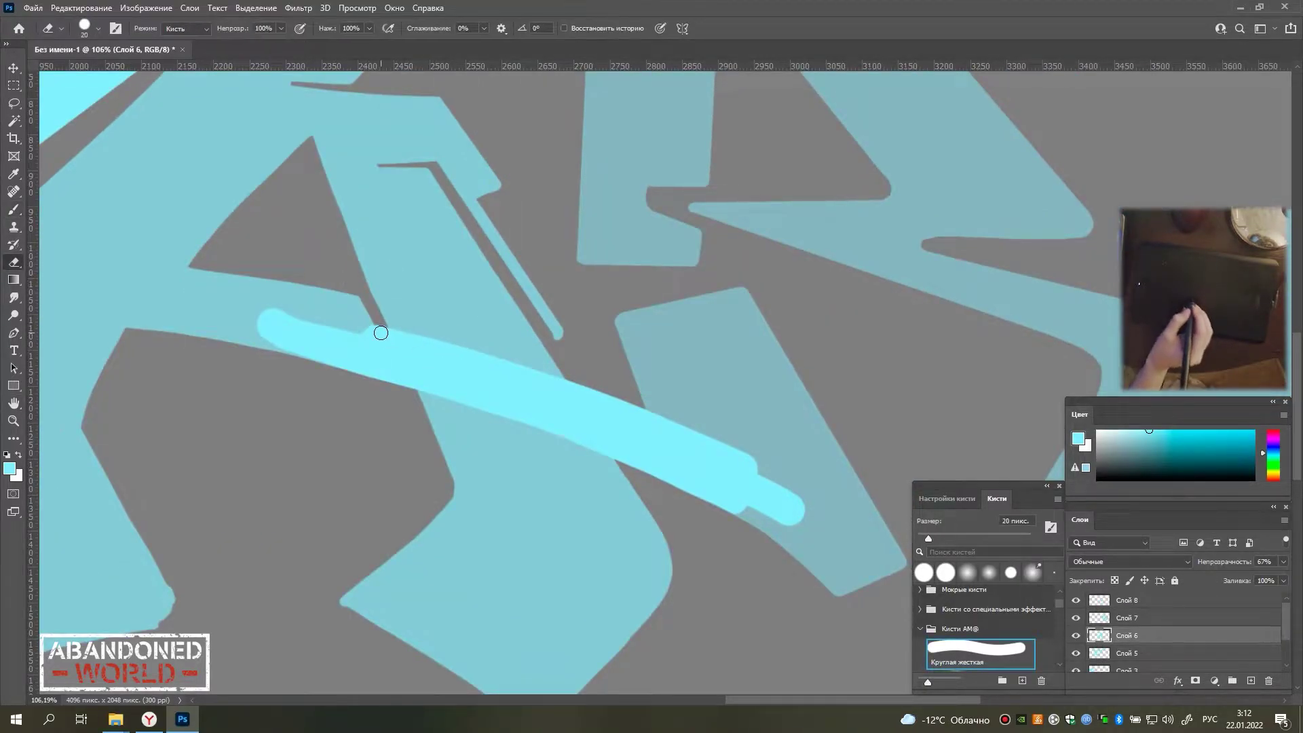
scroll(615, 460, "down", 5)
key("alt+bracketright")
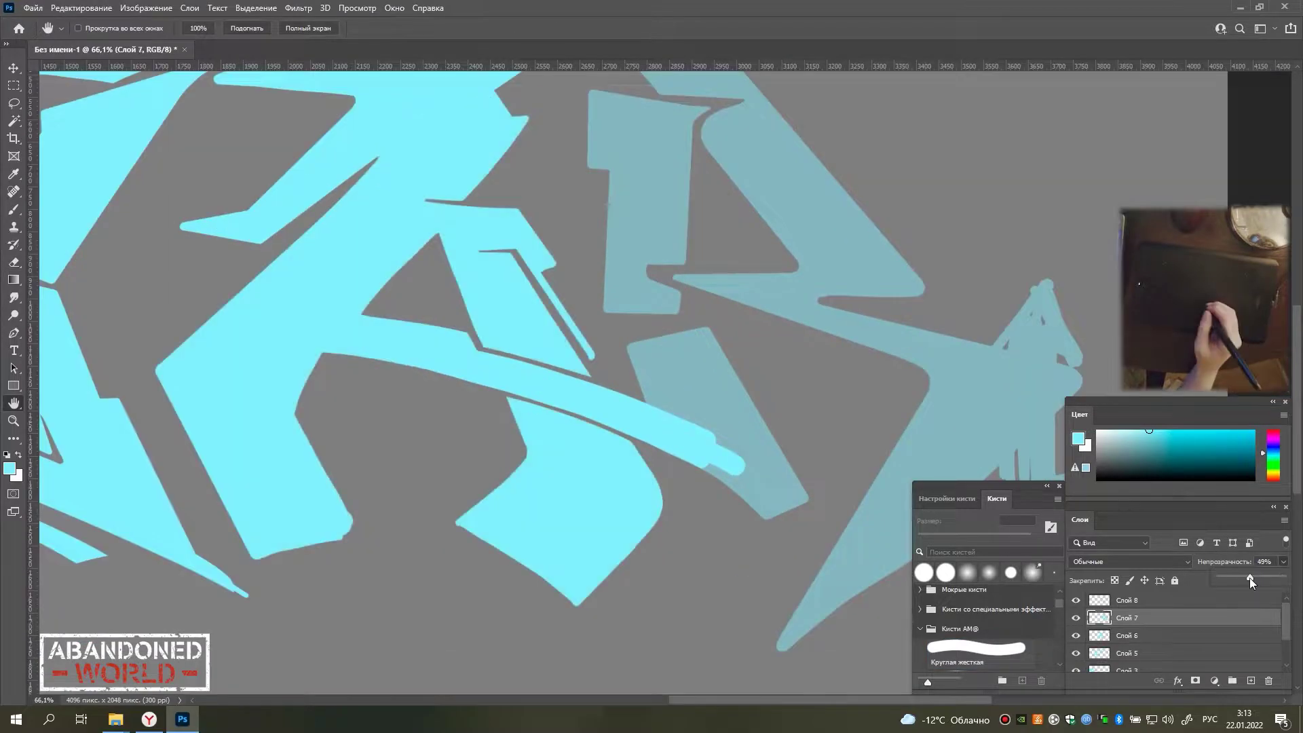
scroll(849, 320, "up", 5)
key("b")
Fill the grey notch at the arrow's left edge using a 15 px brush.
left_click_drag(671, 598, 607, 533)
key("bracketleft")
key("bracketleft")
key("bracketleft")
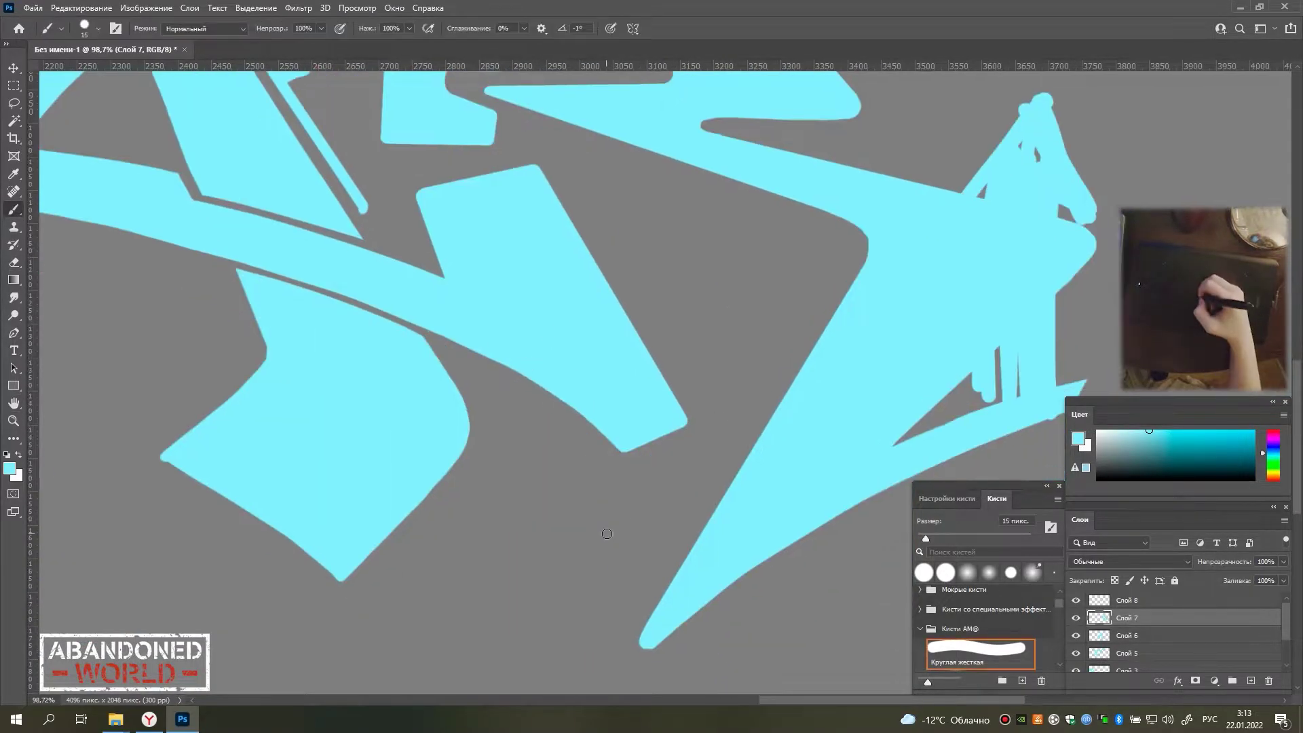
scroll(613, 456, "down", 5)
scroll(618, 452, "up", 5)
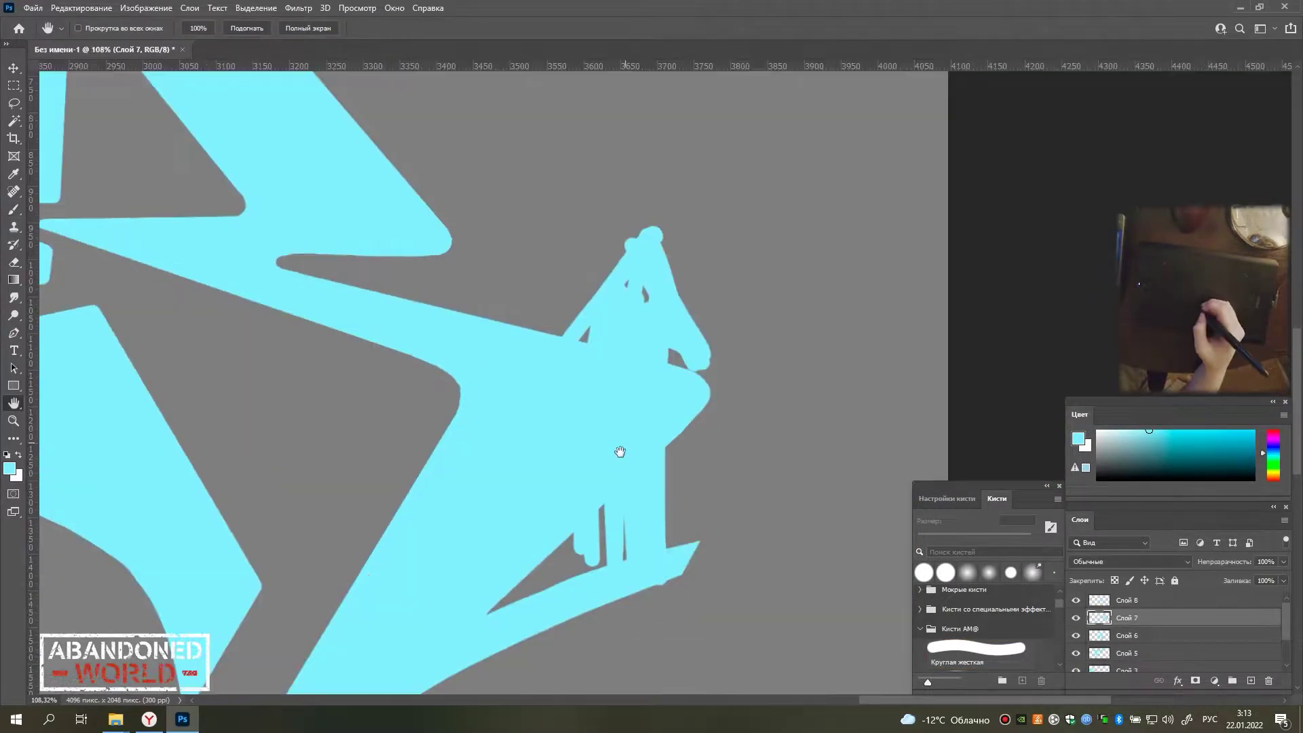
key("e")
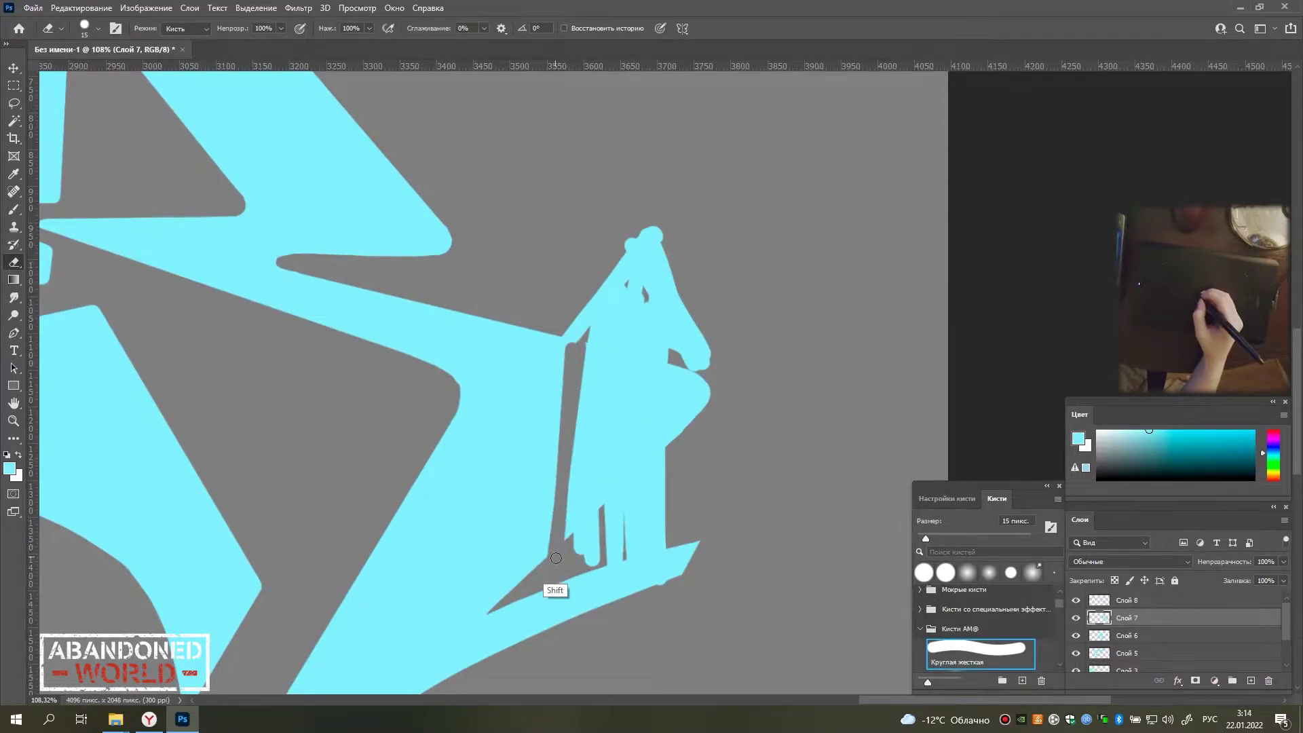
key("b")
left_click_drag(584, 343, 553, 339)
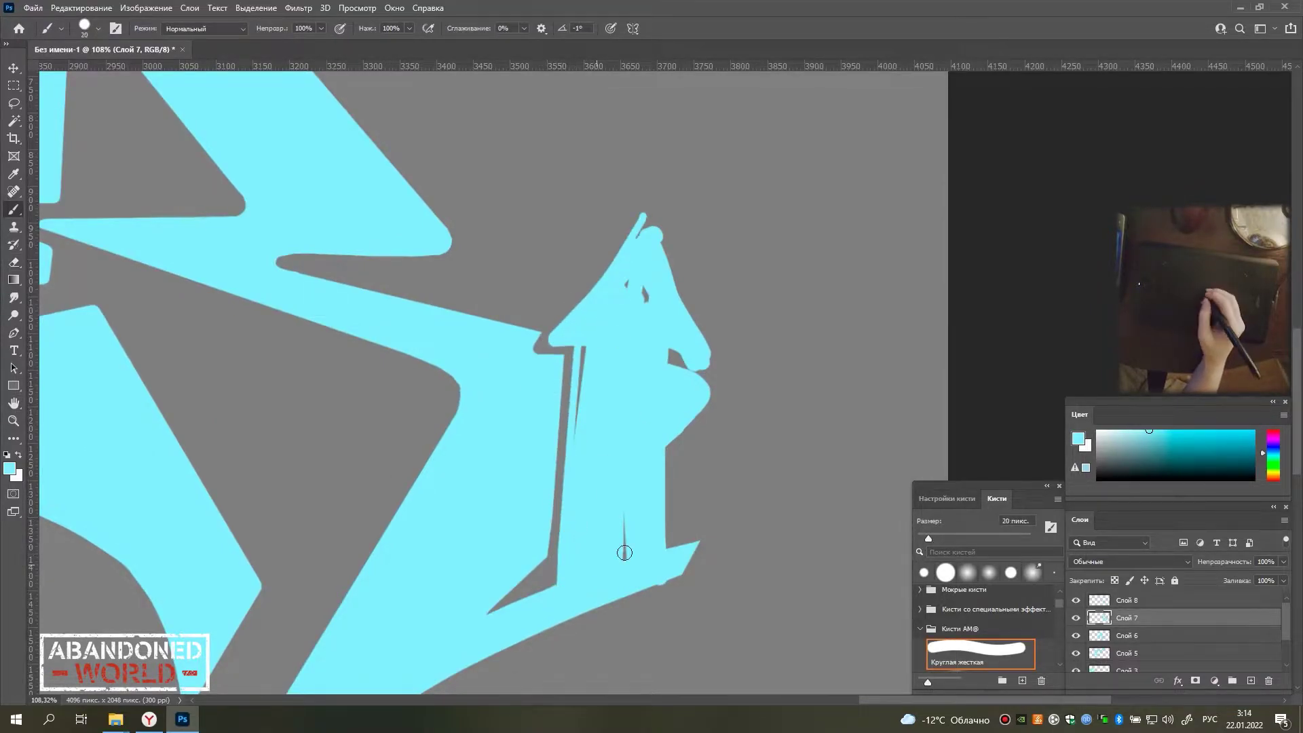
Erase a straight gap and the small triangle so the arrow ends in a sharp tip.
key("e")
left_click(650, 583)
left_click(664, 345, "shift")
left_click_drag(662, 537, 689, 564)
key("b")
scroll(640, 484, "up", 3)
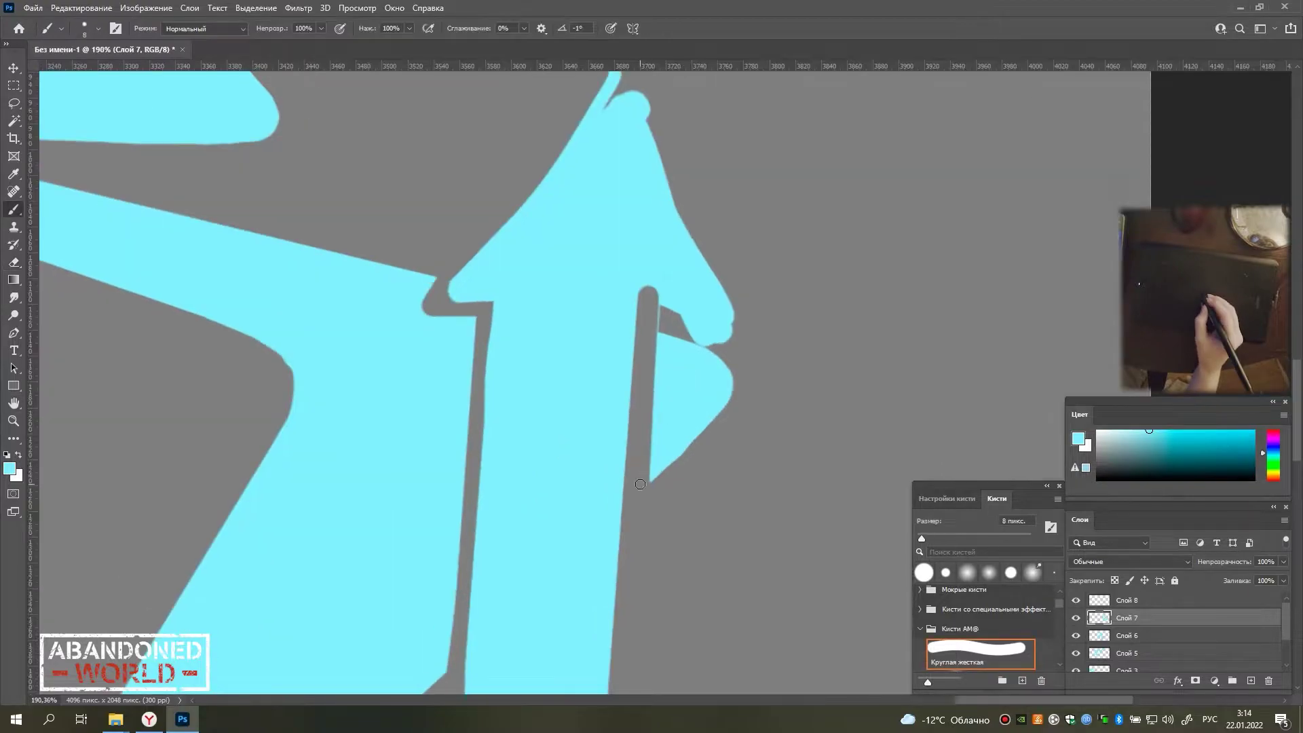
key("e")
left_click(630, 503, "shift")
mouse_move(693, 334)
left_mouse_down()
mouse_move(741, 474)
mouse_move(670, 270)
mouse_move(733, 298)
left_mouse_up()
Undo the stray flag stroke at the tip and smooth the arrow's left edge into a curve.
key("bracketright")
key("bracketright")
key("bracketright")
key("b")
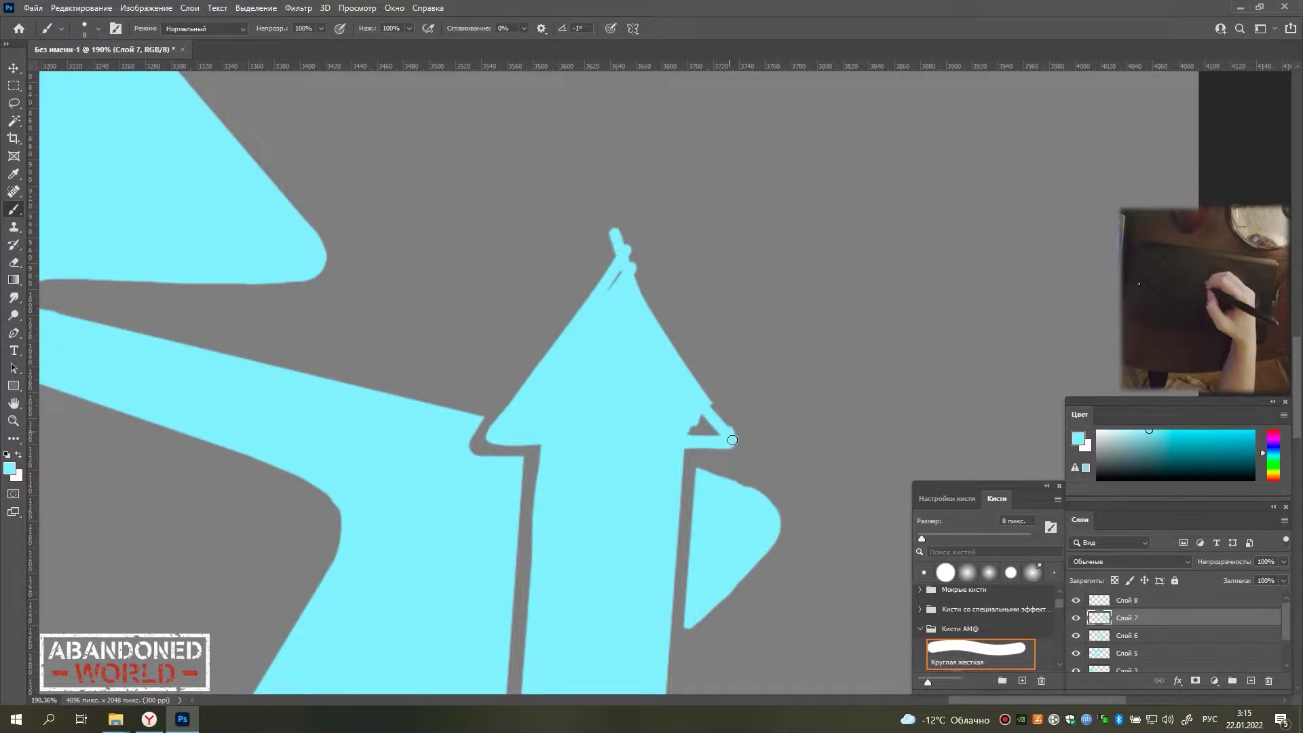
key("ctrl+z")
scroll(676, 349, "down", 6)
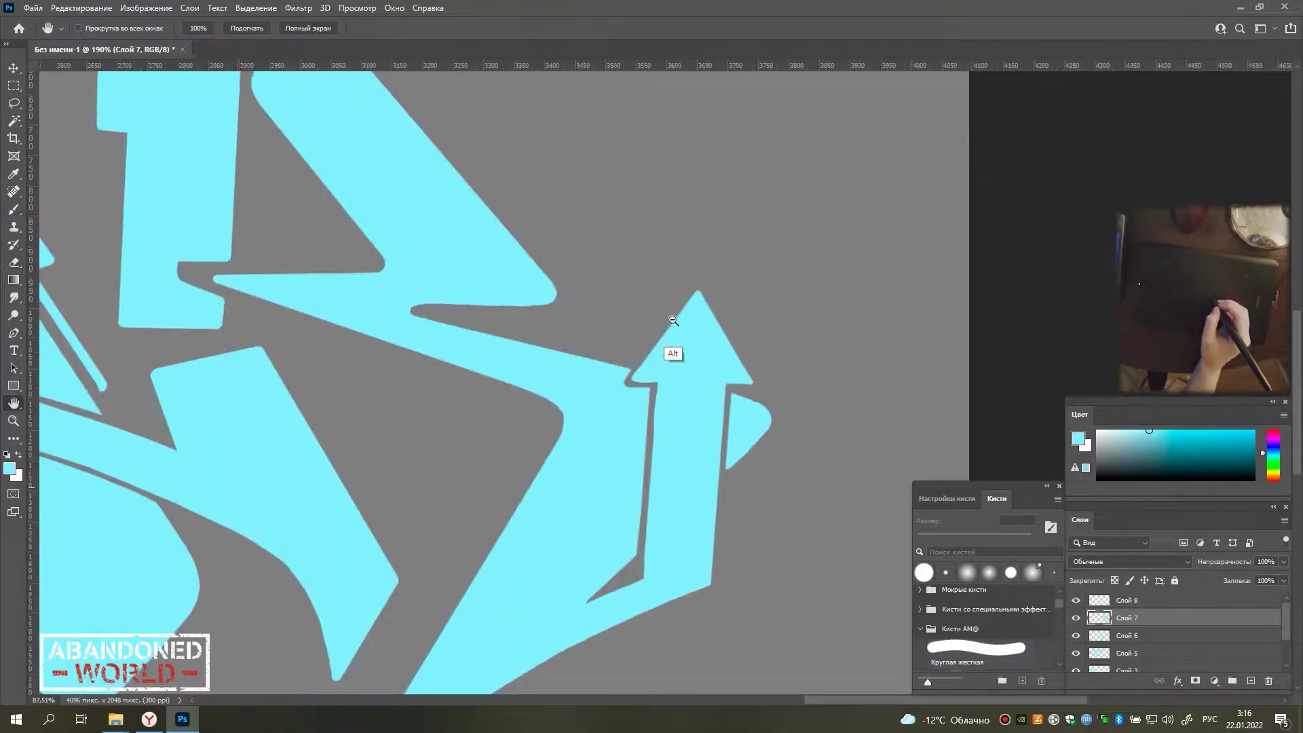
scroll(597, 466, "up", 7)
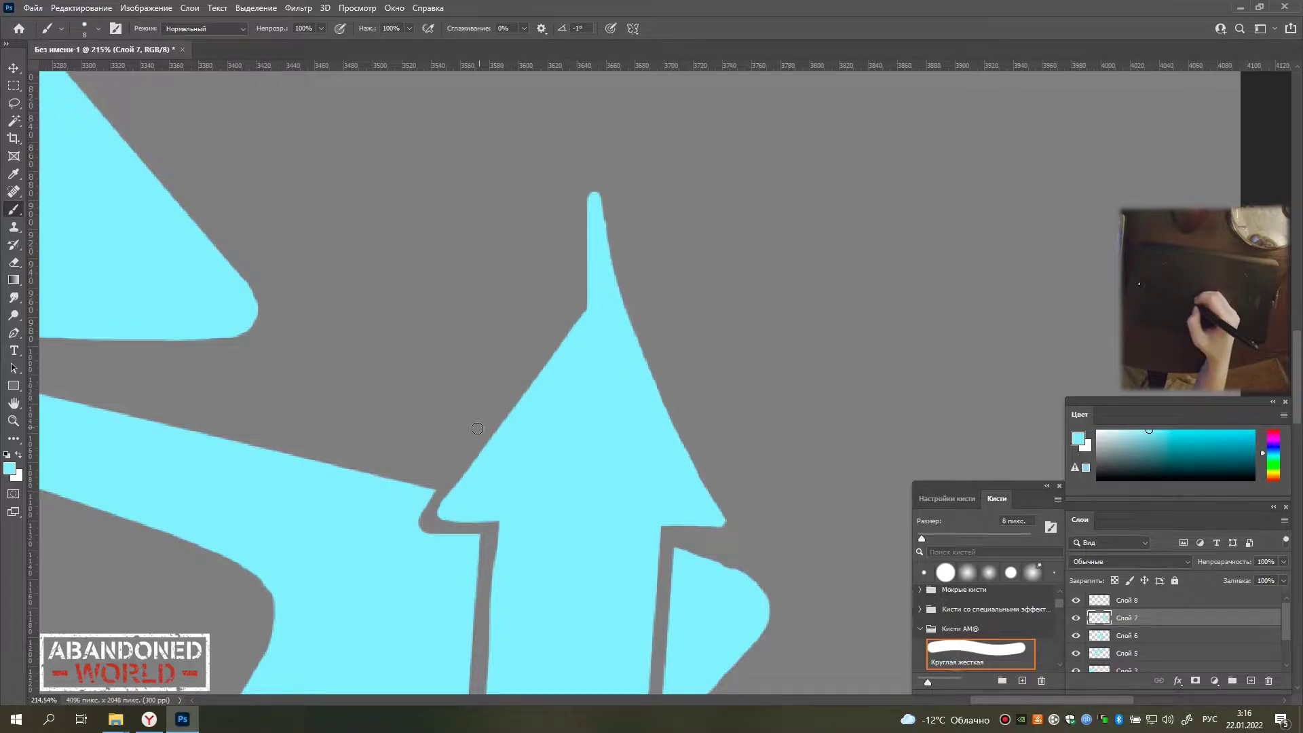
left_click_drag(478, 429, 588, 204)
Enlarge the eraser, then merge Слой 7 down into the letters layer with Ctrl+E.
key("e")
scroll(544, 364, "down", 3)
scroll(543, 305, "up", 2)
key("bracketright")
key("bracketright")
key("bracketright")
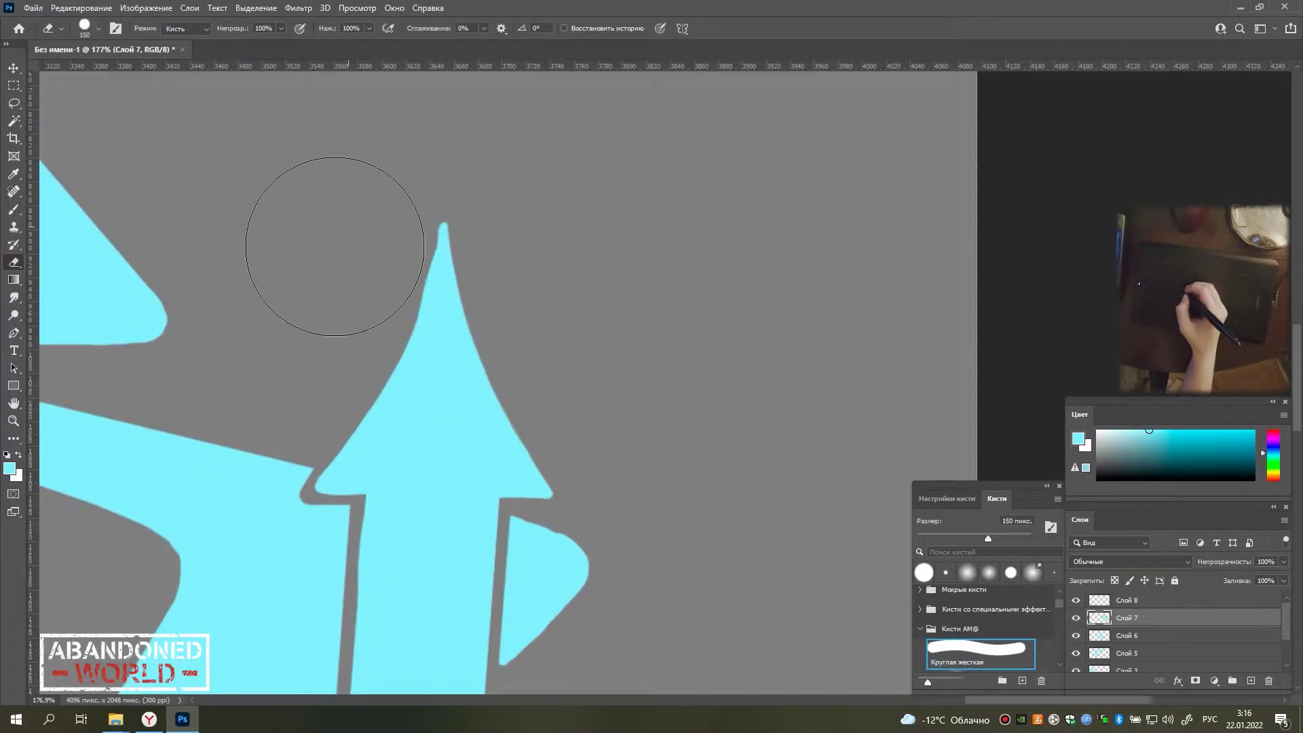
scroll(552, 200, "down", 1)
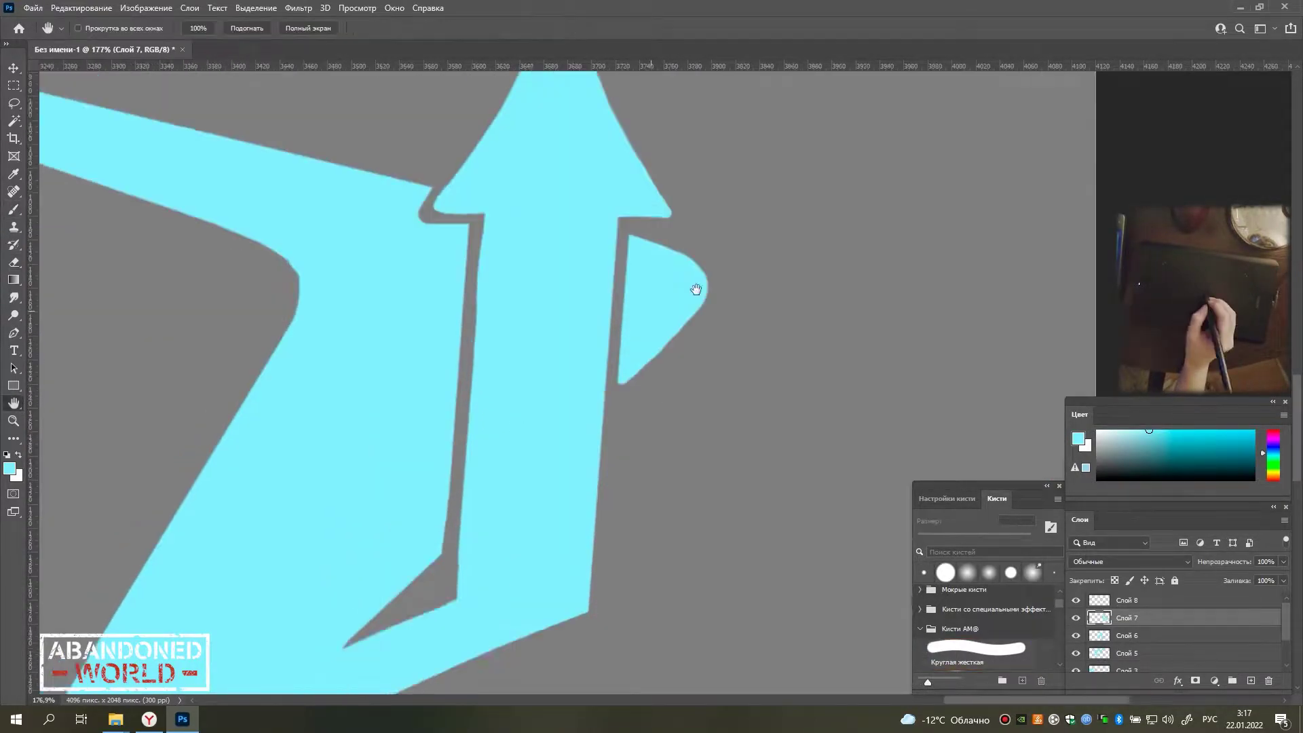
scroll(570, 340, "down", 5)
scroll(572, 321, "up", 2)
scroll(573, 321, "up", 4)
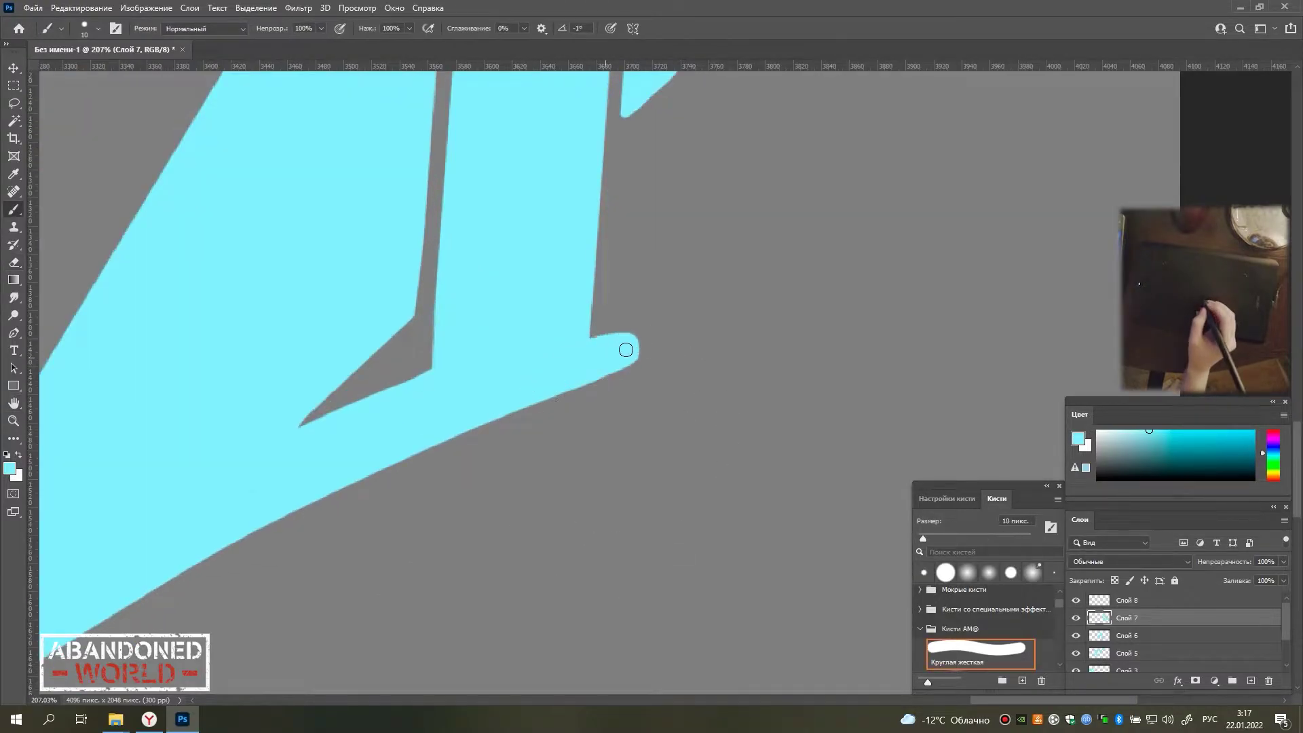
scroll(625, 349, "down", 6)
key("ctrl+e")
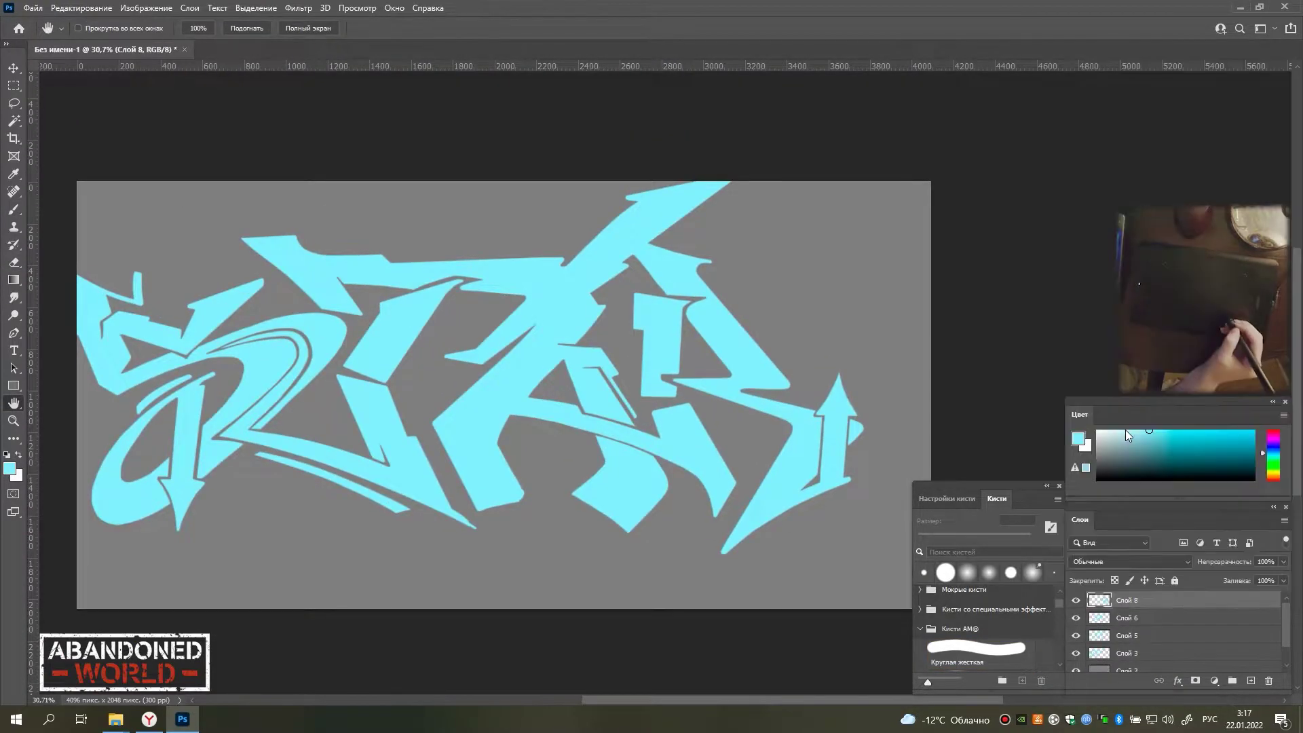
Select all letter layers and shift the whole lettering right and down.
key("v")
mouse_move(658, 275)
left_mouse_down()
mouse_move(669, 275)
mouse_move(647, 281)
left_mouse_up()
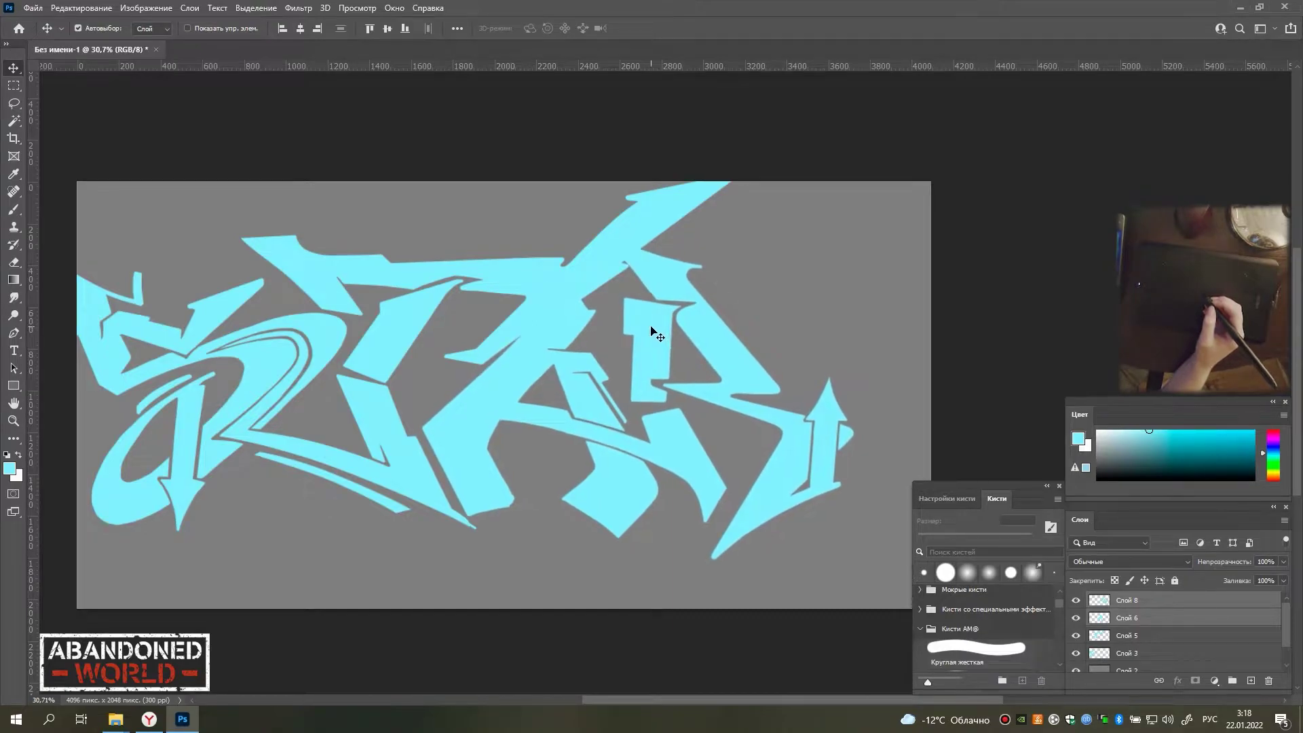
left_click(648, 342)
key("l")
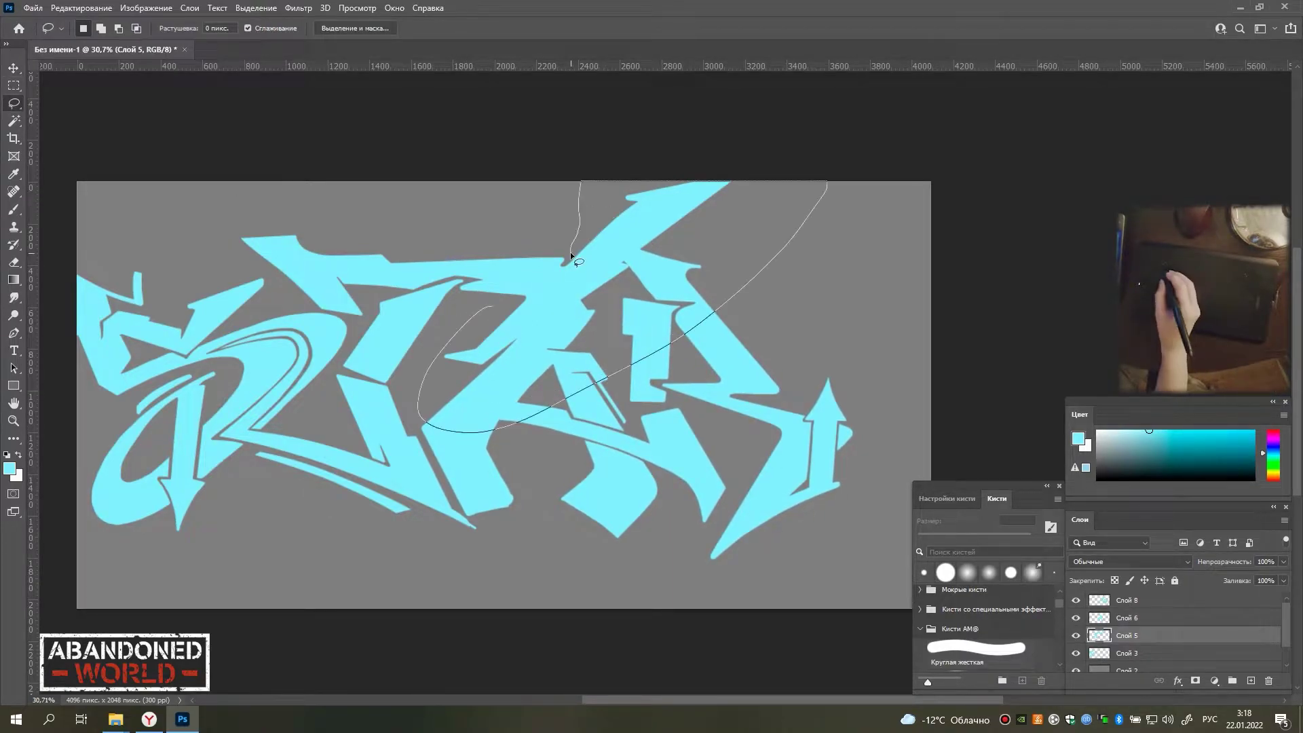
key("Escape")
key("ctrl+alt+a")
key("v")
left_click_drag(380, 230, 418, 249)
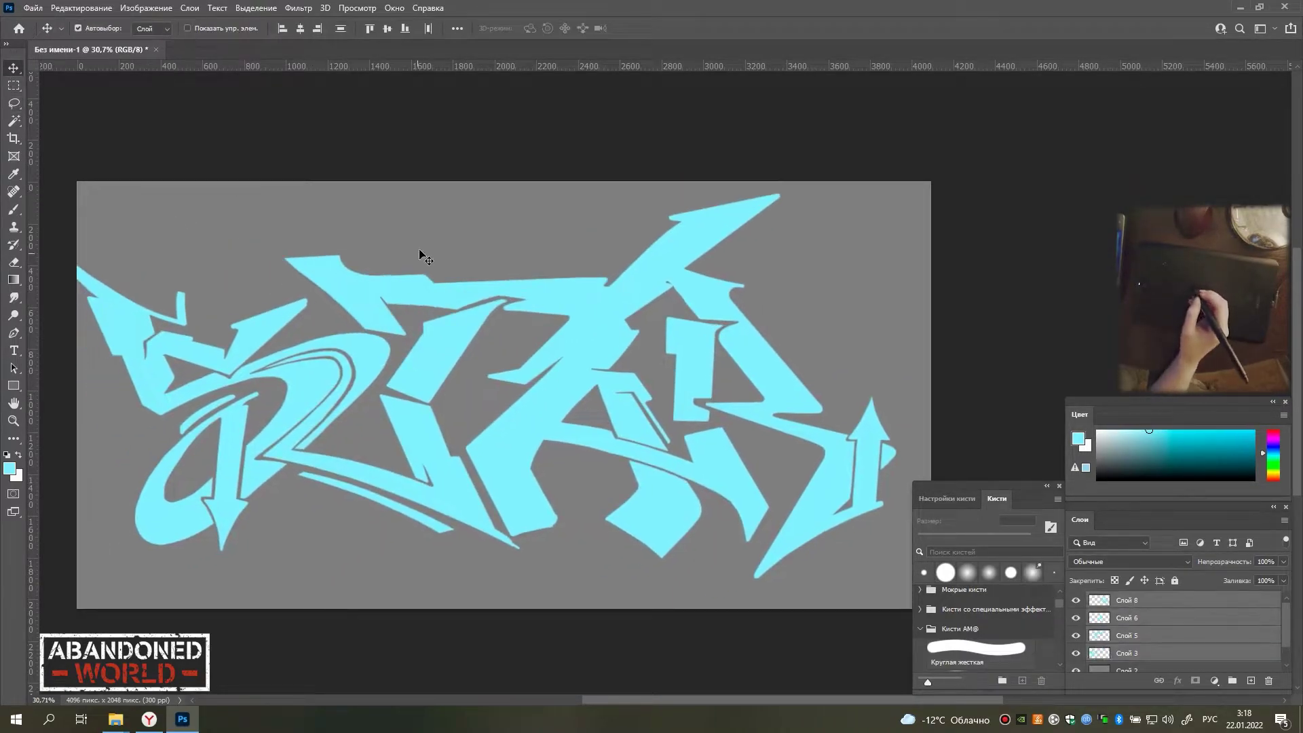
Lasso the right-hand letters on Слой 8 and warp their lower-left corner into a new bend.
left_click(820, 280)
key("l")
scroll(122, 150, "right", 3)
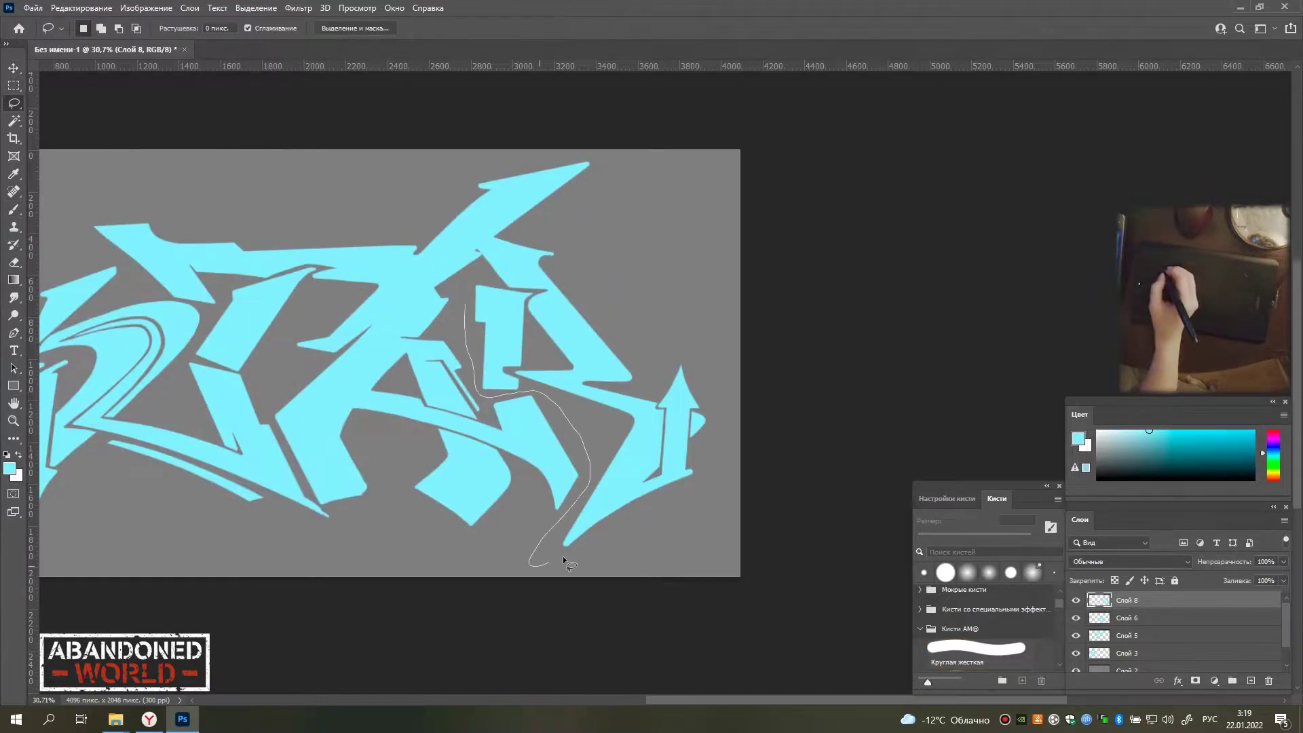
left_click_drag(563, 558, 525, 272)
key("ctrl+t")
left_click_drag(475, 557, 473, 524)
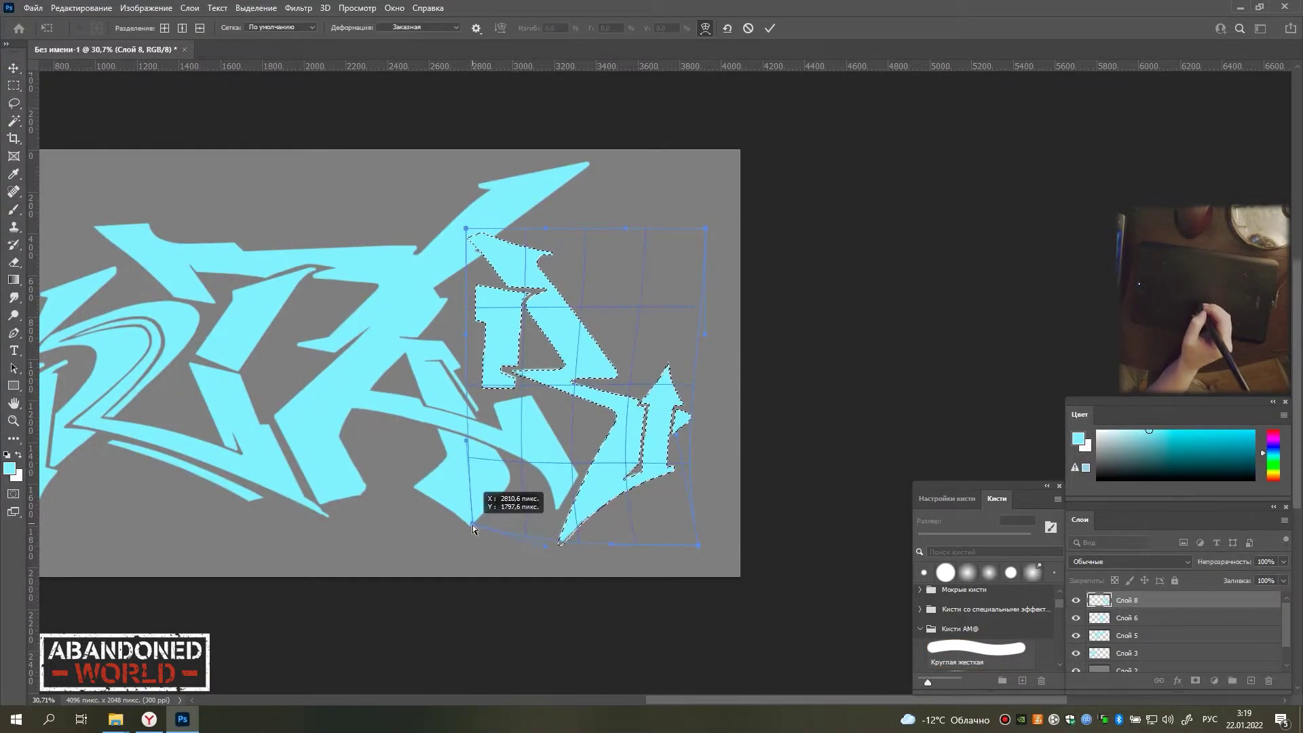
key("Return")
scroll(587, 381, "up", 3)
scroll(587, 381, "up", 2)
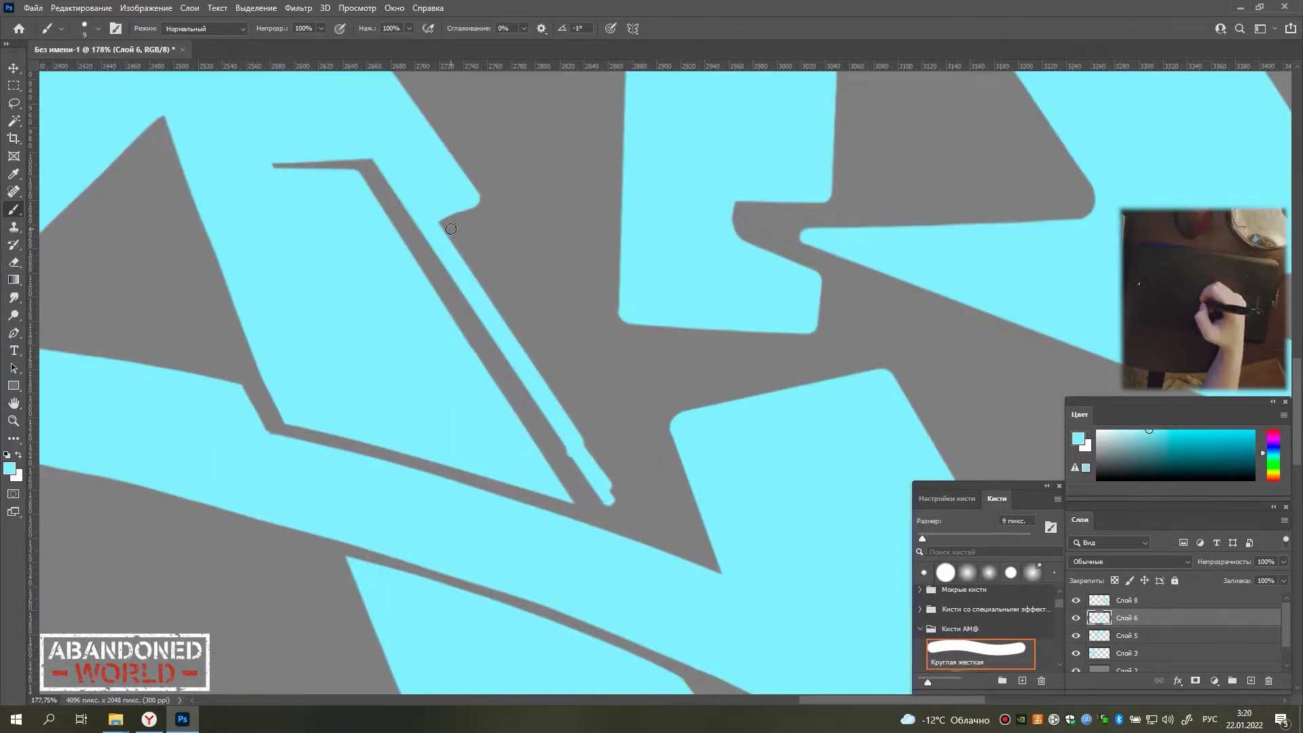
Smooth the thin cyan line and trim the cyan edge along the gray gap on Слой 8.
left_click_drag(450, 229, 614, 505)
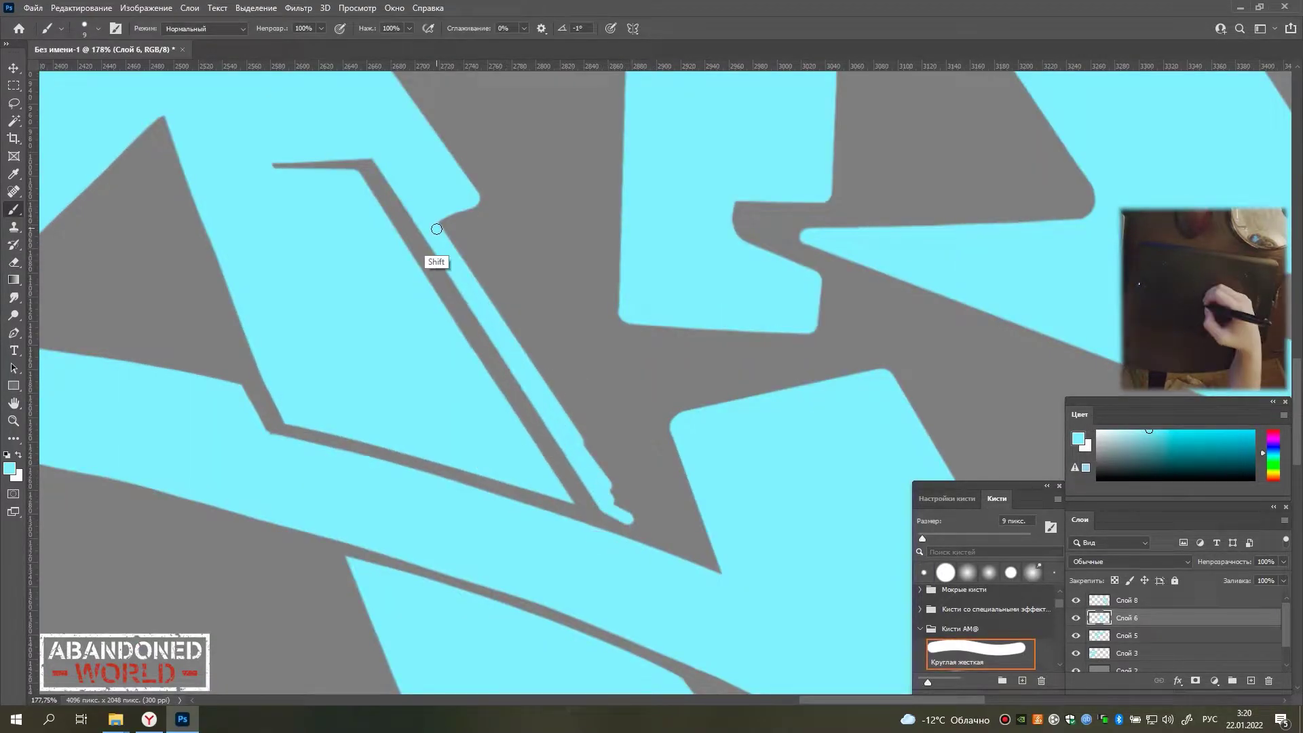
key("e")
mouse_move(273, 421)
left_mouse_down()
mouse_move(368, 346)
mouse_move(672, 429)
left_mouse_up()
key("alt+bracketright")
mouse_move(383, 369)
left_mouse_down()
mouse_move(368, 369)
mouse_move(609, 399)
left_mouse_up()
Zoom in on the gap, clean its cyan edge with a 10 px eraser, and repaint cyan where needed.
key("h")
scroll(459, 274, "down", 3)
key("e")
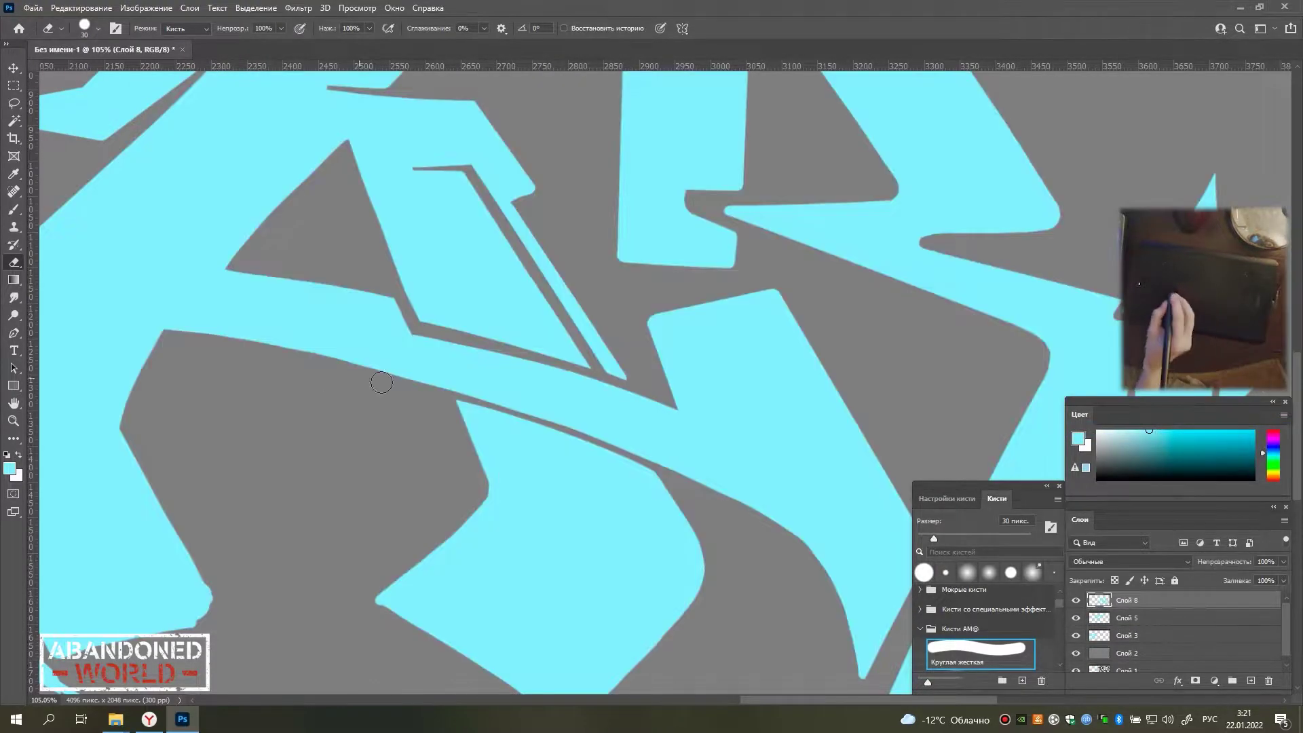
key("bracketleft")
key("bracketleft")
key("ctrl+equal")
left_click_drag(299, 307, 633, 377)
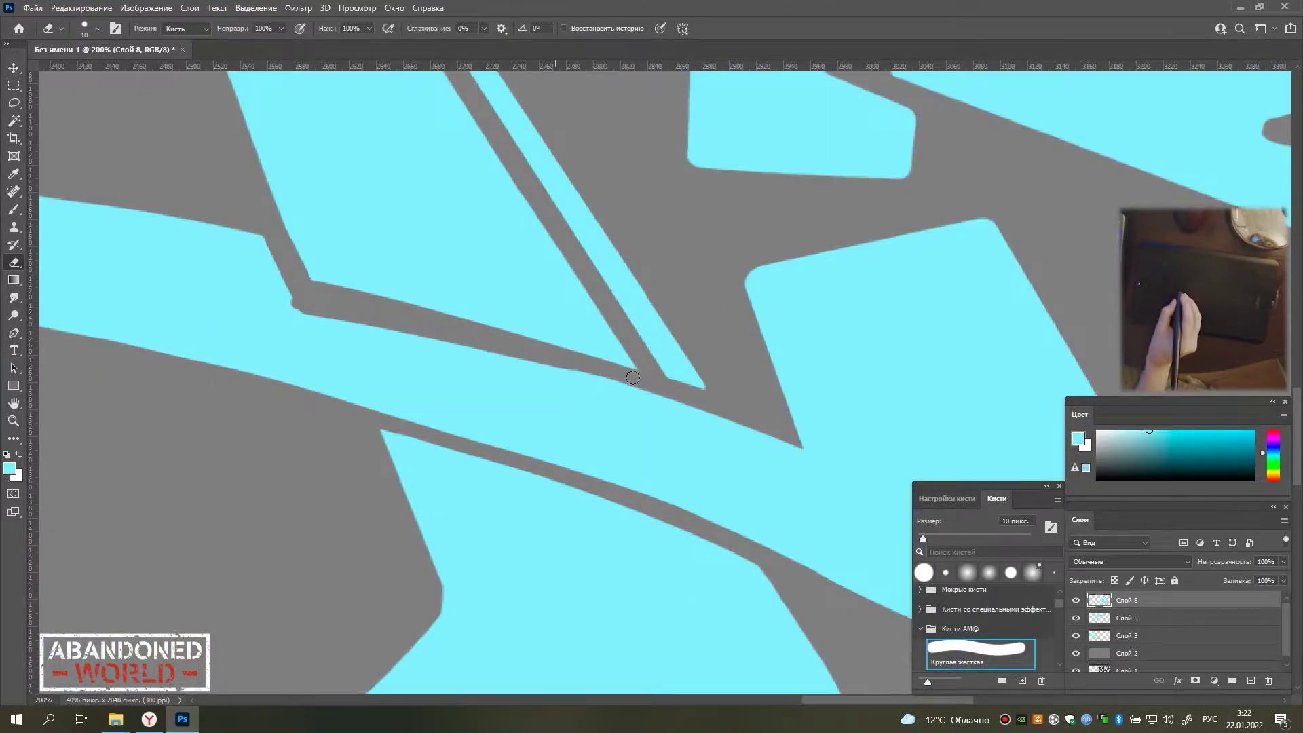
key("b")
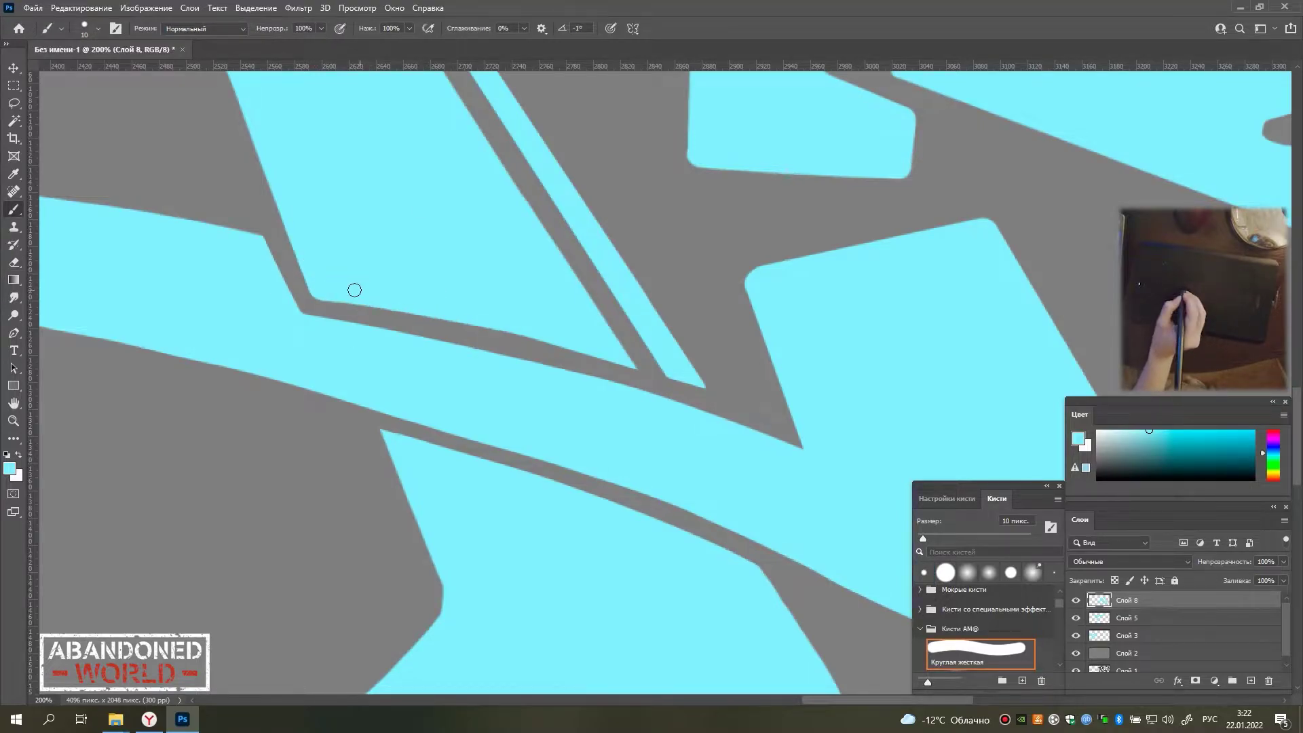
left_click_drag(354, 290, 596, 349)
key("e")
scroll(468, 362, "down", 1)
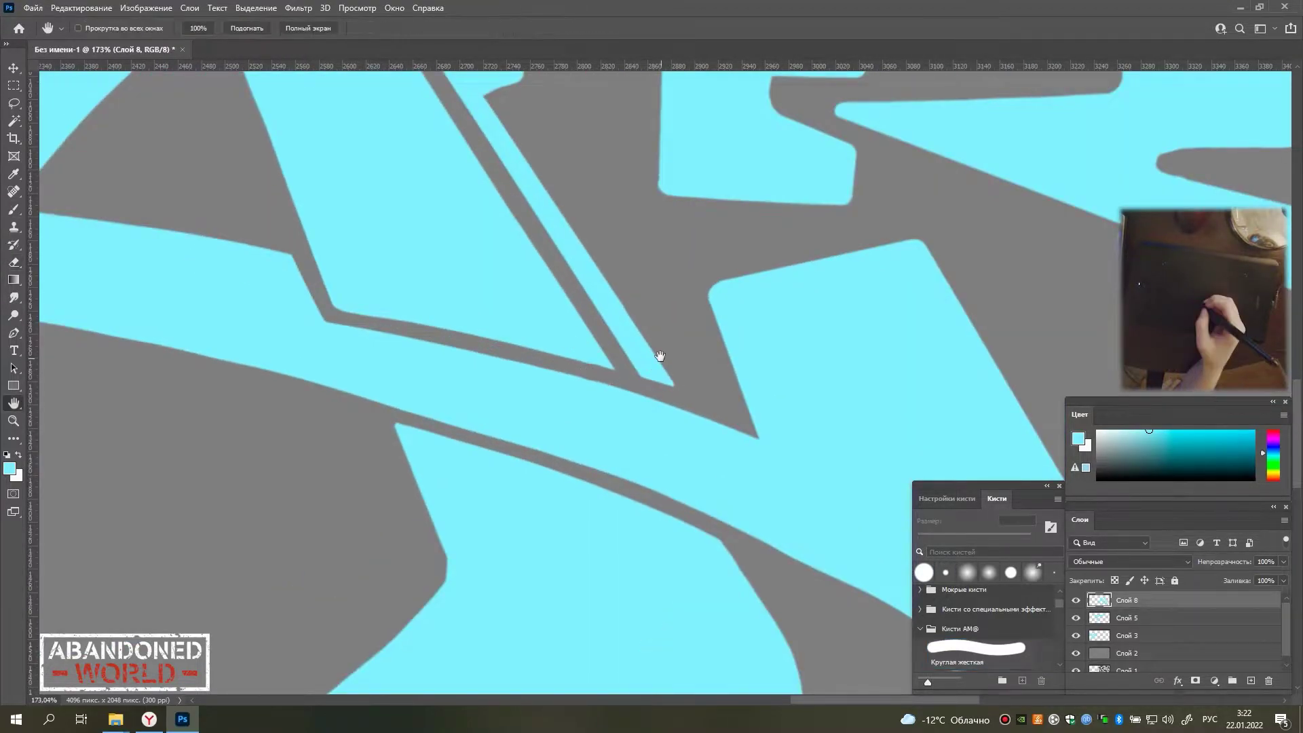
scroll(587, 372, "down", 3)
scroll(584, 367, "up", 1)
Lasso the top arrow stroke on Слой 5, shift it left, and erase a stray sliver.
key("l")
left_click(1127, 619)
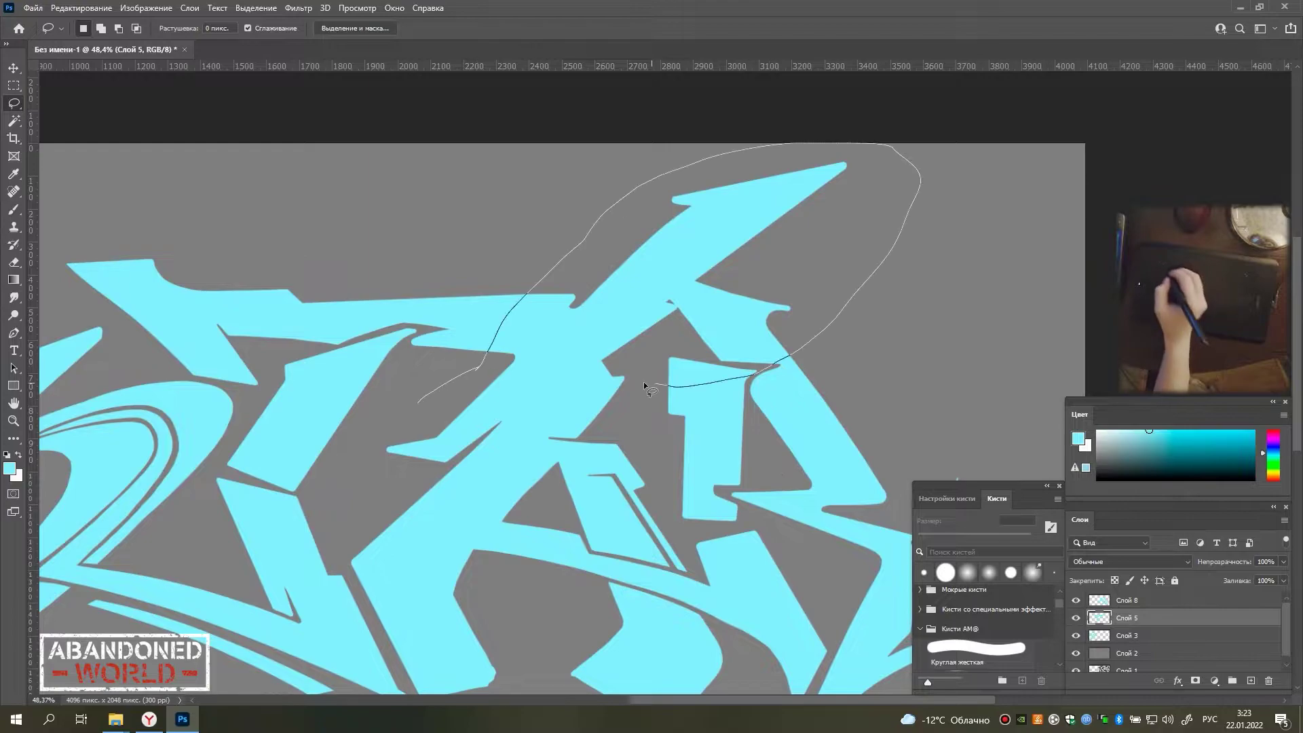
left_click_drag(435, 442, 644, 381)
key("v")
left_click_drag(622, 307, 592, 300)
key("ctrl+d")
key("e")
scroll(458, 380, "up", 3)
left_click_drag(343, 401, 453, 393)
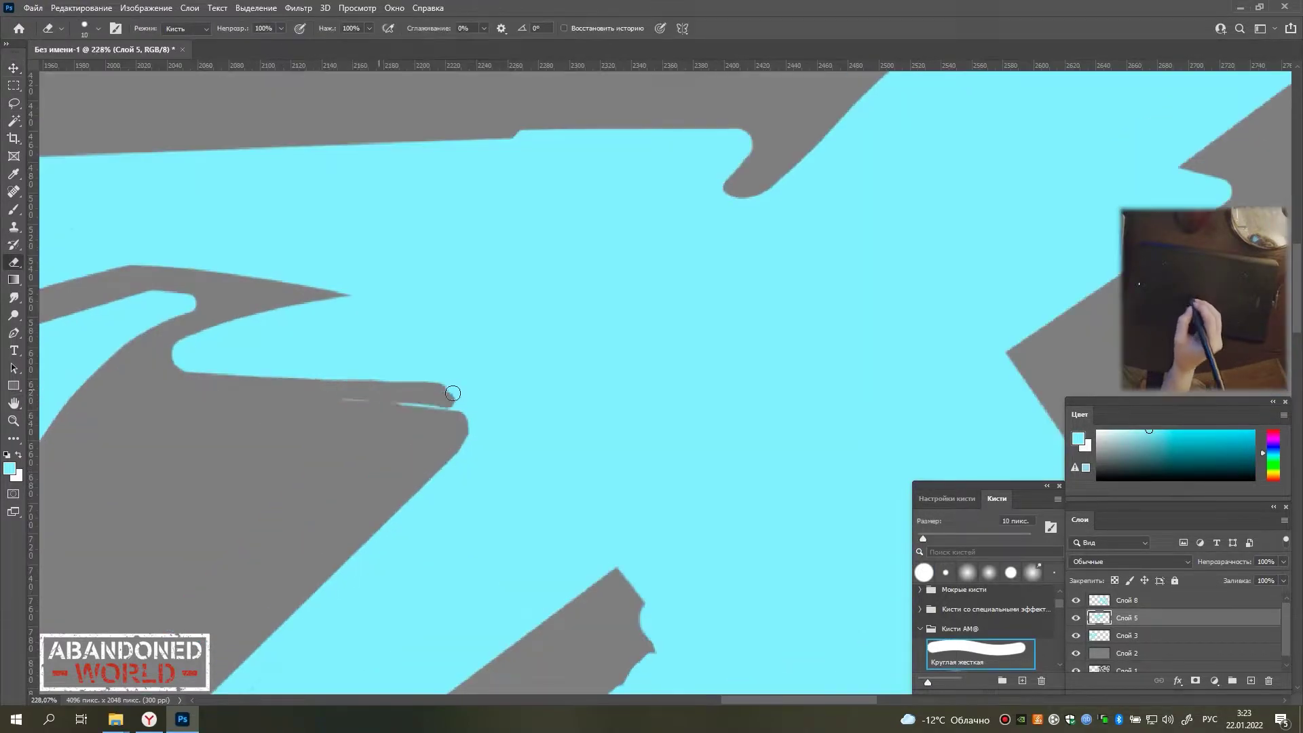
Reselect the top arrow stroke and nudge it into its final position.
key("b")
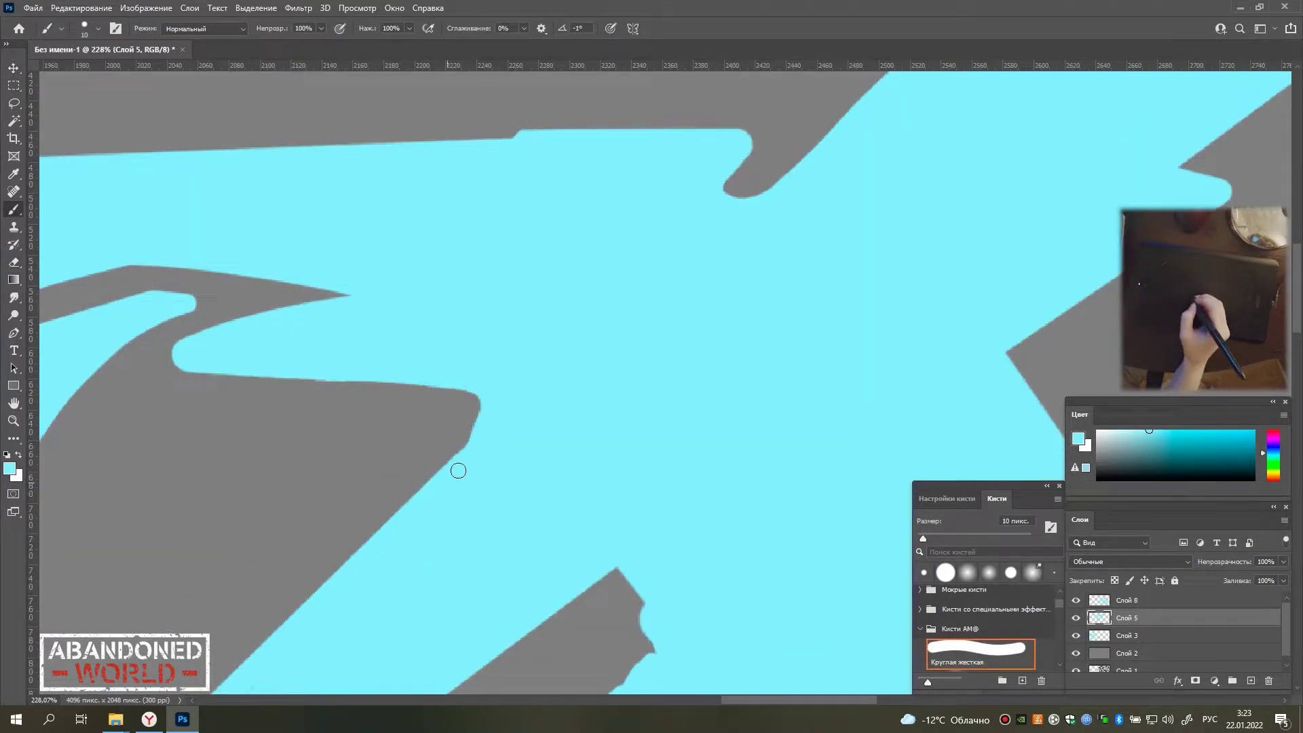
scroll(458, 471, "down", 3)
scroll(503, 319, "down", 3)
key("v")
key("ctrl+shift+d")
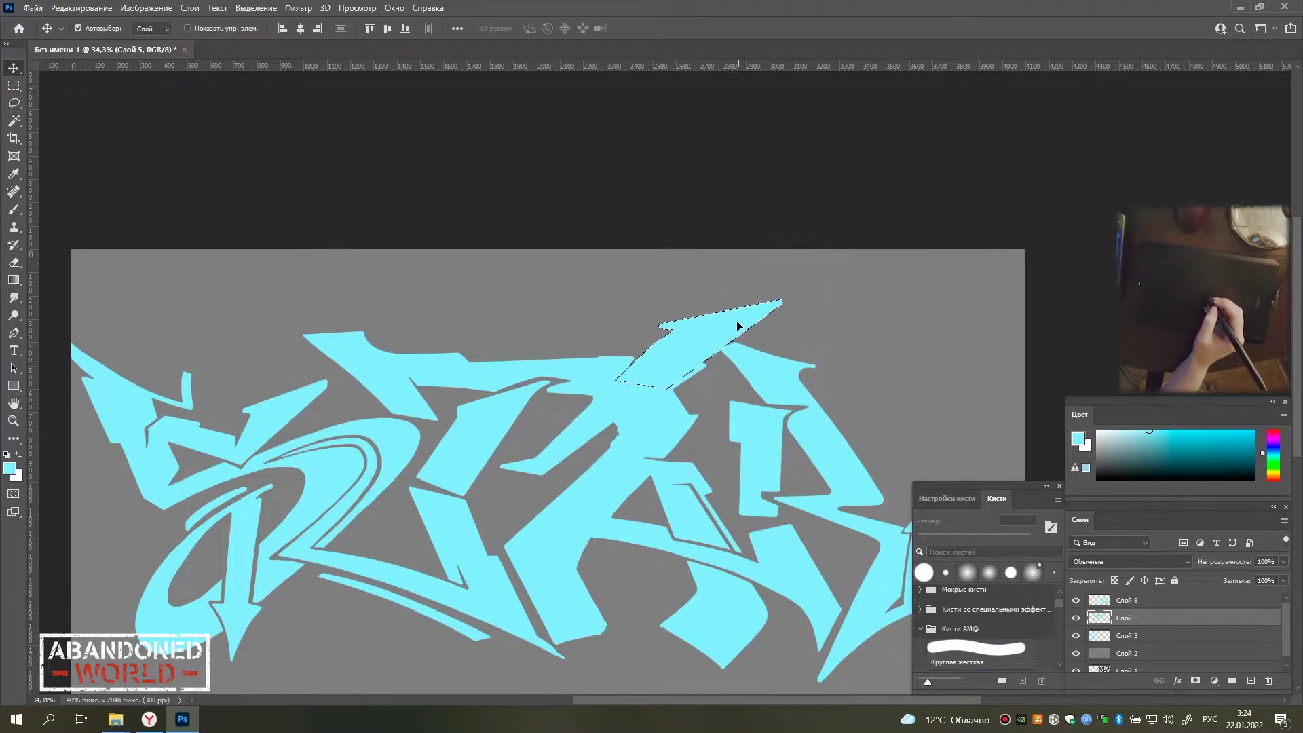
left_click_drag(738, 325, 706, 340)
key("ctrl+d")
scroll(713, 370, "up", 2)
scroll(712, 370, "up", 3)
key("e")
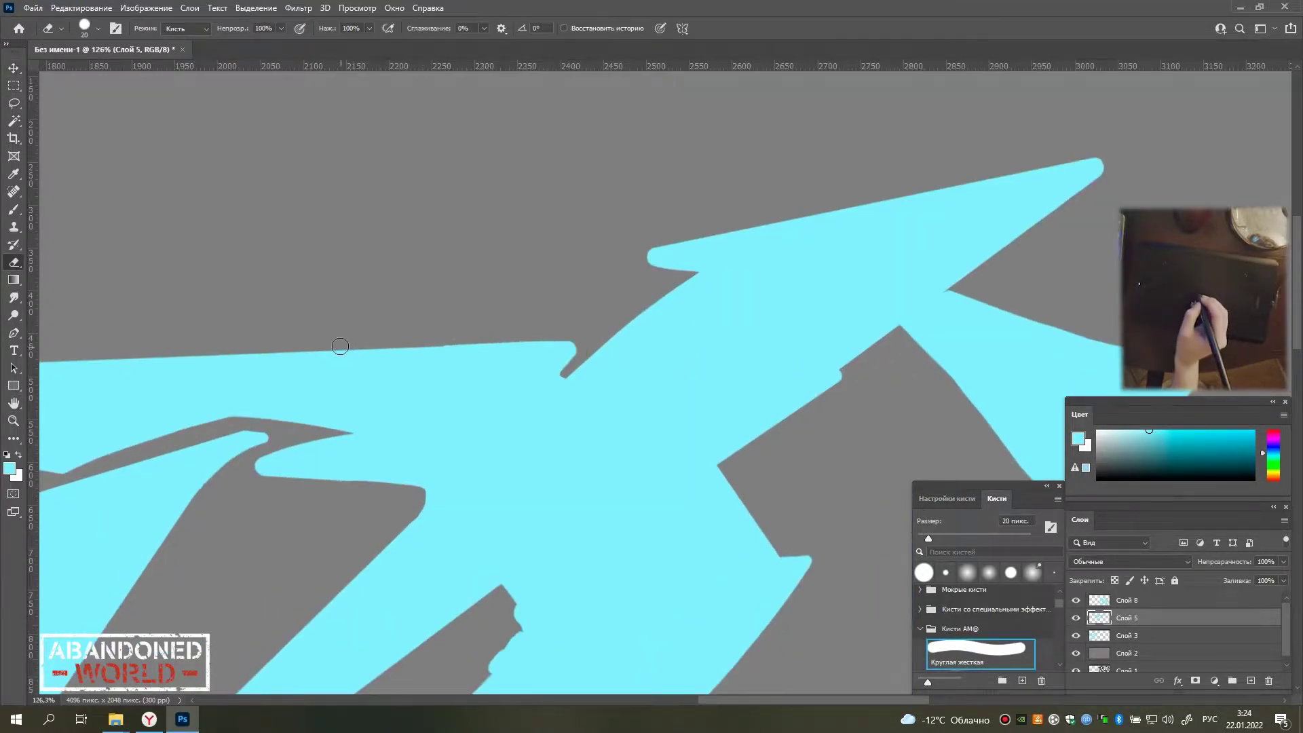
left_click_drag(762, 343, 625, 212)
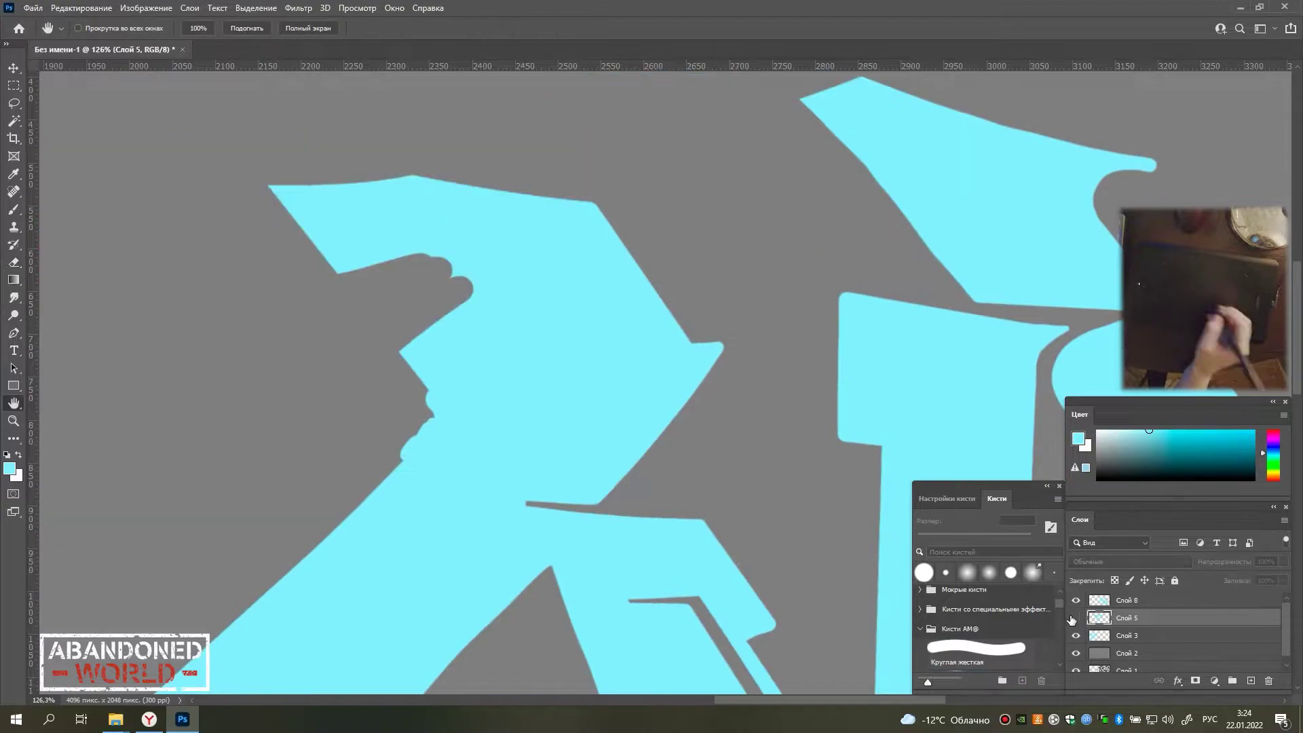
Pan to the right-hand letters and add a new empty layer, Слой 9.
key("alt+bracketright")
key("h")
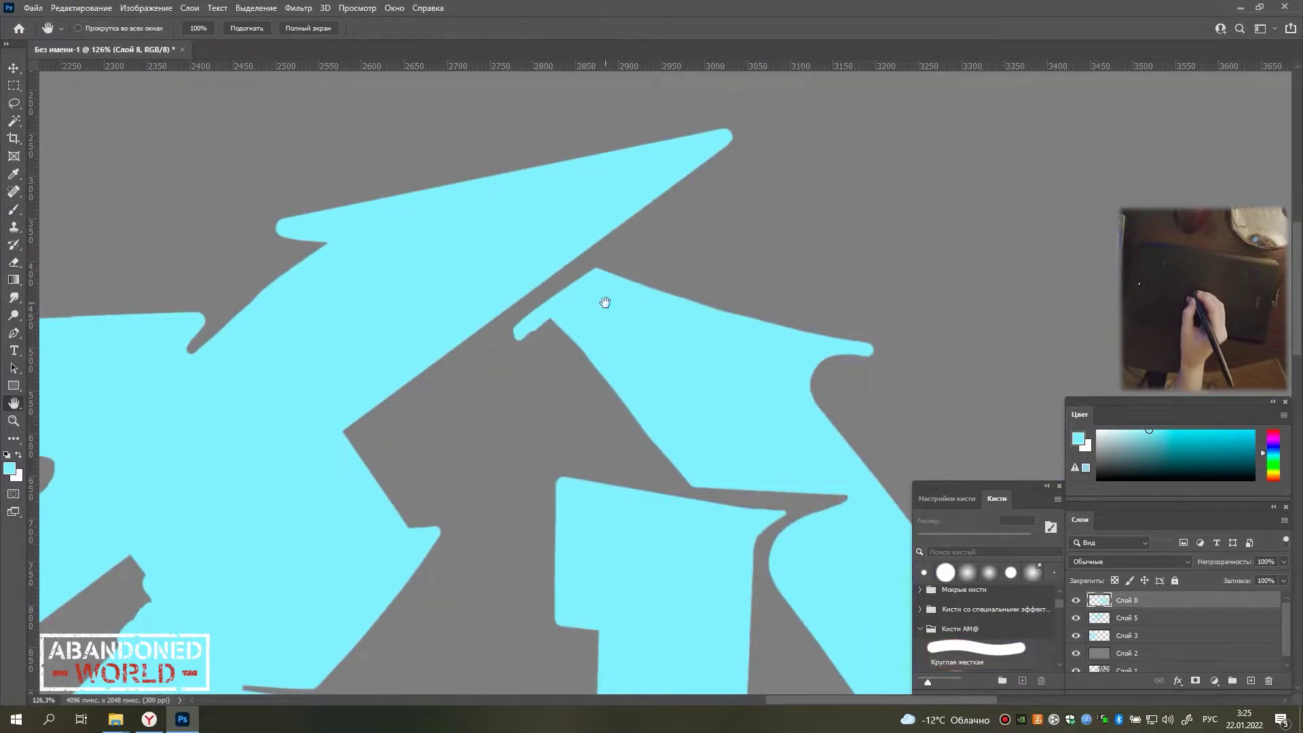
left_click_drag(564, 275, 393, 364)
scroll(818, 314, "down", 5)
key("b")
key("ctrl+shift+alt+n")
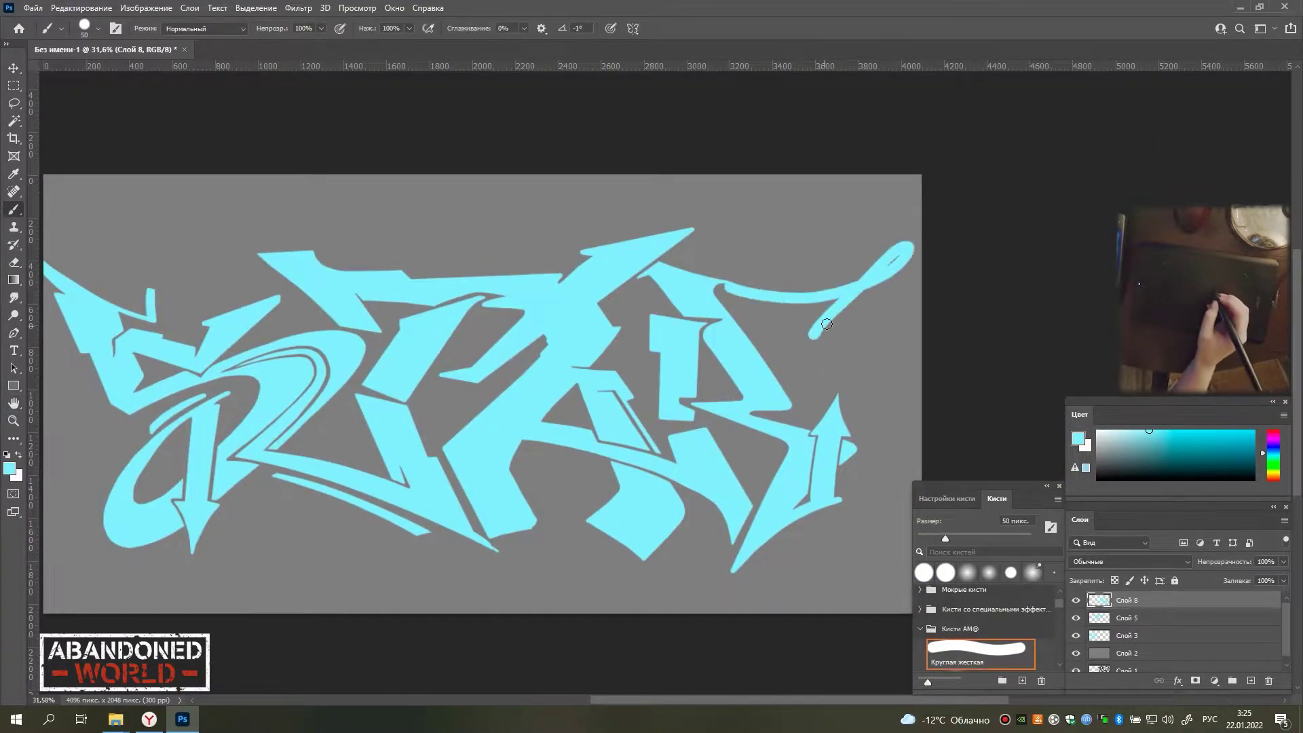
scroll(786, 291, "up", 3)
scroll(567, 364, "up", 2)
Brush a curved cyan swash rising from the right letter, using a 20 px brush.
left_click_drag(401, 323, 550, 448)
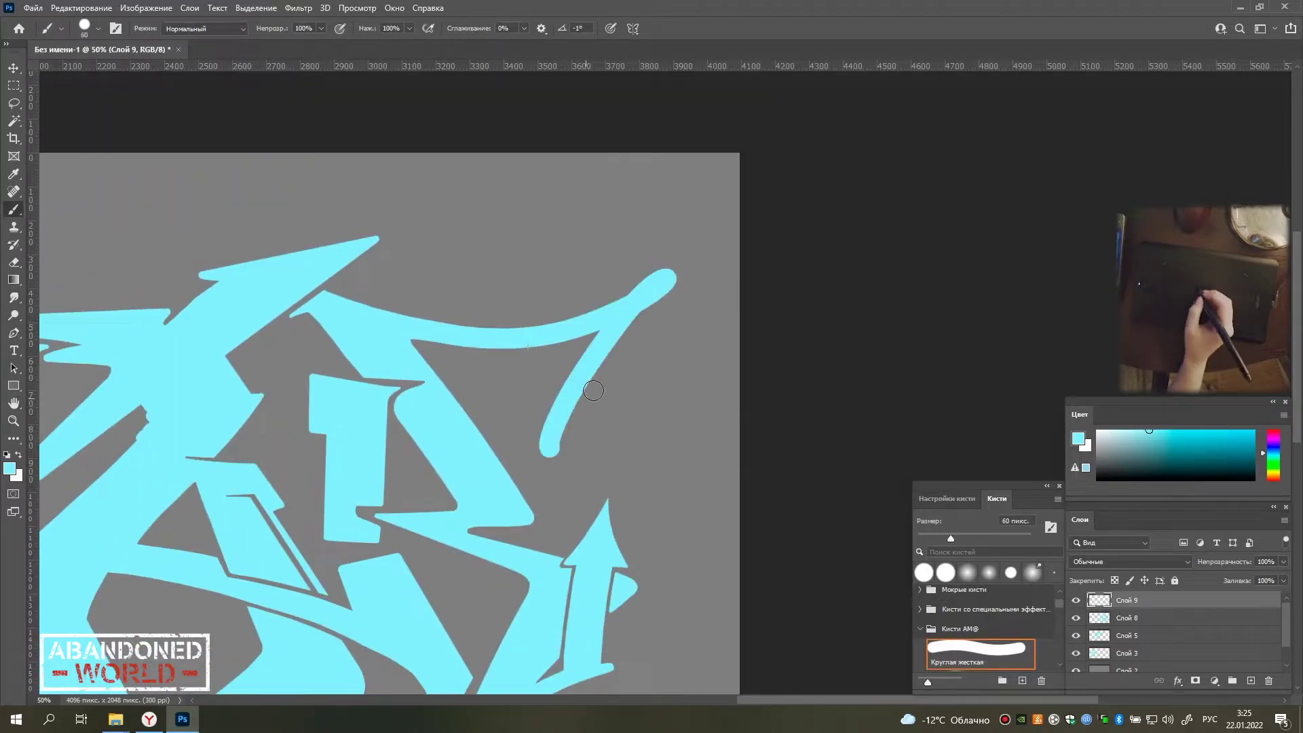
key("bracketright")
key("bracketright")
key("bracketright")
key("ctrl+e")
key("h")
key("b")
scroll(431, 189, "up", 2)
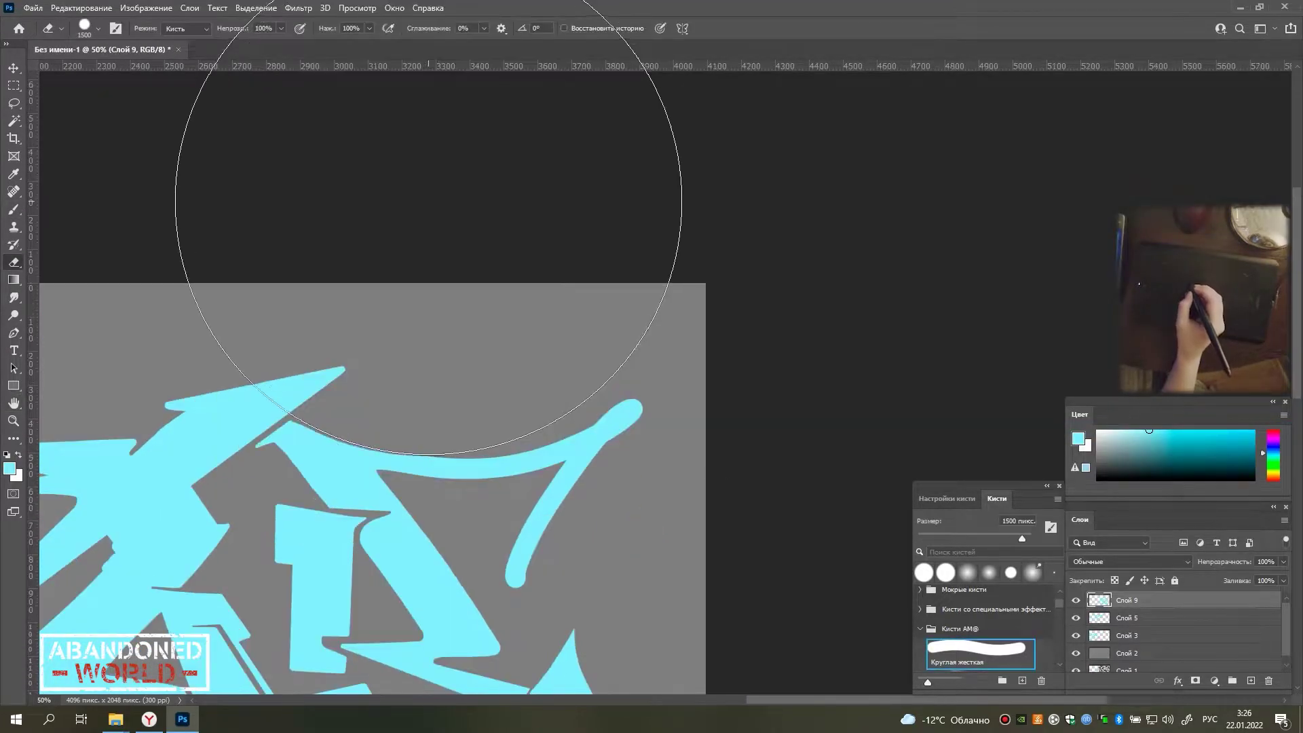
key("bracketleft")
key("bracketleft")
key("bracketleft")
scroll(489, 335, "up", 3)
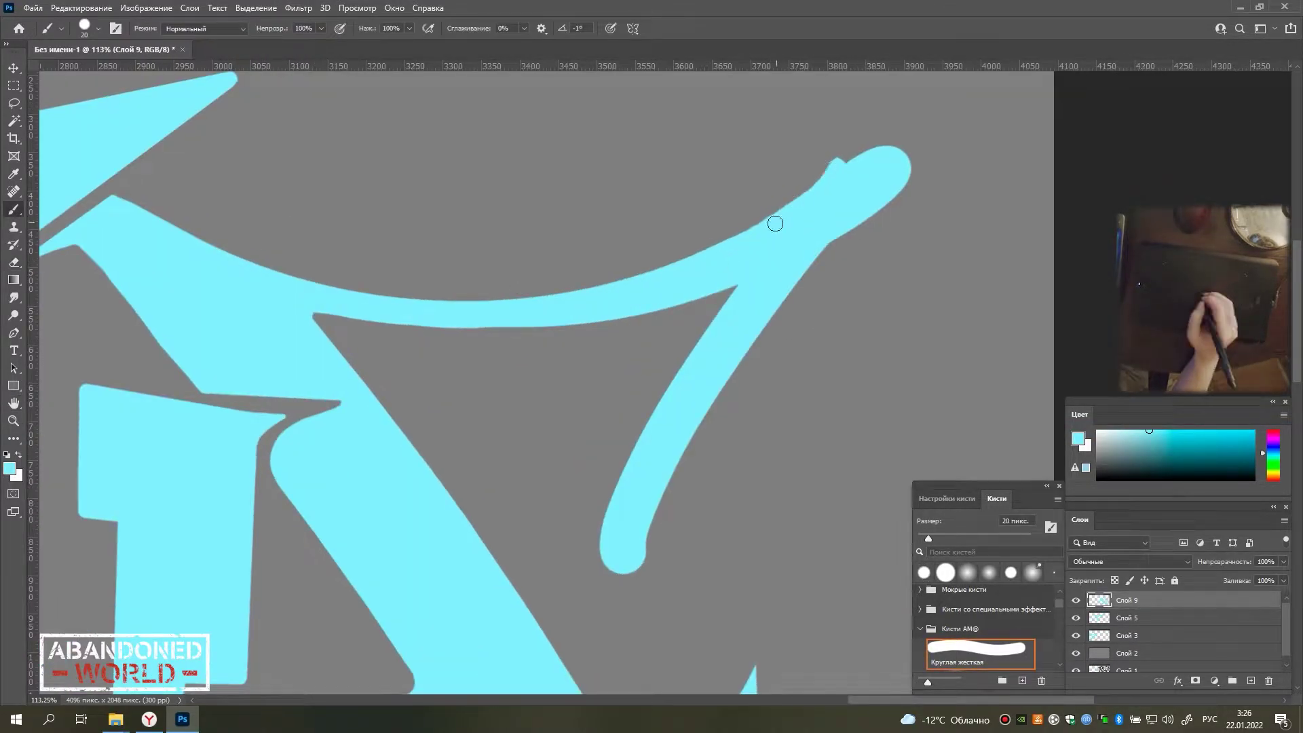
scroll(775, 223, "down", 5)
key("e")
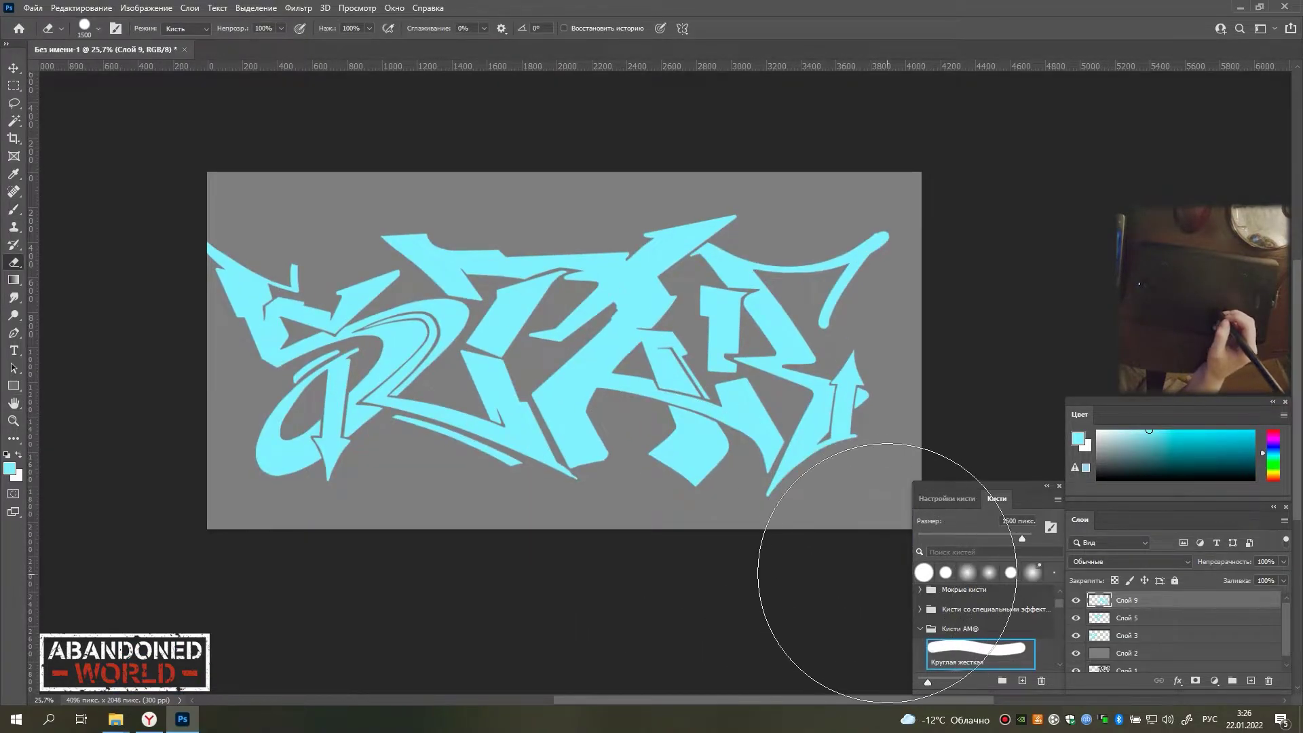
key("b")
left_click_drag(819, 286, 784, 322)
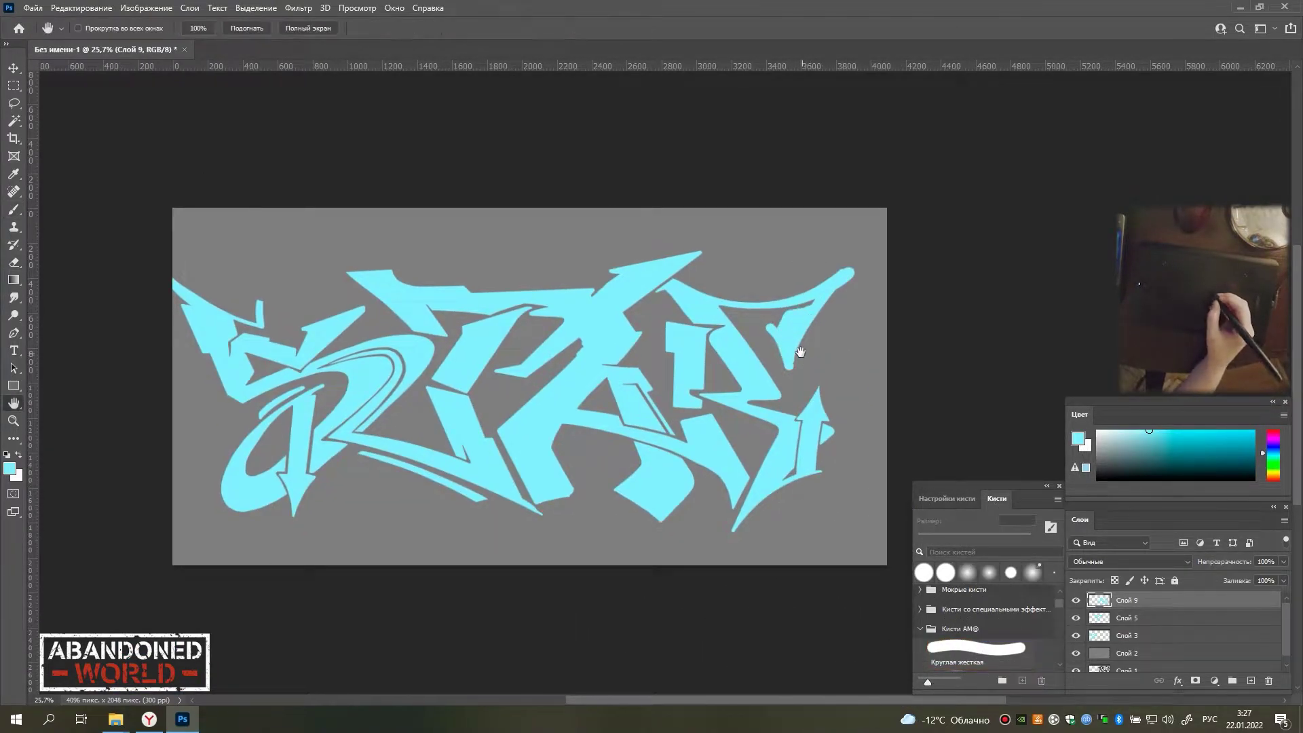
Erase the small cyan bump and trim the right edge of the upper-right curve.
scroll(655, 266, "up", 3)
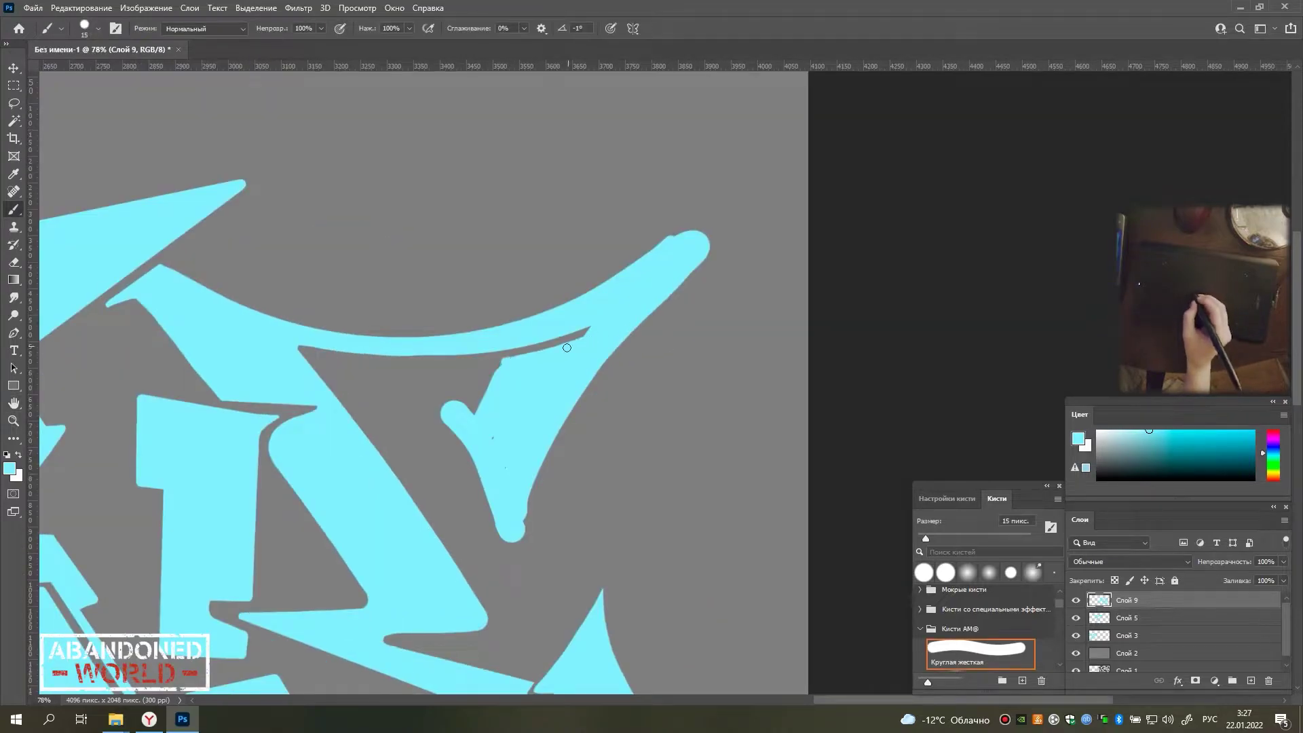
scroll(492, 414, "down", 5)
scroll(509, 382, "up", 6)
key("e")
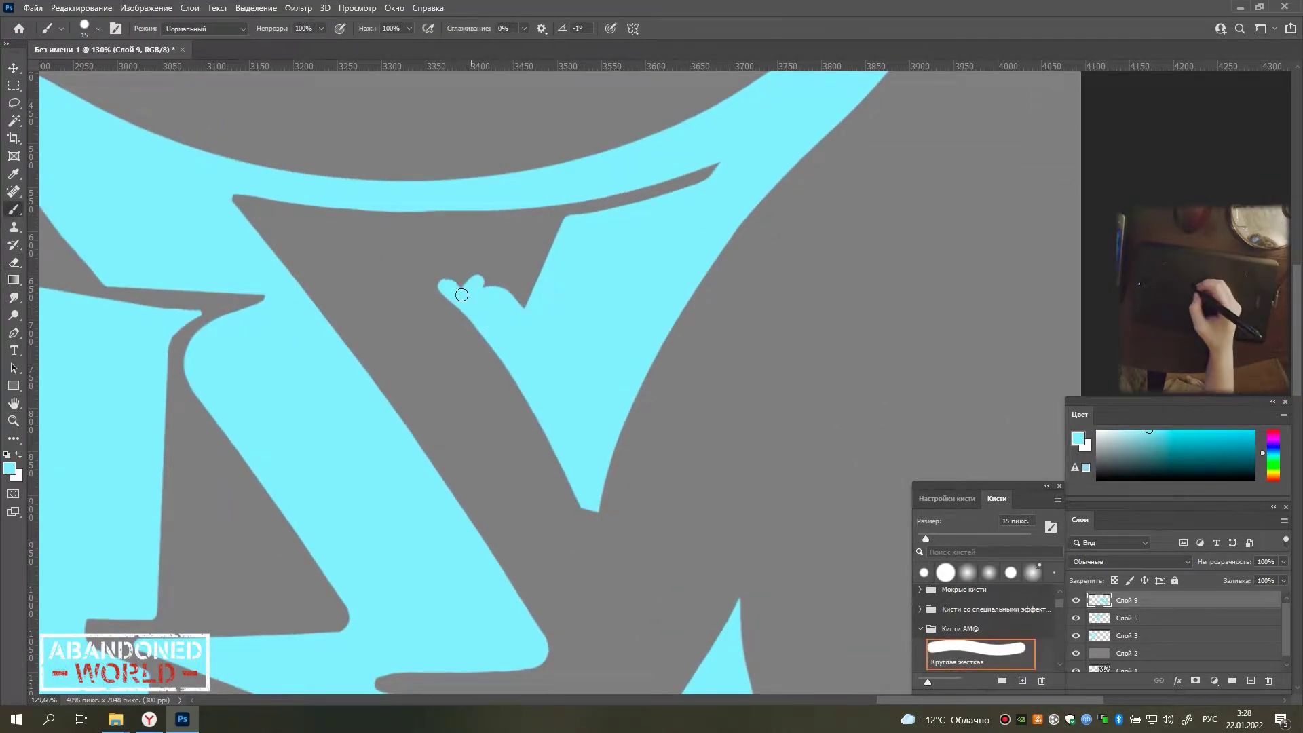
scroll(387, 302, "down", 5)
scroll(386, 302, "up", 5)
left_click_drag(457, 290, 364, 299)
scroll(364, 299, "down", 4)
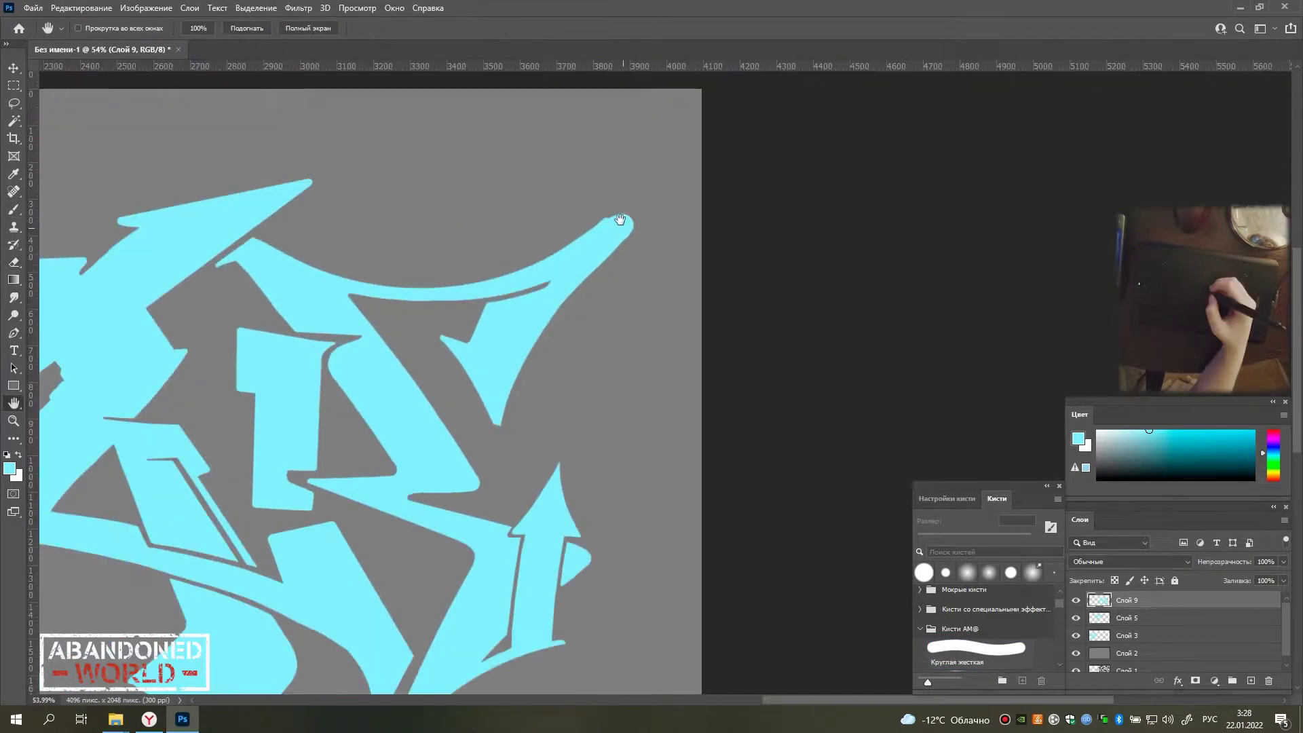
key("b")
scroll(631, 372, "up", 5)
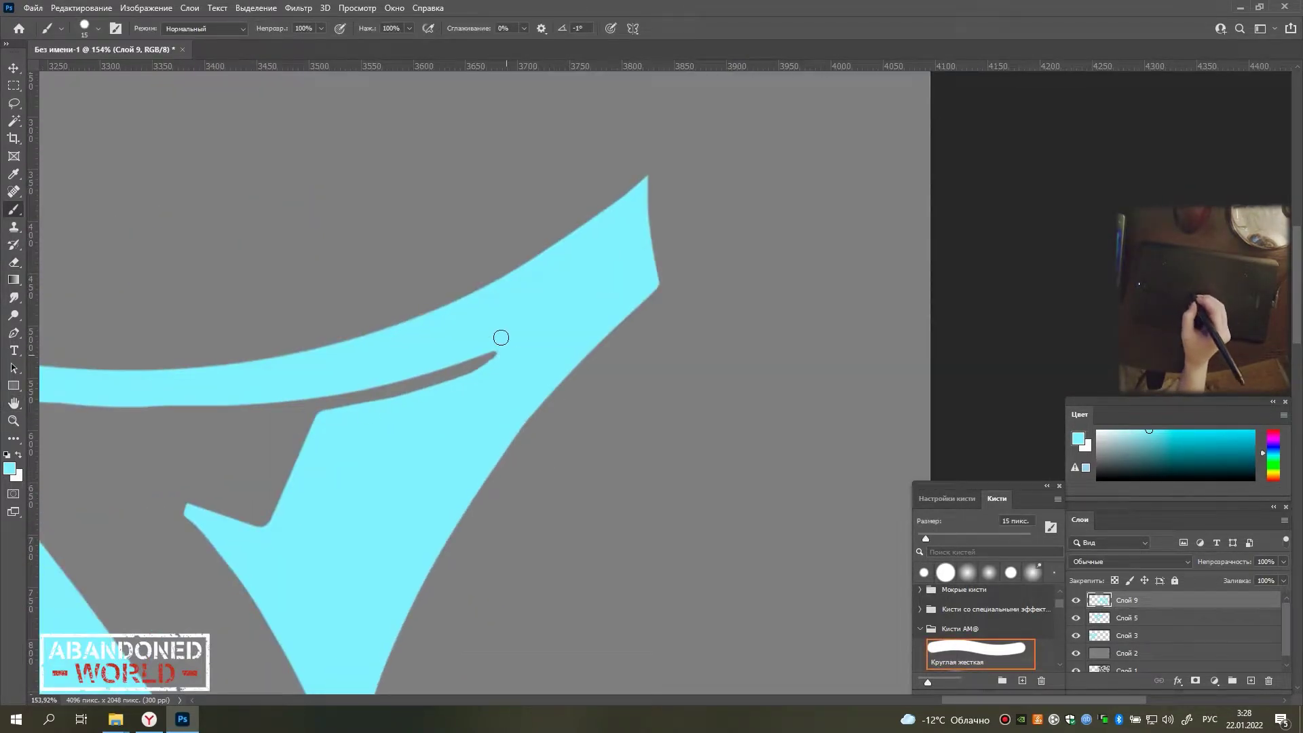
scroll(556, 375, "down", 4)
key("e")
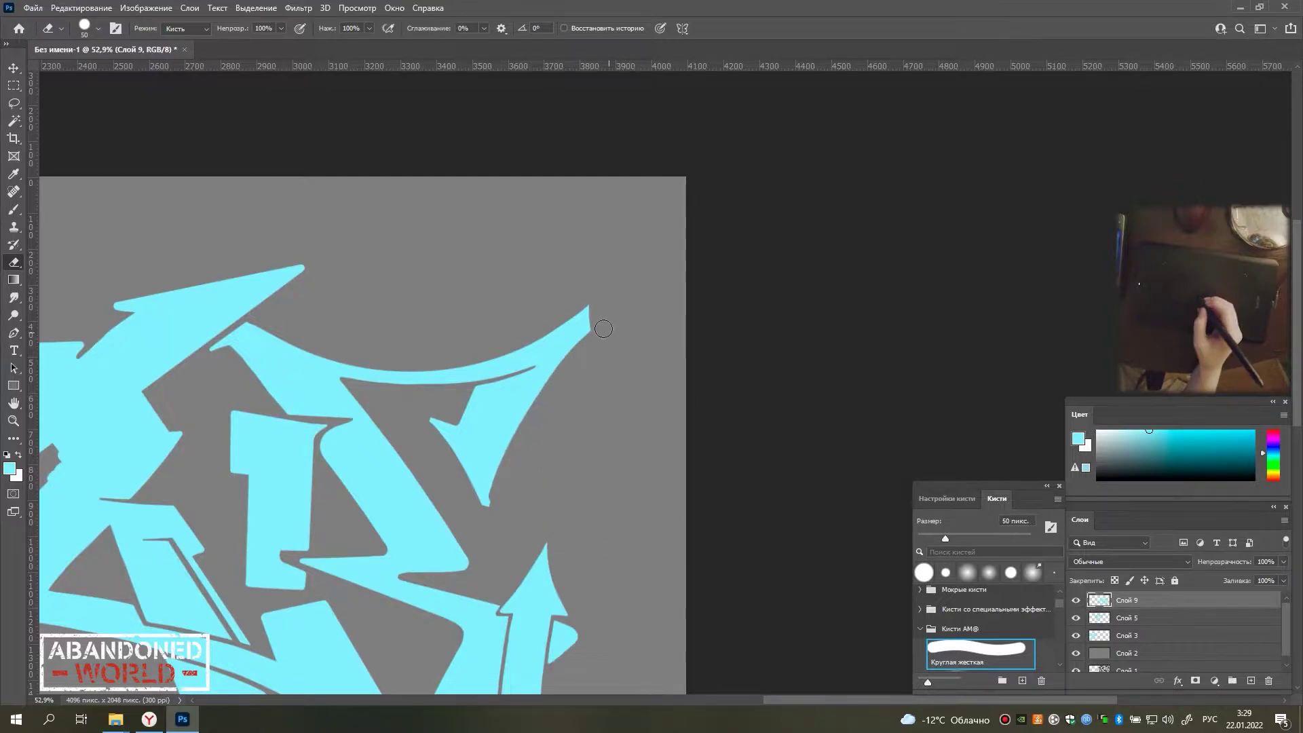
left_click_drag(603, 329, 513, 484)
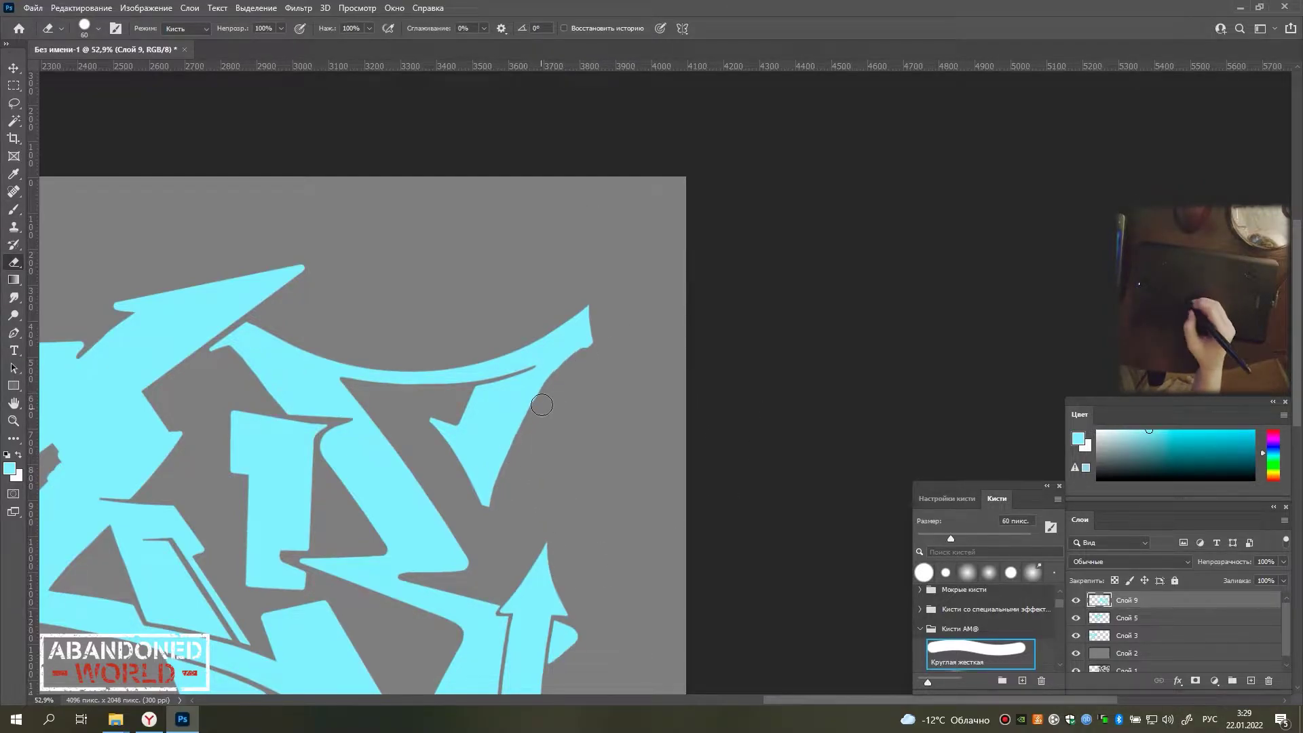
Paint a cyan stroke along the upper-right curve to form its spiked tip and barb.
key("b")
scroll(542, 405, "up", 5)
key("e")
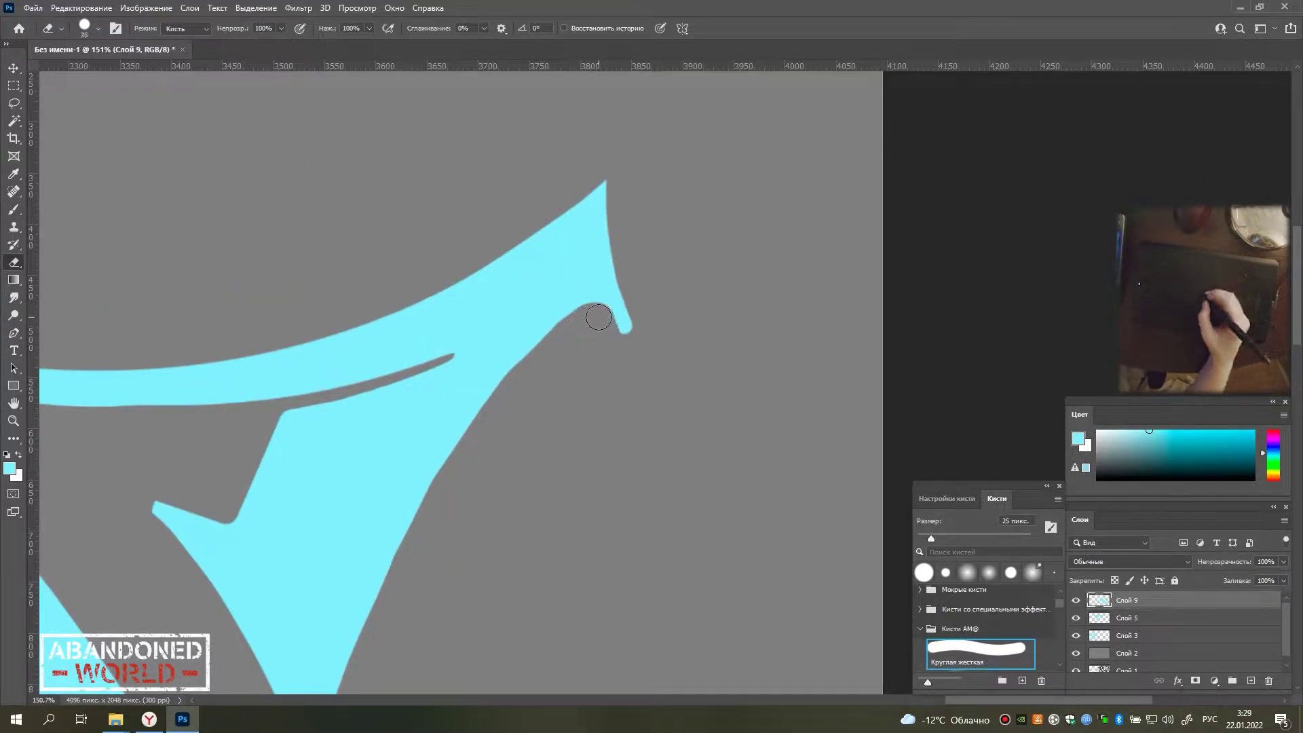
key("b")
scroll(630, 130, "down", 5)
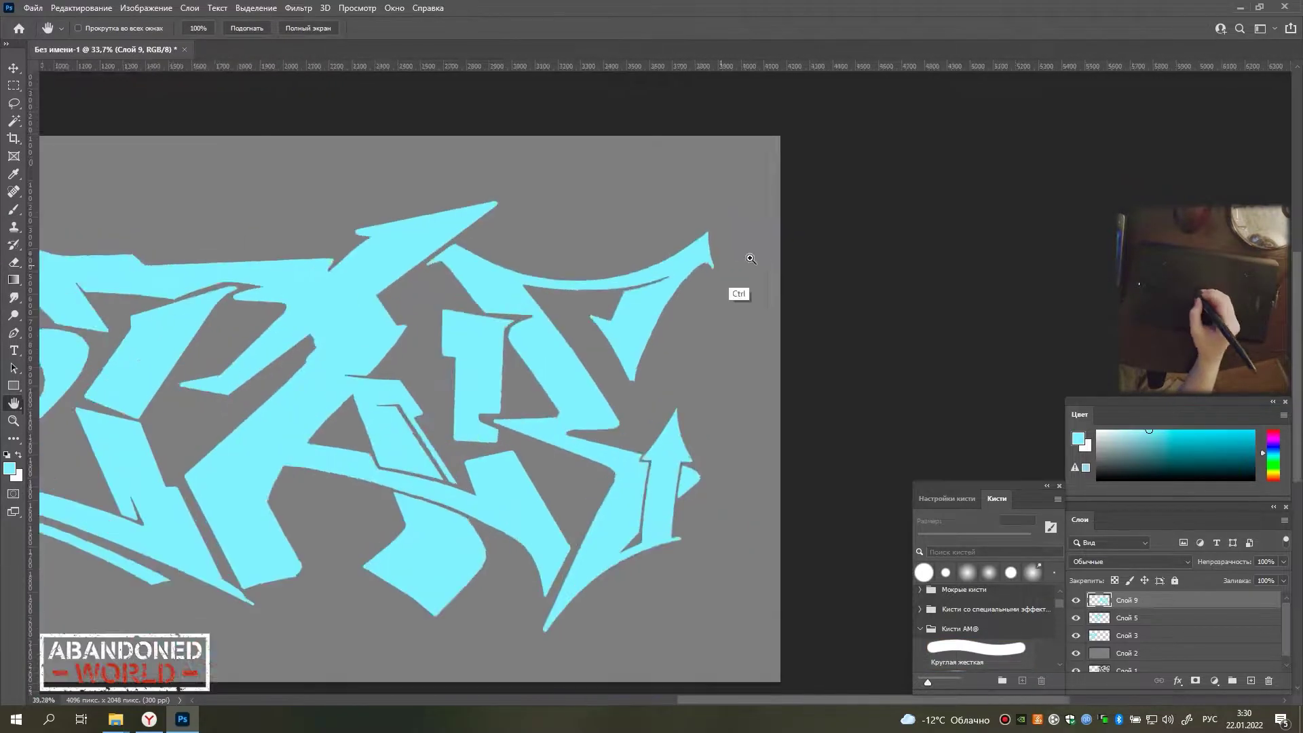
left_click_drag(675, 243, 569, 280)
key("e")
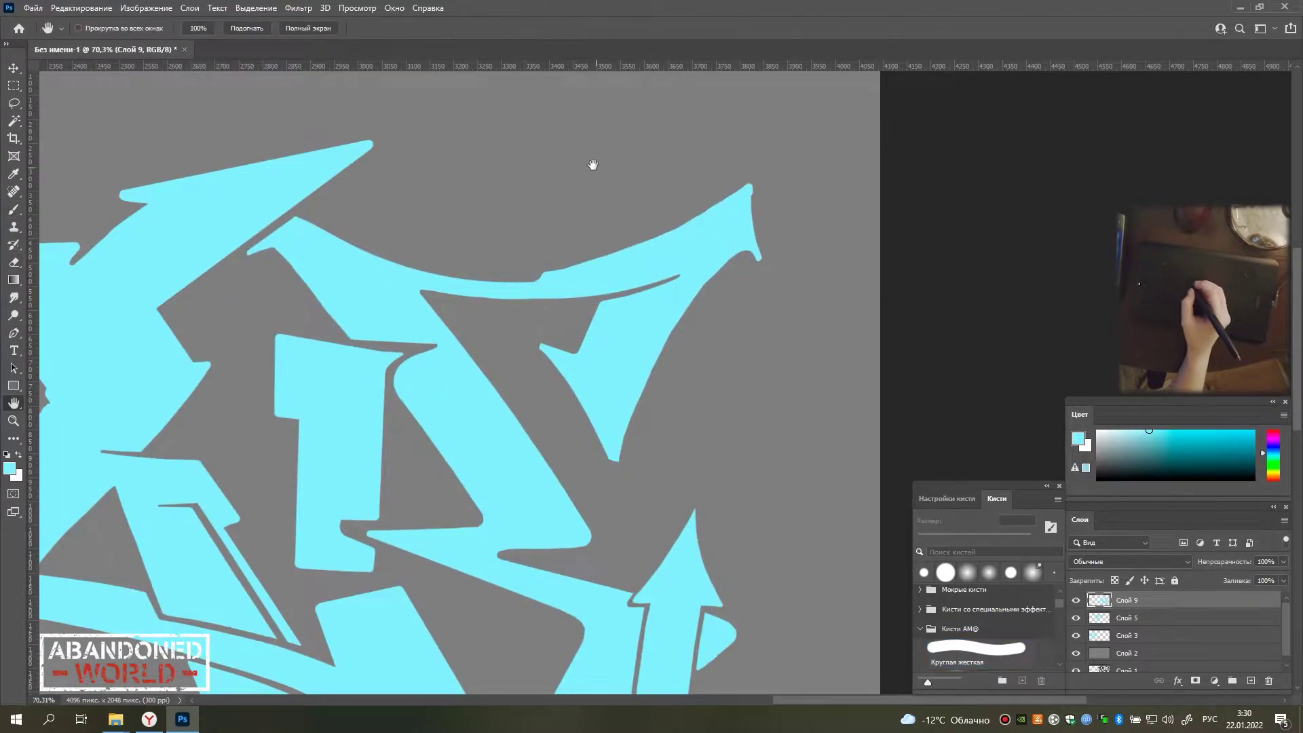
scroll(593, 163, "up", 3)
key("b")
scroll(430, 377, "up", 1)
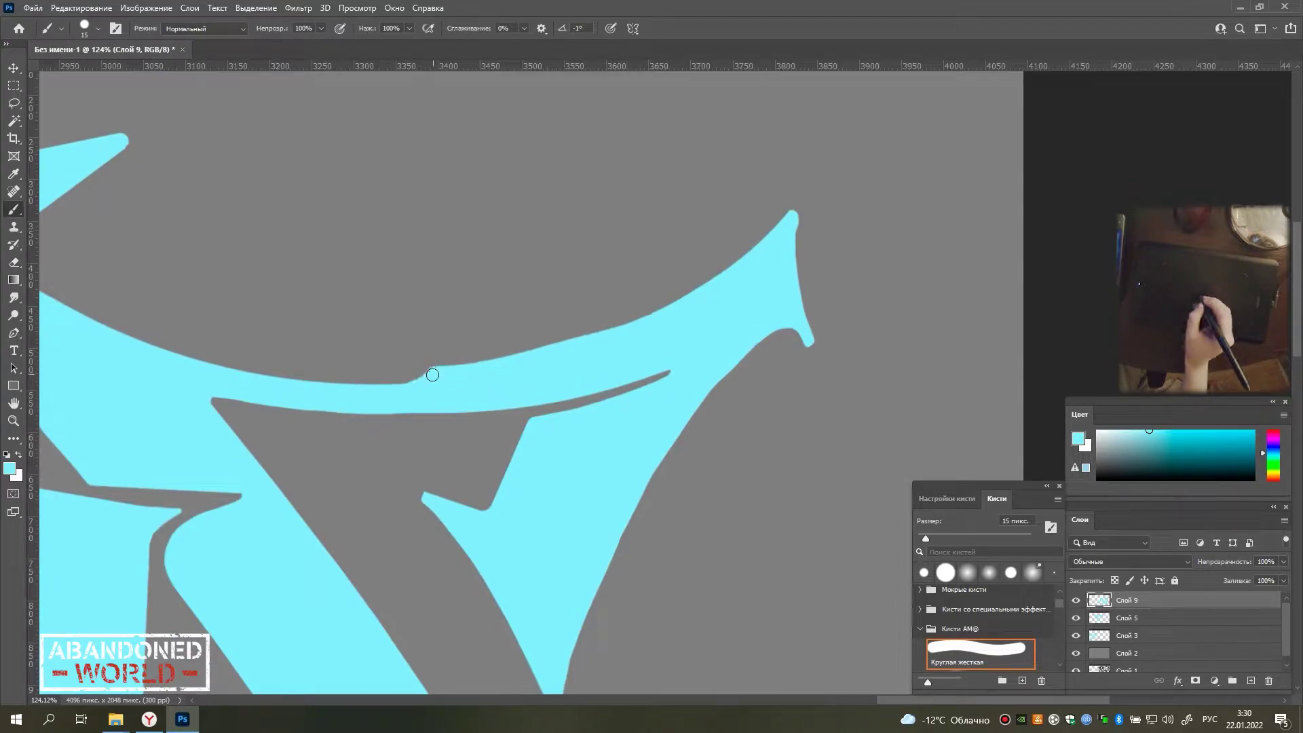
key("e")
scroll(815, 283, "down", 7)
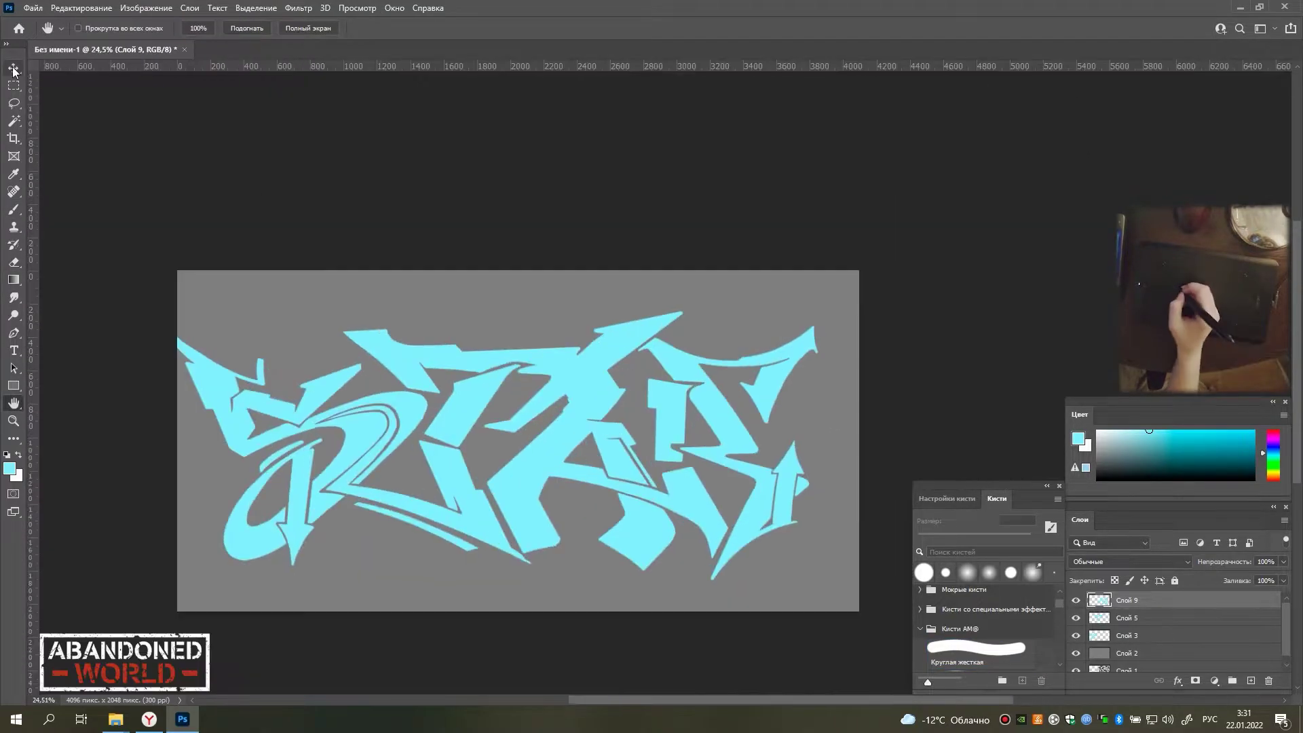
key("alt+bracketleft")
key("alt+bracketleft")
Paint a thin cyan stroke along a letter edge.
key("b")
scroll(305, 334, "up", 3)
scroll(611, 302, "up", 3)
scroll(456, 370, "up", 2)
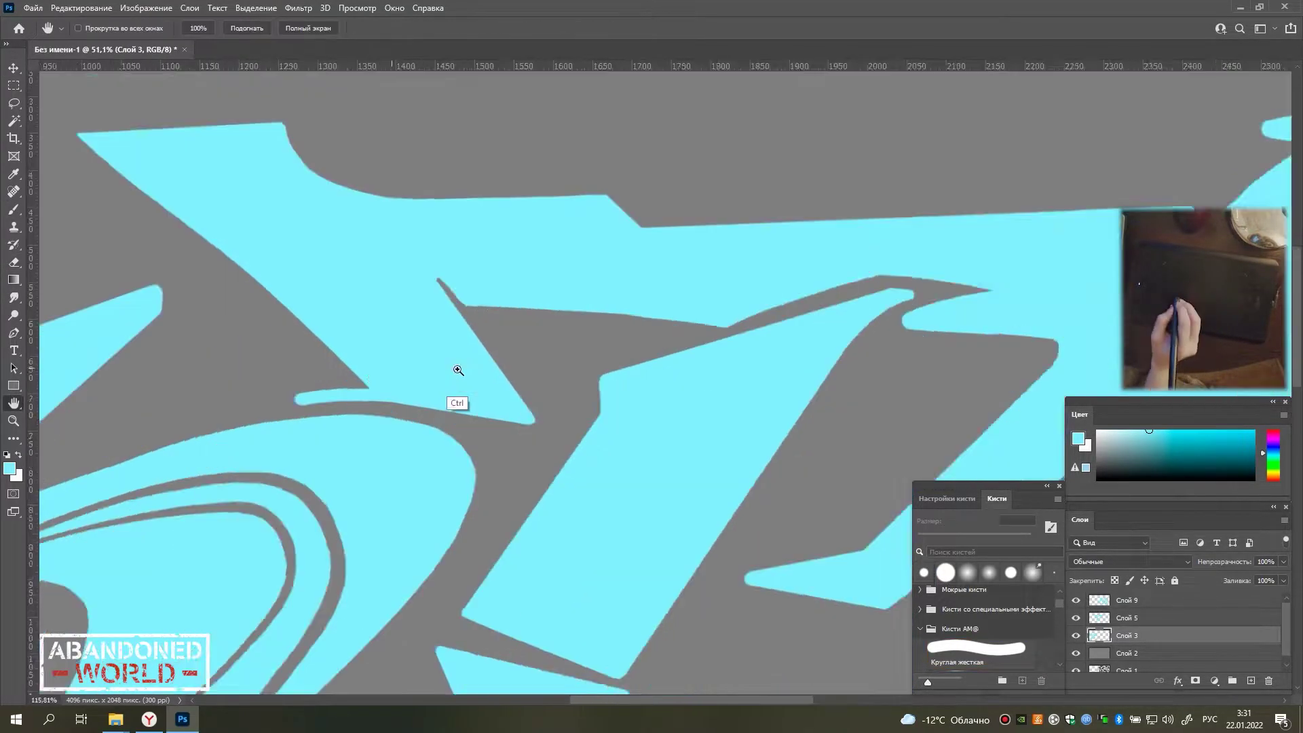
left_click_drag(257, 408, 367, 394)
scroll(336, 399, "down", 7)
scroll(480, 393, "up", 1)
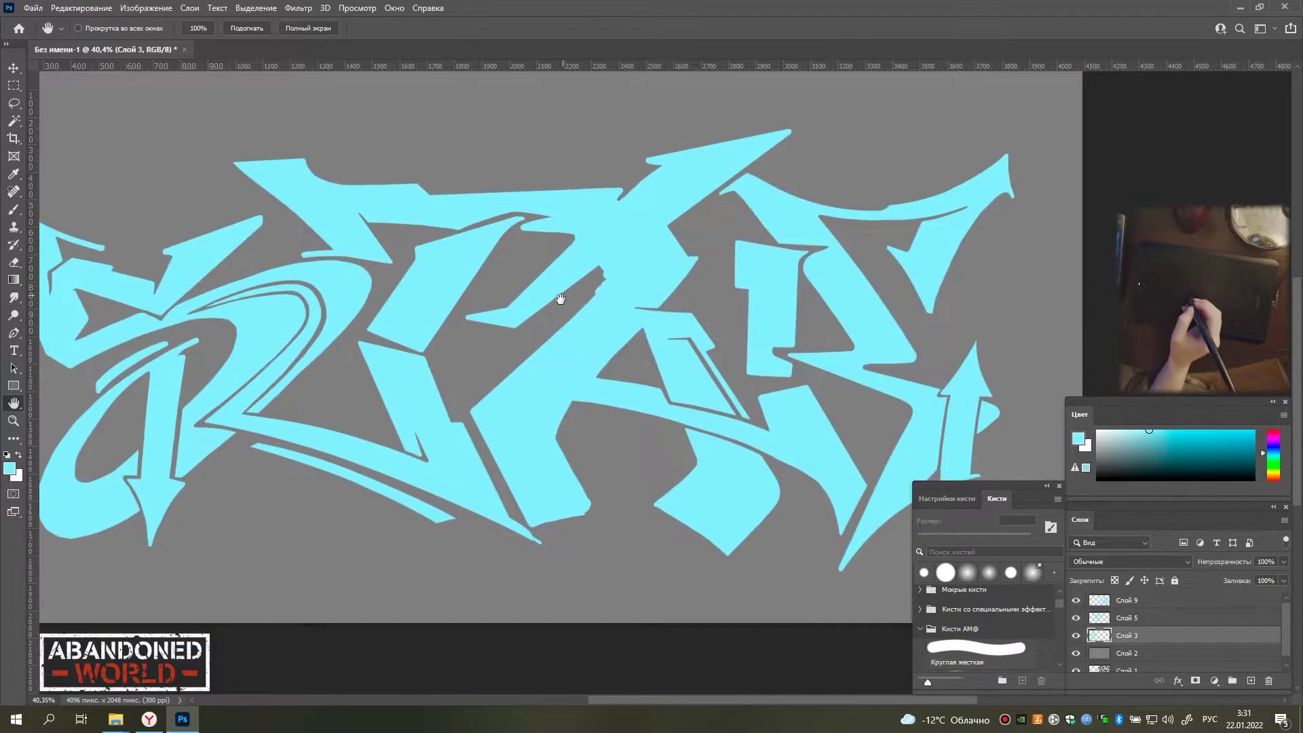
scroll(558, 296, "up", 2)
On Слой 5, erase a straight thin stripe through the letter.
left_click(1119, 619)
key("e")
key("b")
scroll(427, 326, "up", 2)
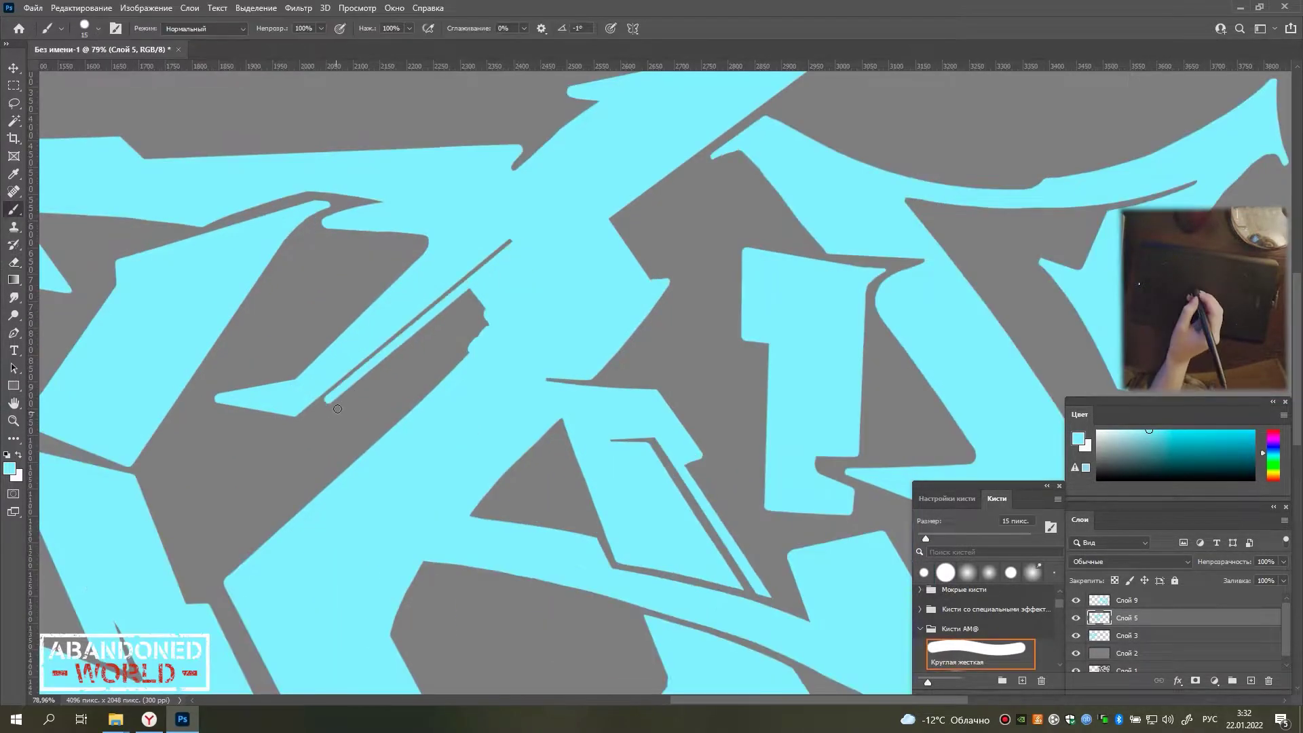
key("e")
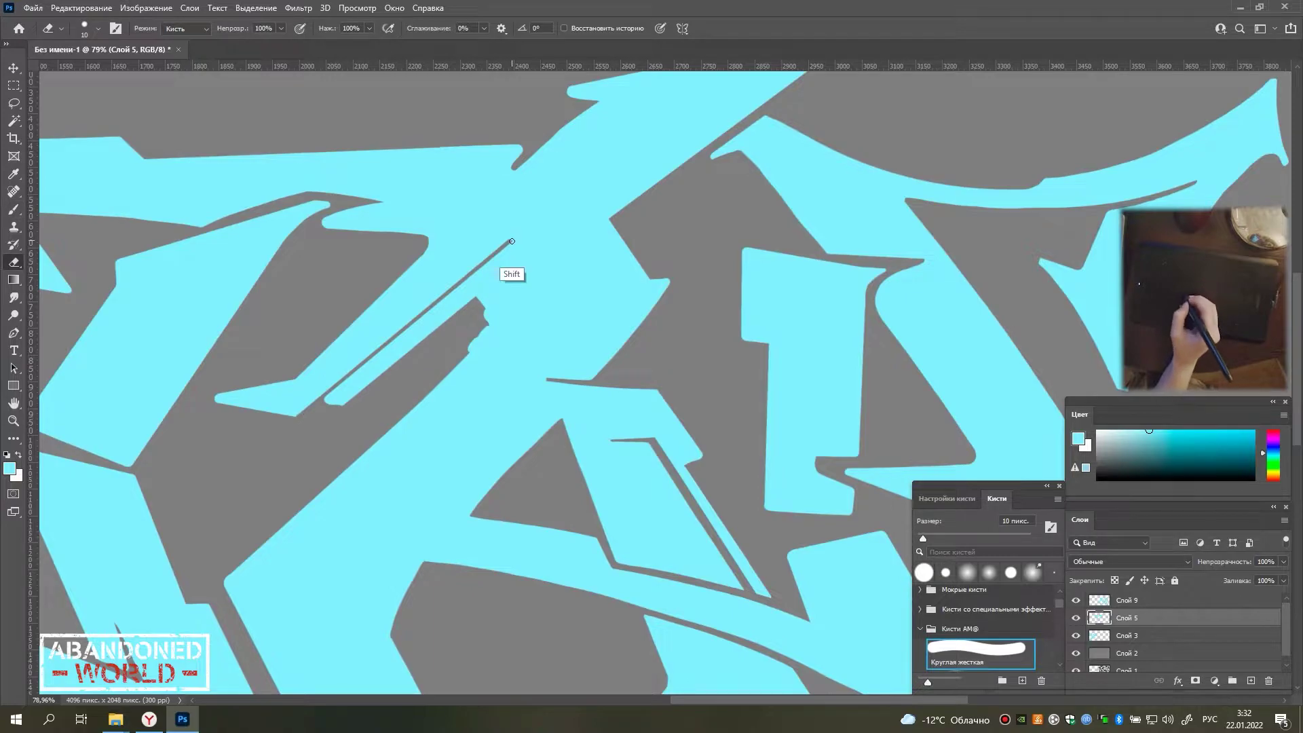
left_click(512, 241, "shift")
scroll(418, 375, "up", 2)
Back on Слой 9, paint a thick cyan stroke along the lower thin line.
key("alt+bracketright")
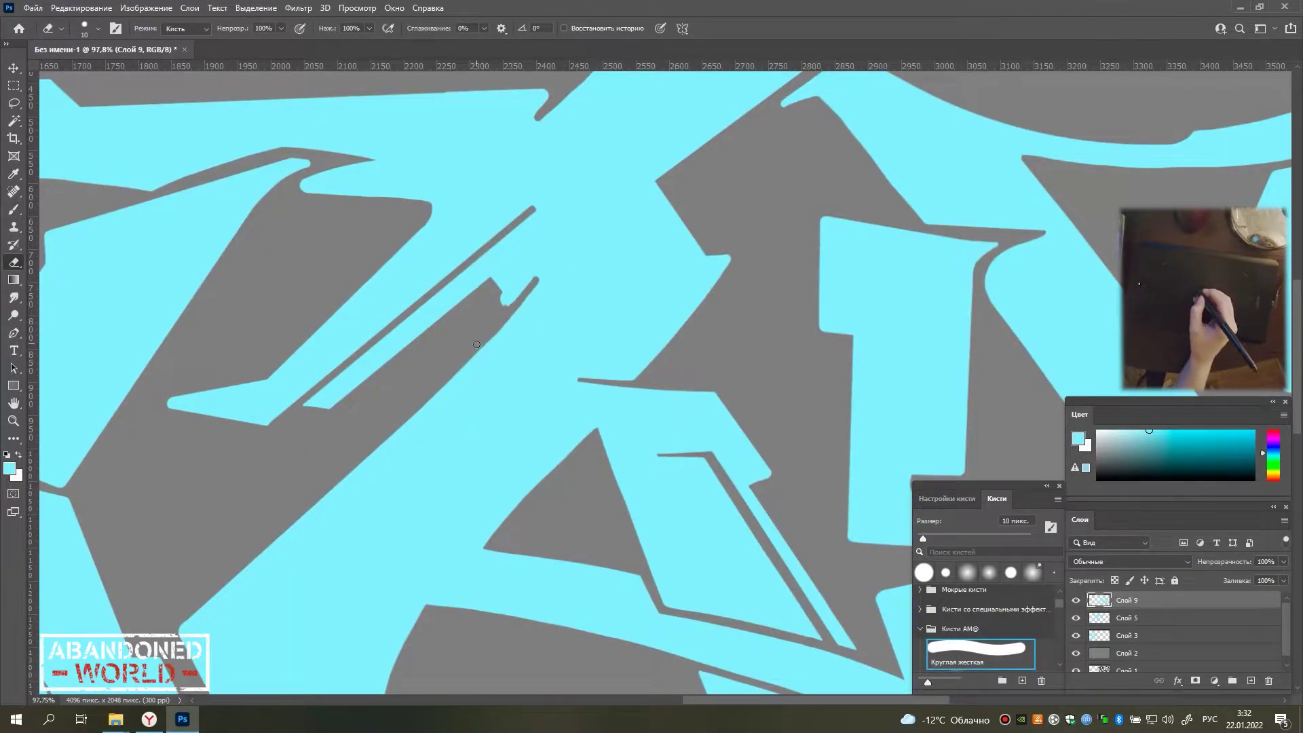
scroll(679, 186, "down", 5)
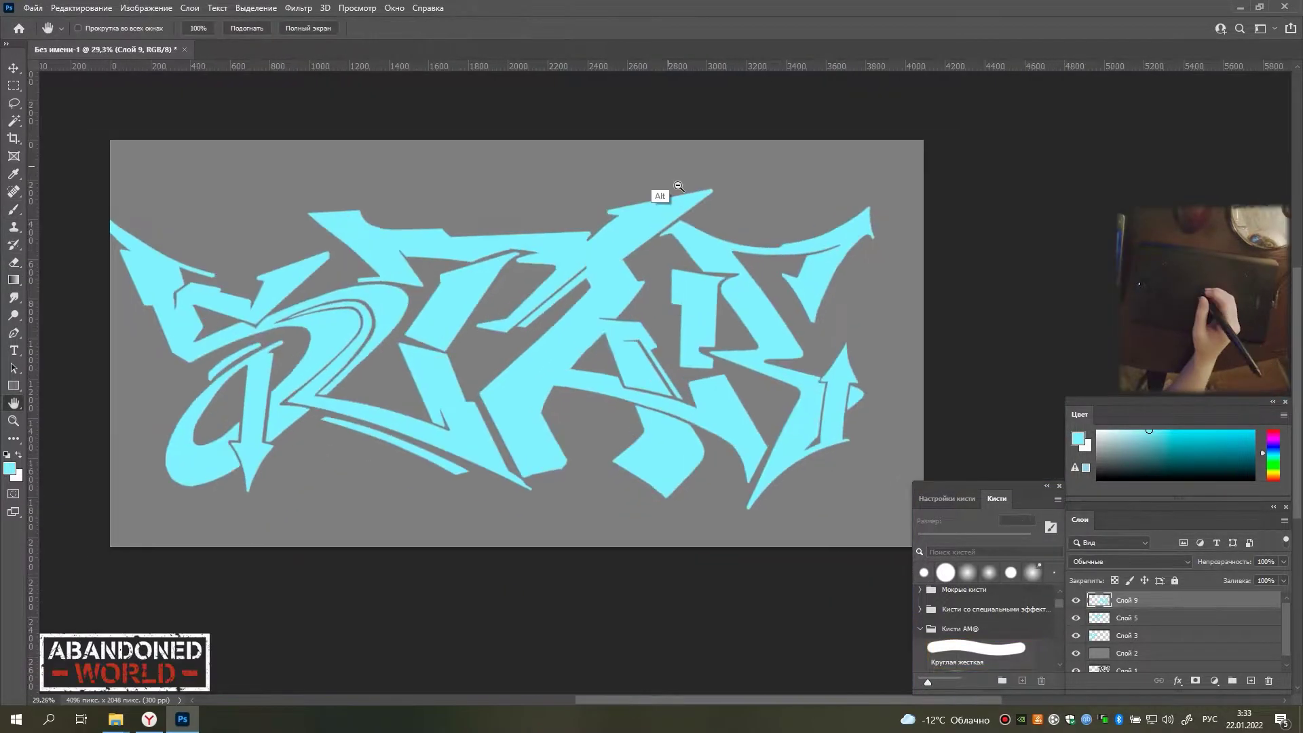
scroll(563, 390, "up", 5)
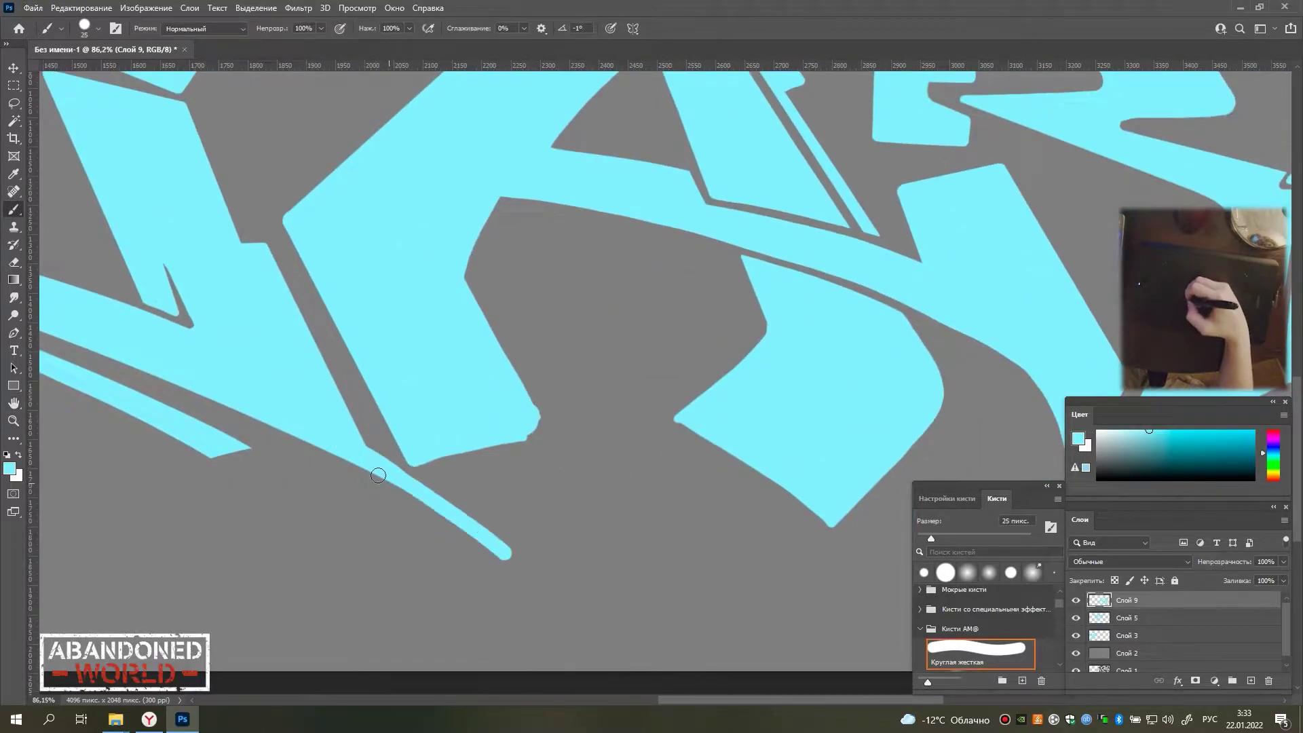
left_click_drag(378, 475, 553, 566)
scroll(623, 545, "down", 5)
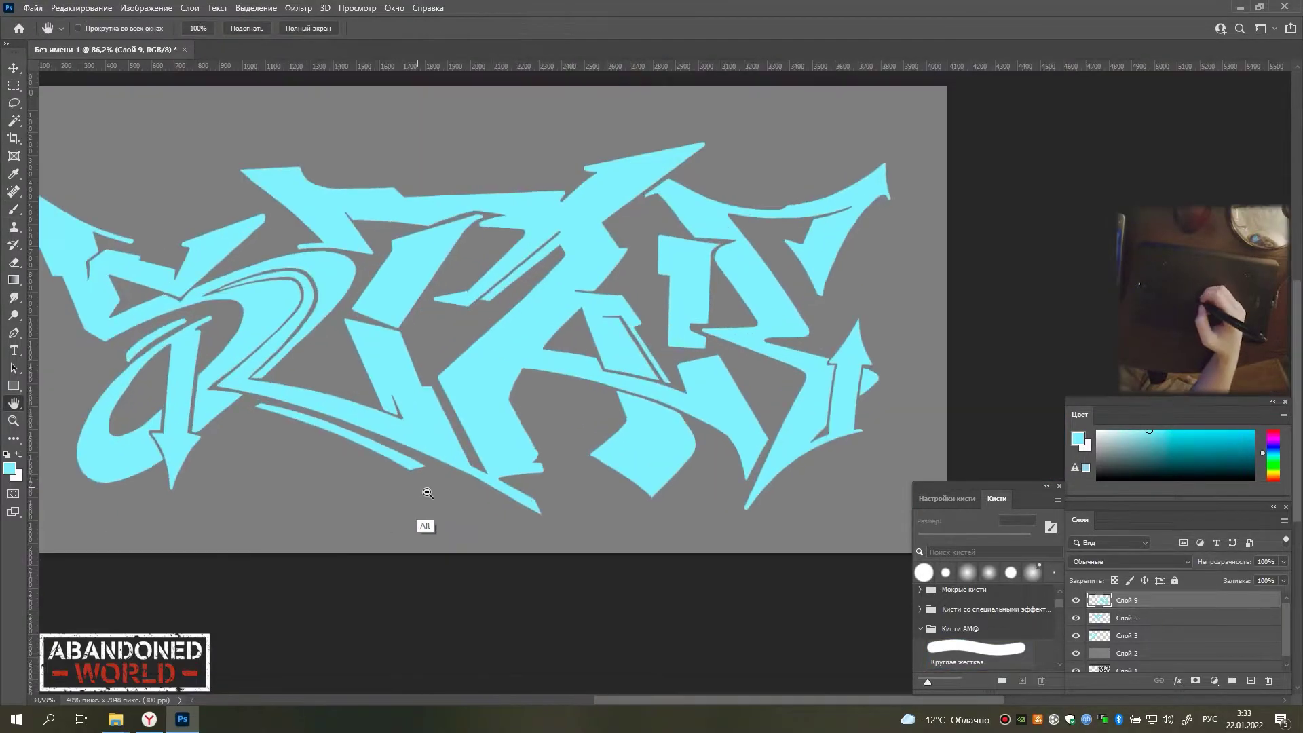
scroll(435, 469, "up", 5)
left_click_drag(550, 451, 507, 401)
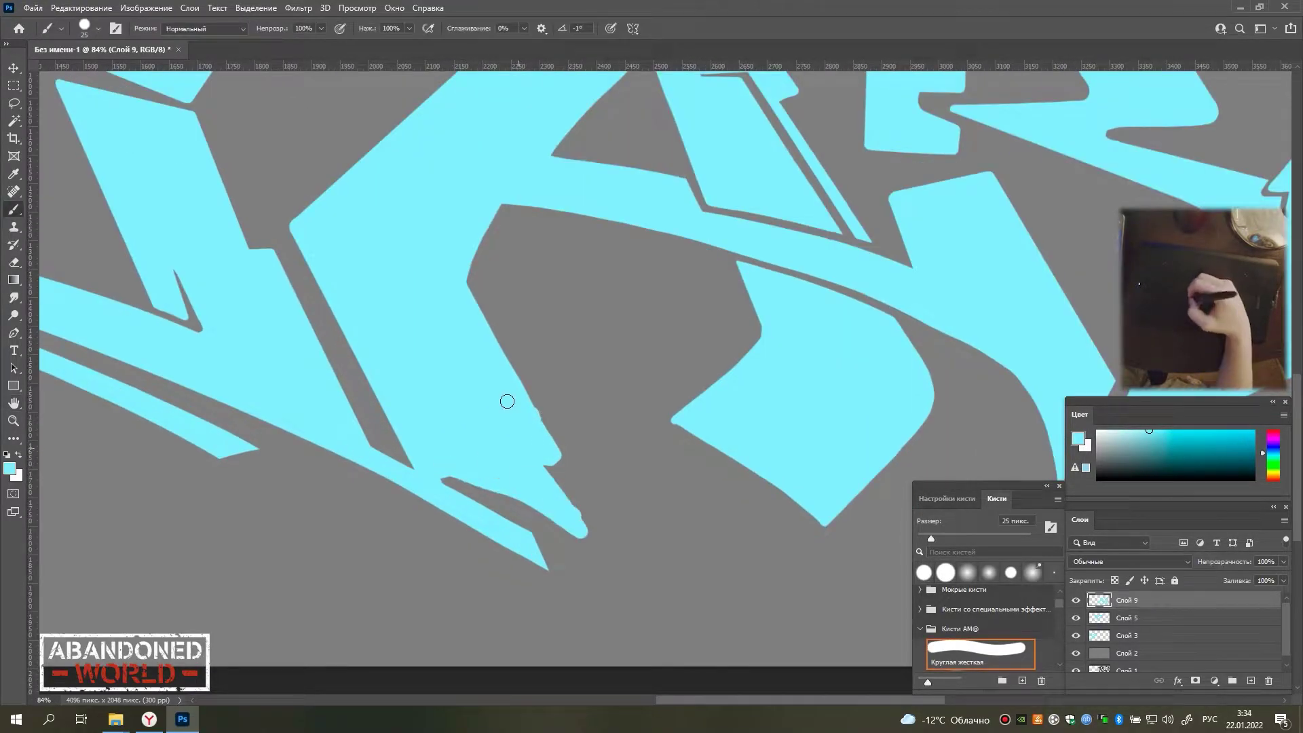
Add a straight cyan stroke along the lower edge, merging it into the neighbouring leg.
left_click(607, 546, "shift")
scroll(571, 436, "up", 3)
scroll(373, 489, "up", 3)
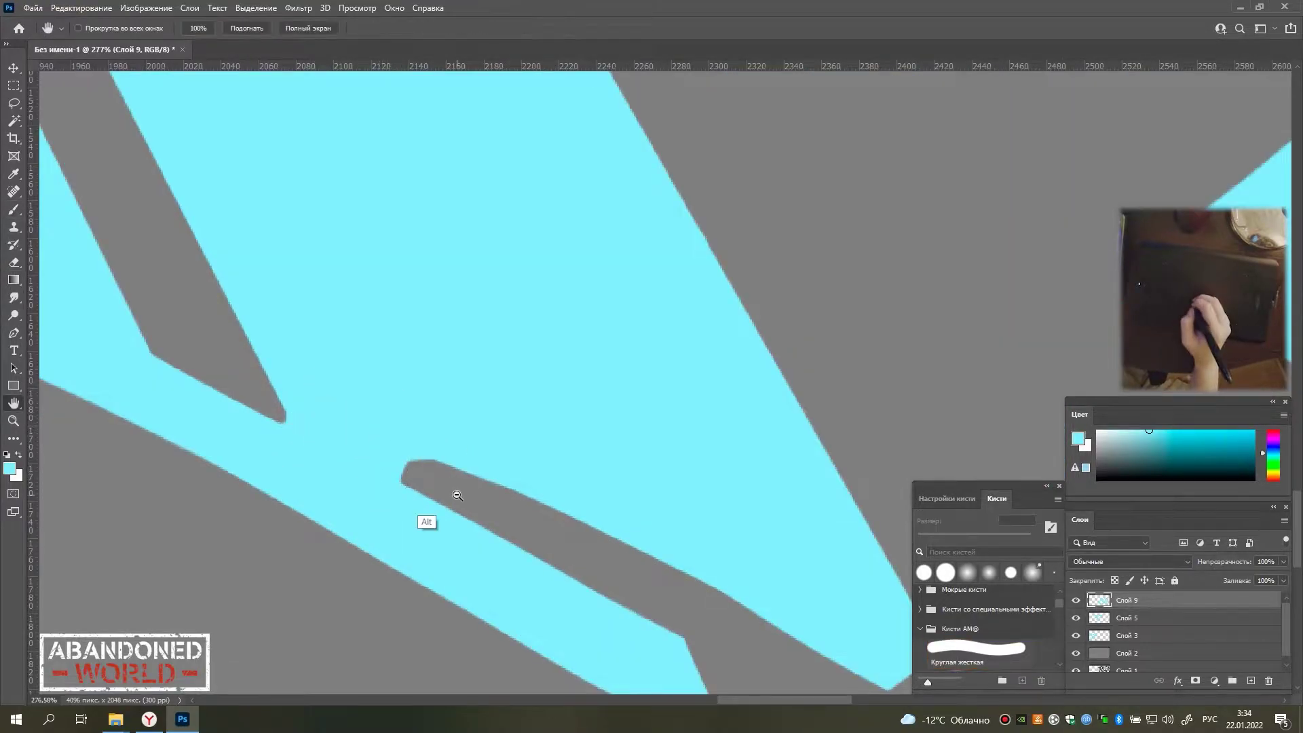
scroll(457, 497, "down", 5)
scroll(509, 523, "up", 3)
key("e")
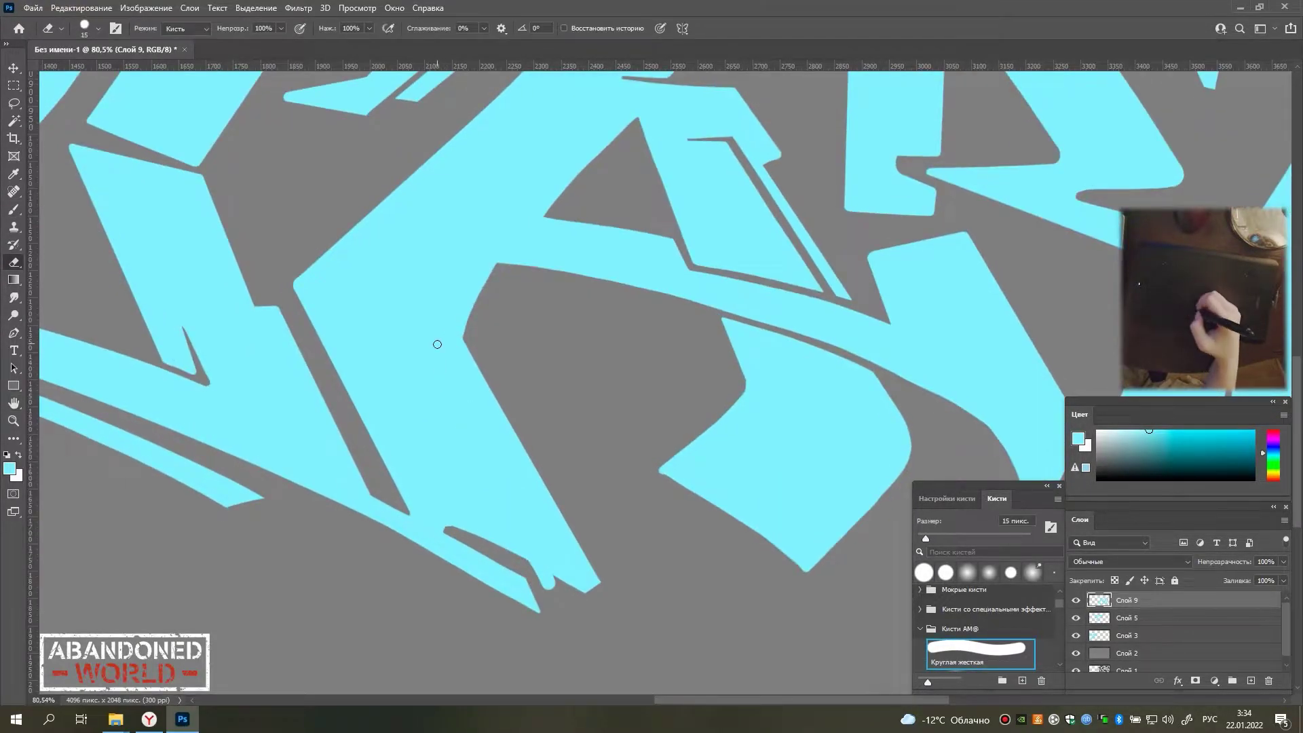
key("b")
scroll(453, 399, "up", 3)
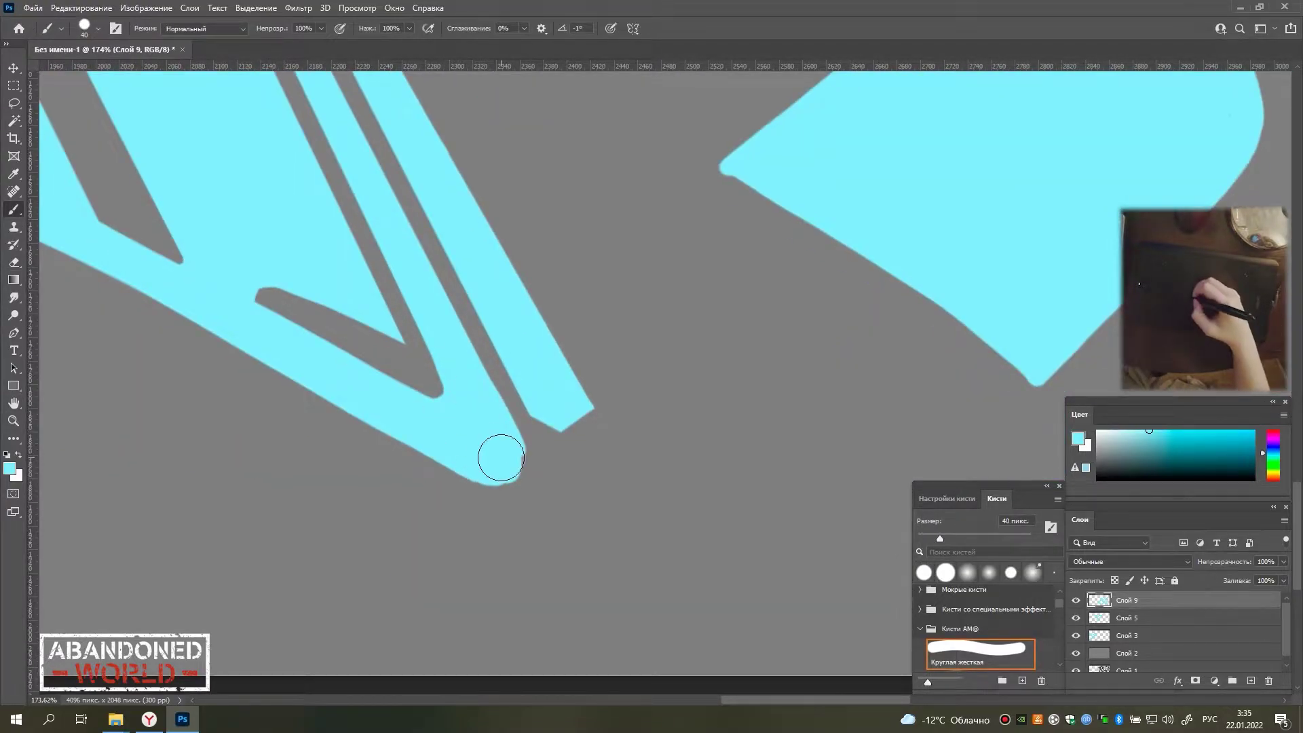
Erase a thin gap across the stroke tip and carve a second curved groove parallel to the first.
left_click_drag(541, 280, 542, 420)
key("e")
left_click_drag(448, 567, 533, 610)
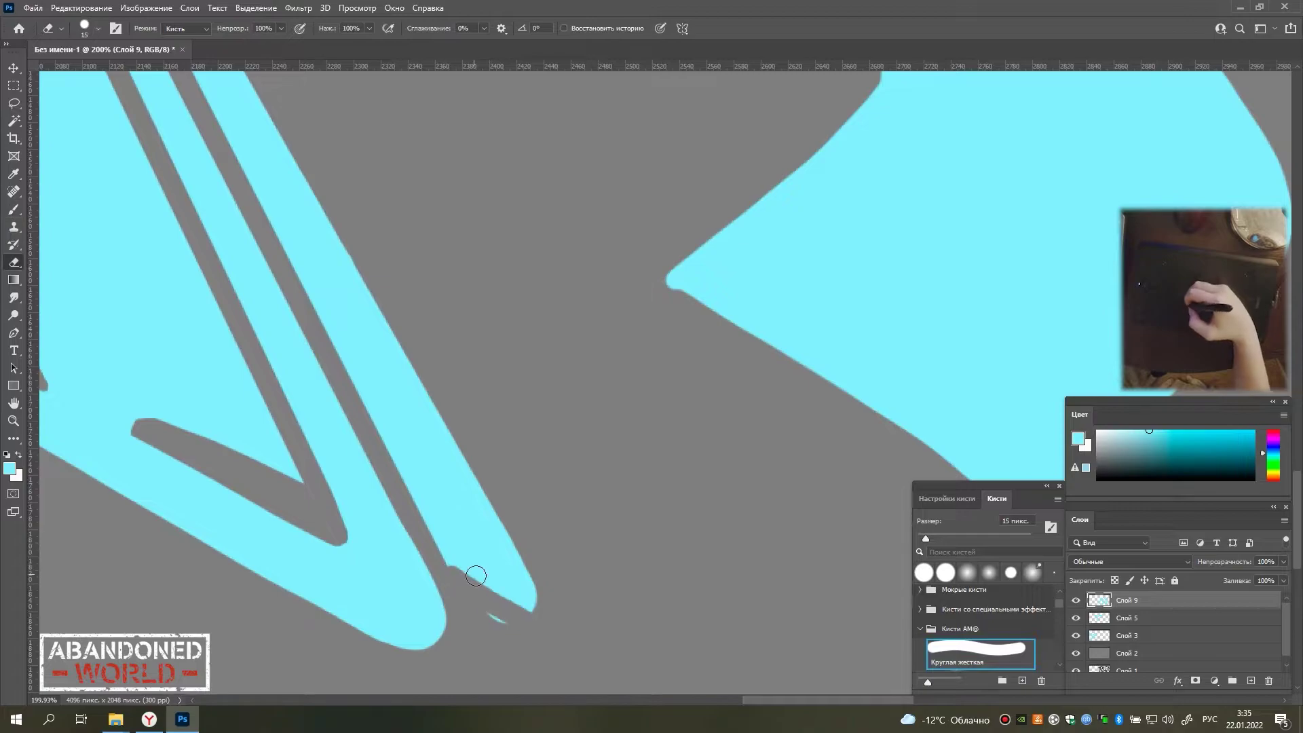
scroll(457, 576, "down", 5)
scroll(527, 408, "up", 3)
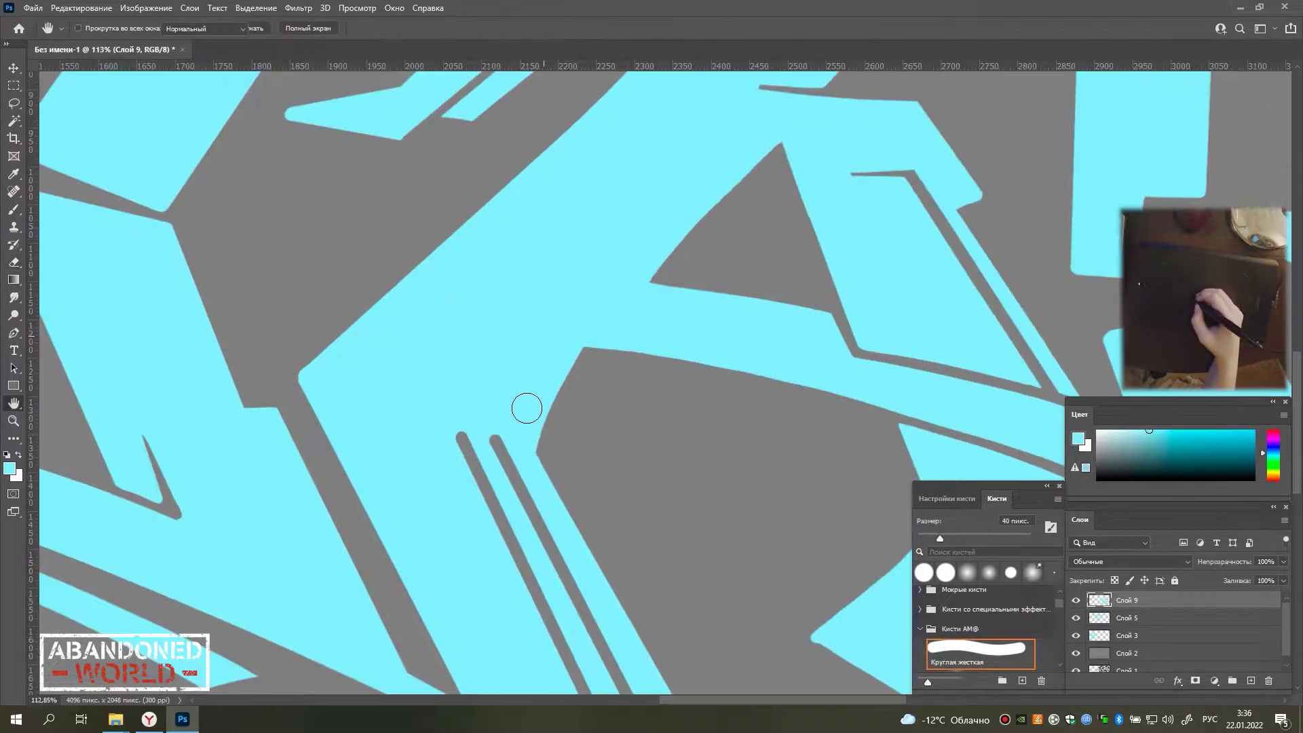
left_click_drag(465, 437, 630, 221)
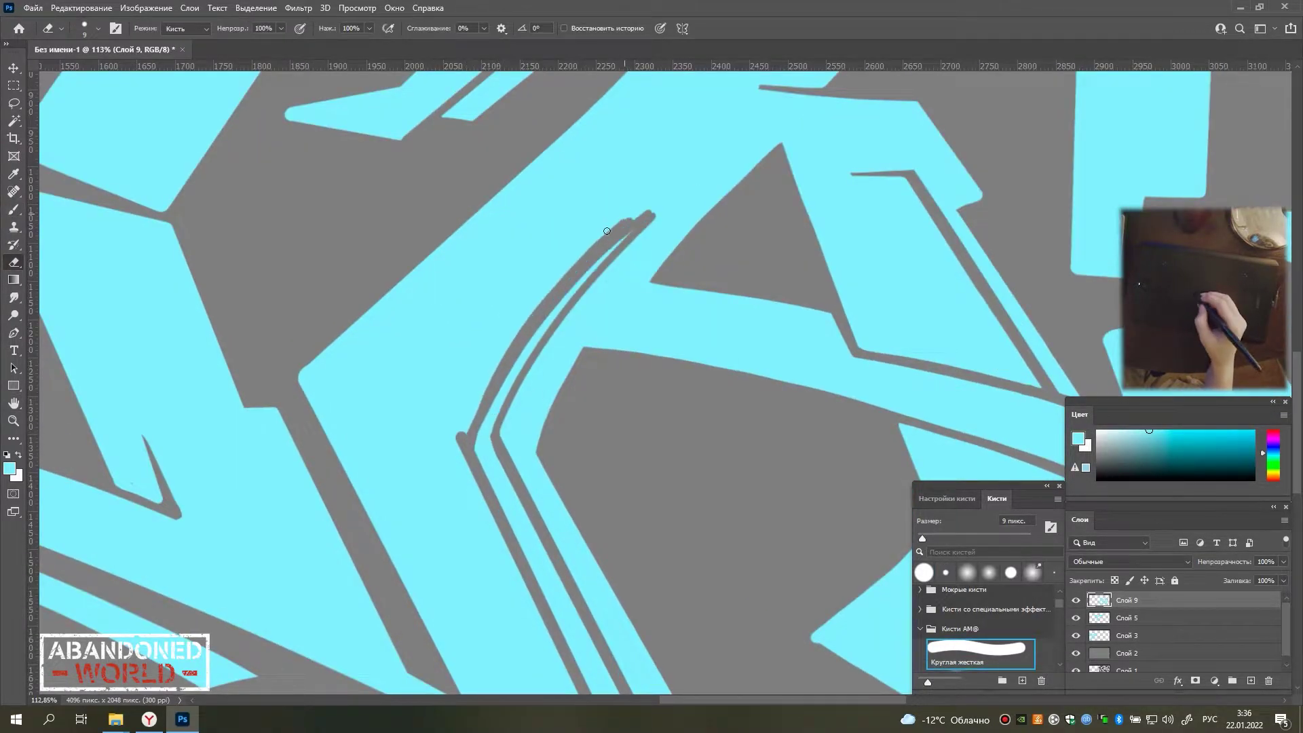
scroll(615, 249, "up", 1)
scroll(466, 394, "down", 3)
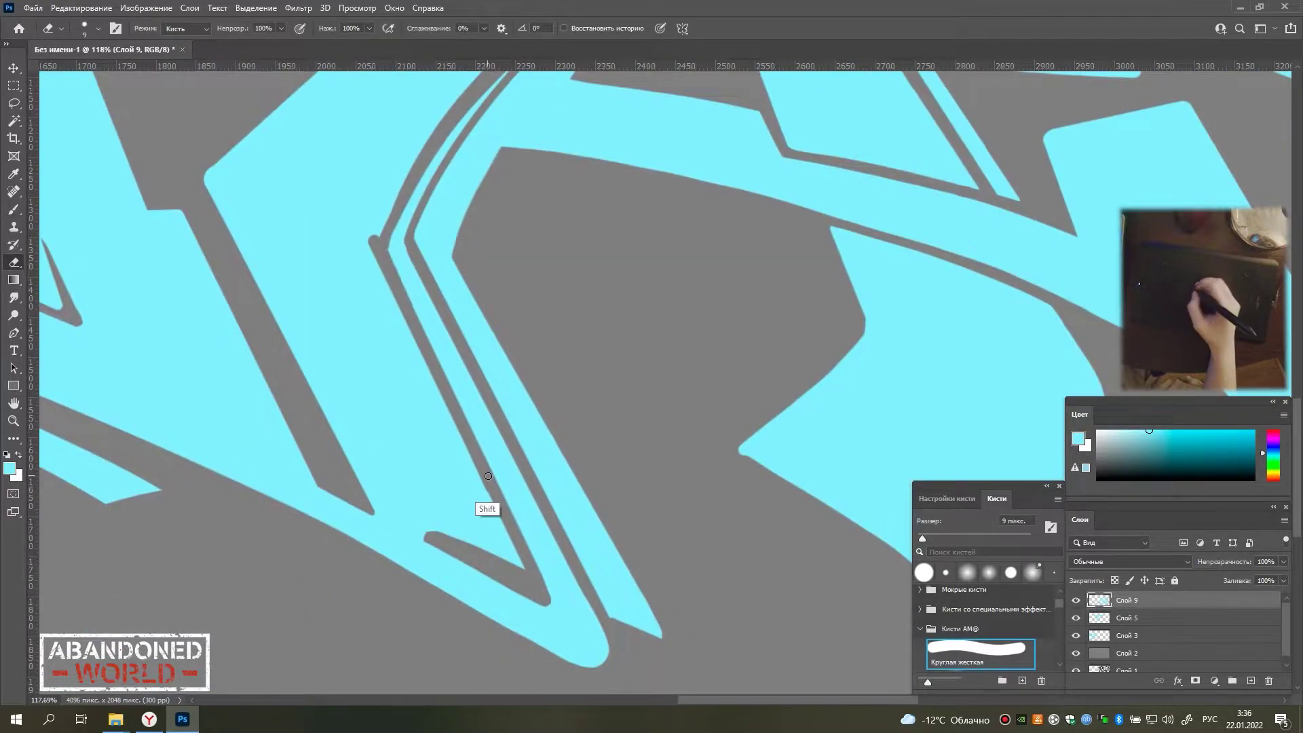
scroll(489, 476, "up", 3)
key("b")
Repaint the lower-left lines in cyan between the two grooves and erase part of the thin strip.
left_click_drag(210, 495, 279, 294)
scroll(279, 294, "down", 3)
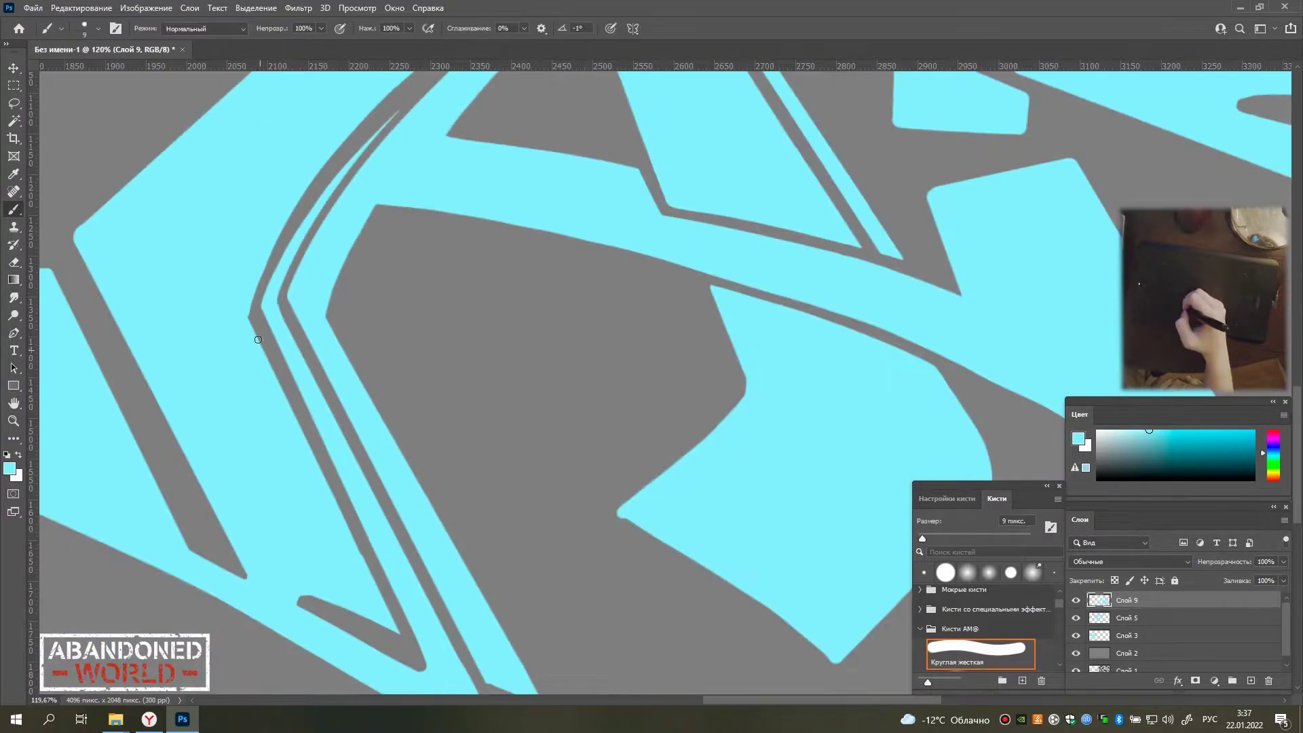
scroll(340, 591, "up", 4)
left_click_drag(177, 584, 387, 258)
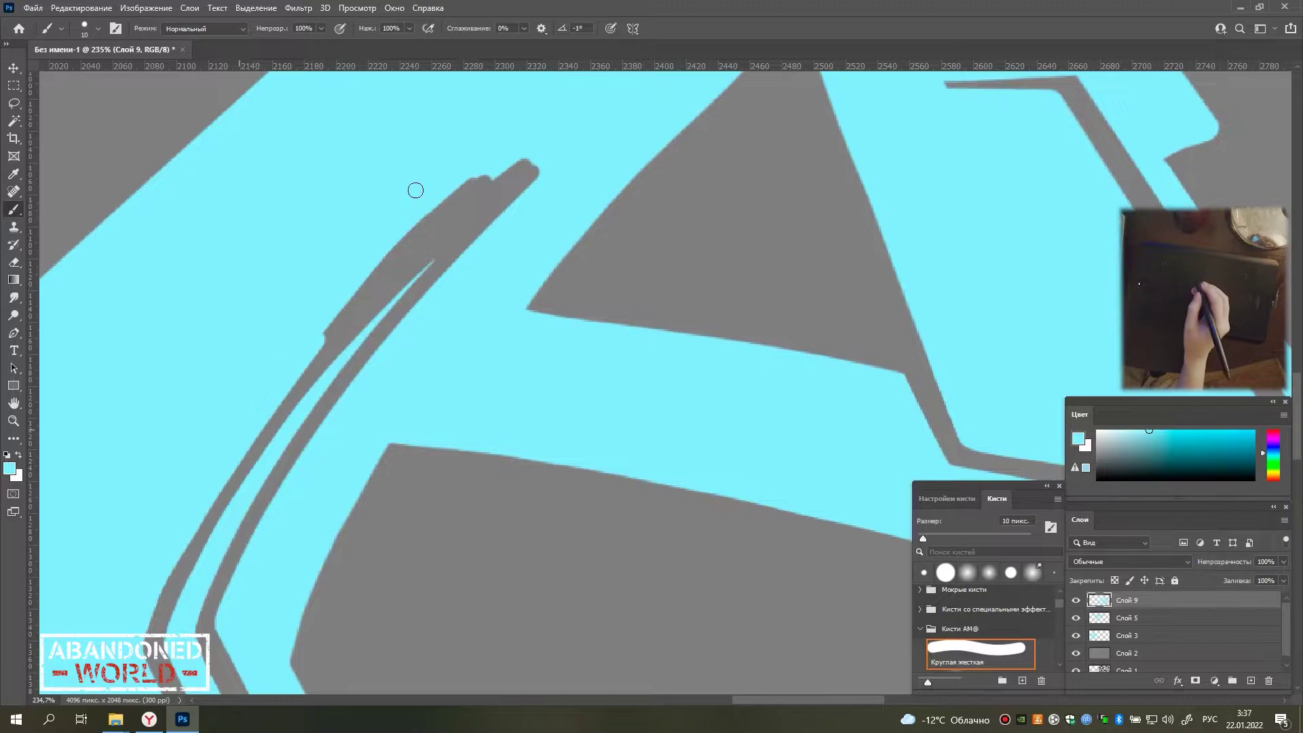
left_click_drag(285, 400, 533, 166)
scroll(434, 309, "down", 5)
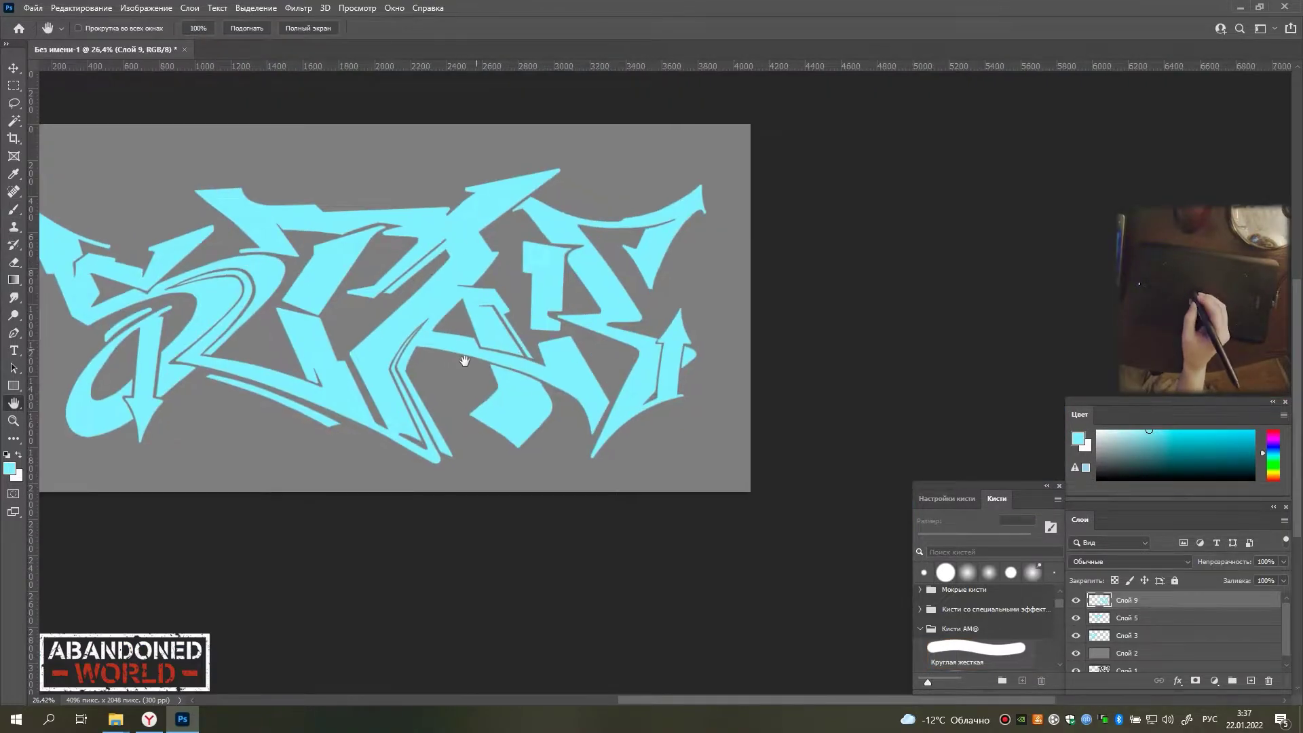
scroll(627, 328, "up", 3)
scroll(627, 328, "up", 2)
scroll(627, 329, "up", 3)
key("e")
mouse_move(248, 451)
left_mouse_down()
mouse_move(344, 431)
mouse_move(244, 448)
left_mouse_up()
Merge the cyan letter layers, Слой 5 and Слой 3, into one layer.
key("b")
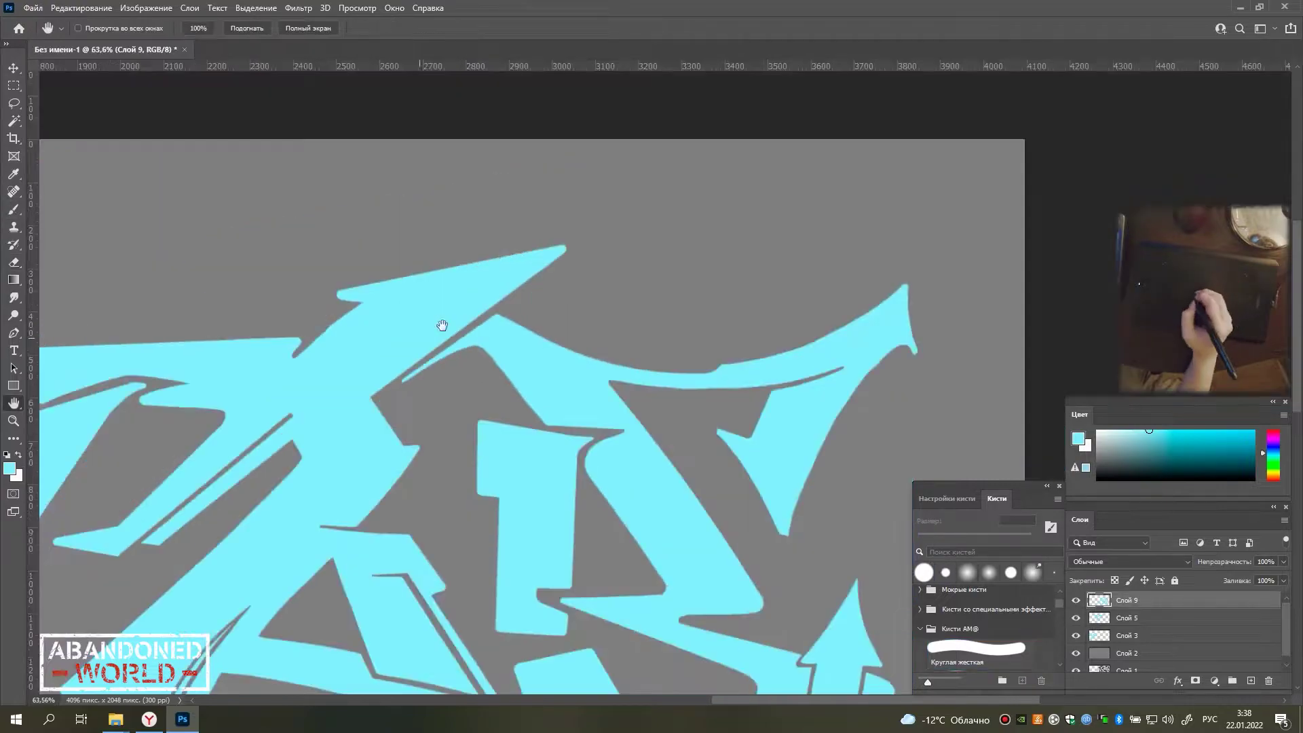
scroll(439, 328, "down", 5)
scroll(408, 358, "up", 1)
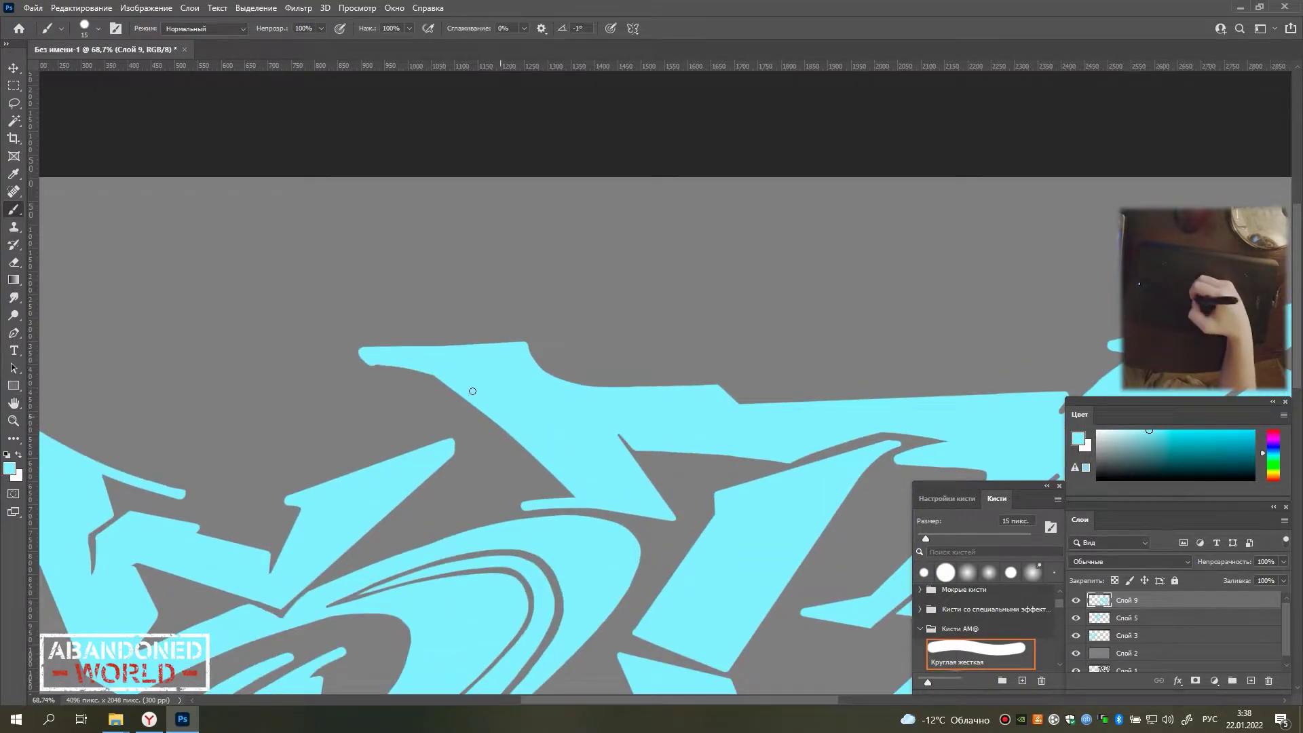
key("e")
key("alt+bracketleft")
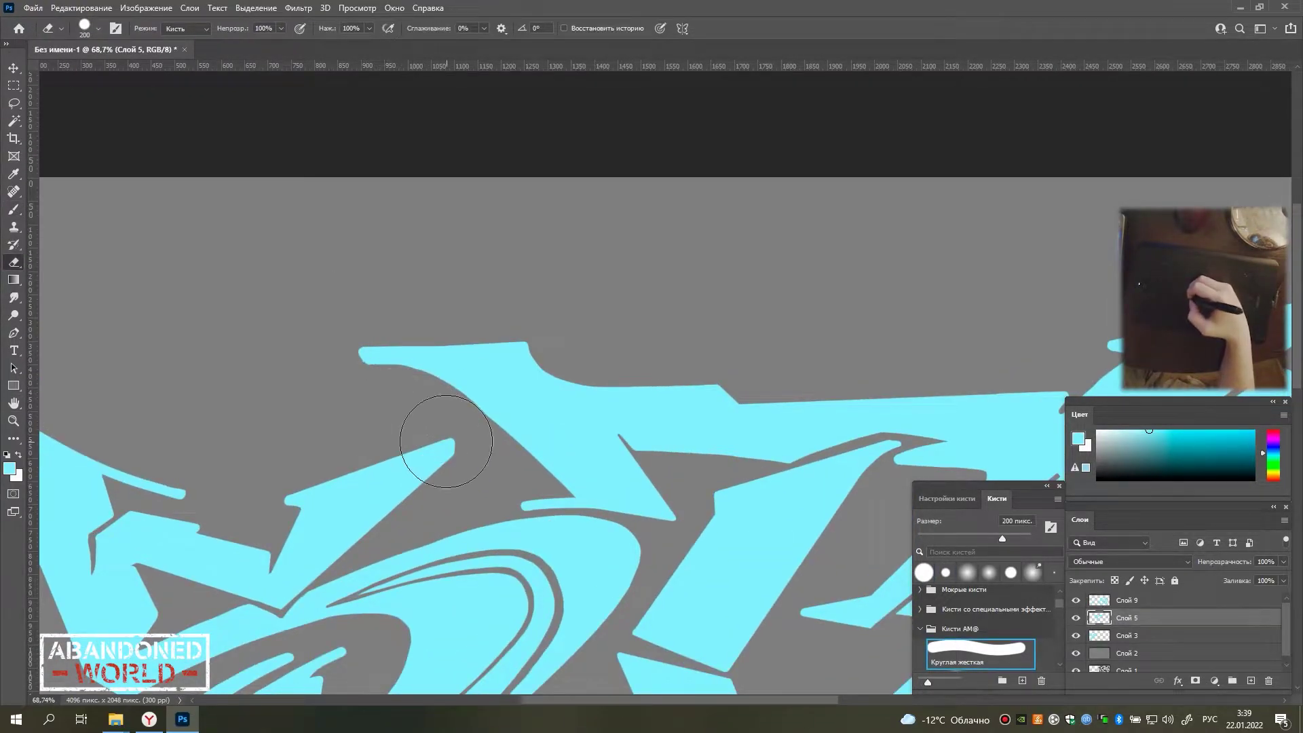
left_click(1127, 601, "shift")
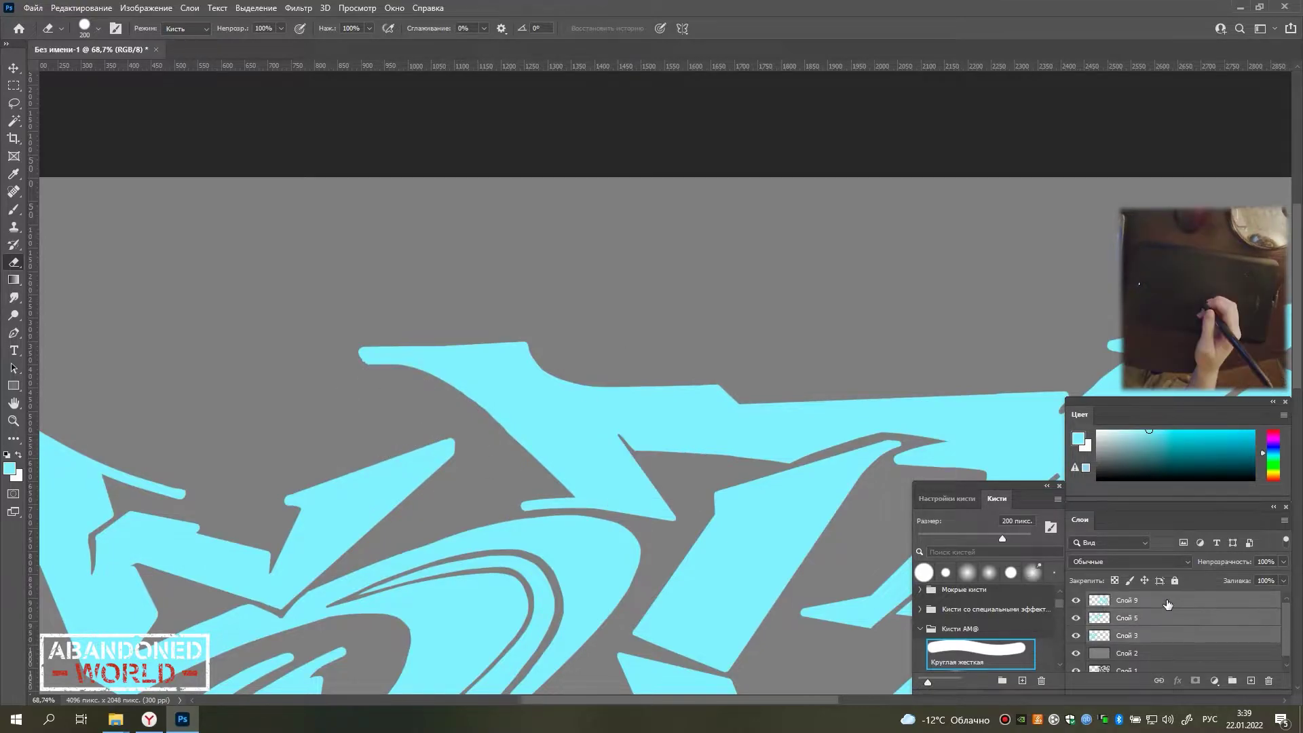
left_click(1127, 635, "ctrl")
key("ctrl+e")
Erase the lower edge of the cyan shape along a curve.
scroll(713, 364, "up", 3)
key("b")
key("e")
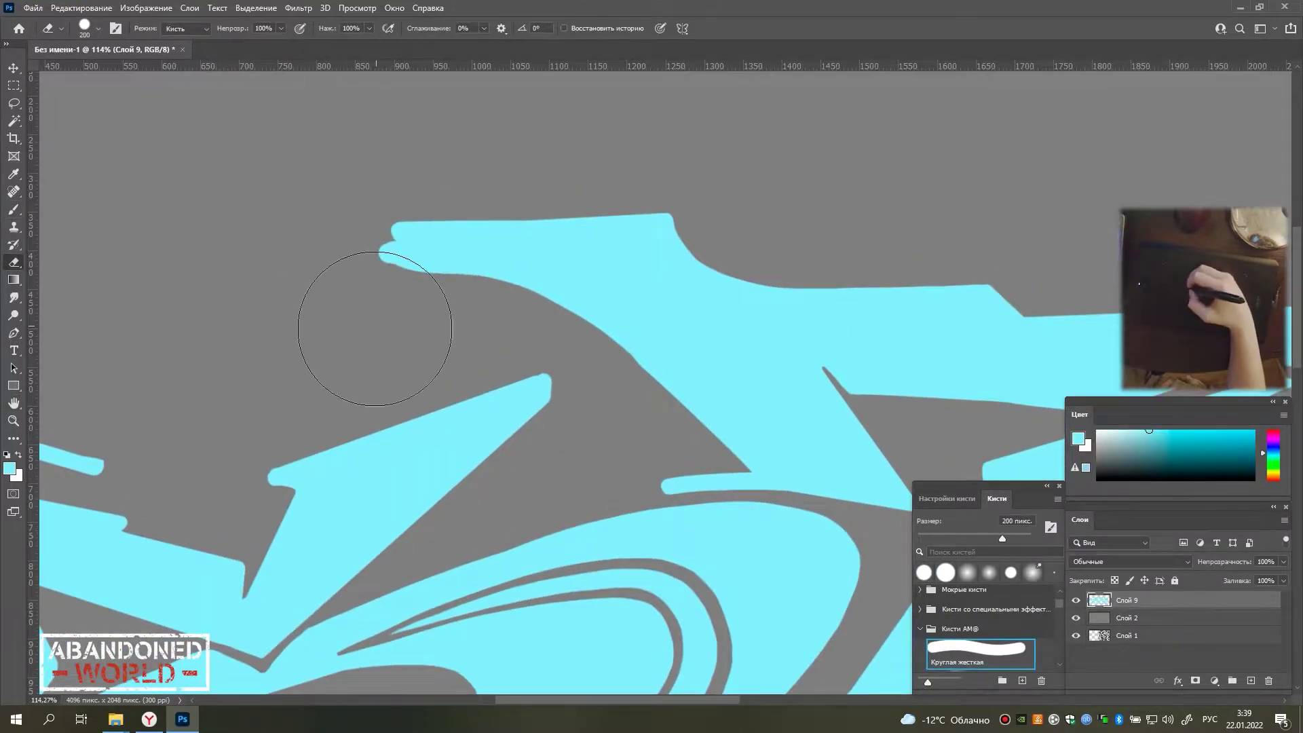
left_click_drag(378, 324, 679, 408)
key("b")
key("e")
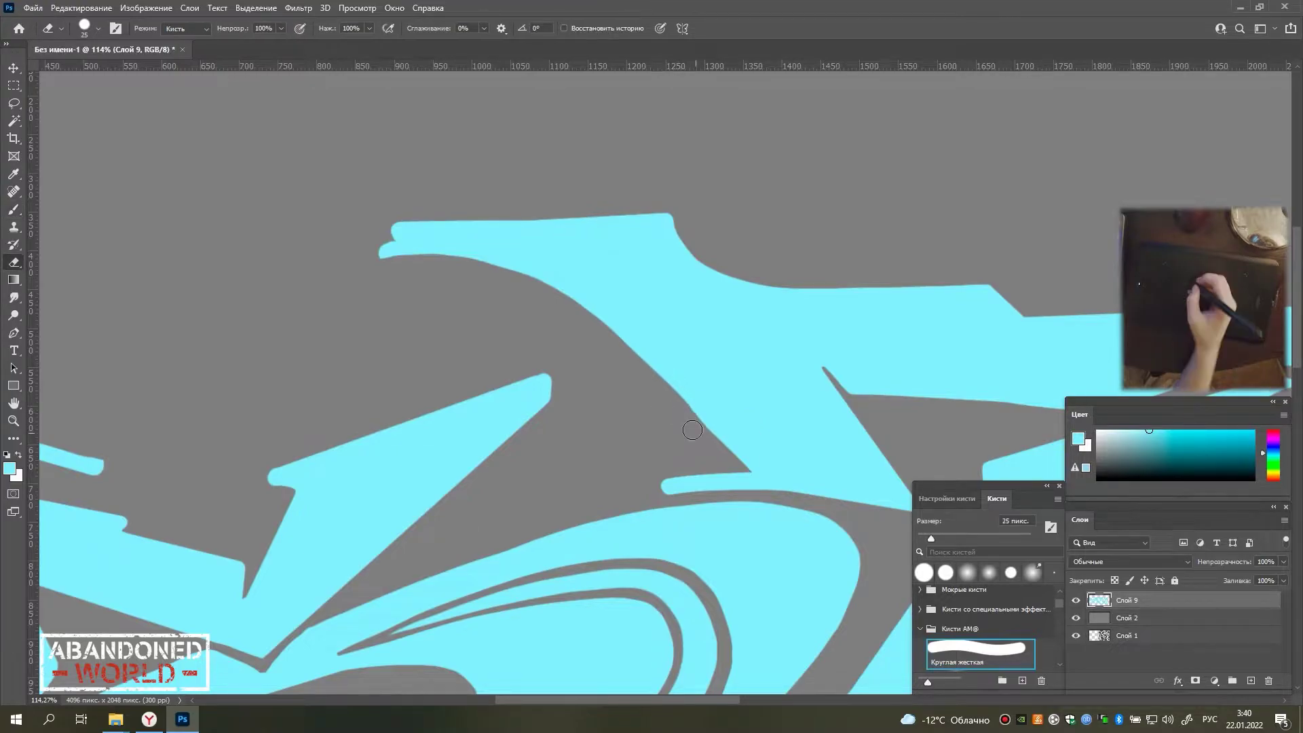
scroll(442, 294, "down", 5)
Warp the lettering, pulling its top left and top right corners upward.
key("ctrl+t")
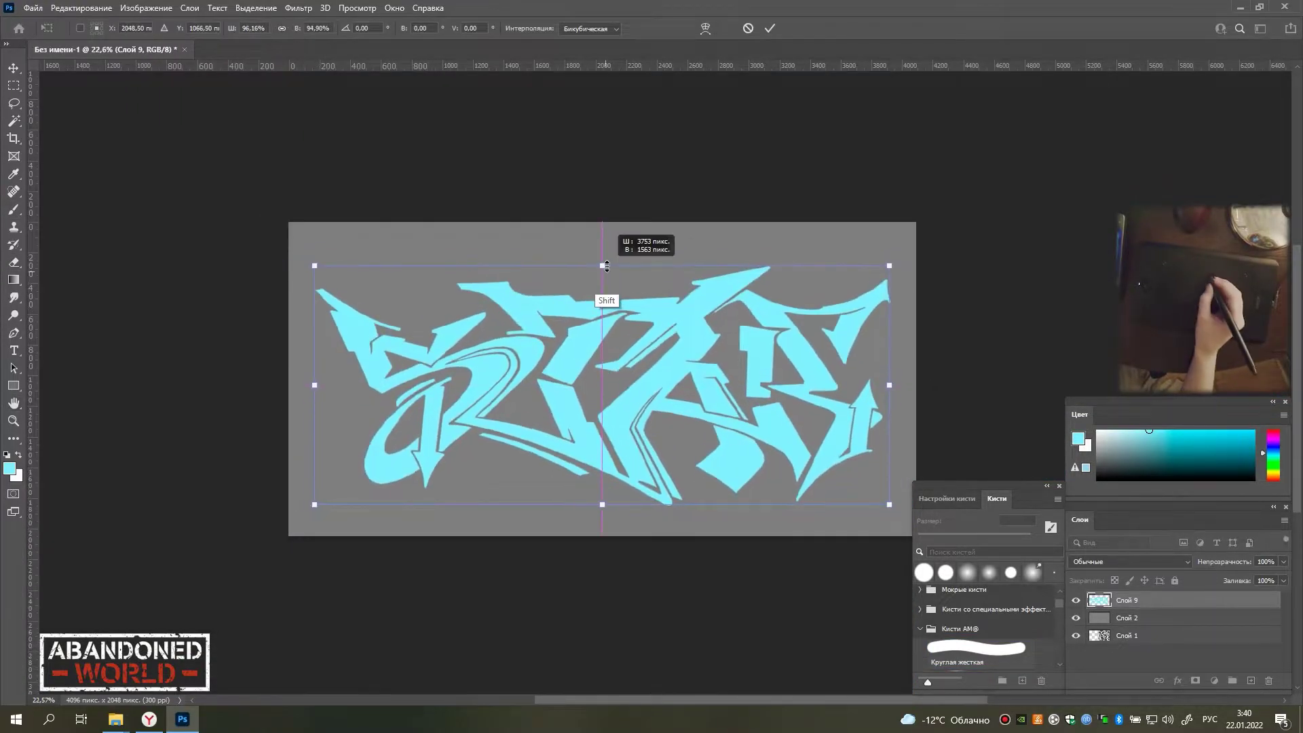
left_click_drag(678, 309, 684, 316)
left_click(706, 28)
left_click_drag(308, 339, 308, 327)
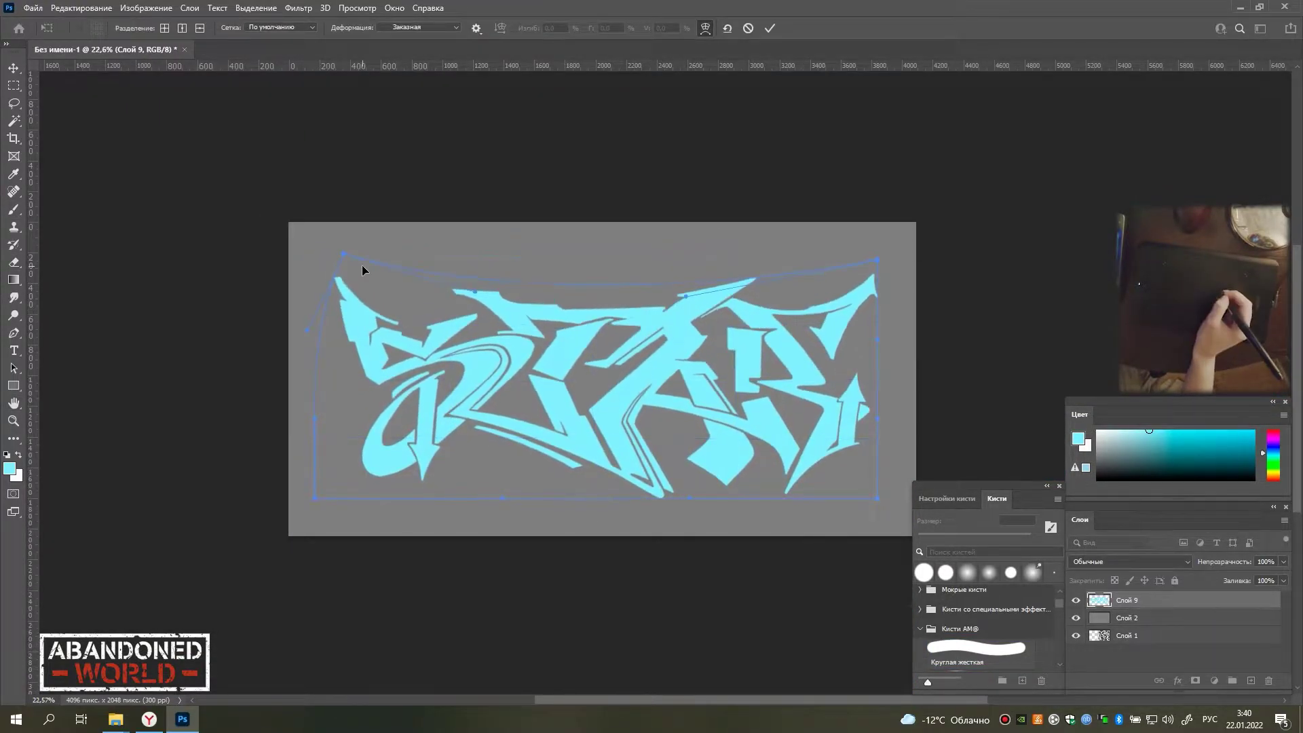
left_click_drag(602, 299, 603, 426)
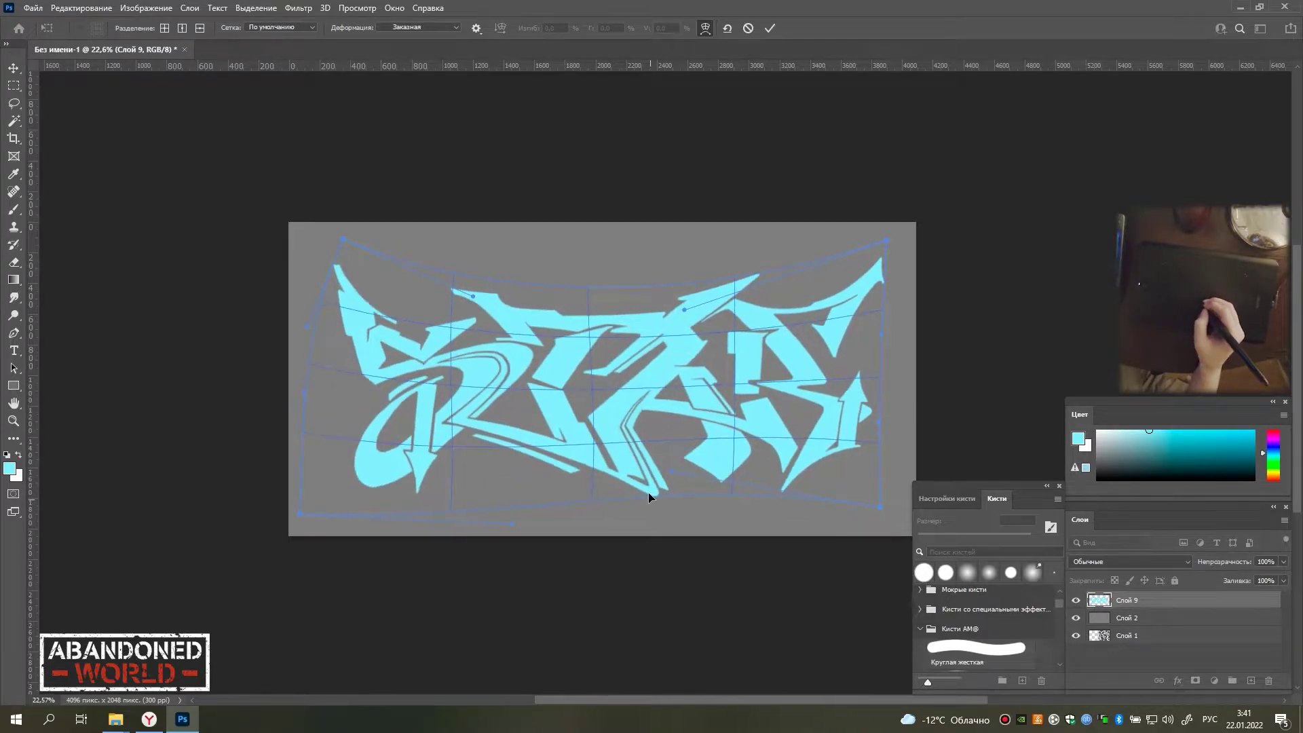
key("Return")
Duplicate the lettering layer and set its Lightness to -100 to make it black.
key("h")
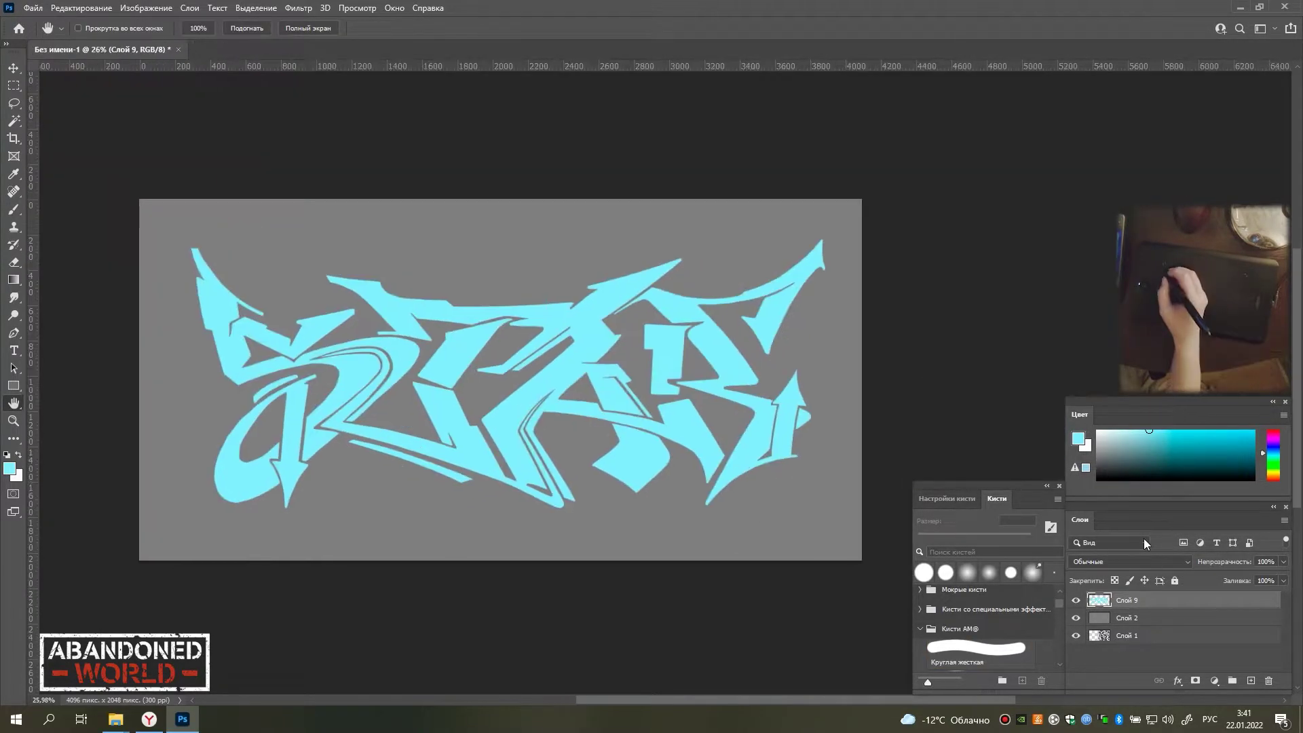
key("ctrl+j")
left_click(150, 8)
left_click(380, 113)
left_click_drag(361, 340, 305, 340)
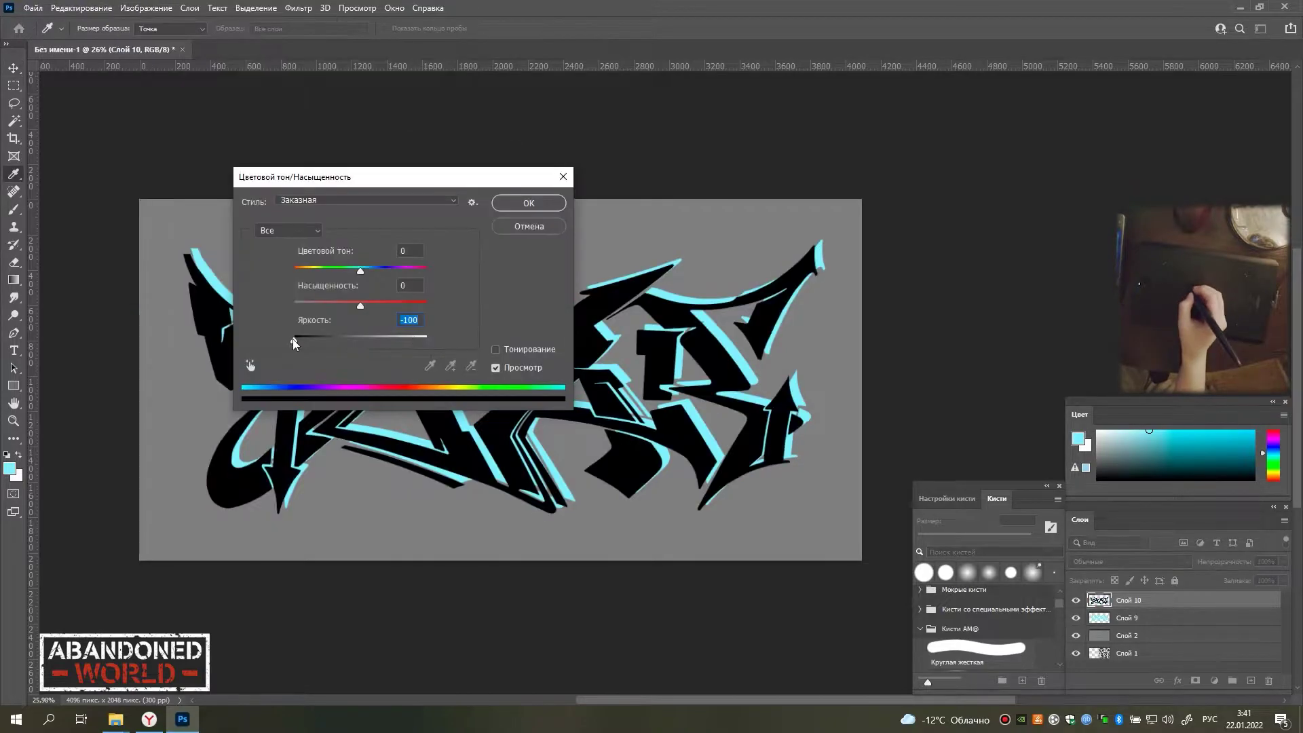
left_click_drag(361, 271, 344, 275)
key("Return")
Put the black copy above the cyan and offset the cyan lettering up-left.
key("v")
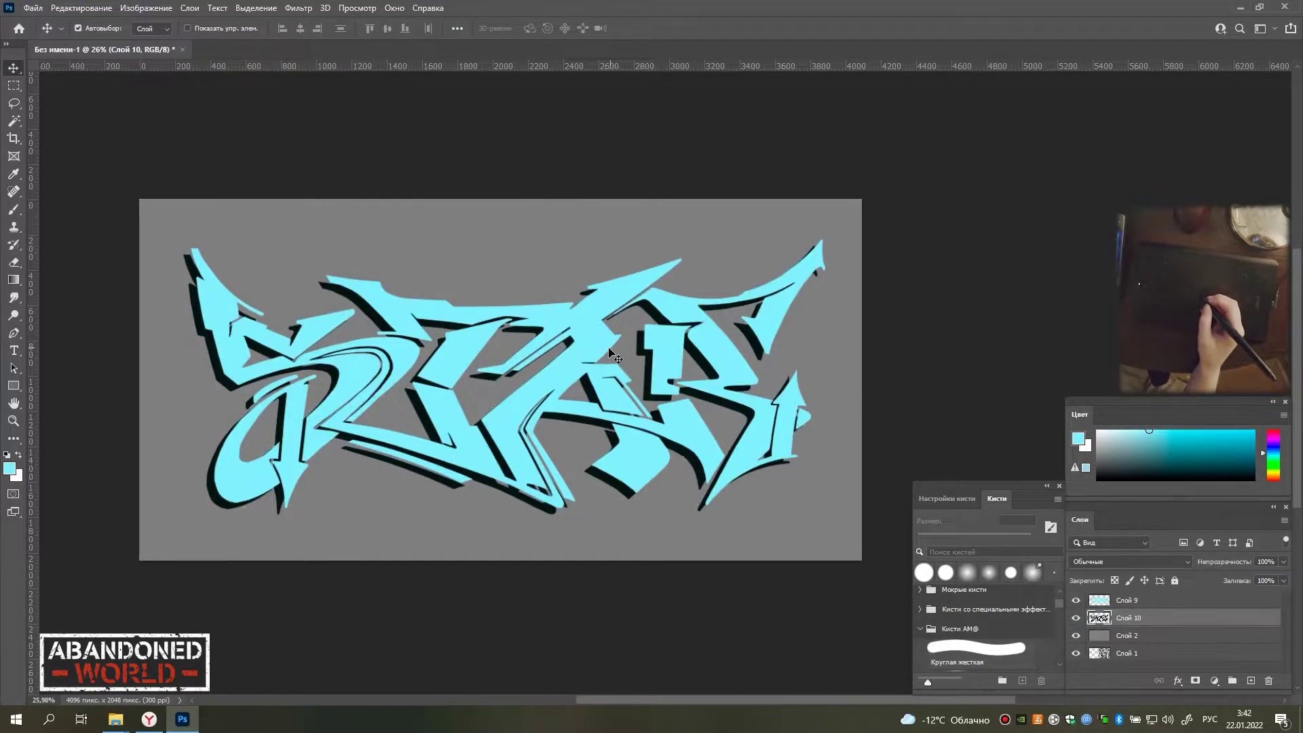
left_click_drag(823, 377, 687, 329)
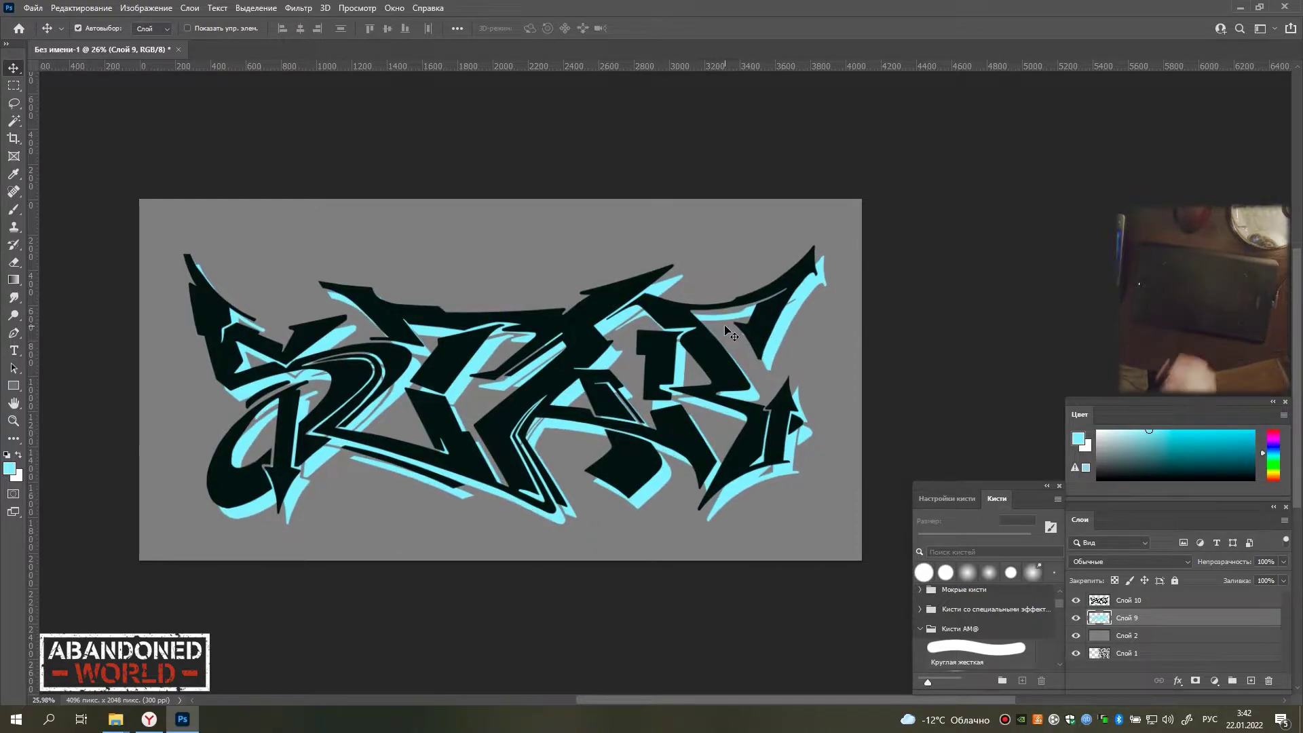
left_click_drag(625, 283, 600, 304)
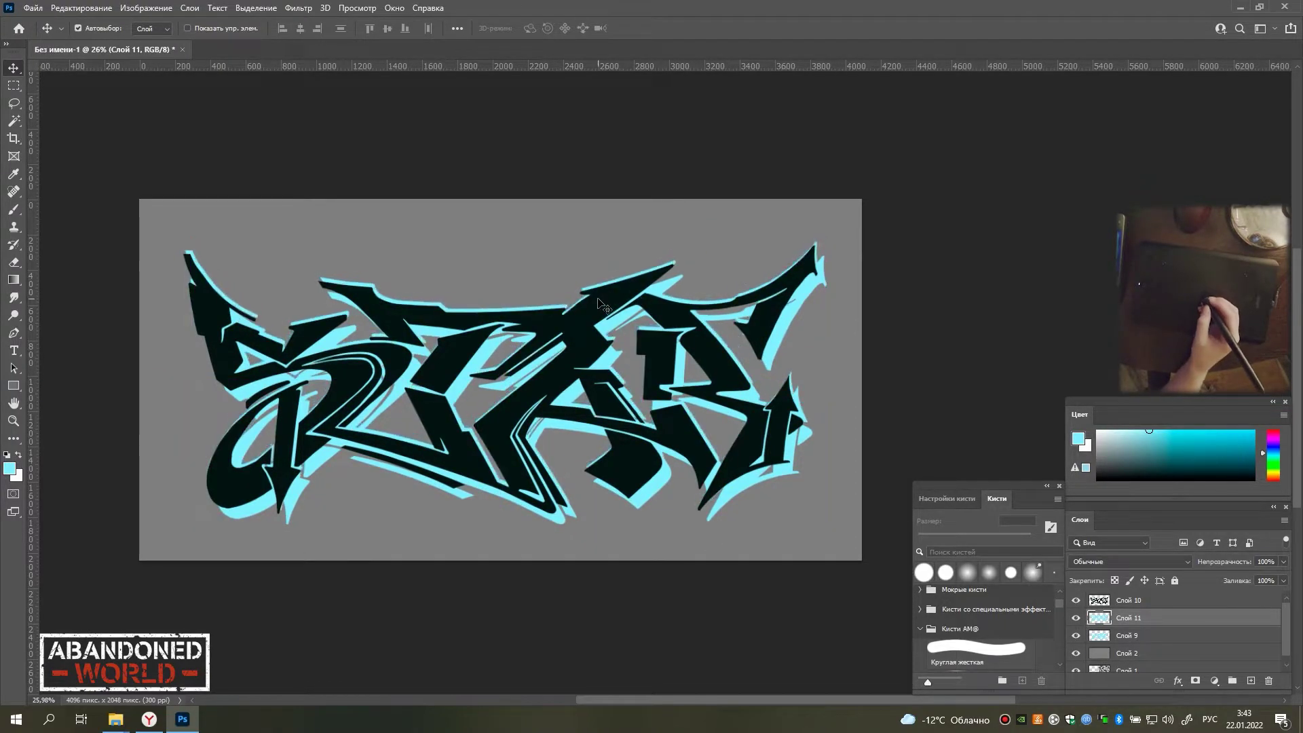
Merge the cyan lettering into the new layer and survey the outline up close.
key("ctrl+e")
key("b")
scroll(513, 530, "up", 5)
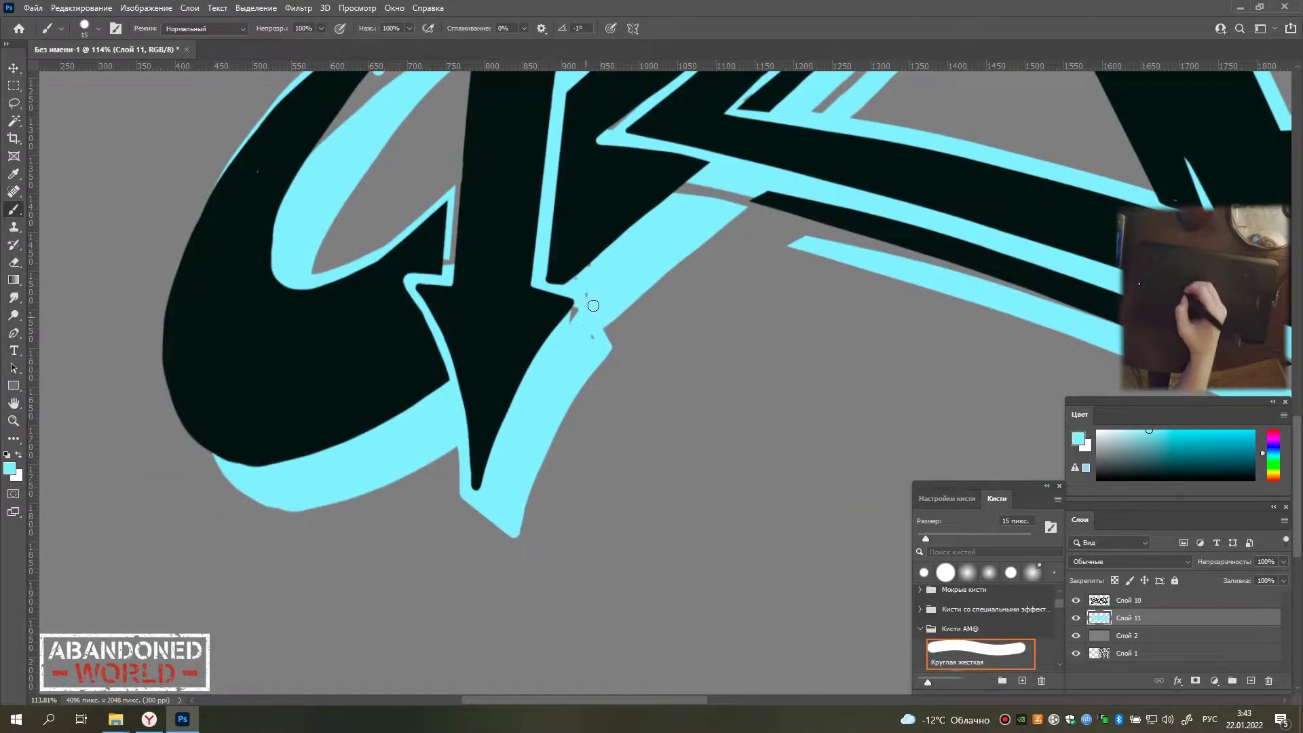
left_click_drag(168, 376, 193, 246)
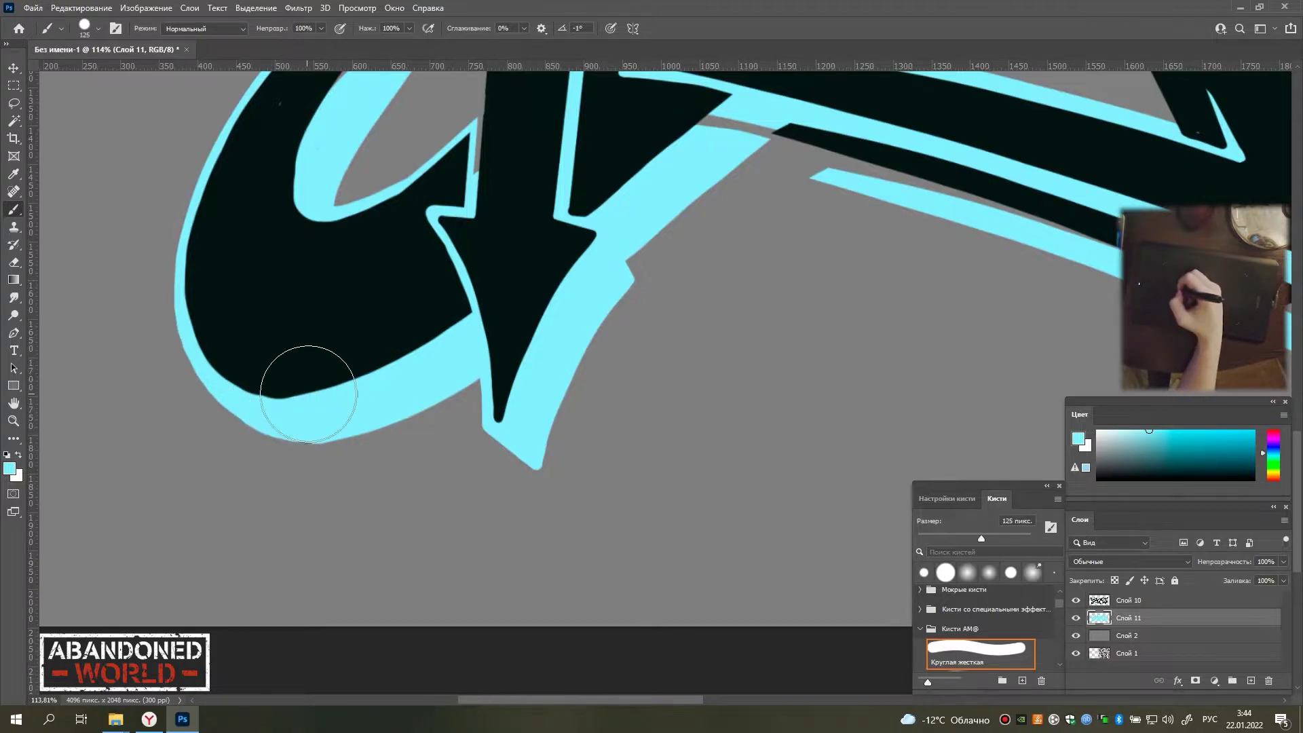
key("e")
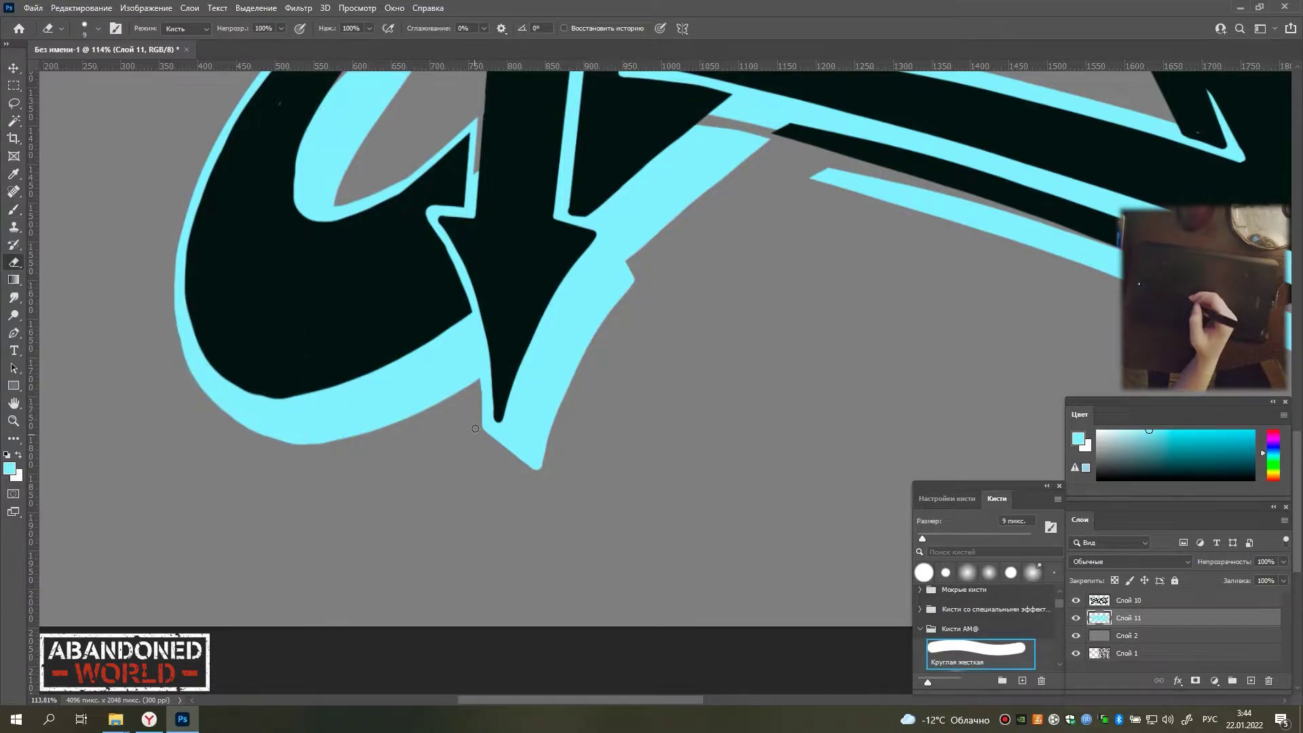
key("b")
left_click_drag(419, 268, 376, 451)
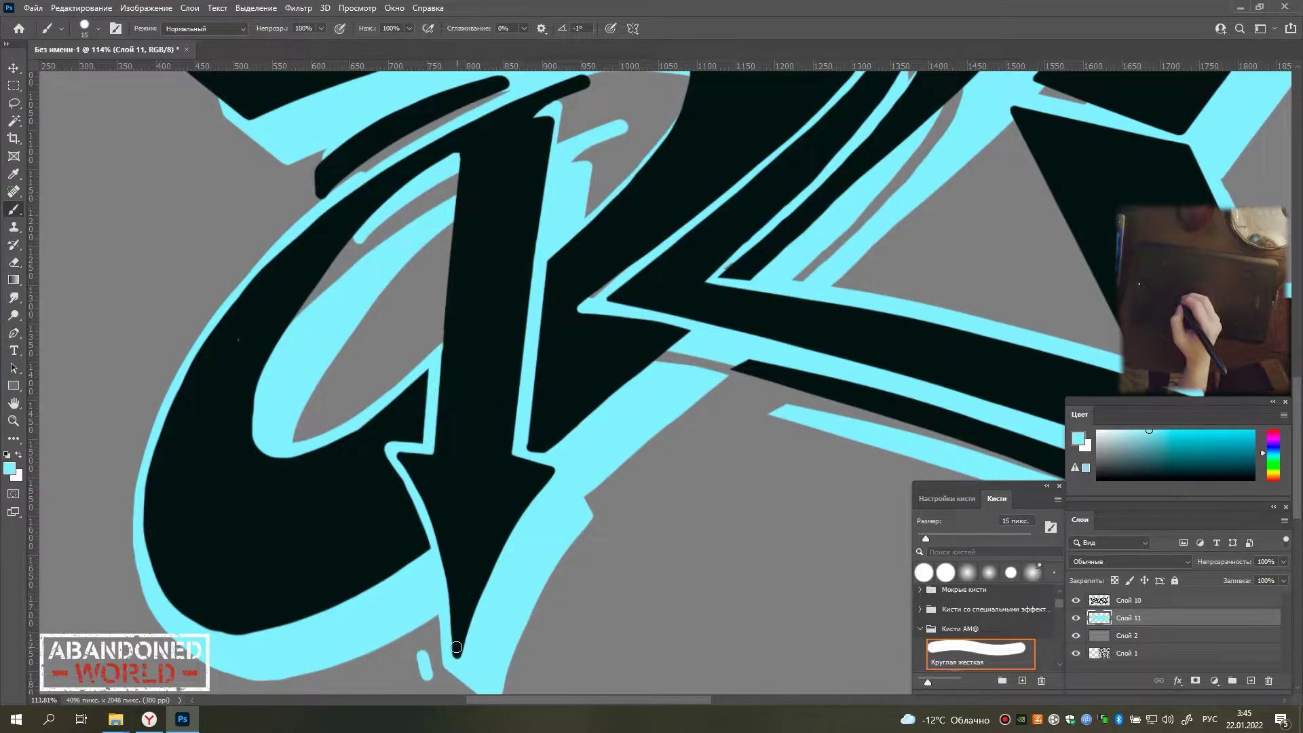
left_click_drag(324, 150, 306, 283)
left_click_drag(641, 179, 569, 221)
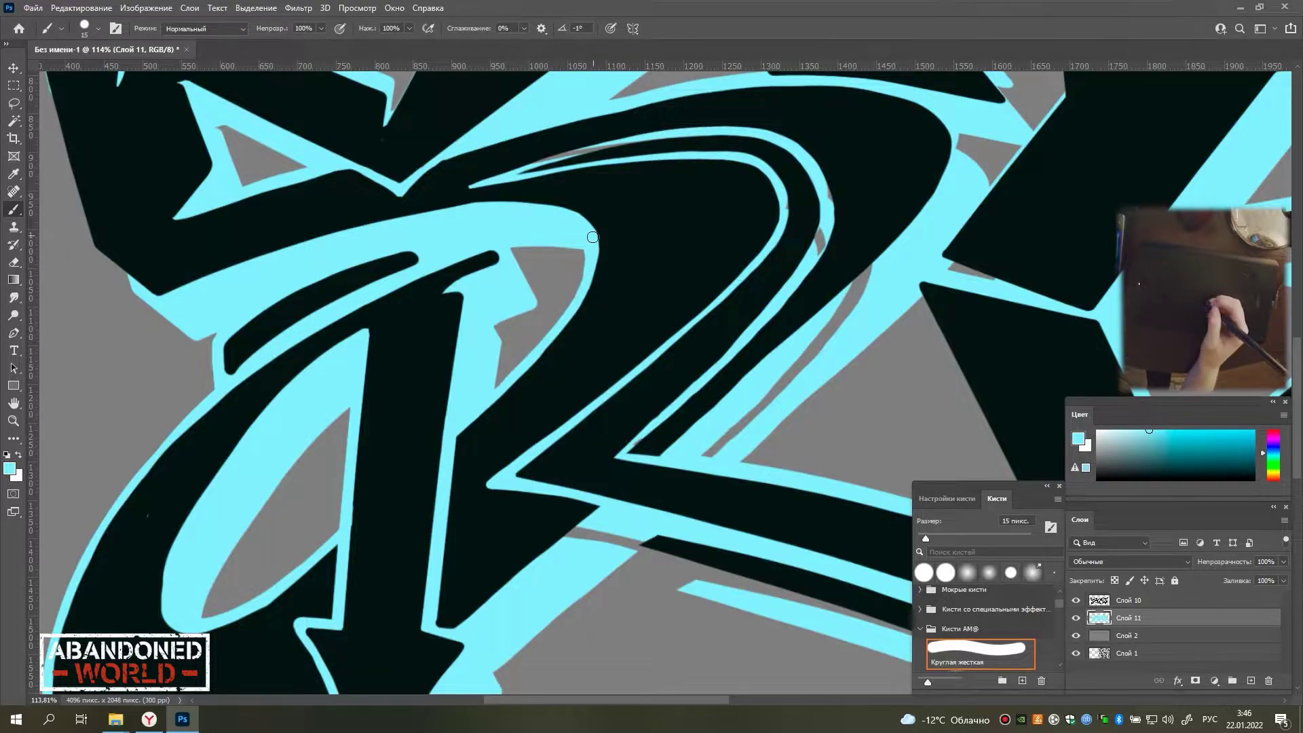
mouse_move(92, 253)
left_mouse_down()
mouse_move(305, 355)
mouse_move(399, 494)
left_mouse_up()
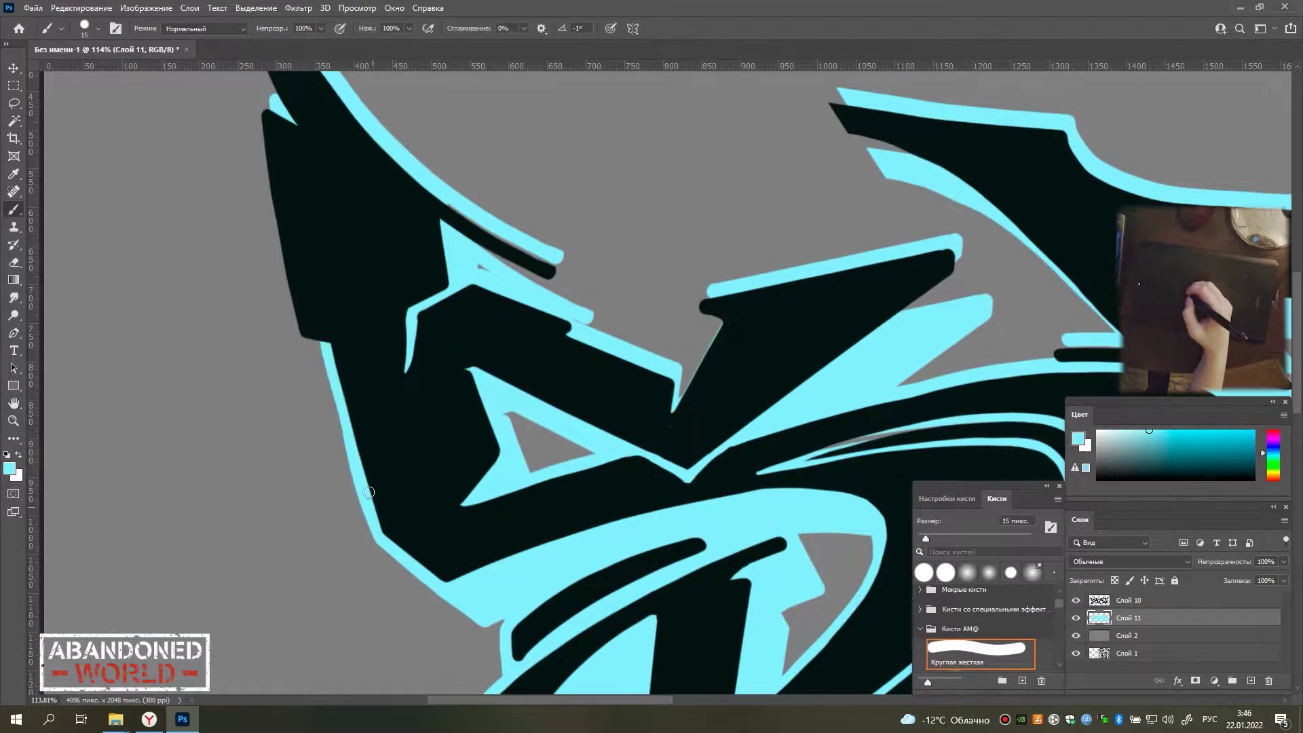
left_click_drag(319, 203, 373, 394)
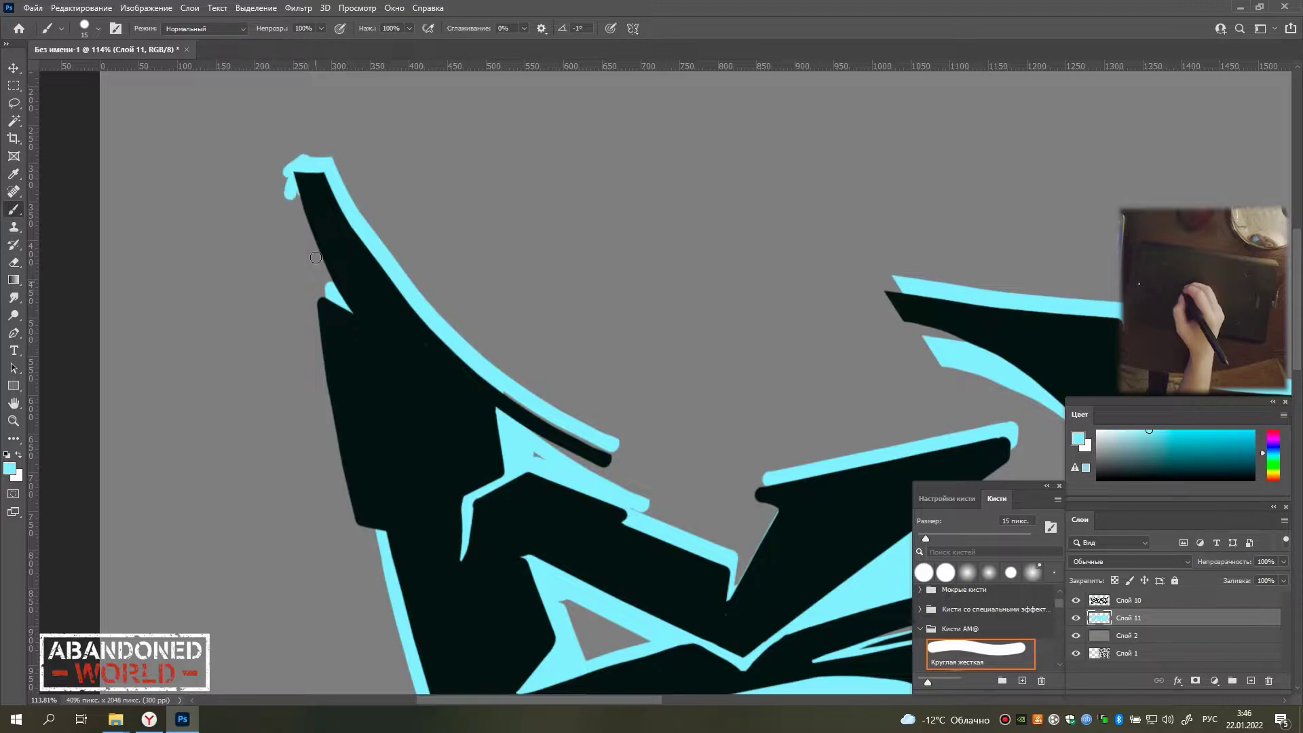
mouse_move(316, 257)
left_mouse_down()
mouse_move(316, 390)
mouse_move(267, 297)
left_mouse_up()
scroll(328, 234, "up", 3, "alt")
scroll(266, 308, "down", 5)
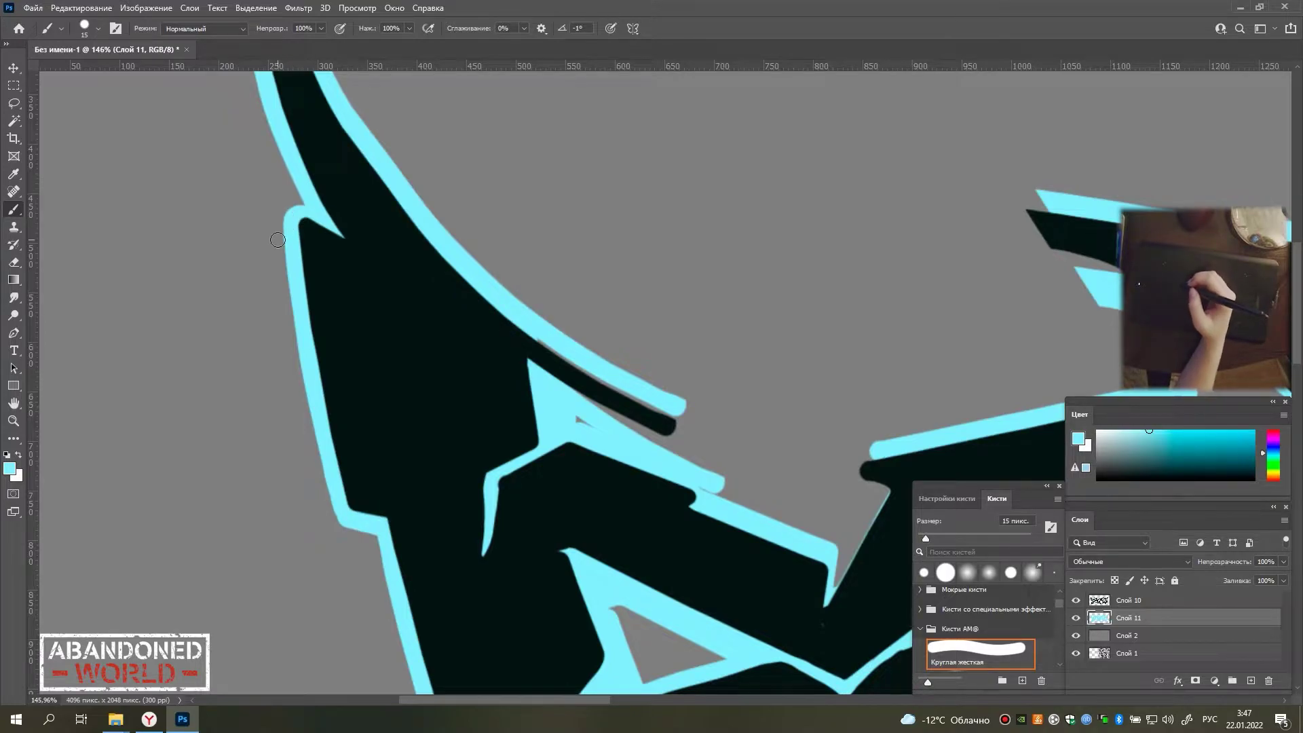
scroll(535, 218, "down", 2)
scroll(536, 218, "right", 2)
Paint cyan along a letter's outline edge and its lower stroke end.
key("e")
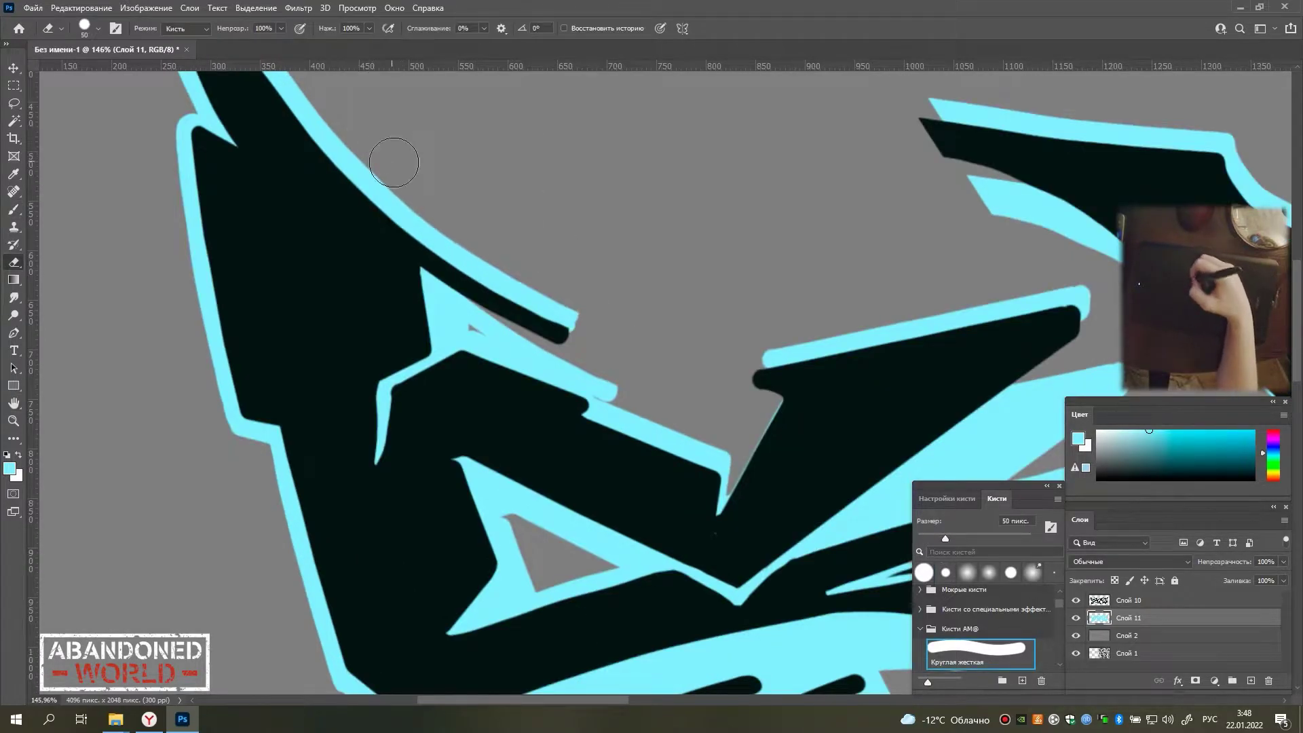
key("b")
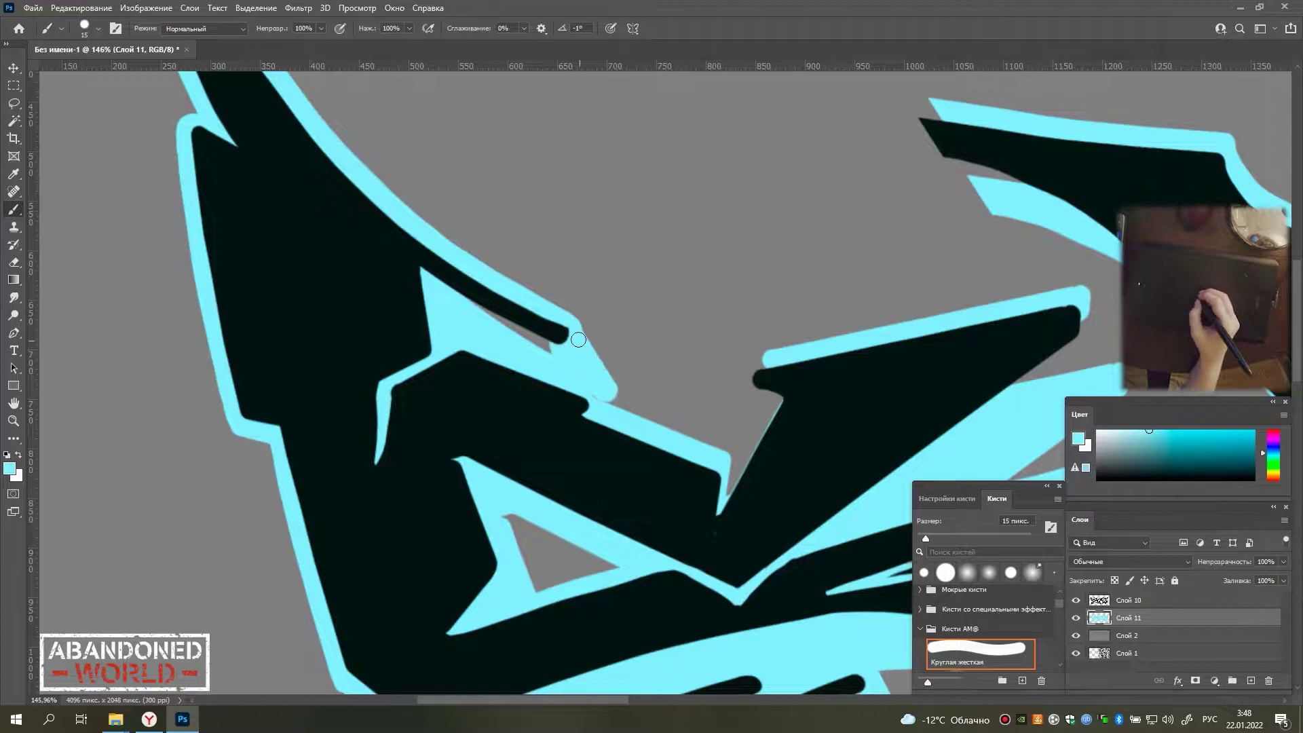
scroll(601, 399, "down", 3)
scroll(601, 399, "right", 5)
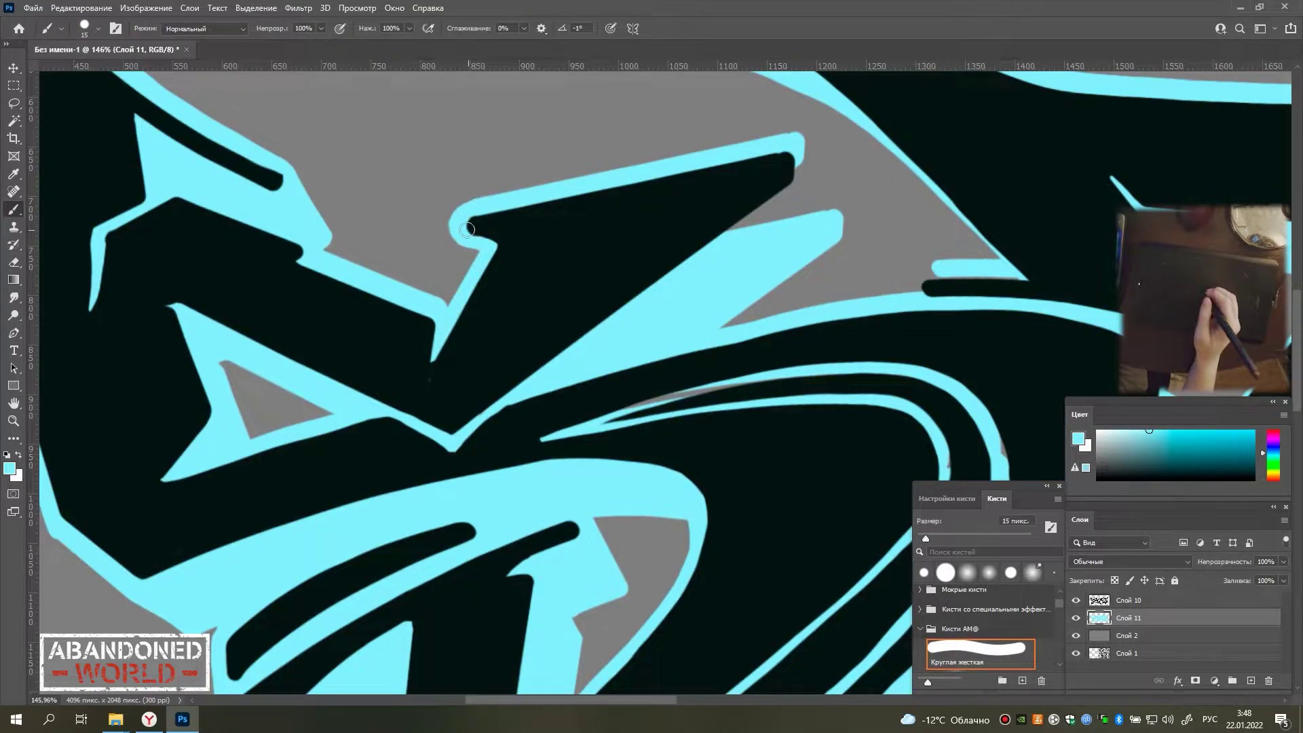
scroll(541, 205, "right", 4)
scroll(540, 206, "up", 1)
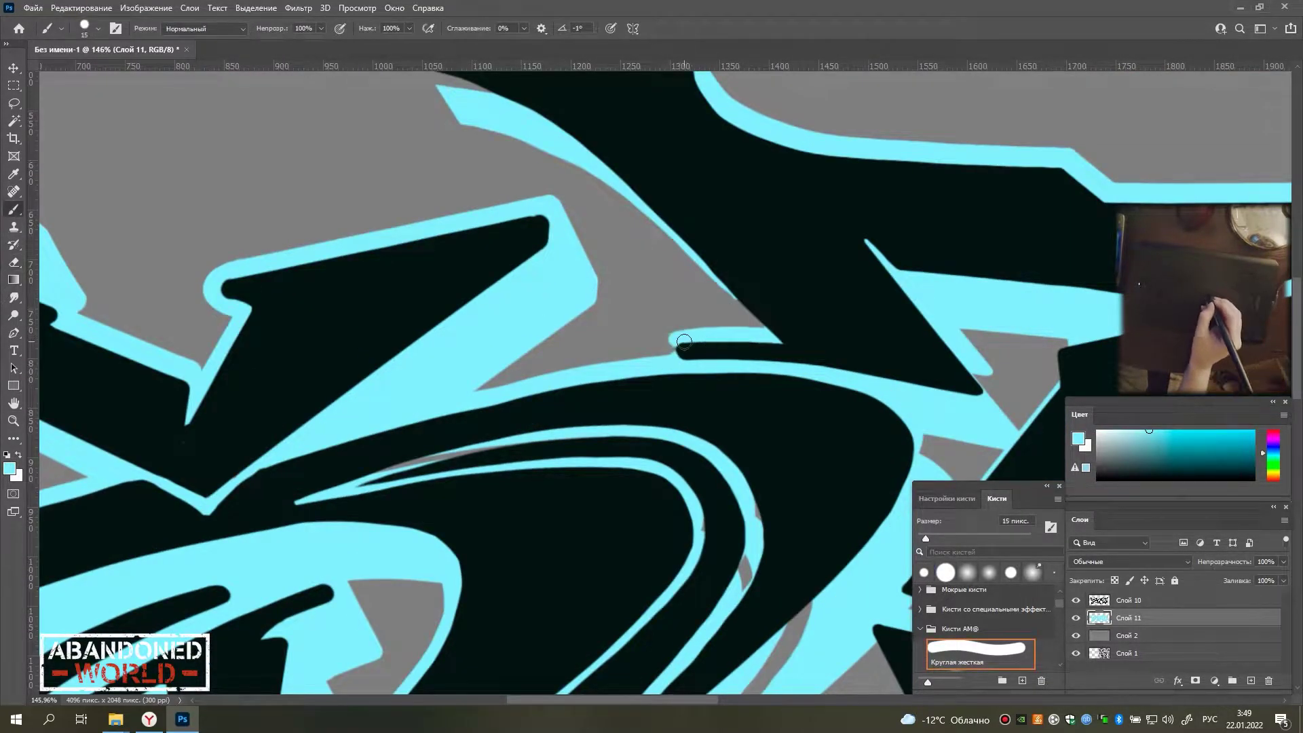
scroll(510, 326, "up", 2)
scroll(509, 326, "right", 2)
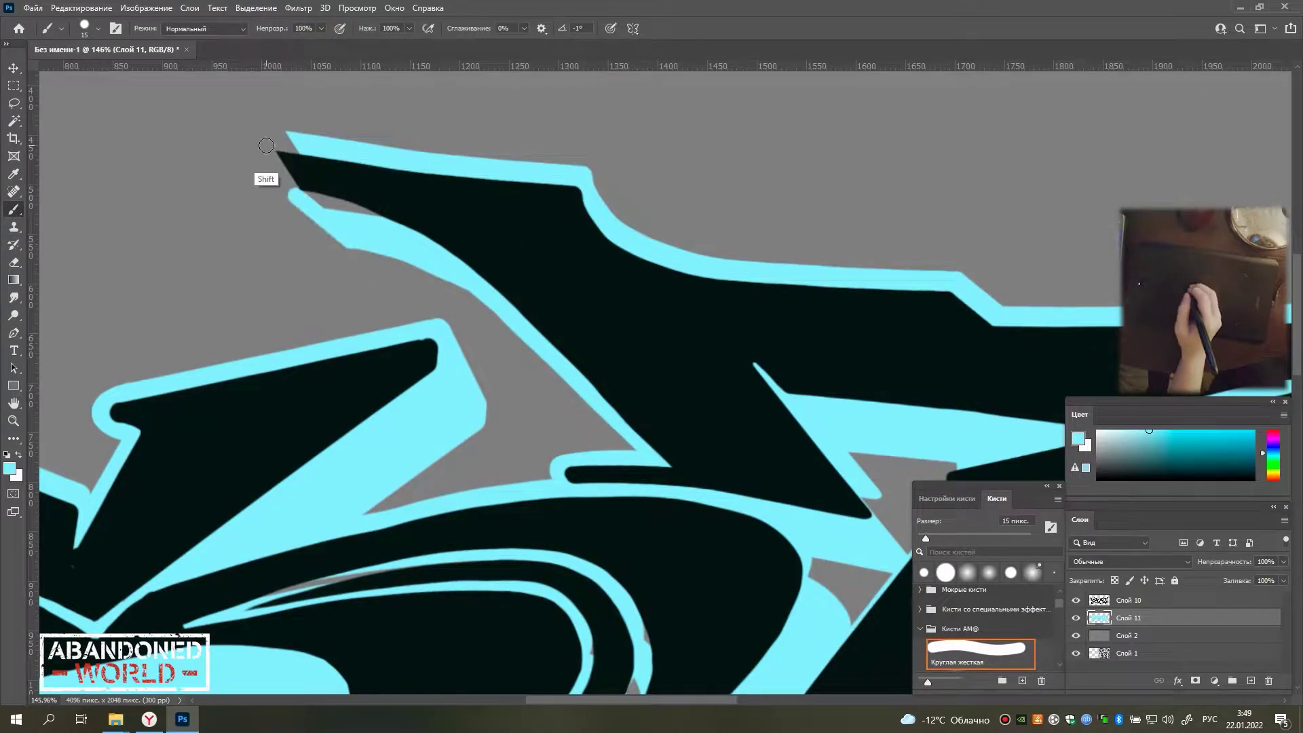
scroll(266, 146, "up", 2)
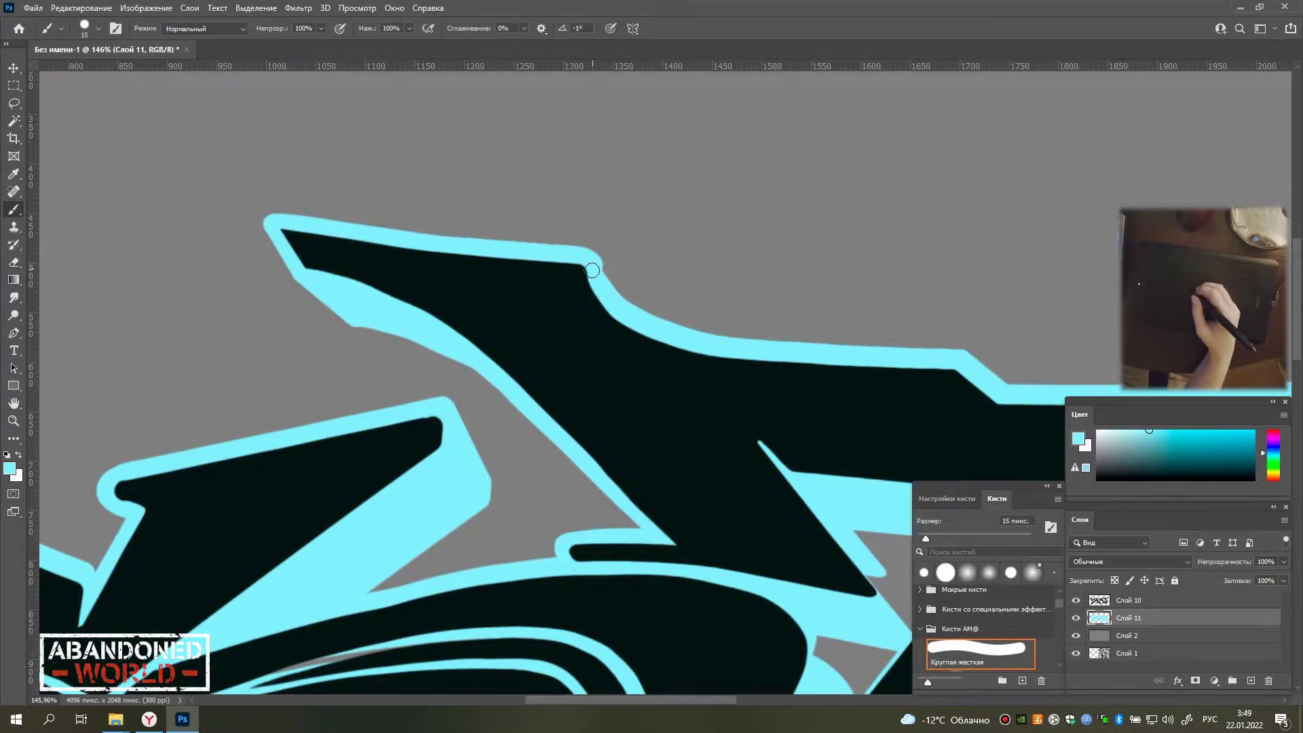
scroll(592, 270, "down", 6)
scroll(497, 213, "right", 6)
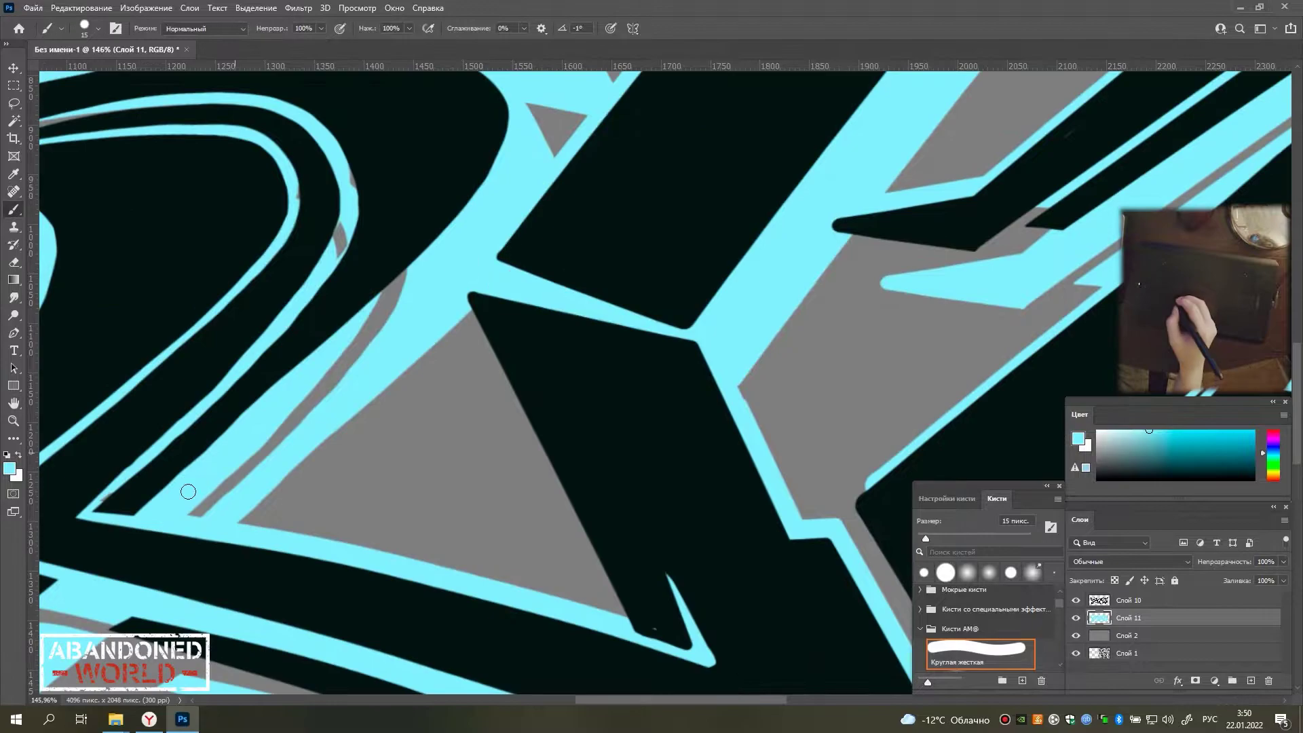
scroll(437, 264, "down", 3)
scroll(283, 213, "down", 3)
scroll(257, 414, "left", 3)
left_click_drag(257, 415, 395, 430)
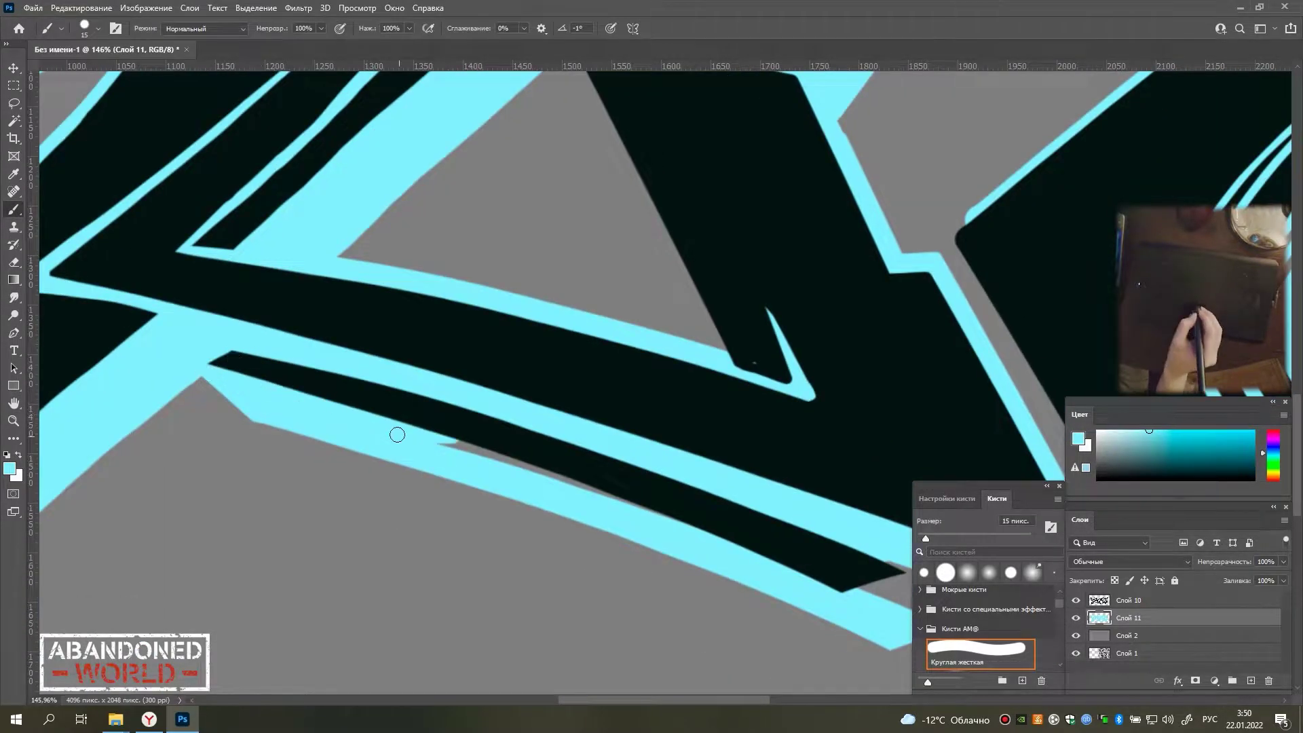
scroll(372, 480, "down", 2)
scroll(372, 480, "right", 6)
mouse_move(483, 518)
left_mouse_down()
mouse_move(466, 538)
mouse_move(437, 486)
left_mouse_up()
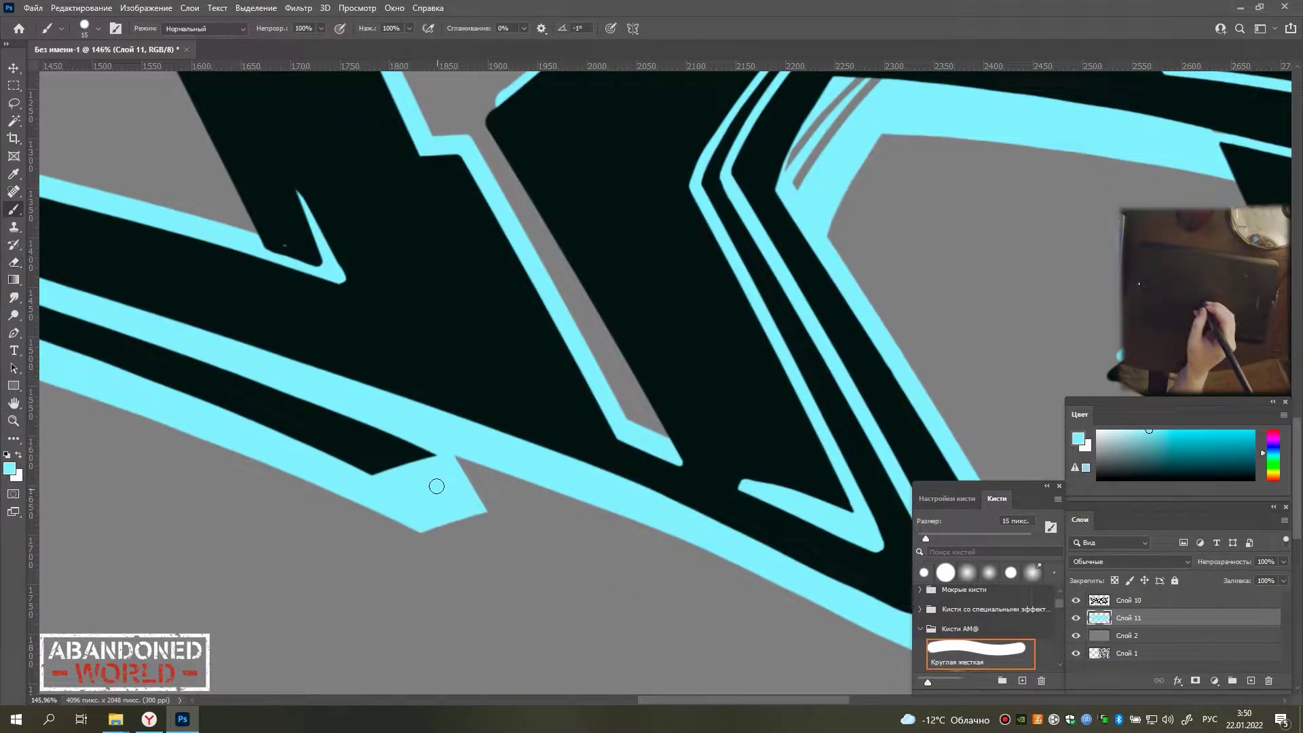
Paint cyan along a letter's left edge and fill a band of the outline.
scroll(437, 486, "down", 2)
scroll(436, 486, "right", 5)
scroll(720, 522, "up", 4)
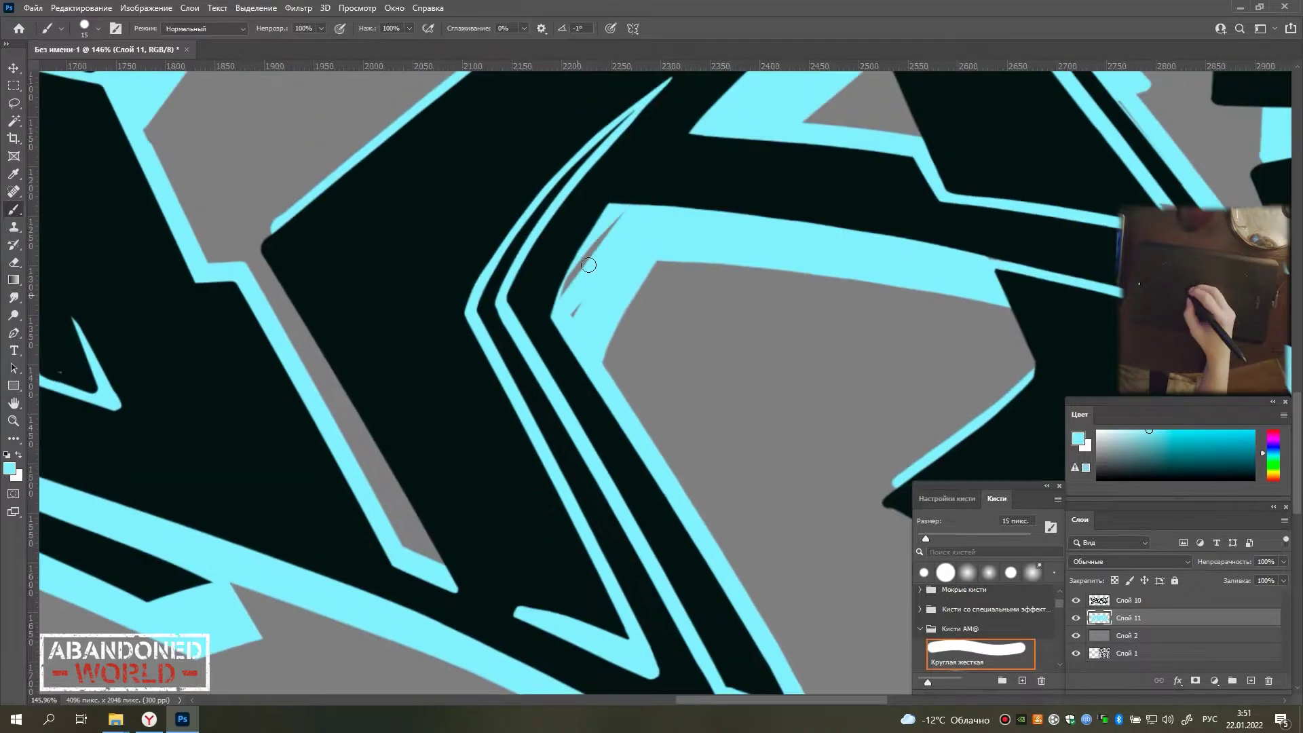
scroll(721, 522, "left", 3)
left_click_drag(374, 326, 448, 456)
scroll(481, 310, "up", 3)
scroll(482, 310, "right", 1)
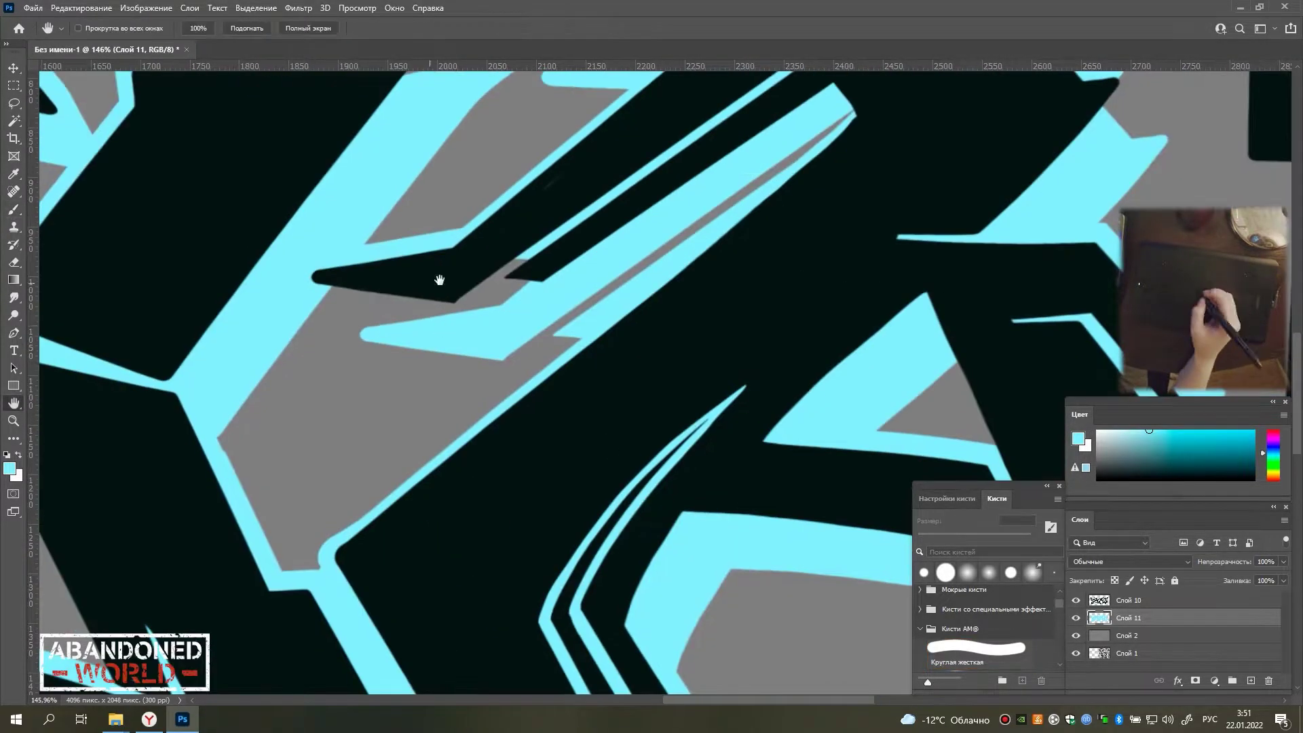
left_click_drag(452, 306, 568, 326)
scroll(713, 349, "left", 2)
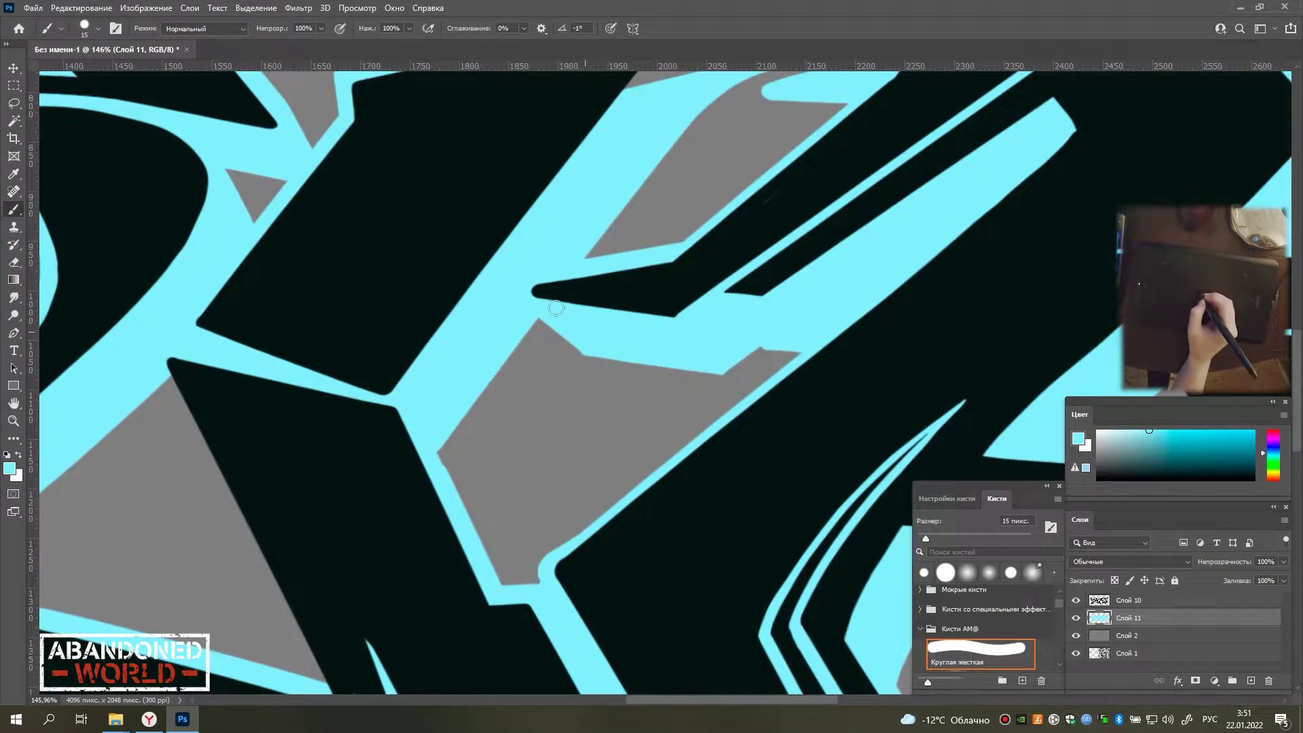
scroll(395, 215, "up", 2)
scroll(395, 215, "right", 3)
scroll(499, 207, "up", 3)
scroll(499, 206, "right", 4)
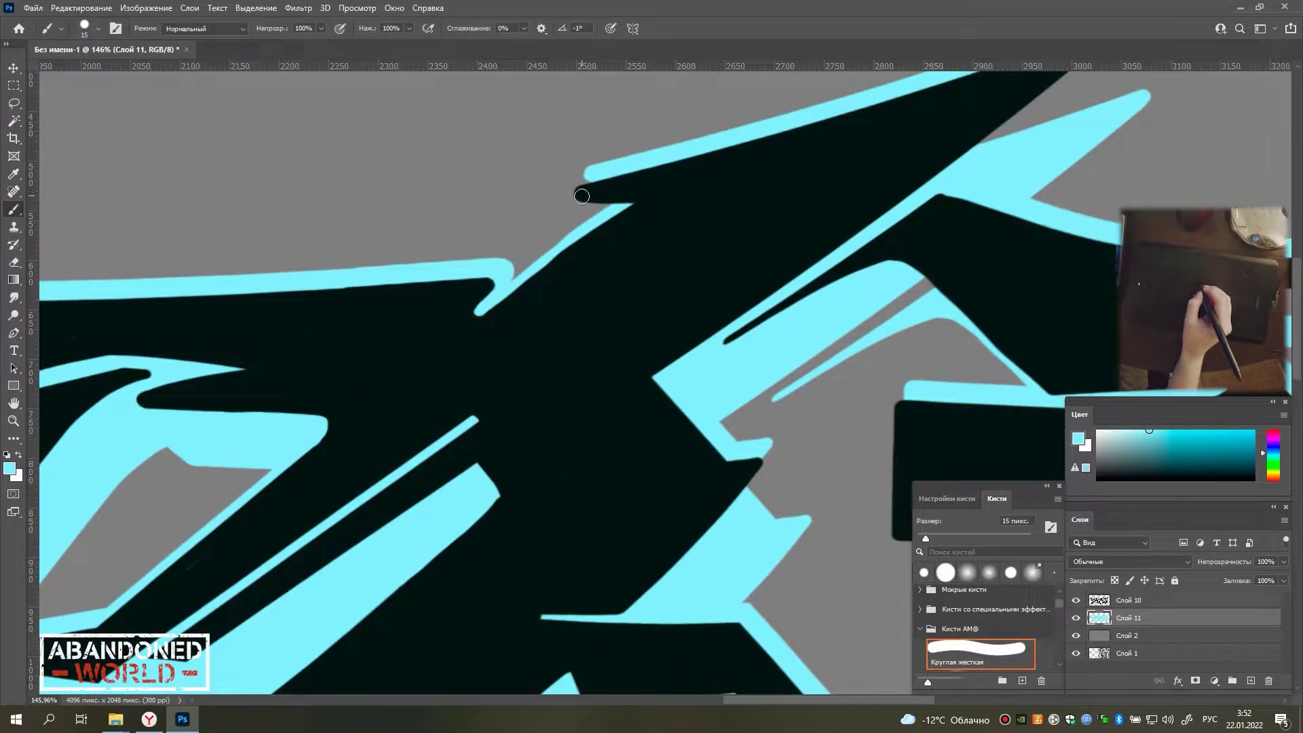
scroll(588, 183, "up", 1)
scroll(588, 183, "right", 2)
Fill the I-shaped block's left edge, a notch and the grey gap under the black arc with 15 px cyan.
mouse_move(418, 290)
left_mouse_down()
mouse_move(495, 375)
mouse_move(670, 445)
mouse_move(351, 306)
left_mouse_up()
key("shift")
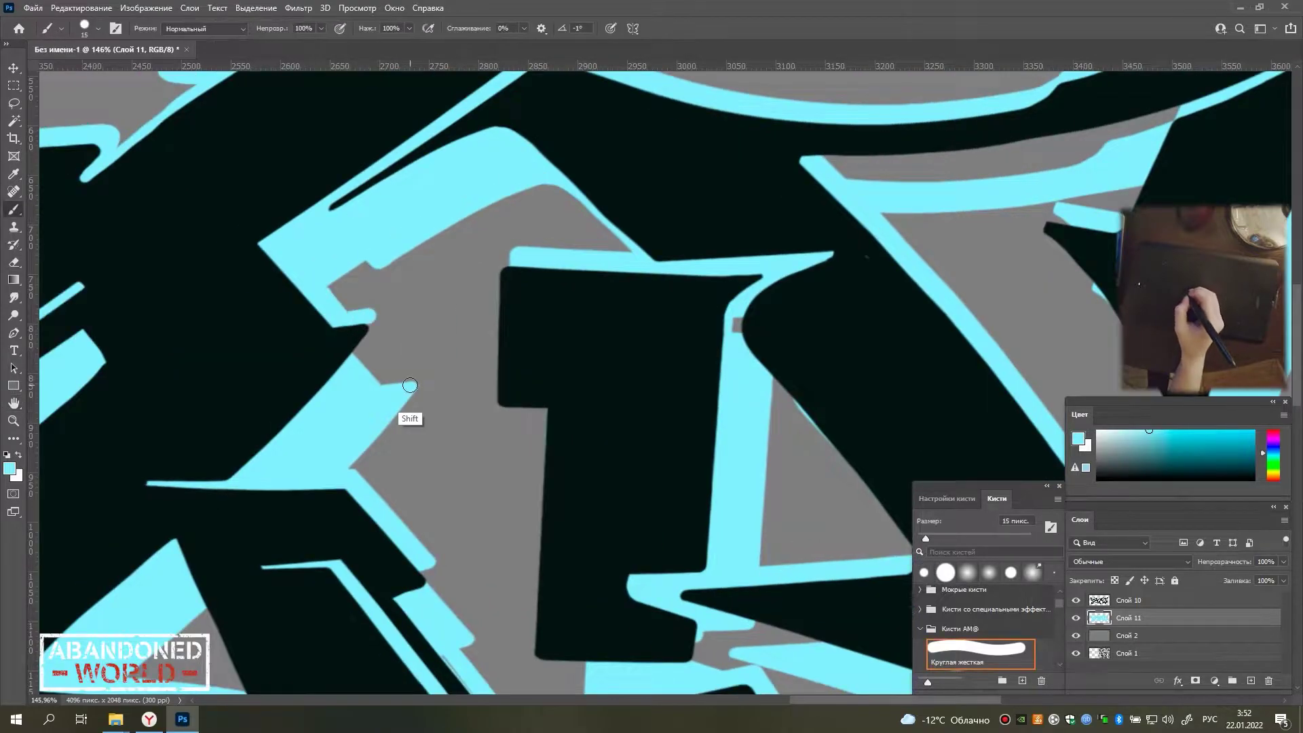
left_click_drag(488, 407, 505, 263)
scroll(493, 409, "down", 3)
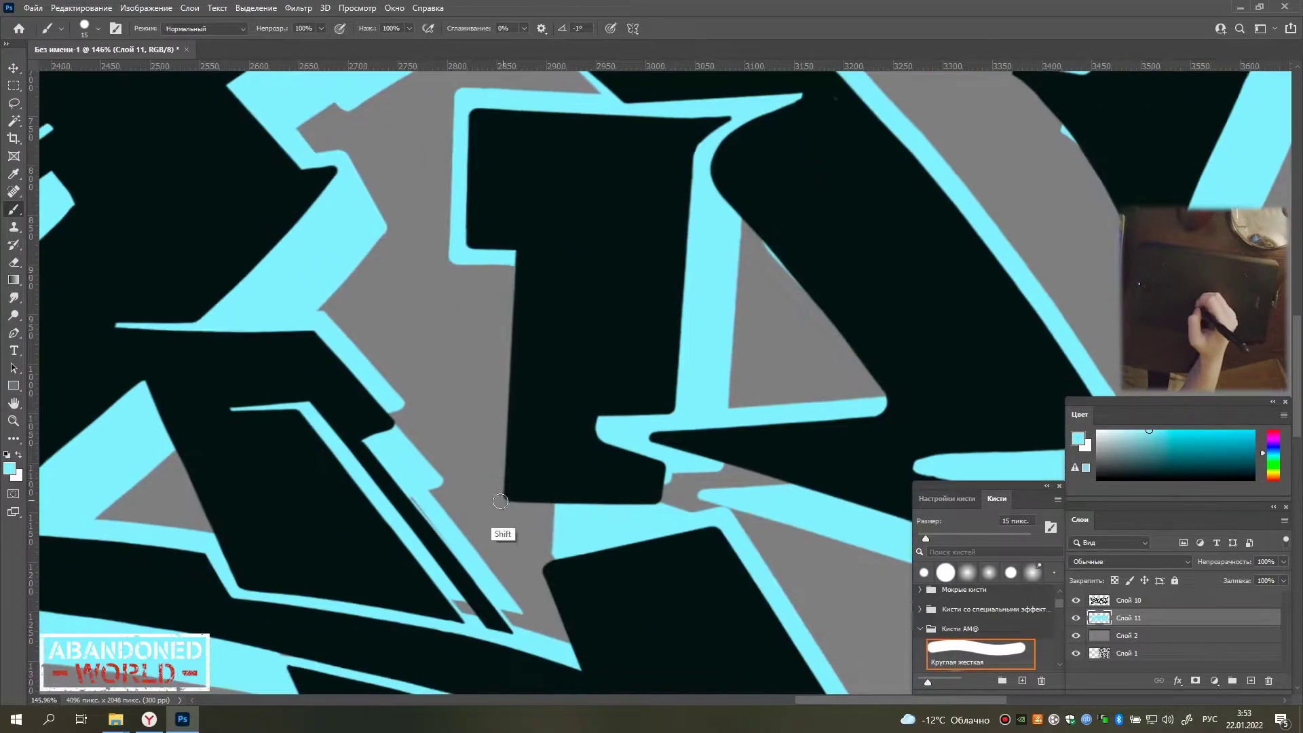
scroll(546, 351, "down", 3)
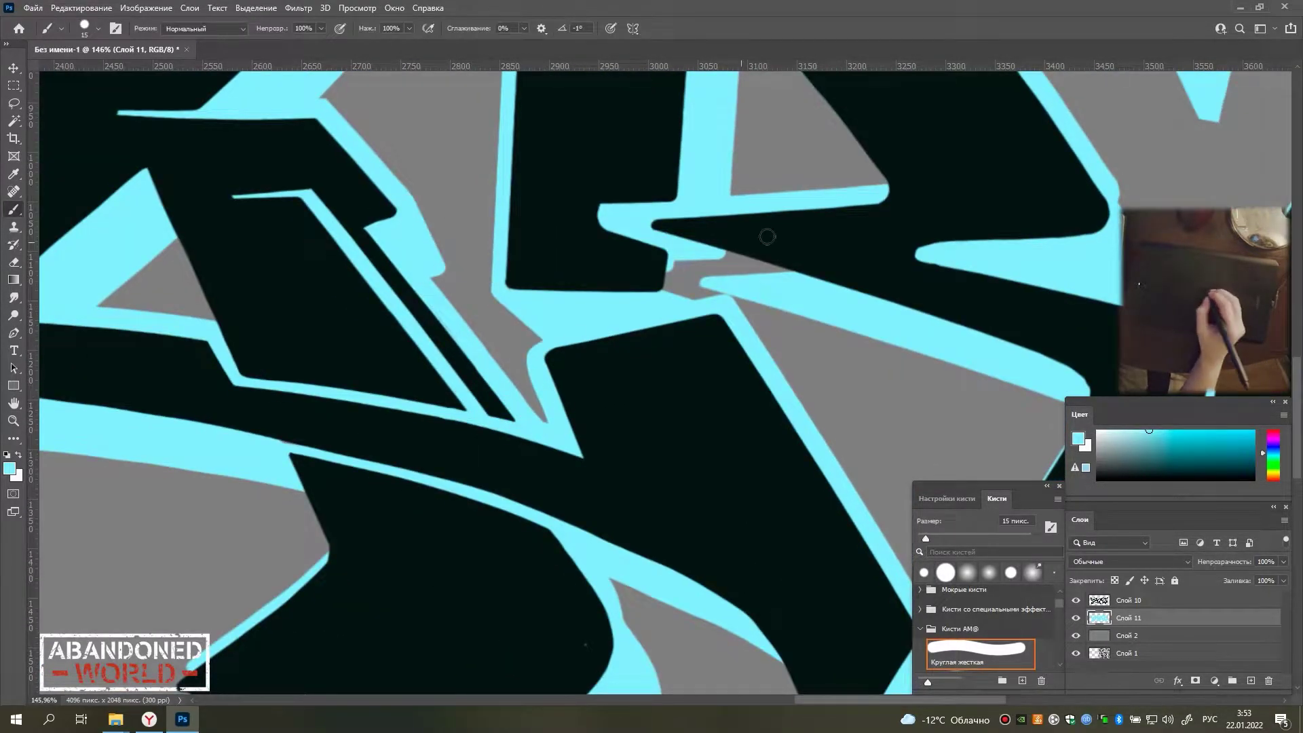
left_click_drag(768, 237, 662, 285)
scroll(750, 256, "up", 4)
scroll(705, 442, "right", 6)
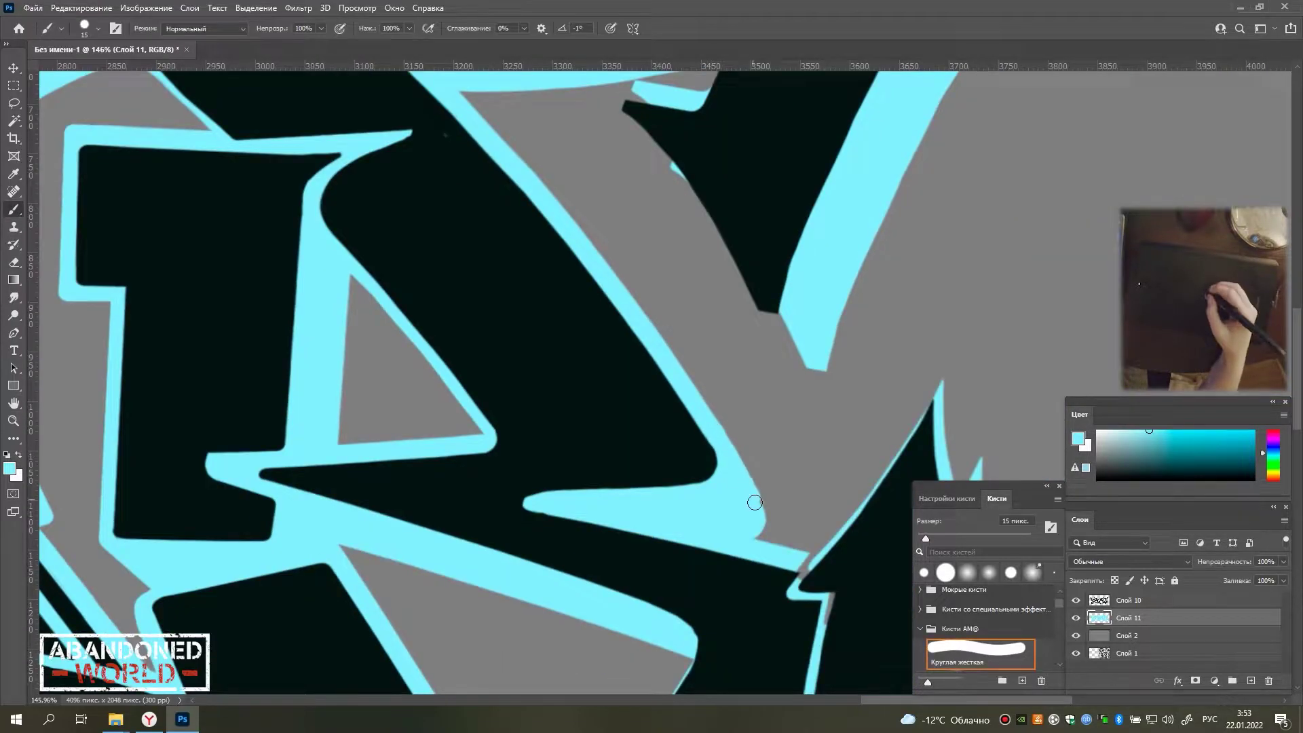
scroll(755, 503, "up", 2)
scroll(755, 503, "right", 1)
left_click_drag(574, 275, 673, 440)
scroll(718, 432, "up", 2)
scroll(718, 433, "right", 1)
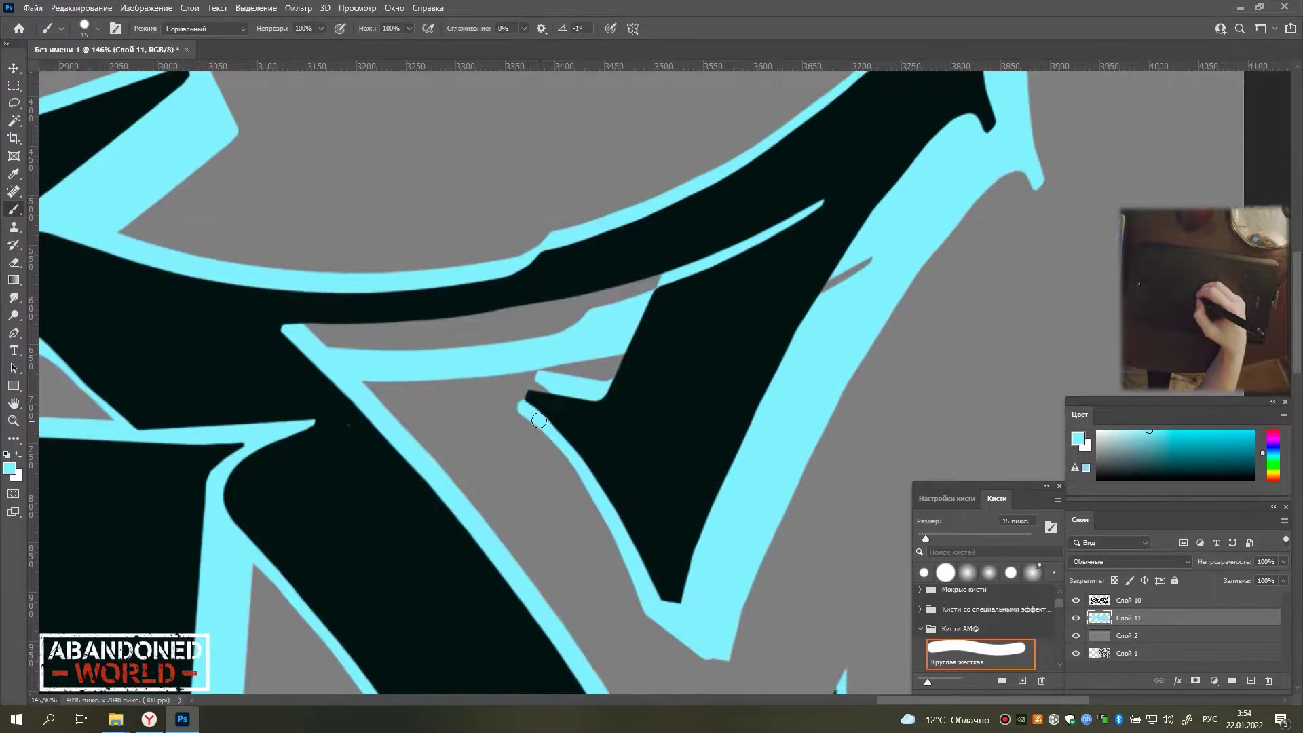
left_click_drag(679, 263, 305, 339)
Smooth jagged notches on the cyan edge and fill around the letter tip.
scroll(591, 271, "right", 4)
scroll(591, 271, "up", 2)
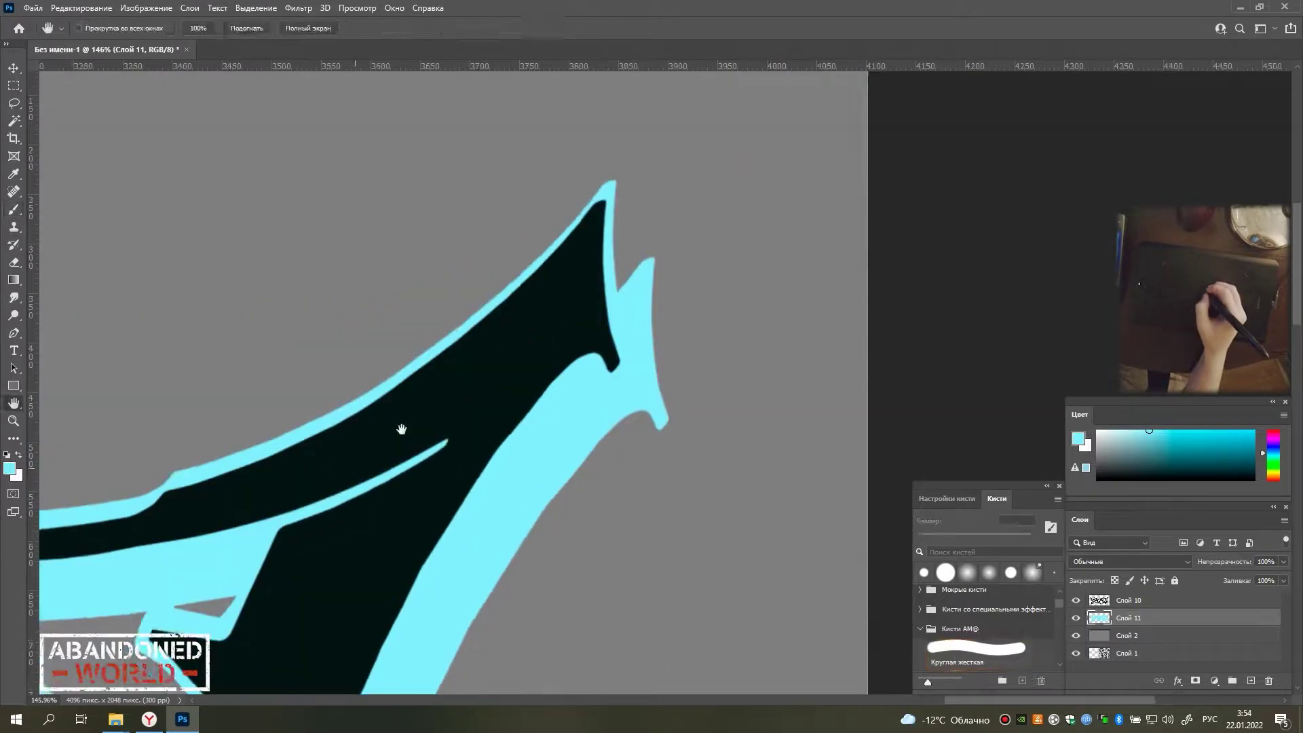
scroll(600, 280, "right", 2)
left_click_drag(600, 280, 603, 284)
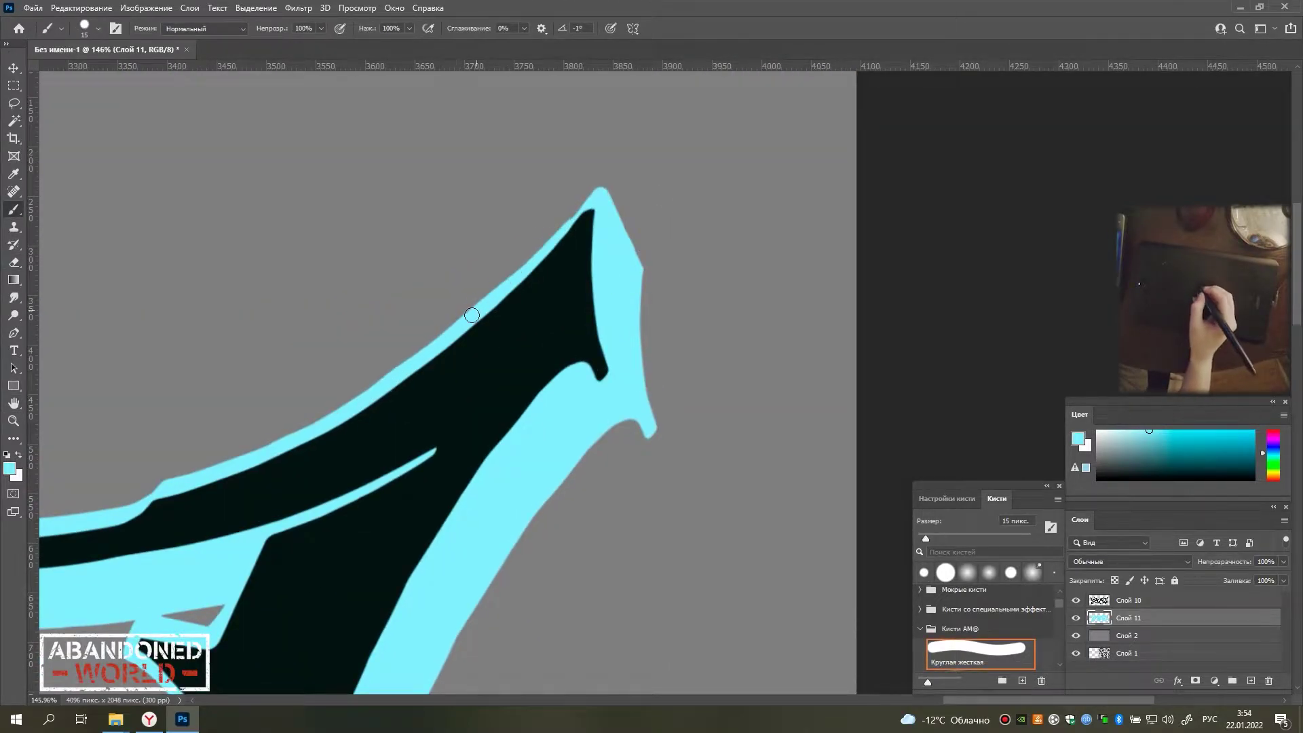
scroll(501, 286, "down", 10)
scroll(451, 286, "left", 2)
left_click_drag(604, 102, 638, 207)
scroll(556, 228, "down", 2)
scroll(556, 228, "right", 2)
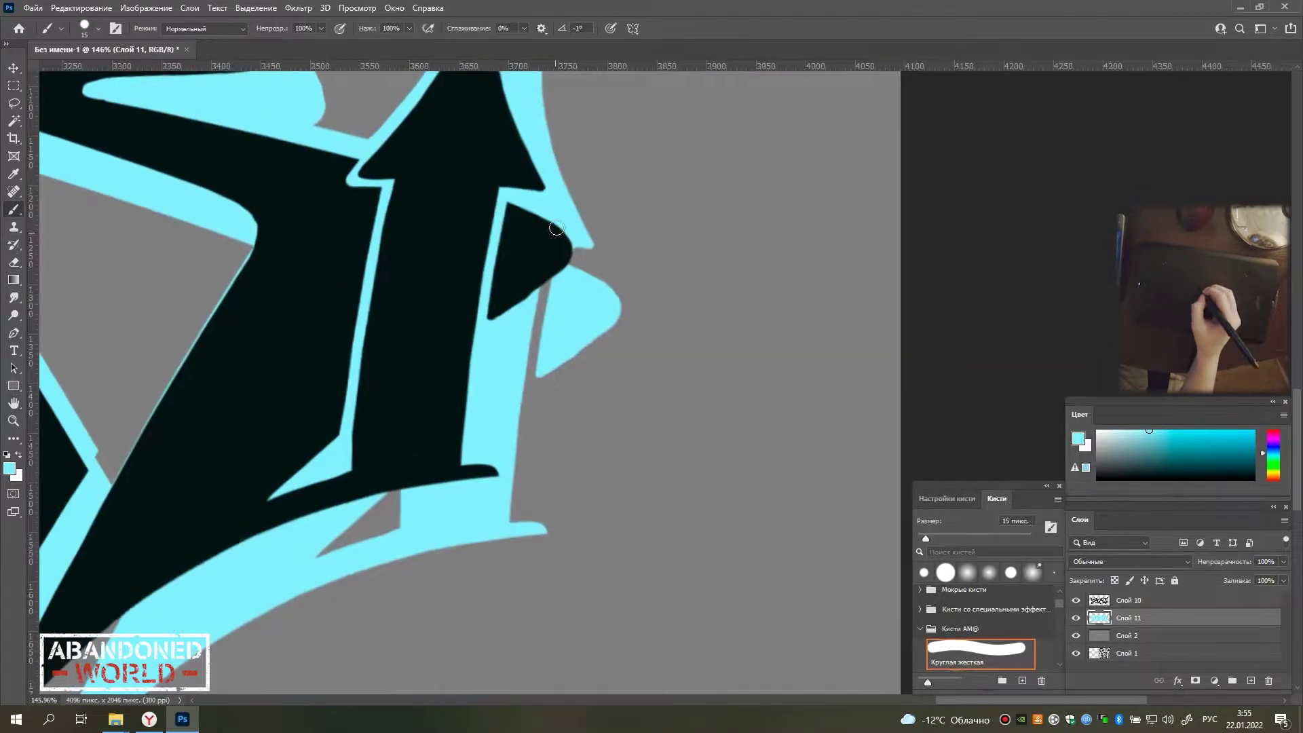
scroll(491, 364, "down", 2)
scroll(581, 378, "down", 2)
scroll(581, 378, "left", 4)
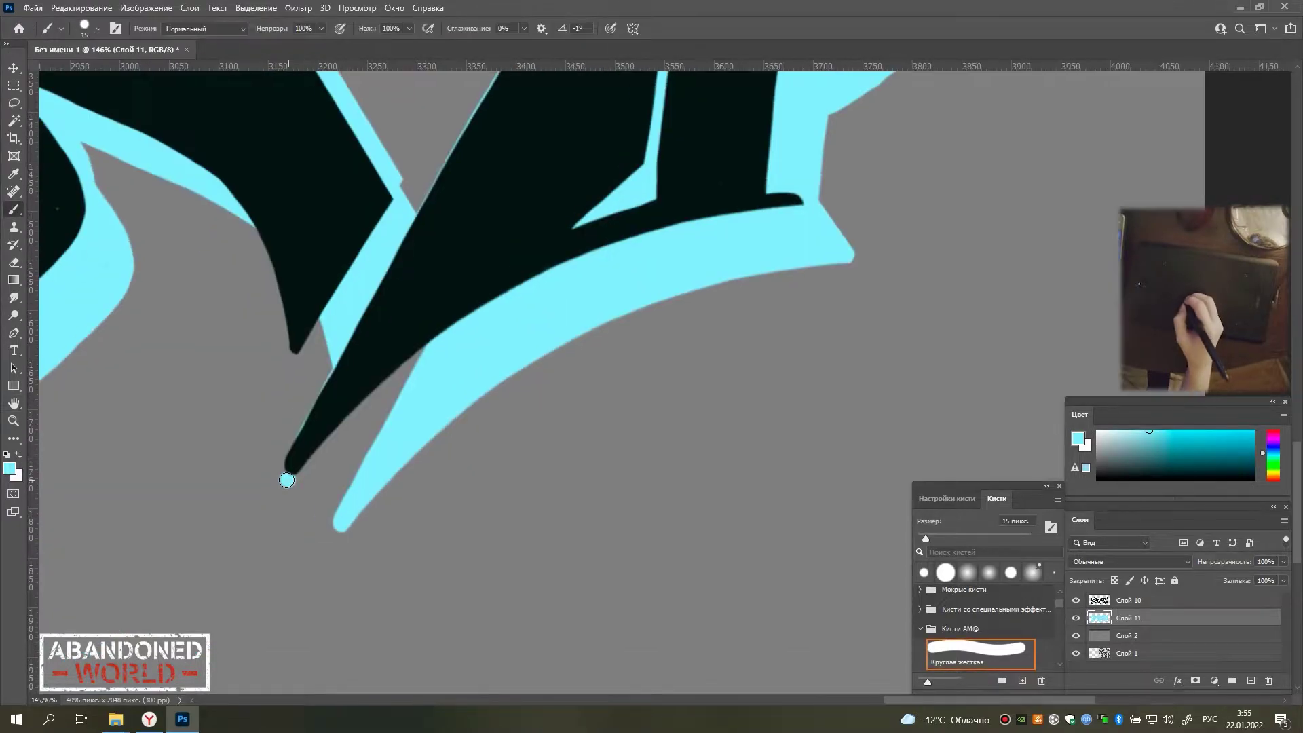
left_click_drag(285, 479, 362, 353)
Thicken the thin cyan edge of the notch, then pan around the canvas.
scroll(304, 332, "up", 2)
scroll(305, 332, "left", 1)
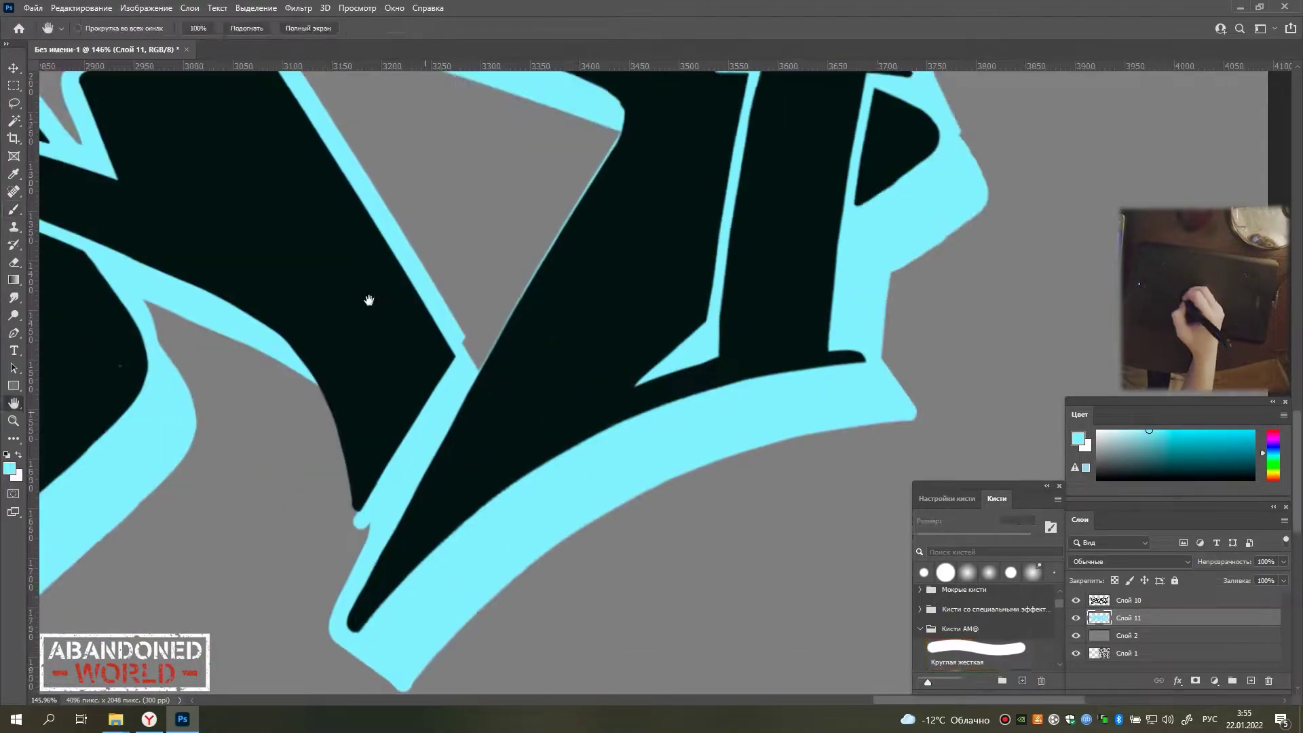
scroll(460, 340, "up", 2)
scroll(460, 340, "right", 2)
left_click_drag(307, 519, 446, 304)
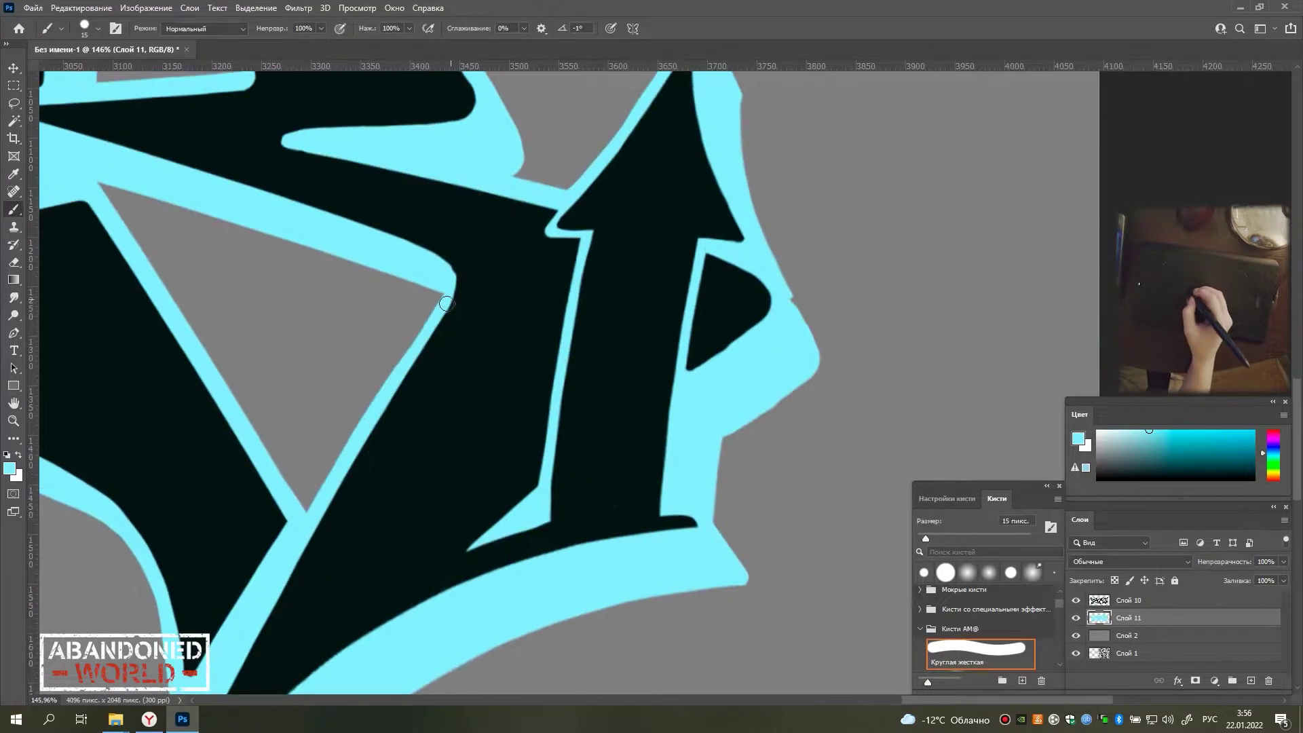
scroll(670, 451, "left", 3)
scroll(506, 187, "up", 3)
key("space")
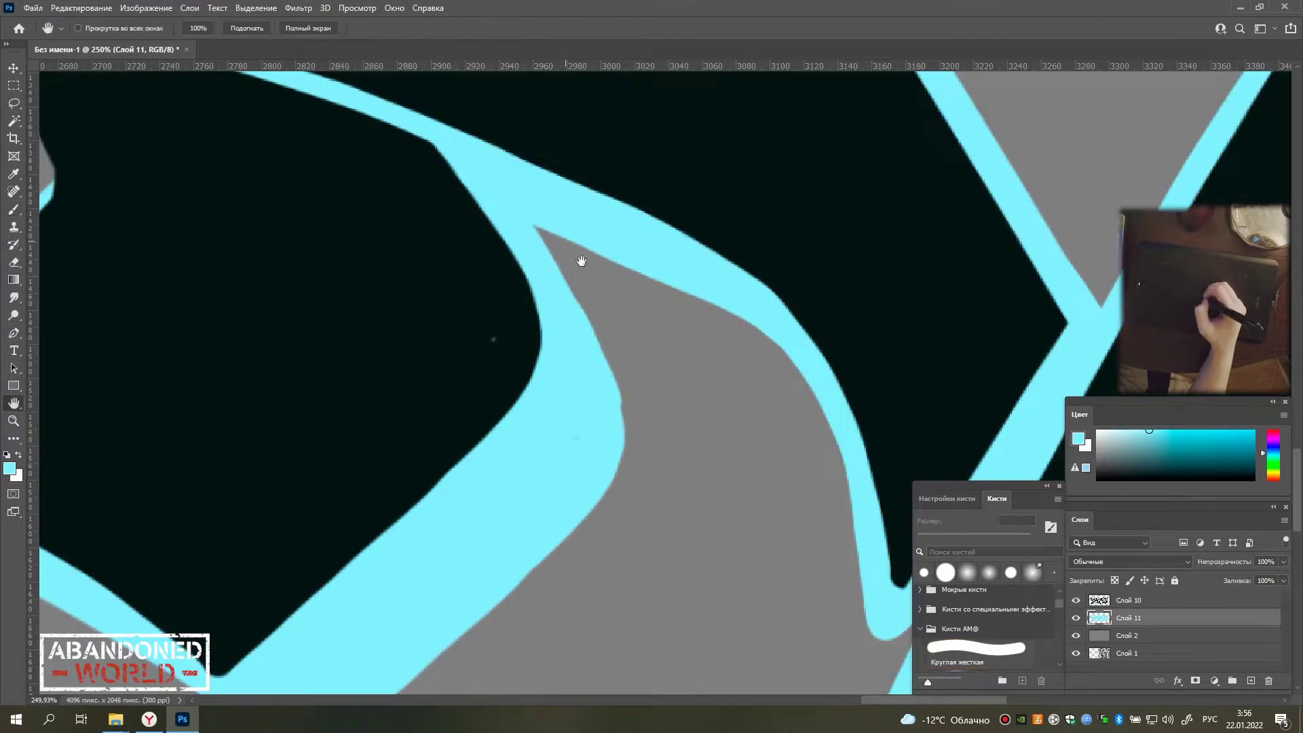
scroll(618, 319, "left", 5)
scroll(509, 476, "up", 2)
scroll(407, 635, "up", 2)
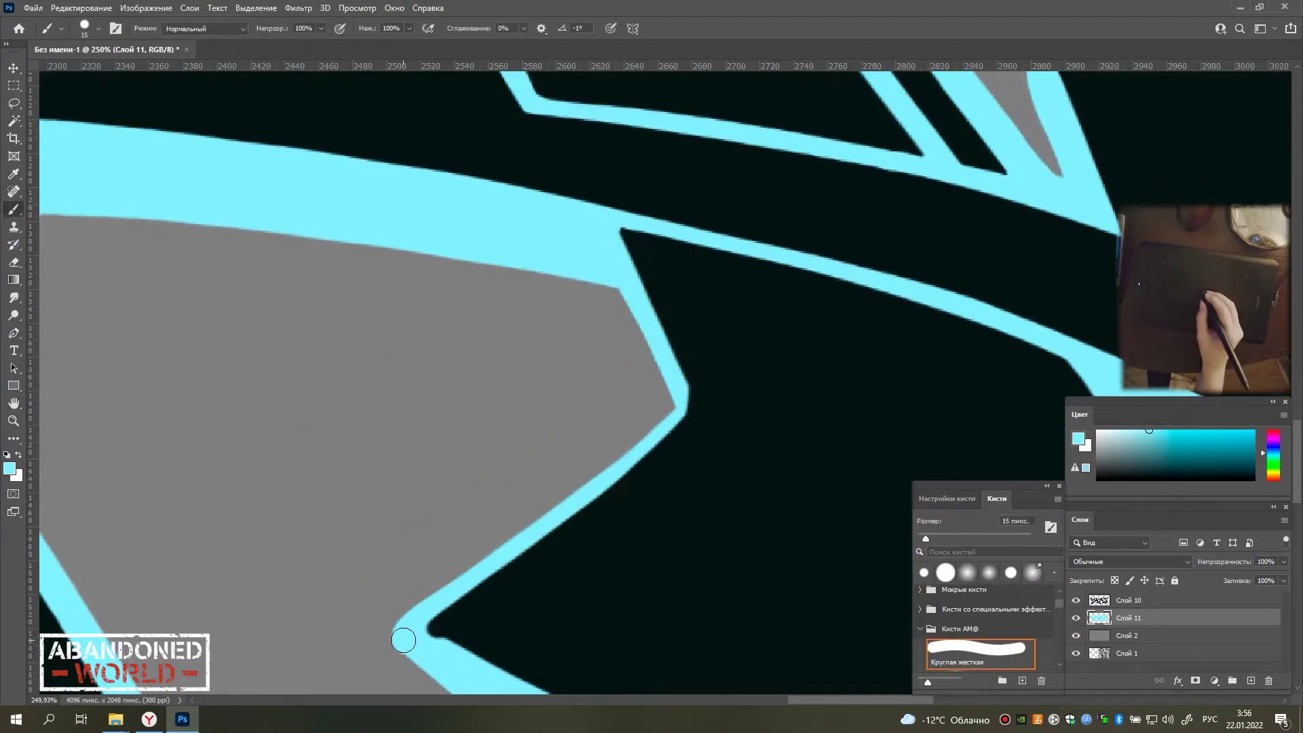
scroll(660, 431, "down", 3)
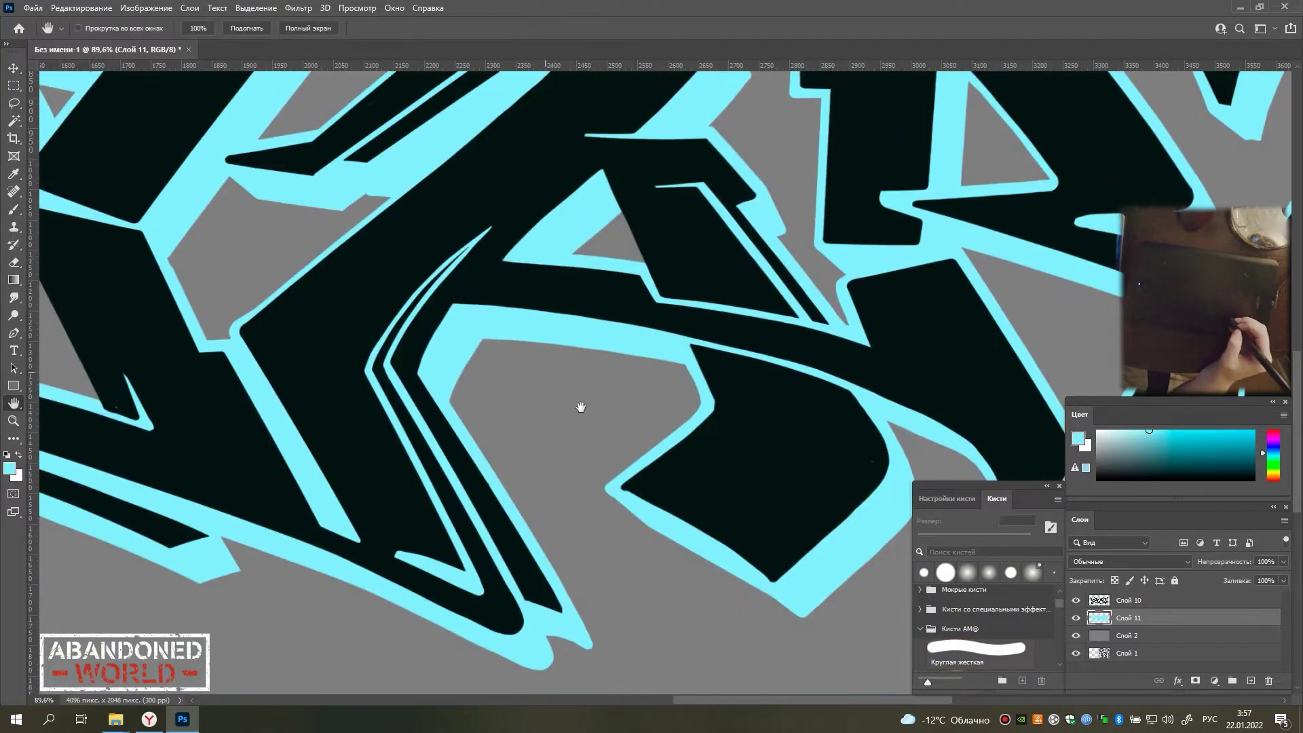
scroll(660, 431, "down", 2)
Return to the Brush and scroll across the piece to review the teal-filled letters.
key("b")
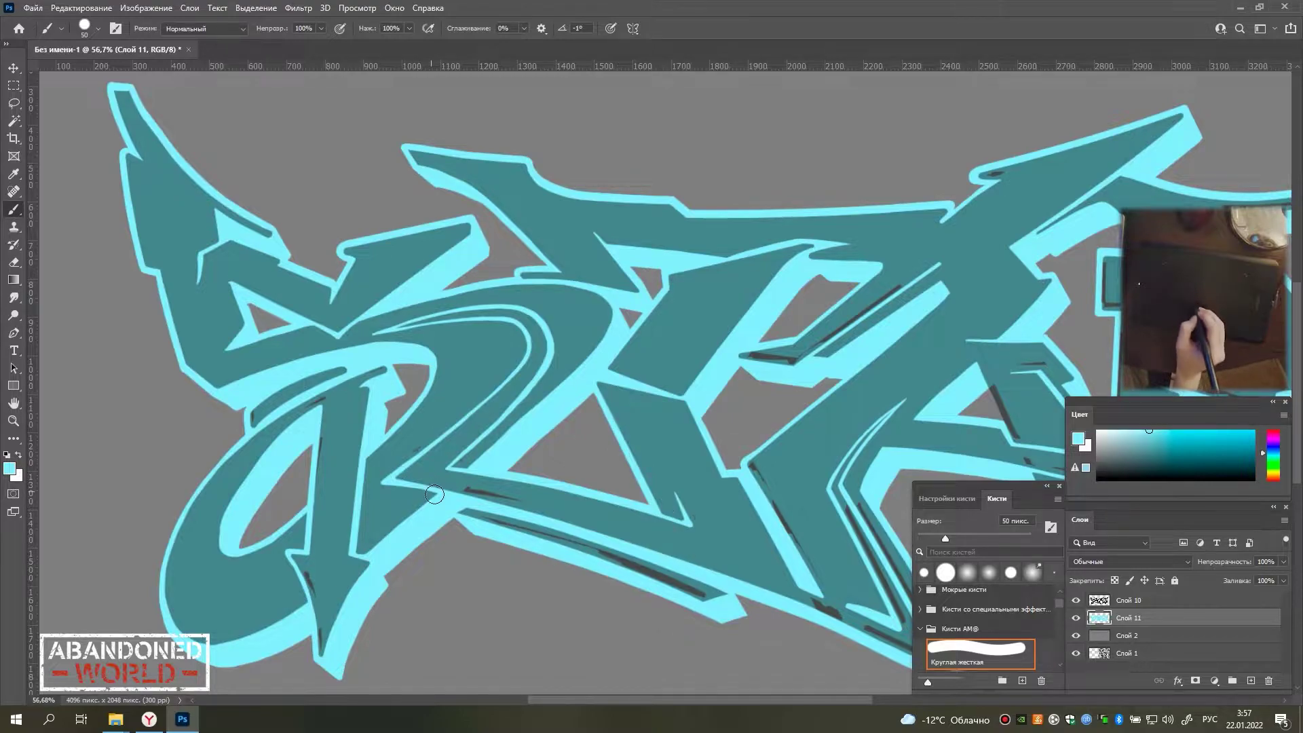
scroll(574, 214, "right", 5)
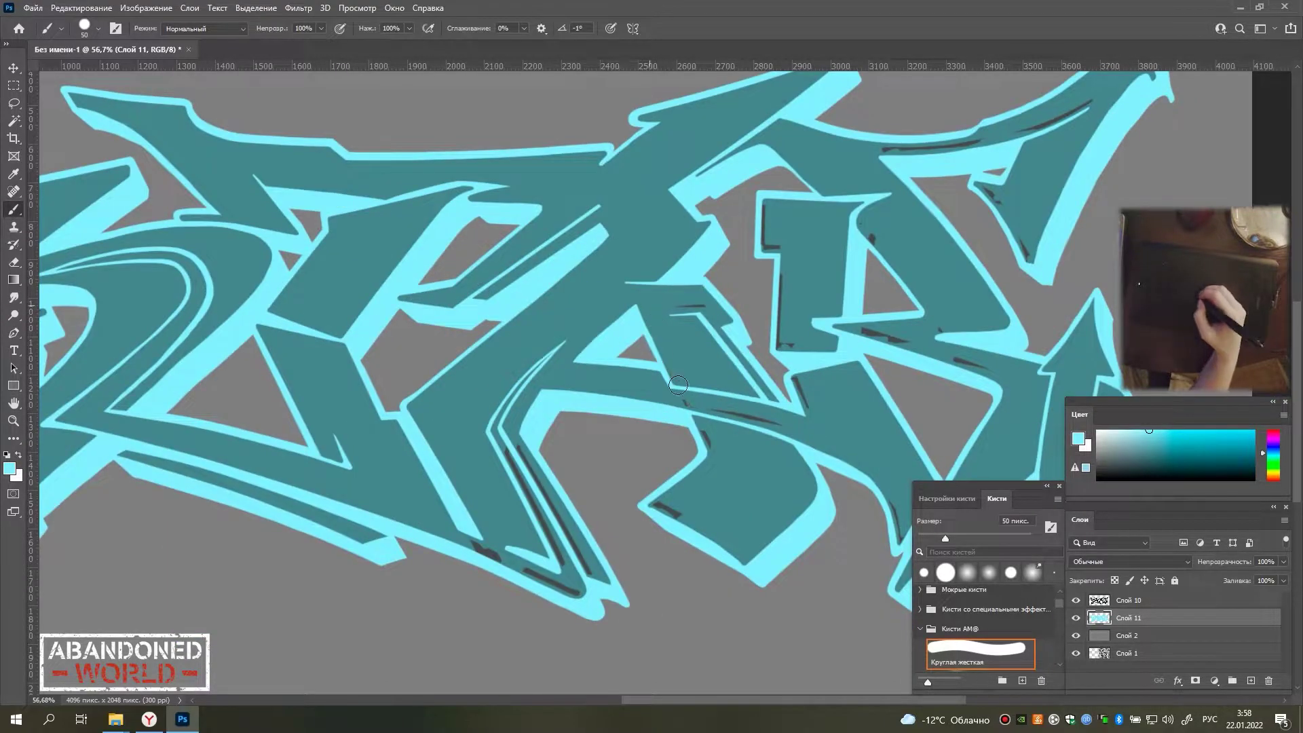
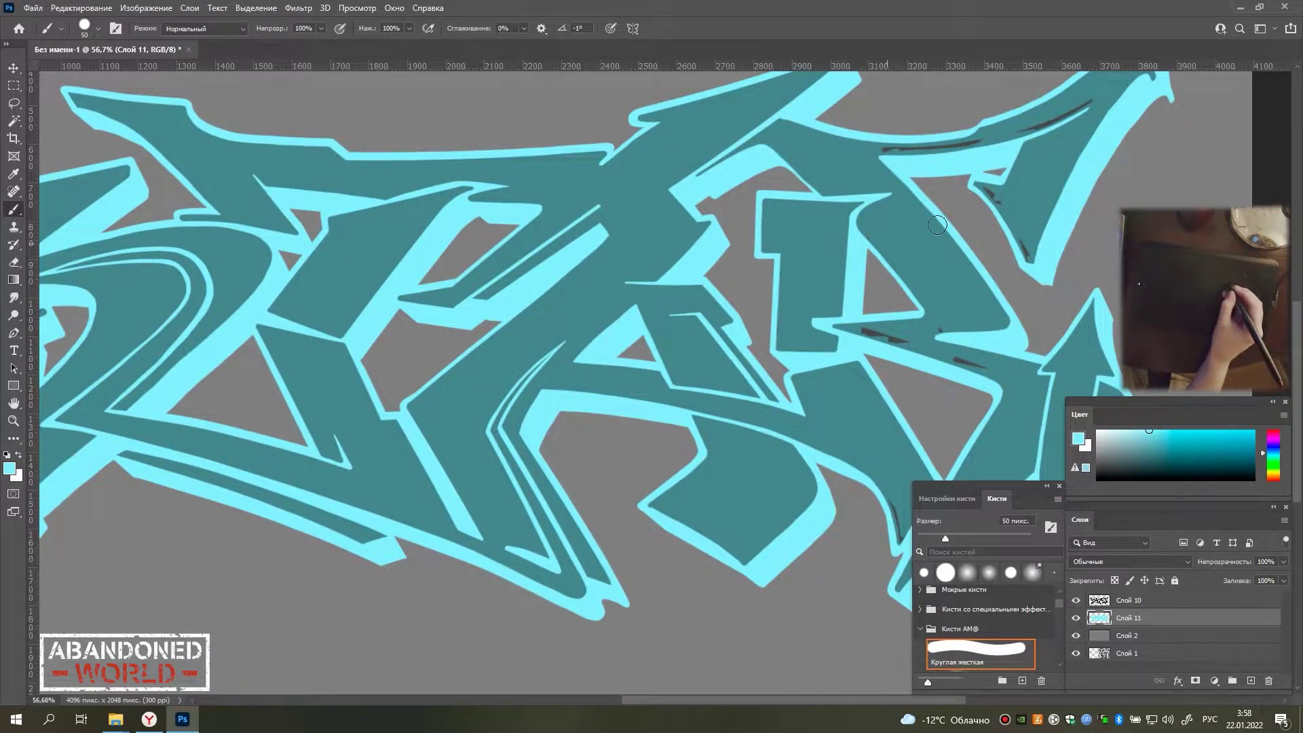
Fit the whole piece on screen and fill the letter shapes with near-black.
key("h")
key("ctrl+0")
key("alt+bracketright")
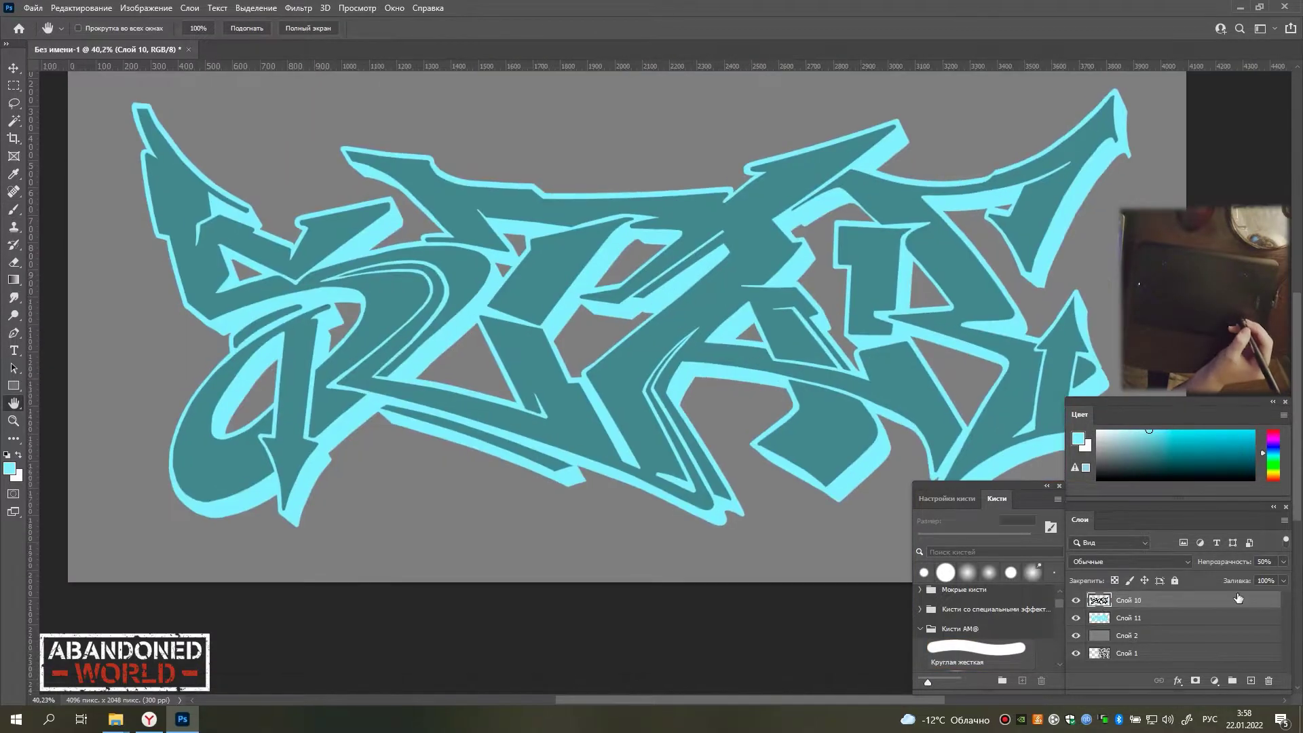
key("0")
Shift the outline layer's hue by -122 so the cyan outline turns pale yellow.
key("alt+bracketleft")
left_click(145, 8)
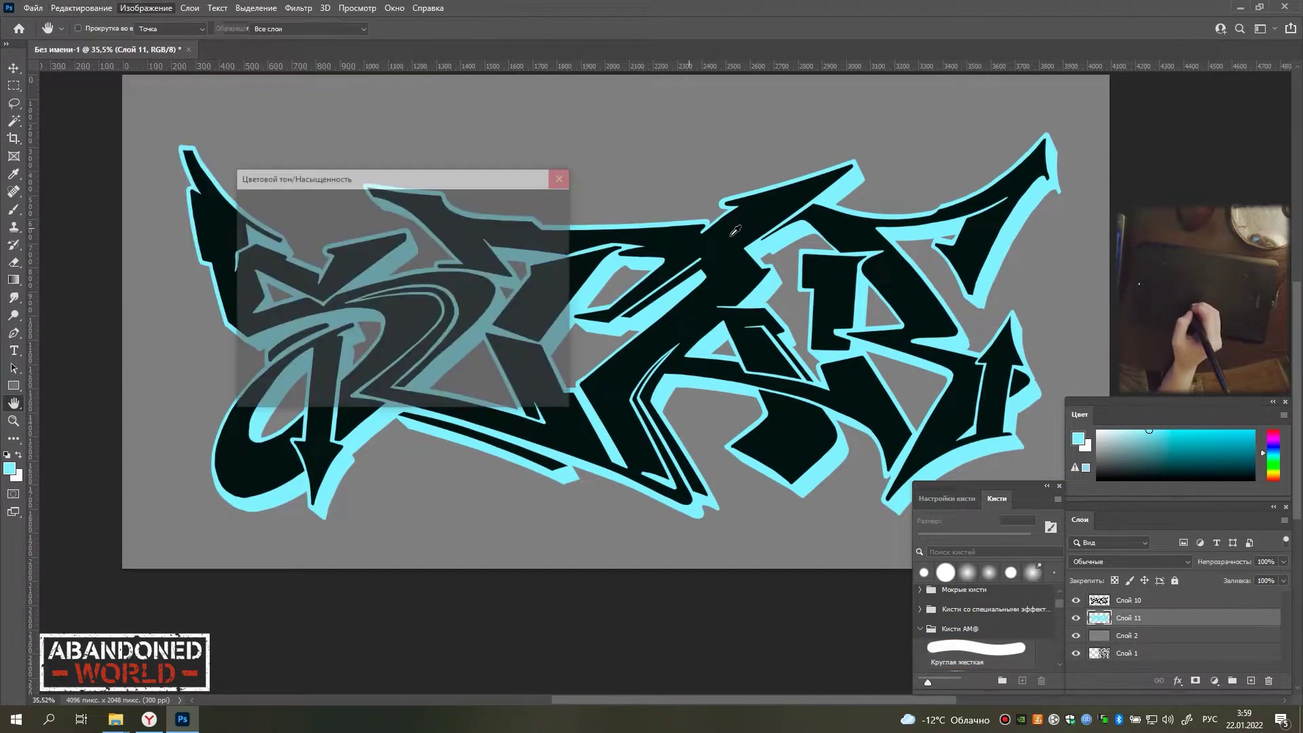
left_click(353, 122)
mouse_move(449, 520)
left_mouse_down()
mouse_move(353, 519)
mouse_move(400, 529)
left_mouse_up()
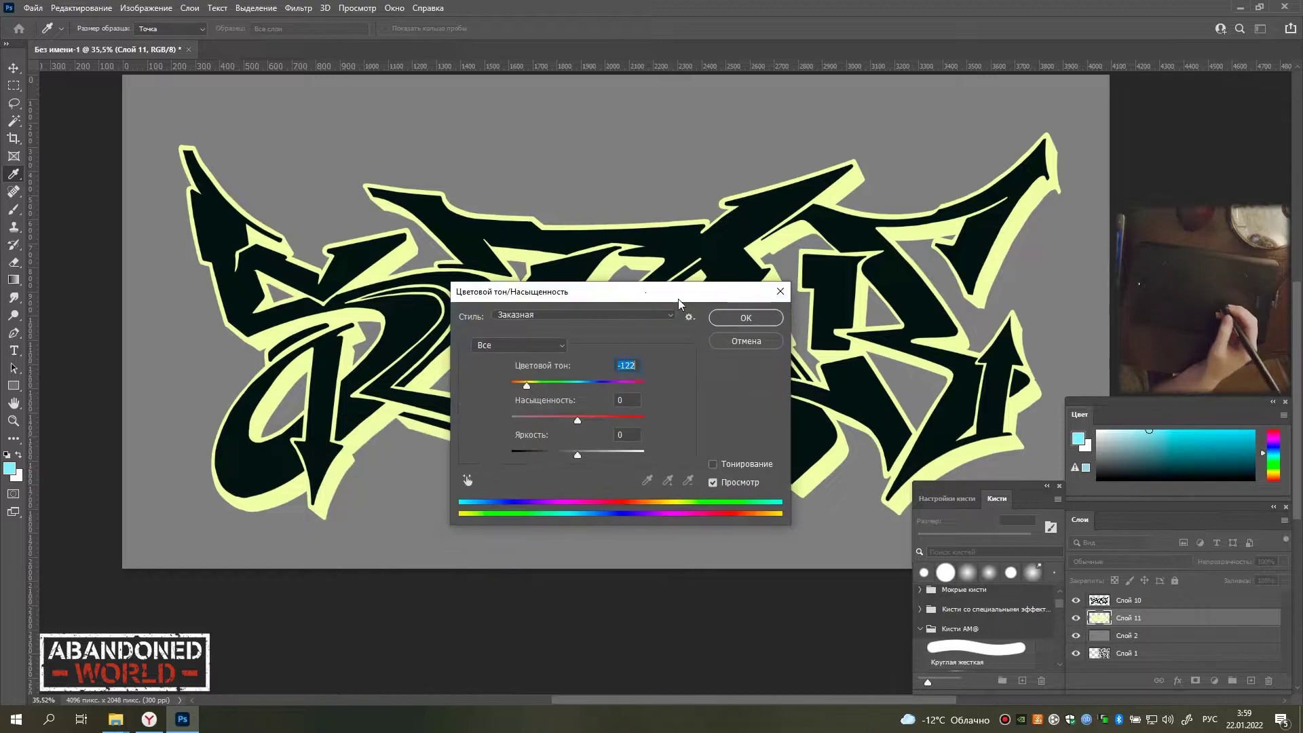
key("Return")
Sample the pale yellow outline colour and add a new empty layer for painting.
key("h")
key("b")
left_click(913, 476, "alt")
key("ctrl+shift+alt+n")
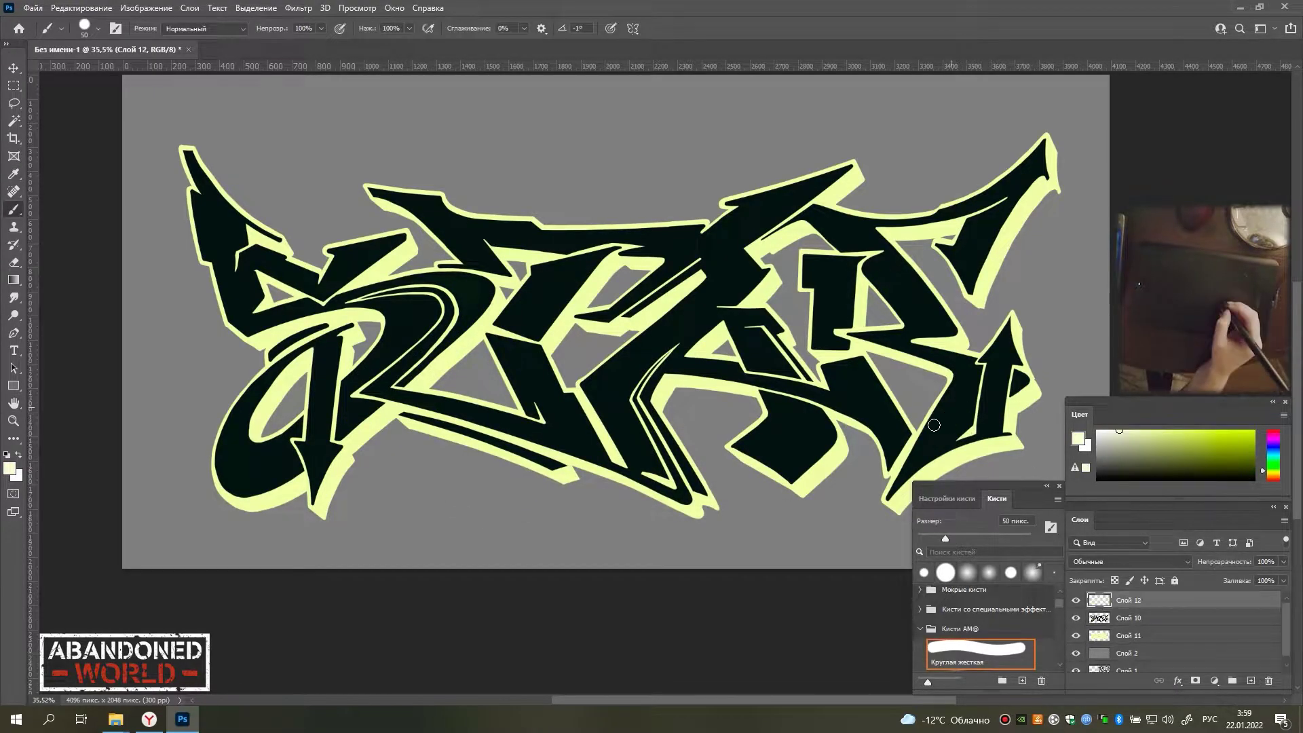
key("h")
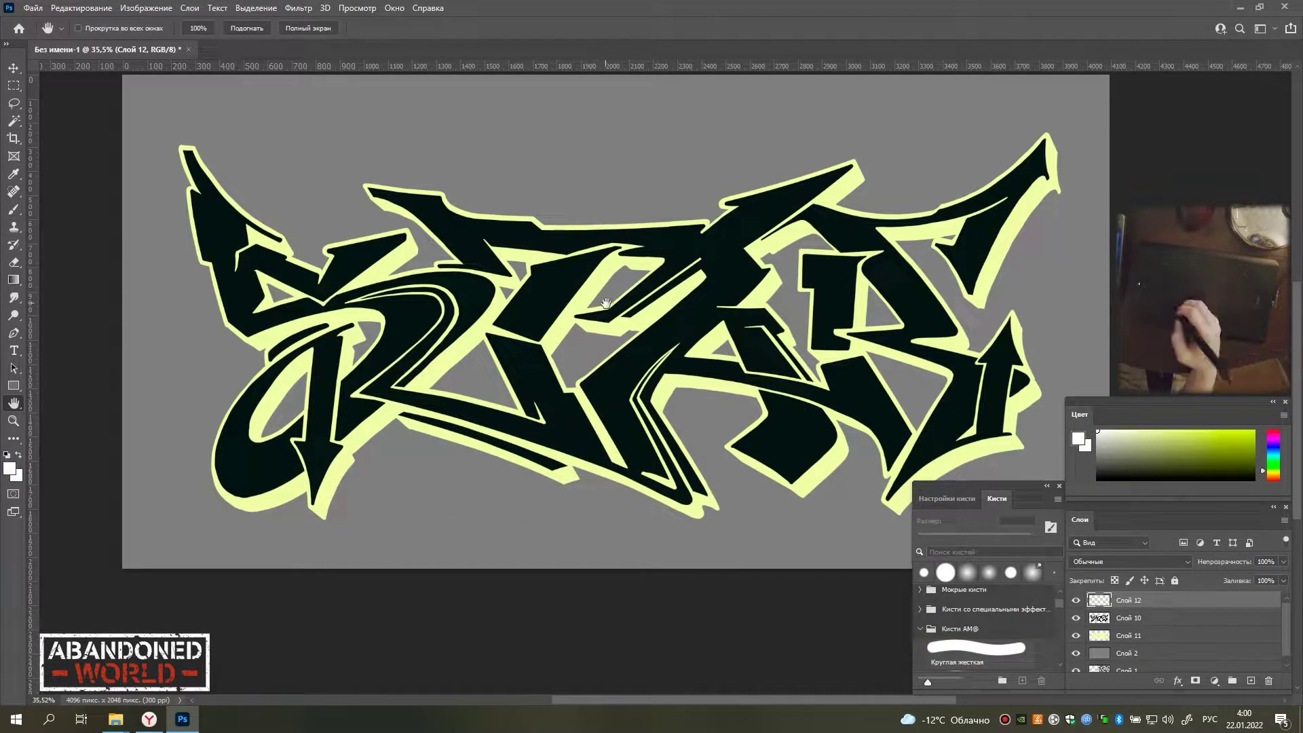
View the Gold.png reference image in XnView, then hide the viewer.
left_click(115, 720)
double_click(160, 285)
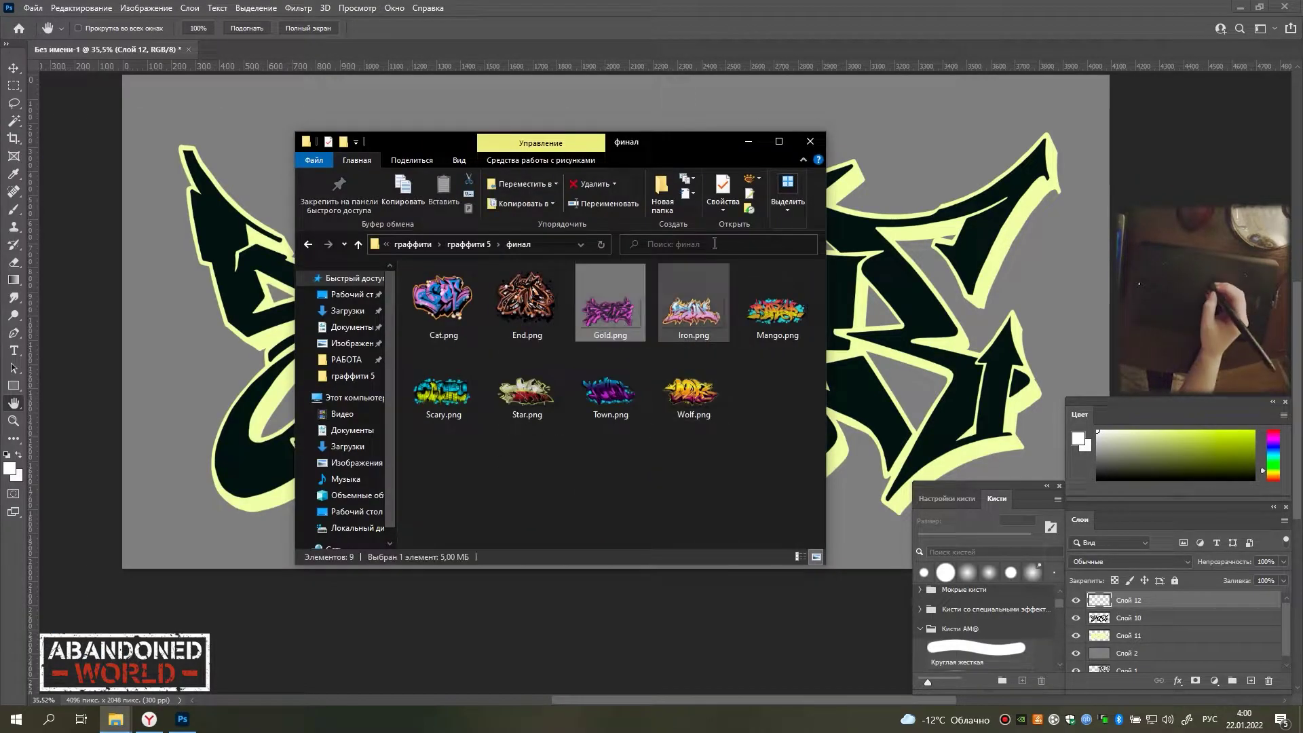
double_click(694, 298)
left_click(880, 296)
left_click_drag(788, 68, 815, 116)
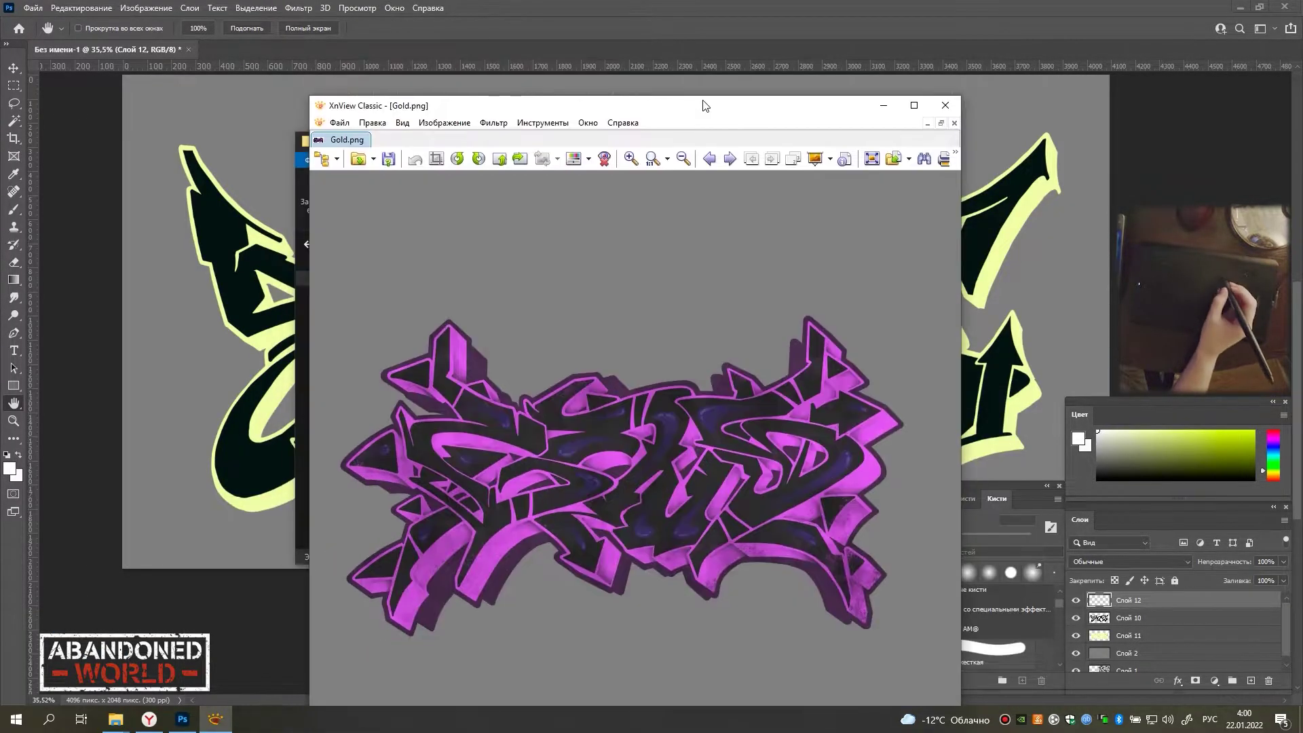
left_click(899, 62)
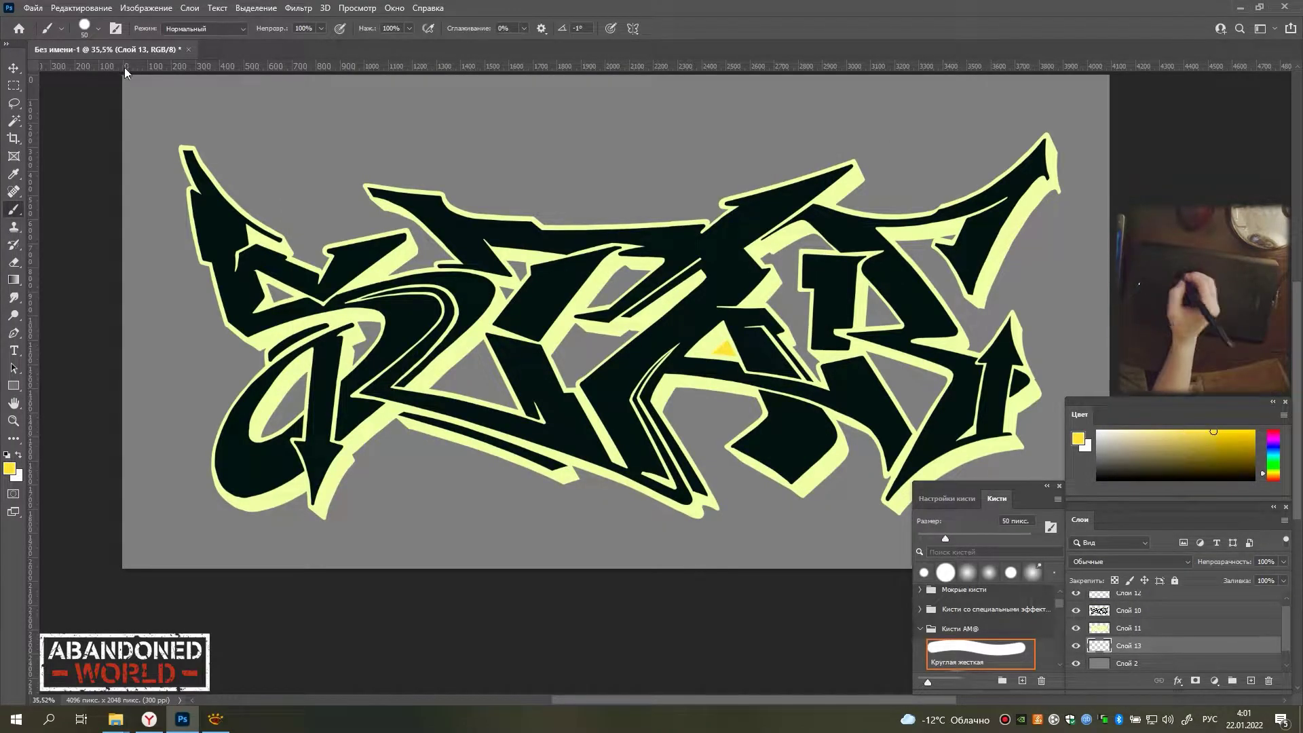
Use Hue/Saturation to turn the outline layer mint.
left_click(1129, 628)
left_click(146, 8)
left_click(380, 234)
mouse_move(642, 337)
left_mouse_down()
mouse_move(592, 341)
mouse_move(636, 344)
left_mouse_up()
key("Return")
key("h")
On the empty layer below the outline, paint light blue into the gaps behind the letters.
left_click(1129, 610)
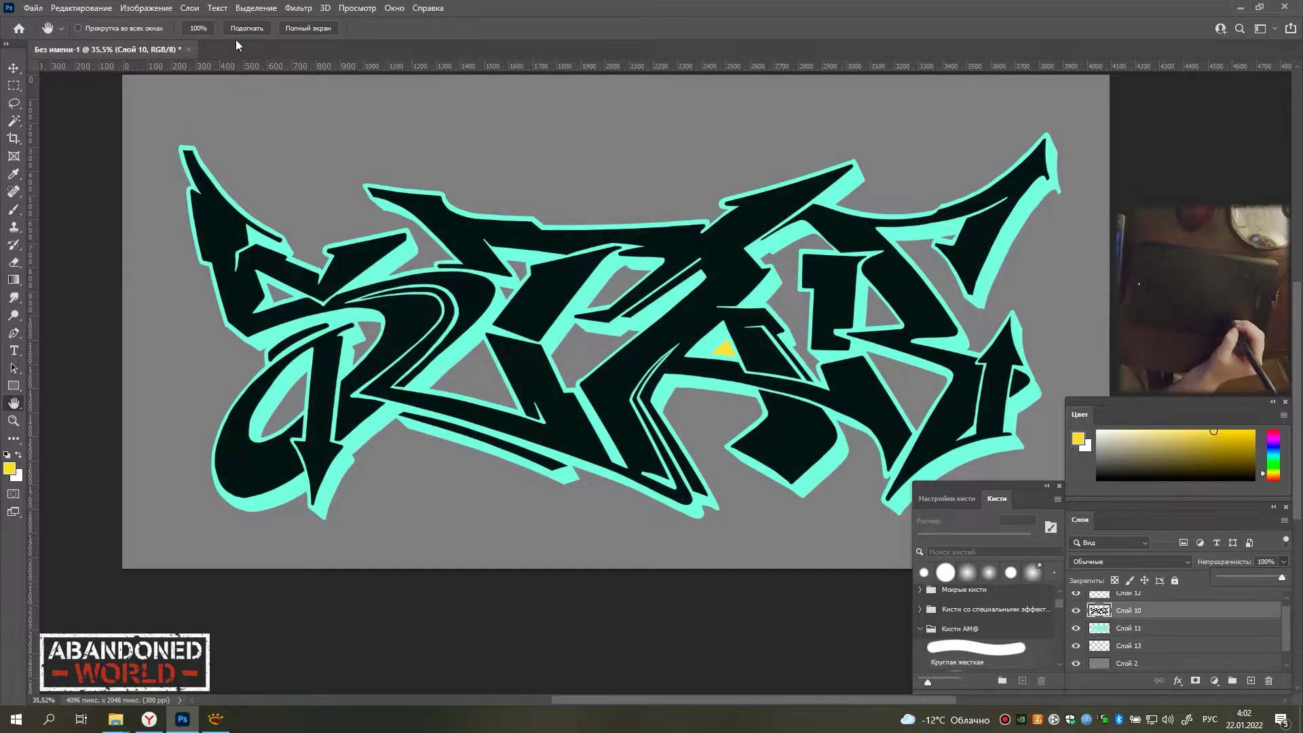
left_click(1129, 645)
left_click(1274, 451)
left_click(1183, 431)
key("b")
left_click_drag(488, 367, 410, 382)
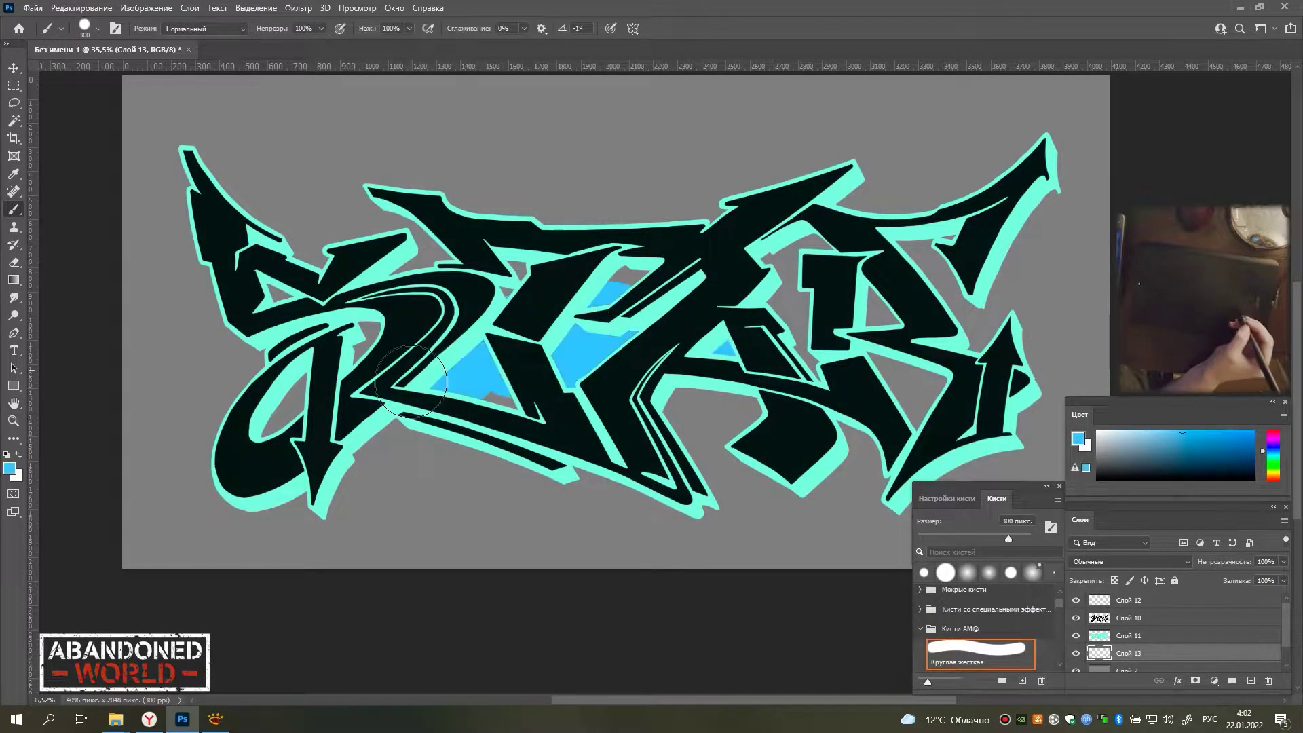
left_click_drag(781, 244, 828, 367)
Paint dark blue and purple shadows under the letters, then repaint them brighter blue.
left_click(1189, 458)
mouse_move(441, 393)
left_mouse_down()
mouse_move(638, 272)
mouse_move(516, 346)
left_mouse_up()
mouse_move(361, 456)
left_mouse_down()
mouse_move(338, 500)
mouse_move(408, 428)
mouse_move(509, 435)
left_mouse_up()
left_click(1178, 450)
left_click_drag(462, 391, 627, 333)
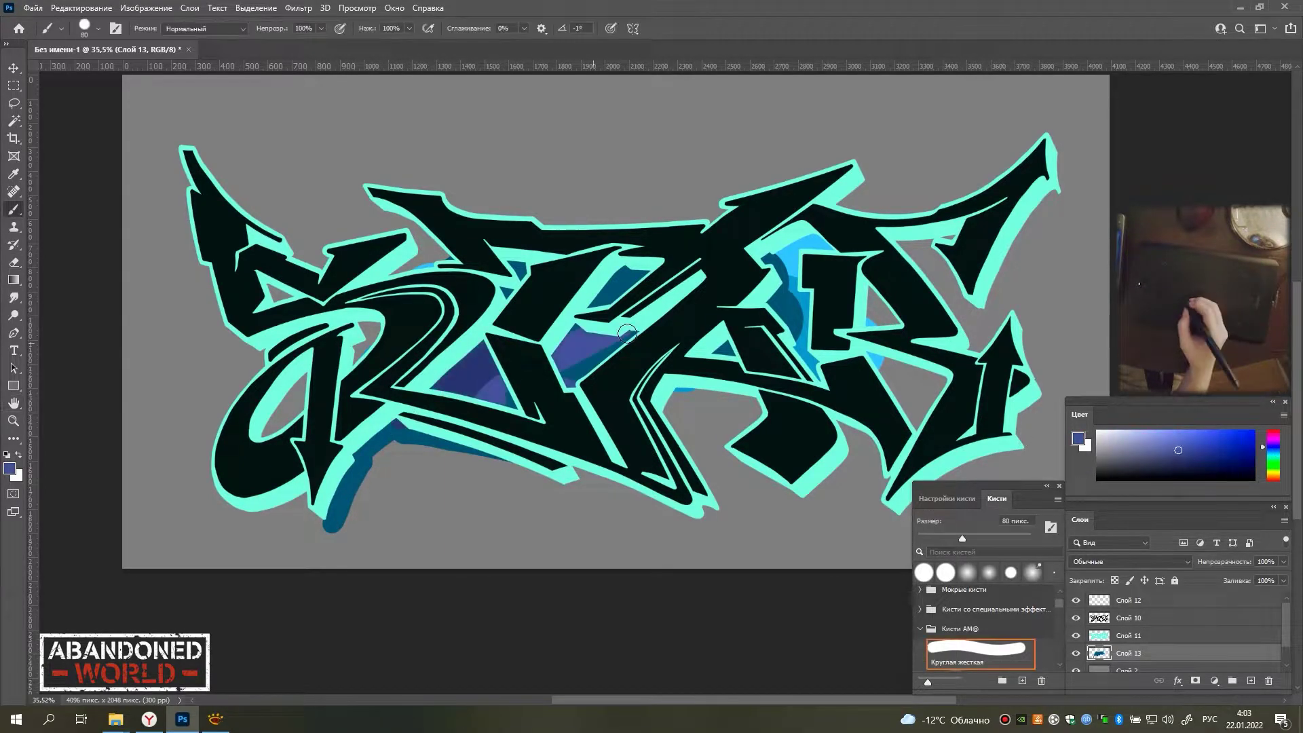
left_click(1241, 448)
left_click_drag(564, 367, 624, 340)
mouse_move(476, 373)
left_mouse_down()
mouse_move(358, 465)
mouse_move(882, 306)
left_mouse_up()
Paint a large dark teal blob behind the letters, redoing it with a smaller brush.
scroll(543, 340, "right", 2)
left_click(1149, 461)
left_click_drag(272, 489, 781, 475)
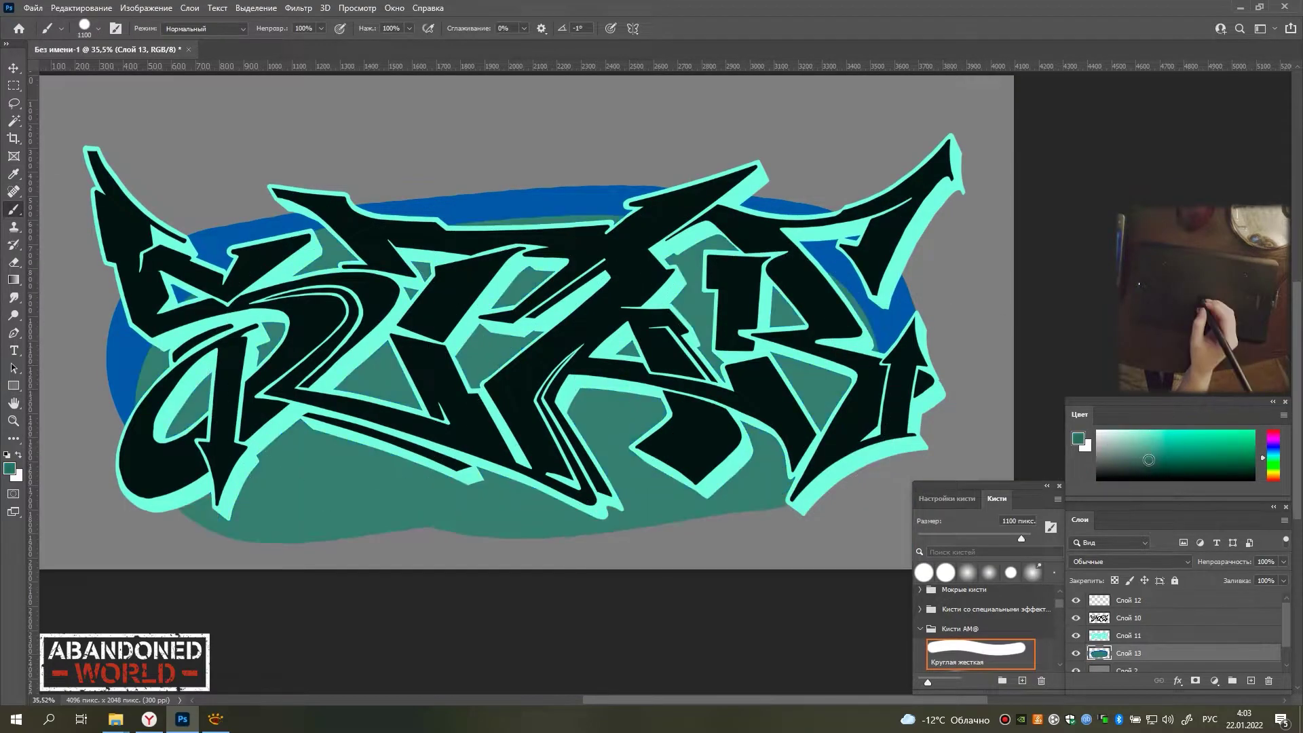
key("ctrl+z")
key("ctrl+z")
key("bracketleft")
key("bracketleft")
left_click_drag(272, 306, 696, 260)
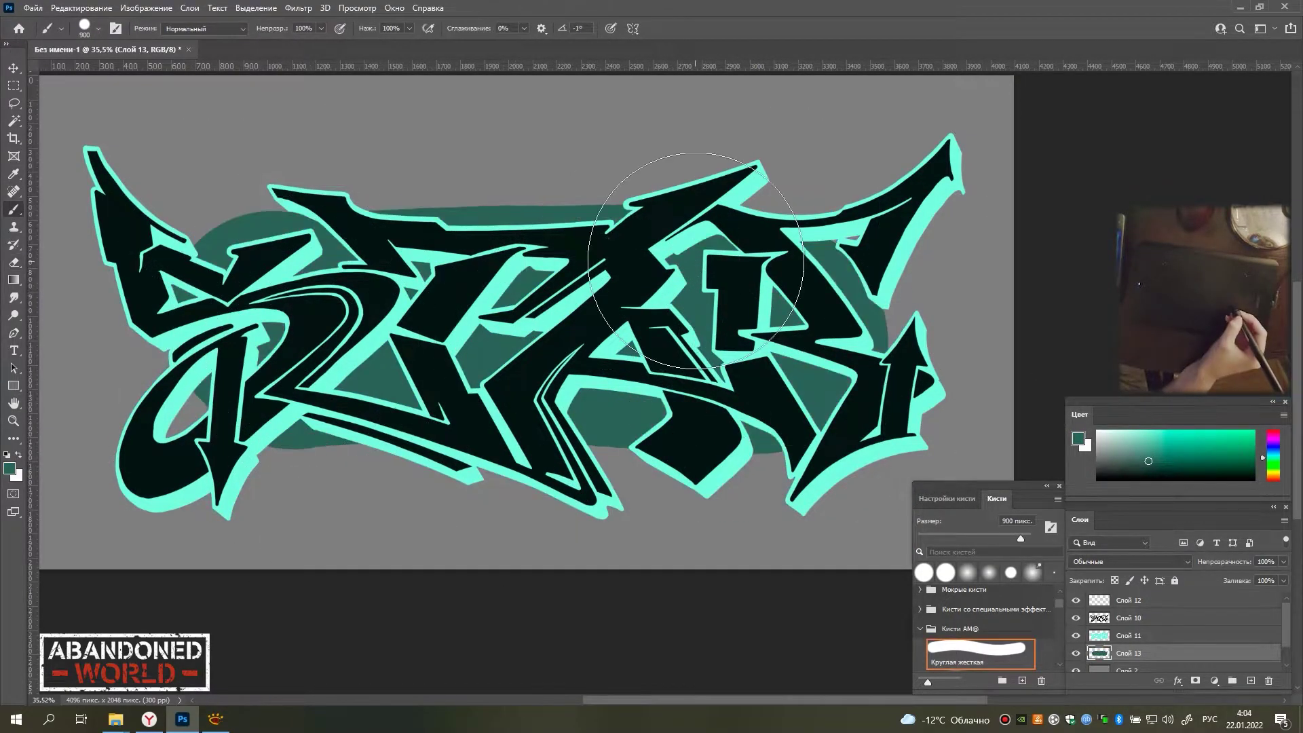
Repaint and extend the backdrop blob in a darker cyan-blue.
left_click(1273, 452)
left_click(1143, 468)
left_click_drag(781, 326, 566, 341)
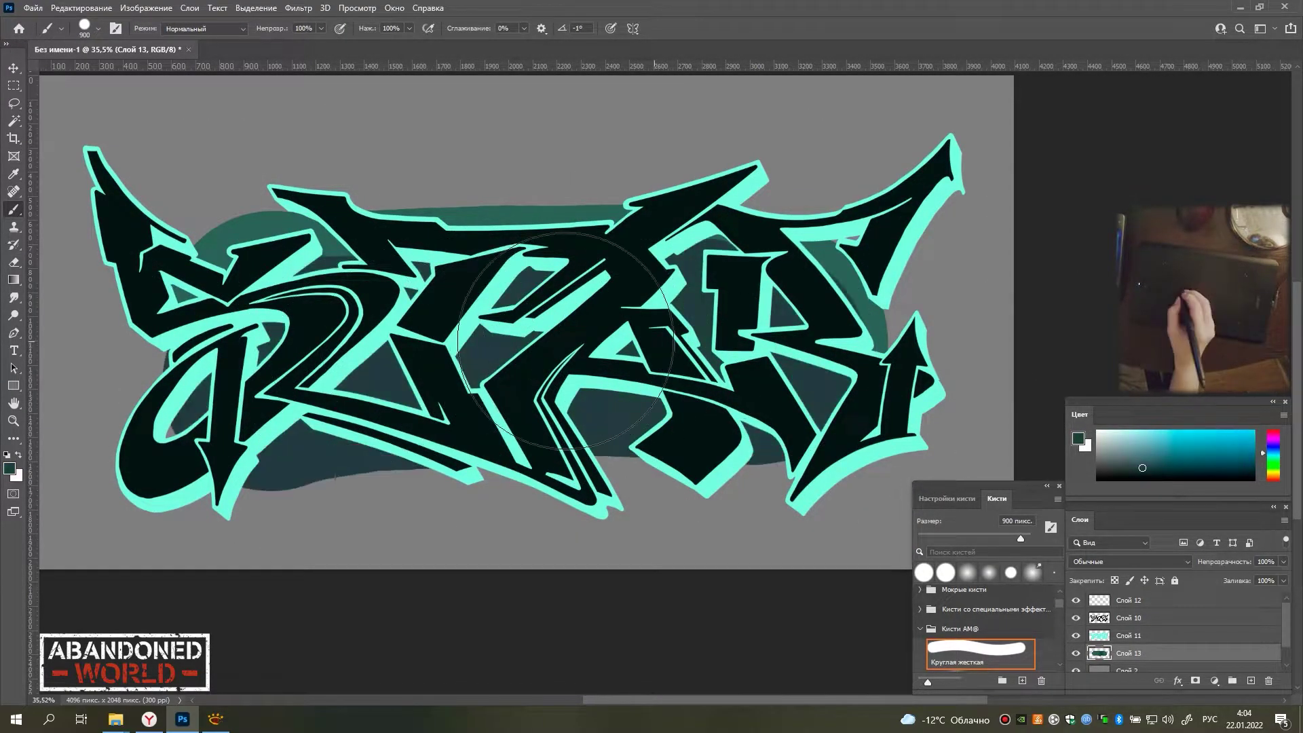
left_click_drag(272, 306, 516, 204)
scroll(543, 339, "up", 3)
scroll(543, 340, "up", 5)
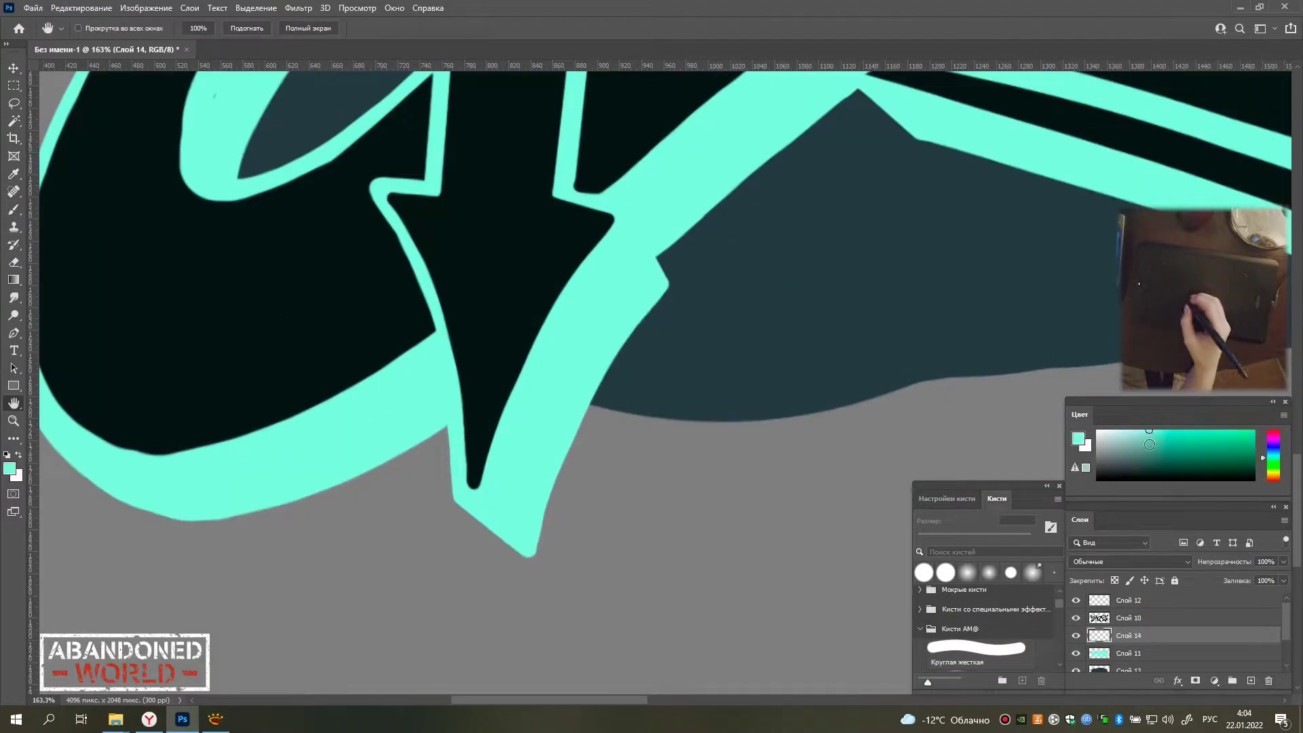
Paint a darker teal shading band along the outline under the letter and smudge it soft.
key("b")
left_click(407, 400)
left_click_drag(421, 369, 224, 469)
left_click_drag(421, 408, 180, 475)
key("e")
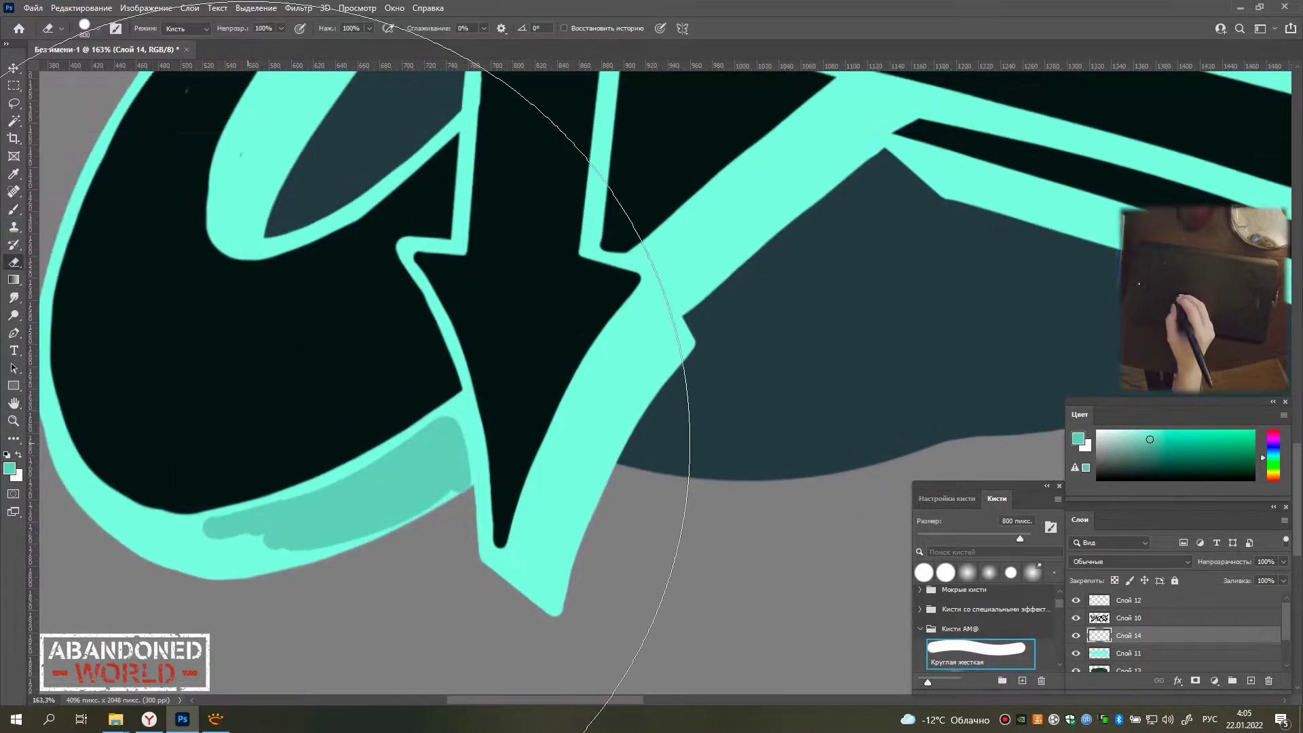
key("bracketright")
key("bracketright")
key("bracketright")
key("r")
left_click_drag(441, 468, 198, 582)
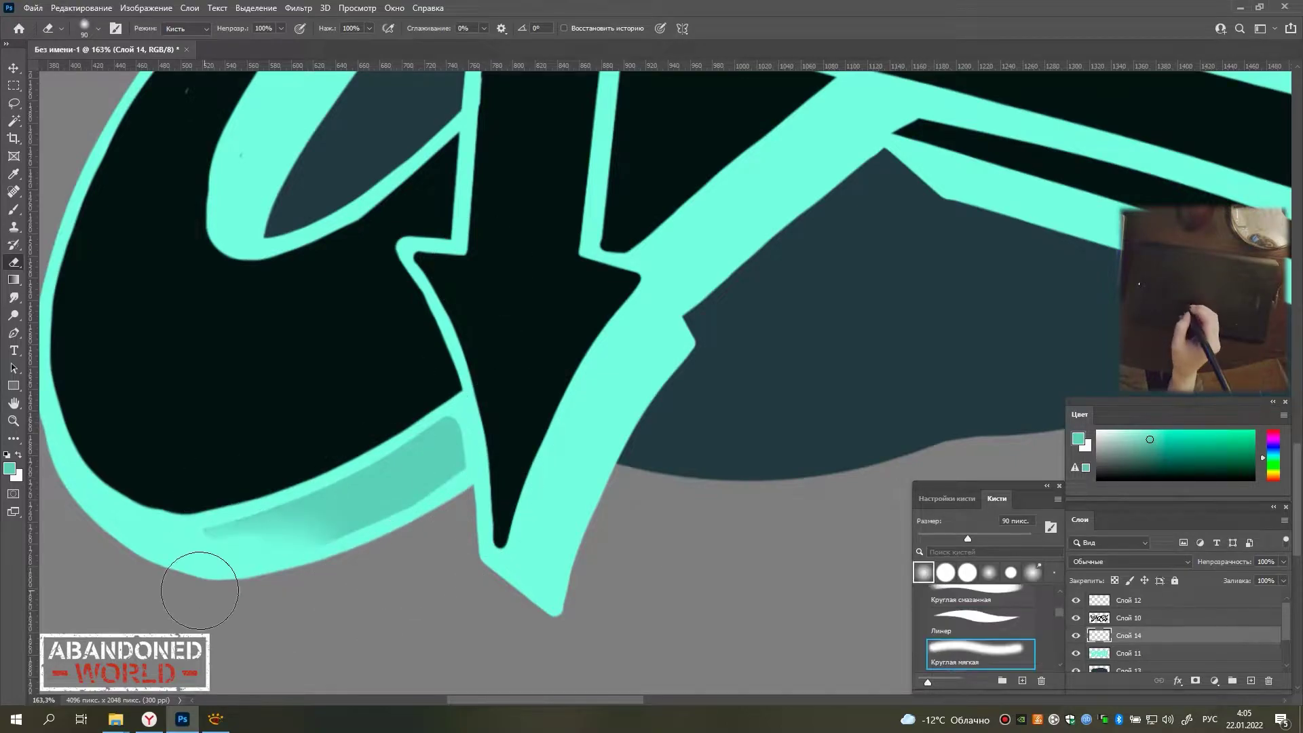
left_click_drag(272, 529, 395, 489)
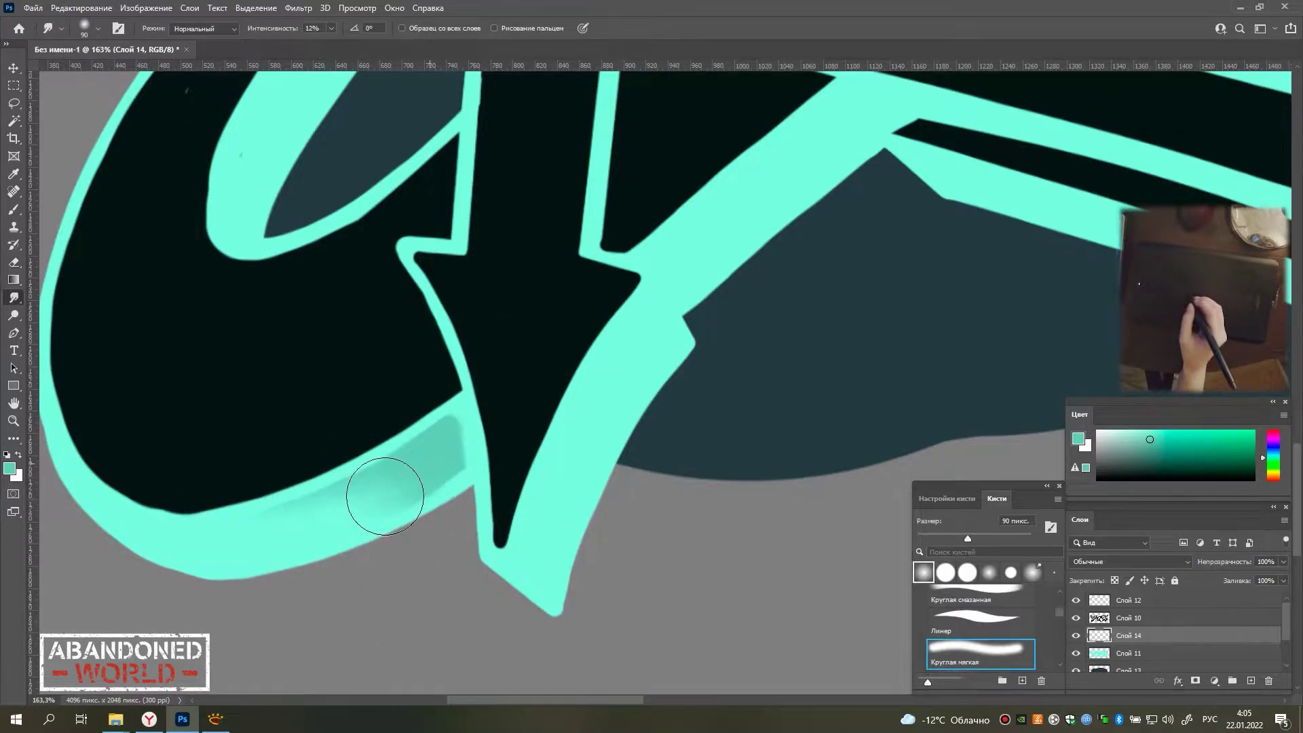
Add a grey shading stroke on the next outline bar and erase part of it.
key("b")
left_click_drag(767, 251, 509, 468)
left_click_drag(451, 425, 414, 462)
key("e")
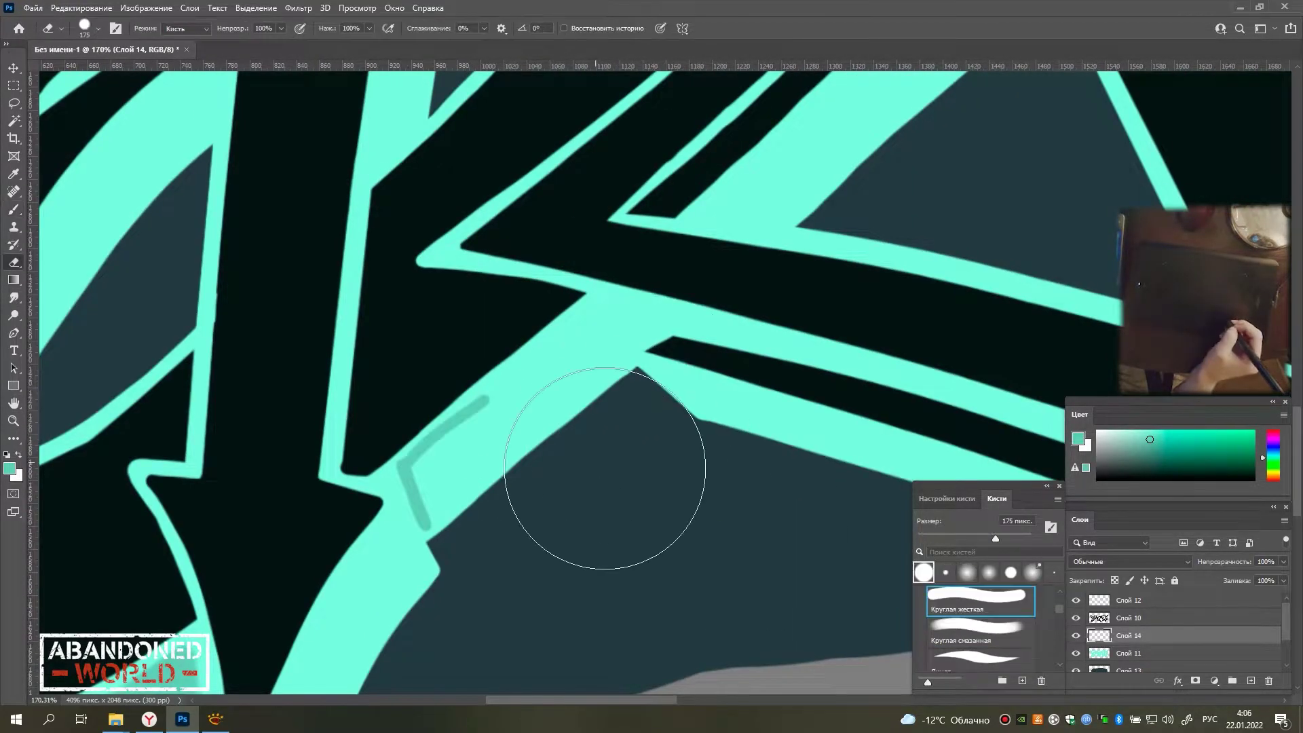
scroll(679, 475, "up", 2)
key("bracketleft")
key("bracketleft")
key("bracketleft")
mouse_move(488, 441)
left_mouse_down()
mouse_move(523, 401)
mouse_move(533, 435)
left_mouse_up()
Paint a grey-teal shading patch on the bar and blend it at the bar junction.
key("b")
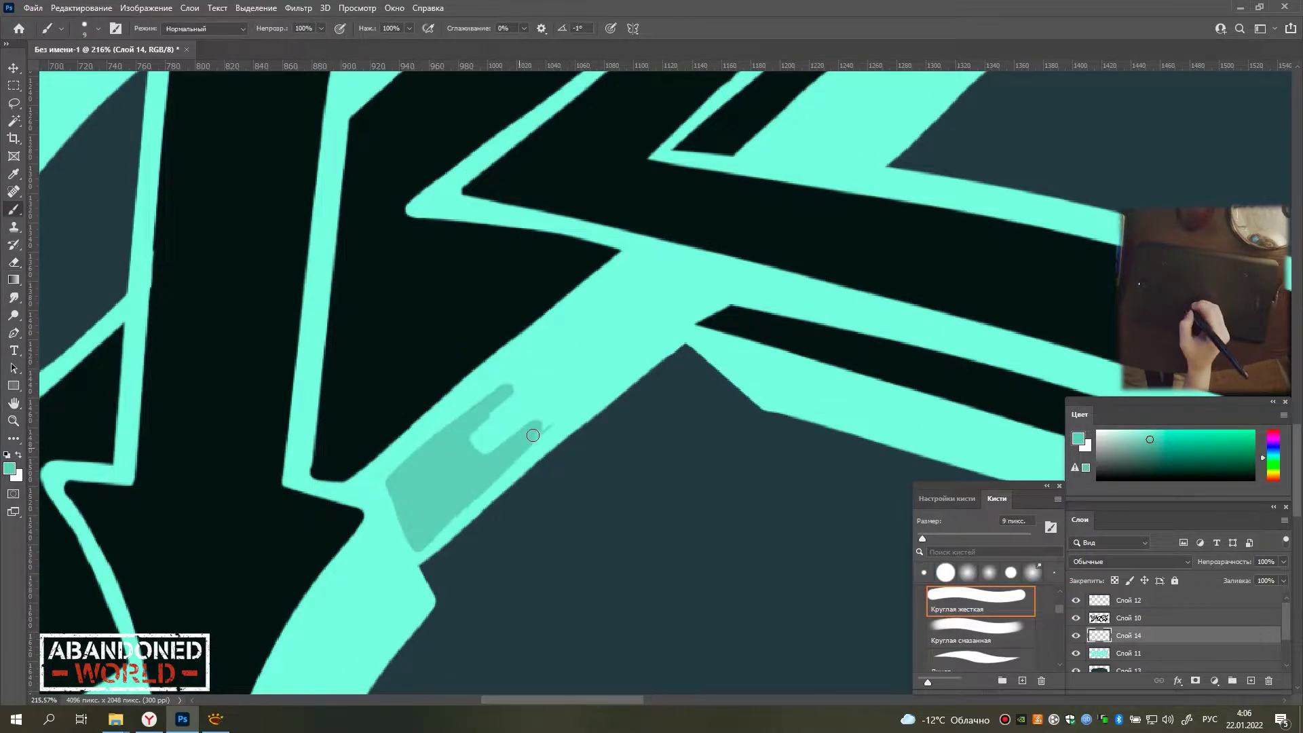
mouse_move(656, 271)
left_mouse_down()
mouse_move(592, 315)
mouse_move(621, 364)
left_mouse_up()
key("e")
key("r")
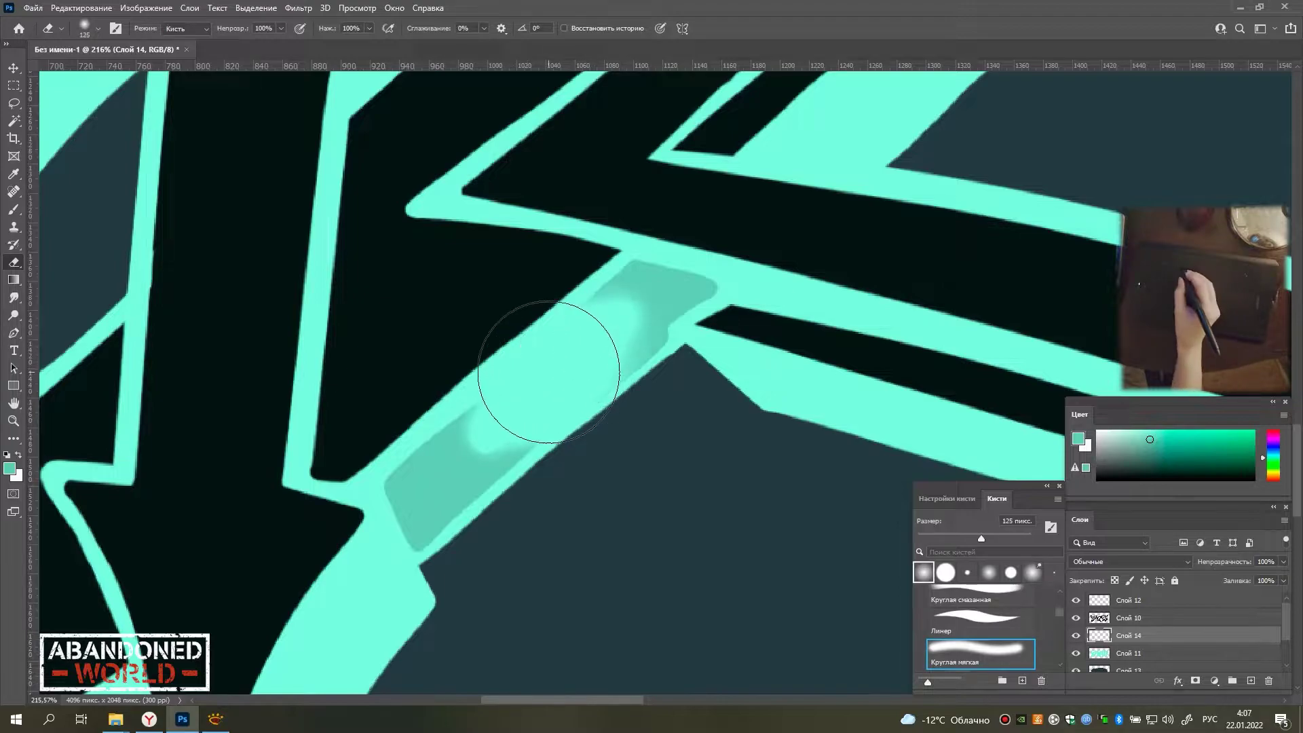
left_click_drag(547, 378, 532, 355)
scroll(516, 339, "down", 3)
left_click_drag(606, 214, 479, 353)
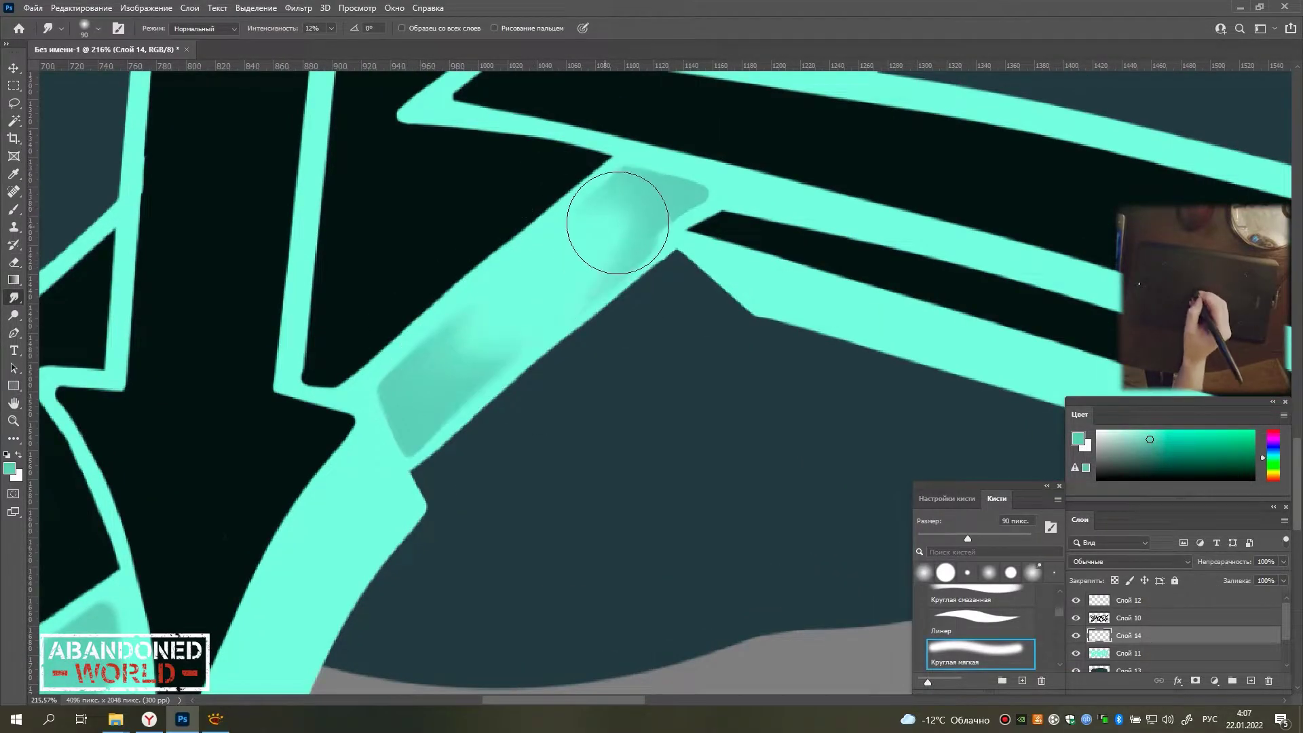
Add darker teal shading on the bar and smudge it into a soft gradient.
key("e")
scroll(518, 363, "down", 2)
scroll(489, 381, "down", 2)
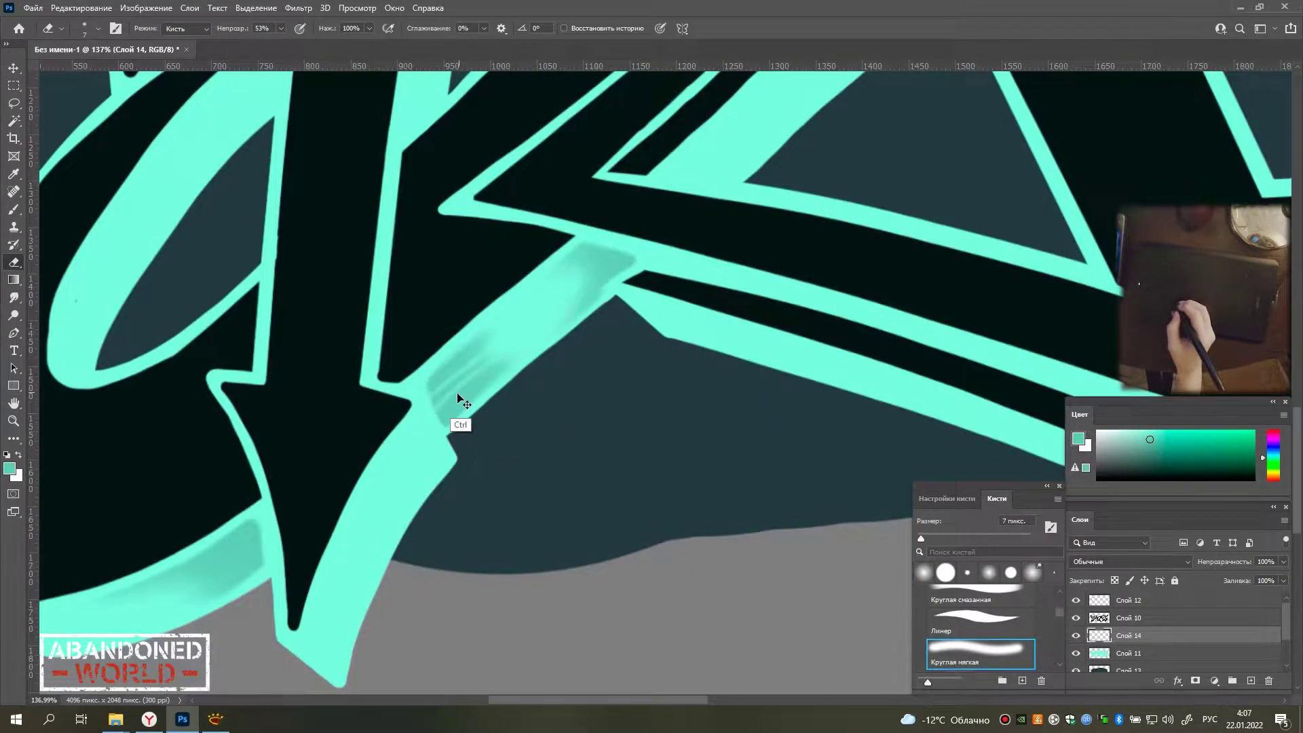
key("b")
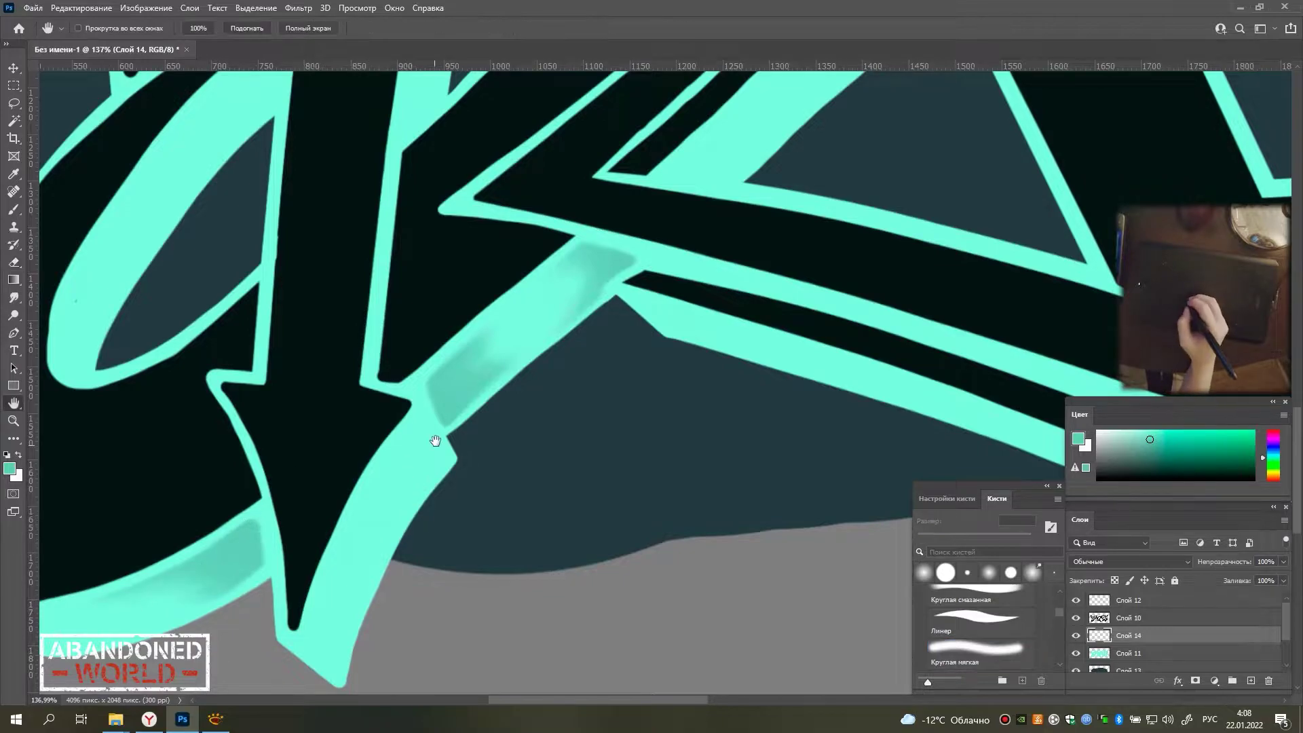
scroll(437, 437, "up", 2)
mouse_move(448, 359)
left_mouse_down()
mouse_move(506, 220)
mouse_move(407, 435)
left_mouse_up()
key("r")
left_click_drag(468, 252, 415, 443)
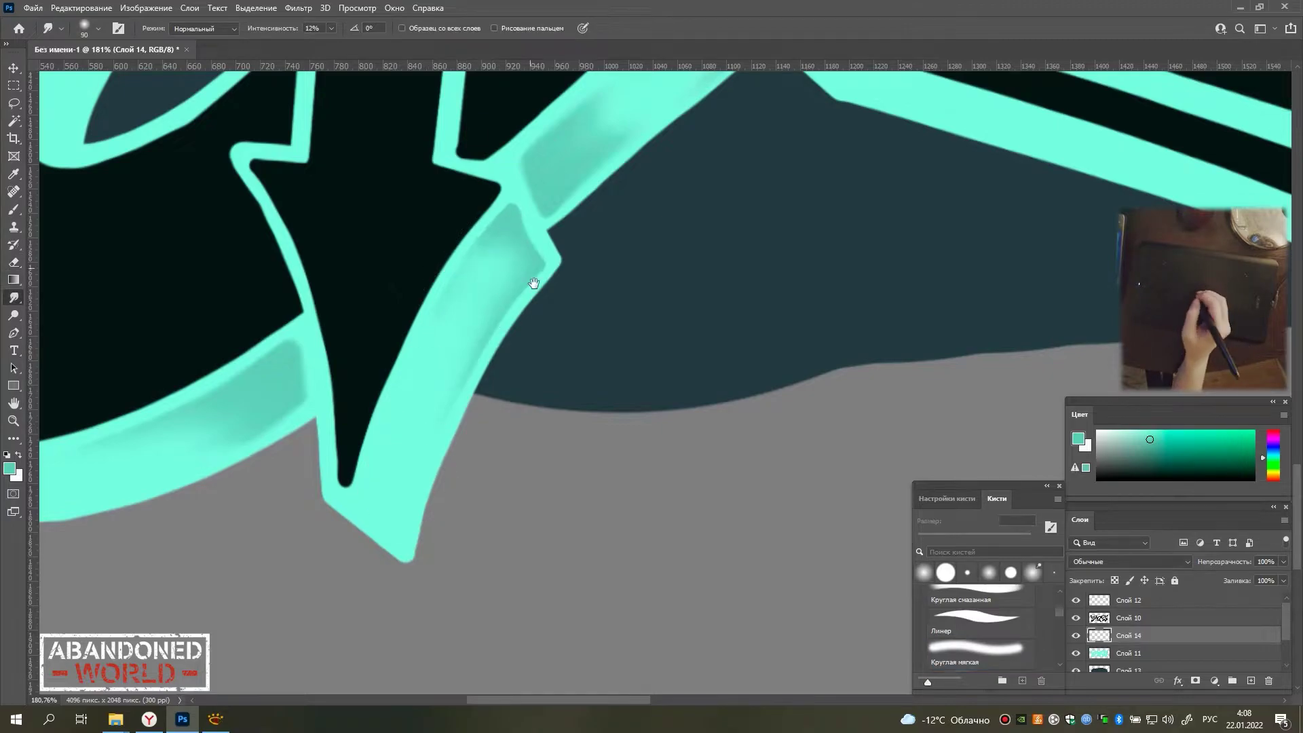
scroll(534, 283, "down", 3)
scroll(525, 344, "up", 3)
Paint darker teal shading along the letter's inner curve.
key("b")
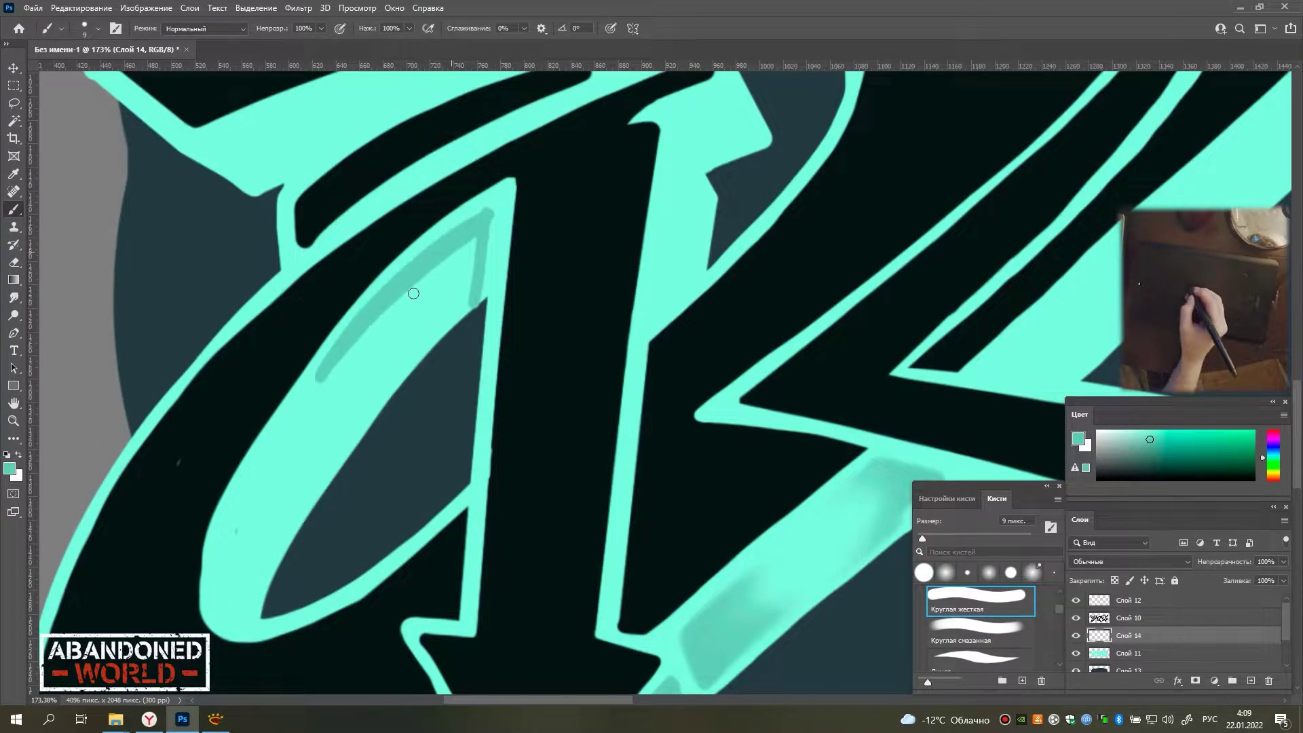
left_click_drag(490, 206, 382, 339)
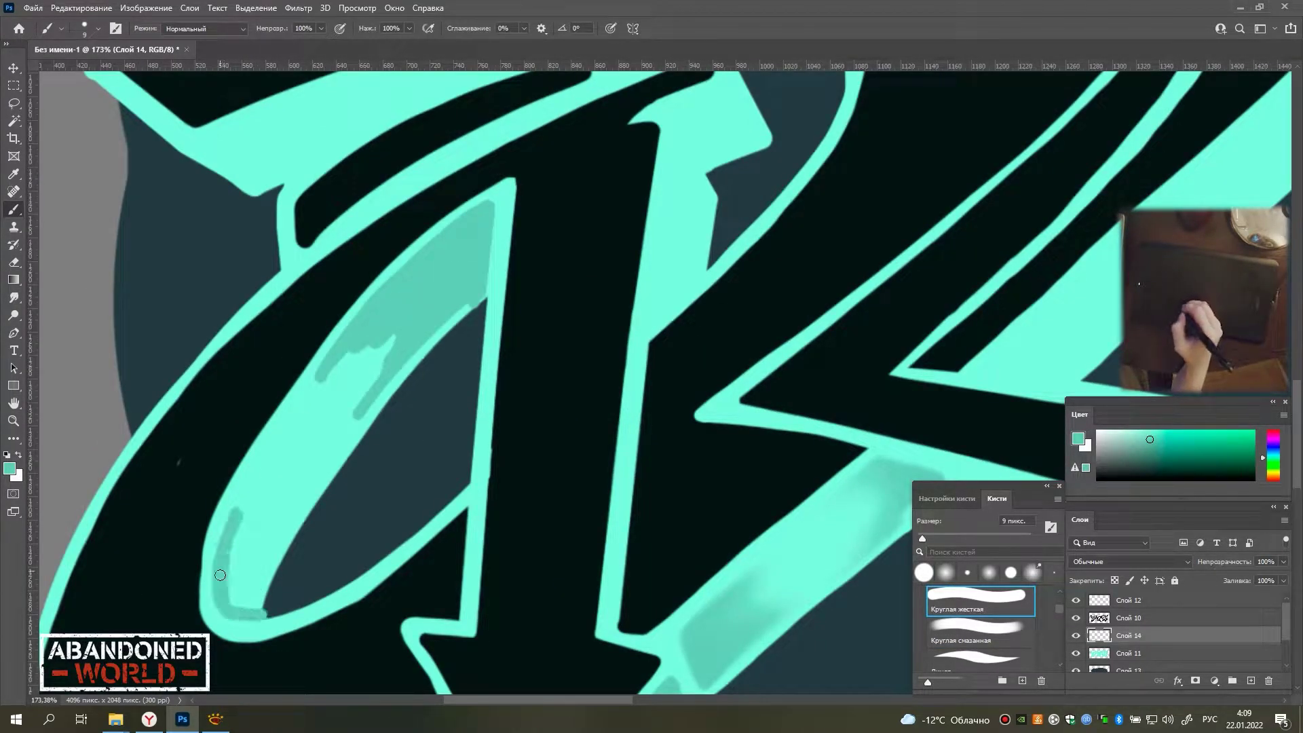
mouse_move(220, 575)
left_mouse_down()
mouse_move(251, 612)
mouse_move(253, 558)
mouse_move(491, 324)
mouse_move(397, 370)
left_mouse_up()
key("e")
key("r")
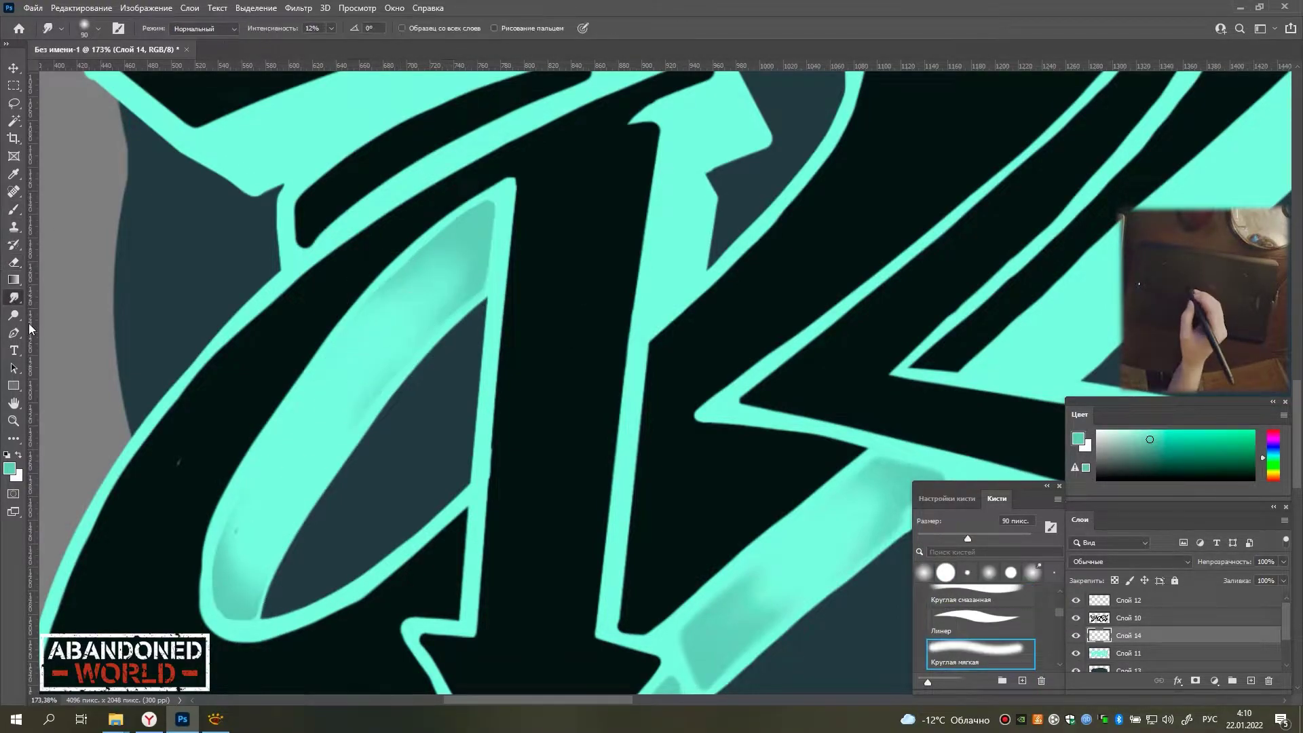
key("b")
scroll(364, 182, "up", 2)
scroll(450, 475, "down", 3)
scroll(450, 475, "left", 1)
Extend the light patch and draw short and diagonal teal shading strokes, trimming with the eraser.
mouse_move(460, 409)
left_mouse_down()
mouse_move(505, 434)
mouse_move(480, 306)
mouse_move(495, 197)
mouse_move(451, 421)
left_mouse_up()
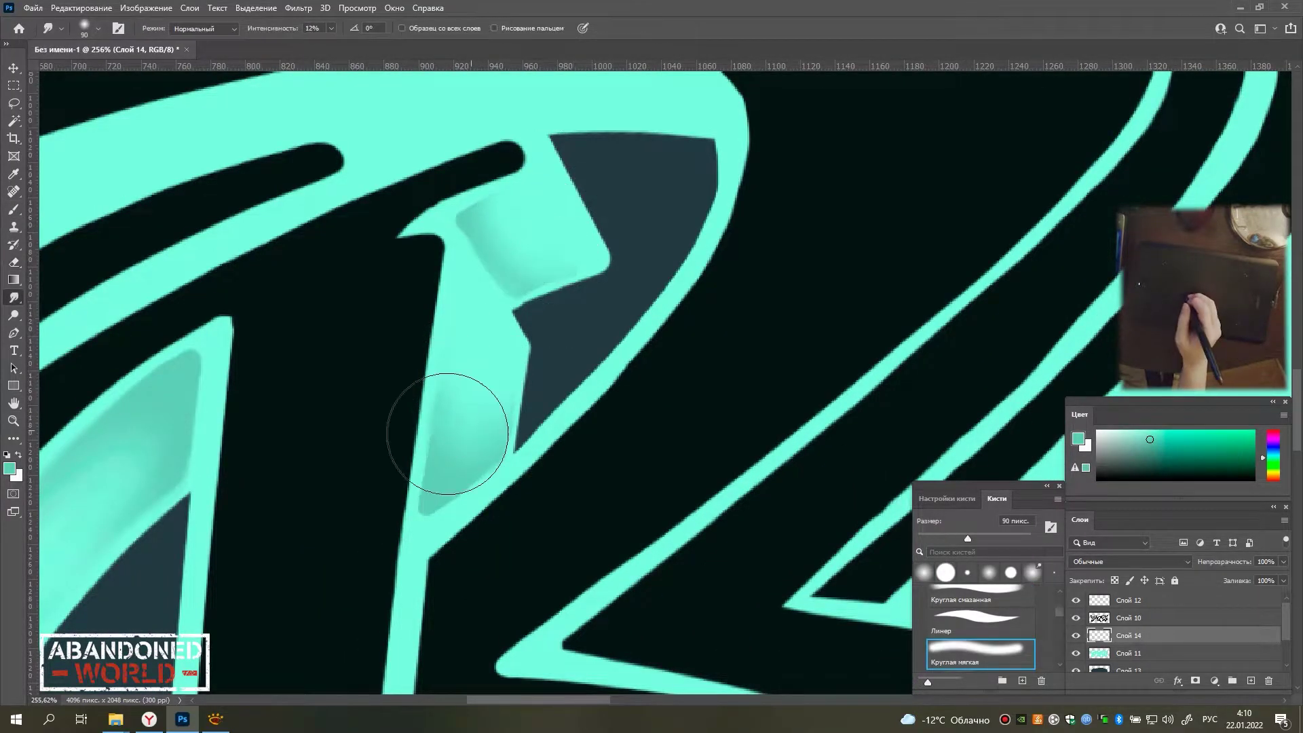
scroll(451, 422, "down", 5)
scroll(435, 429, "up", 5)
left_click_drag(278, 418, 435, 429)
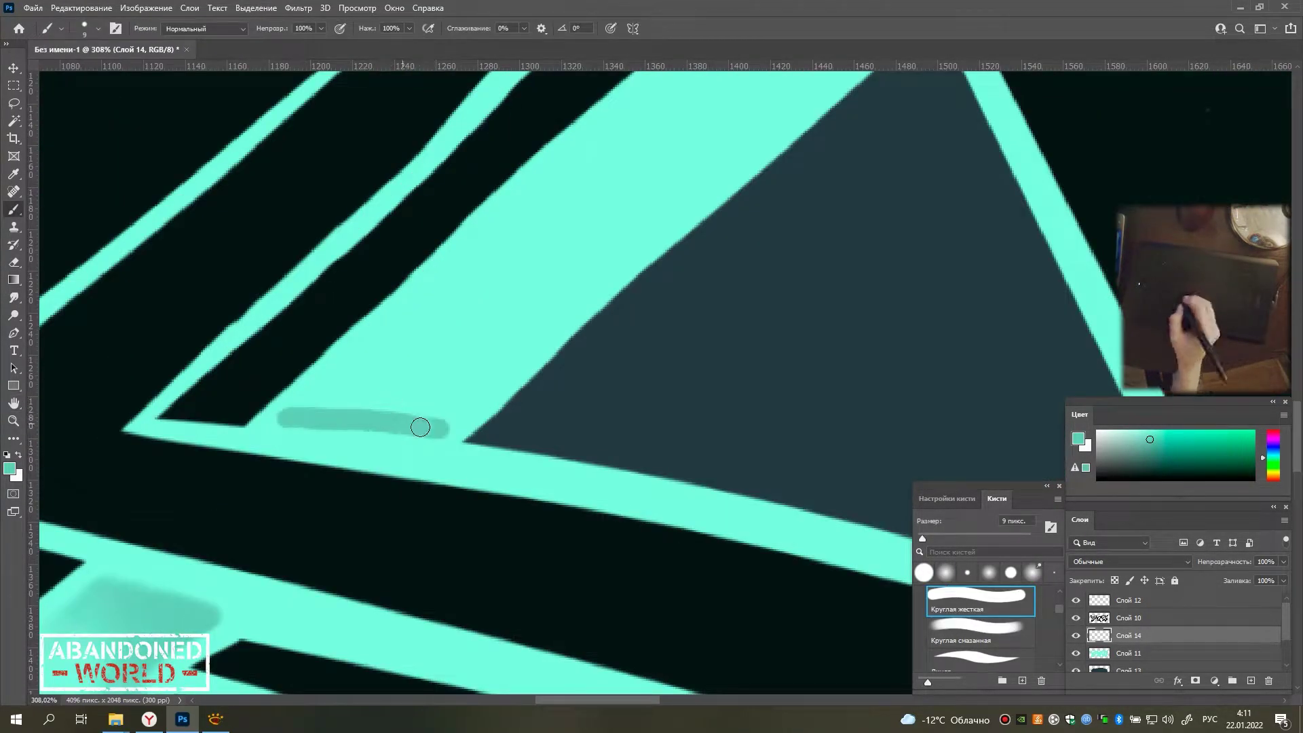
left_click_drag(292, 411, 502, 231)
key("e")
scroll(547, 294, "right", 3)
mouse_move(203, 584)
left_mouse_down()
mouse_move(285, 559)
mouse_move(427, 392)
mouse_move(285, 543)
left_mouse_up()
Add grey shading along the diagonal and lighten it with a small soft eraser.
key("b")
scroll(488, 553, "down", 5)
scroll(336, 411, "up", 4)
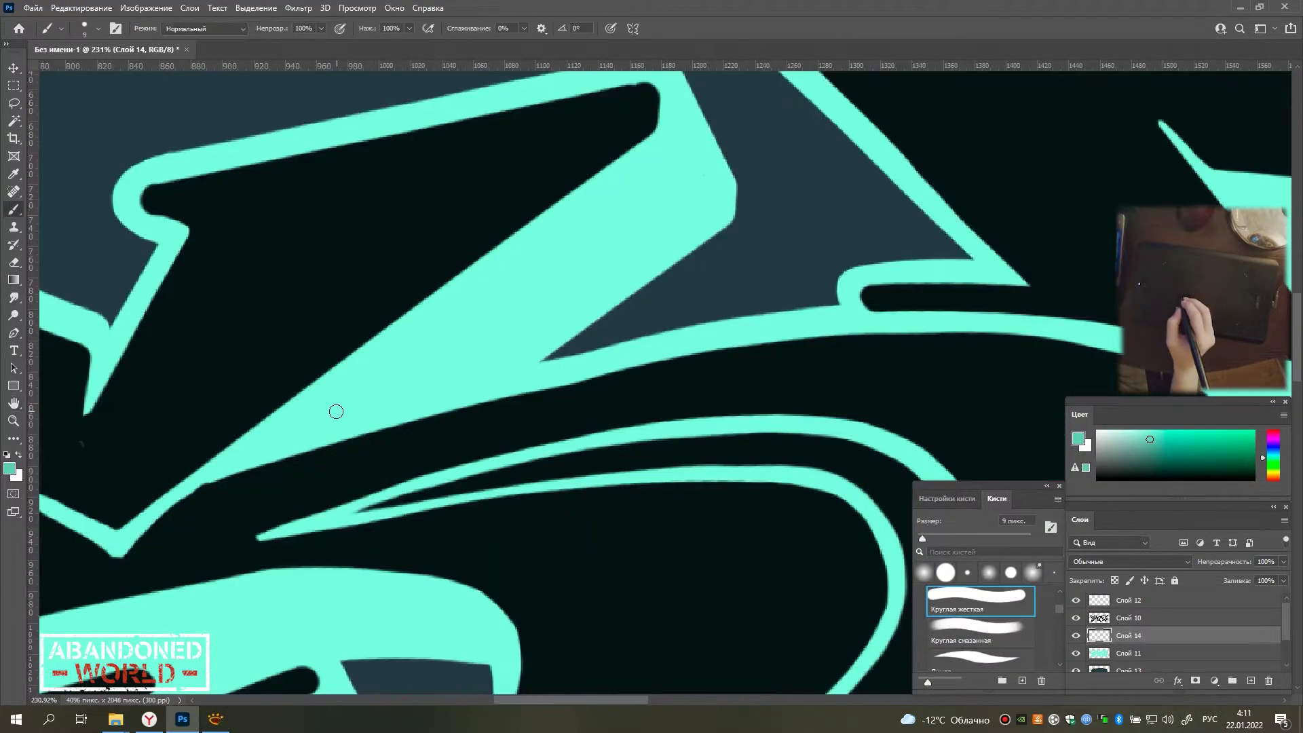
mouse_move(336, 412)
left_mouse_down()
mouse_move(527, 272)
mouse_move(518, 299)
mouse_move(312, 434)
left_mouse_up()
key("e")
scroll(518, 299, "right", 3)
scroll(518, 299, "up", 2)
key("bracketleft")
key("bracketleft")
key("bracketleft")
mouse_move(489, 271)
left_mouse_down()
mouse_move(454, 316)
mouse_move(478, 311)
left_mouse_up()
key("r")
Raise the shading layer's lightness to +33 with Hue/Saturation.
key("i")
scroll(562, 344, "down", 5)
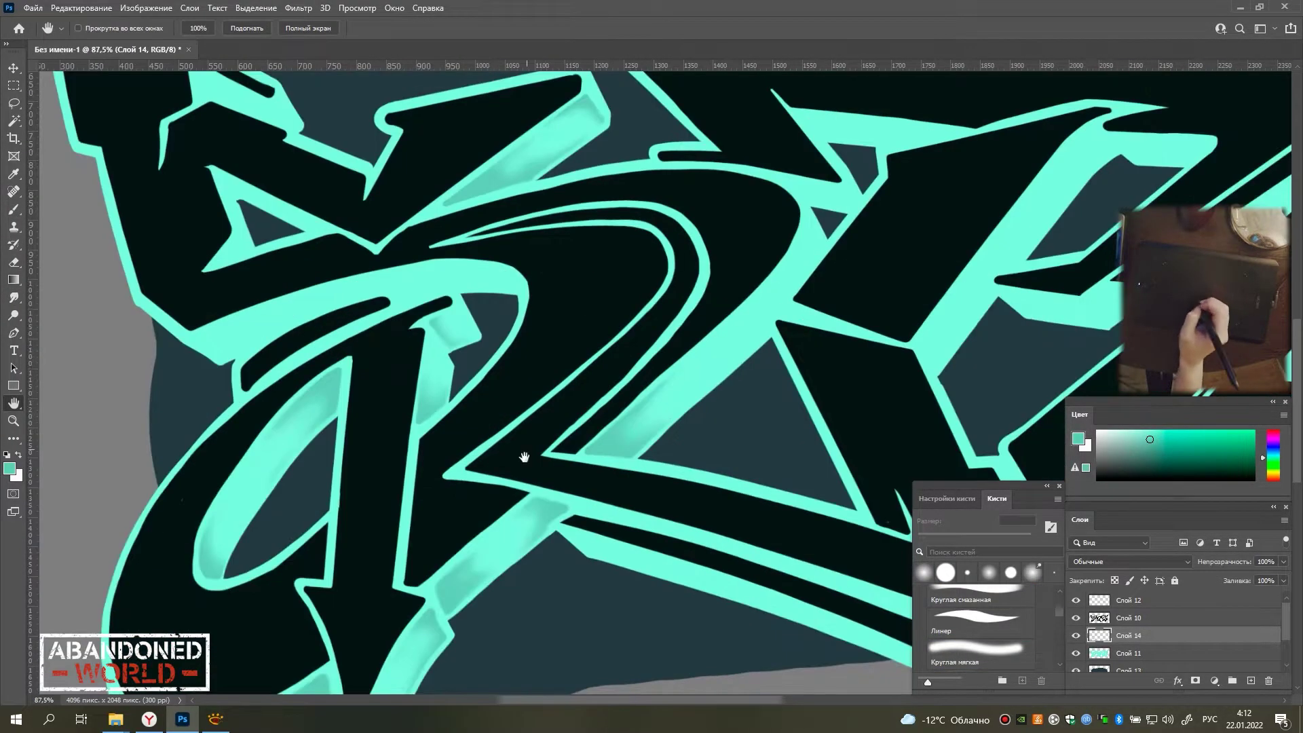
scroll(562, 344, "down", 3)
left_click(82, 8)
left_click(353, 43)
left_click(748, 180)
key("ctrl+u")
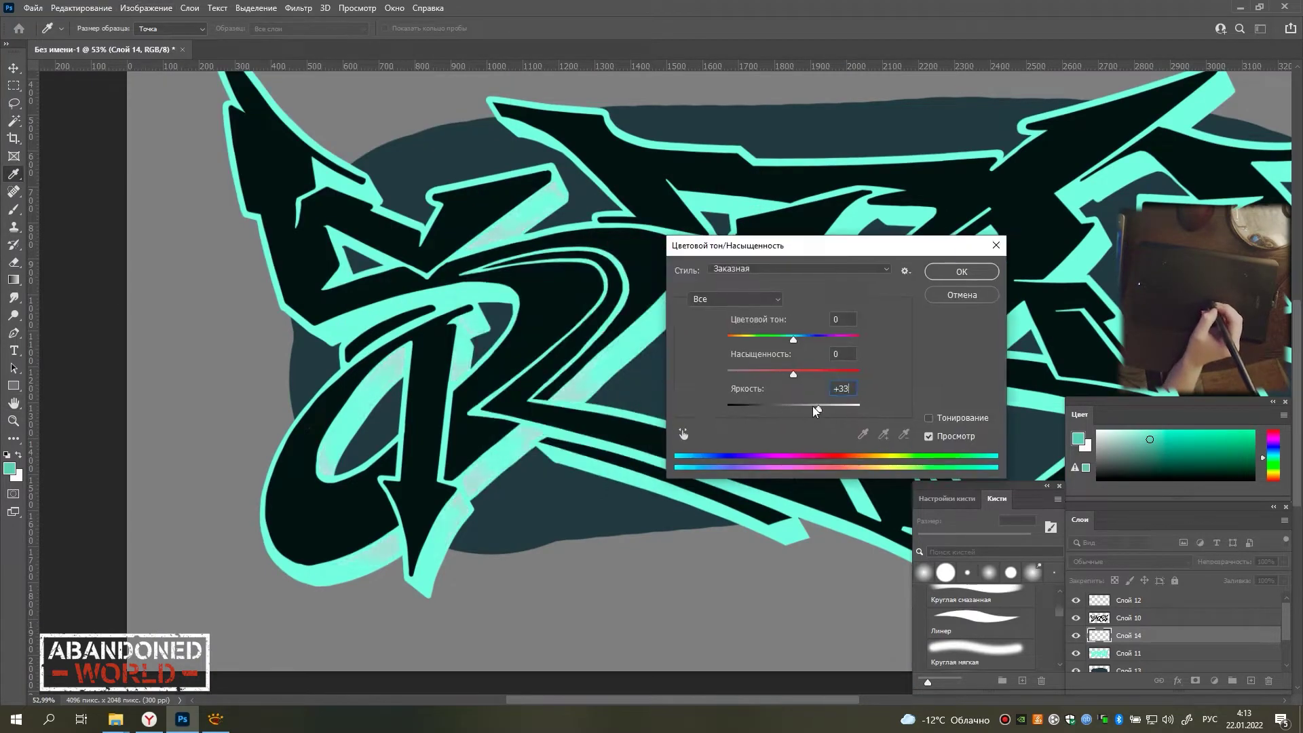
left_click_drag(813, 406, 784, 412)
left_click(931, 281)
Paint new hard-brush shading strokes along the lower-left outline curve.
key("h")
key("b")
scroll(930, 281, "up", 5)
left_click_drag(487, 353, 696, 292)
left_click_drag(471, 412, 516, 383)
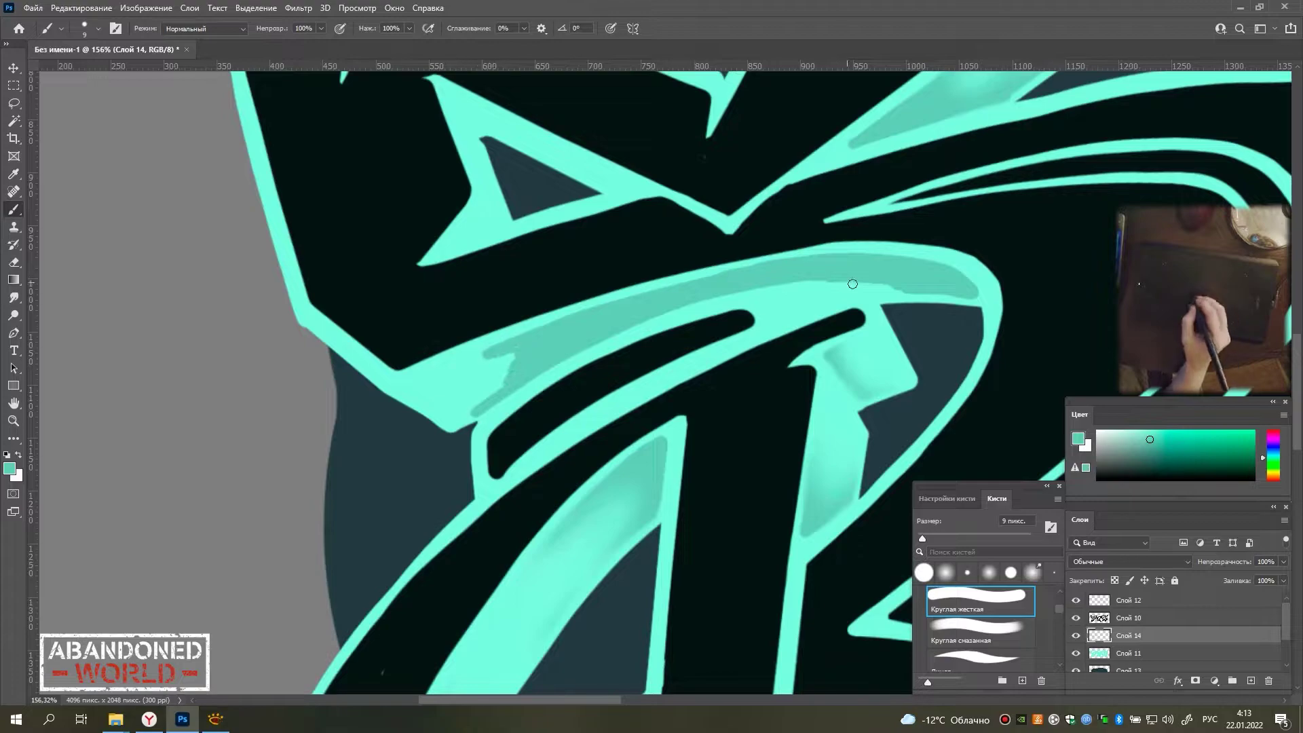
Soften and blend the shading on the lower-left curve and near the triangle's lower tip.
key("e")
left_click_drag(466, 399, 478, 371)
mouse_move(794, 273)
left_mouse_down()
mouse_move(706, 285)
mouse_move(574, 387)
left_mouse_up()
key("r")
scroll(796, 370, "up", 2)
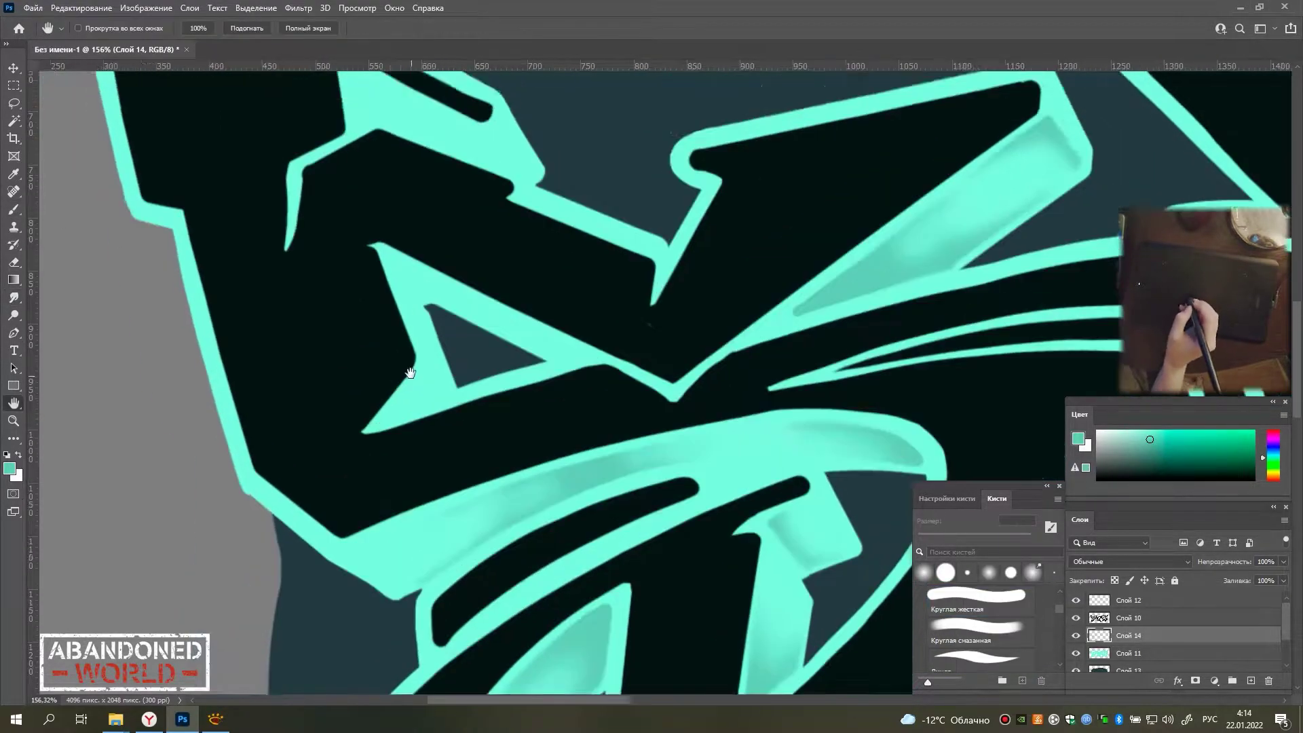
left_click_drag(469, 360, 414, 408)
Paint a long darker-teal shading stroke along the mint band with the 9 px brush.
key("b")
mouse_move(434, 262)
left_mouse_down()
mouse_move(450, 370)
mouse_move(537, 402)
left_mouse_up()
left_click_drag(611, 466, 387, 398)
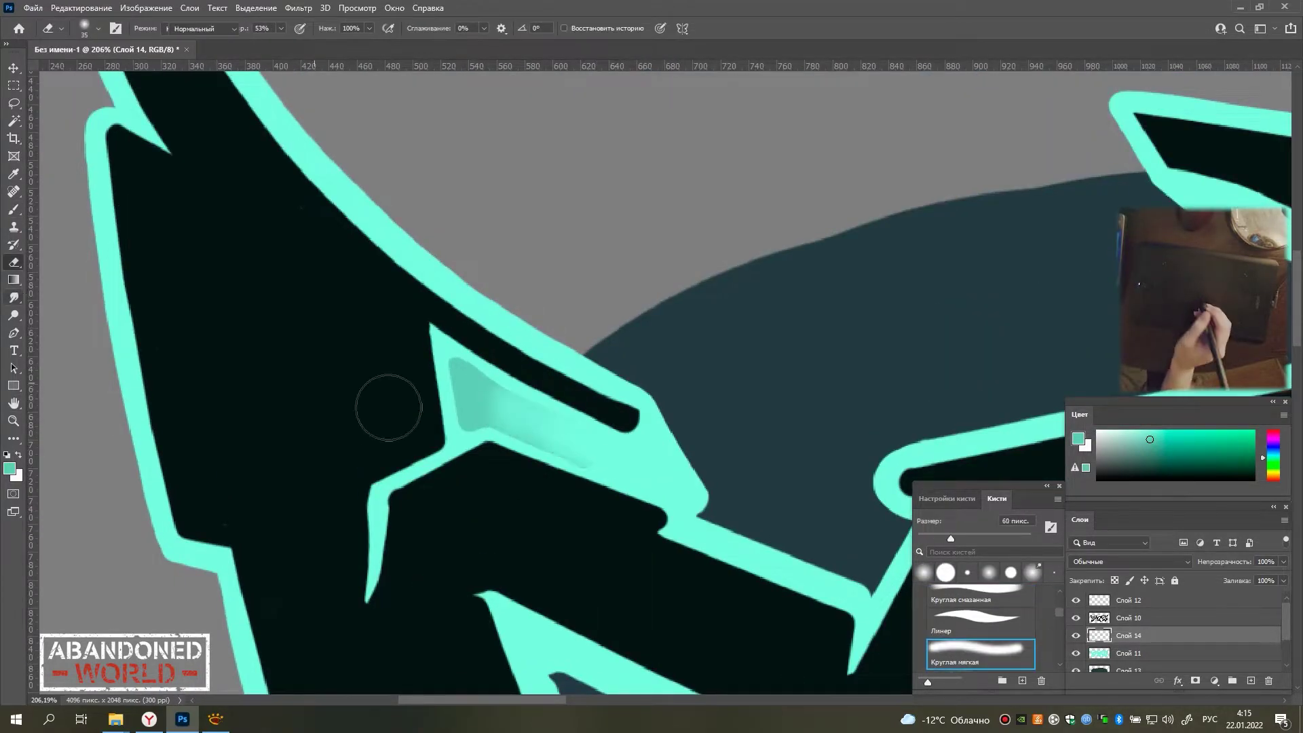
key("h")
scroll(387, 399, "down", 2)
scroll(543, 358, "up", 3)
Shade the lower-left arm with darker teal, then partly erase it to soften.
key("b")
left_click_drag(546, 365, 470, 336)
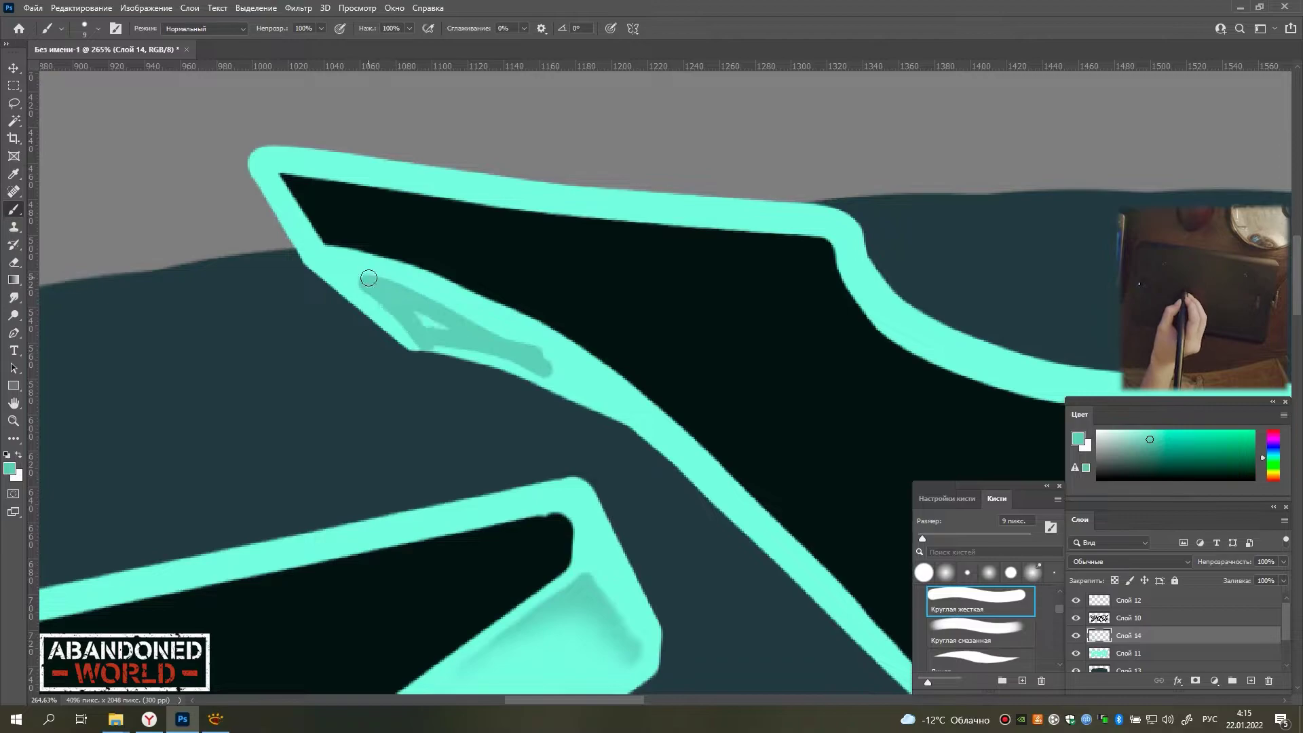
left_click_drag(466, 439, 393, 393)
key("e")
left_click_drag(285, 228, 482, 316)
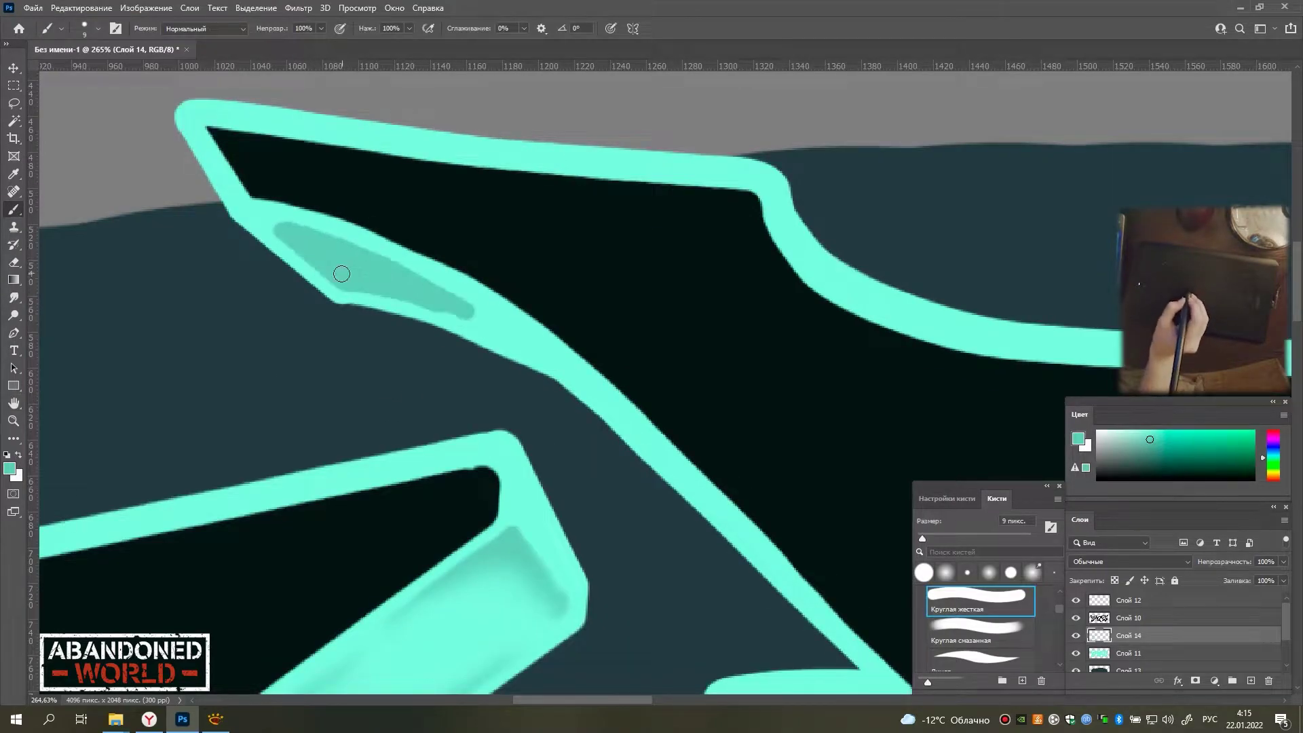
key("r")
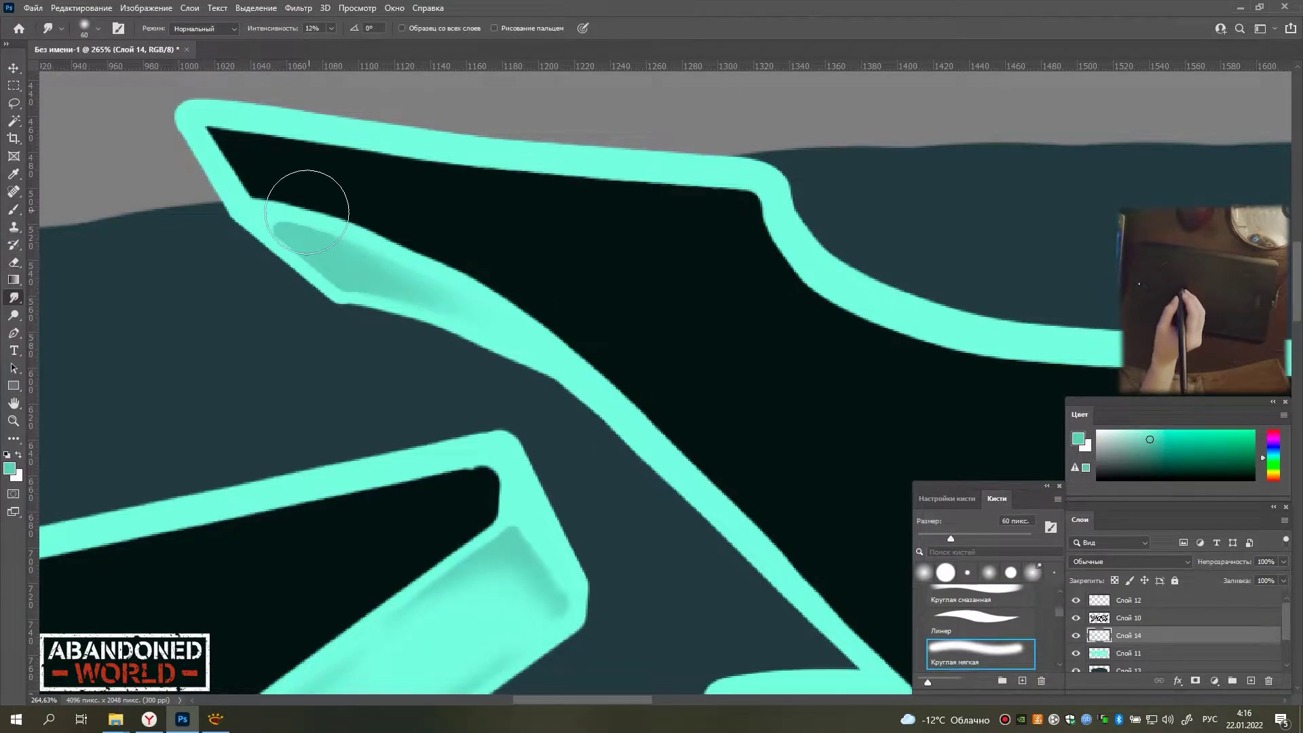
Add darker-teal strokes along the band and smudge them into a soft gradient.
key("b")
left_click_drag(353, 271, 476, 333)
left_click_drag(591, 295, 605, 358)
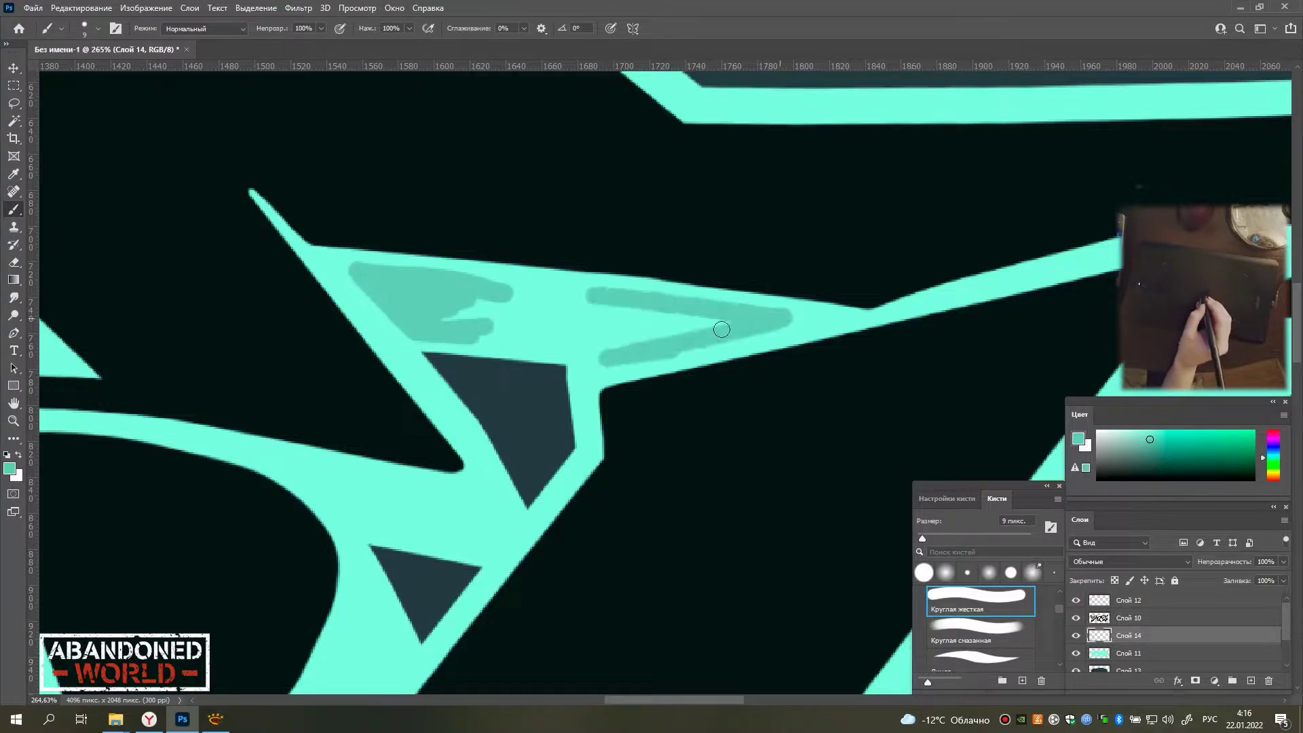
key("r")
mouse_move(523, 314)
left_mouse_down()
mouse_move(512, 378)
mouse_move(544, 315)
left_mouse_up()
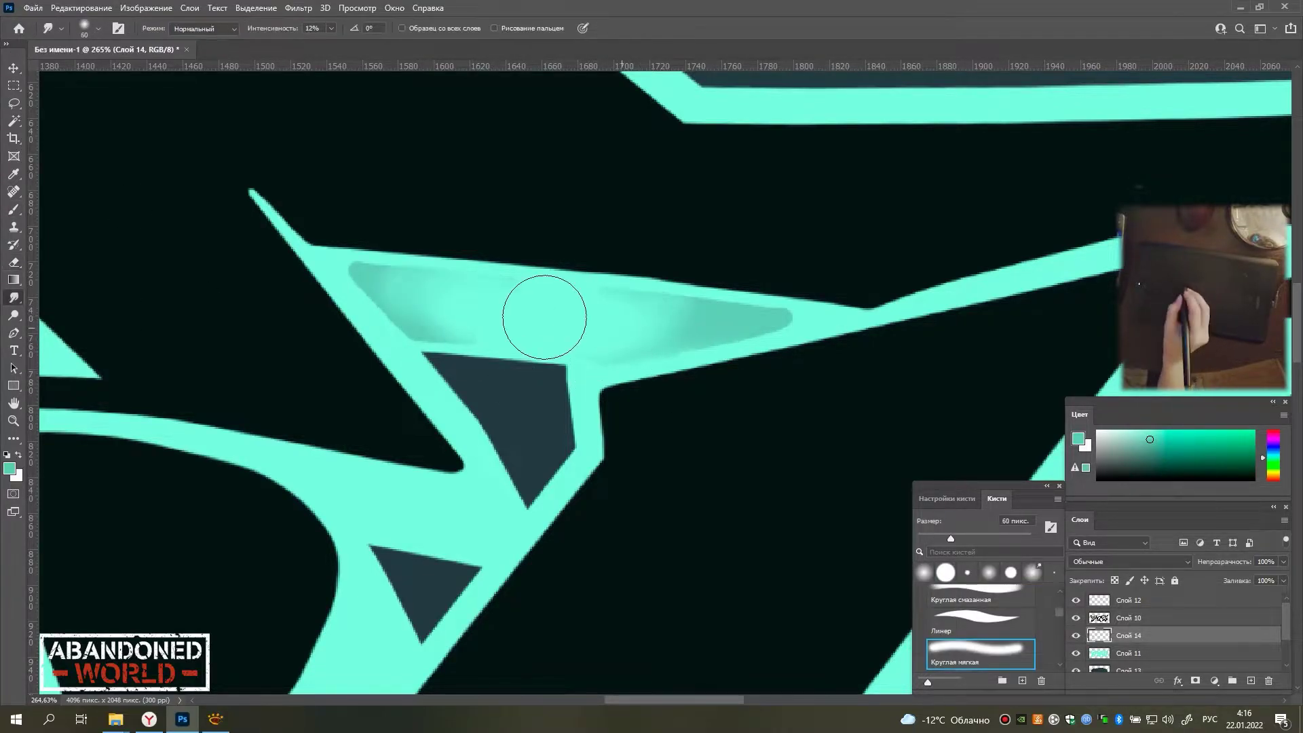
left_click_drag(543, 394, 544, 382)
Smudge the shading beside the triangle smooth.
scroll(544, 382, "down", 5)
key("r")
mouse_move(538, 277)
left_mouse_down()
mouse_move(616, 276)
mouse_move(541, 261)
left_mouse_up()
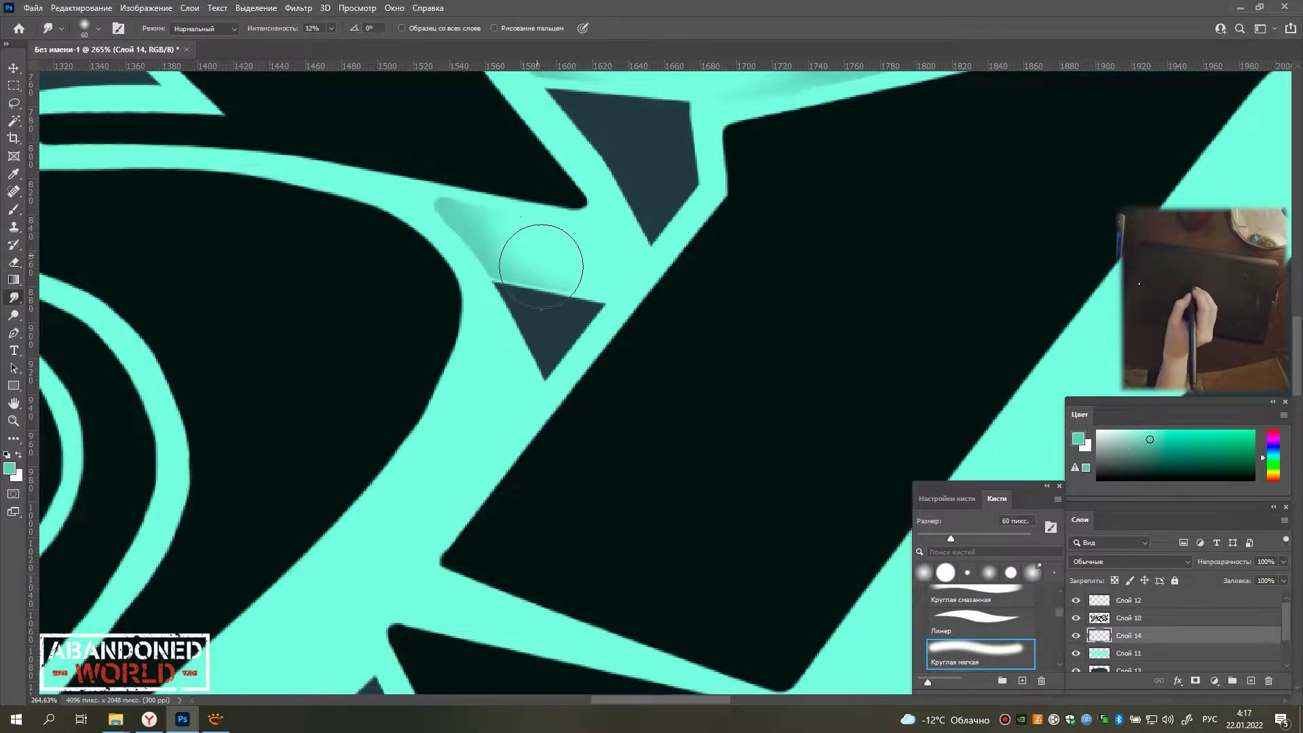
scroll(436, 316, "up", 4)
Paint two darker-teal strokes on the lower band and smudge them in, shading its corner.
left_click_drag(436, 317, 135, 204)
key("b")
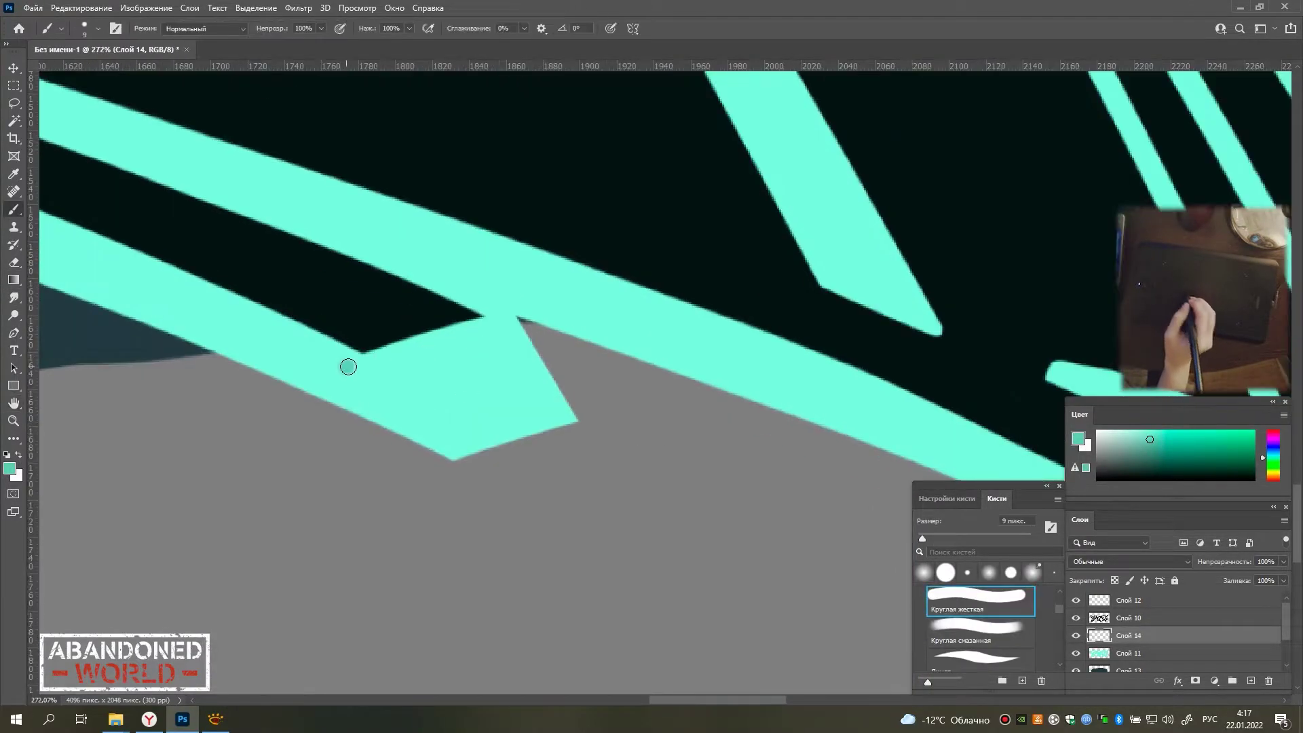
left_click_drag(699, 441, 760, 494)
mouse_move(618, 429)
left_mouse_down()
mouse_move(166, 234)
mouse_move(687, 453)
left_mouse_up()
key("r")
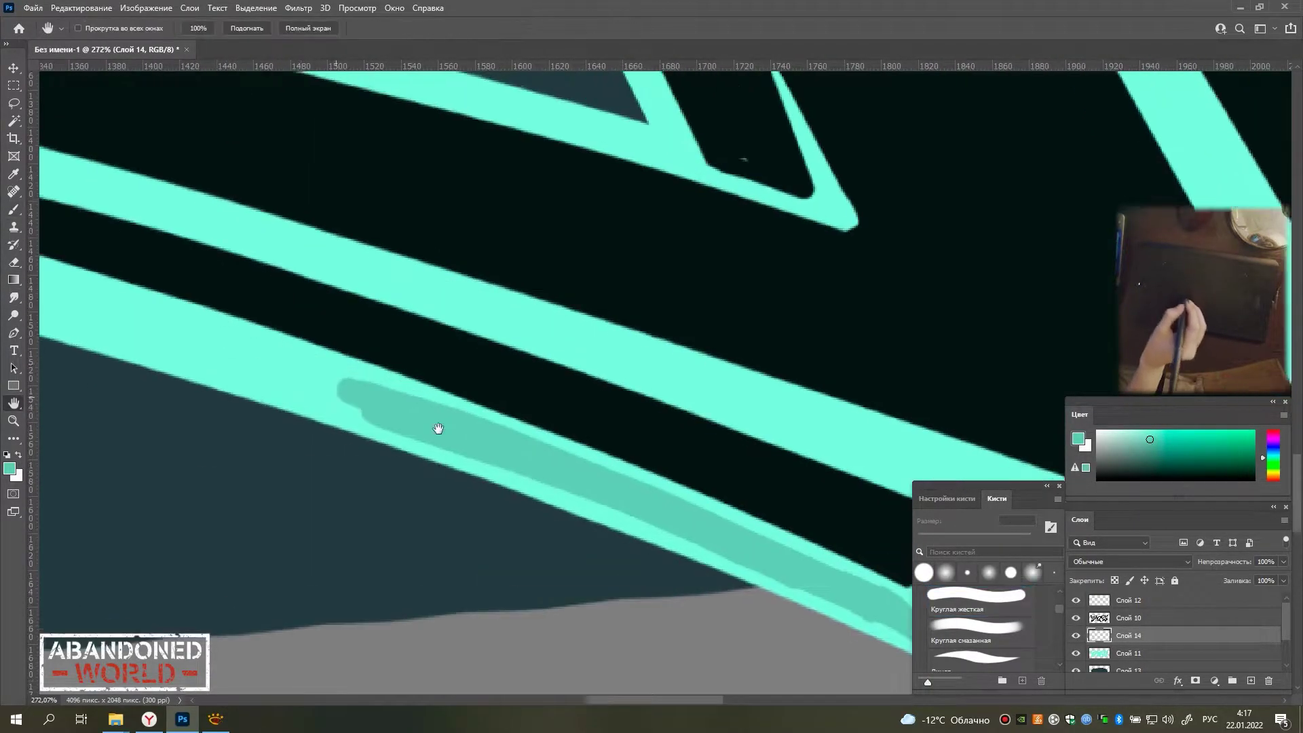
scroll(436, 430, "down", 3)
left_click_drag(584, 464, 241, 312)
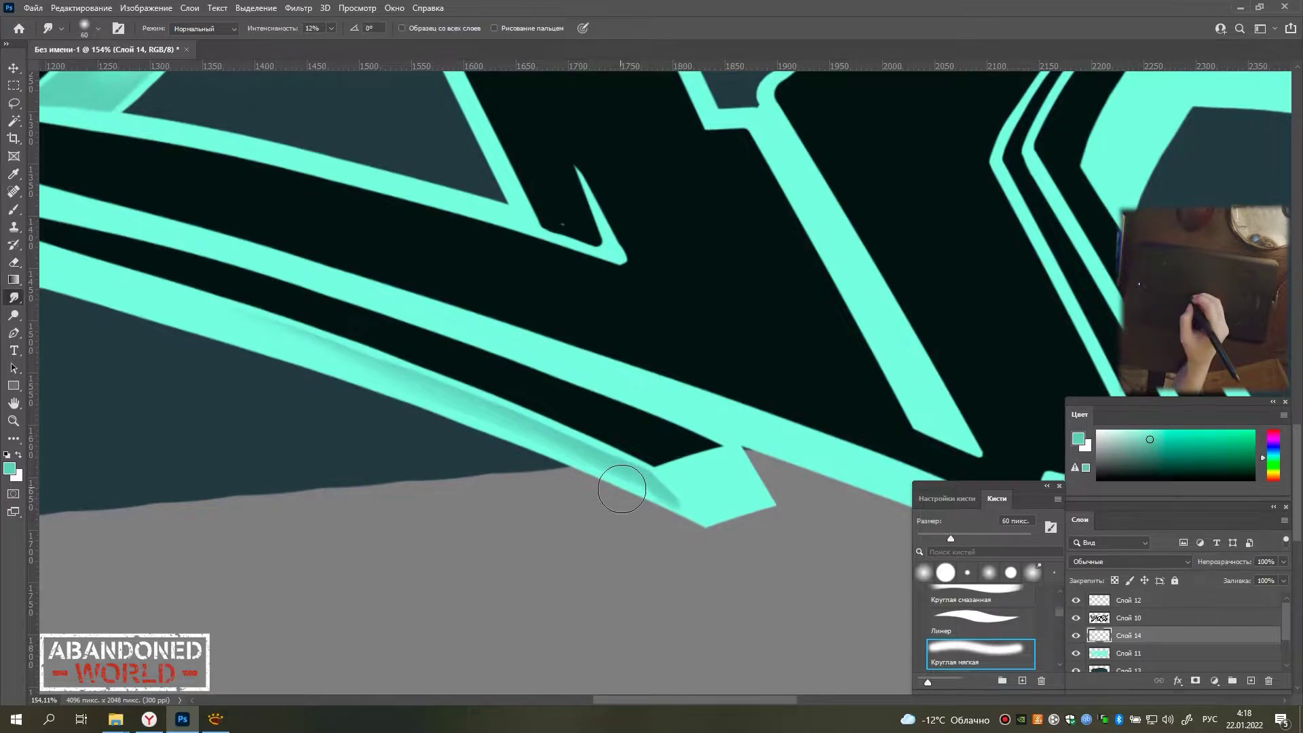
scroll(622, 489, "up", 5)
mouse_move(391, 419)
left_mouse_down()
mouse_move(463, 506)
mouse_move(465, 370)
mouse_move(425, 399)
left_mouse_up()
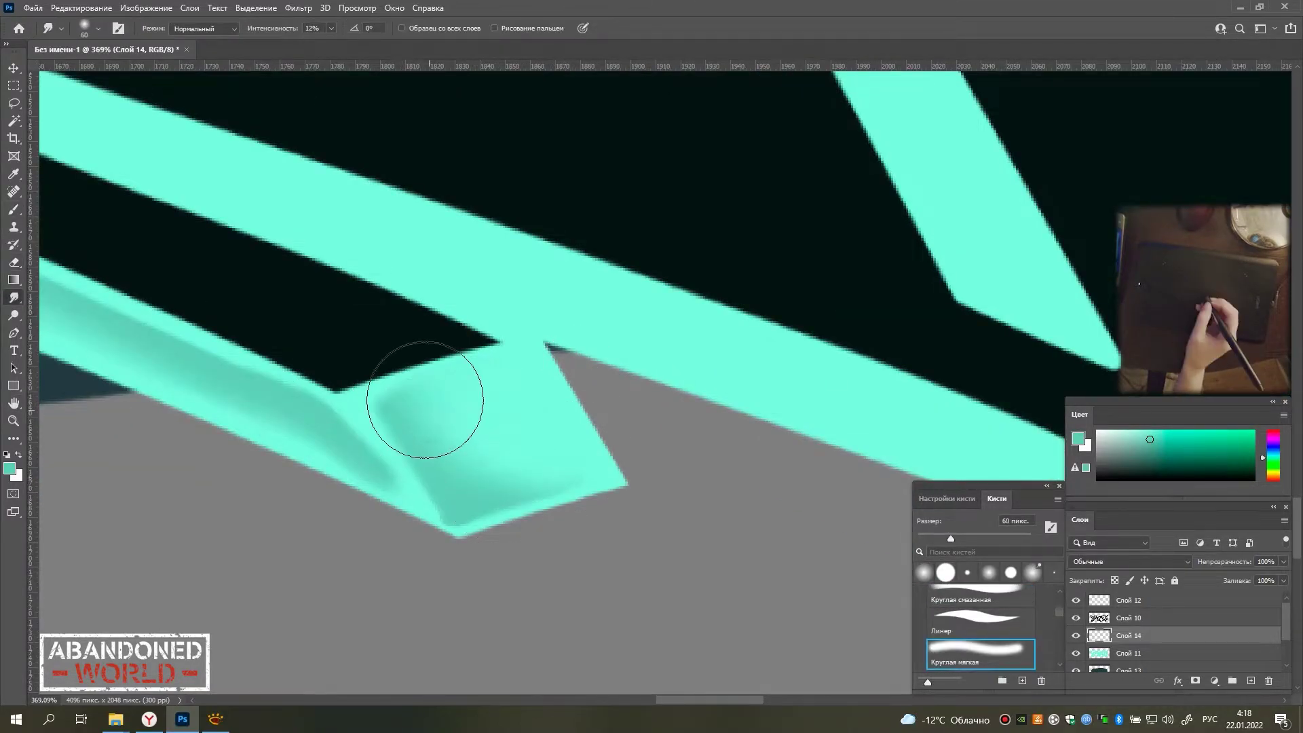
Outline a straight-edged strip inside the band and fill it with darker teal.
key("b")
scroll(425, 399, "down", 5)
scroll(385, 394, "up", 5)
left_click(532, 192)
left_click(584, 302, "shift")
left_click(429, 502, "shift")
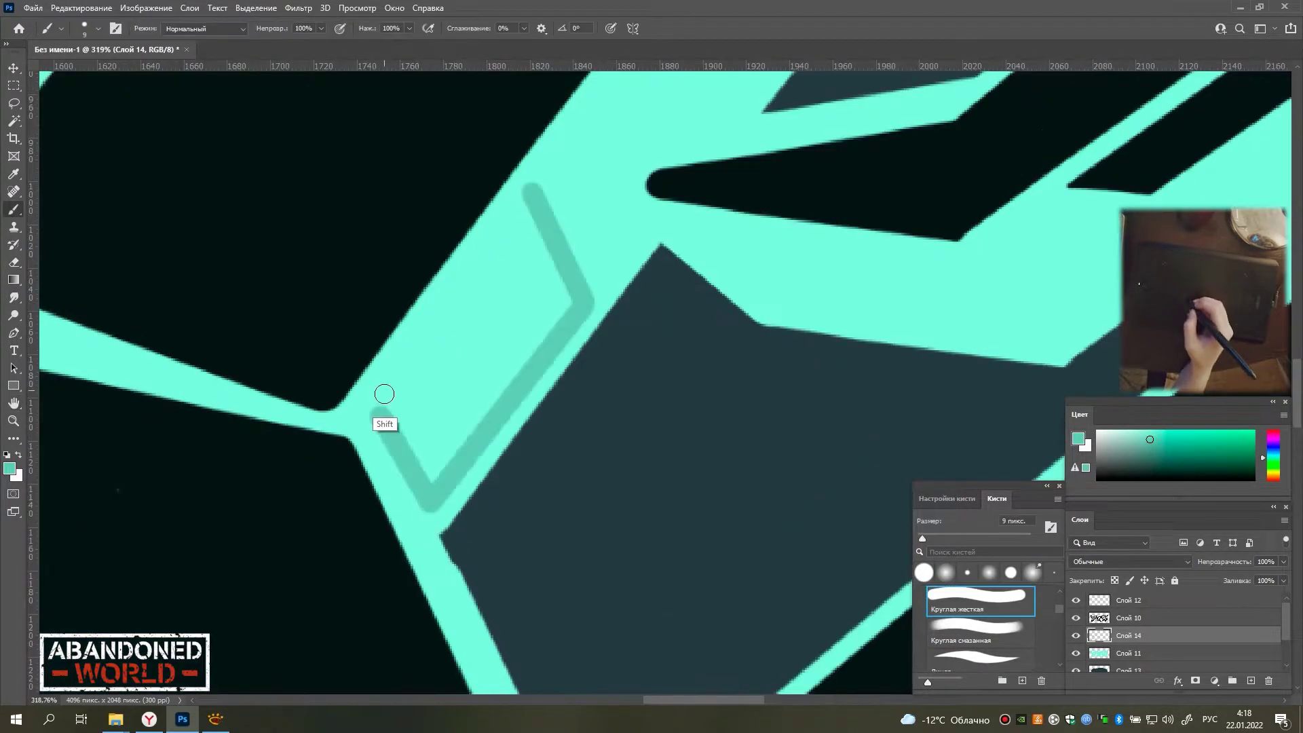
left_click(384, 394, "shift")
left_click_drag(421, 442, 553, 303)
Softly erase the strip fill and paint extra darker teal into the band's corner.
key("e")
left_click_drag(500, 352, 533, 422)
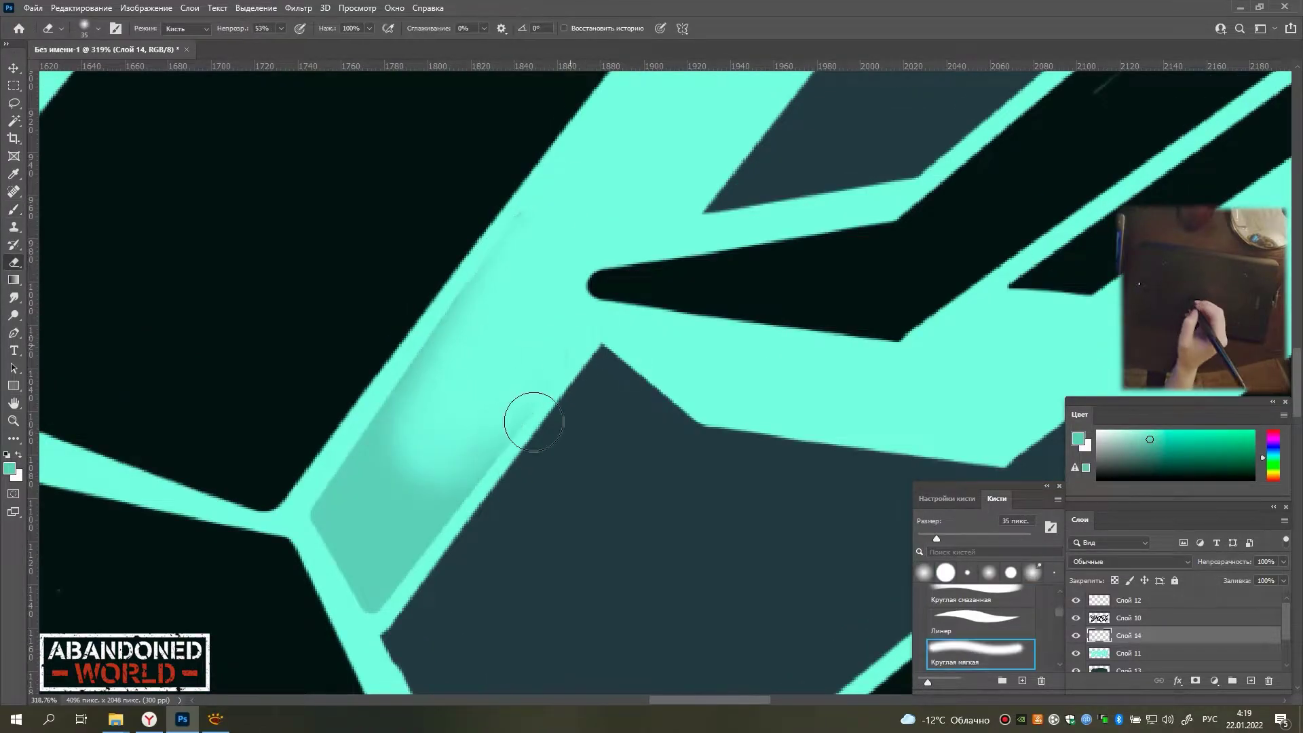
key("b")
mouse_move(509, 277)
left_mouse_down()
mouse_move(596, 364)
mouse_move(378, 572)
mouse_move(568, 372)
left_mouse_up()
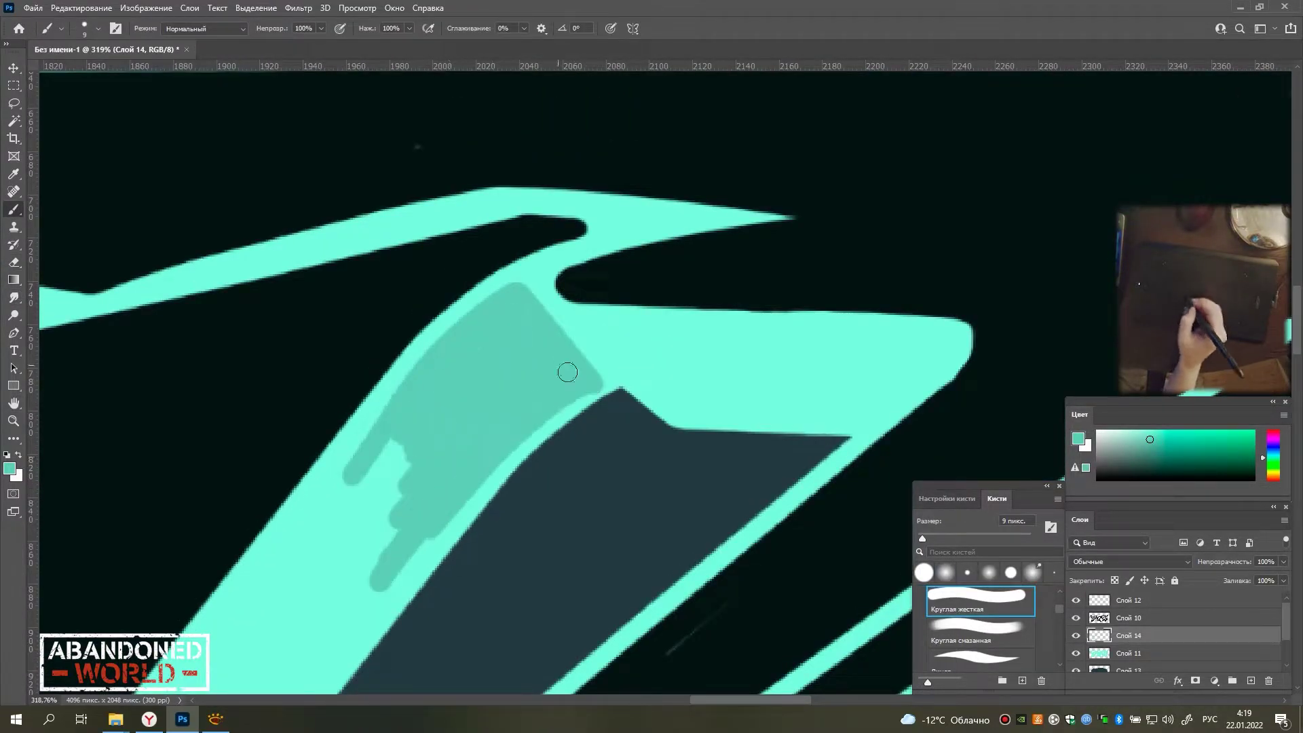
scroll(567, 372, "down", 2)
scroll(516, 305, "down", 2)
Smudge the corner fill into a soft gradient and lighten the band's upper corner.
key("r")
left_click_drag(435, 353, 547, 209)
left_click_drag(516, 285, 584, 224)
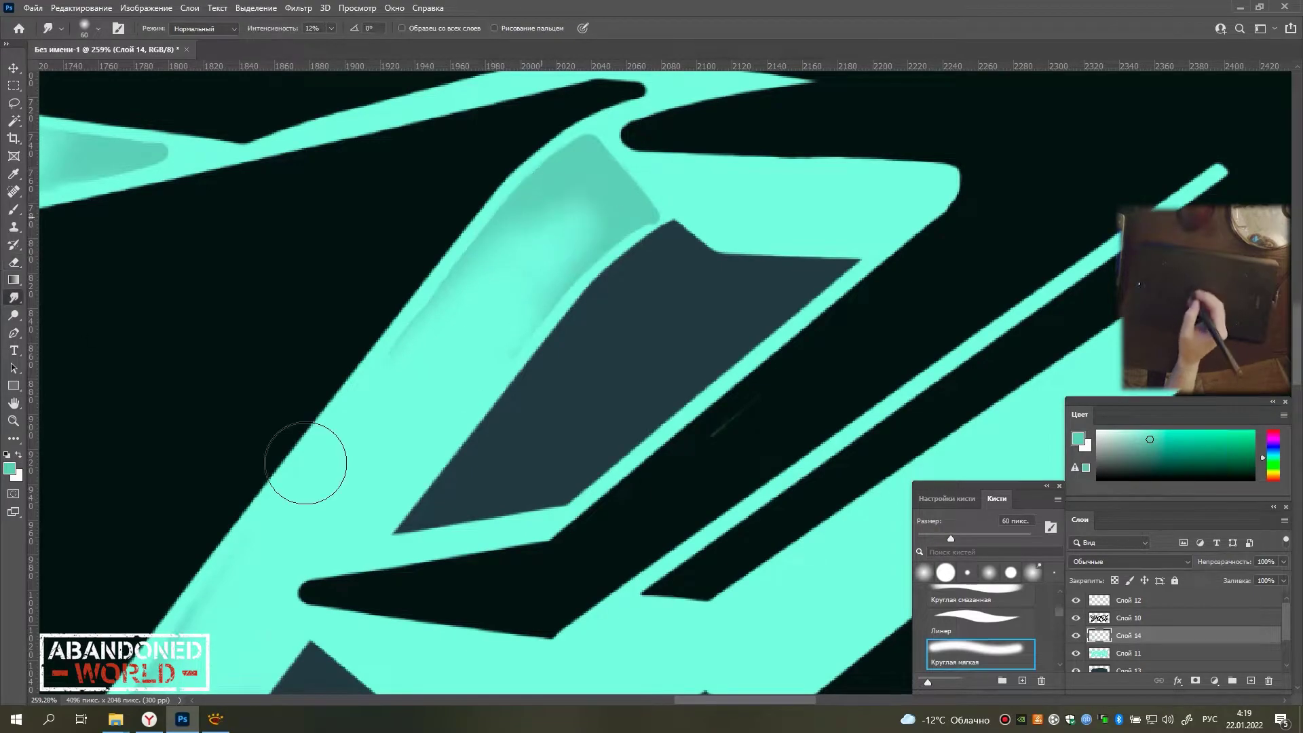
scroll(620, 186, "up", 1)
mouse_move(452, 263)
left_mouse_down()
mouse_move(387, 253)
mouse_move(387, 283)
mouse_move(455, 276)
left_mouse_up()
scroll(481, 280, "down", 1)
Draw two straight darker lines along the band and fill darker teal between them.
key("b")
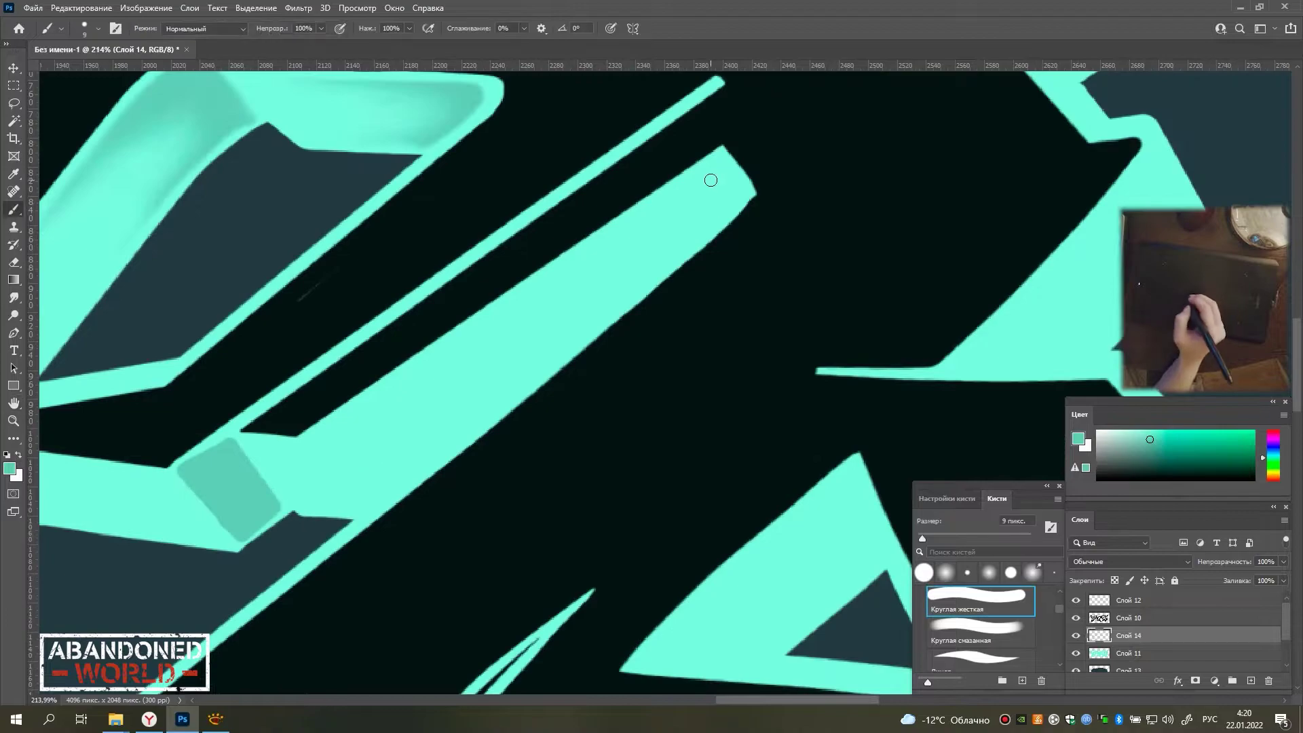
left_click(715, 180)
left_click(379, 403, "shift")
left_click(440, 440)
left_click(721, 192, "shift")
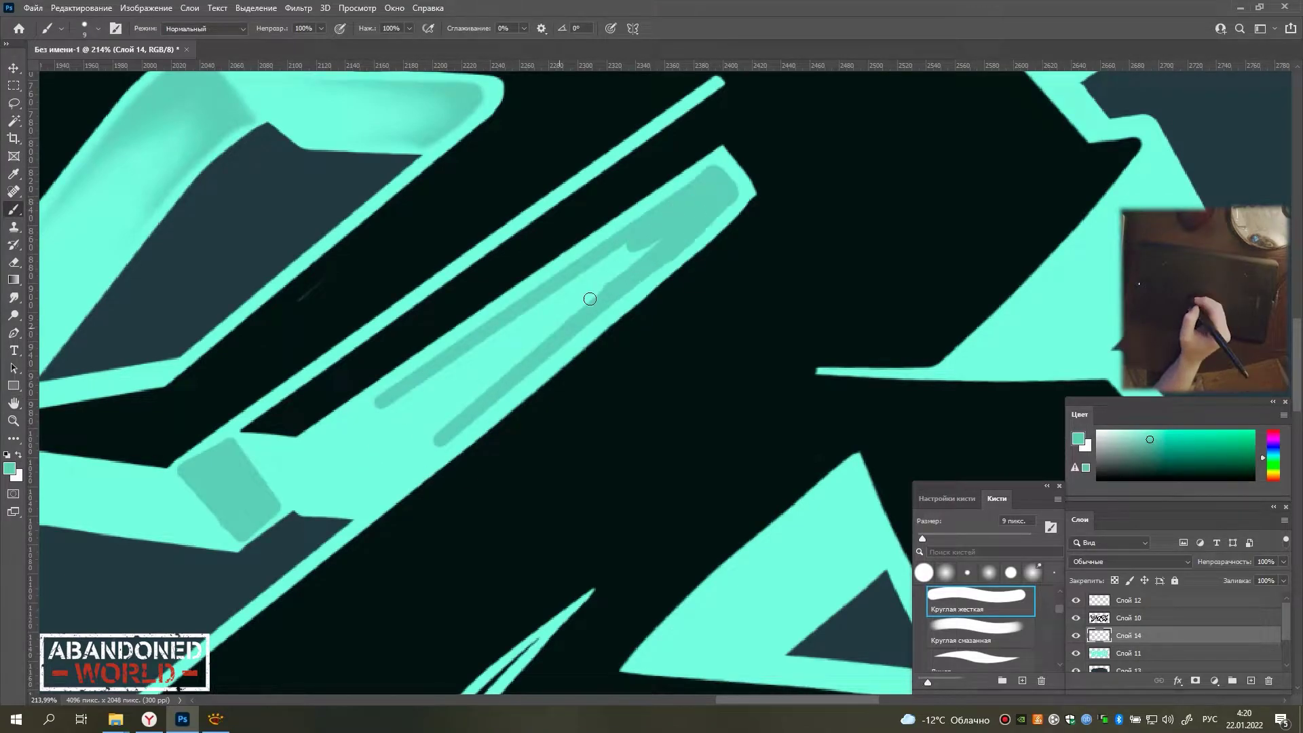
left_click_drag(590, 299, 471, 367)
mouse_move(332, 439)
left_mouse_down()
mouse_move(407, 410)
mouse_move(507, 299)
mouse_move(596, 276)
mouse_move(667, 196)
left_mouse_up()
Blend the dark fill along the band's length and smooth its inset face shading.
key("r")
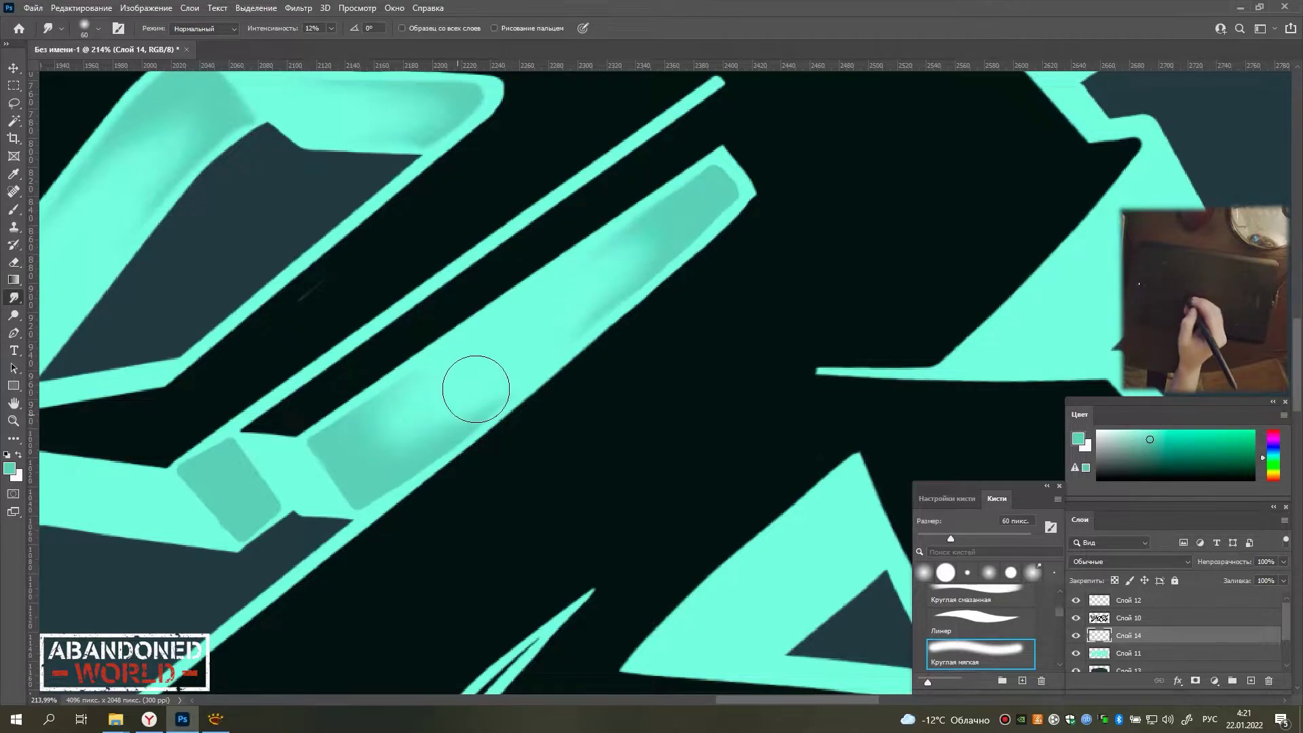
left_click_drag(476, 389, 582, 329)
key("e")
left_click_drag(179, 572, 370, 450)
key("b")
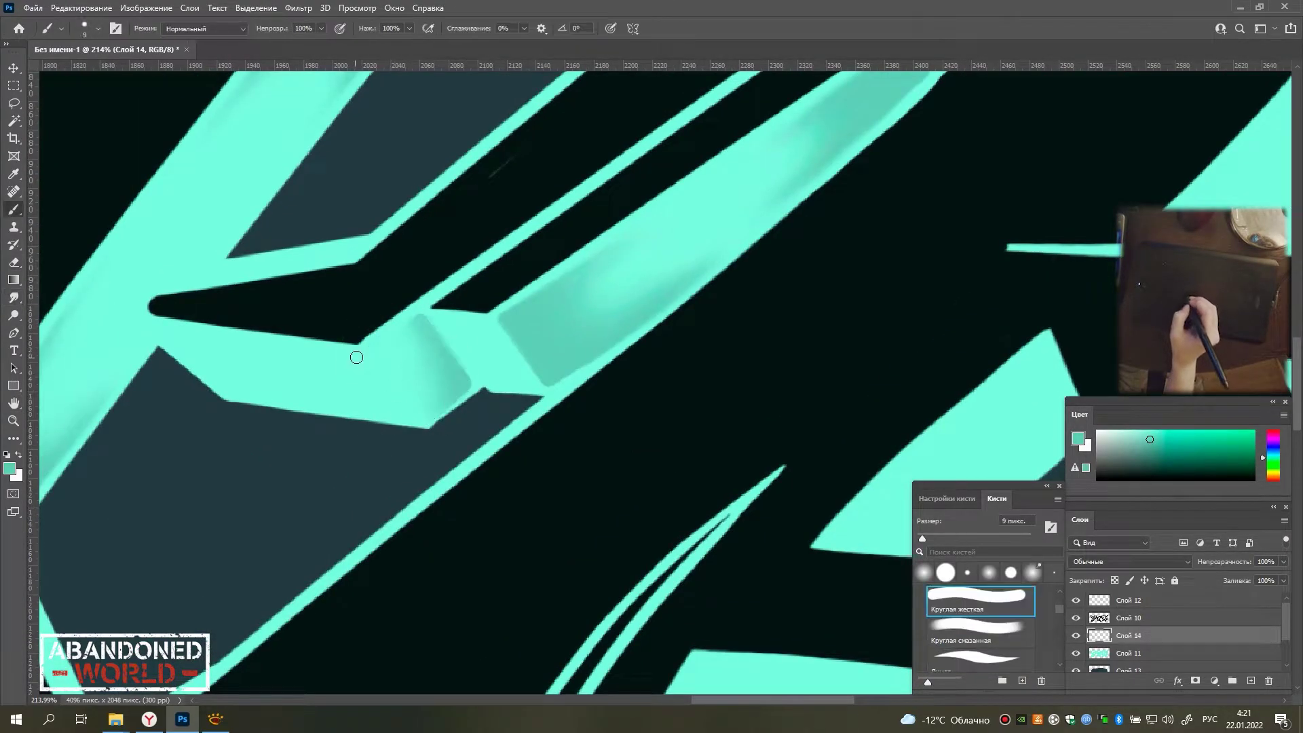
key("r")
mouse_move(269, 368)
left_mouse_down()
mouse_move(256, 378)
mouse_move(347, 384)
left_mouse_up()
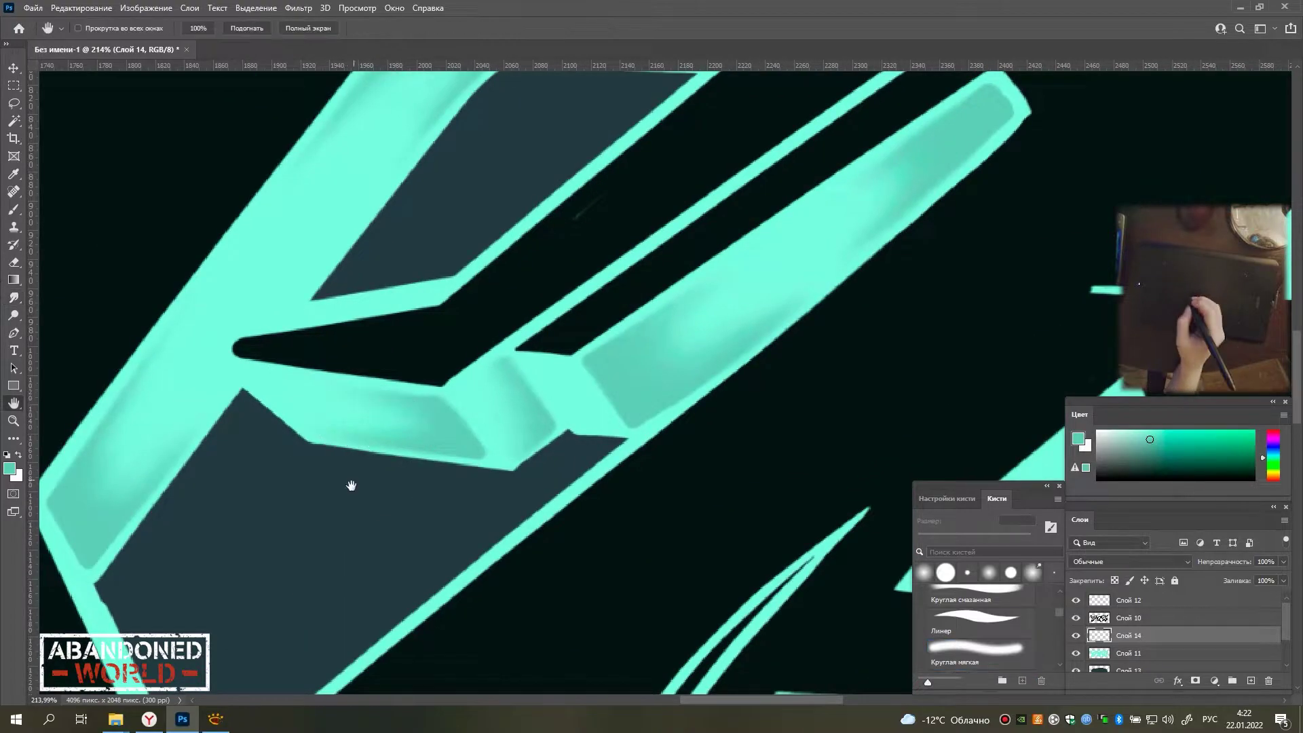
Paint darker-teal shading strokes across the left band.
mouse_move(679, 407)
left_mouse_down()
mouse_move(244, 380)
mouse_move(244, 421)
left_mouse_up()
key("b")
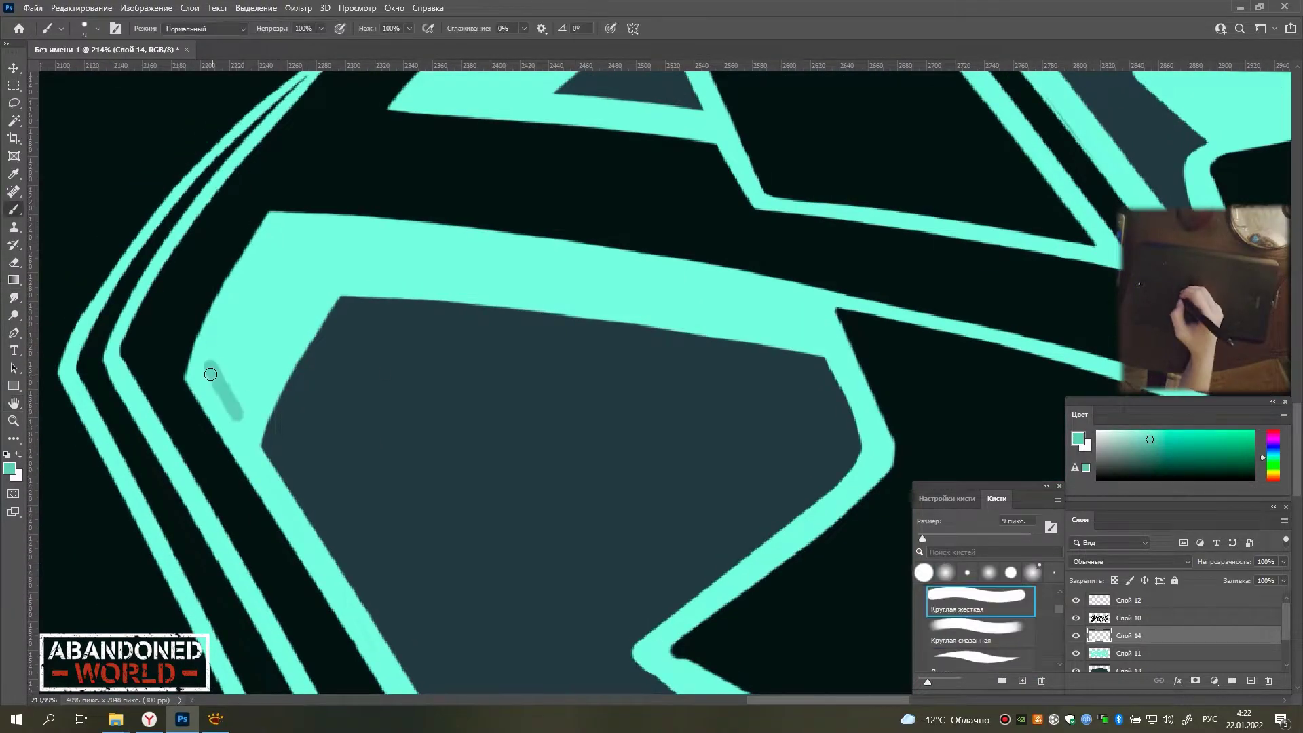
left_click_drag(255, 282, 248, 370)
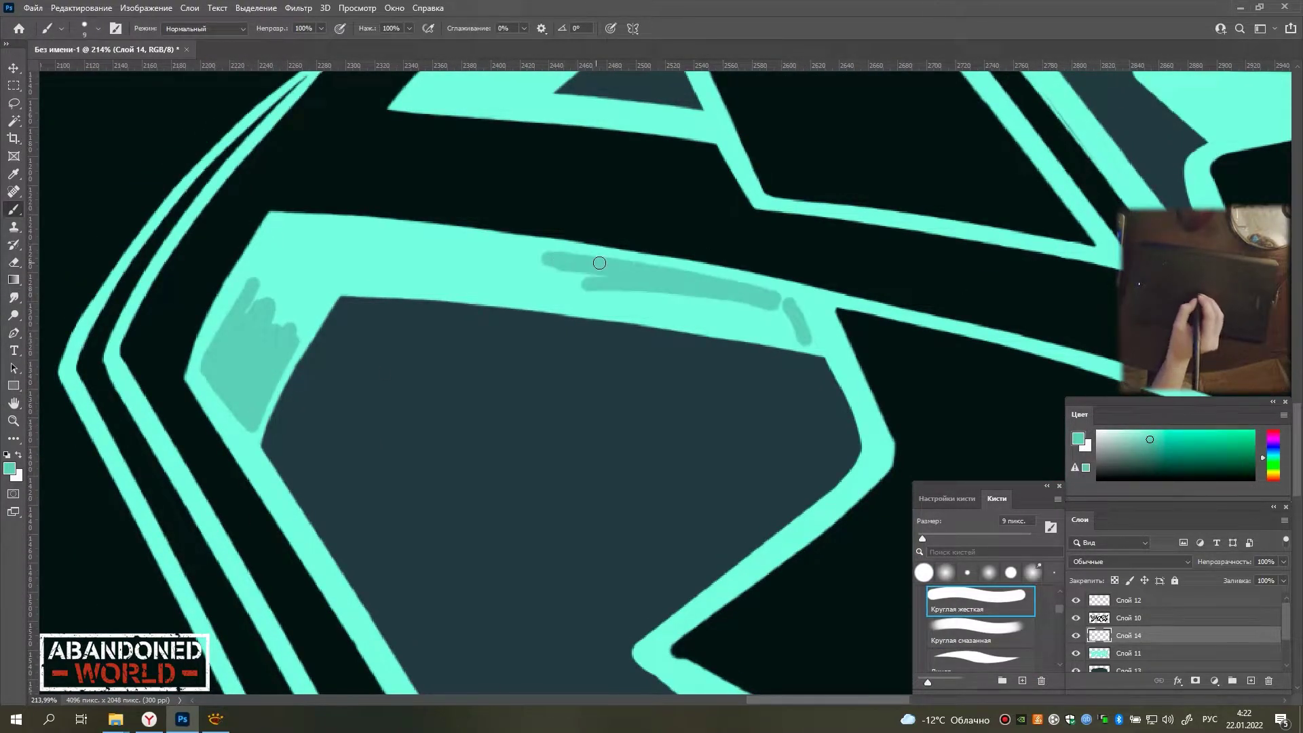
left_click_drag(599, 263, 770, 308)
left_click_drag(296, 232, 489, 268)
Lighten and soften the left band's shading with the 53% soft eraser.
key("e")
mouse_move(353, 245)
left_mouse_down()
mouse_move(529, 292)
mouse_move(713, 302)
left_mouse_up()
left_click_drag(224, 285, 272, 387)
left_click(13, 297)
left_click_drag(380, 279, 680, 286)
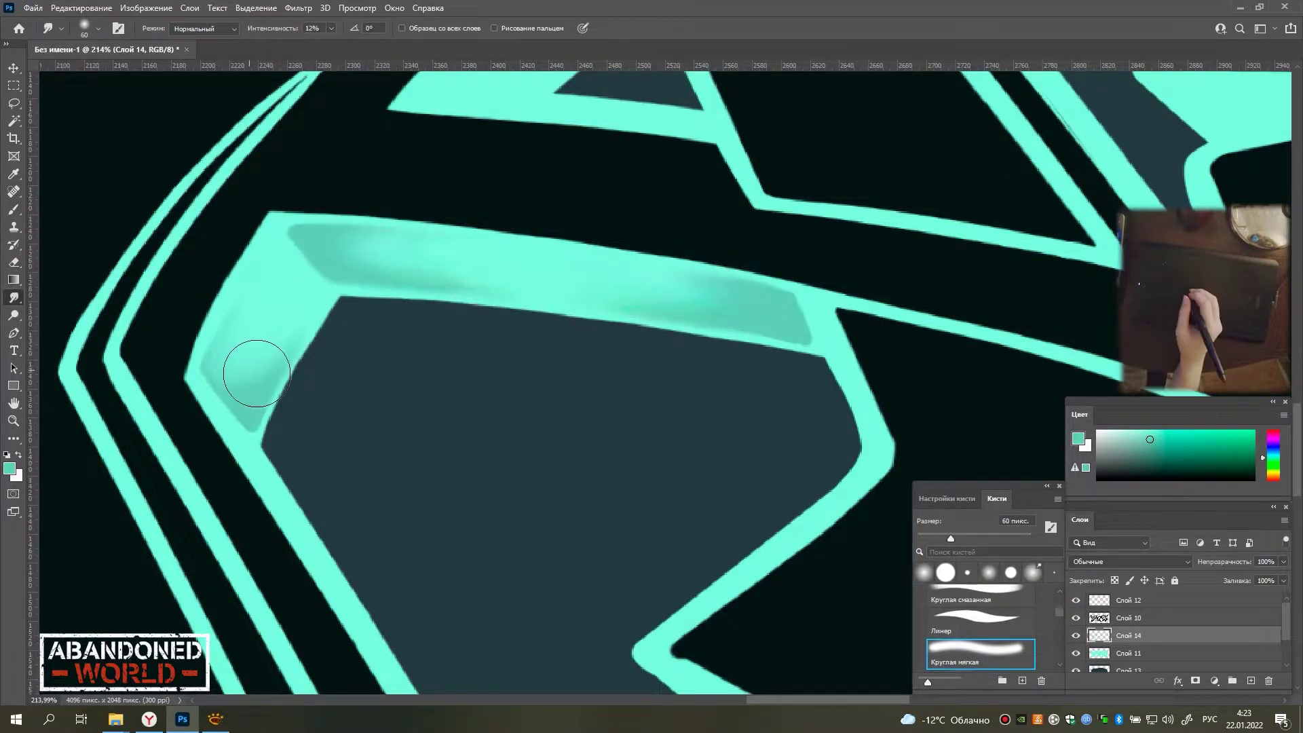
Shade the lowest band with darker strokes, soft-erase them and blend smooth.
mouse_move(257, 373)
left_mouse_down()
mouse_move(488, 312)
mouse_move(544, 320)
mouse_move(451, 328)
mouse_move(346, 468)
mouse_move(516, 408)
left_mouse_up()
left_click_drag(580, 295, 508, 519)
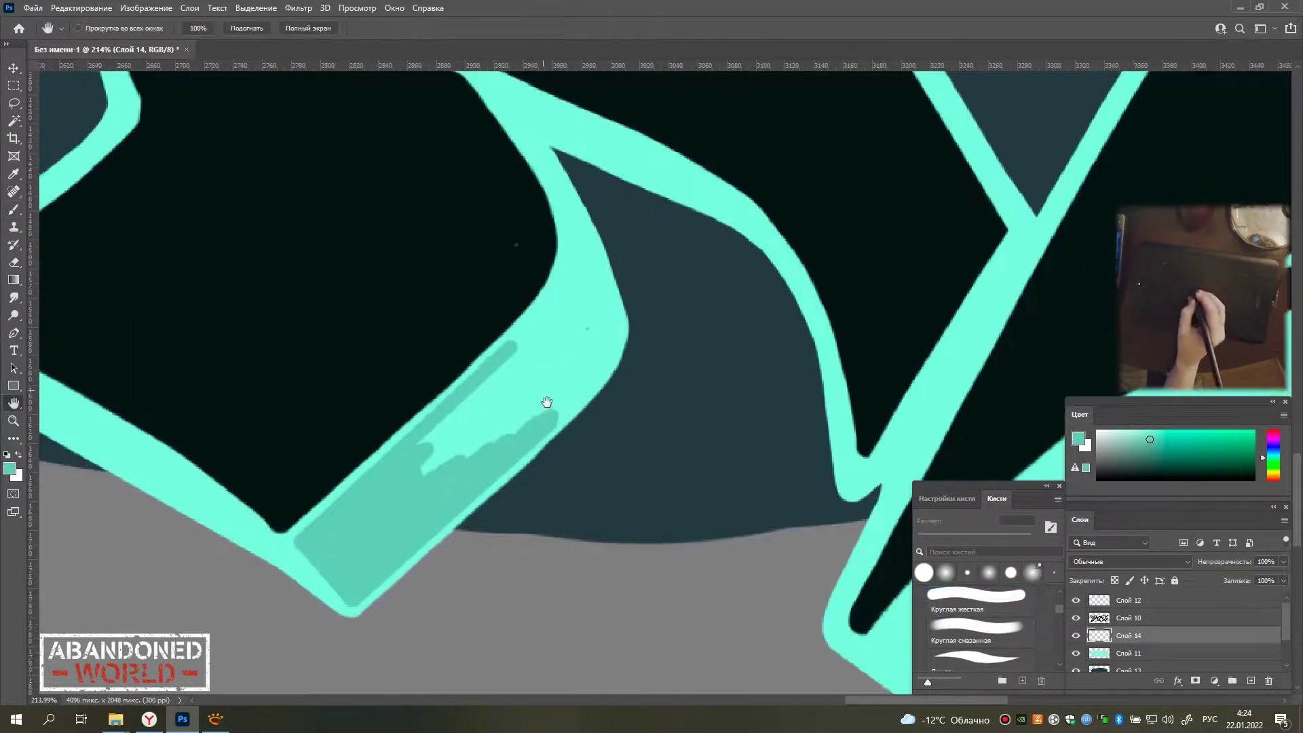
left_click_drag(506, 250, 632, 308)
key("e")
mouse_move(427, 562)
left_mouse_down()
mouse_move(518, 402)
mouse_move(544, 384)
mouse_move(523, 439)
mouse_move(567, 428)
left_mouse_up()
key("r")
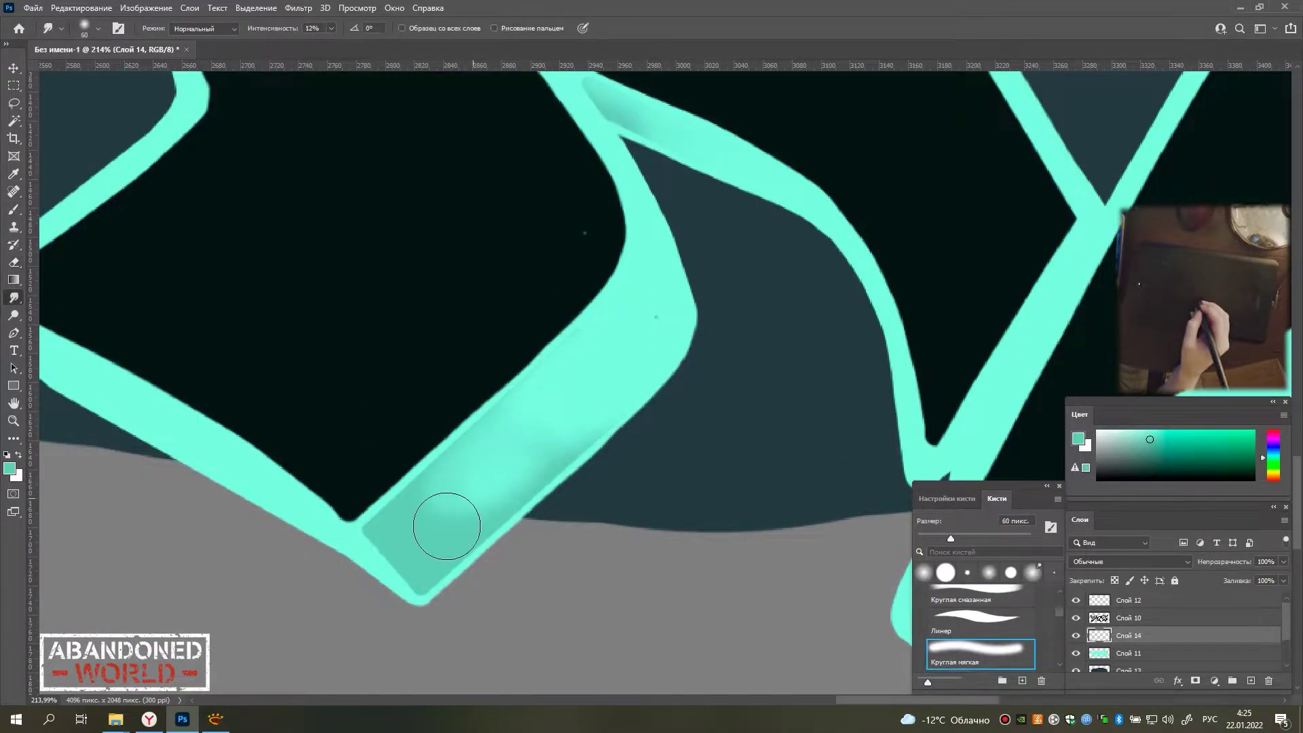
key("b")
left_click_drag(475, 518, 582, 408)
Fill the lower band with teal shading and hatch darker strokes on the upper band.
scroll(582, 407, "down", 3)
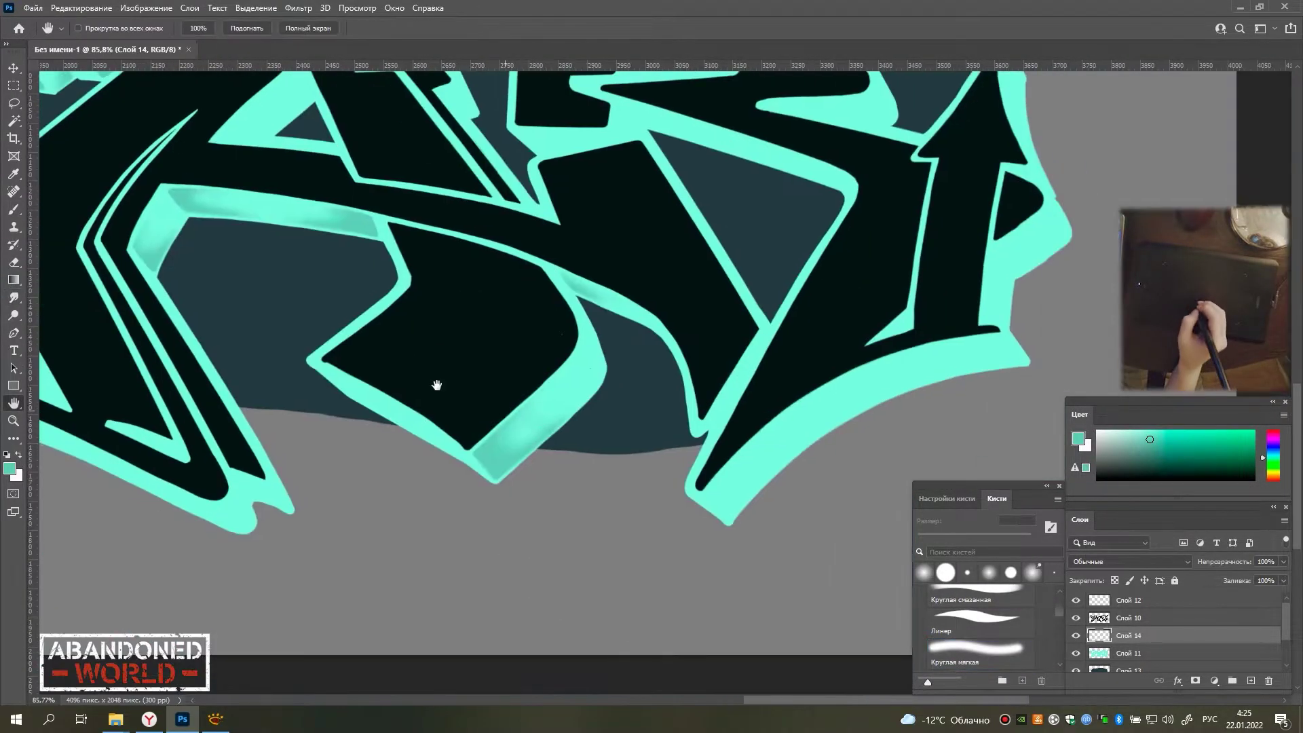
scroll(437, 378, "up", 2)
mouse_move(375, 454)
left_mouse_down()
mouse_move(392, 451)
mouse_move(437, 378)
mouse_move(669, 265)
left_mouse_up()
left_click_drag(449, 369, 356, 423)
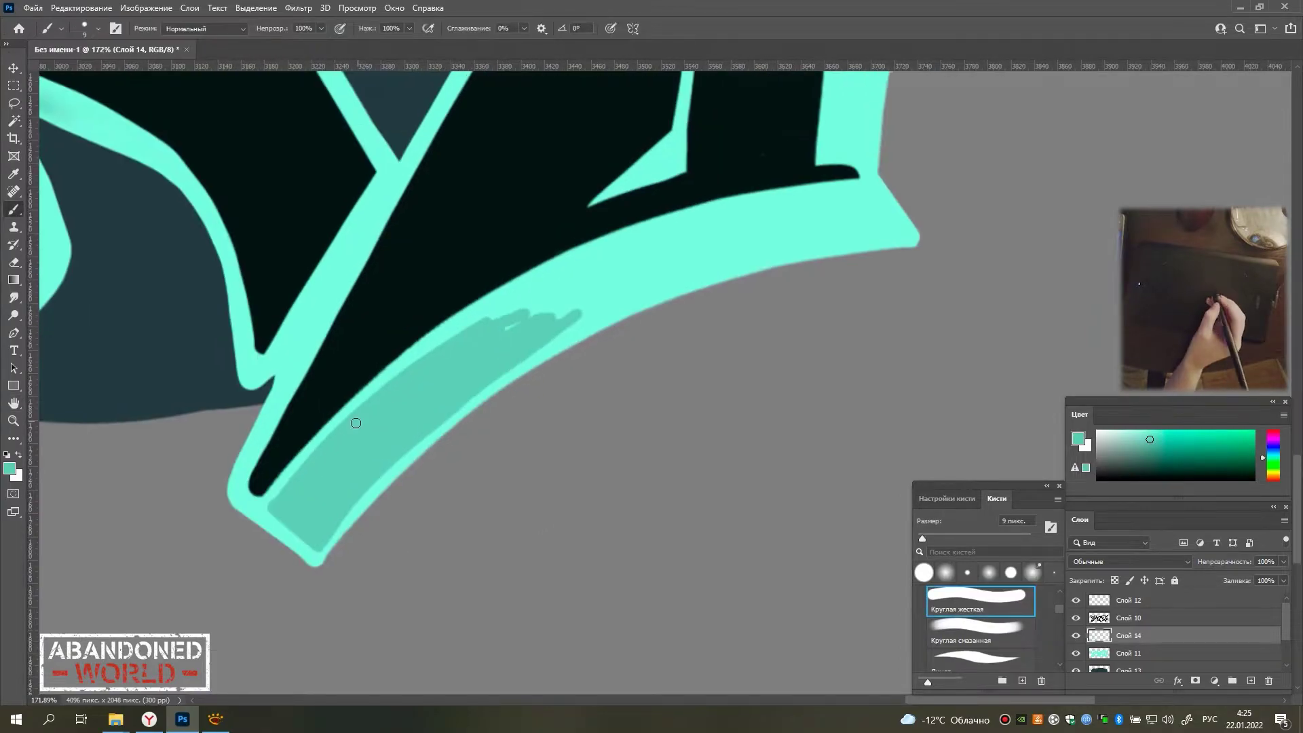
left_click_drag(816, 233, 591, 263)
left_click_drag(665, 281, 798, 248)
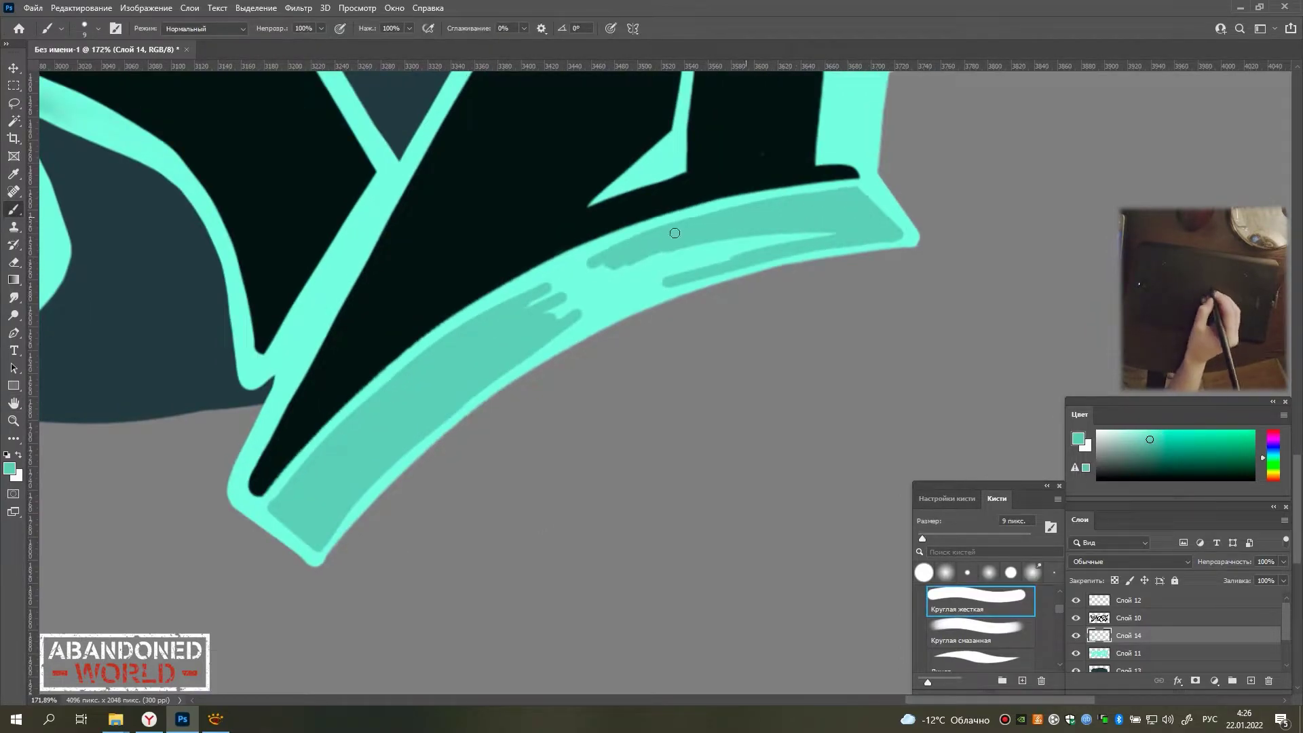
Lighten the lower mint band's shading with the 30% soft eraser.
key("e")
left_click_drag(615, 266, 537, 317)
left_click_drag(328, 451, 502, 370)
left_click_drag(529, 326, 662, 284)
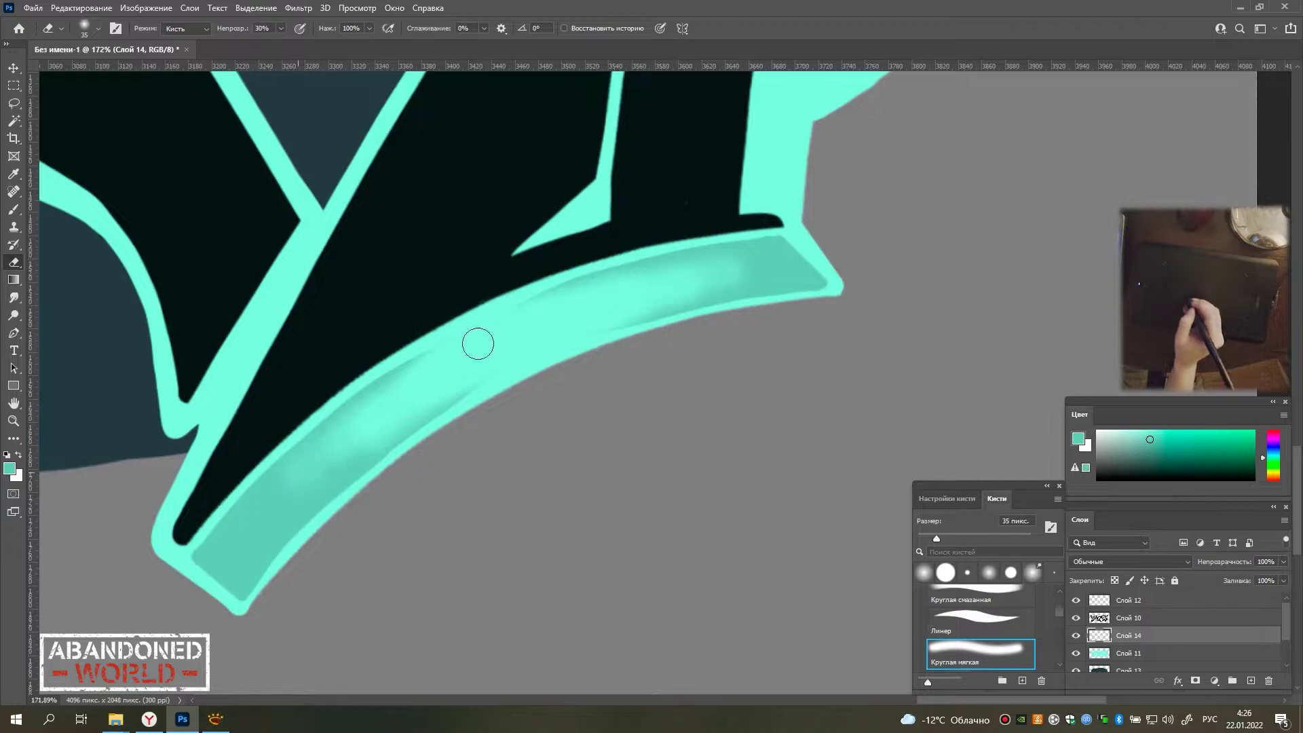
left_click_drag(273, 508, 319, 455)
Paint darker teal on the arrow tip outline's right bulge and right edge.
key("r")
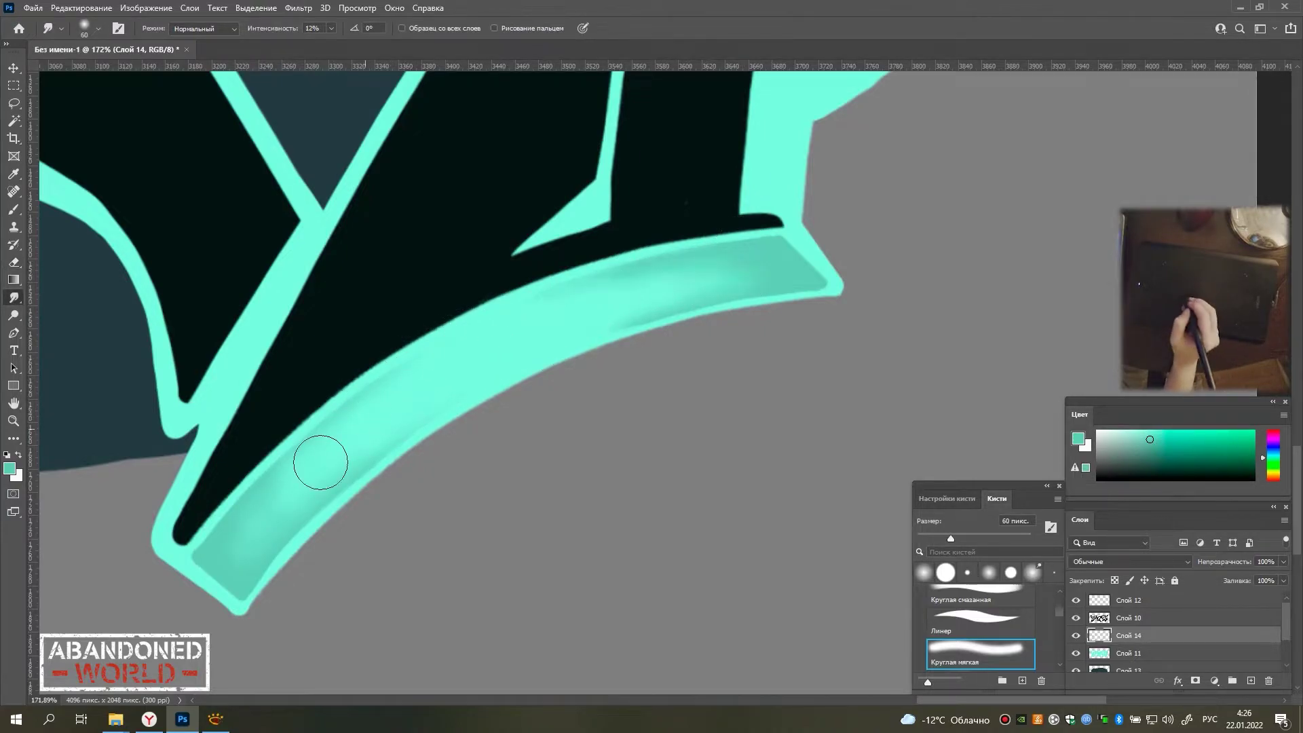
left_click_drag(418, 416, 113, 681)
key("b")
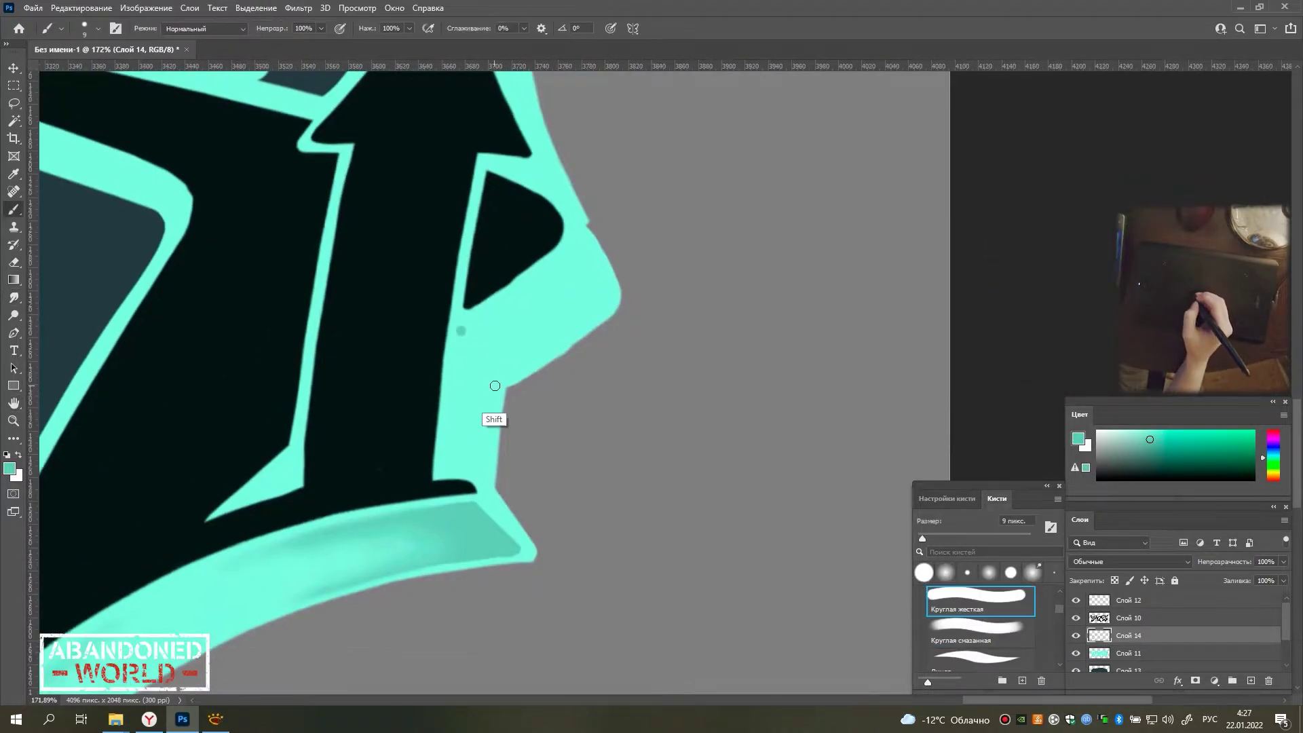
mouse_move(607, 298)
left_mouse_down()
mouse_move(530, 319)
mouse_move(480, 485)
mouse_move(476, 635)
left_mouse_up()
key("e")
key("b")
left_click_drag(399, 201, 433, 268)
Lighten the area near the lower-left piece and add a darker stroke inside the next band.
key("e")
mouse_move(407, 630)
left_mouse_down()
mouse_move(428, 393)
mouse_move(400, 489)
left_mouse_up()
left_click_drag(380, 203, 335, 305)
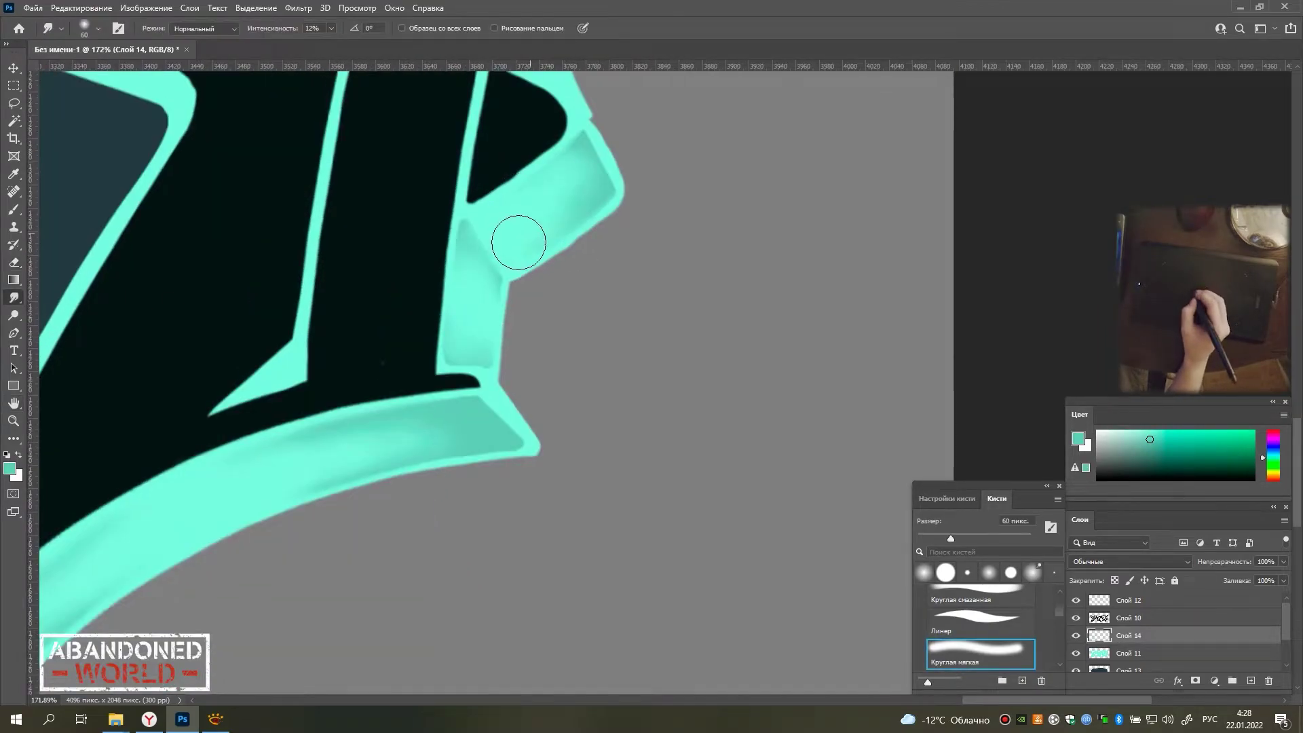
left_click_drag(56, 135, 56, 239)
key("b")
left_click_drag(437, 219, 835, 221)
mouse_move(379, 248)
left_mouse_down()
mouse_move(592, 277)
mouse_move(425, 314)
mouse_move(339, 170)
left_mouse_up()
Paint darker-teal strokes down the light band on the shading layer.
key("e")
key("b")
left_click_drag(346, 591, 453, 423)
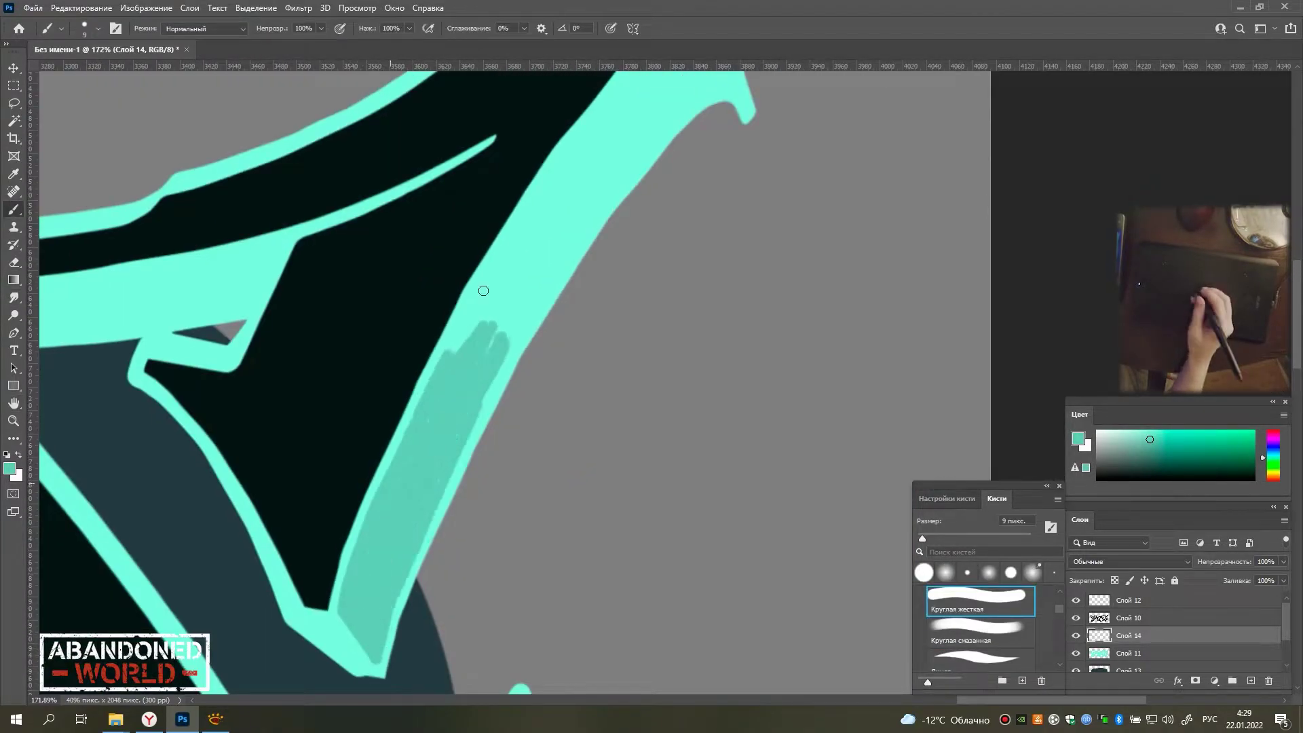
left_click_drag(480, 282, 317, 486)
key("alt+bracketleft")
key("alt+bracketright")
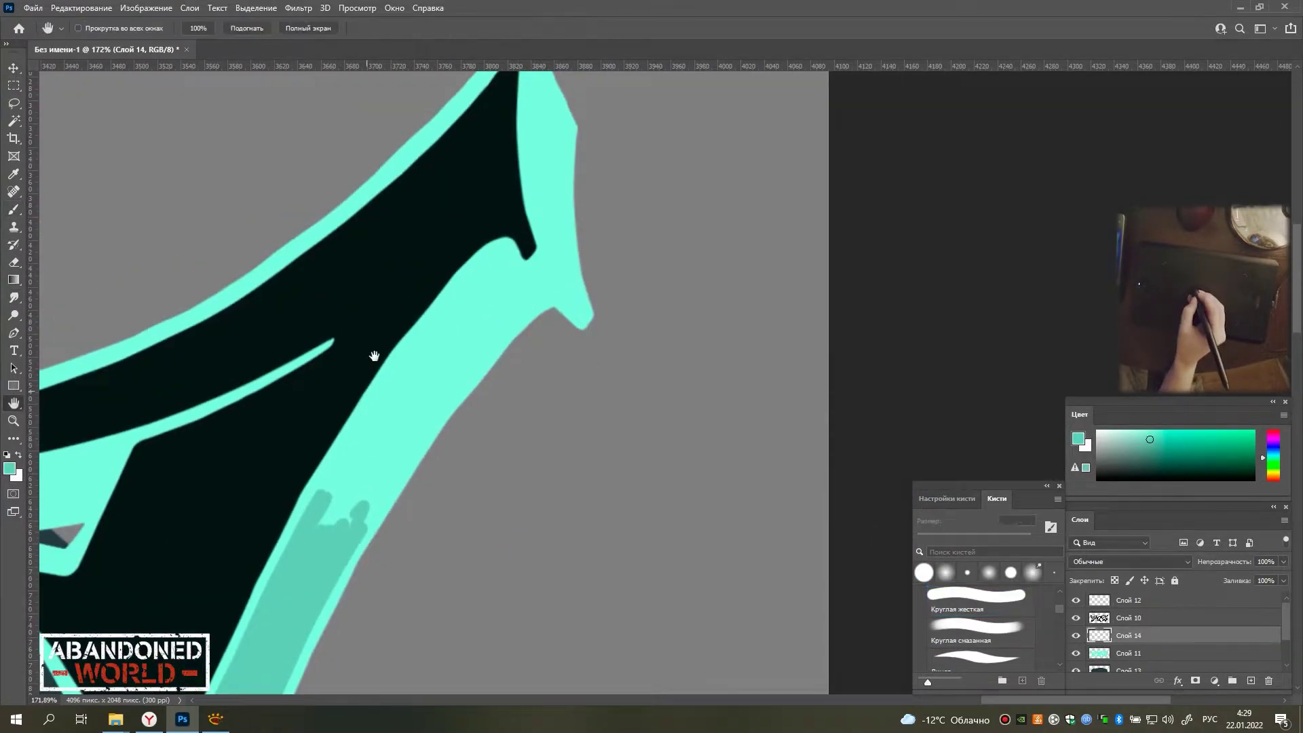
left_click_drag(499, 272, 469, 319)
left_click_drag(360, 444, 479, 312)
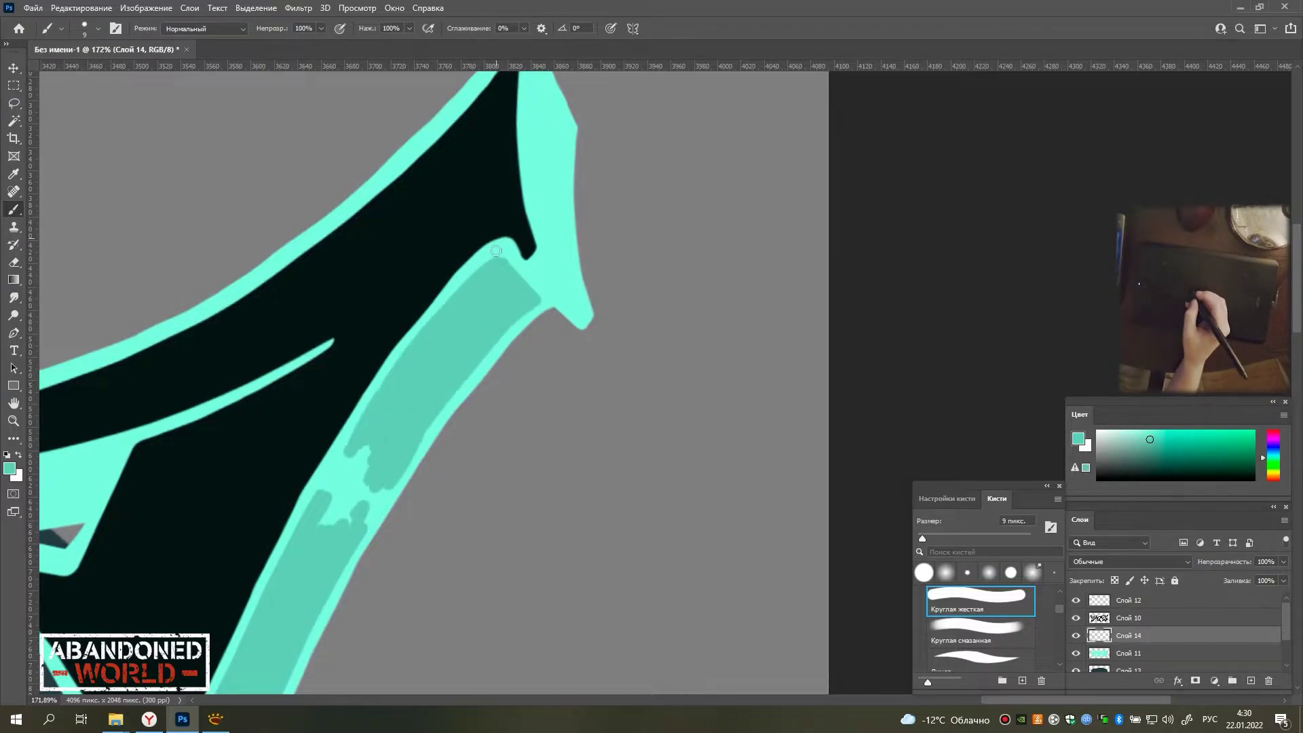
Smudge those strokes in, add short dark-teal strokes at the band's top, and blend them.
key("r")
mouse_move(496, 252)
left_mouse_down()
mouse_move(608, 48)
mouse_move(323, 495)
mouse_move(466, 321)
mouse_move(476, 170)
left_mouse_up()
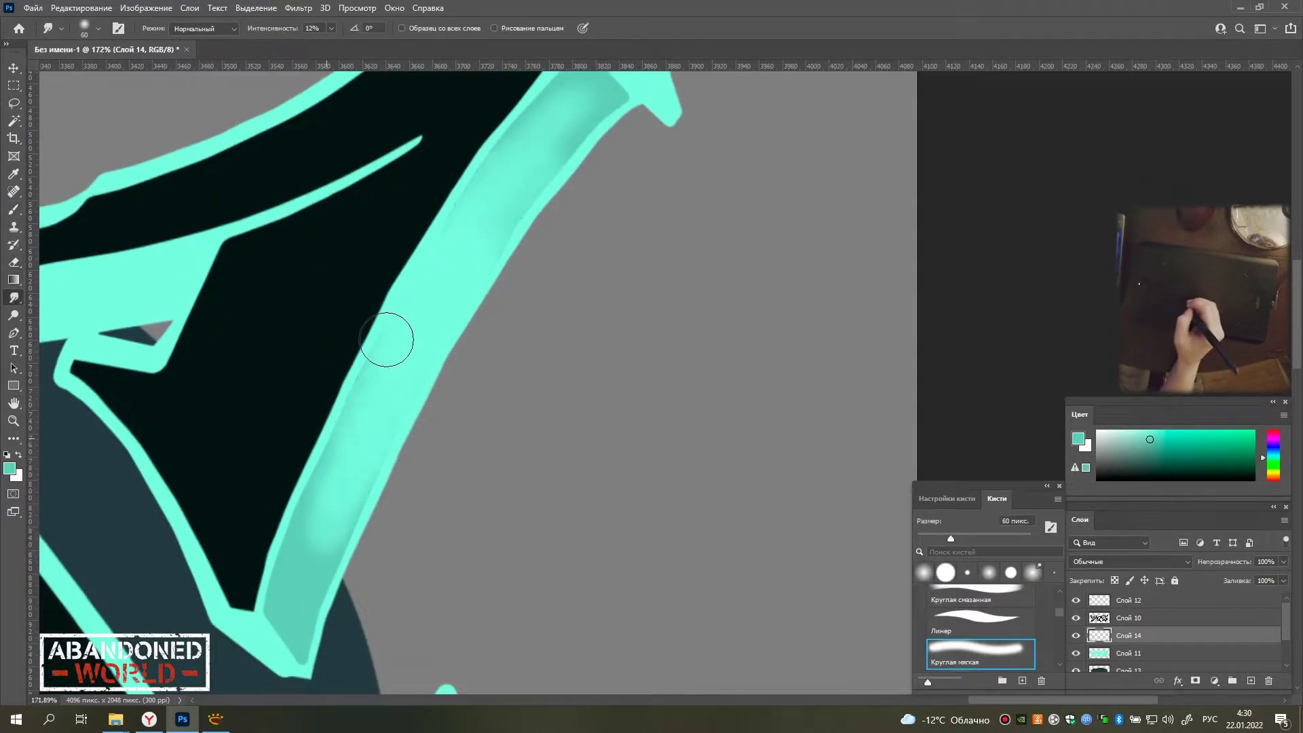
left_click_drag(317, 474, 148, 650)
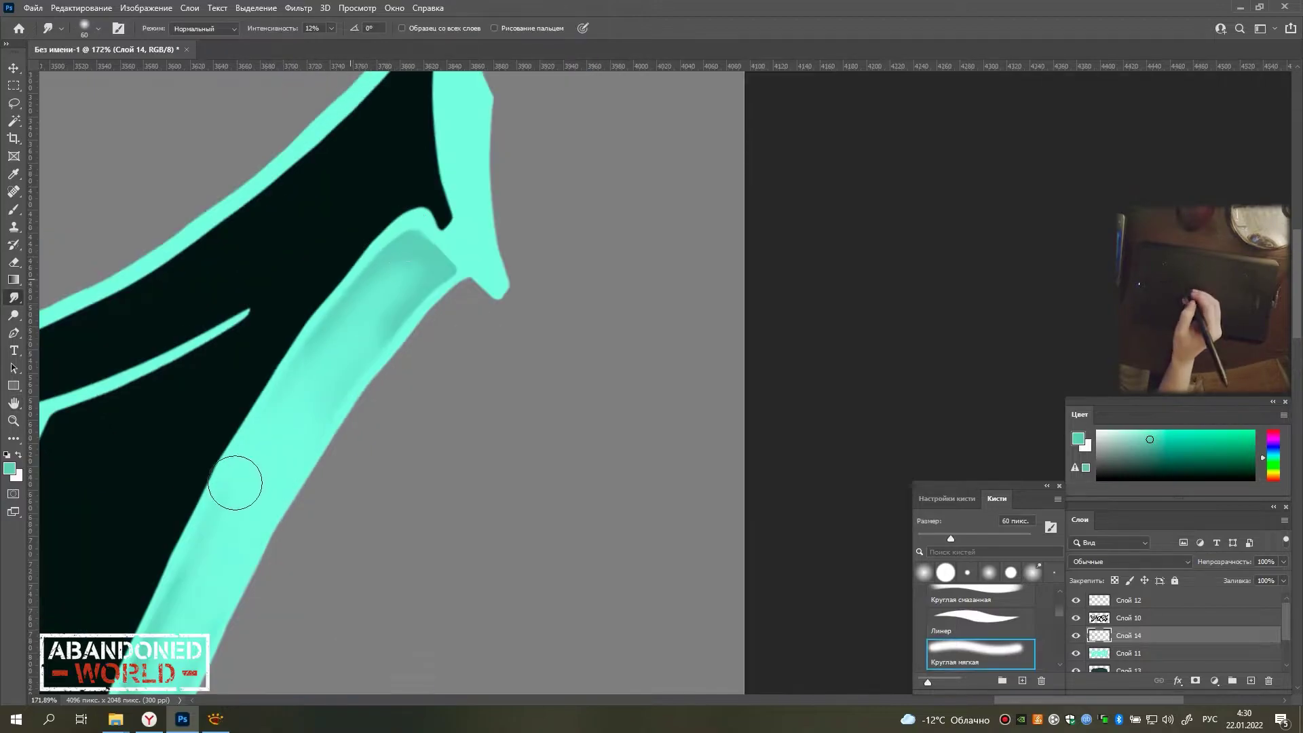
key("b")
left_click_drag(68, 441, 649, 299)
left_click_drag(245, 333, 270, 361)
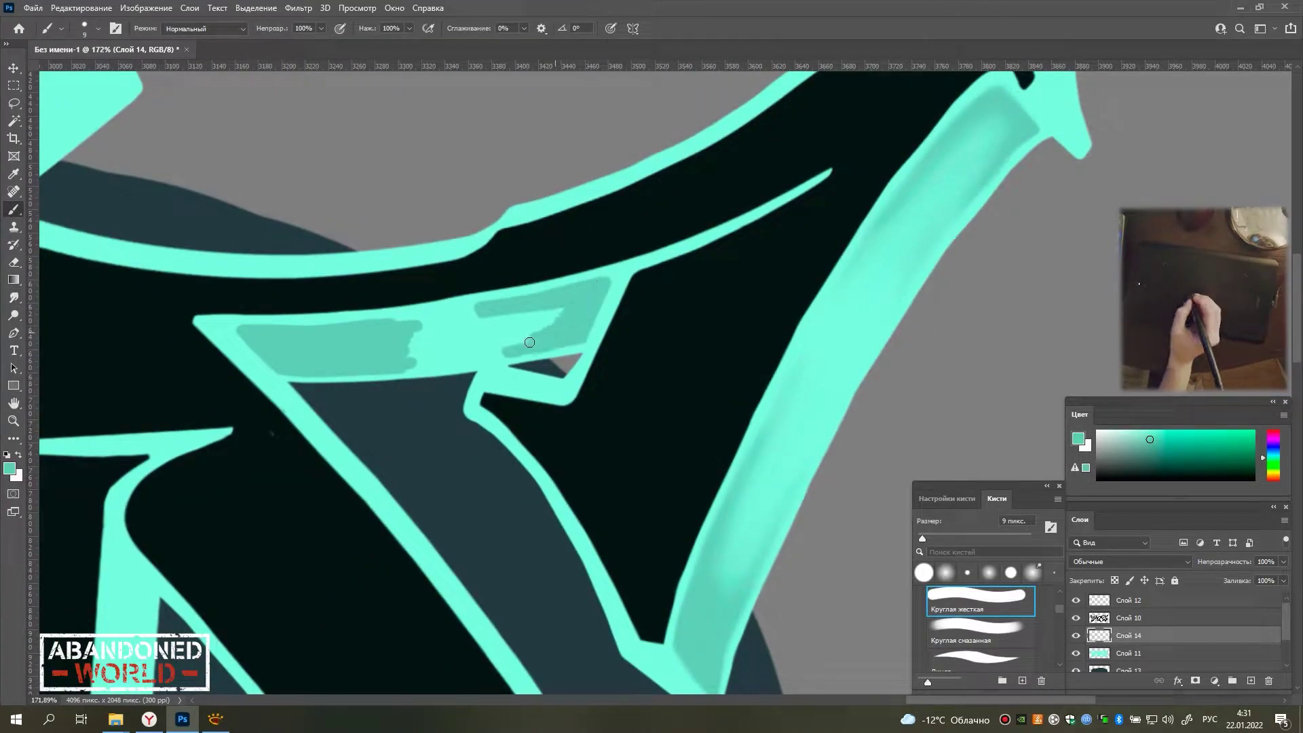
left_click(11, 299)
mouse_move(399, 344)
left_mouse_down()
mouse_move(471, 335)
mouse_move(340, 347)
left_mouse_up()
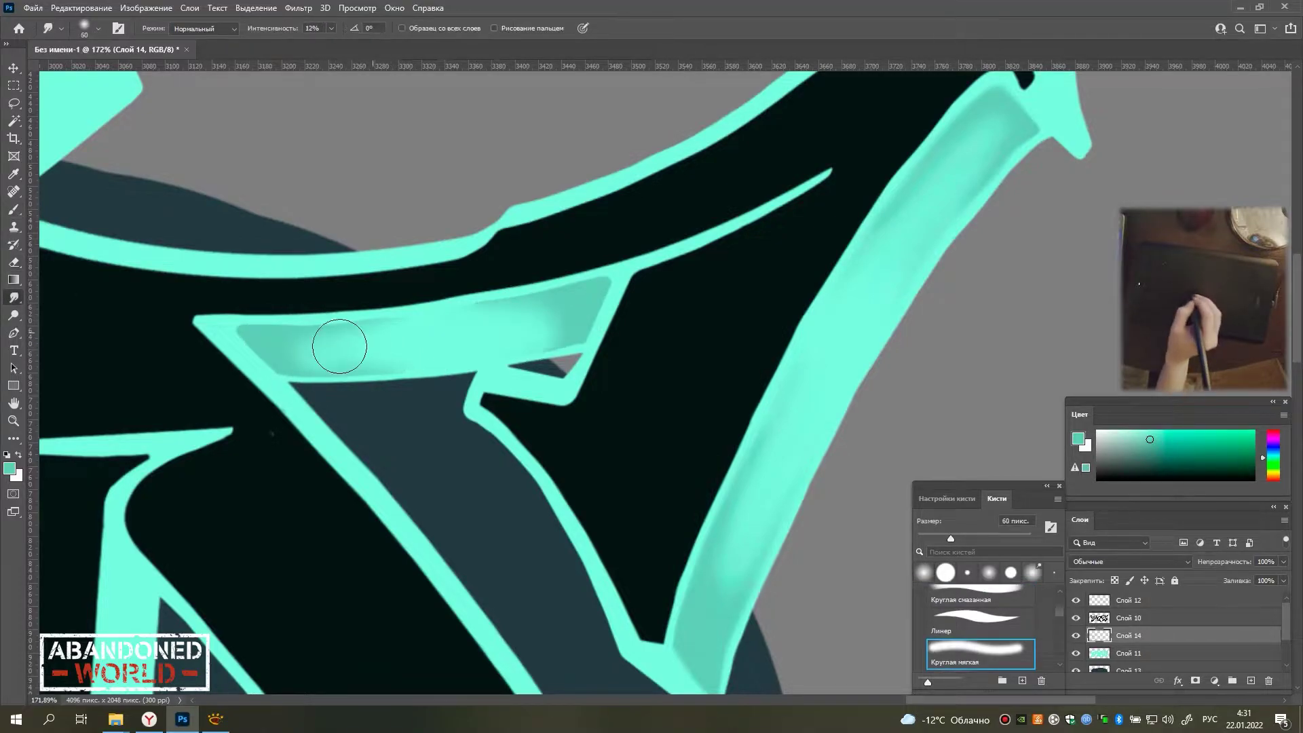
Paint darker-teal strokes along the next part of the upper band.
left_click_drag(580, 245, 289, 229)
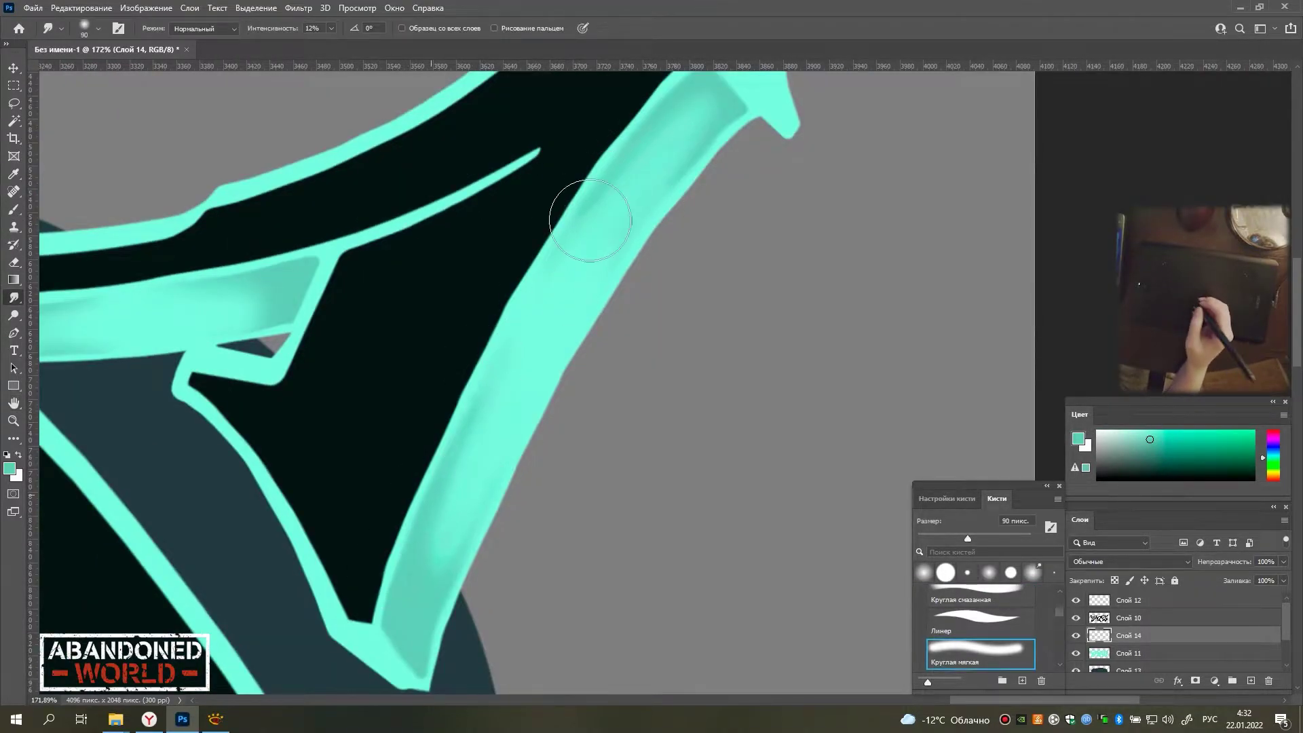
key("b")
scroll(590, 221, "down", 3)
scroll(410, 372, "up", 5)
mouse_move(410, 372)
left_mouse_down()
mouse_move(570, 265)
mouse_move(504, 381)
left_mouse_up()
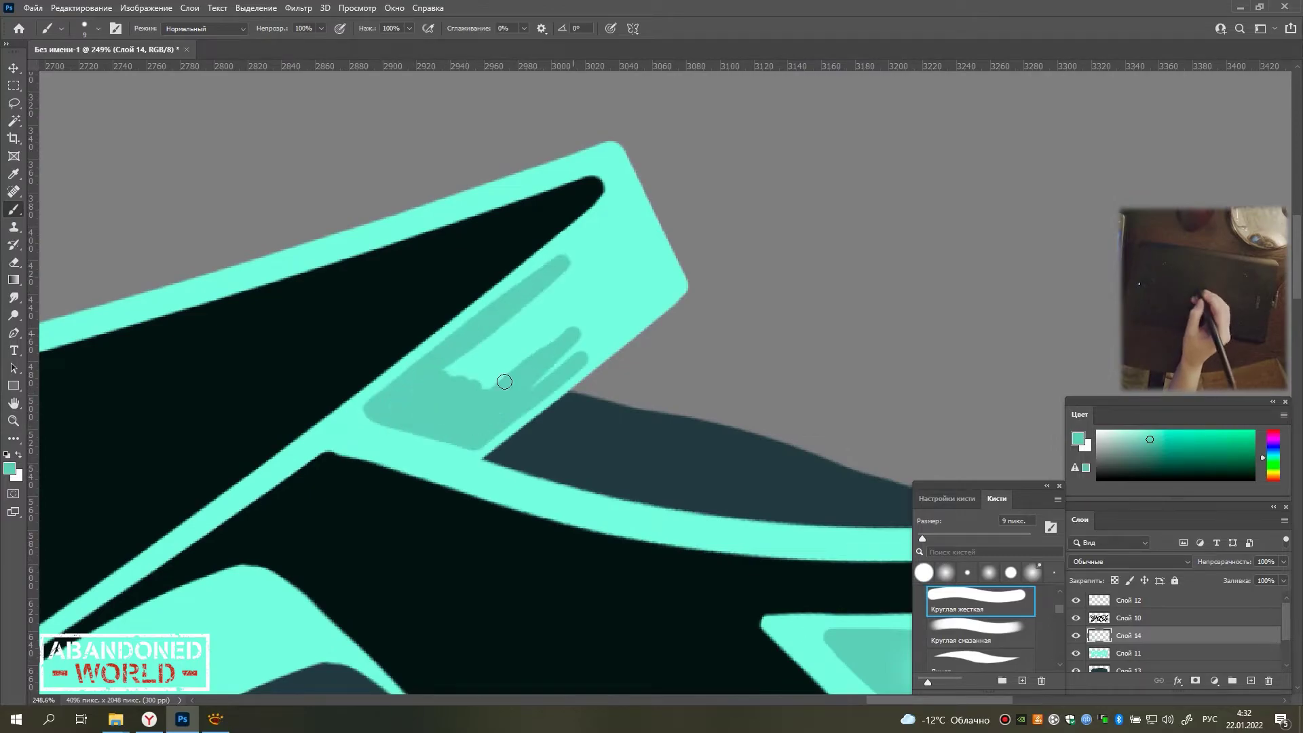
Smudge and paint lighter teal strokes along the upper outline band.
left_click_drag(581, 291, 466, 314)
scroll(466, 315, "down", 5)
scroll(466, 315, "left", 4)
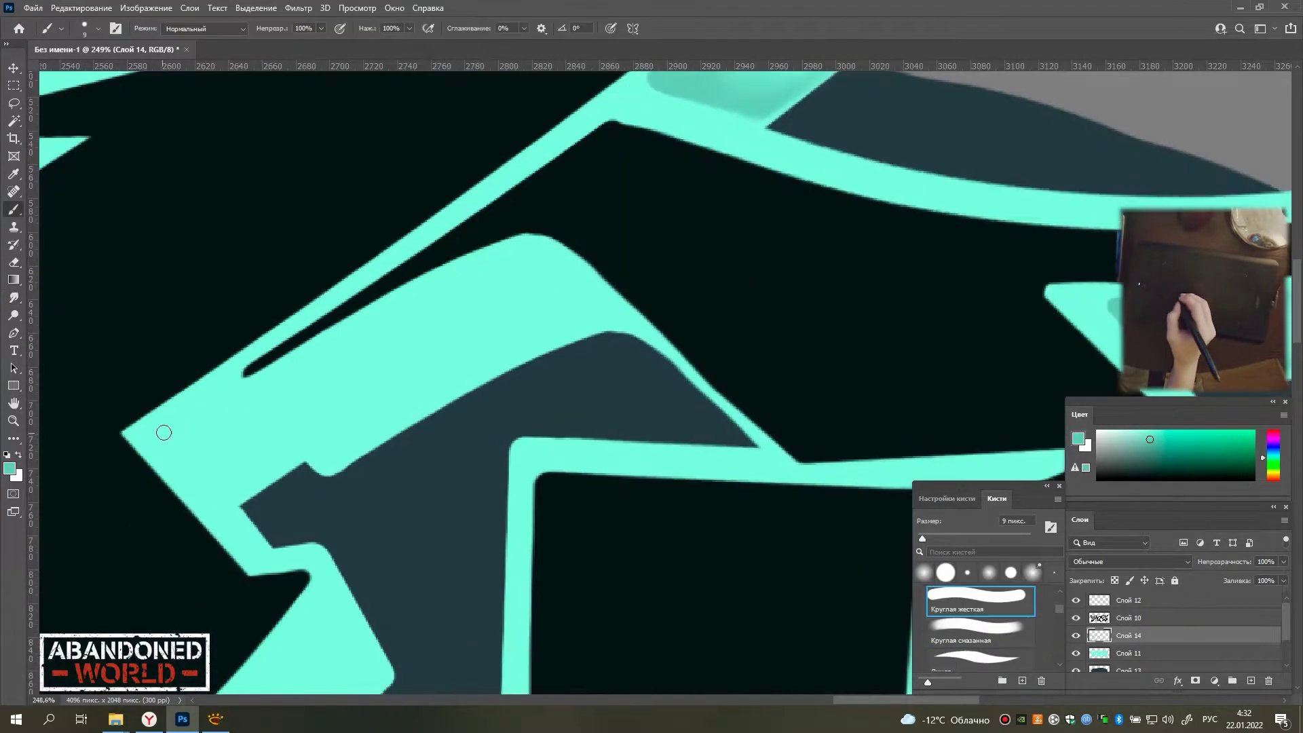
left_click_drag(163, 432, 271, 414)
left_click_drag(509, 262, 590, 305)
mouse_move(312, 360)
left_mouse_down()
mouse_move(443, 385)
mouse_move(430, 349)
mouse_move(557, 299)
mouse_move(484, 352)
left_mouse_up()
Paint darker teal strokes into the next outline bands with the small hard brush.
key("r")
key("b")
scroll(475, 305, "left", 5)
left_click_drag(461, 400, 340, 401)
left_click_drag(407, 339, 490, 243)
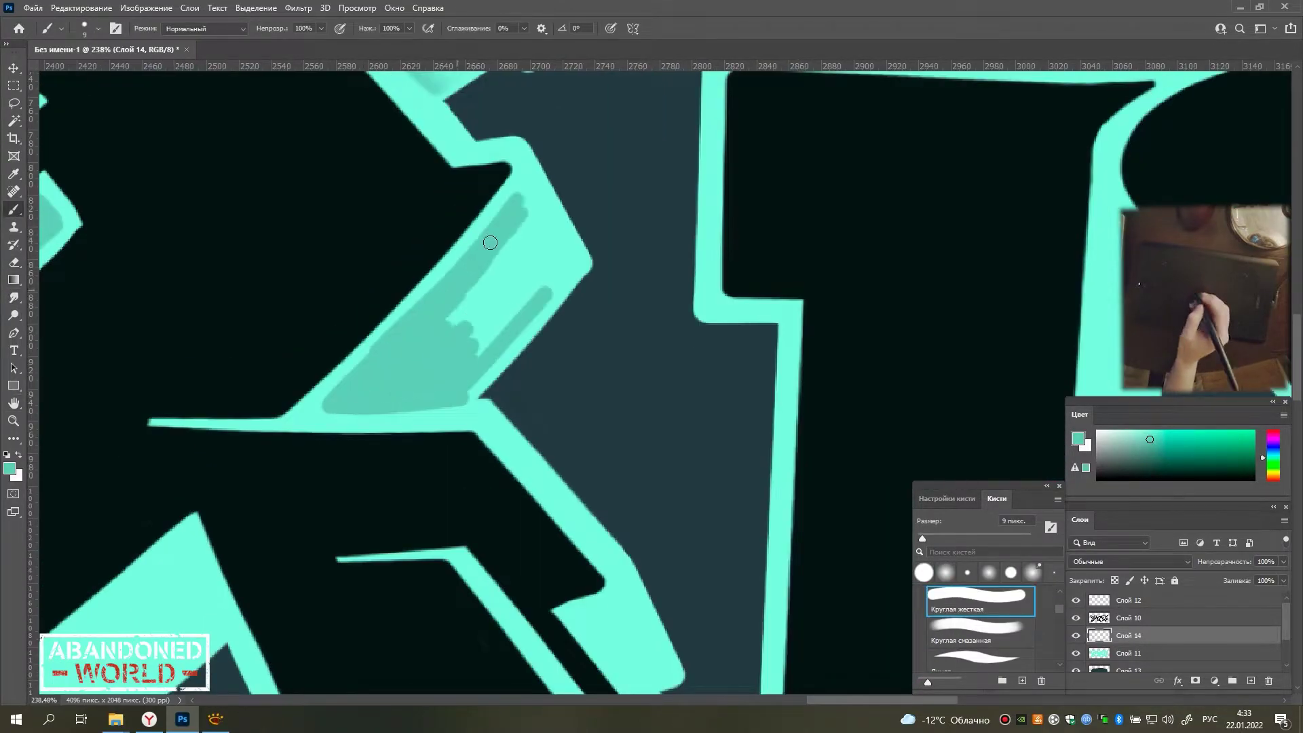
left_click_drag(459, 382, 516, 258)
left_click_drag(408, 380, 503, 251)
Draw a straight darker teal line along the band and smudge it soft.
scroll(436, 366, "right", 5)
left_click(452, 390)
left_click(628, 351, "shift")
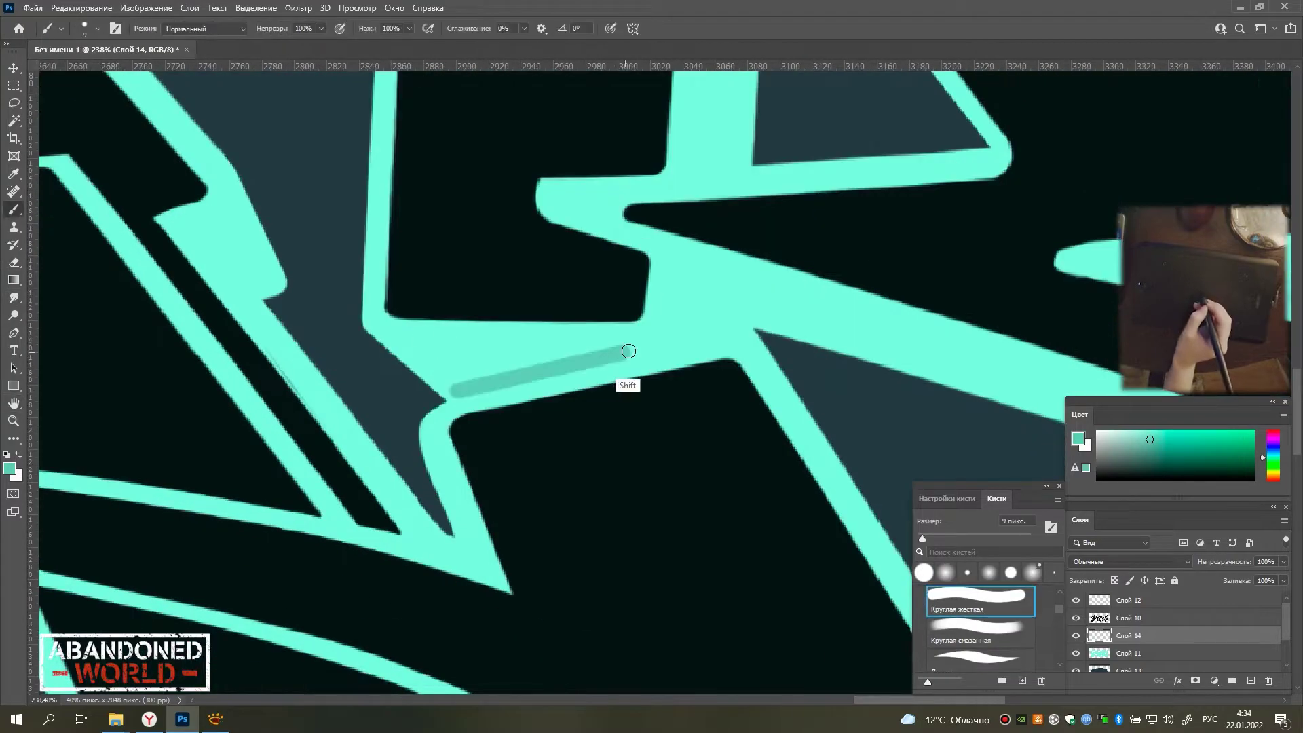
key("r")
left_click_drag(638, 348, 413, 321)
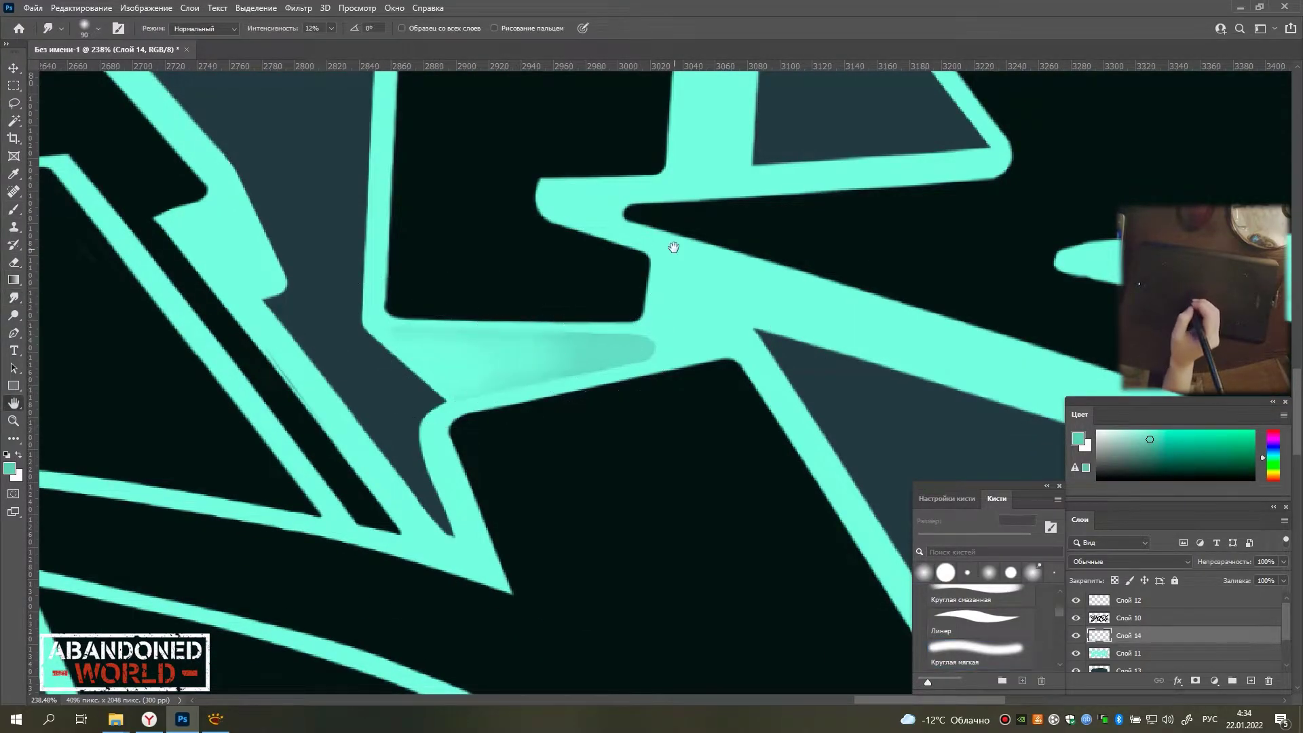
Add short darker strokes, extending the left one down and another along the right edge.
left_click_drag(673, 247, 577, 204)
scroll(577, 204, "down", 2, "alt")
key("b")
left_click_drag(469, 382, 438, 341)
left_click_drag(426, 438, 422, 614)
mouse_move(468, 619)
left_mouse_down()
mouse_move(482, 389)
mouse_move(435, 583)
mouse_move(451, 319)
mouse_move(425, 515)
mouse_move(384, 226)
mouse_move(755, 396)
left_mouse_up()
Lighten the inner strip with teal, then partly erase the light patches in the triangle.
left_click(393, 269, "shift")
left_click_drag(394, 266, 361, 244)
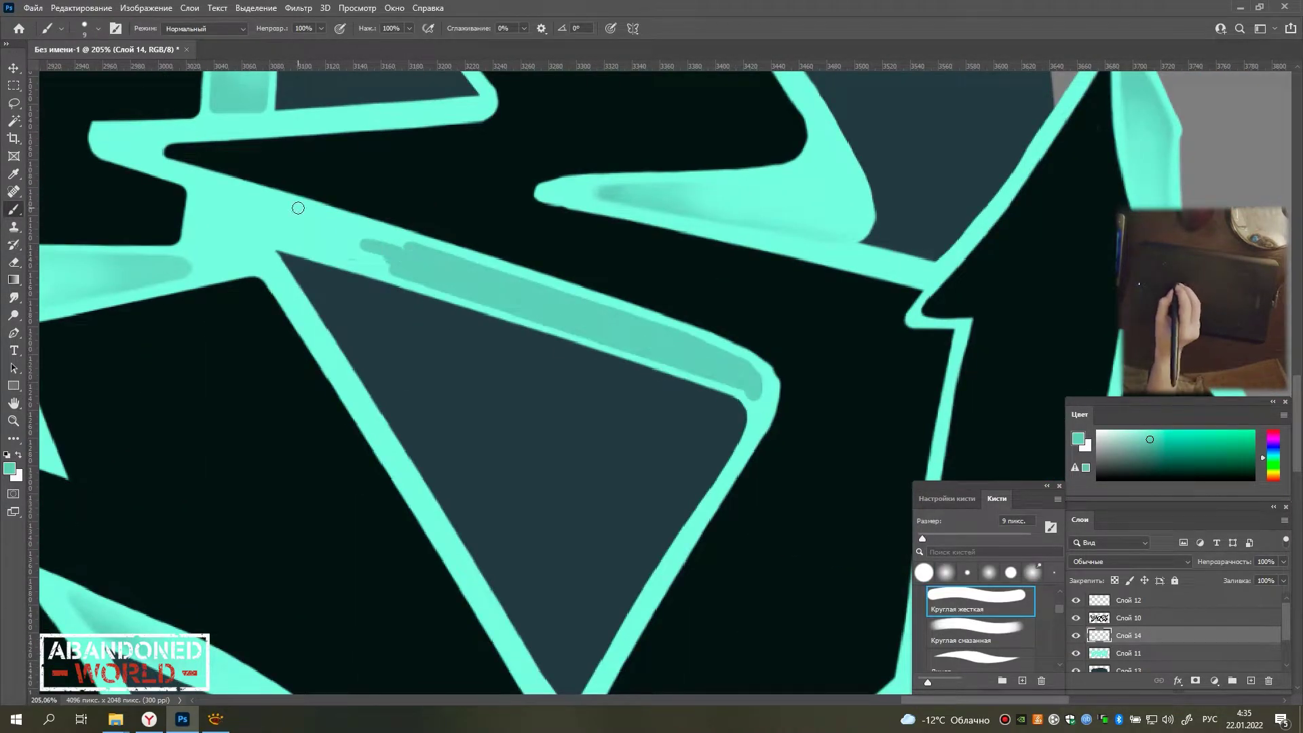
left_click_drag(460, 278, 743, 380)
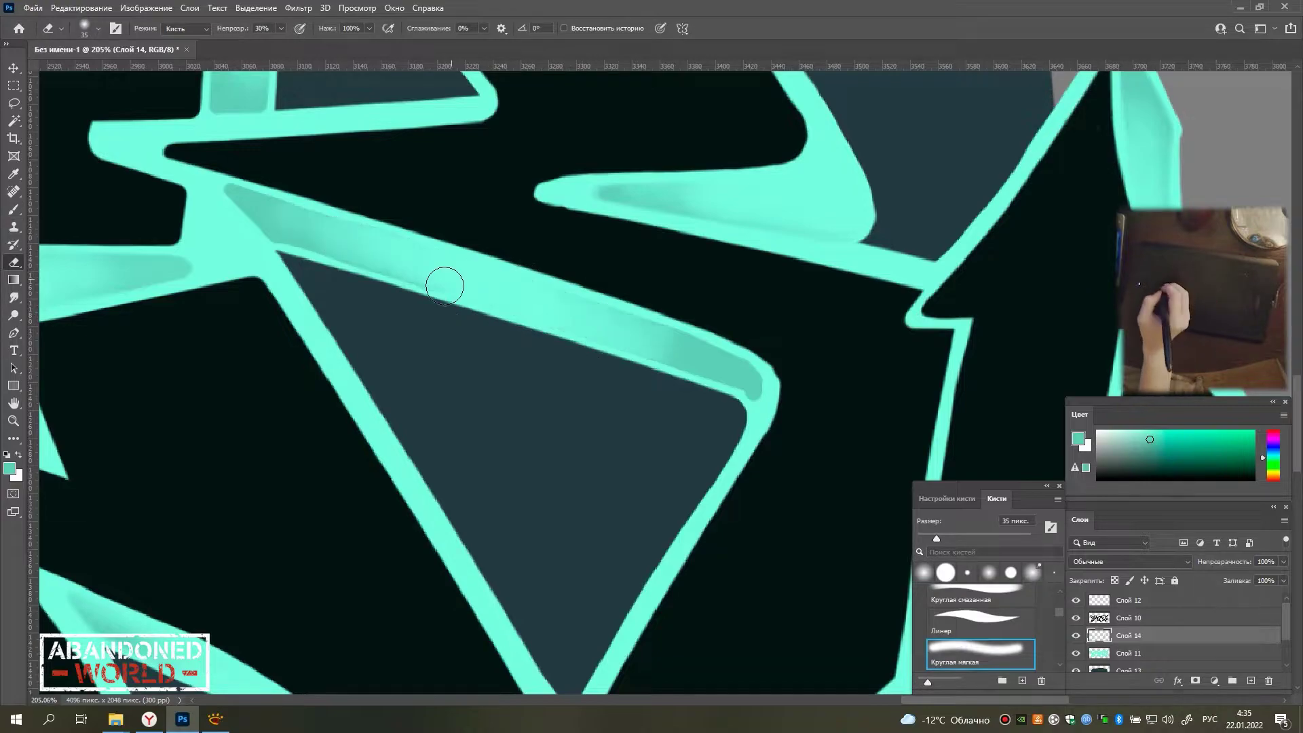
mouse_move(341, 365)
left_mouse_down()
mouse_move(393, 426)
mouse_move(495, 431)
left_mouse_up()
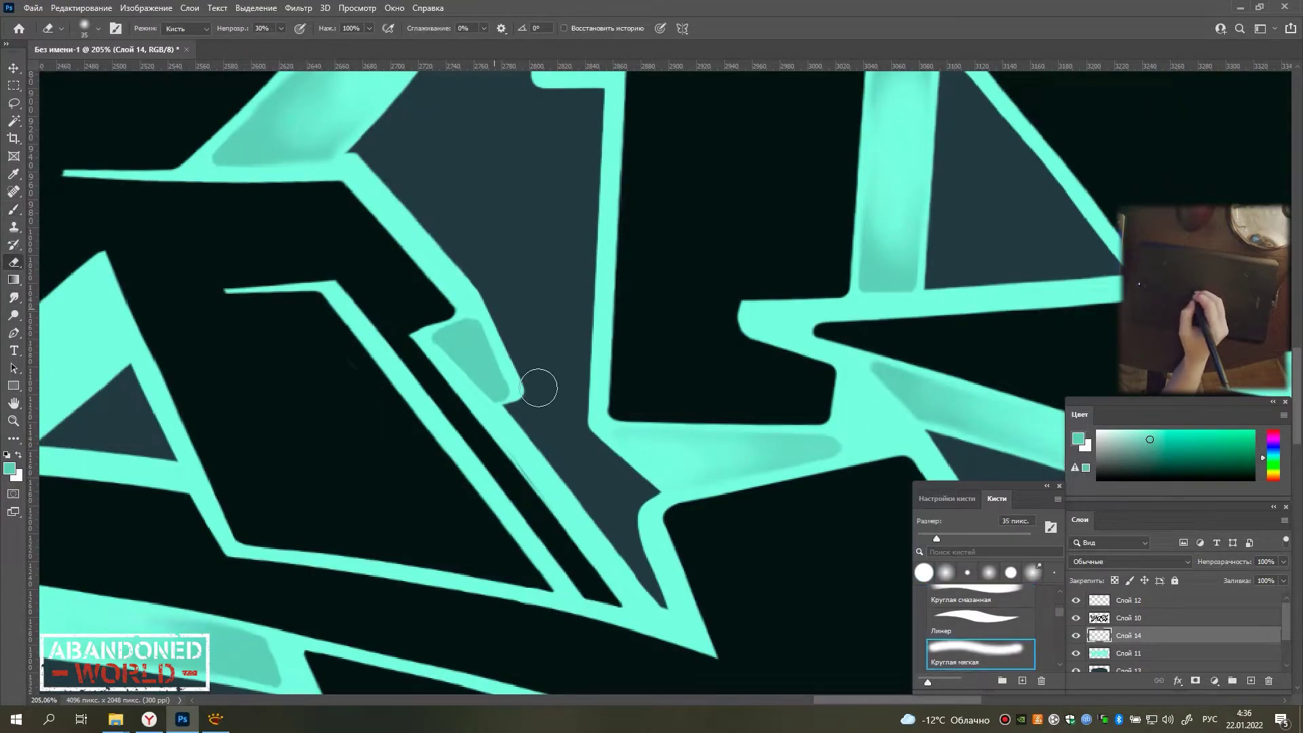
key("b")
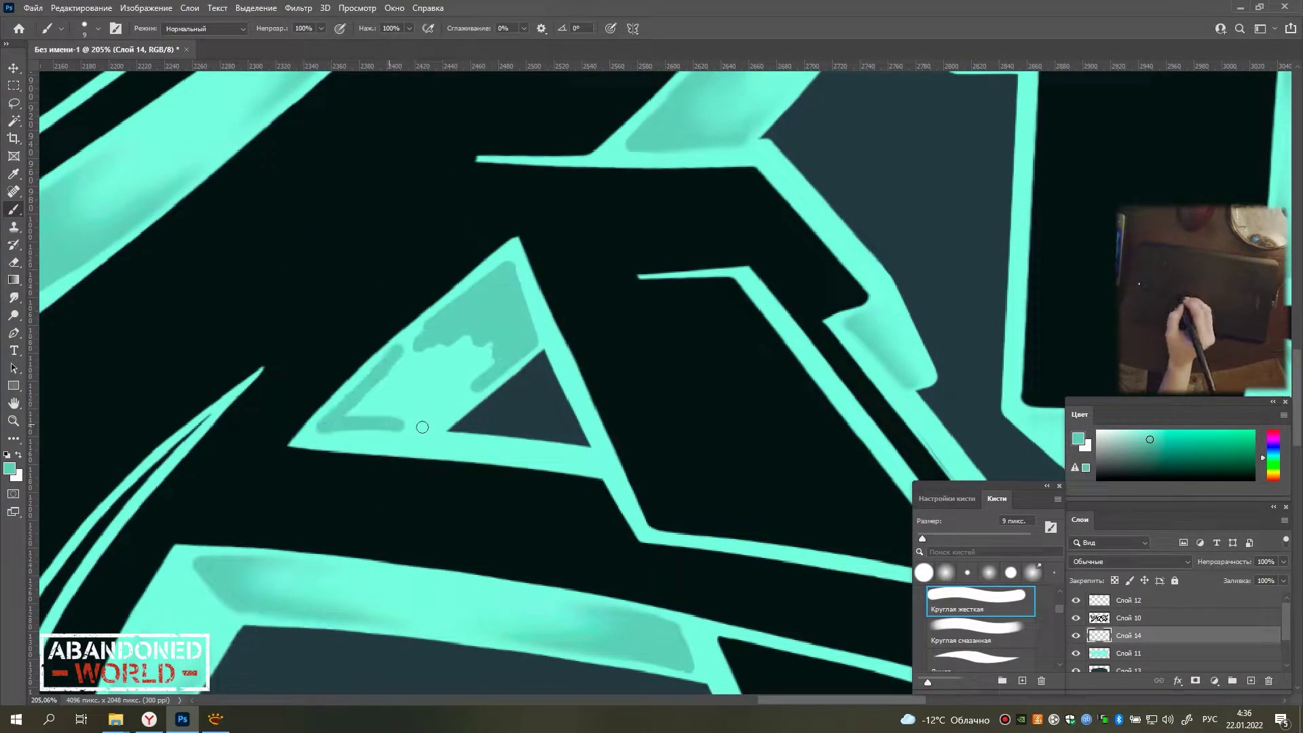
key("e")
left_click_drag(403, 417, 466, 375)
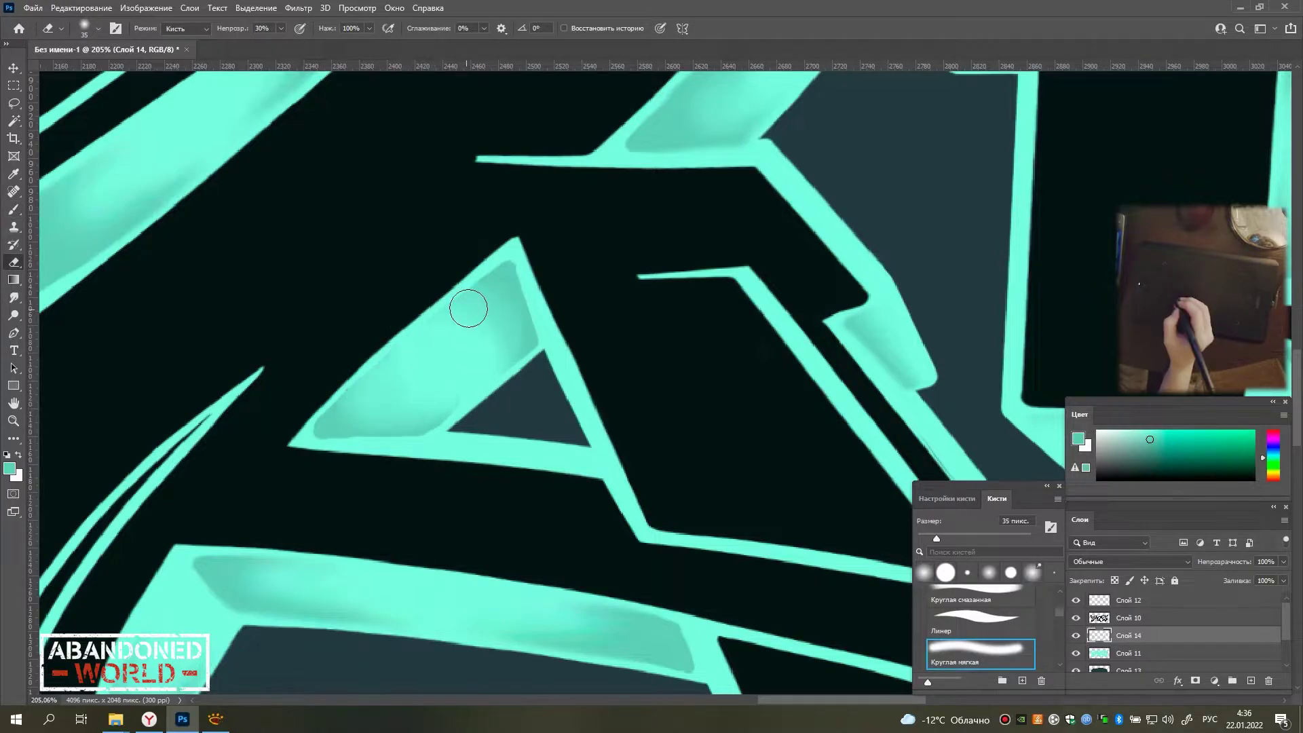
Zoom out and paint darker teal down the right tip's inner band.
key("h")
scroll(462, 319, "down", 5, "alt")
left_click_drag(452, 553, 479, 372)
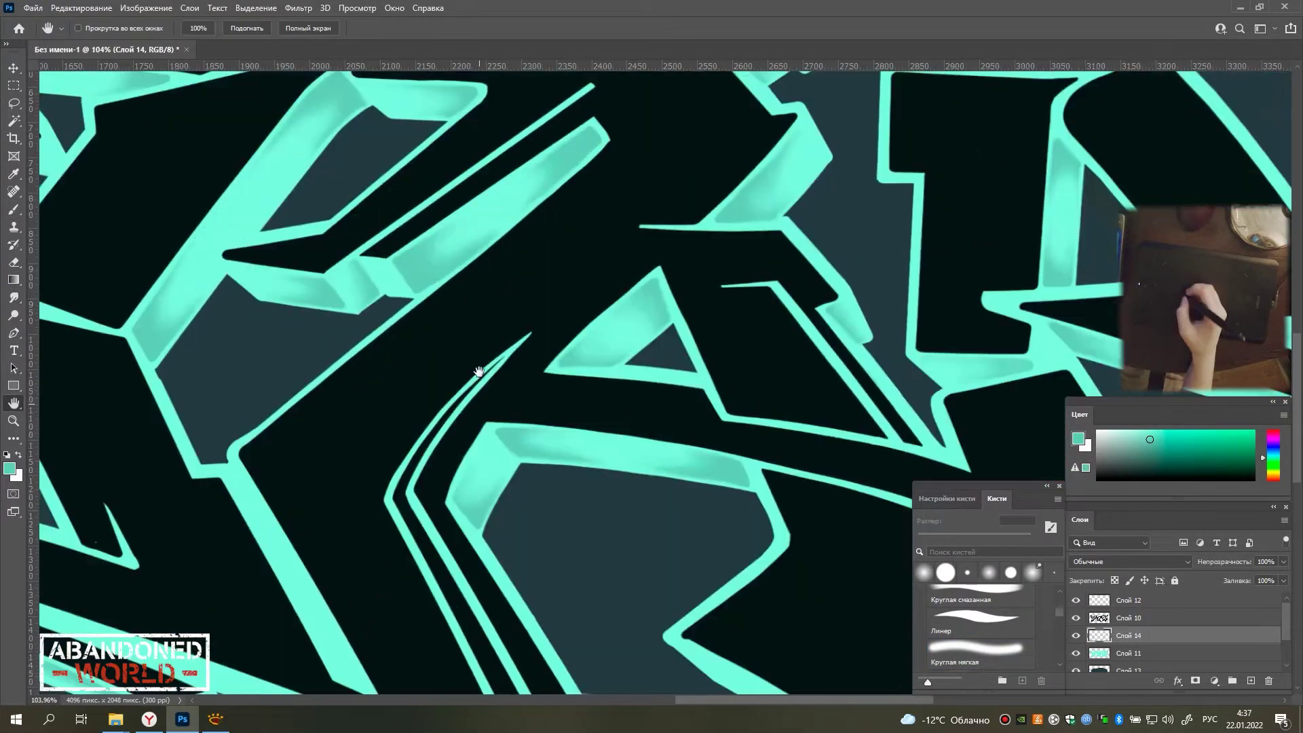
scroll(479, 372, "down", 5, "alt")
scroll(747, 380, "up", 8, "alt")
key("b")
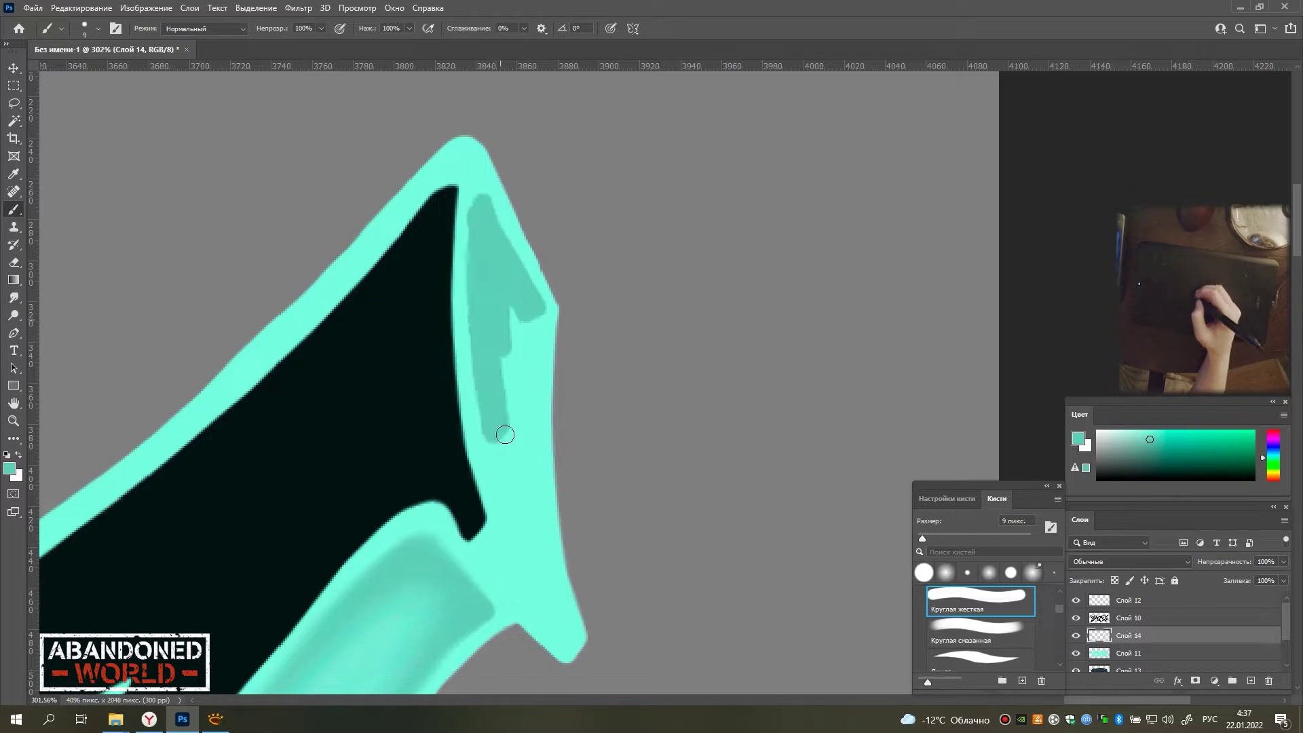
mouse_move(505, 434)
left_mouse_down()
mouse_move(507, 373)
mouse_move(487, 303)
mouse_move(466, 471)
left_mouse_up()
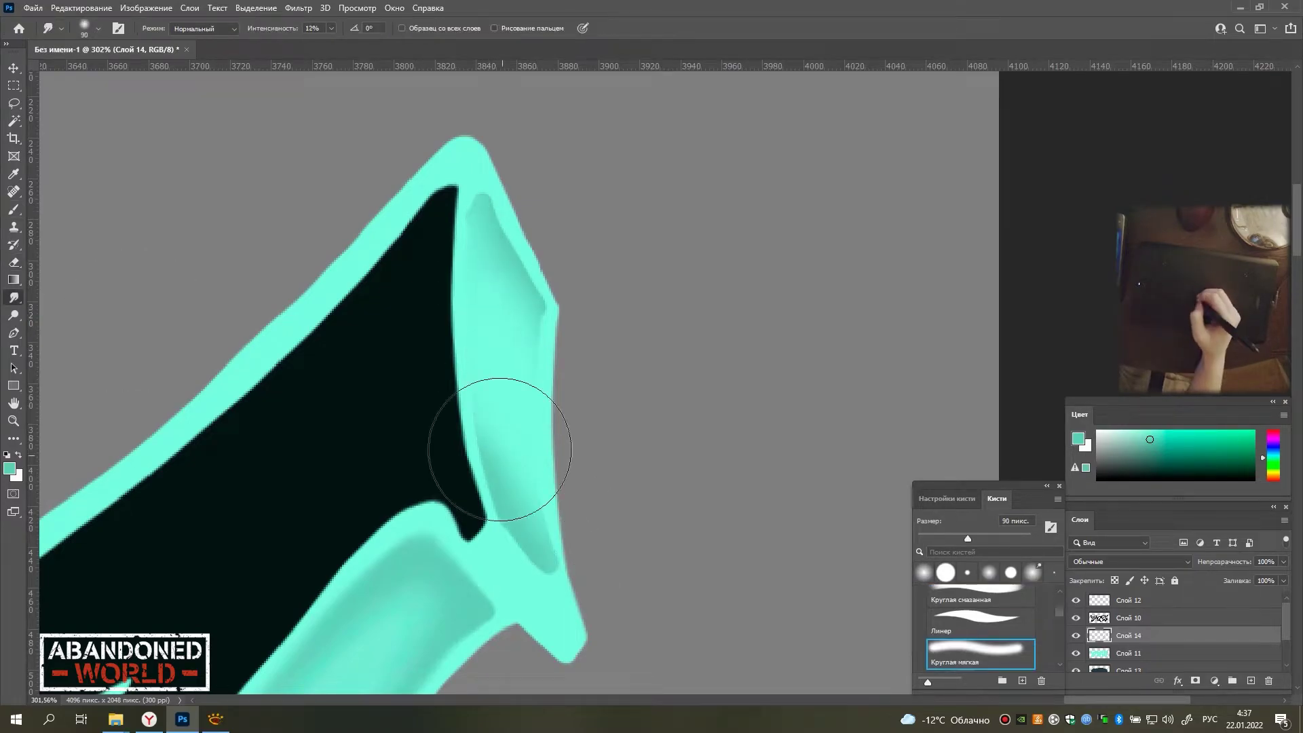
Paint darker teal strokes along the upper band and smudge them soft.
scroll(466, 471, "down", 5, "alt")
scroll(413, 367, "up", 5, "alt")
left_click_drag(413, 368, 550, 153)
mouse_move(469, 231)
left_mouse_down()
mouse_move(380, 502)
mouse_move(517, 263)
left_mouse_up()
key("r")
scroll(407, 326, "down", 2, "alt")
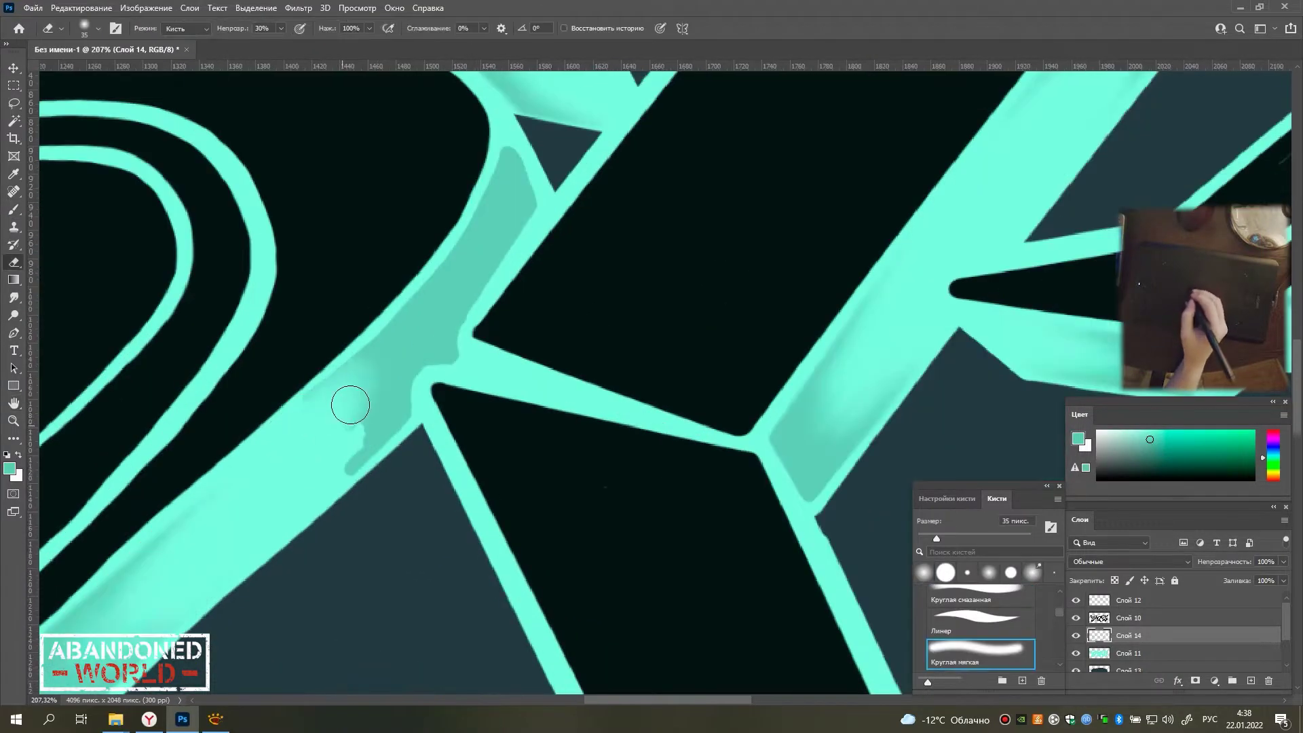
left_click_drag(349, 408, 475, 224)
left_click_drag(326, 435, 439, 215)
Paint darker teal strokes in the triangle band and along the lower bar.
key("b")
scroll(473, 278, "down", 3, "alt")
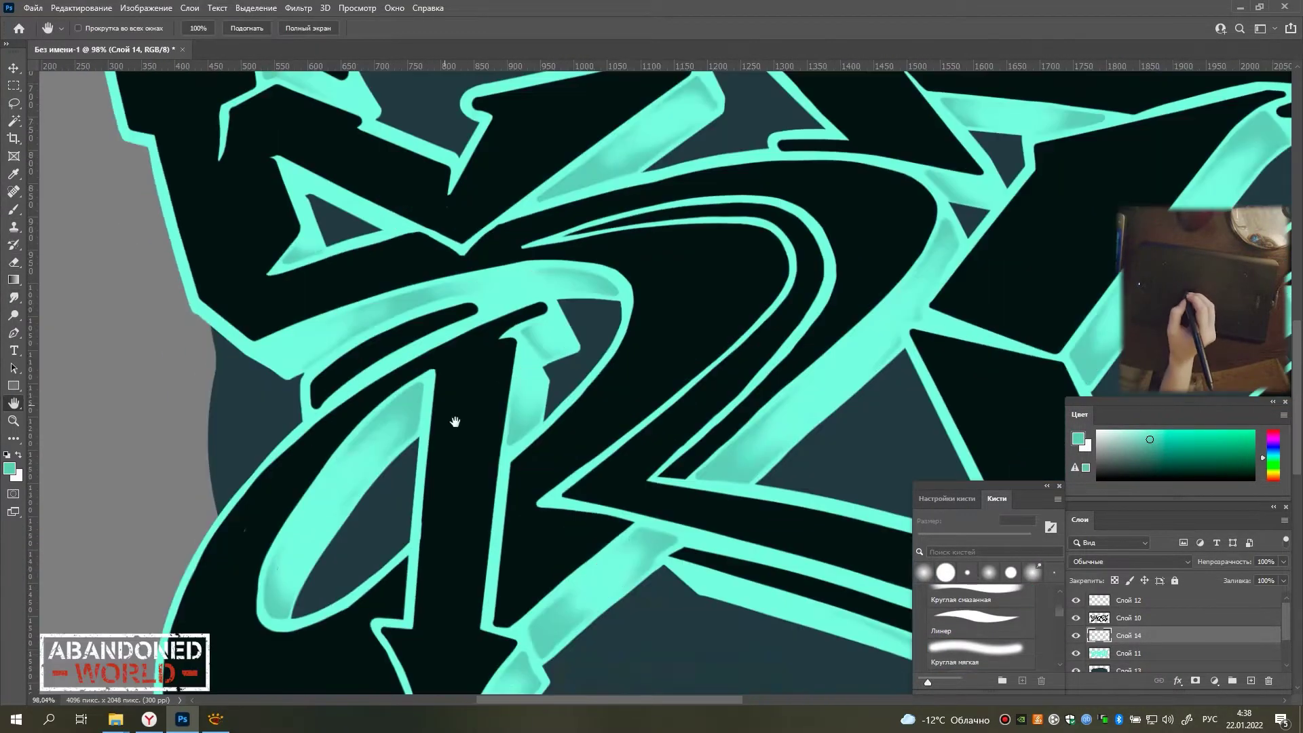
scroll(380, 319, "up", 4, "alt")
left_click_drag(366, 309, 550, 400)
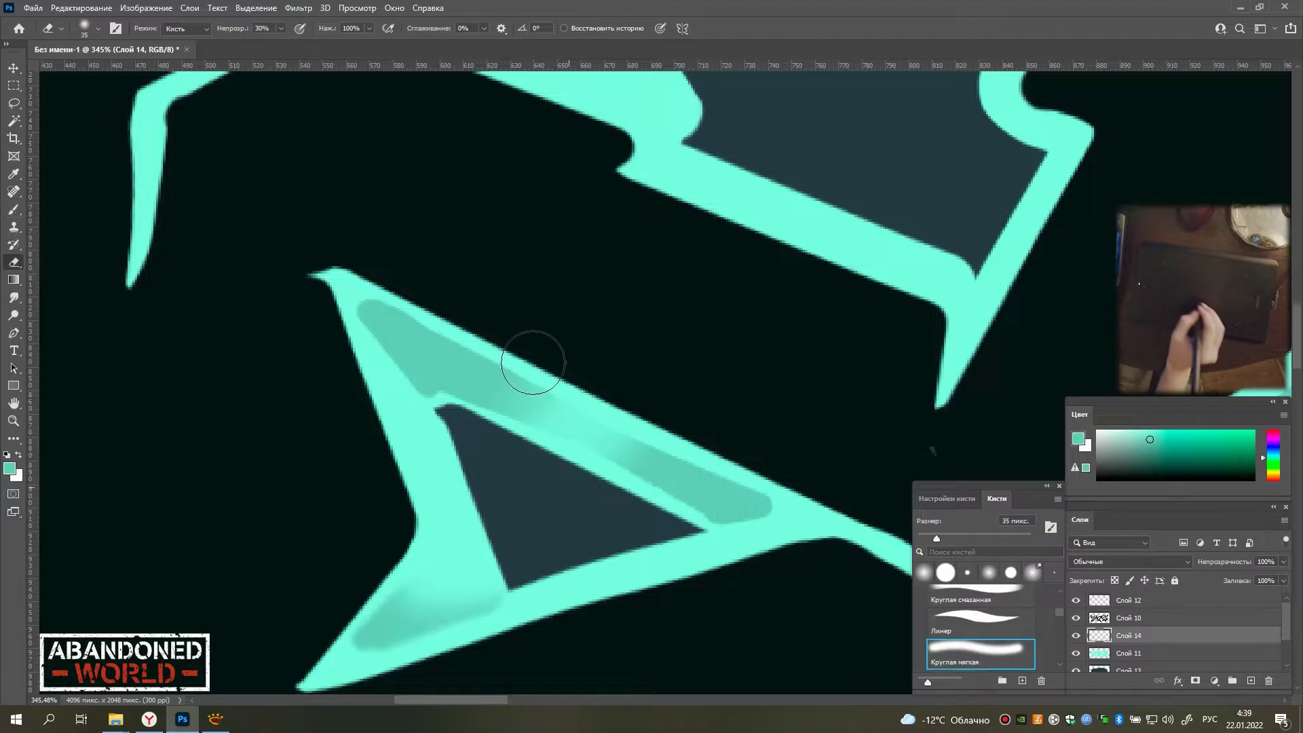
scroll(617, 590, "down", 2, "alt")
scroll(482, 453, "down", 2, "alt")
scroll(482, 454, "up", 3, "alt")
mouse_move(319, 349)
left_mouse_down()
mouse_move(625, 465)
mouse_move(547, 503)
left_mouse_up()
Smudge the darker band softly and erase a soft patch near the lower tip.
key("r")
scroll(471, 425, "up", 2, "alt")
left_click_drag(471, 425, 264, 333)
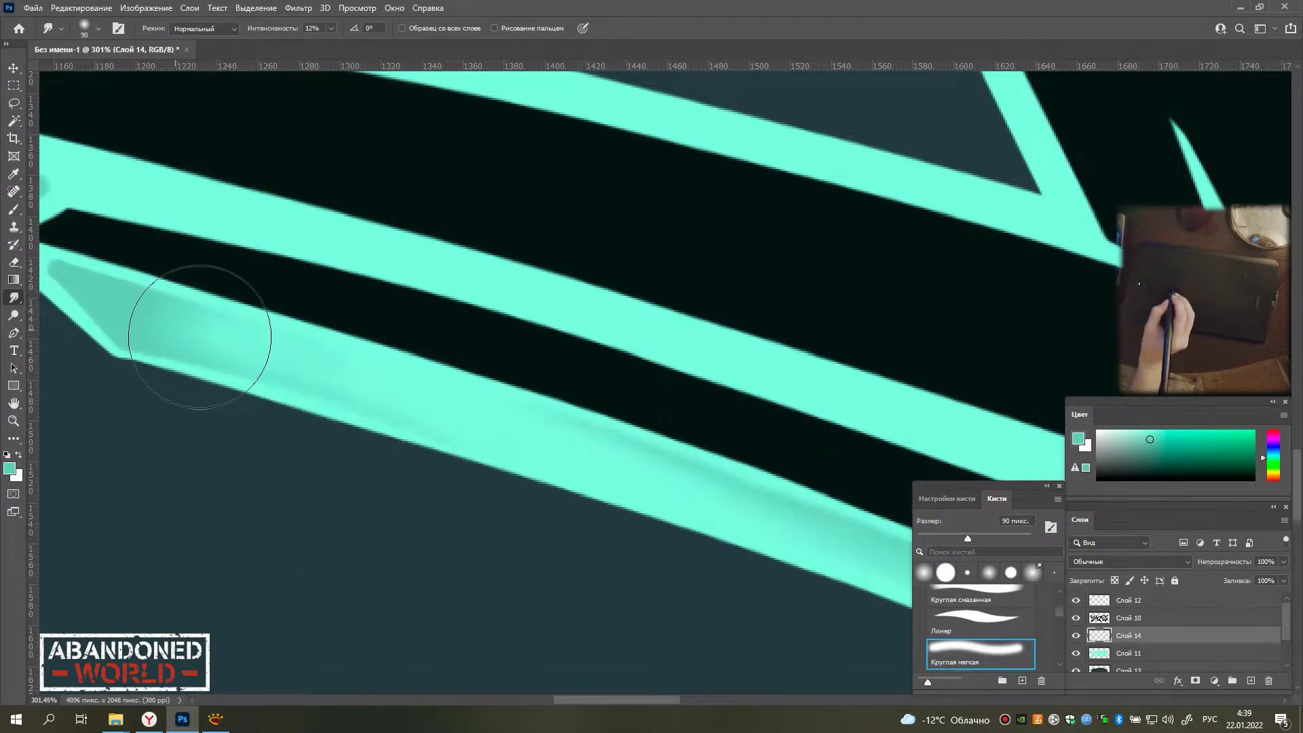
key("e")
scroll(330, 475, "down", 3, "alt")
scroll(547, 518, "up", 4, "alt")
left_click_drag(434, 435, 563, 536)
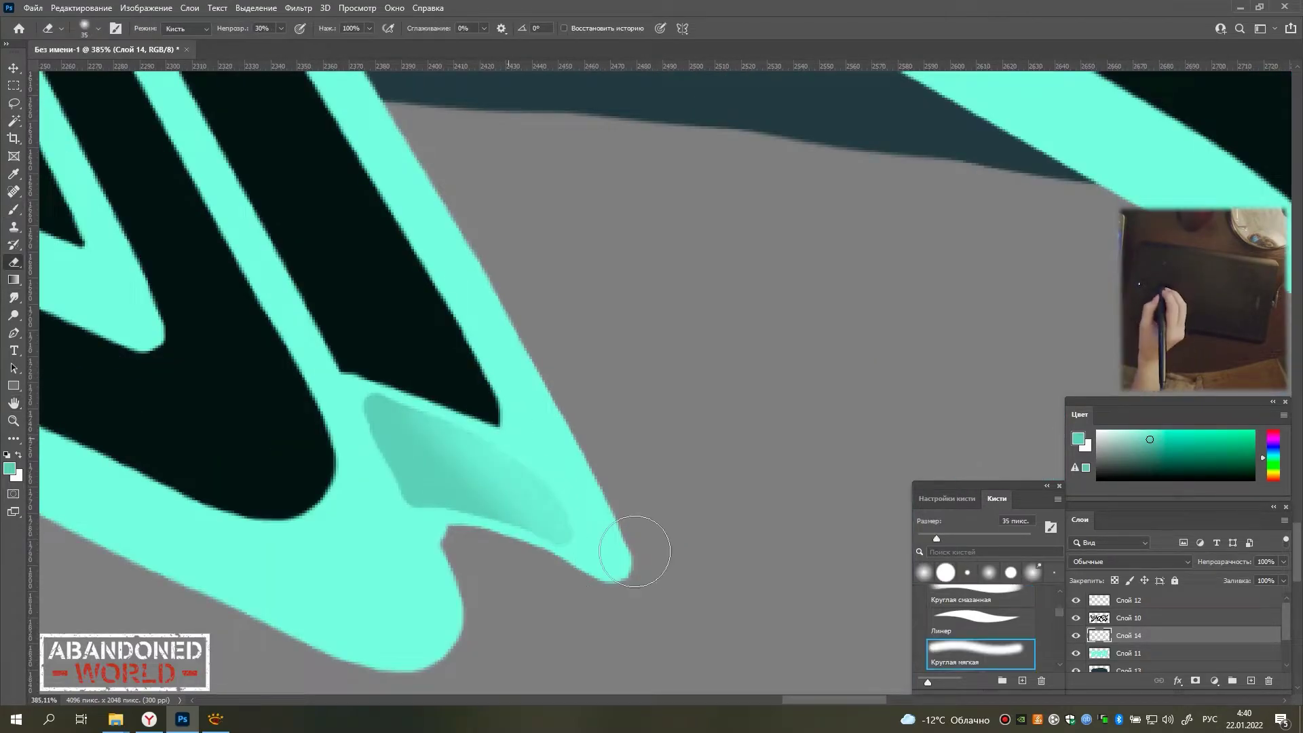
scroll(634, 551, "down", 2, "alt")
scroll(582, 450, "down", 4, "alt")
Apply Hue/Saturation with hue +30 and lightness −13, then compare against Gold.png.
left_click(81, 7)
mouse_move(224, 43)
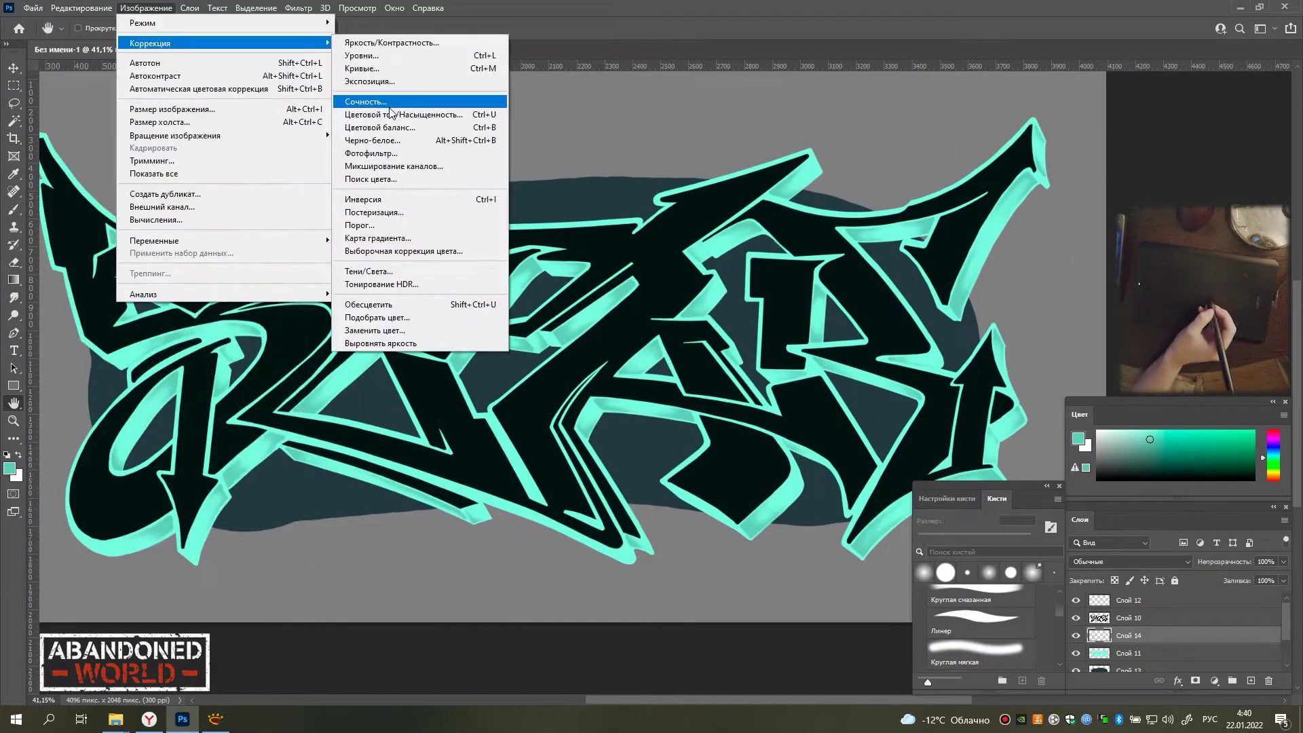
left_click(391, 113)
left_click_drag(794, 409, 784, 412)
left_click_drag(802, 339, 814, 339)
left_click_drag(780, 408, 786, 410)
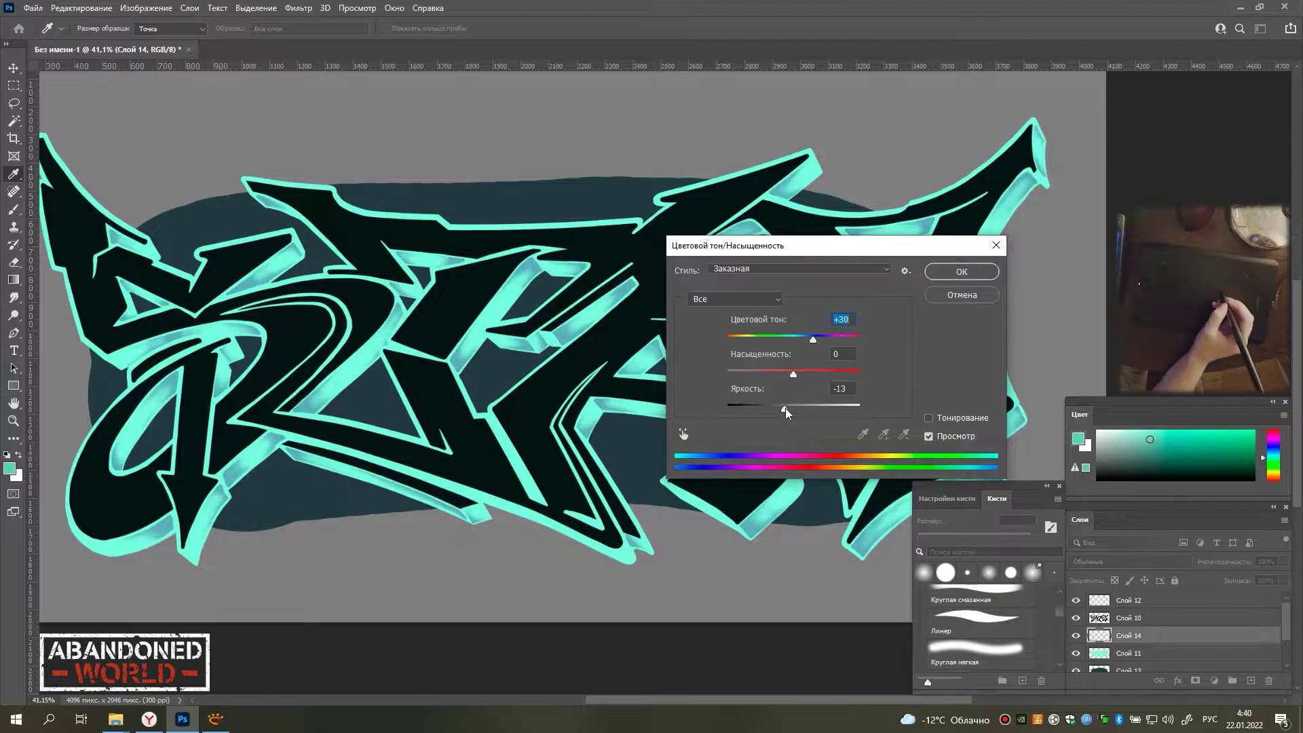
left_click(941, 277)
scroll(749, 414, "down", 2)
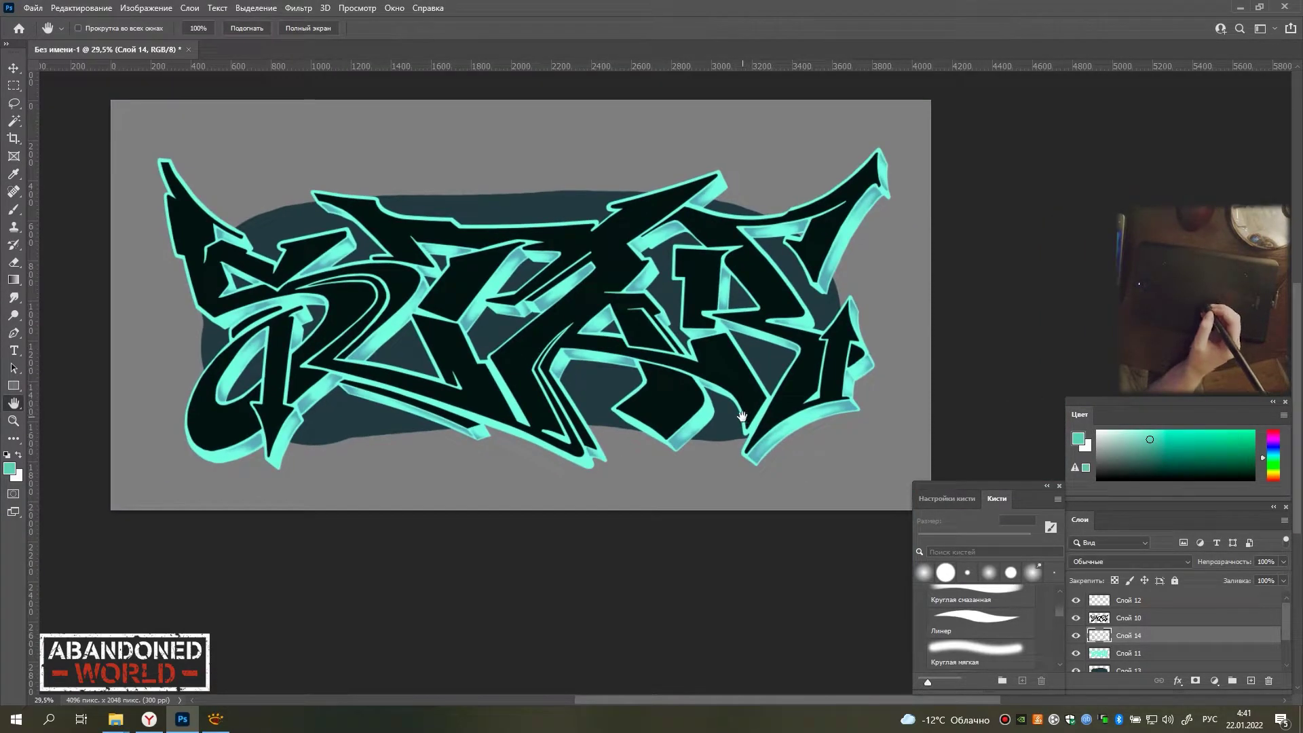
key("alt+Tab")
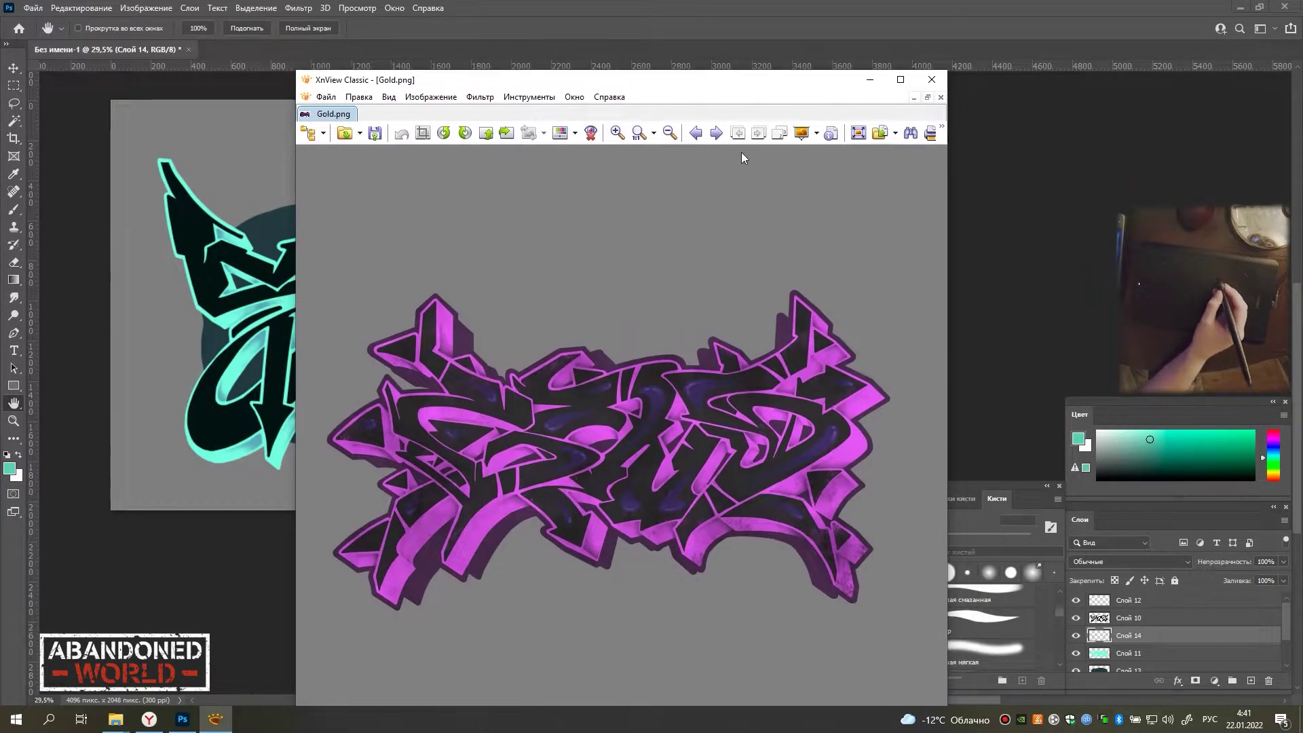
left_click(869, 80)
Paint dark teal outline down the first letter's left edge, shrinking the brush to 50 px.
key("e")
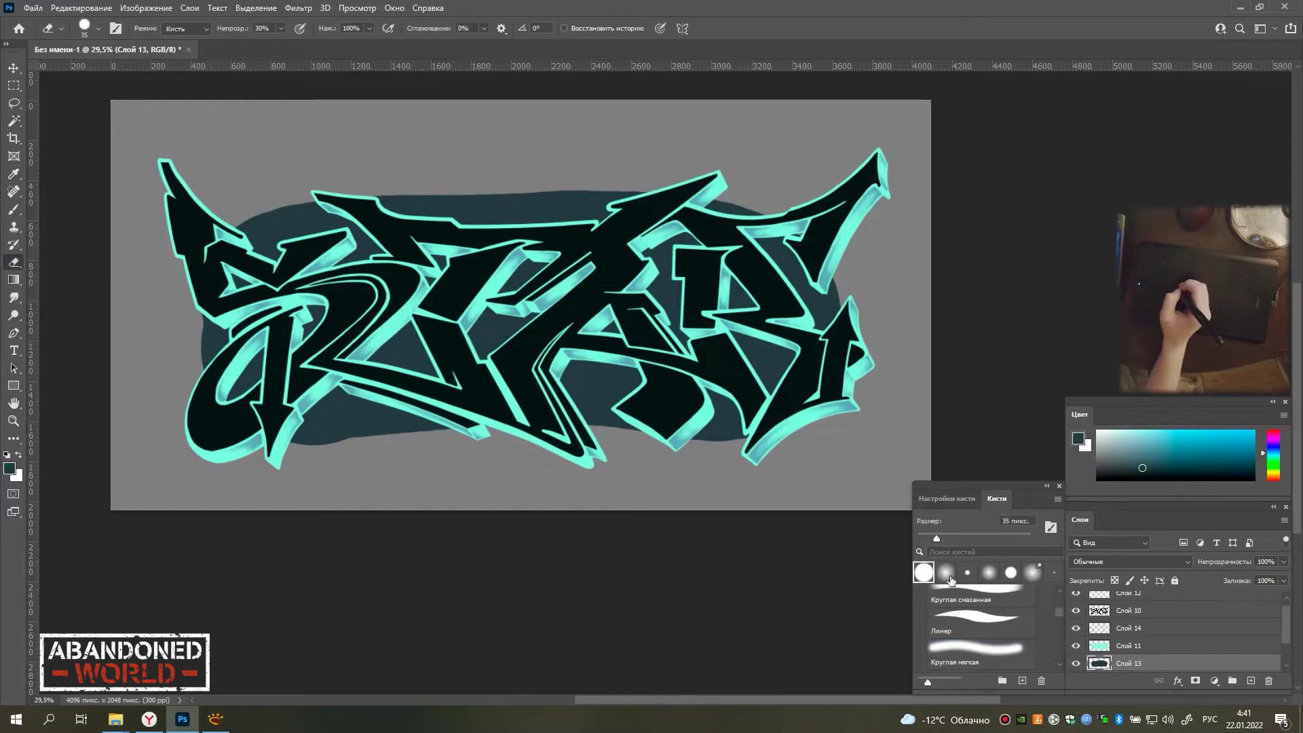
key("b")
scroll(188, 437, "up", 5)
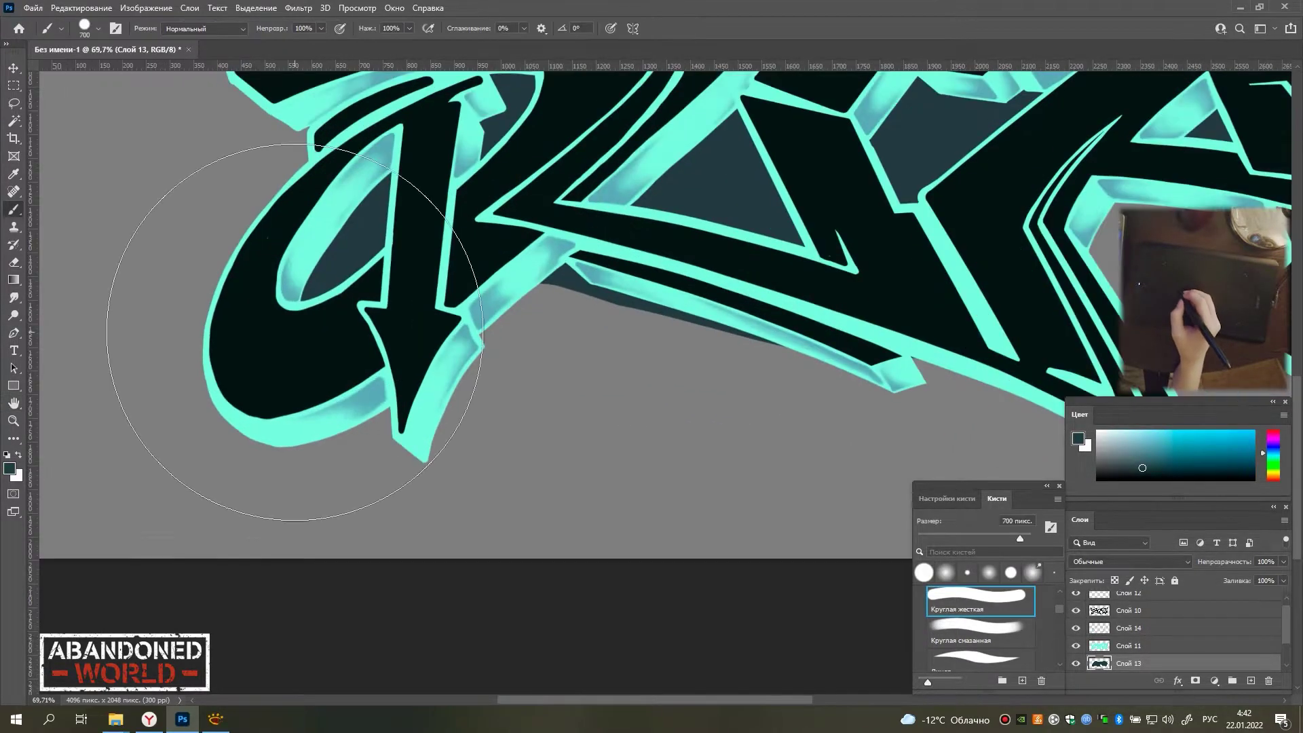
left_click(260, 403)
left_click_drag(260, 403, 275, 404)
key("bracketleft")
key("bracketleft")
key("bracketleft")
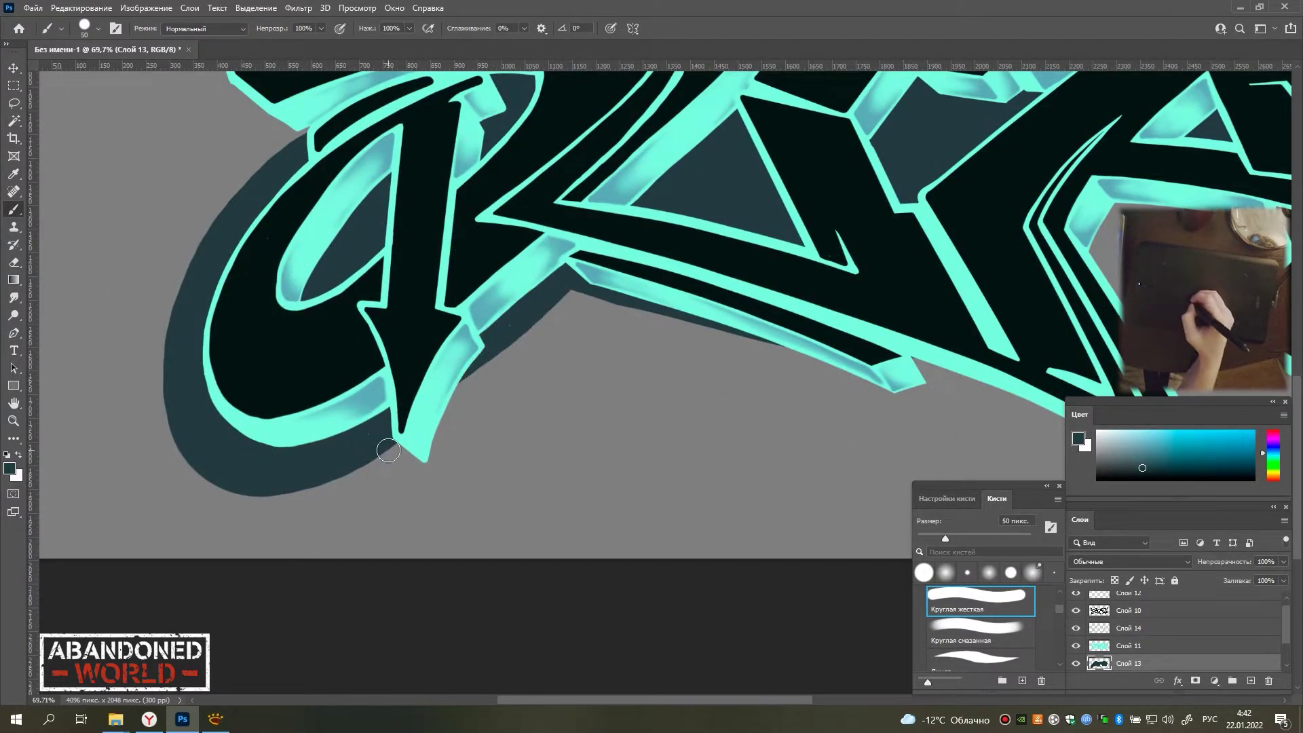
scroll(442, 447, "up", 5)
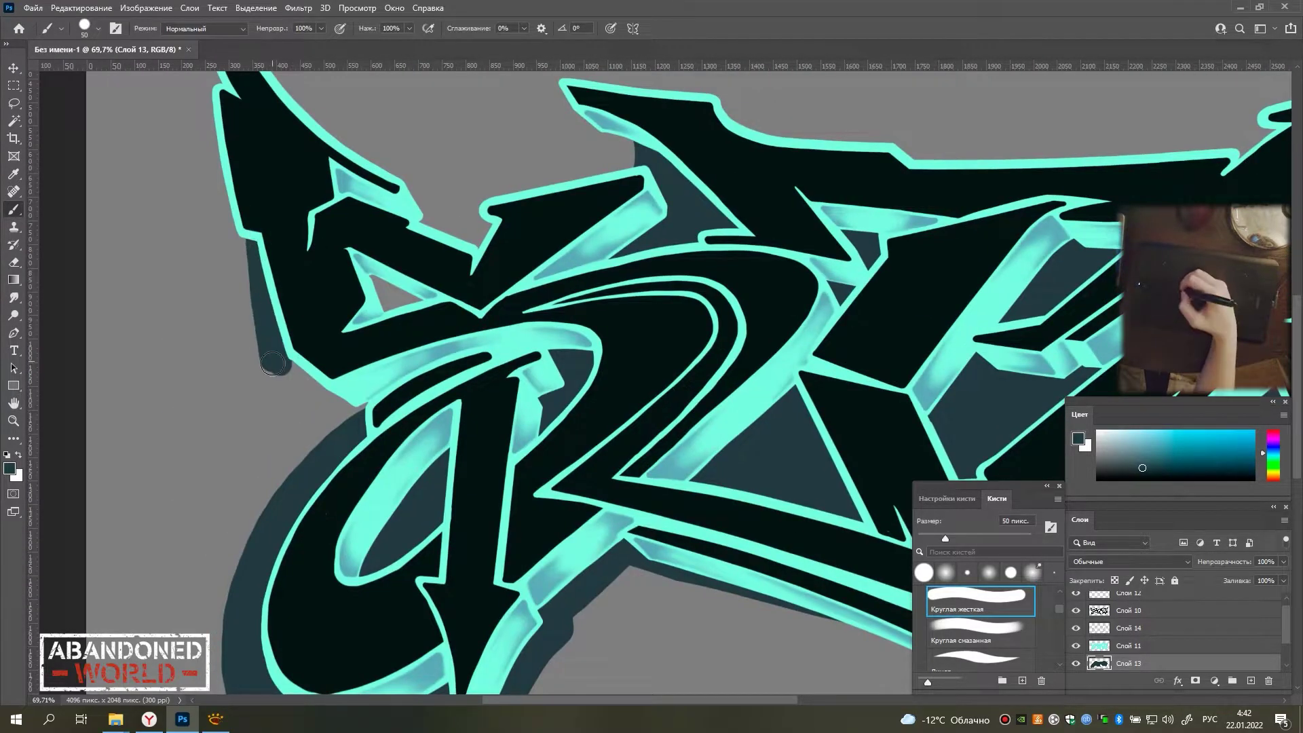
Outline the left spike and middle arm, then draw a straight dark edge along the top.
left_click_drag(269, 372, 367, 501)
left_click_drag(302, 214, 317, 330)
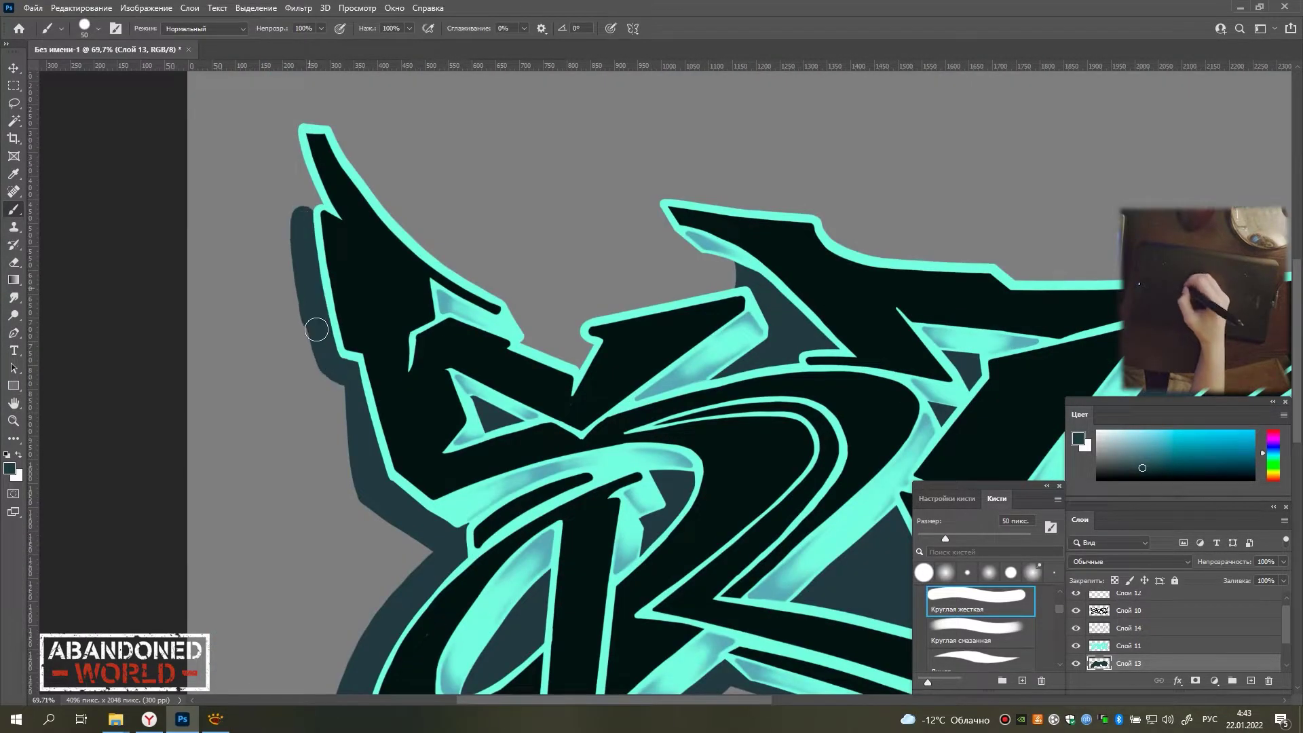
left_click_drag(351, 379, 374, 539)
left_click_drag(325, 349, 329, 441)
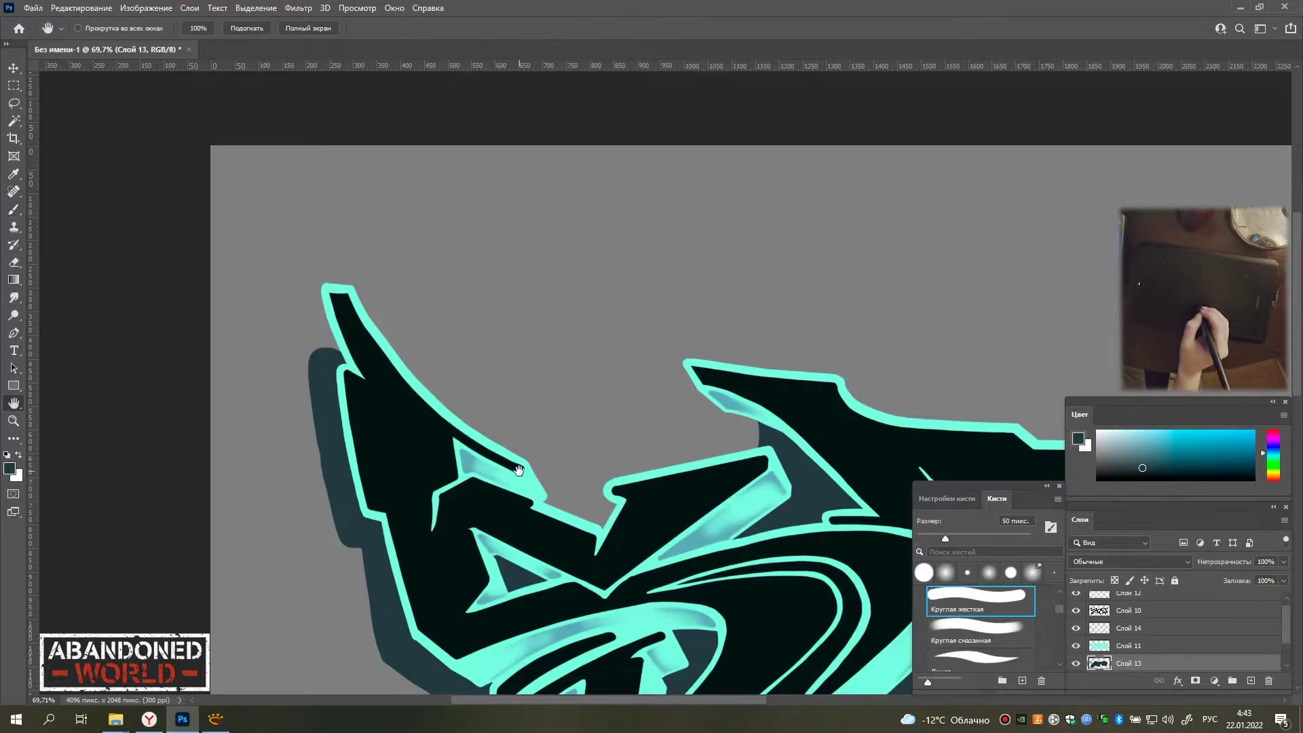
left_click_drag(590, 499, 753, 437)
left_click(850, 382, "shift")
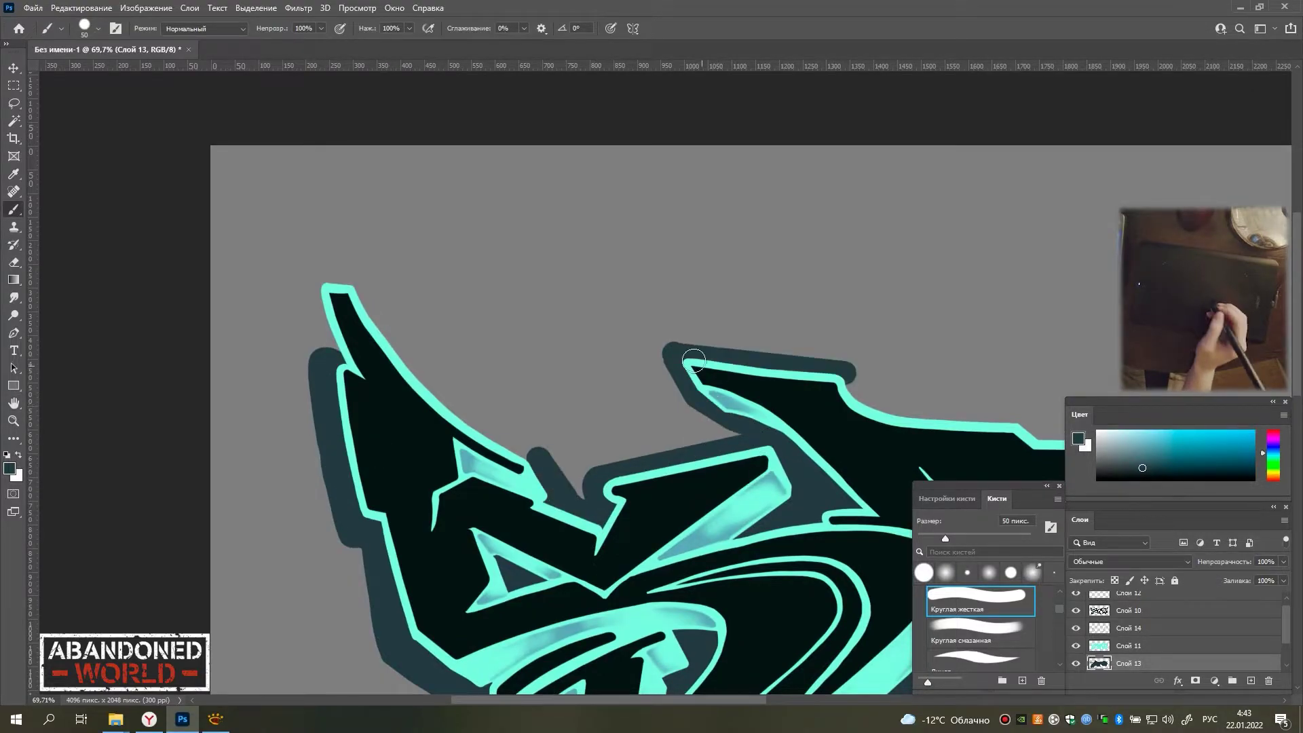
left_click_drag(1007, 456, 557, 296)
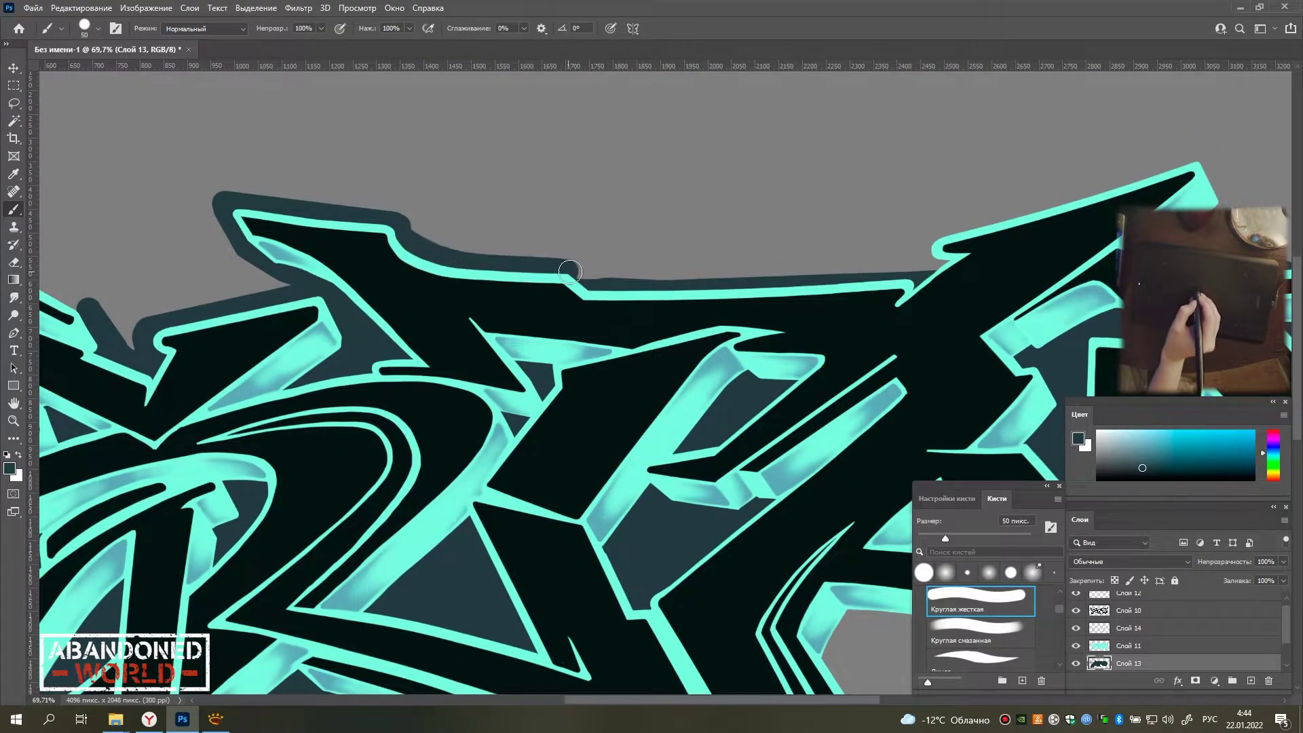
key("bracketleft")
Pan across the canvas to the lower-left letters, reducing the brush to 35 px.
left_click_drag(239, 212, 438, 247)
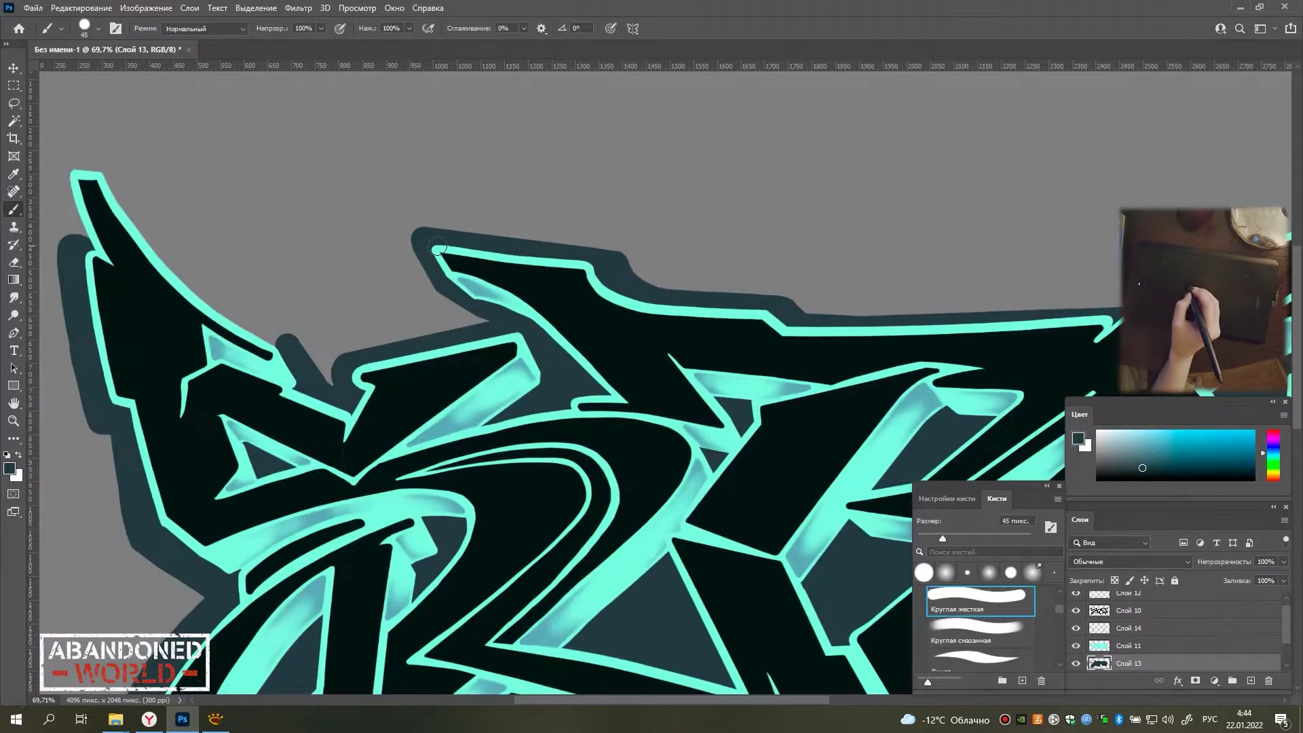
mouse_move(497, 323)
left_mouse_down()
mouse_move(507, 480)
mouse_move(313, 436)
left_mouse_up()
scroll(577, 285, "up", 5)
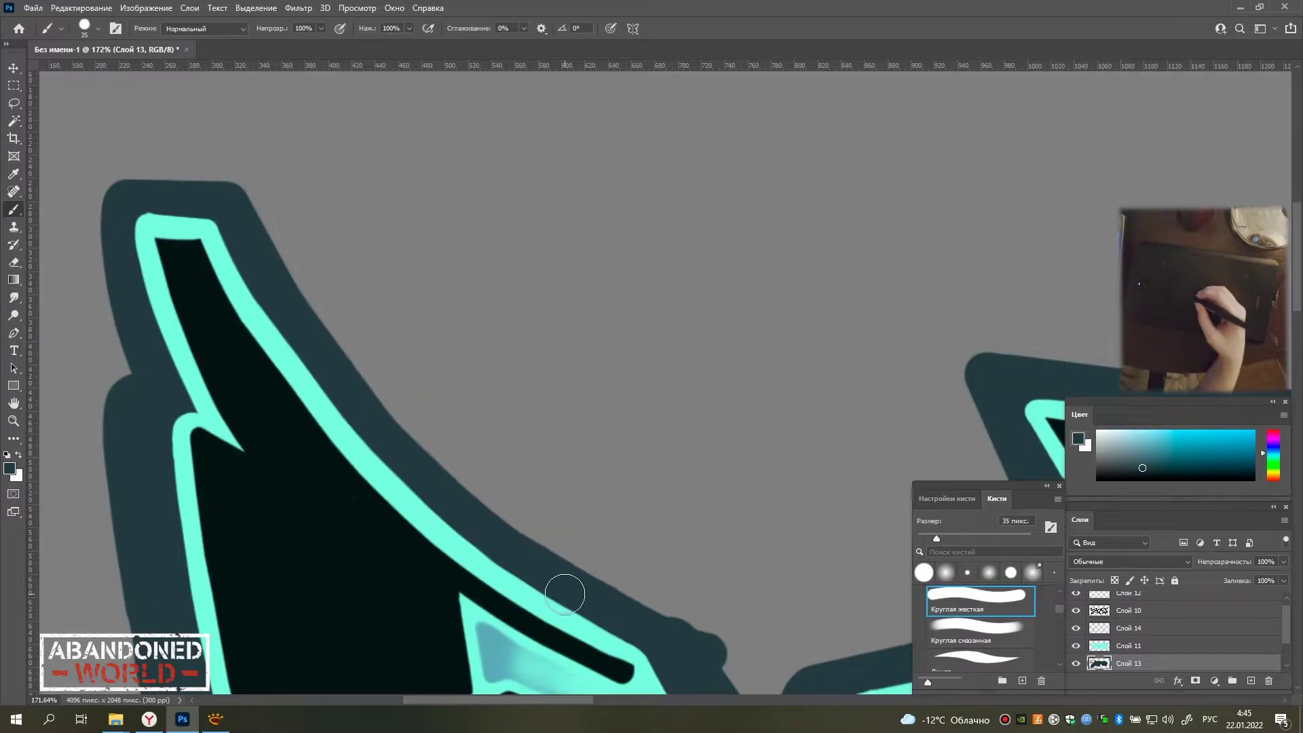
scroll(488, 459, "down", 3)
scroll(335, 292, "down", 3)
scroll(822, 331, "up", 4)
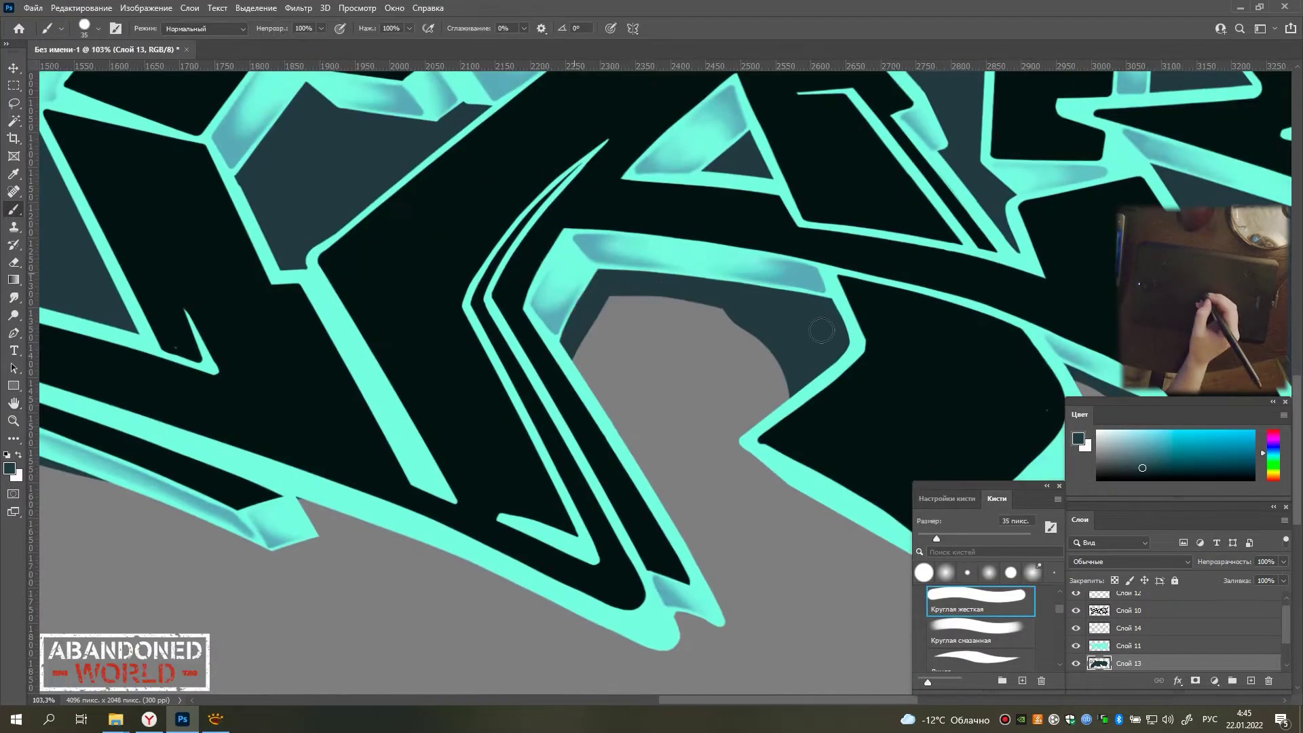
key("e")
left_click_drag(699, 516, 862, 359)
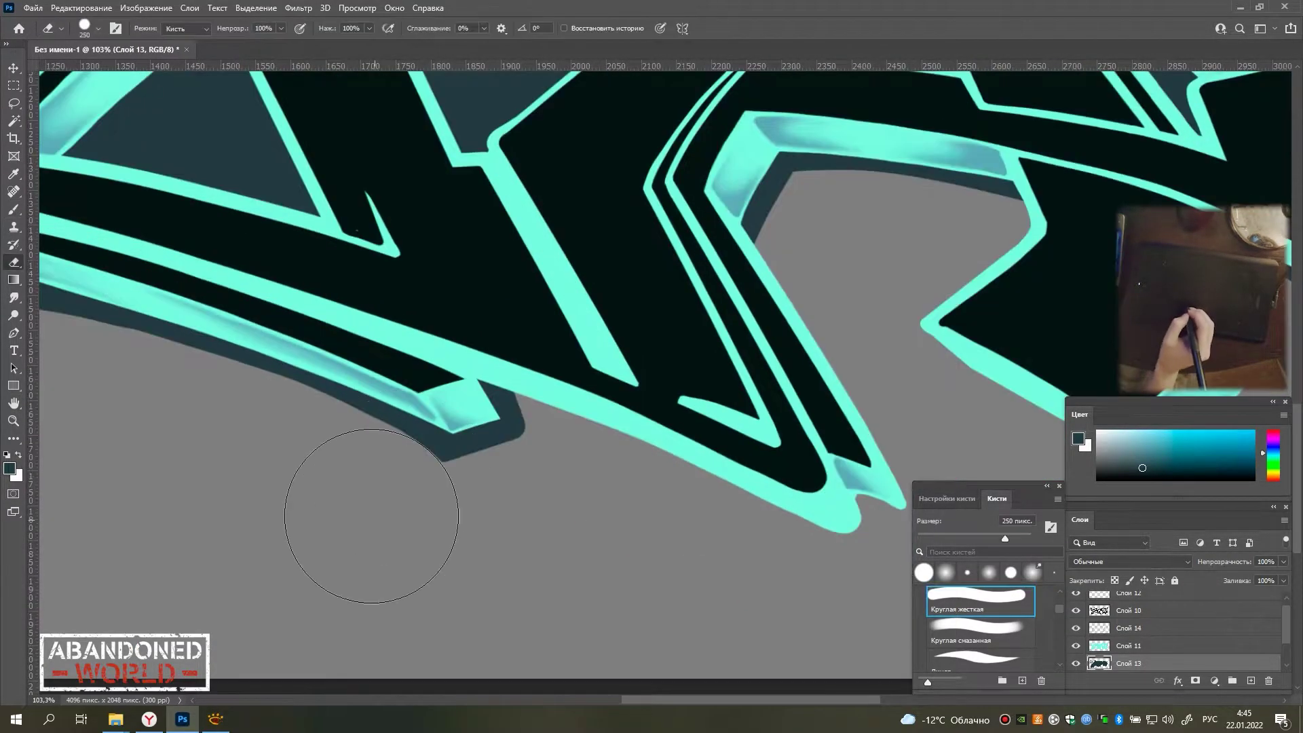
key("b")
Paint the dark teal outline beneath and along the right edges of the lower letters.
left_click_drag(747, 441, 258, 400)
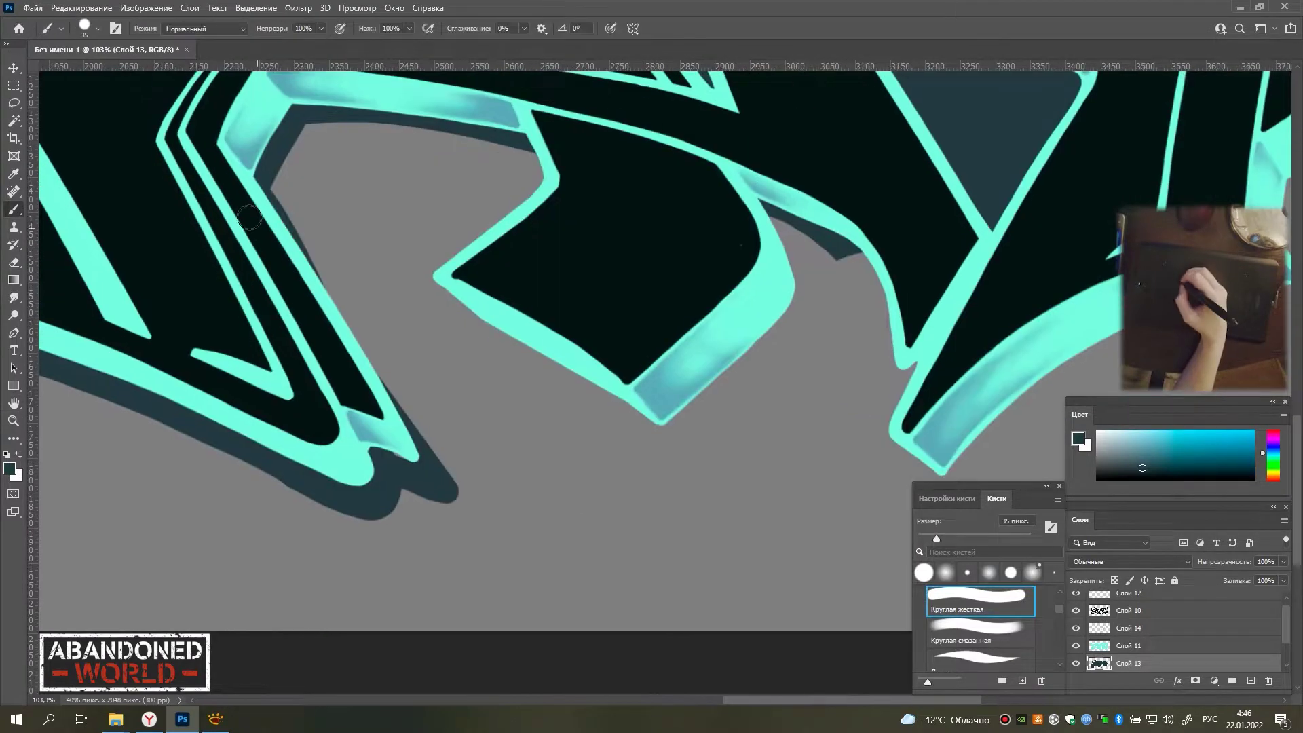
left_click_drag(424, 441, 284, 233)
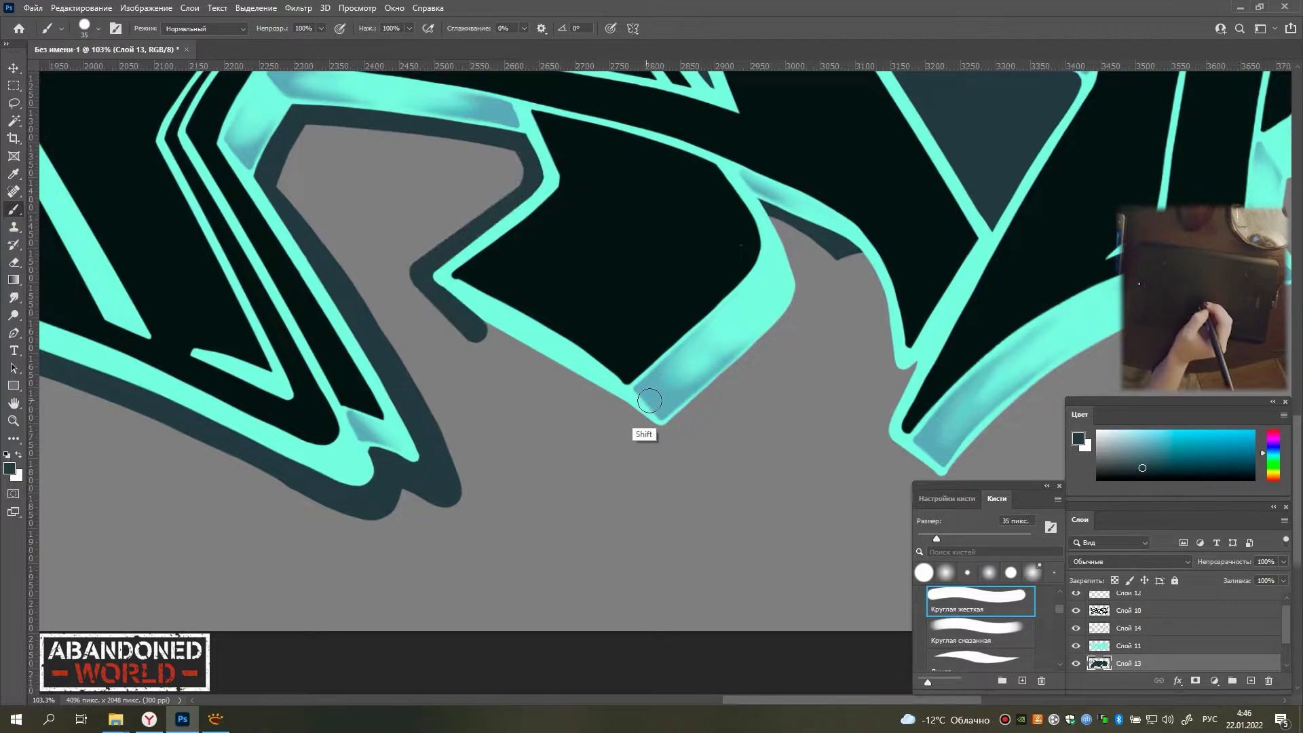
left_click_drag(650, 401, 395, 449)
left_click_drag(546, 292, 447, 455)
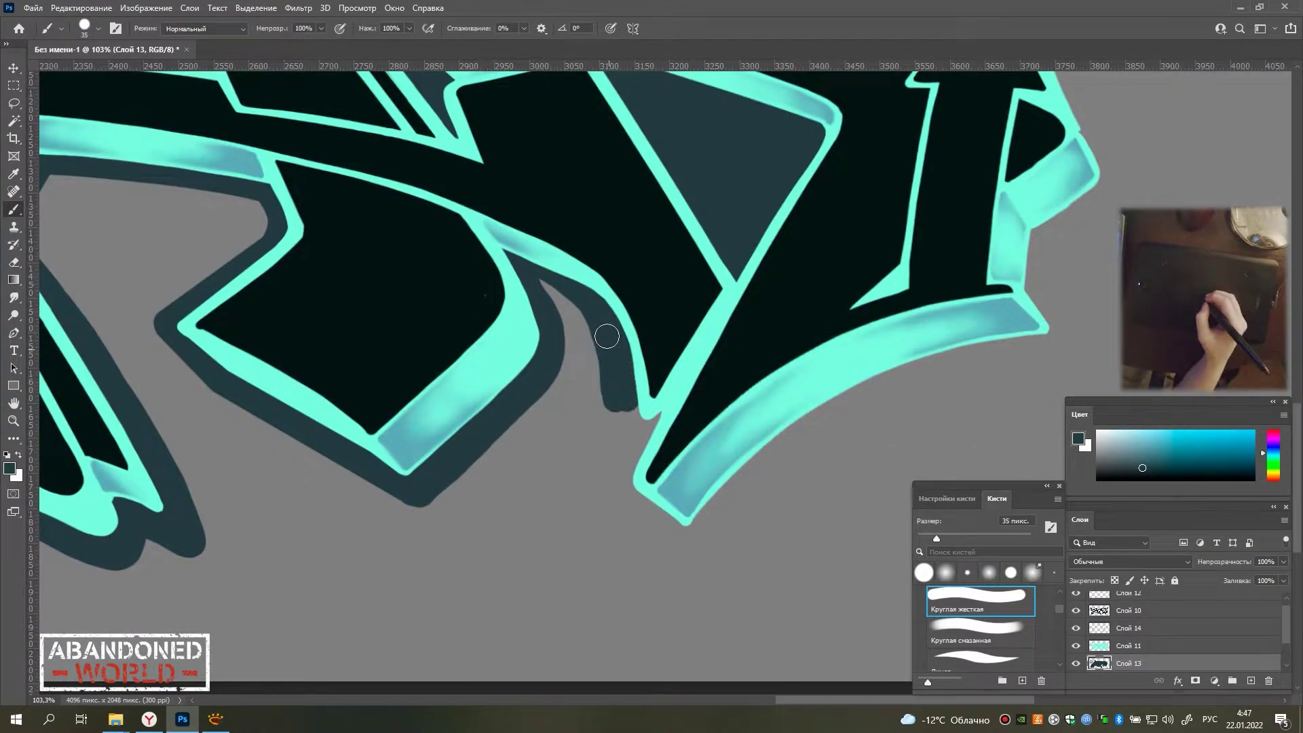
mouse_move(655, 407)
left_mouse_down()
mouse_move(699, 550)
mouse_move(530, 461)
left_mouse_up()
Paint the dark teal outline along the letter's right edge on layer 13.
scroll(410, 489, "down", 5)
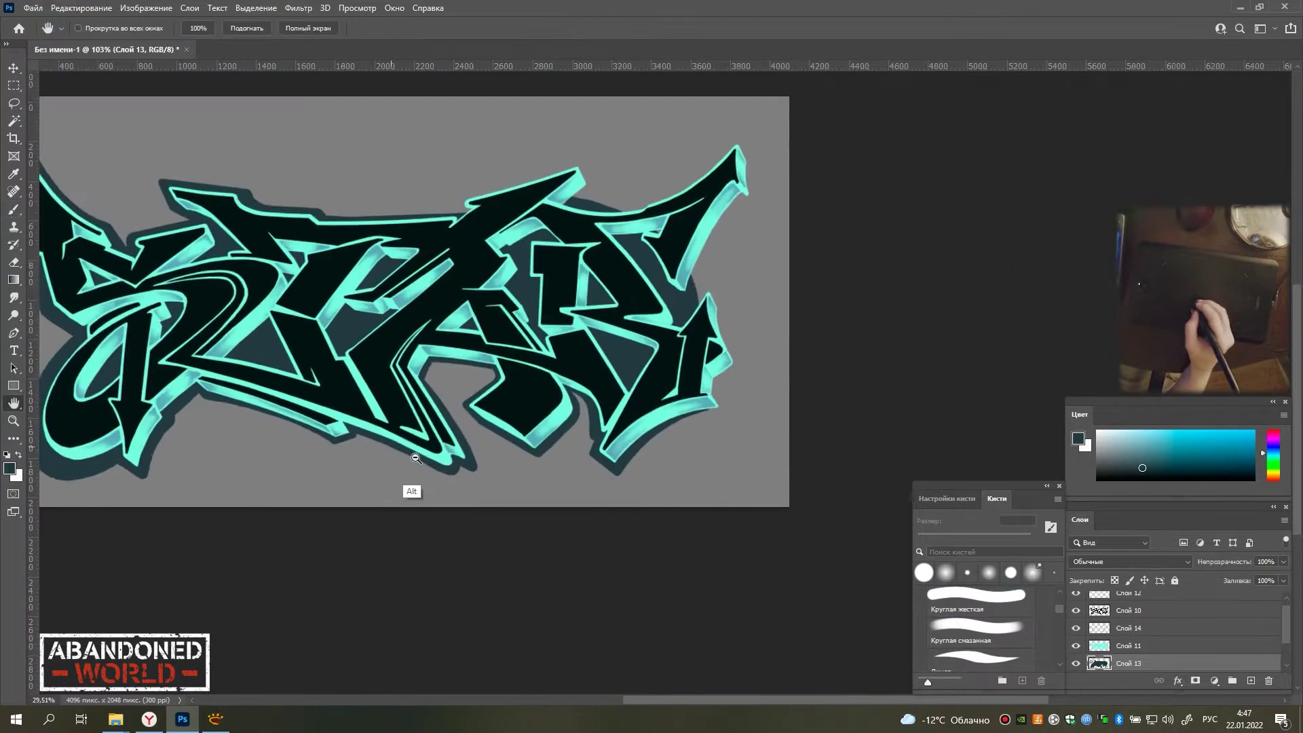
scroll(542, 377, "up", 5)
left_click_drag(675, 173, 466, 480)
left_click_drag(502, 435, 465, 539)
mouse_move(544, 400)
left_mouse_down()
mouse_move(707, 166)
mouse_move(554, 431)
left_mouse_up()
left_click_drag(554, 475, 487, 296)
Outline the letter's upper edge and tip, undoing and redrawing the bad upper stroke.
mouse_move(180, 468)
left_mouse_down()
mouse_move(502, 272)
mouse_move(553, 319)
left_mouse_up()
left_click_drag(513, 411, 709, 275)
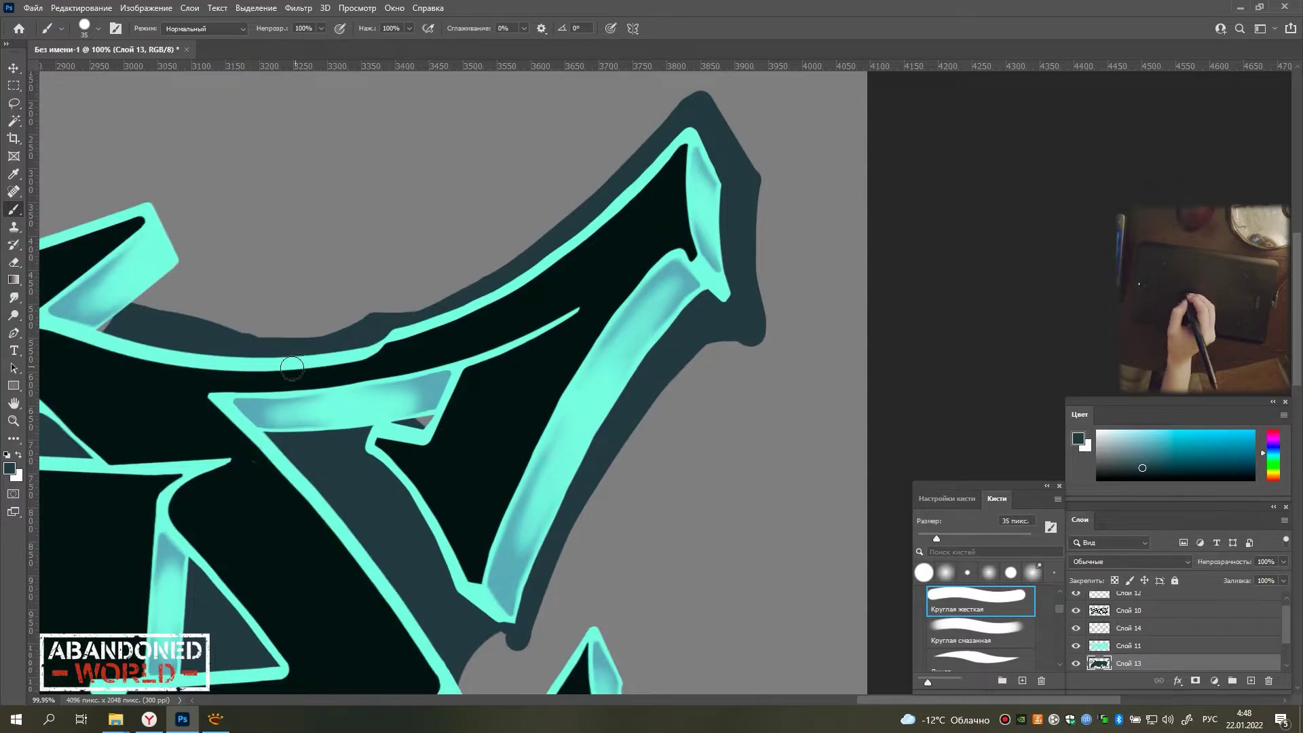
key("ctrl+z")
left_click_drag(76, 322, 420, 344)
mouse_move(536, 285)
left_mouse_down()
mouse_move(102, 336)
mouse_move(475, 292)
left_mouse_up()
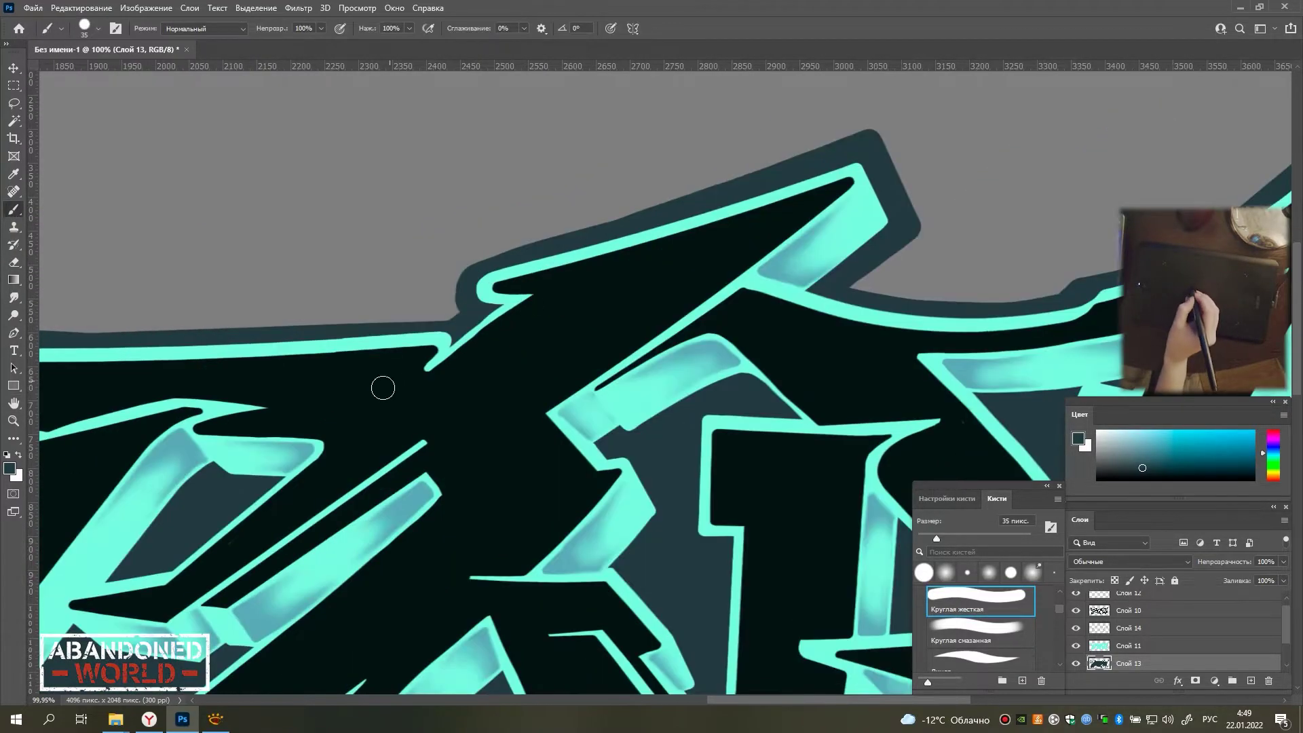
Outline the arrow tip's left and right edges in dark teal.
left_click_drag(1046, 339, 466, 349)
left_click_drag(639, 484, 465, 349)
left_click_drag(540, 302, 476, 397)
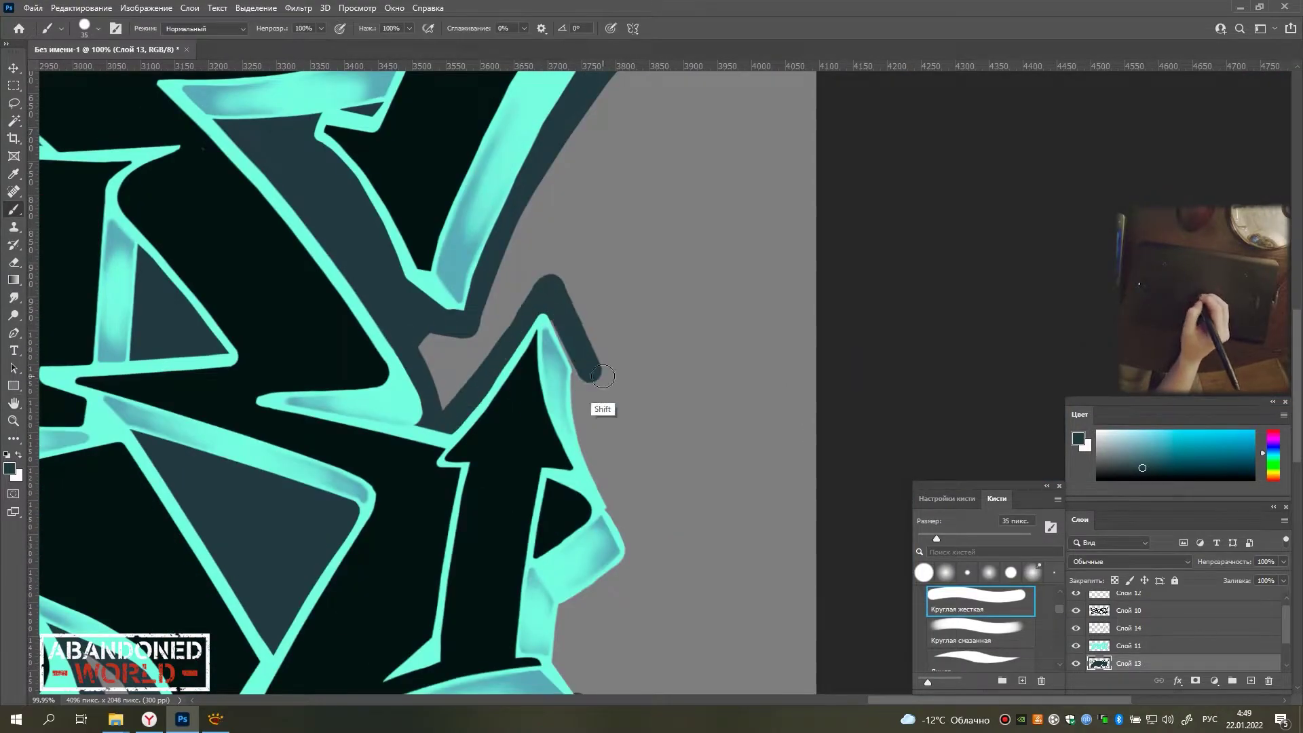
left_click_drag(603, 376, 590, 441)
left_click_drag(585, 409, 447, 256)
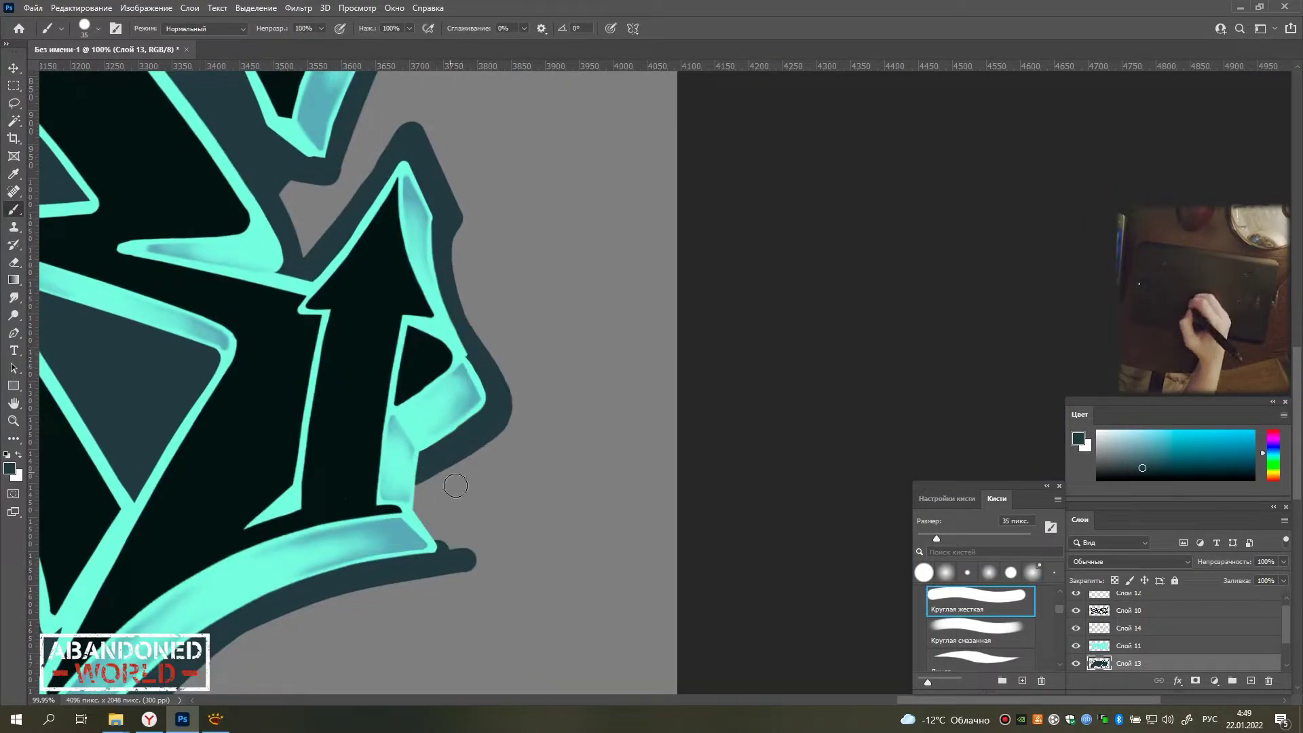
Warp the dark teal outline layer to reshape it around the piece.
scroll(415, 518, "down", 5)
key("ctrl+t")
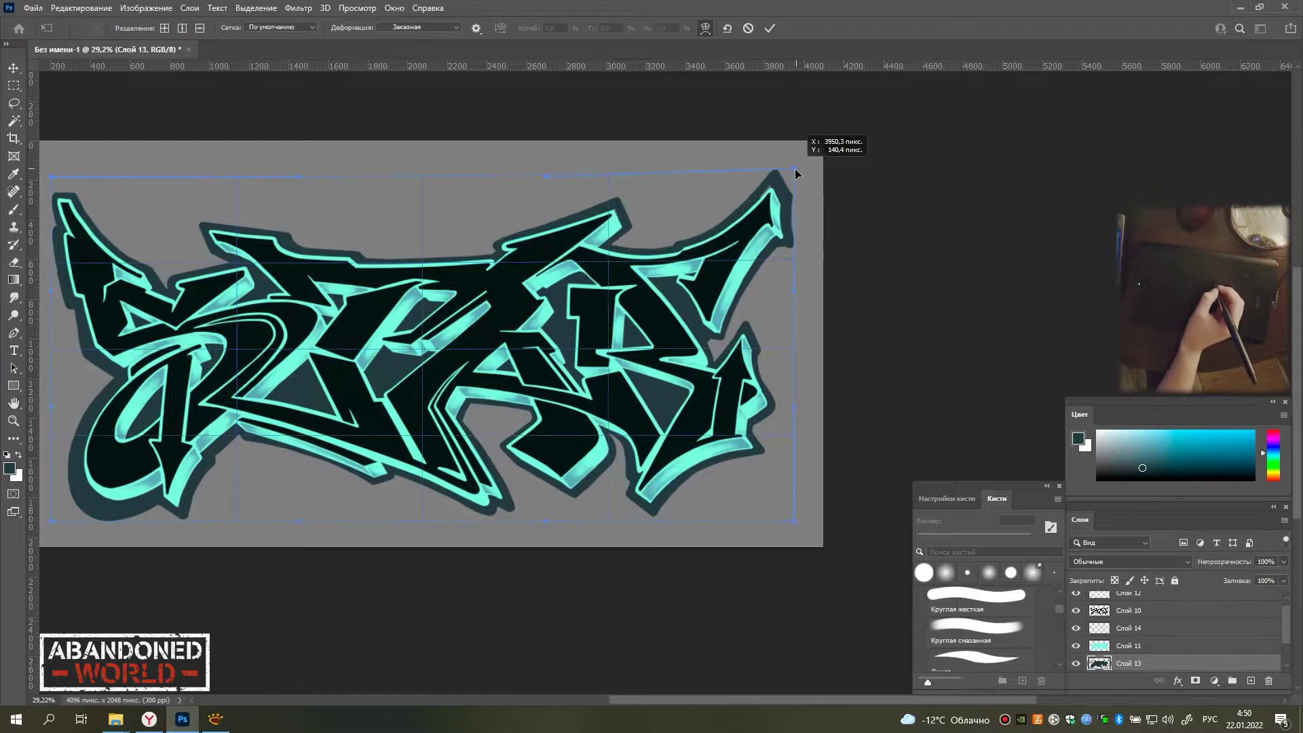
key("Return")
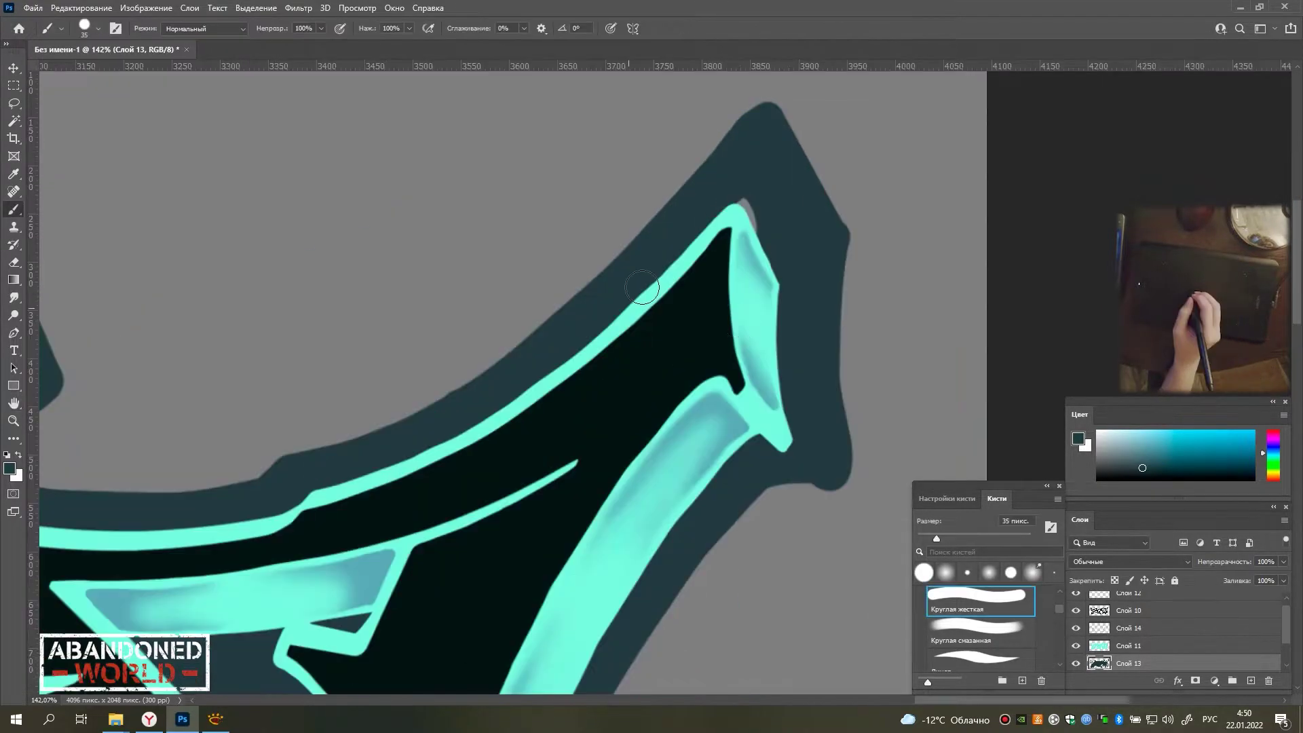
scroll(618, 385, "up", 6)
scroll(618, 385, "down", 5)
scroll(543, 421, "up", 3)
Try a thicker stroke along the lower contour, undo it, and enlarge the brush.
key("b")
left_click_drag(237, 309, 550, 438)
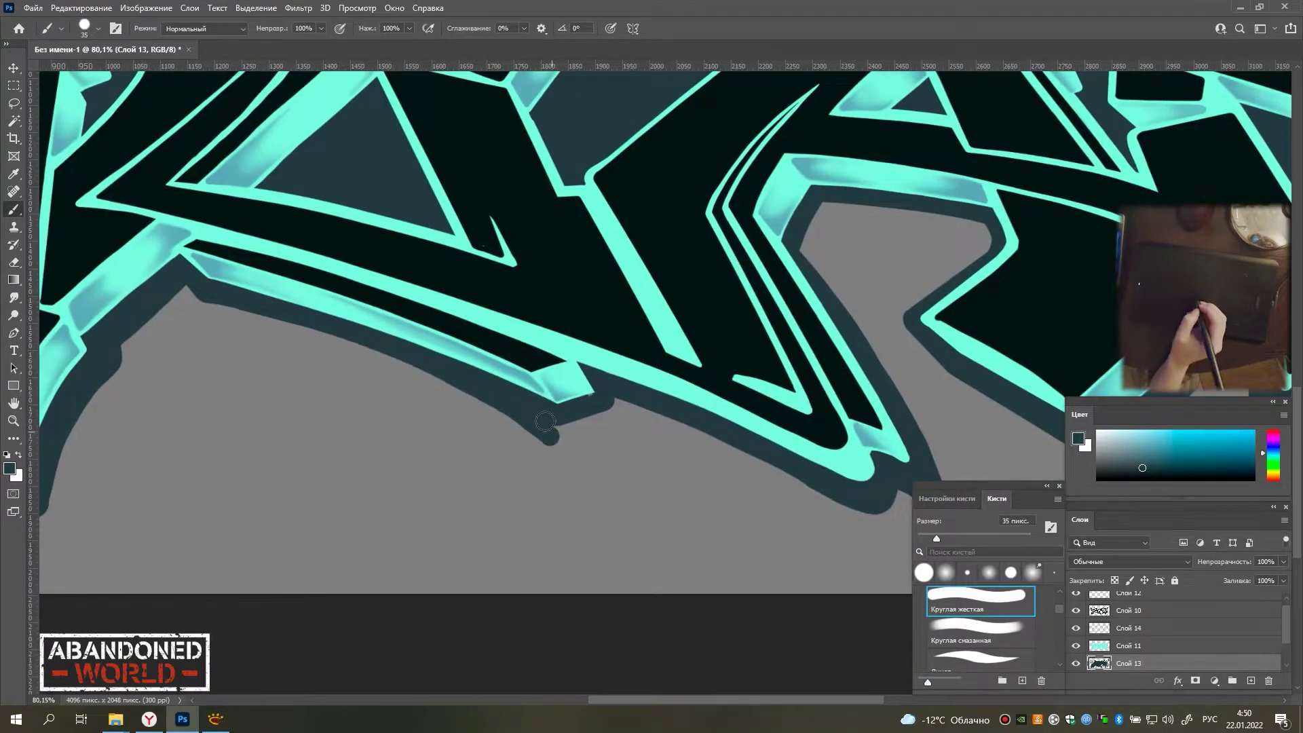
key("ctrl+z")
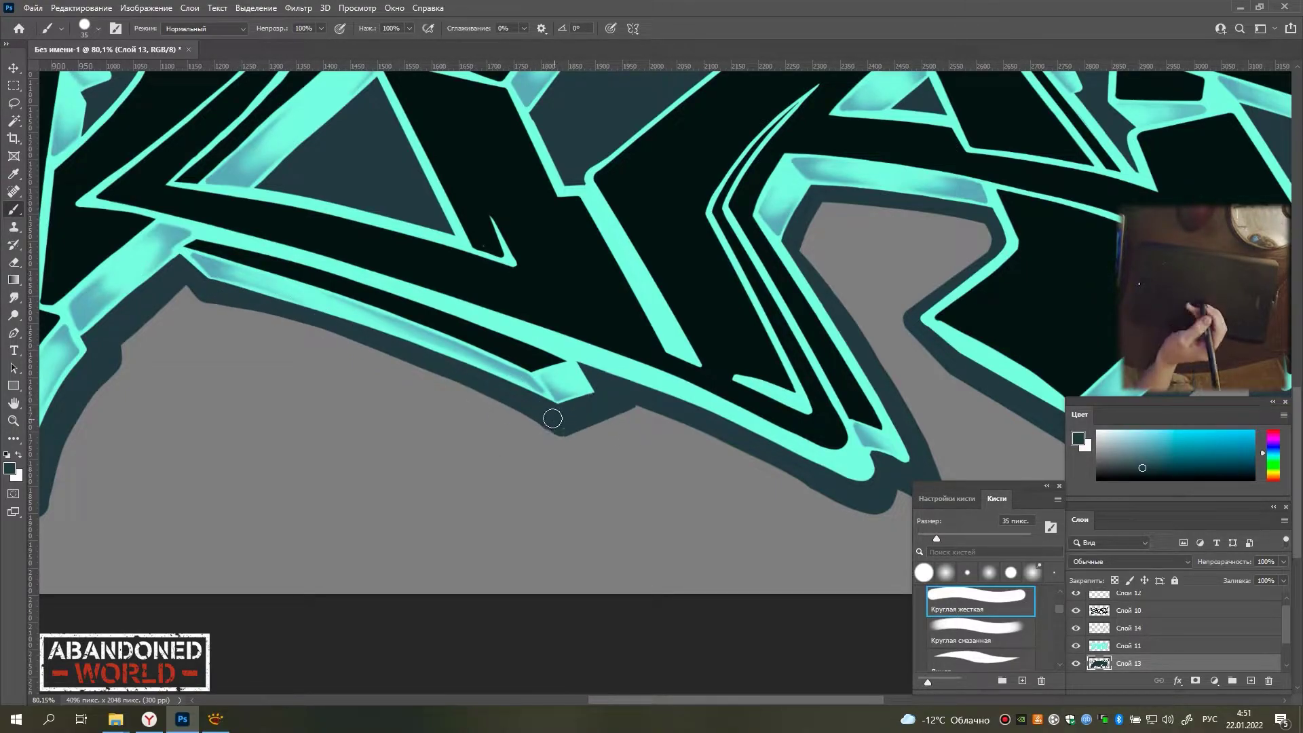
scroll(552, 419, "down", 3)
scroll(645, 340, "up", 2)
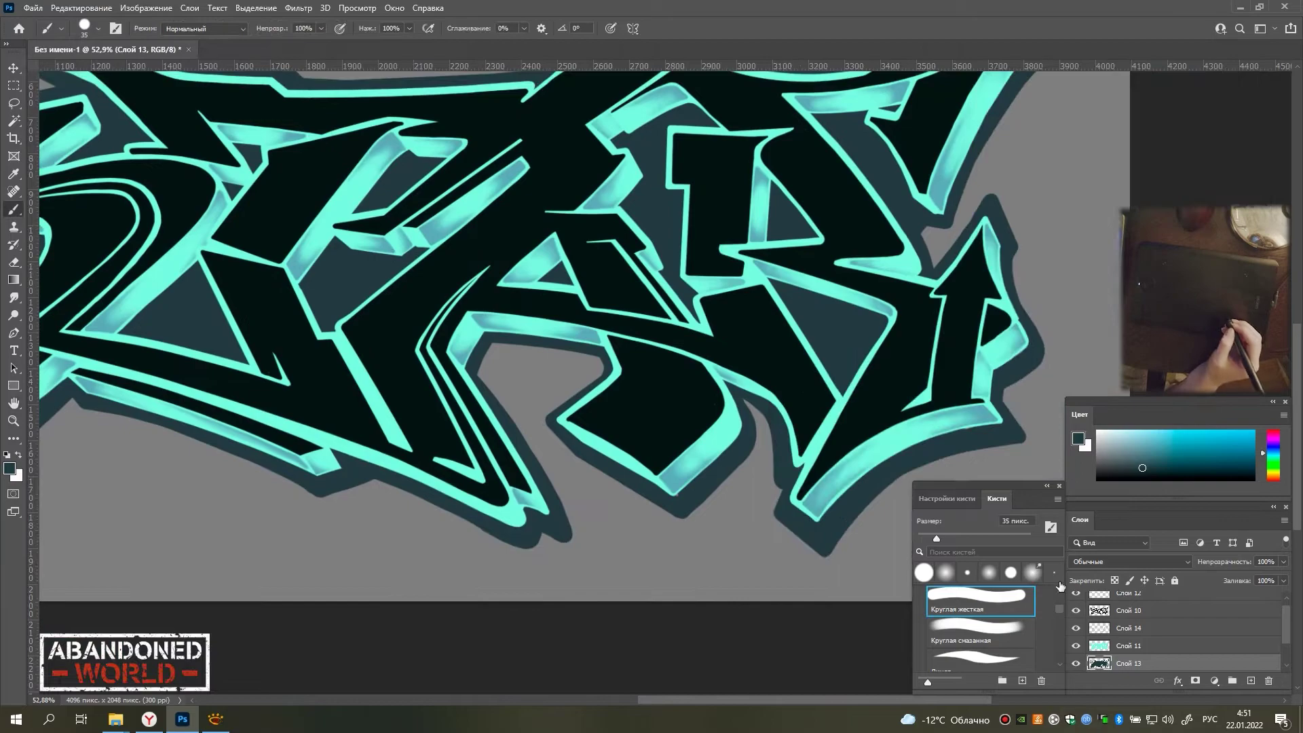
left_click_drag(937, 538, 962, 538)
Hide the black letter and highlight layers and fill gaps along the outline contours.
left_click(1076, 611)
mouse_move(638, 381)
left_mouse_down()
mouse_move(673, 428)
mouse_move(475, 319)
left_mouse_up()
left_click_drag(340, 475, 611, 326)
left_click_drag(801, 502, 964, 244)
left_click_drag(781, 238, 679, 472)
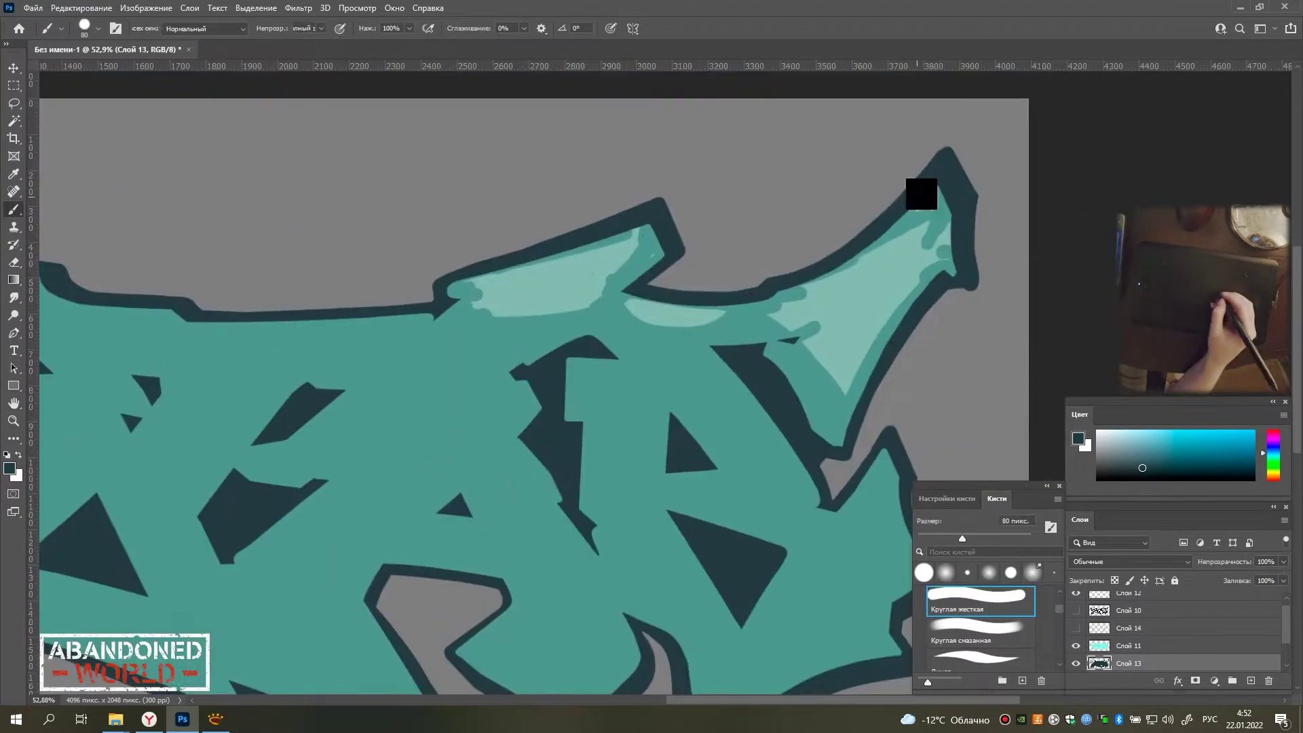
Patch the outline around the right tip, upper letters and left tip, then re-show the layers.
left_click_drag(921, 194, 849, 373)
left_click_drag(712, 312, 557, 238)
left_click_drag(541, 349, 1123, 362)
left_click_drag(258, 184, 339, 441)
left_click_drag(815, 407, 272, 305)
left_click(1129, 645)
left_click(755, 114, "alt")
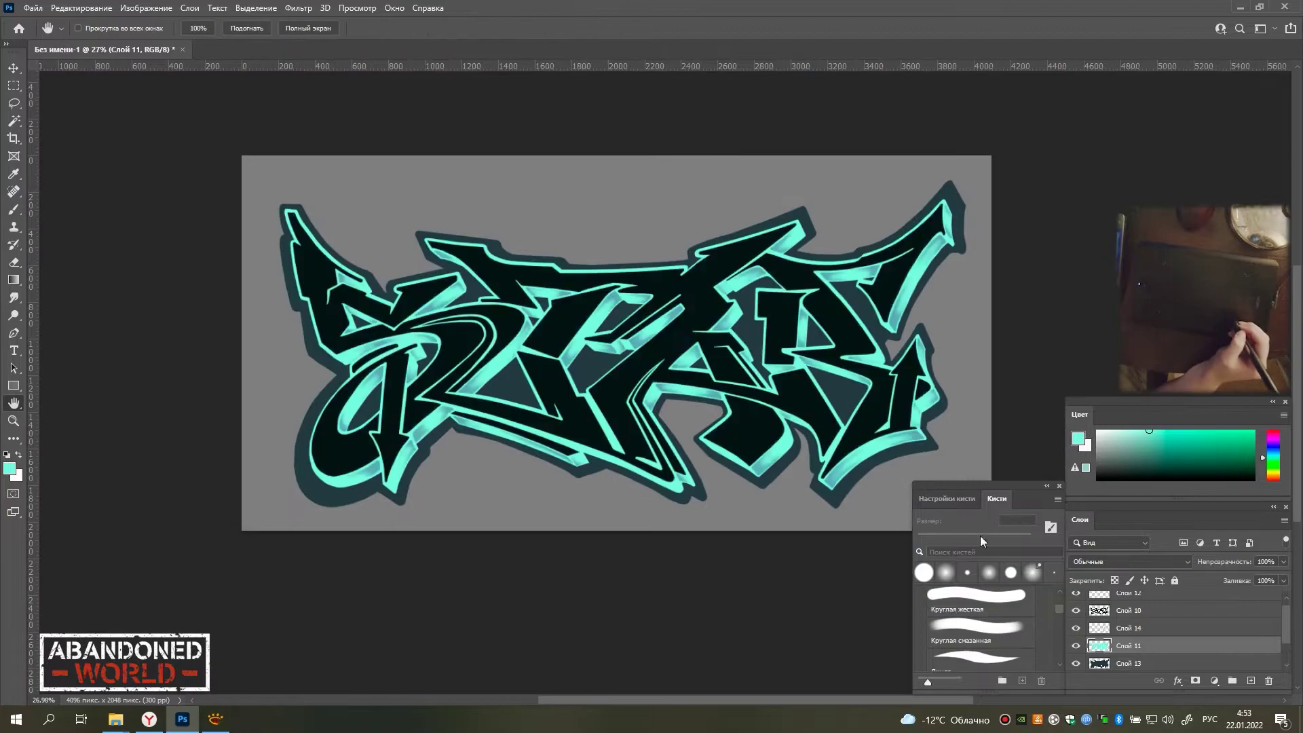
Paint green glow strokes inside the first letter's loop and along its bottom.
left_click(1271, 609)
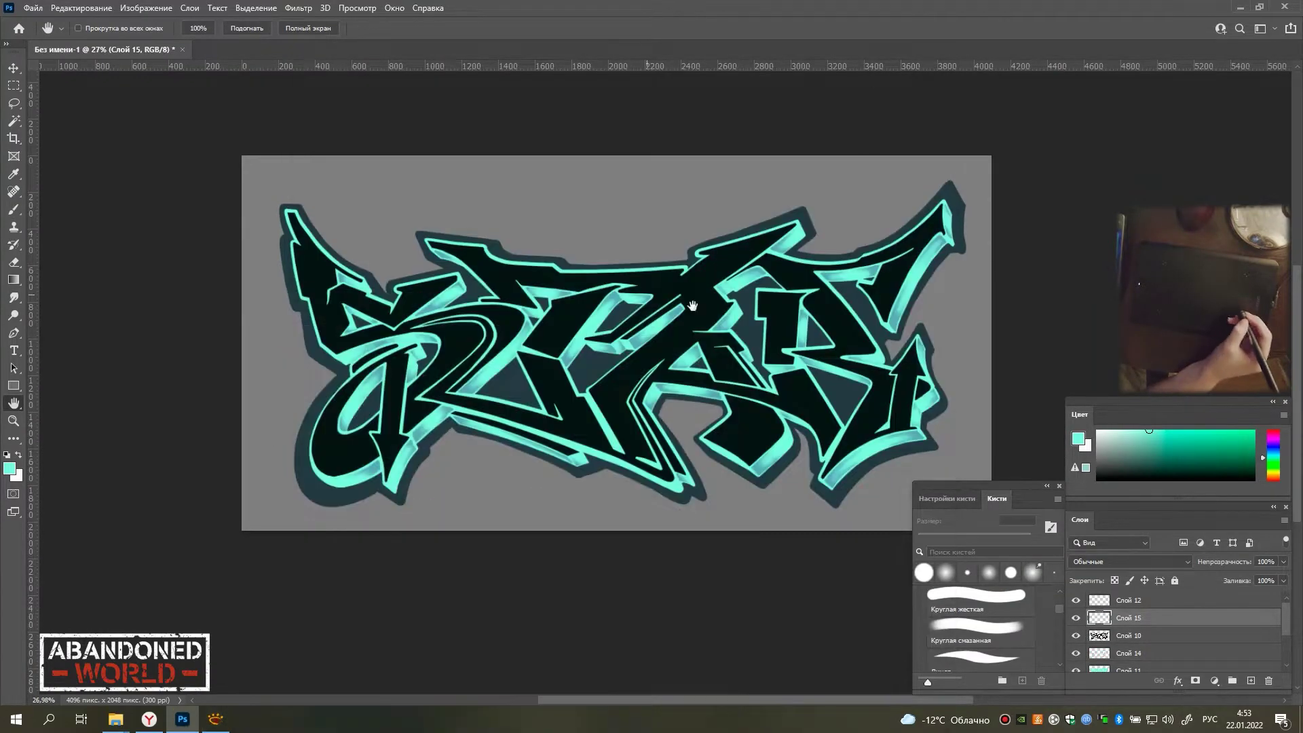
key("b")
scroll(334, 491, "up", 5)
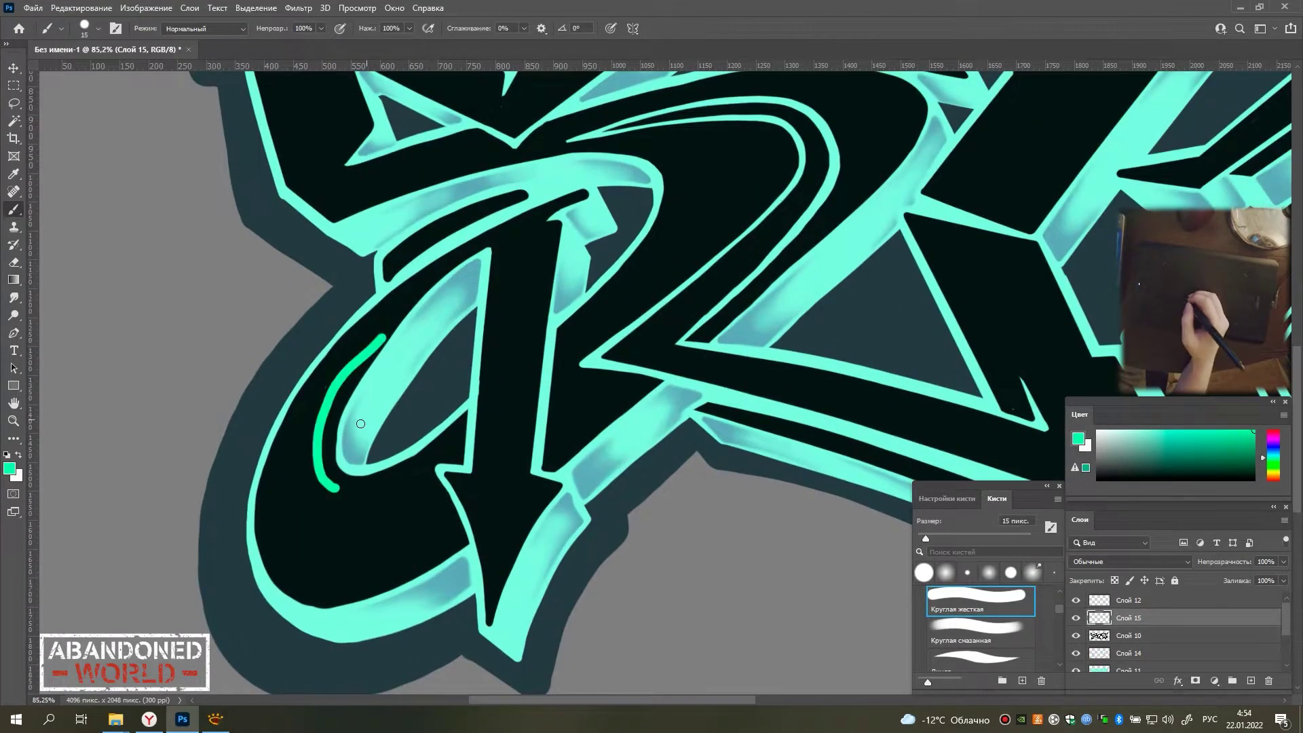
scroll(360, 424, "up", 2)
scroll(360, 424, "up", 1)
mouse_move(360, 390)
left_mouse_down()
mouse_move(292, 556)
mouse_move(369, 387)
left_mouse_up()
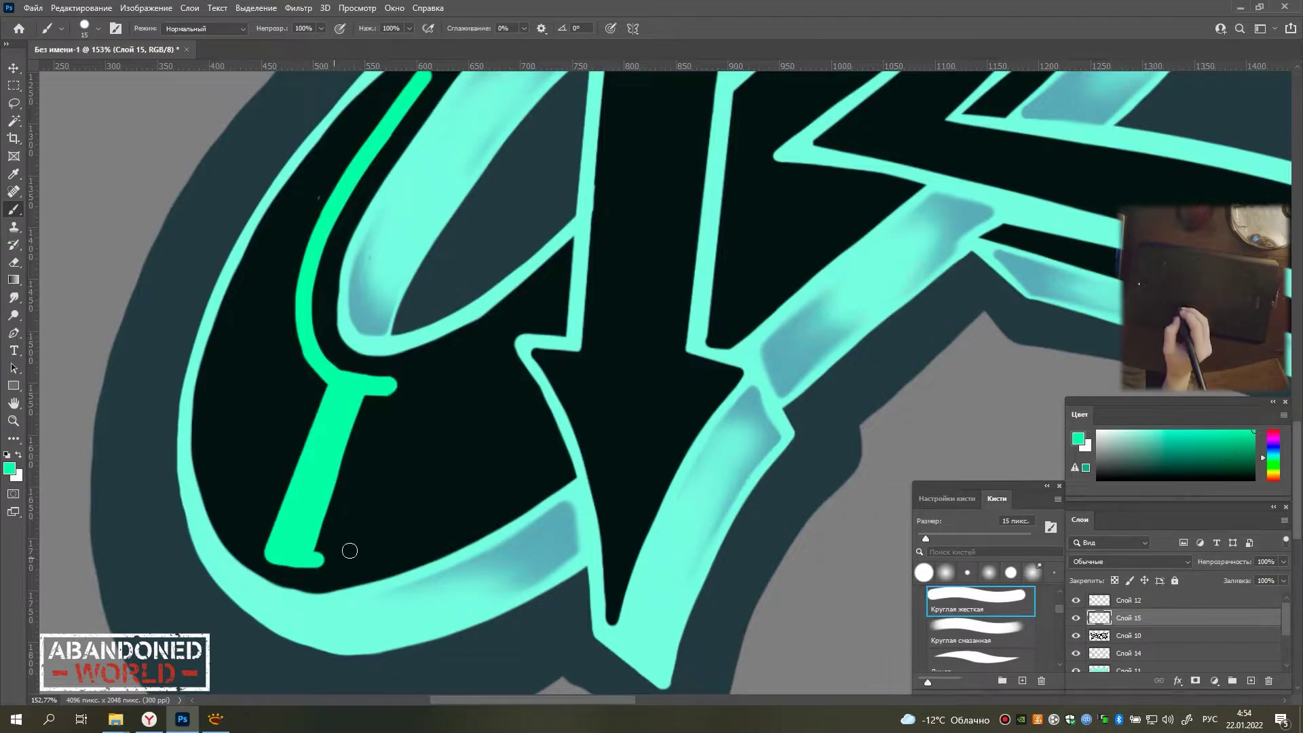
left_click_drag(499, 503, 283, 555)
Fade the green stroke ends with the soft Eraser and smudge them into a glow.
key("e")
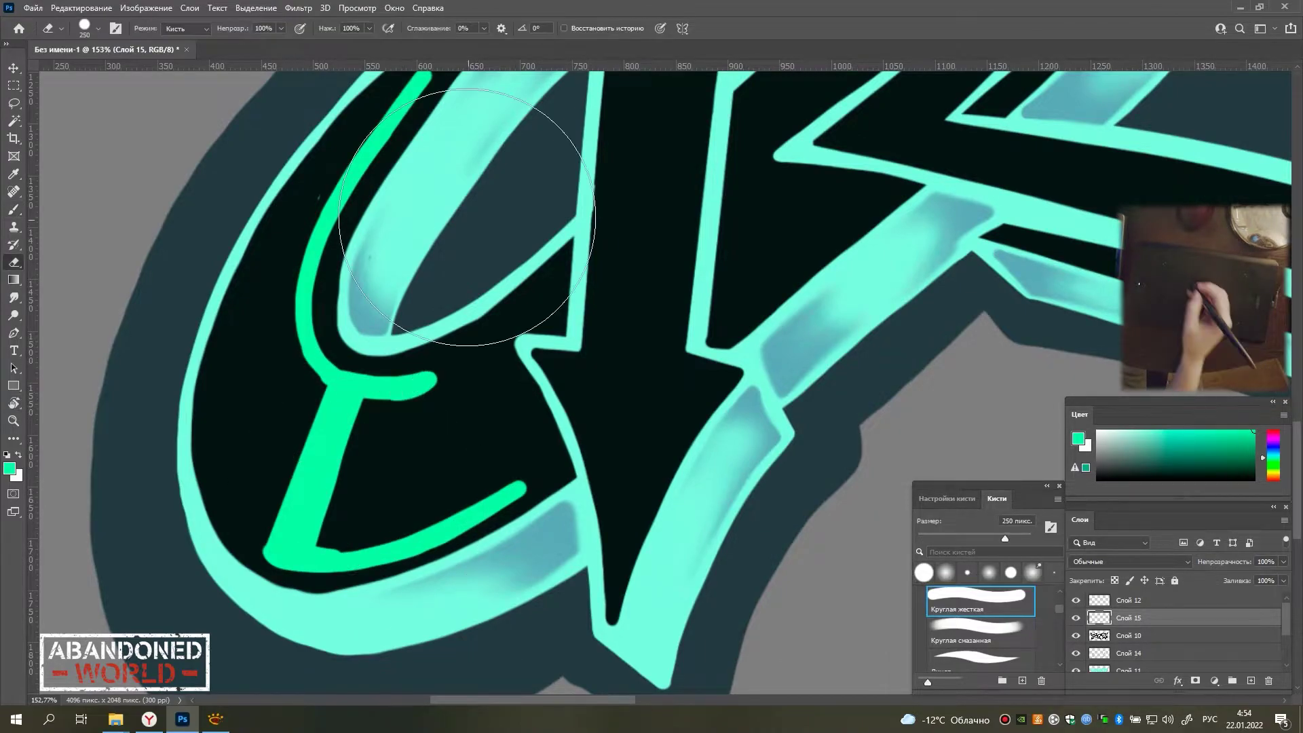
left_click_drag(408, 95, 320, 163)
mouse_move(434, 380)
left_mouse_down()
mouse_move(451, 422)
mouse_move(390, 547)
left_mouse_up()
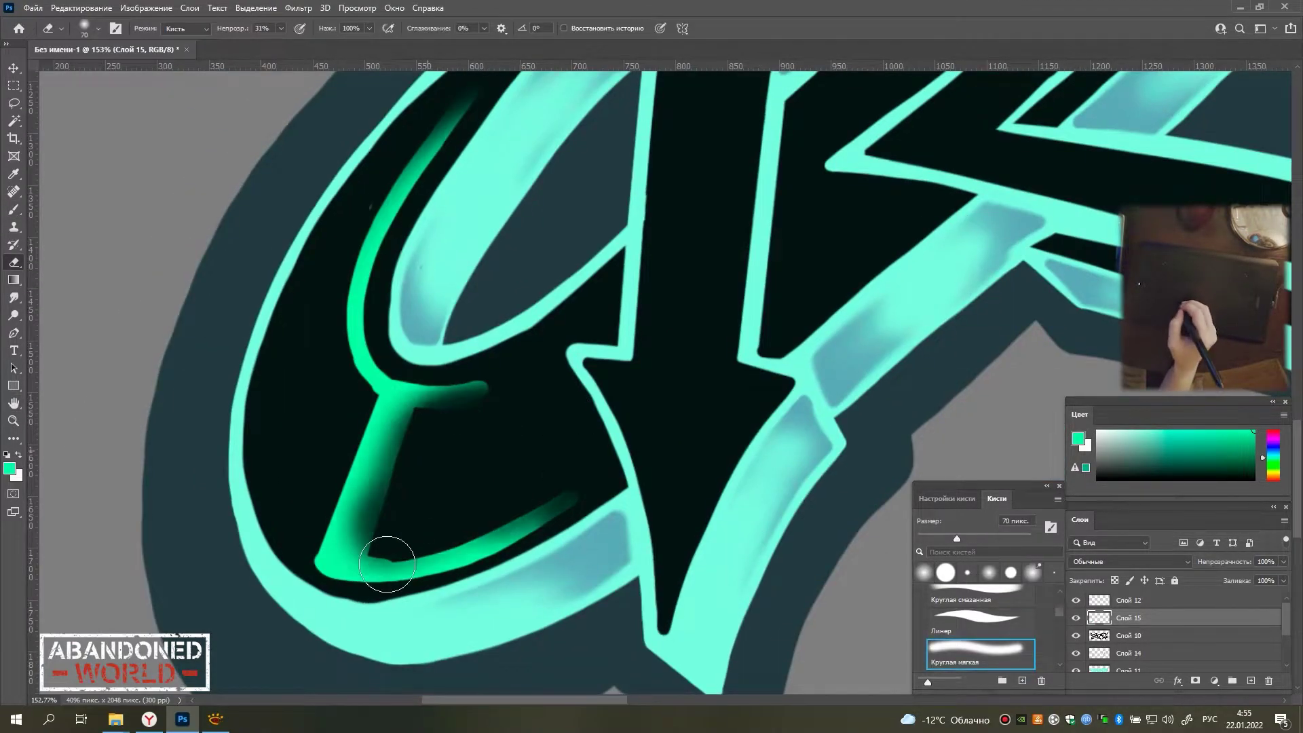
key("r")
left_click_drag(390, 457, 509, 387)
mouse_move(570, 502)
left_mouse_down()
mouse_move(272, 511)
mouse_move(270, 446)
mouse_move(364, 282)
mouse_move(297, 333)
mouse_move(422, 532)
mouse_move(393, 524)
left_mouse_up()
Add a small green dab on the letter with a small brush.
key("b")
scroll(501, 483, "down", 2)
scroll(477, 547, "up", 3)
scroll(477, 547, "down", 2)
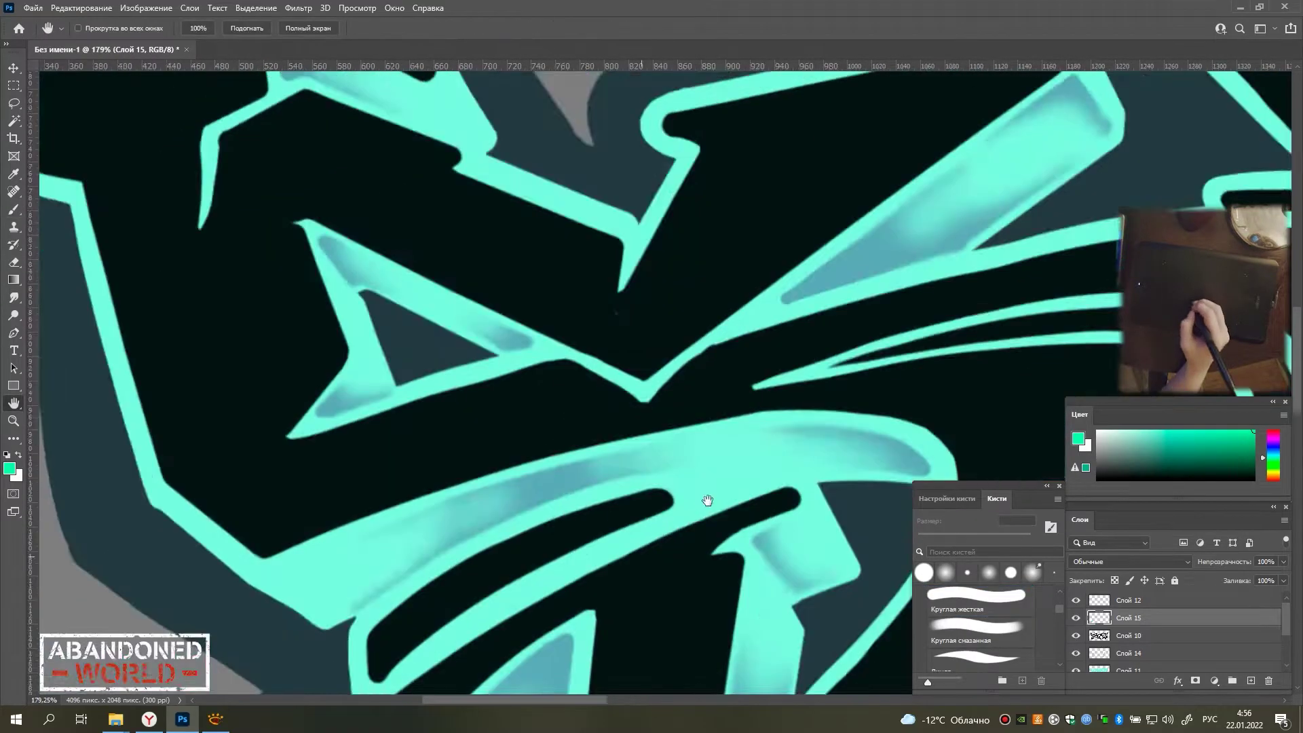
scroll(477, 547, "up", 2)
left_click(359, 338)
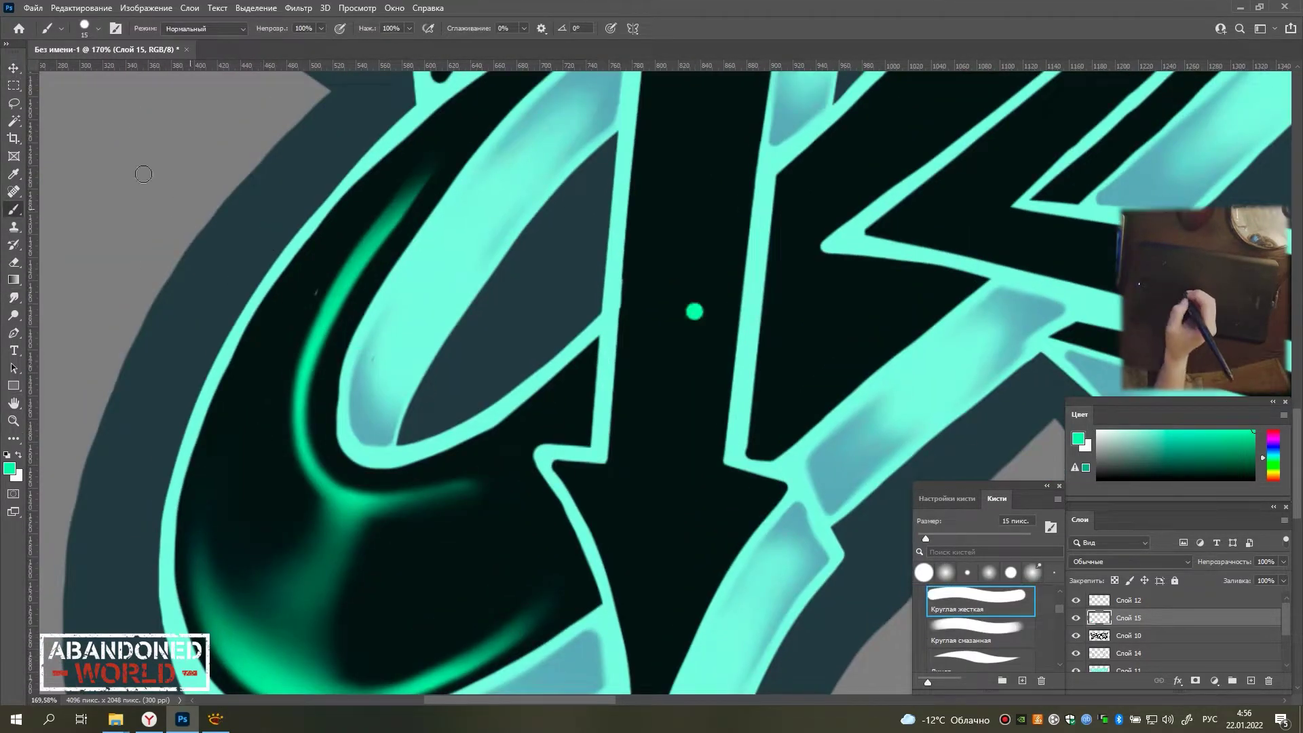
Switch to the dark fill layer with colours reset to black, then back to glow layer Слой 15.
key("alt+bracketleft")
key("d")
scroll(349, 241, "down", 4)
scroll(608, 367, "right", 10)
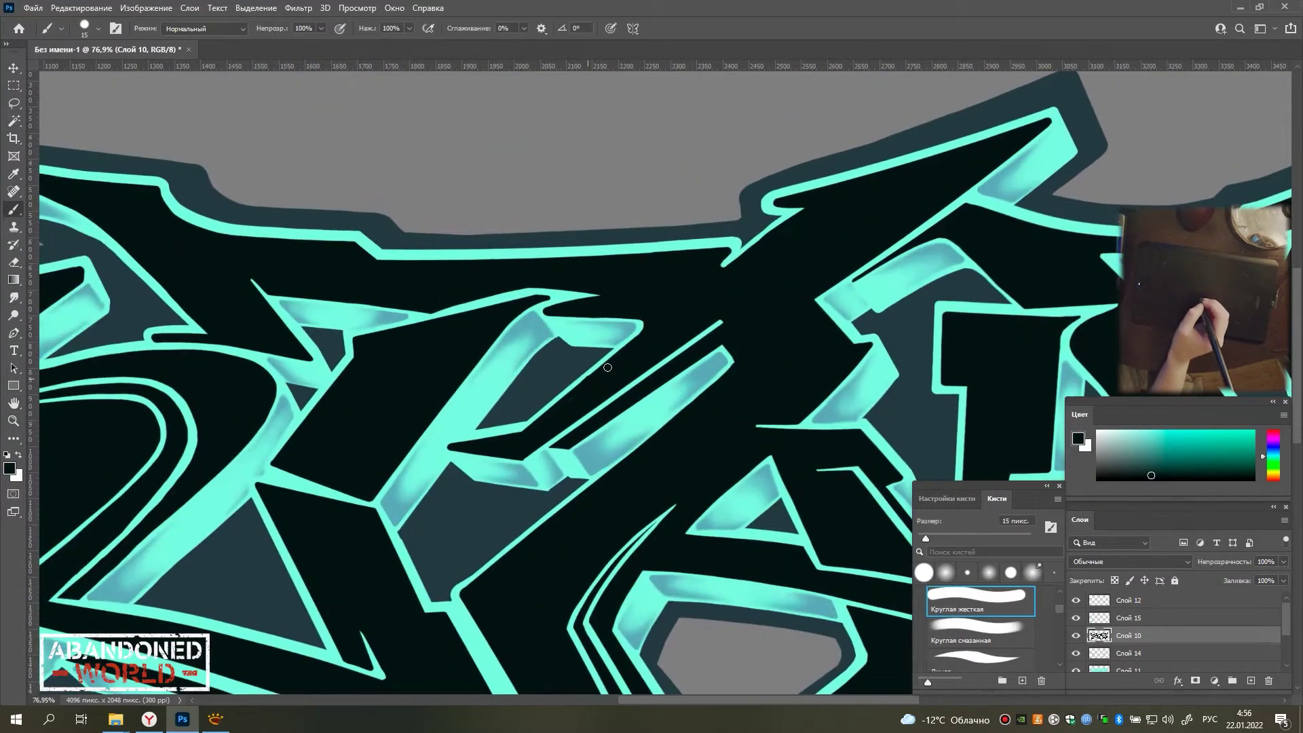
key("e")
scroll(608, 367, "left", 10)
scroll(539, 378, "up", 2)
key("alt+bracketright")
scroll(499, 384, "up", 3)
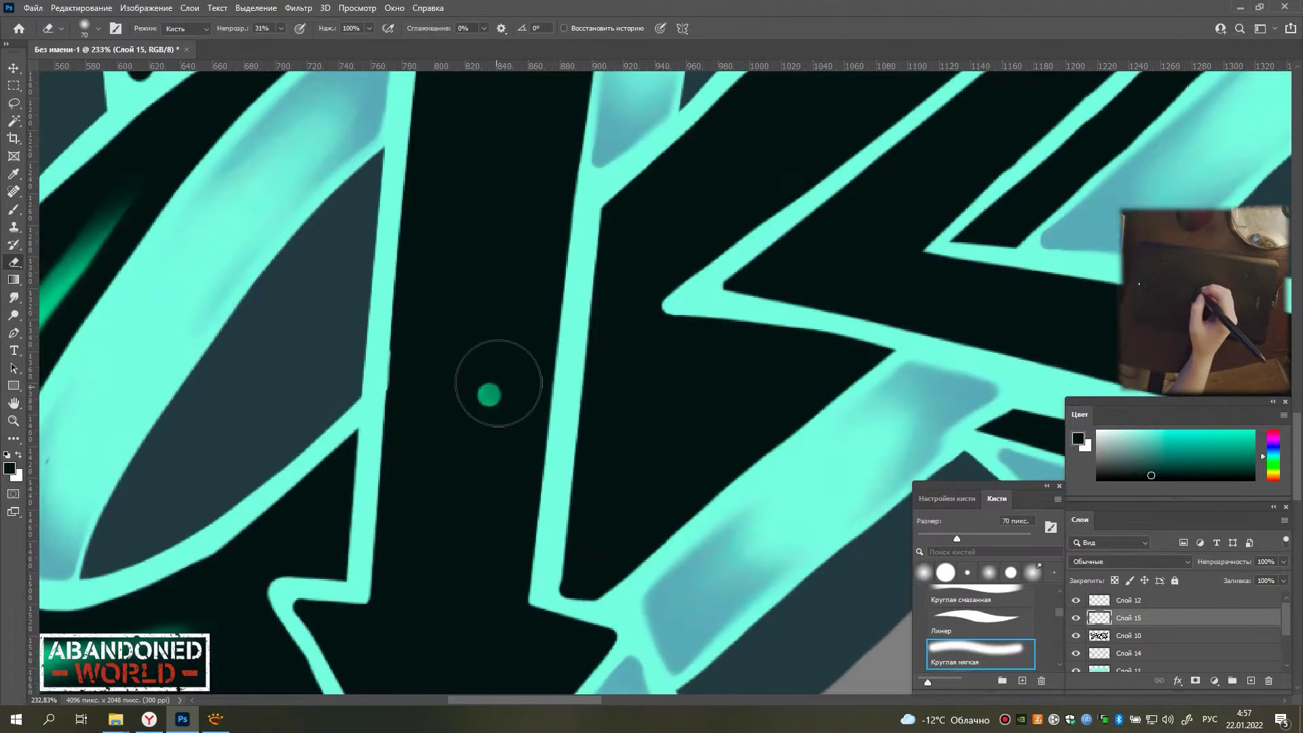
scroll(498, 384, "down", 3)
scroll(498, 383, "right", 10)
scroll(689, 416, "up", 3)
Hide and re-show the dark fill layer Слой 10 to check the green glow.
key("b")
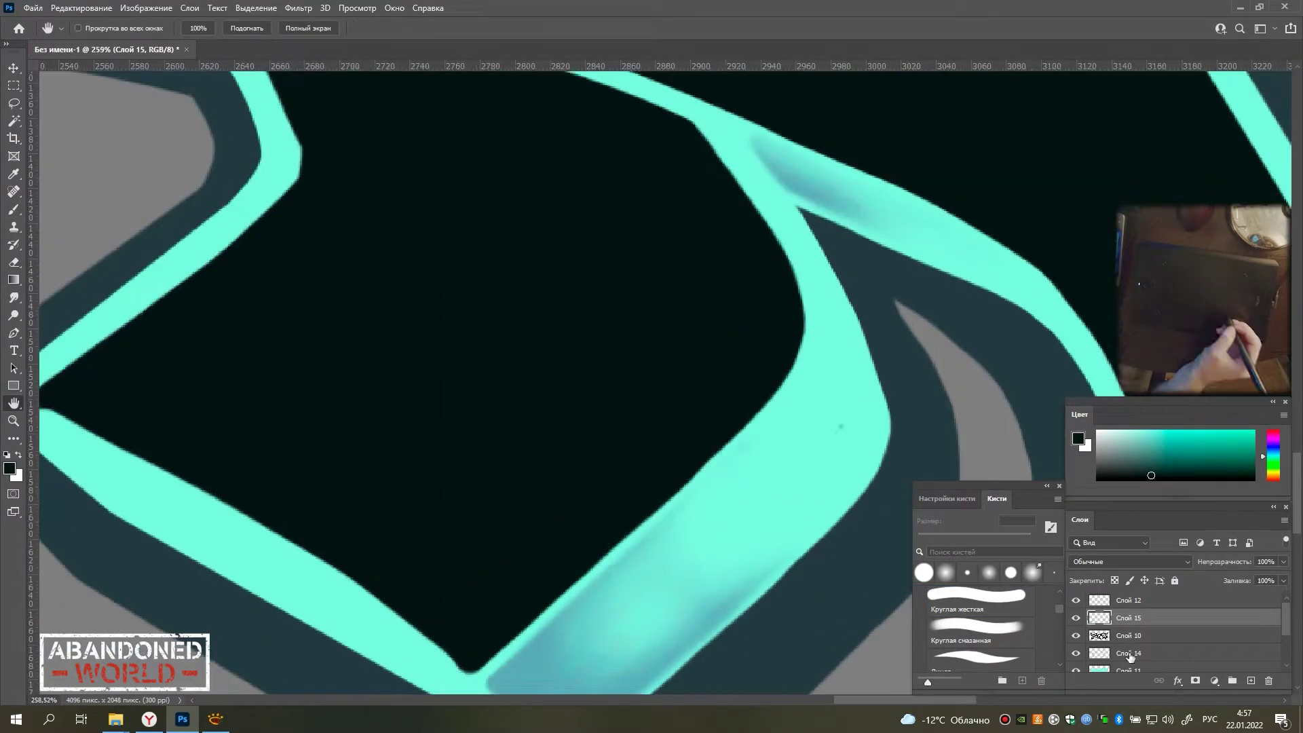
left_click(1076, 635)
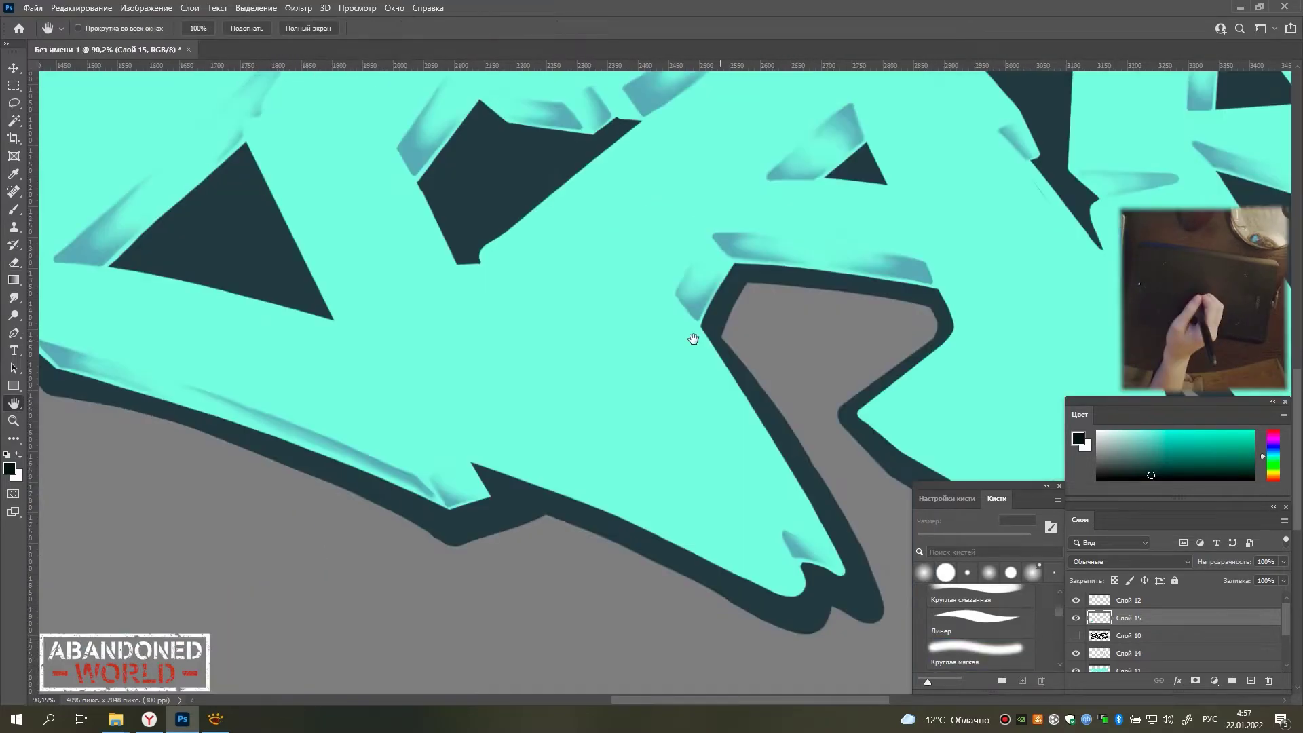
scroll(692, 341, "up", 2)
left_click(1076, 635)
scroll(582, 340, "down", 2)
scroll(582, 341, "left", 10)
key("h")
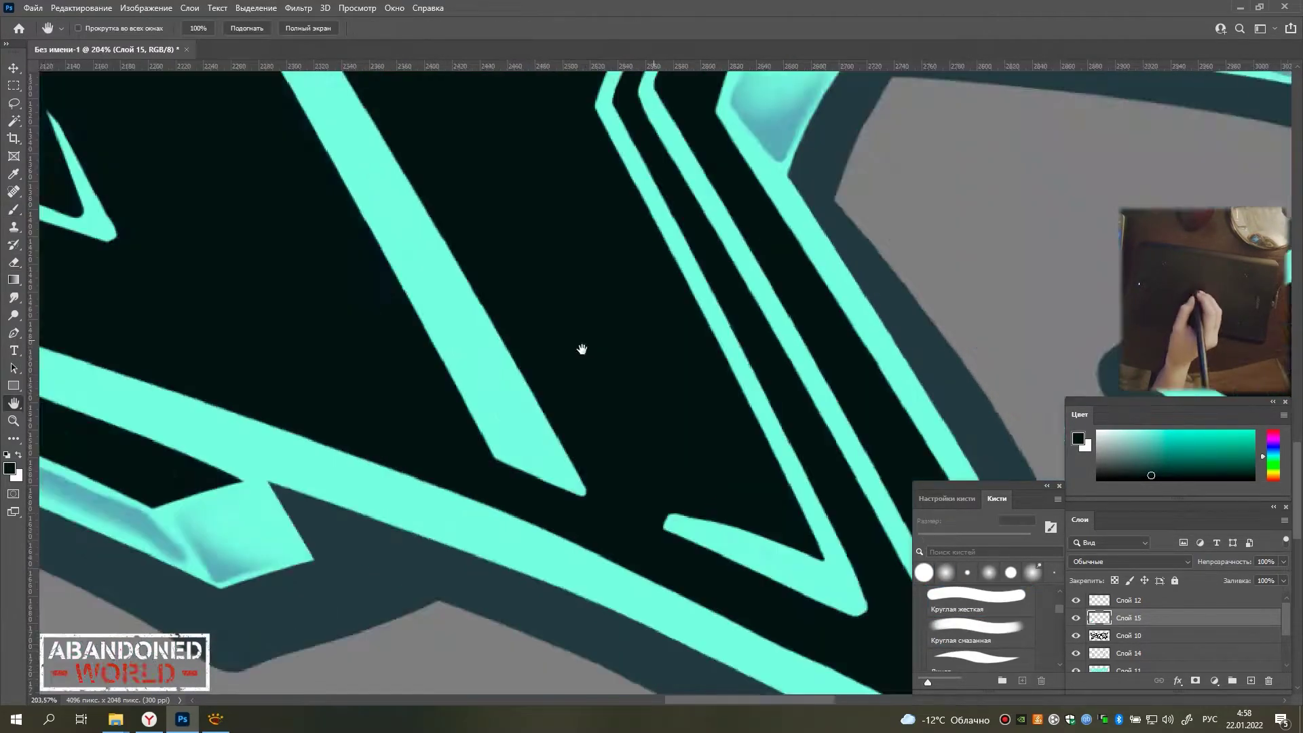
scroll(583, 349, "left", 5)
key("r")
scroll(255, 342, "down", 4)
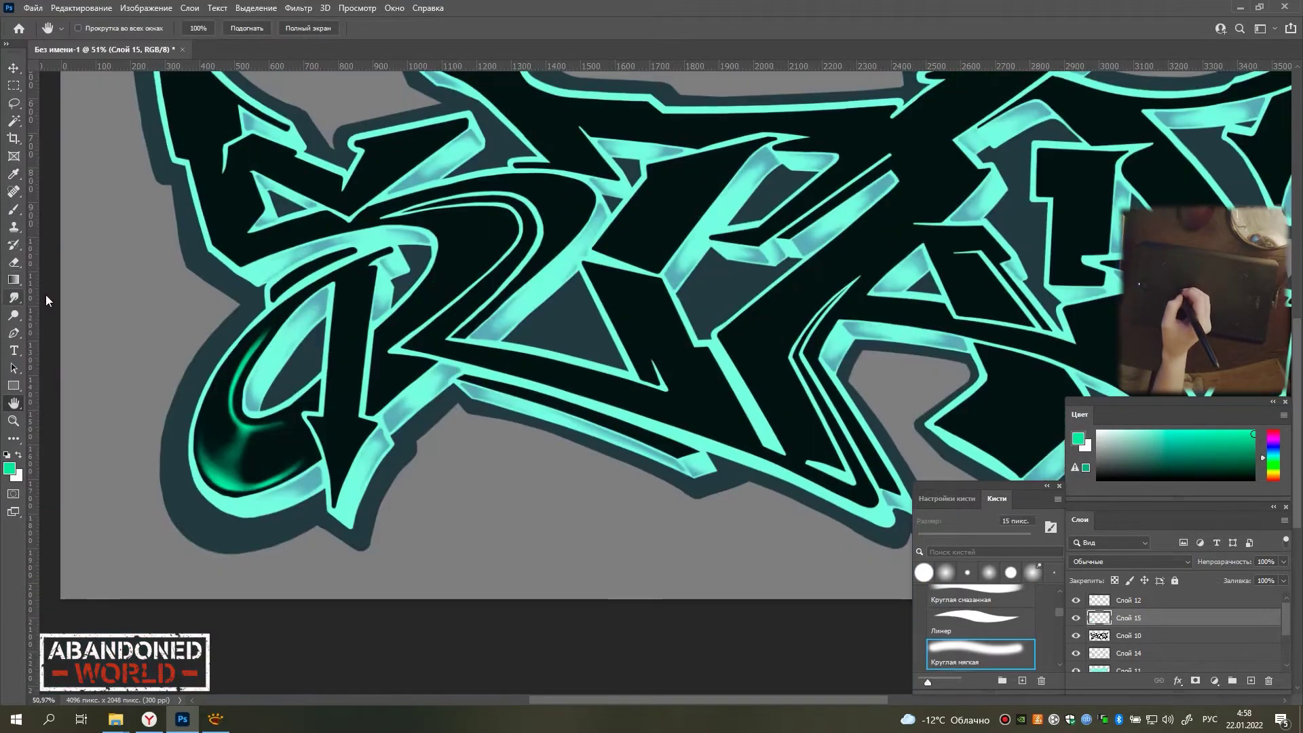
Paint green diagonal, top-bar and right-side strokes inside the lower letter.
scroll(464, 285, "up", 5)
key("b")
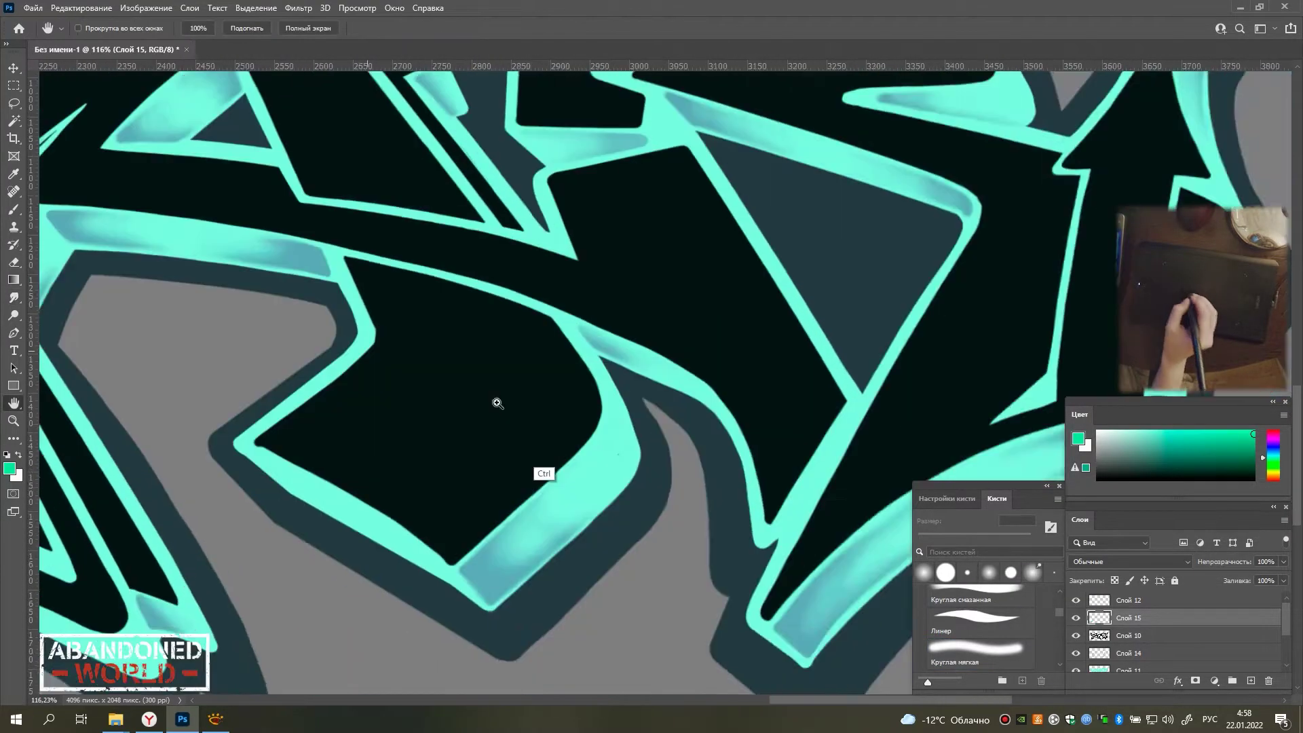
left_click_drag(348, 305, 580, 375)
left_click_drag(538, 463, 422, 567)
left_click_drag(540, 285, 537, 465)
left_click_drag(343, 296, 226, 418)
left_click_drag(322, 353, 488, 339)
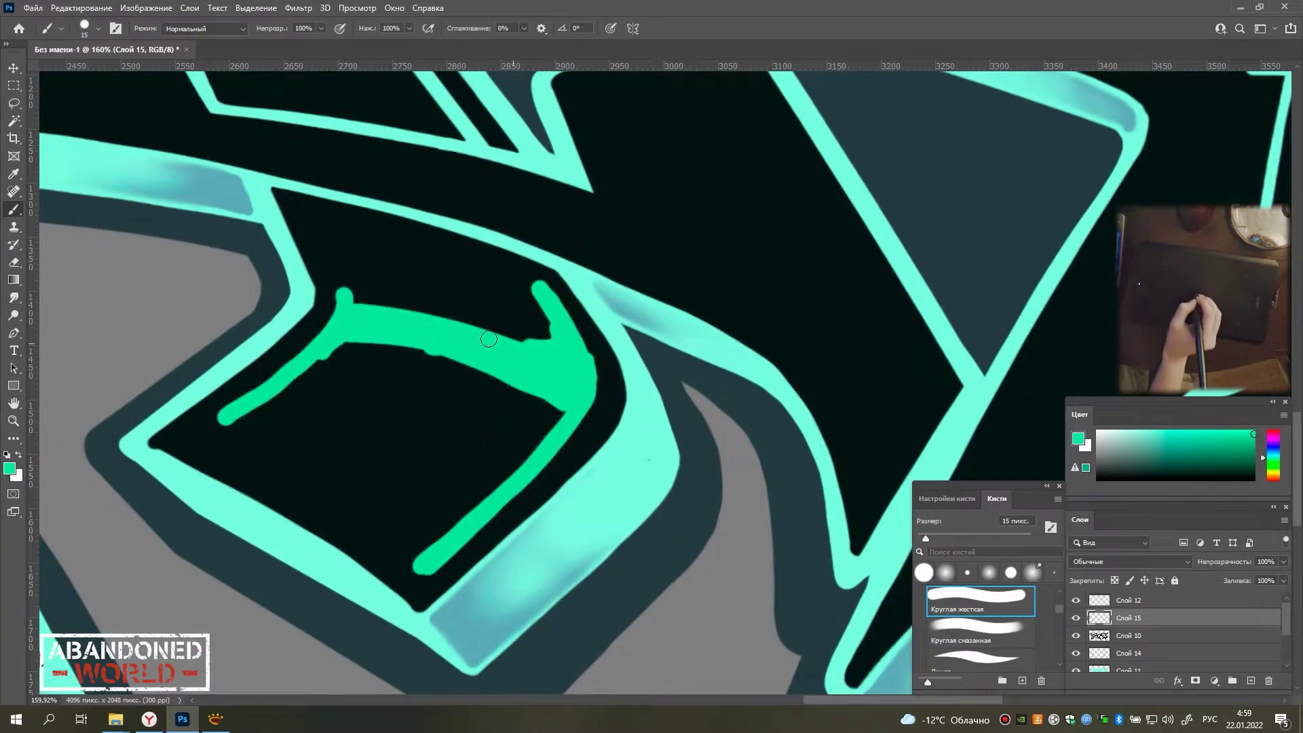
Smudge the green bars into a soft glow and adjust the brush size.
key("r")
mouse_move(378, 523)
left_mouse_down()
mouse_move(480, 402)
mouse_move(399, 547)
mouse_move(514, 386)
mouse_move(538, 326)
mouse_move(512, 446)
mouse_move(503, 404)
mouse_move(358, 352)
mouse_move(250, 401)
mouse_move(303, 390)
mouse_move(204, 425)
mouse_move(331, 317)
mouse_move(518, 393)
mouse_move(465, 369)
mouse_move(428, 460)
mouse_move(435, 339)
mouse_move(408, 319)
left_mouse_up()
scroll(466, 514, "down", 1)
key("e")
key("bracketleft")
key("bracketleft")
key("r")
key("bracketright")
key("bracketright")
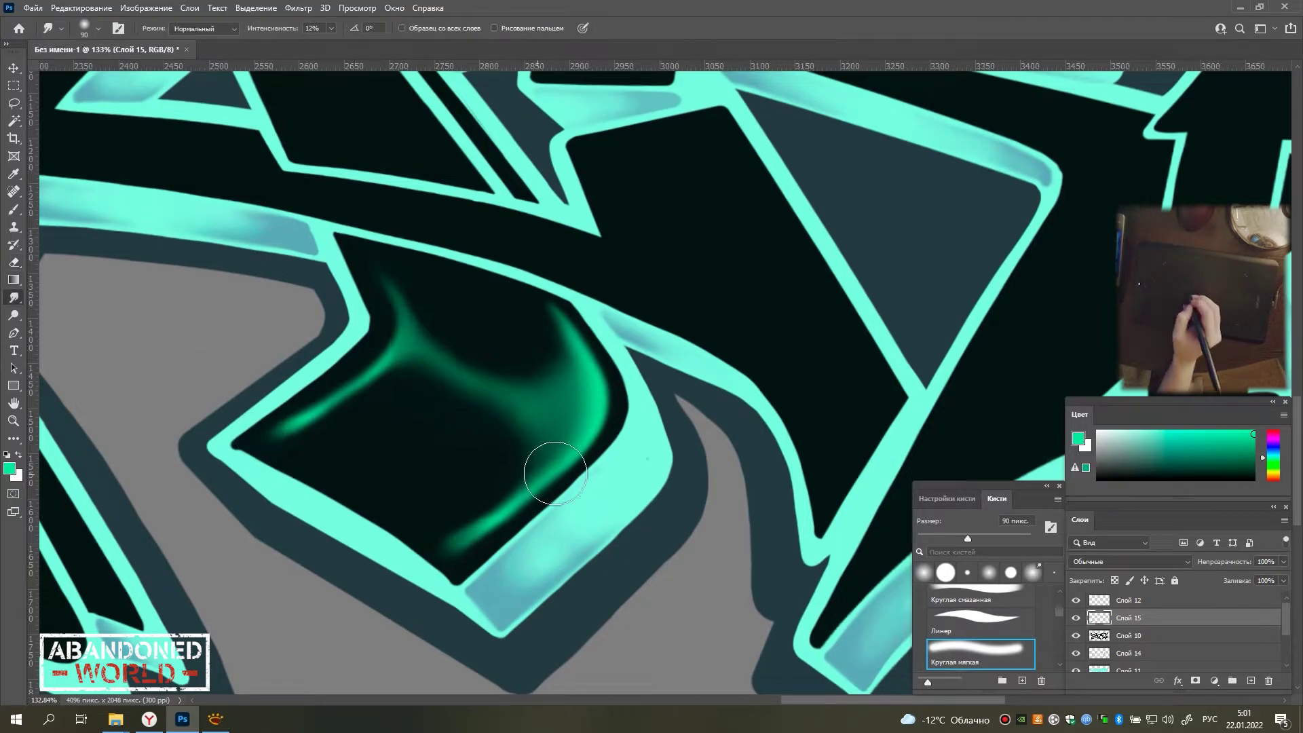
Paint a straight green stroke along the chevron with a Y branch and a side stroke.
key("b")
left_click_drag(292, 279, 469, 598)
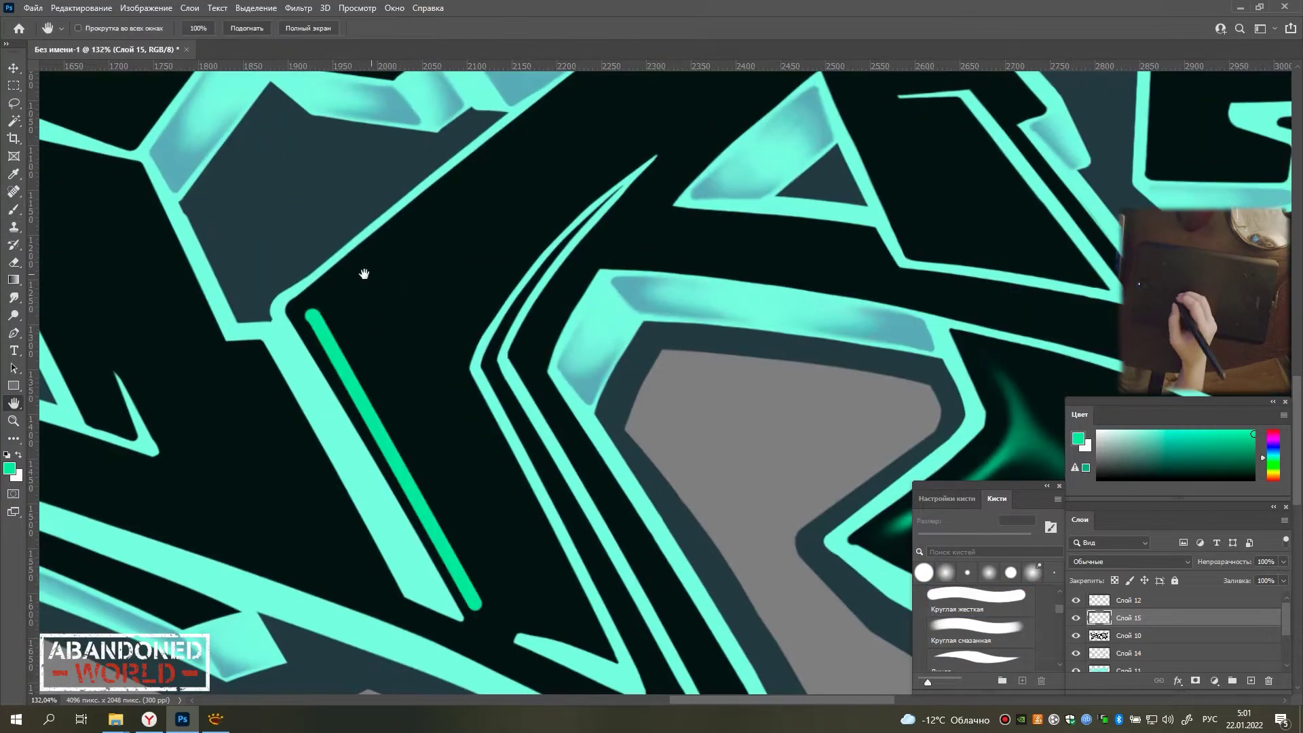
scroll(505, 129, "up", 3)
scroll(506, 129, "right", 3)
scroll(506, 129, "left", 3)
scroll(335, 349, "up", 1)
left_click_drag(445, 294, 378, 445)
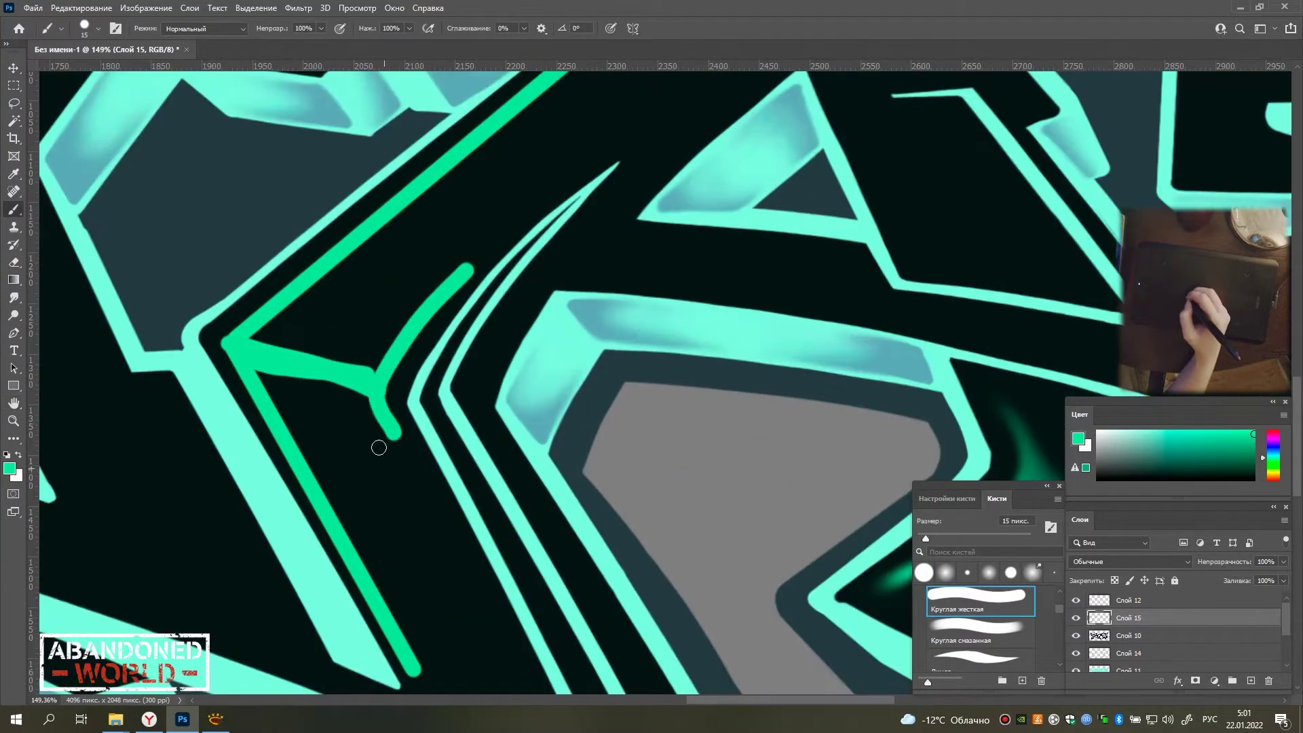
left_click_drag(533, 201, 294, 373)
Fade the upper and Y-branch green strokes and smudge the glow down the chevron.
key("e")
scroll(286, 381, "down", 3)
left_click_drag(353, 336, 540, 173)
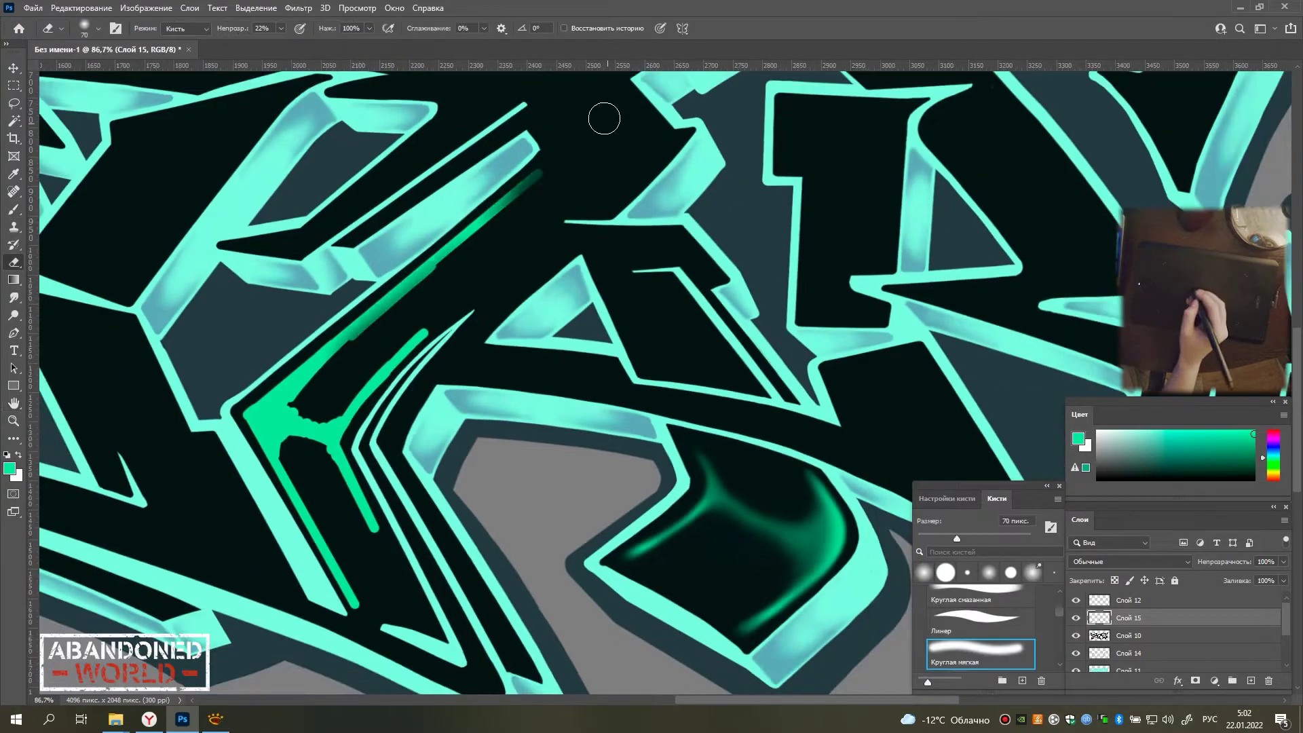
left_click_drag(299, 468, 381, 326)
key("r")
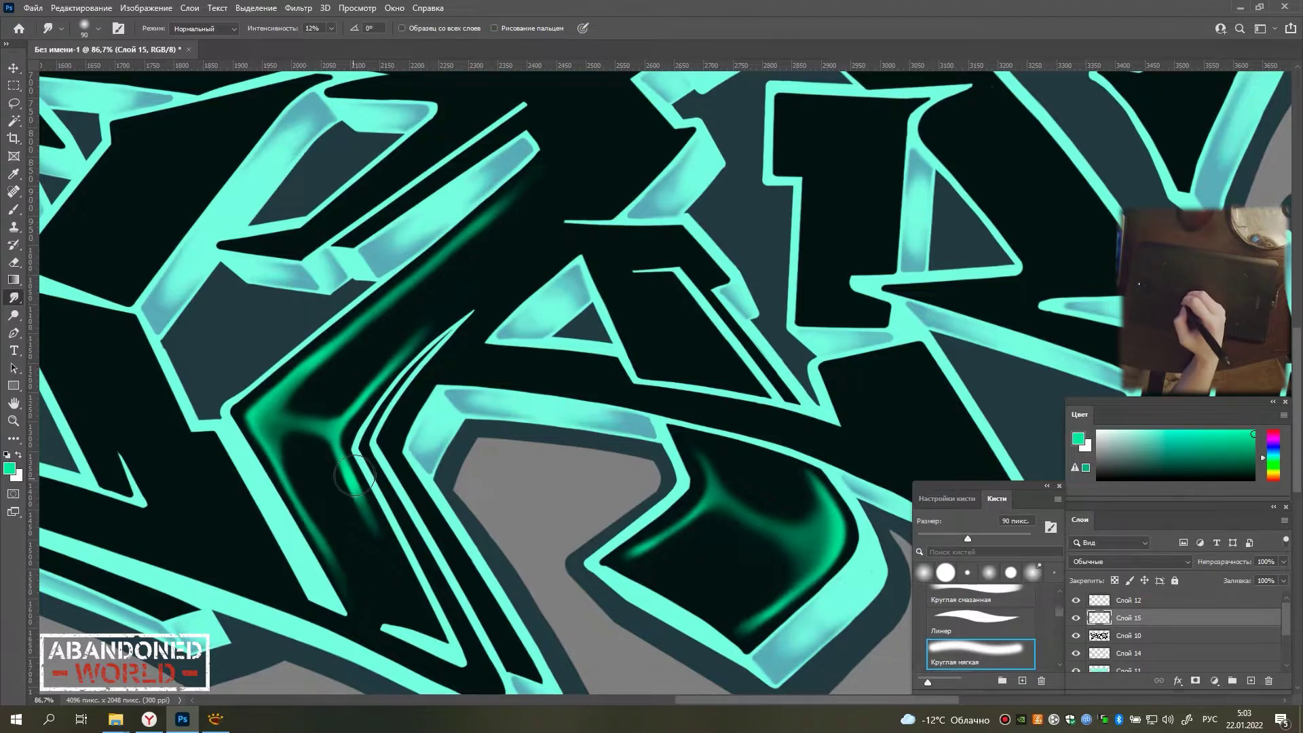
scroll(365, 477, "up", 3)
left_click_drag(483, 244, 450, 435)
Add a short green stroke, smudge the glow further, and fade its top.
key("b")
mouse_move(322, 367)
left_mouse_down()
mouse_move(404, 367)
mouse_move(362, 389)
mouse_move(381, 529)
left_mouse_up()
left_click(13, 298)
scroll(375, 437, "down", 1)
scroll(339, 421, "down", 2)
left_click_drag(360, 408, 360, 469)
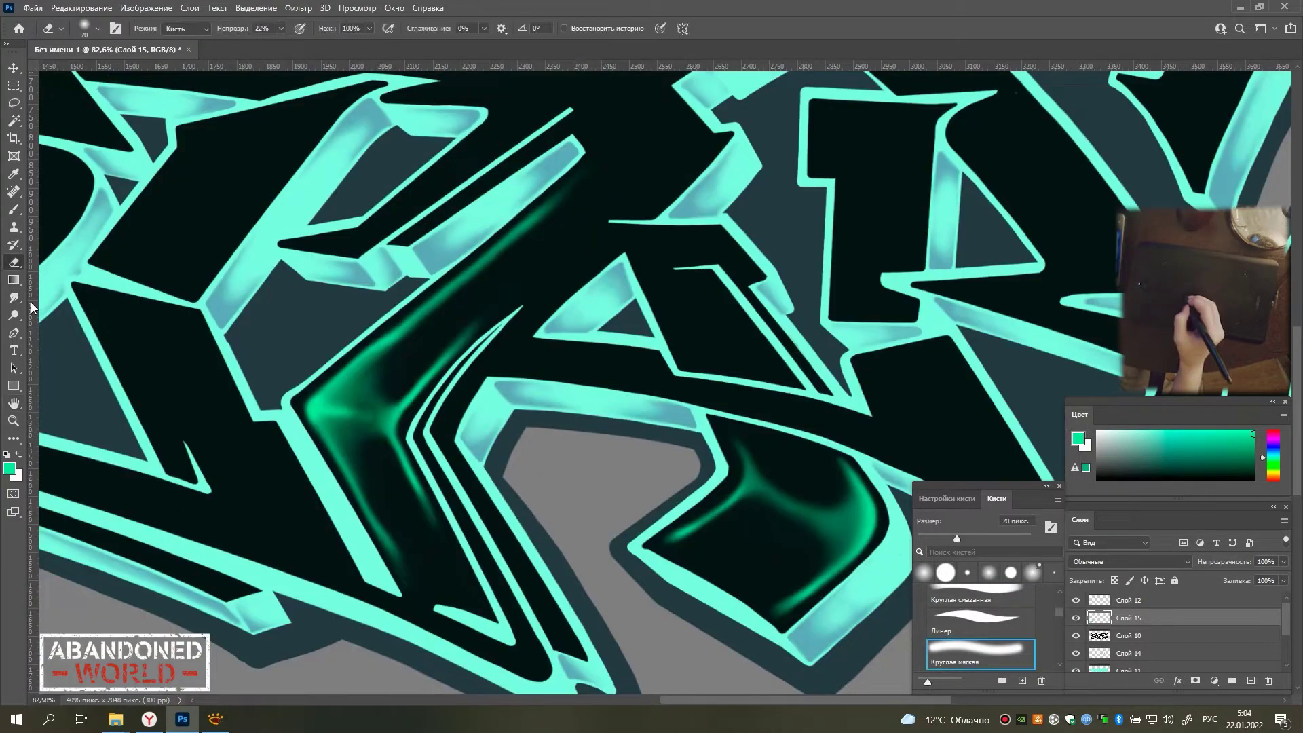
key("e")
left_click_drag(441, 299, 567, 190)
Paint two green strokes along the upper-left curve and inside the swirl, fading their ends.
scroll(465, 363, "down", 3)
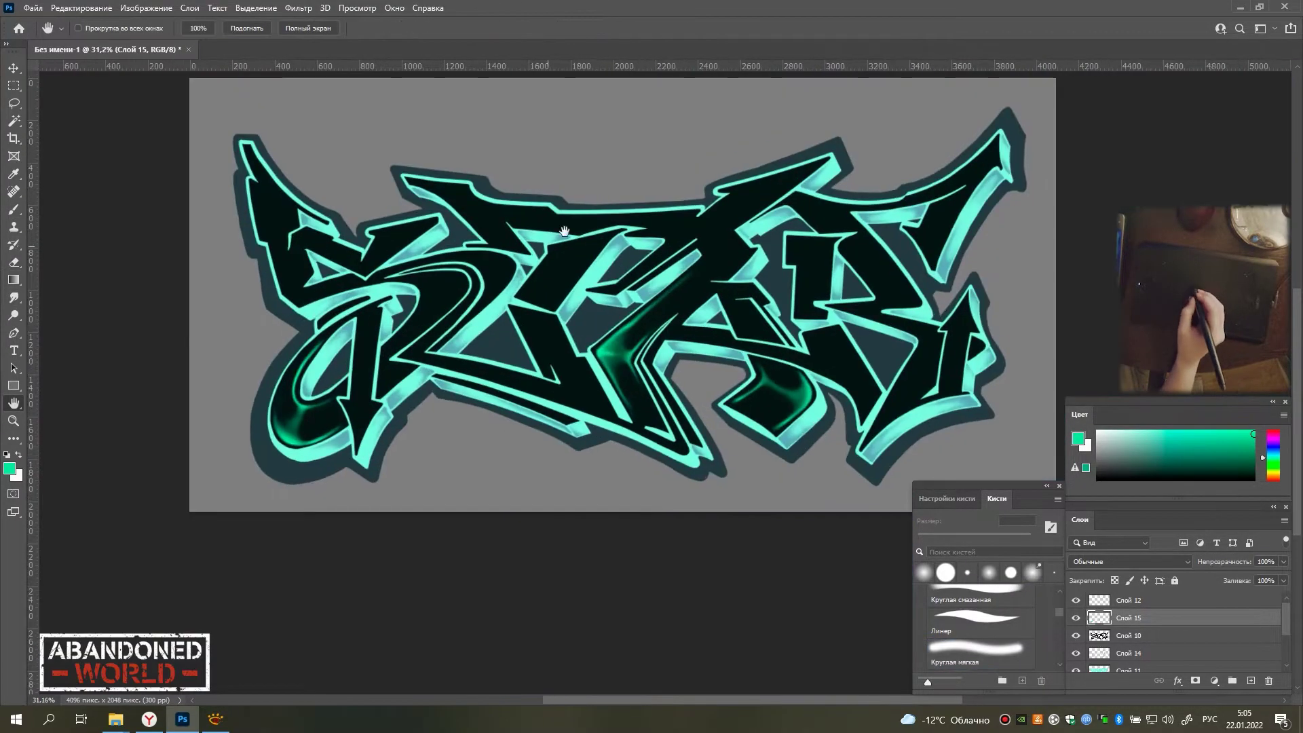
scroll(475, 373, "up", 4)
key("b")
left_click_drag(174, 314, 520, 357)
left_click_drag(461, 422, 413, 470)
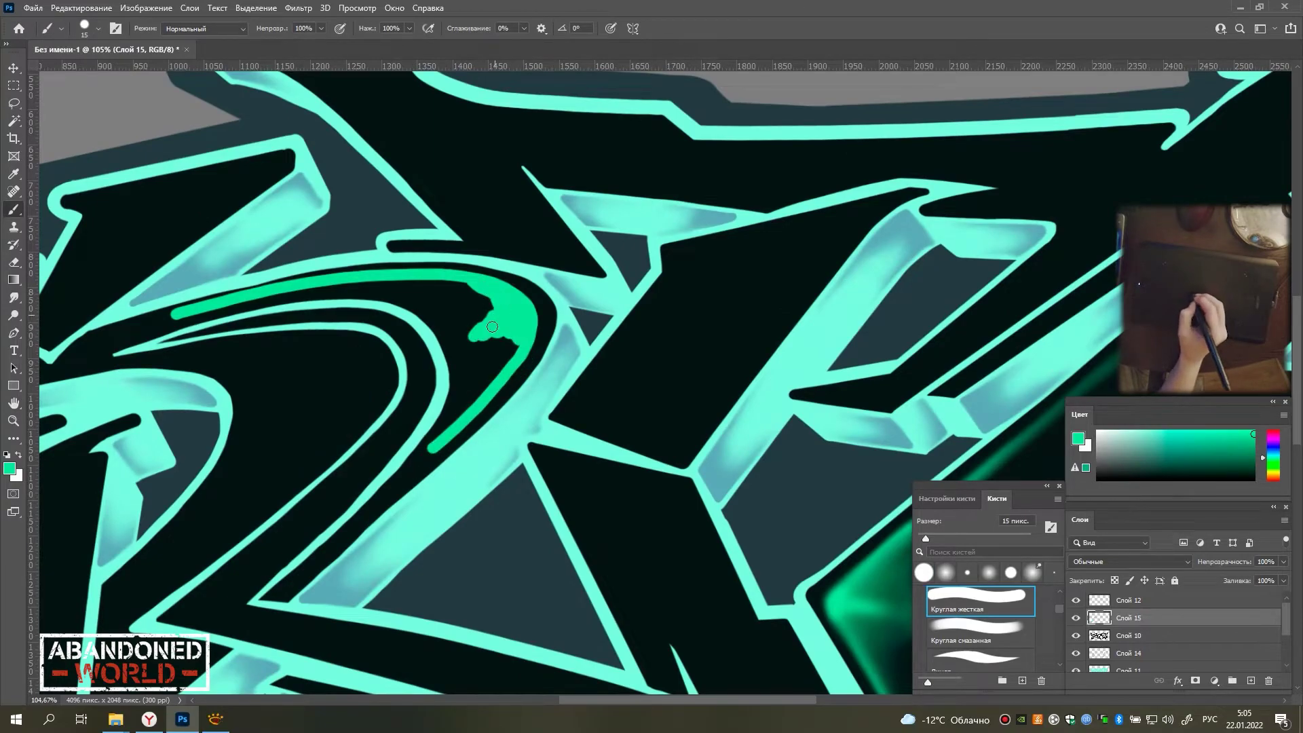
key("e")
left_click_drag(492, 327, 483, 306)
left_click_drag(165, 297, 401, 278)
Smudge the upper green curve into a soft glow trail.
key("r")
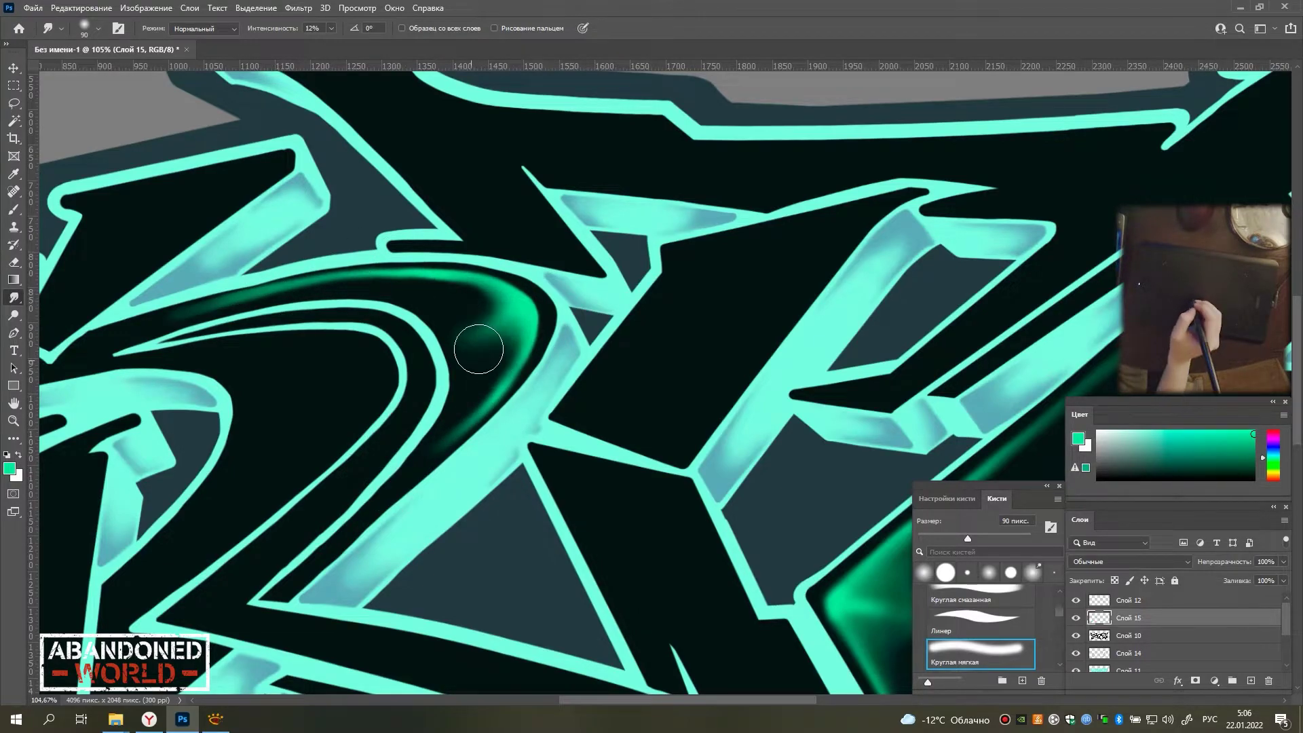
scroll(536, 359, "up", 3)
scroll(247, 539, "down", 2)
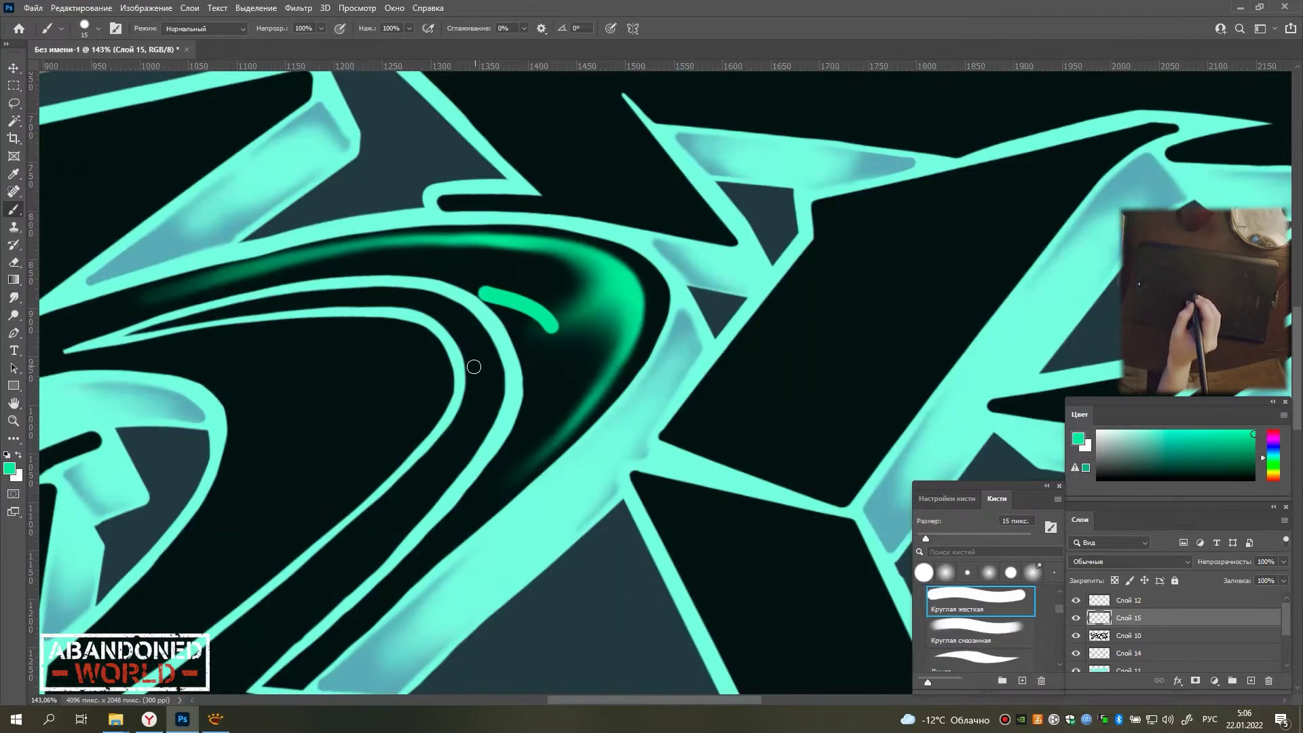
mouse_move(543, 323)
left_mouse_down()
mouse_move(494, 317)
mouse_move(474, 282)
left_mouse_up()
key("e")
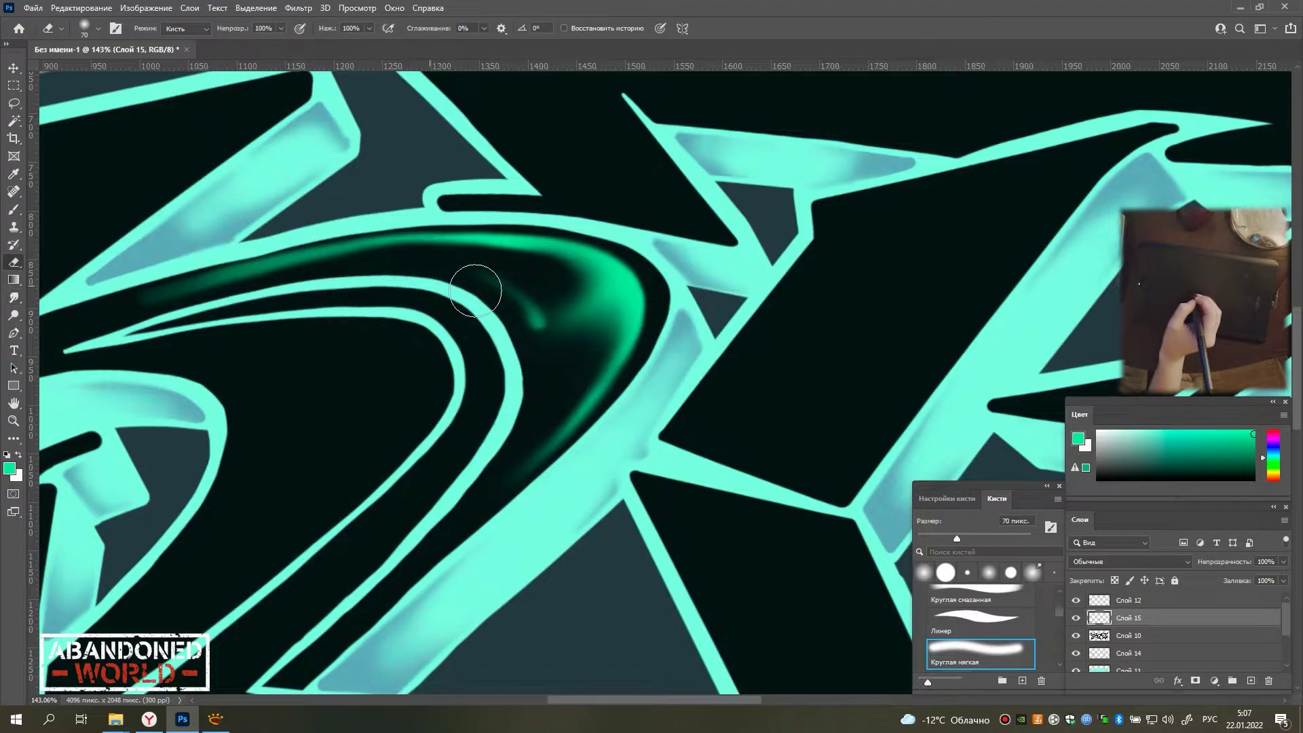
Paint more green strokes along the swirl's inner curve and soften their ends.
key("b")
left_click_drag(414, 335, 558, 274)
mouse_move(289, 289)
left_mouse_down()
mouse_move(522, 380)
mouse_move(353, 536)
left_mouse_up()
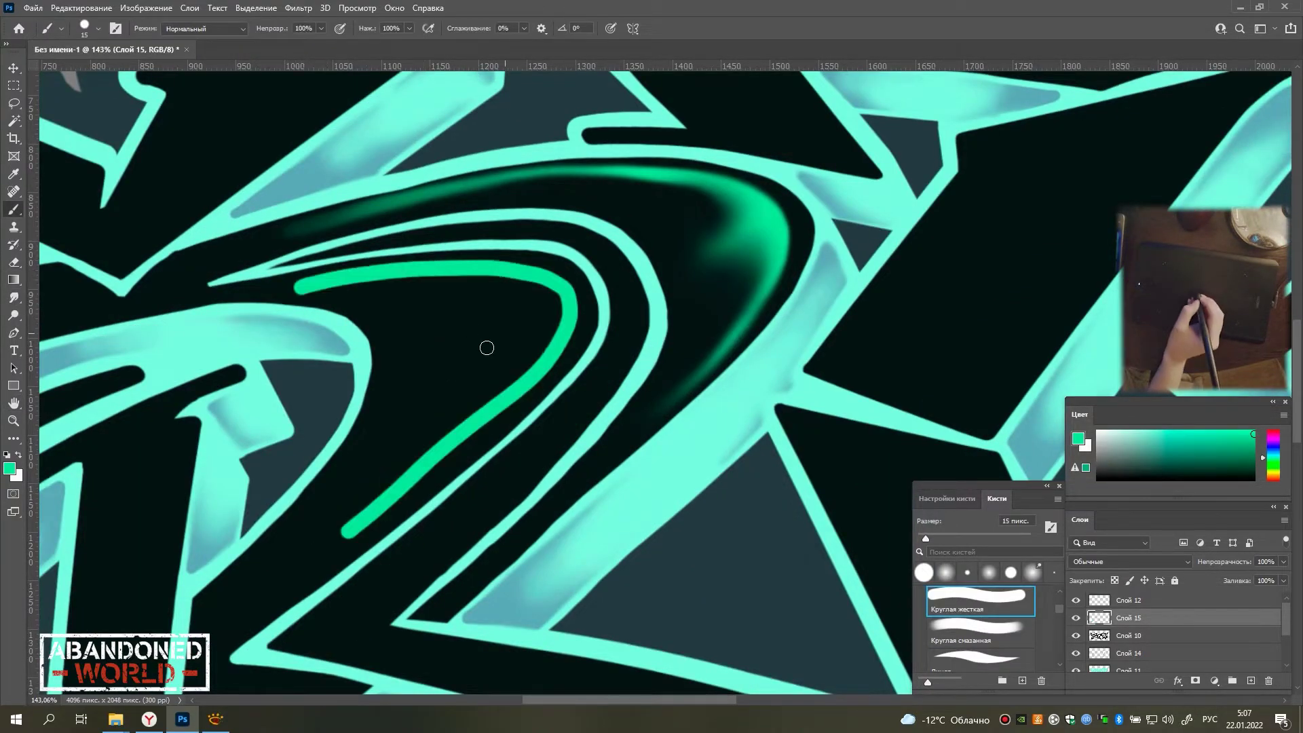
left_click_drag(448, 320, 549, 299)
key("e")
left_click_drag(298, 299, 384, 380)
Smudge the upper and lower green strokes into thin glows, then fit the artwork in view.
key("r")
mouse_move(474, 286)
left_mouse_down()
mouse_move(442, 319)
mouse_move(522, 305)
left_mouse_up()
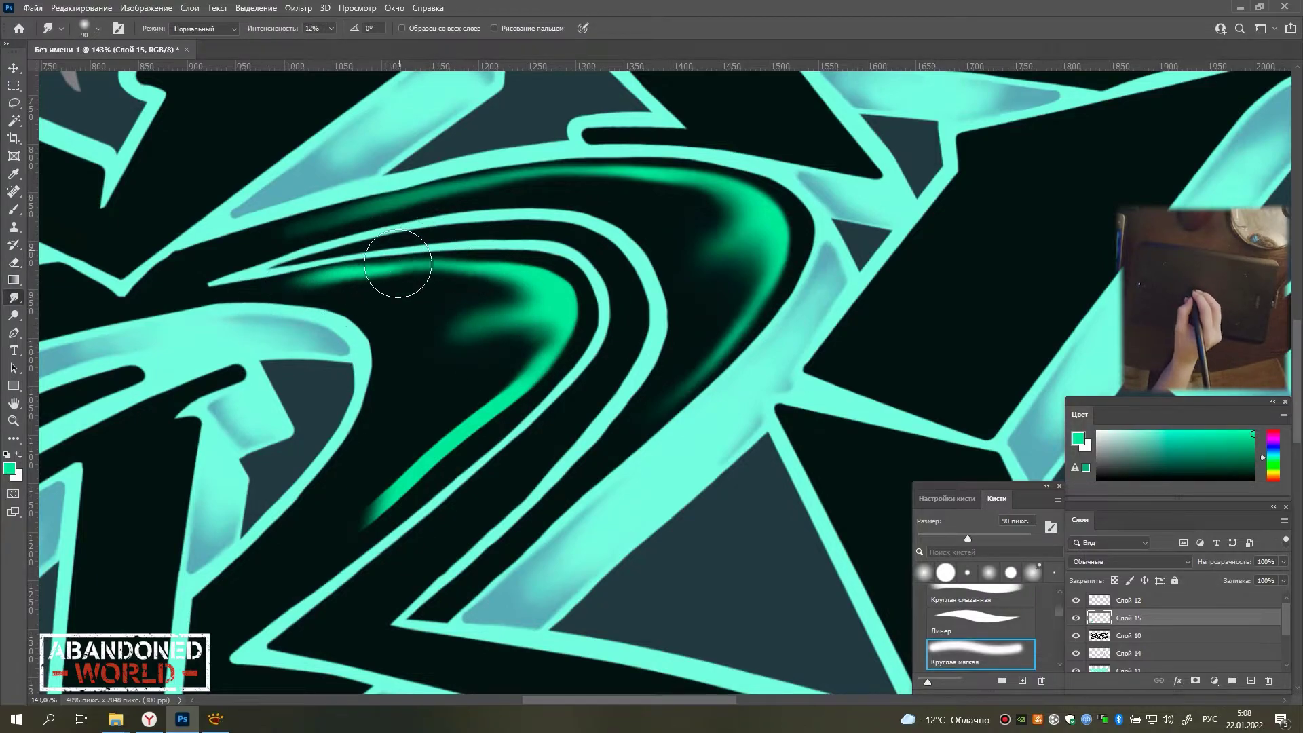
mouse_move(495, 407)
left_mouse_down()
mouse_move(334, 518)
mouse_move(434, 445)
left_mouse_up()
left_click_drag(529, 396, 548, 375)
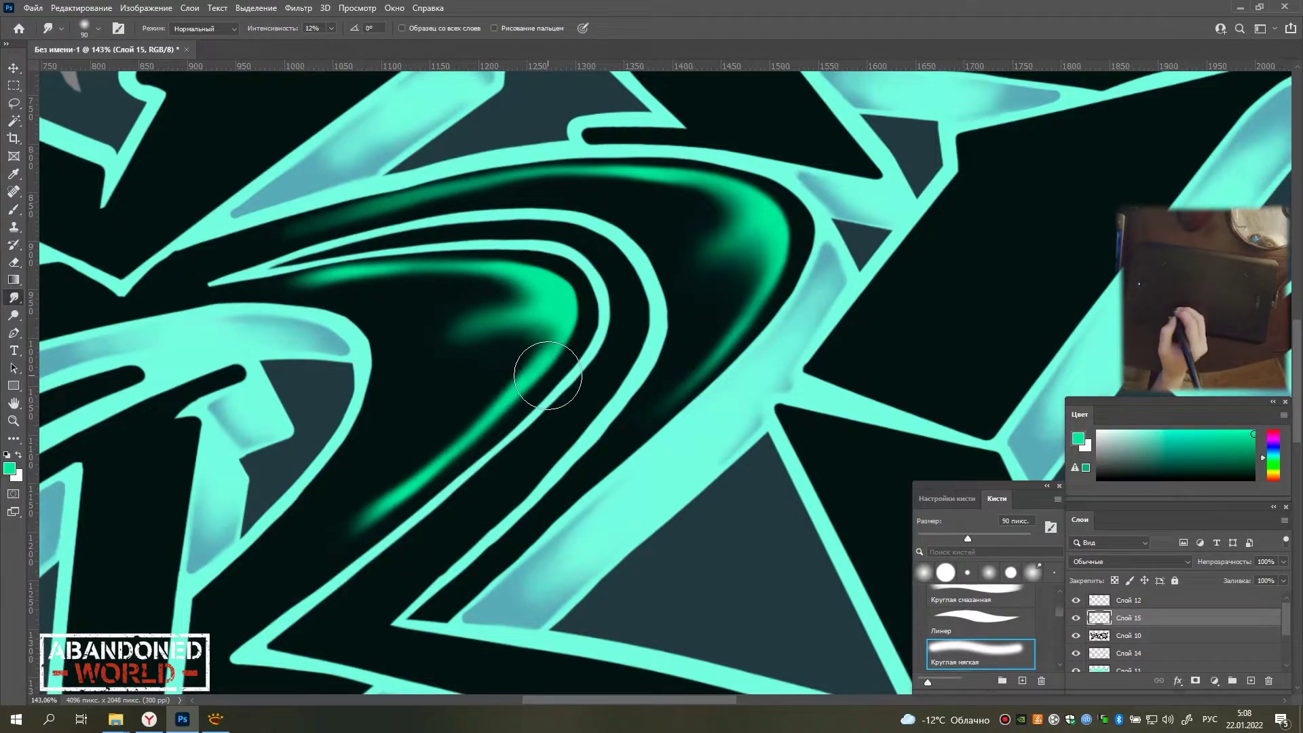
left_click_drag(480, 399, 398, 466)
key("h")
key("ctrl+0")
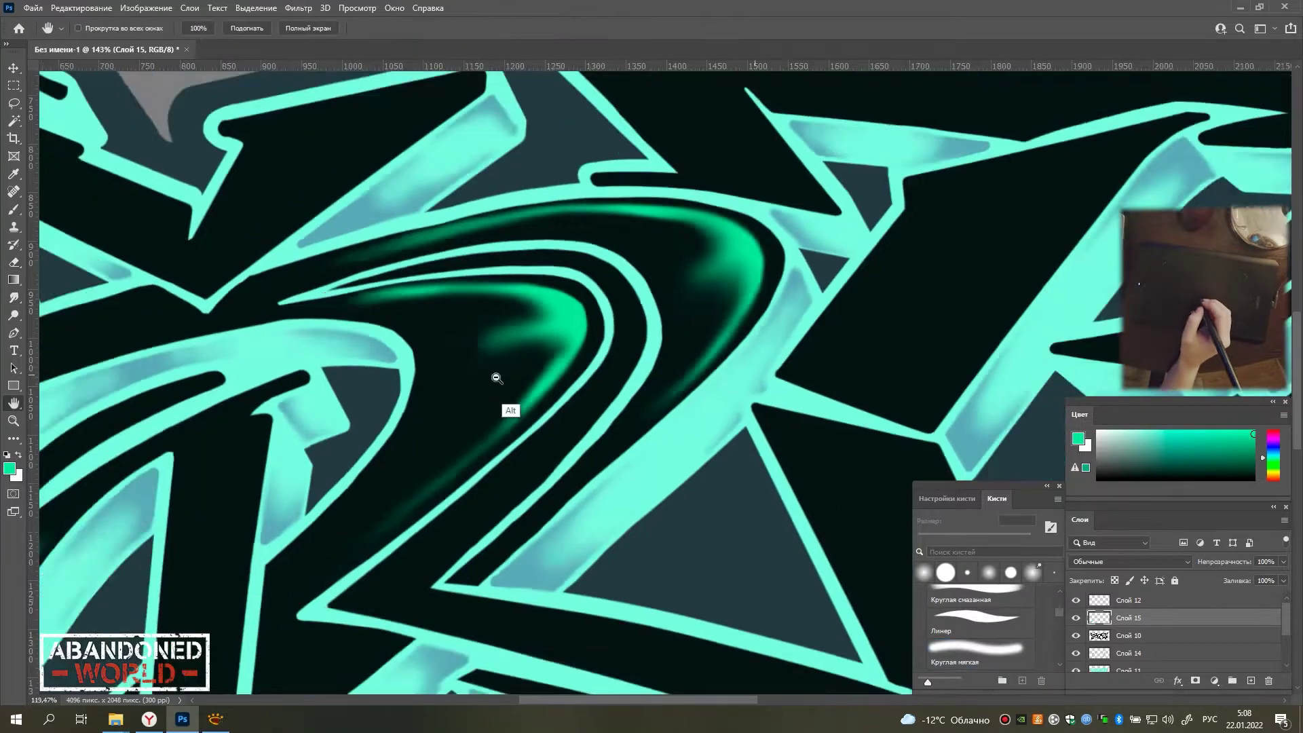
Paint two green diagonals joined by a horizontal stroke on the zigzag letter, then smear them into streaks.
key("e")
key("h")
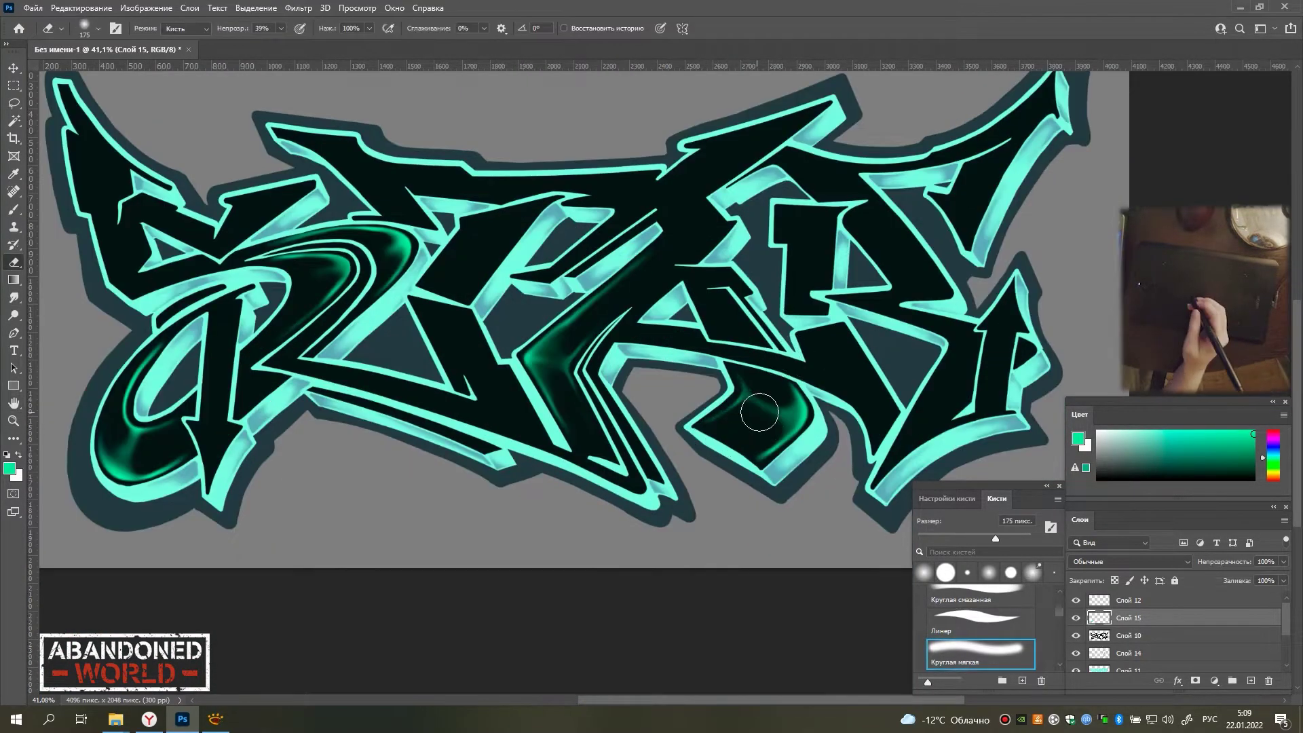
scroll(627, 478, "up", 3)
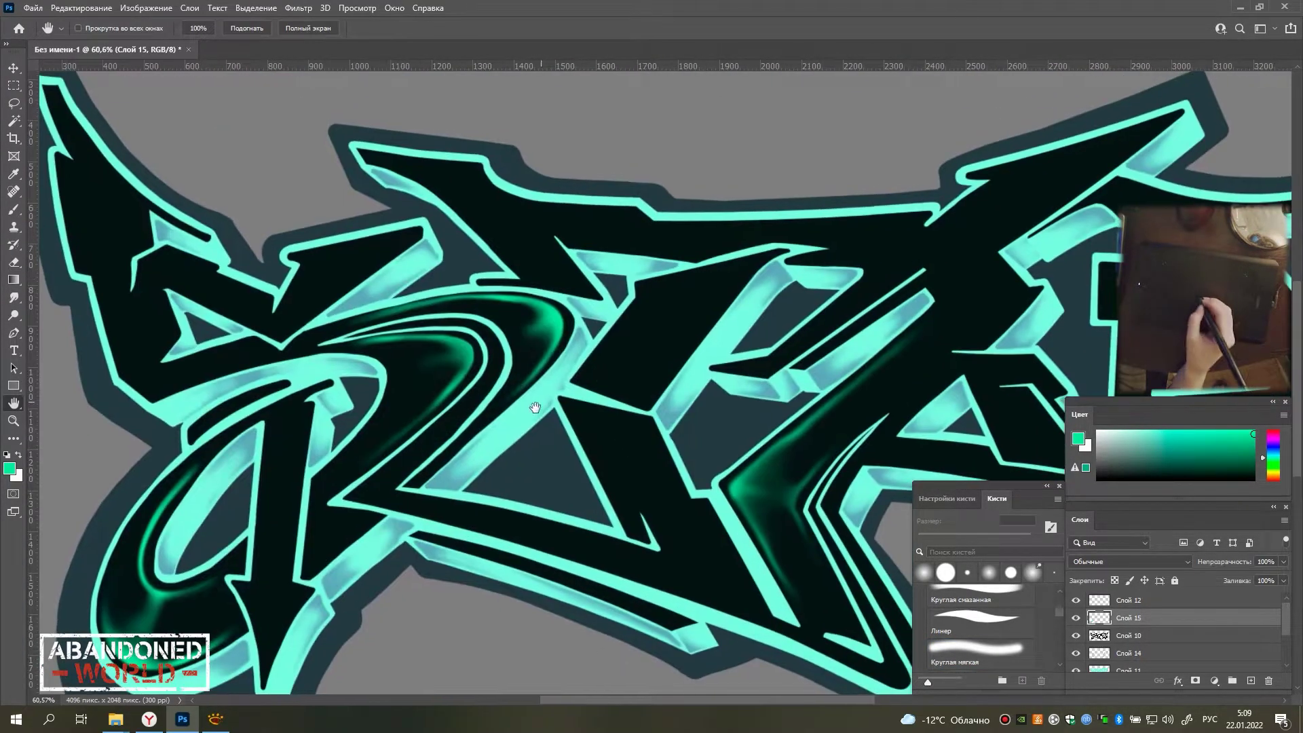
scroll(627, 479, "up", 3)
key("b")
left_click_drag(543, 254, 411, 422)
left_click_drag(769, 182, 590, 415)
mouse_move(506, 312)
left_mouse_down()
mouse_move(692, 268)
mouse_move(669, 282)
left_mouse_up()
left_click(13, 297)
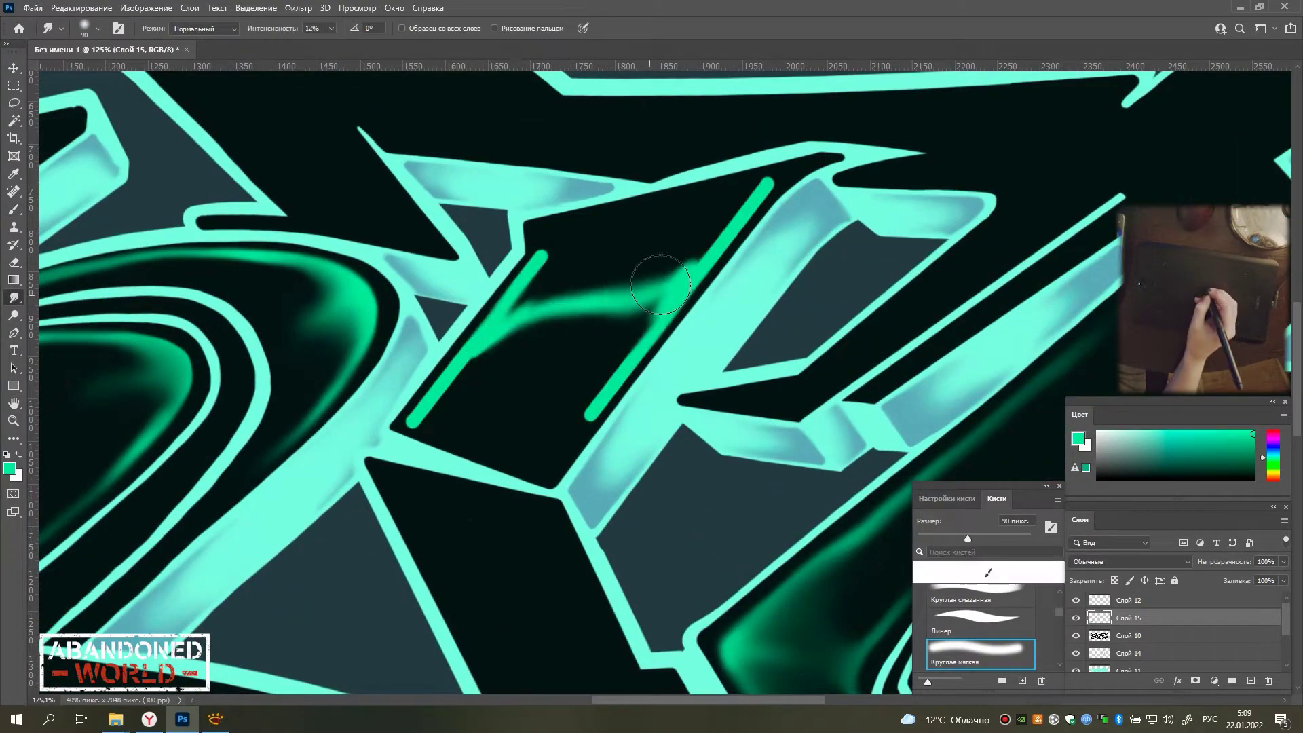
left_click_drag(753, 197, 598, 380)
left_click_drag(652, 319, 563, 430)
mouse_move(441, 378)
left_mouse_down()
mouse_move(536, 265)
mouse_move(553, 372)
mouse_move(532, 386)
mouse_move(692, 211)
left_mouse_up()
Paint bright green highlight lines along the letter outlines and the upper-left shape.
key("b")
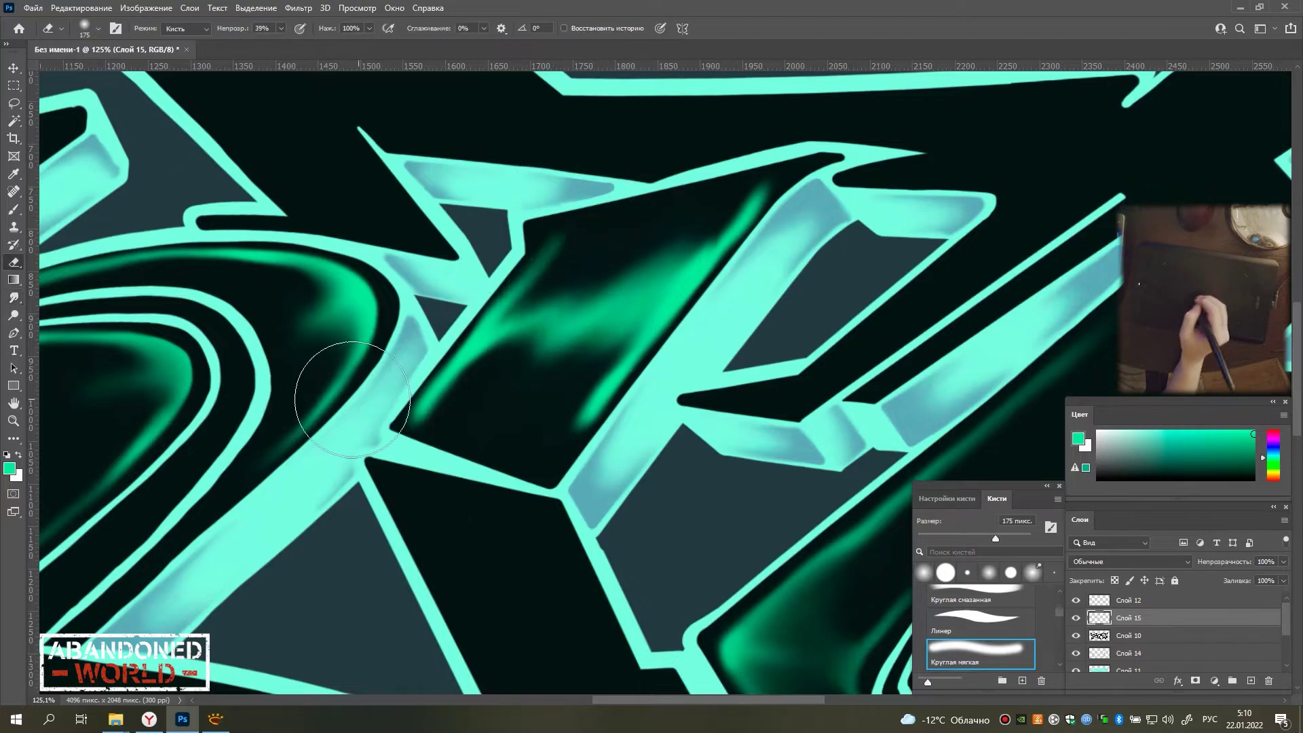
scroll(317, 208, "up", 1)
left_click_drag(317, 208, 443, 461)
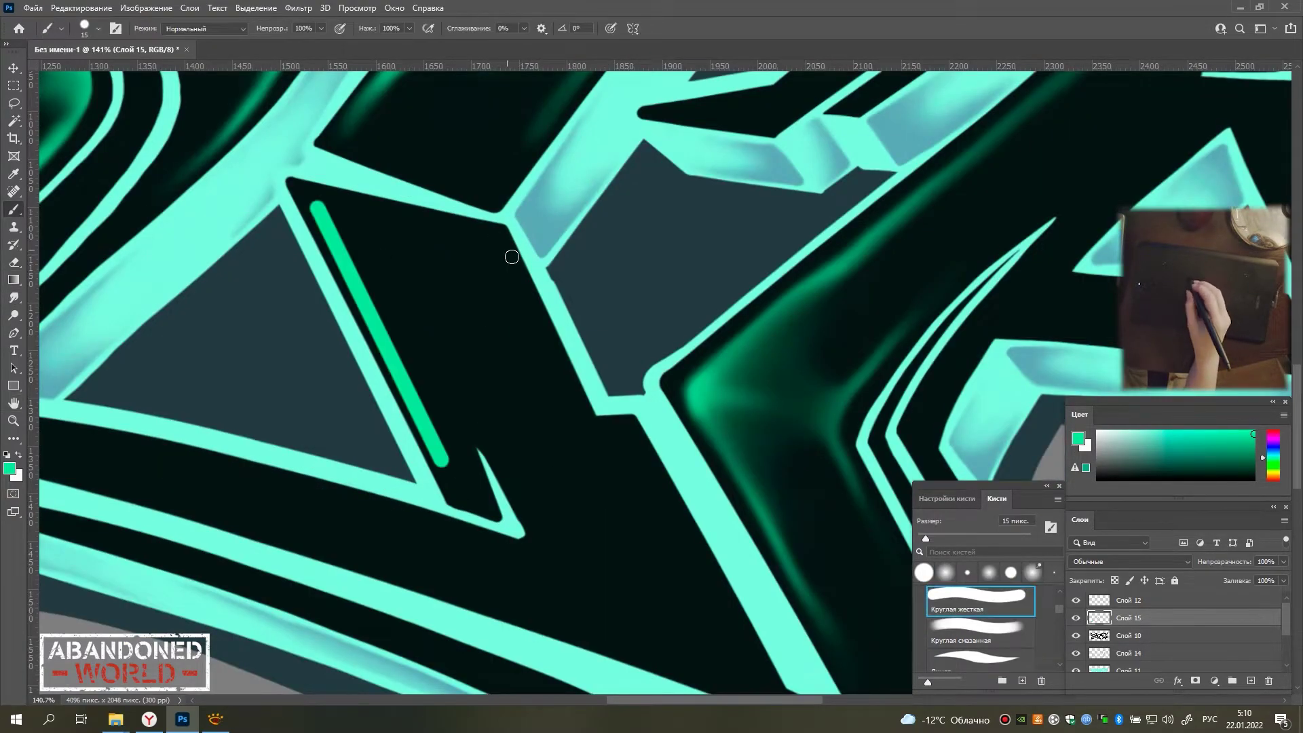
mouse_move(414, 150)
left_mouse_down()
mouse_move(543, 334)
mouse_move(669, 567)
left_mouse_up()
left_click_drag(258, 142, 445, 240)
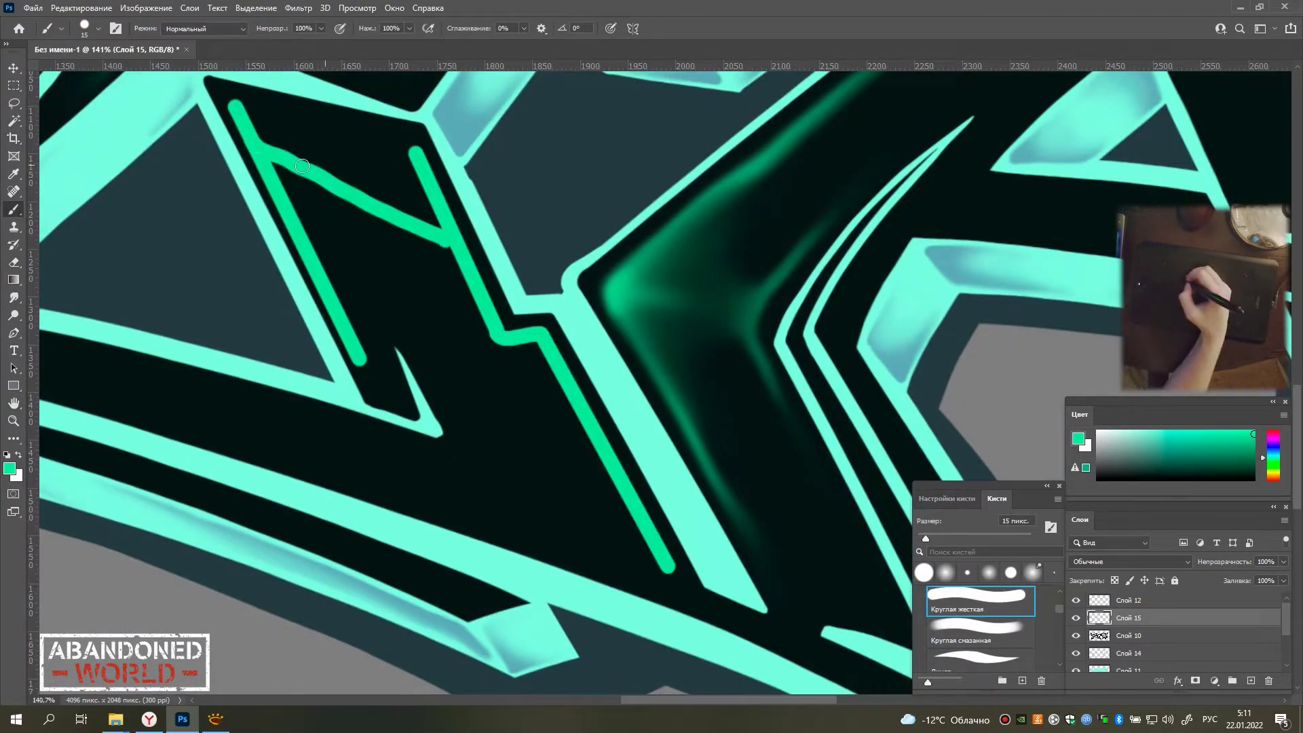
Smudge those green lines into soft glow streaks and fade their lower end.
key("r")
left_click_drag(379, 210, 329, 311)
left_click_drag(197, 217, 380, 353)
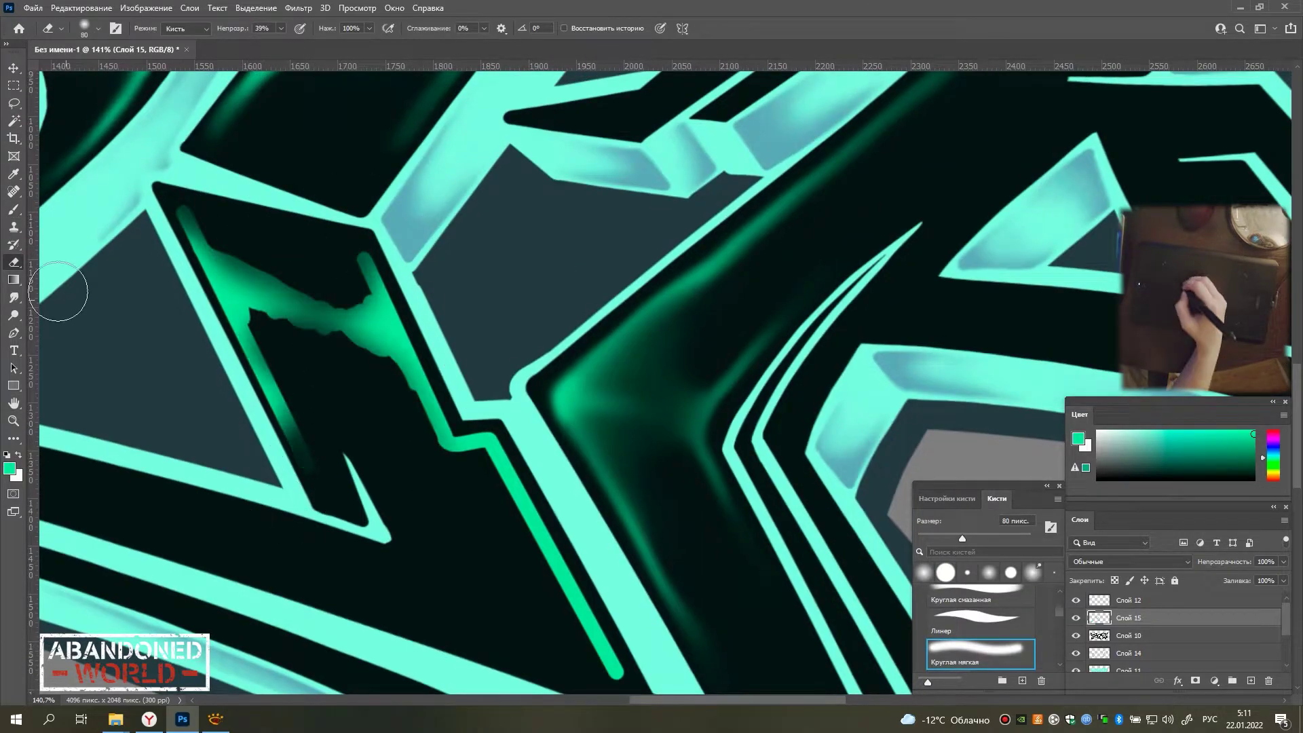
mouse_move(367, 258)
left_mouse_down()
mouse_move(317, 334)
mouse_move(183, 230)
left_mouse_up()
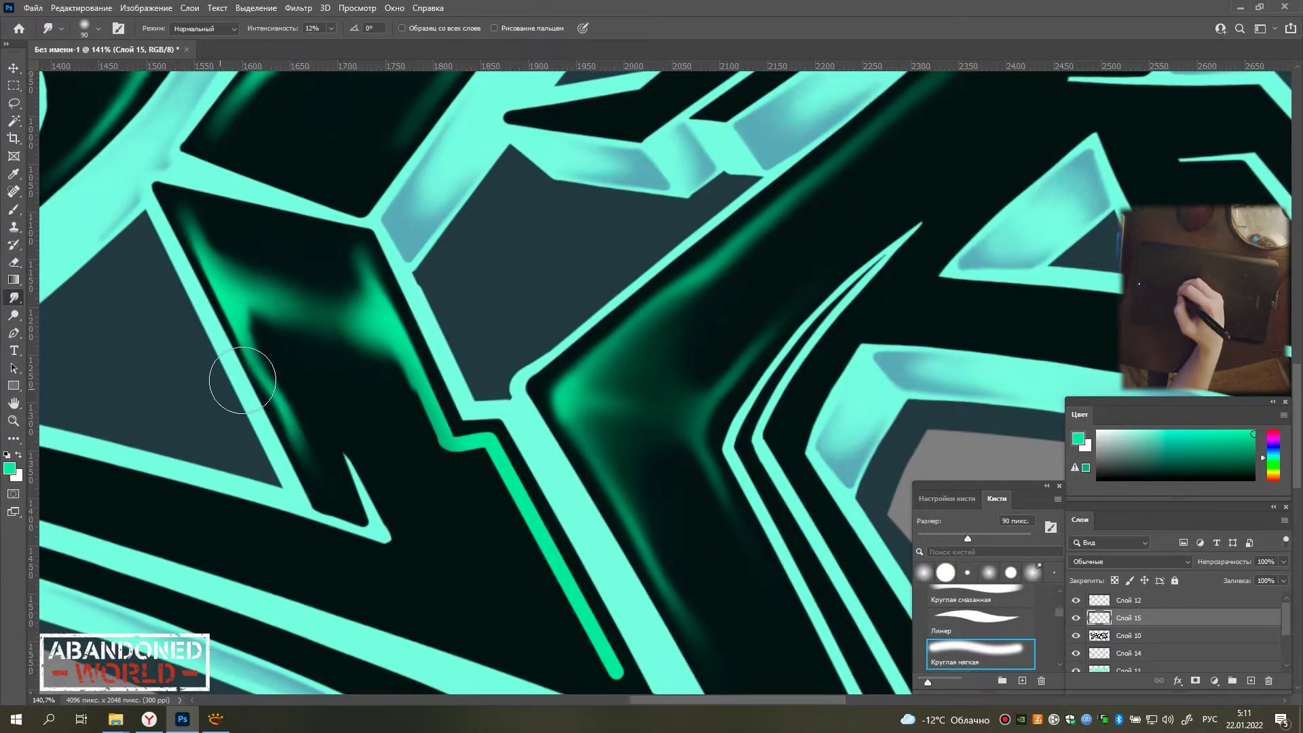
left_click_drag(243, 381, 306, 255)
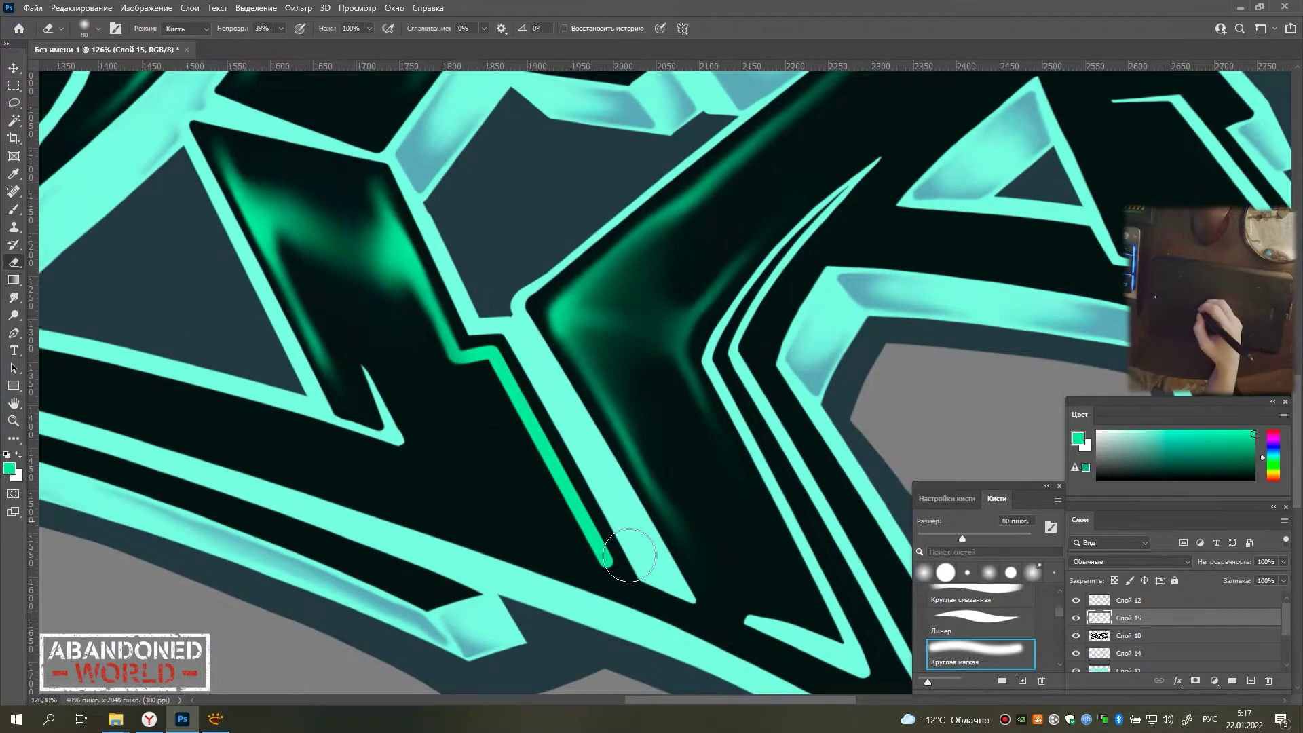
left_click_drag(629, 556, 581, 494)
key("r")
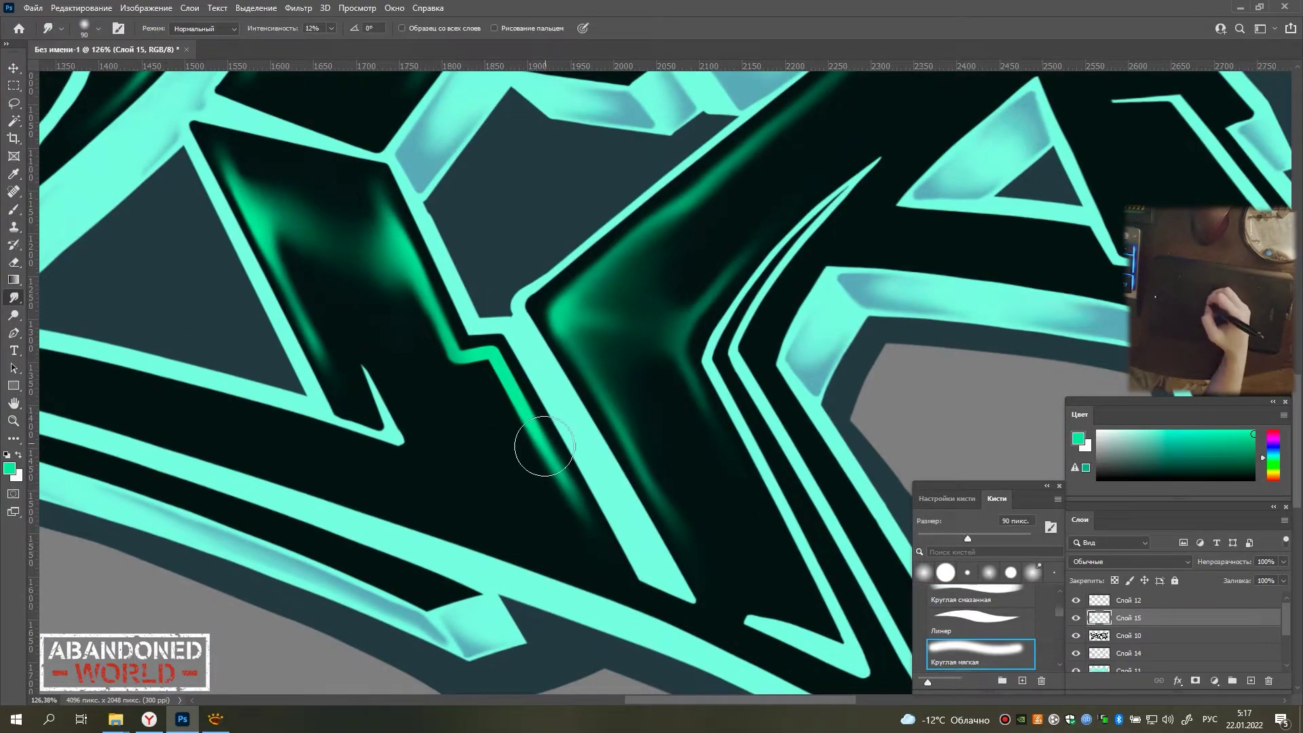
left_click_drag(475, 338, 431, 351)
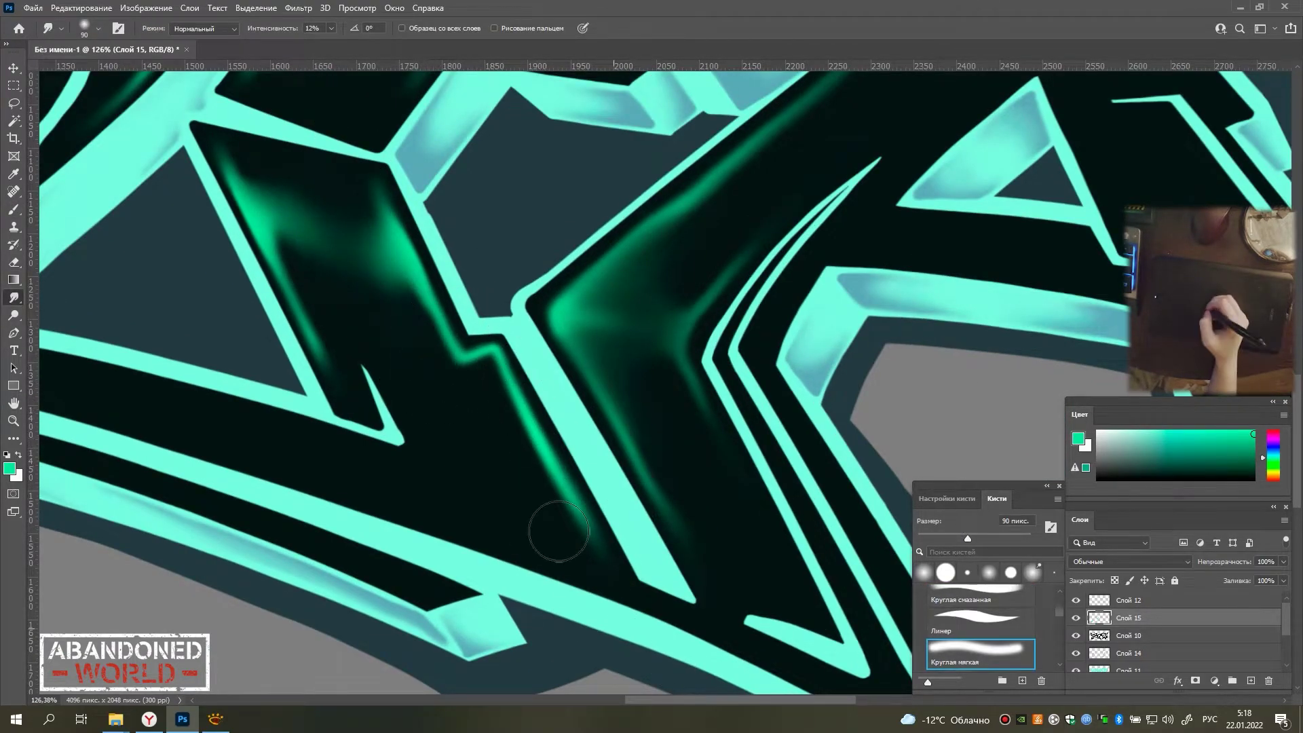
left_click_drag(559, 531, 538, 347)
scroll(538, 346, "down", 5)
Paint green strokes inside the top-left spike and blend them into a soft glow.
left_click_drag(723, 377, 722, 418)
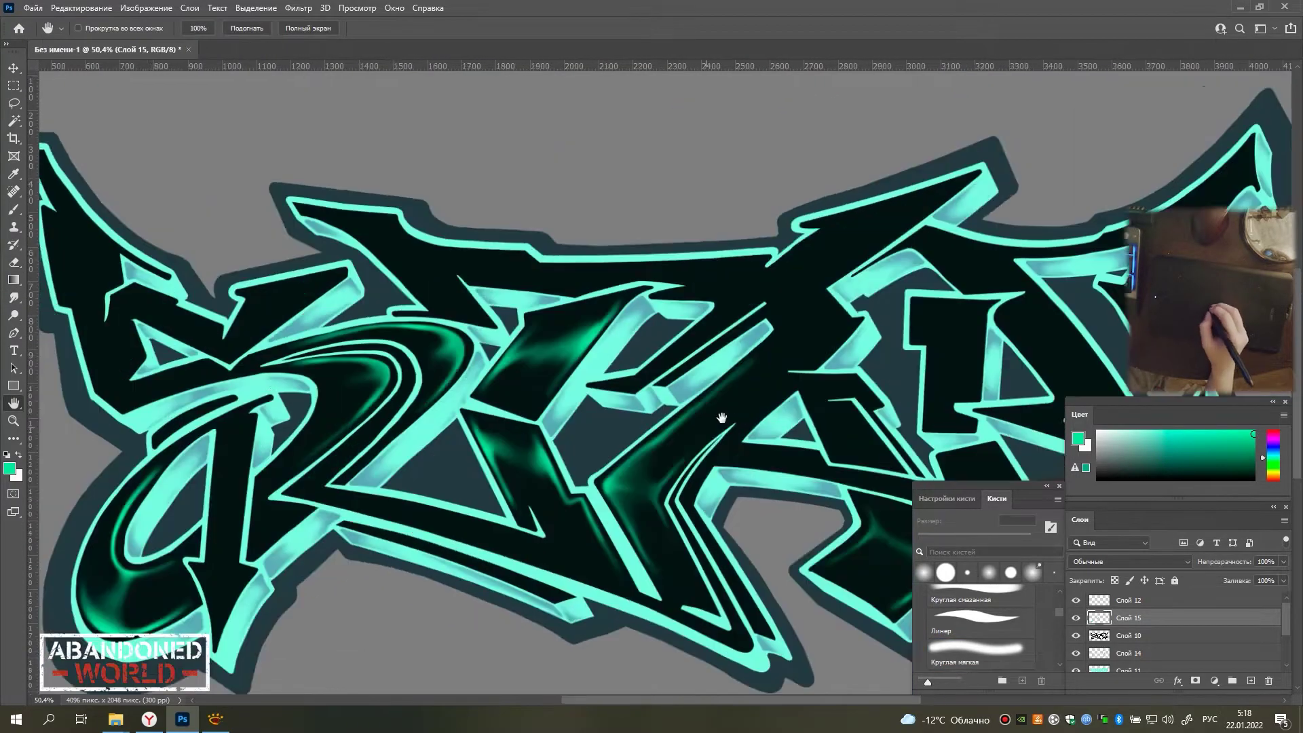
scroll(357, 328, "up", 5)
key("b")
mouse_move(343, 366)
left_mouse_down()
mouse_move(420, 431)
mouse_move(423, 256)
left_mouse_up()
key("e")
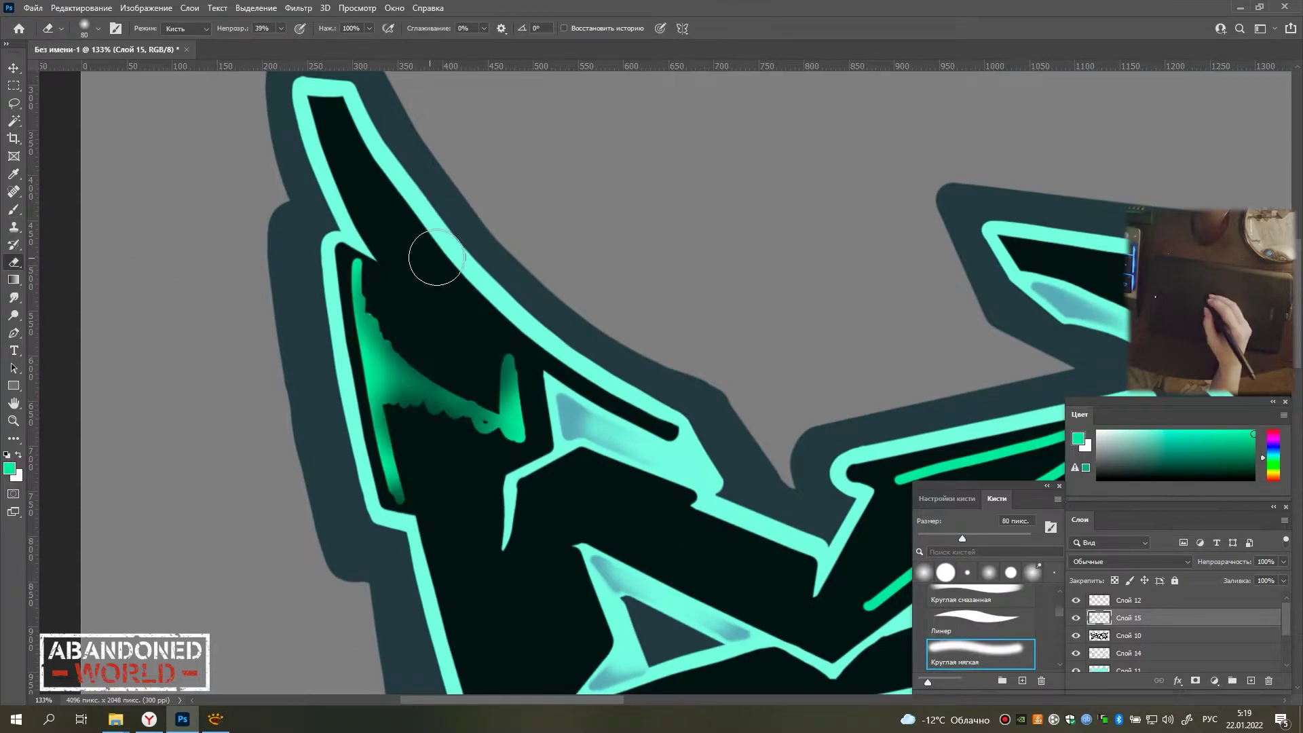
key("r")
left_click_drag(387, 325, 438, 380)
left_click_drag(522, 446, 425, 281)
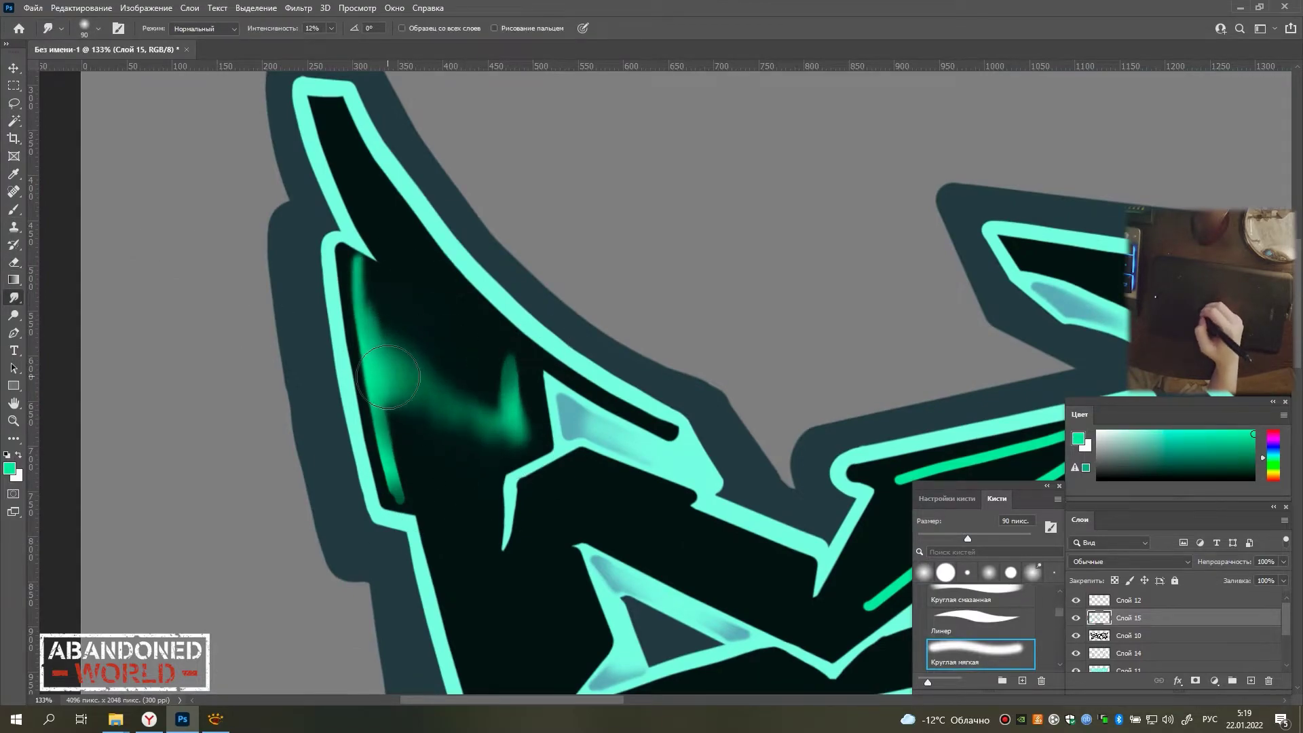
mouse_move(388, 378)
left_mouse_down()
mouse_move(397, 489)
mouse_move(367, 346)
left_mouse_up()
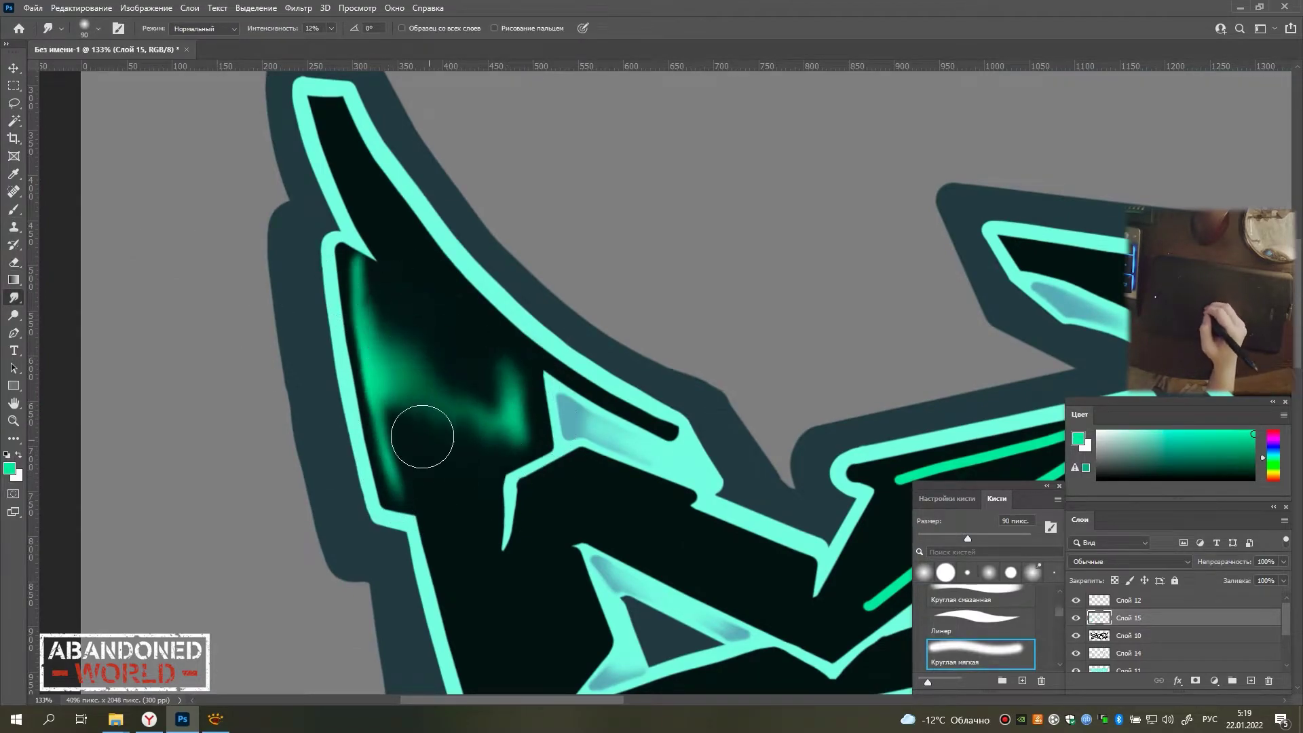
Add smudged green highlight lines diagonally across the upper shape and along the top spike.
key("b")
left_click_drag(955, 494, 535, 339)
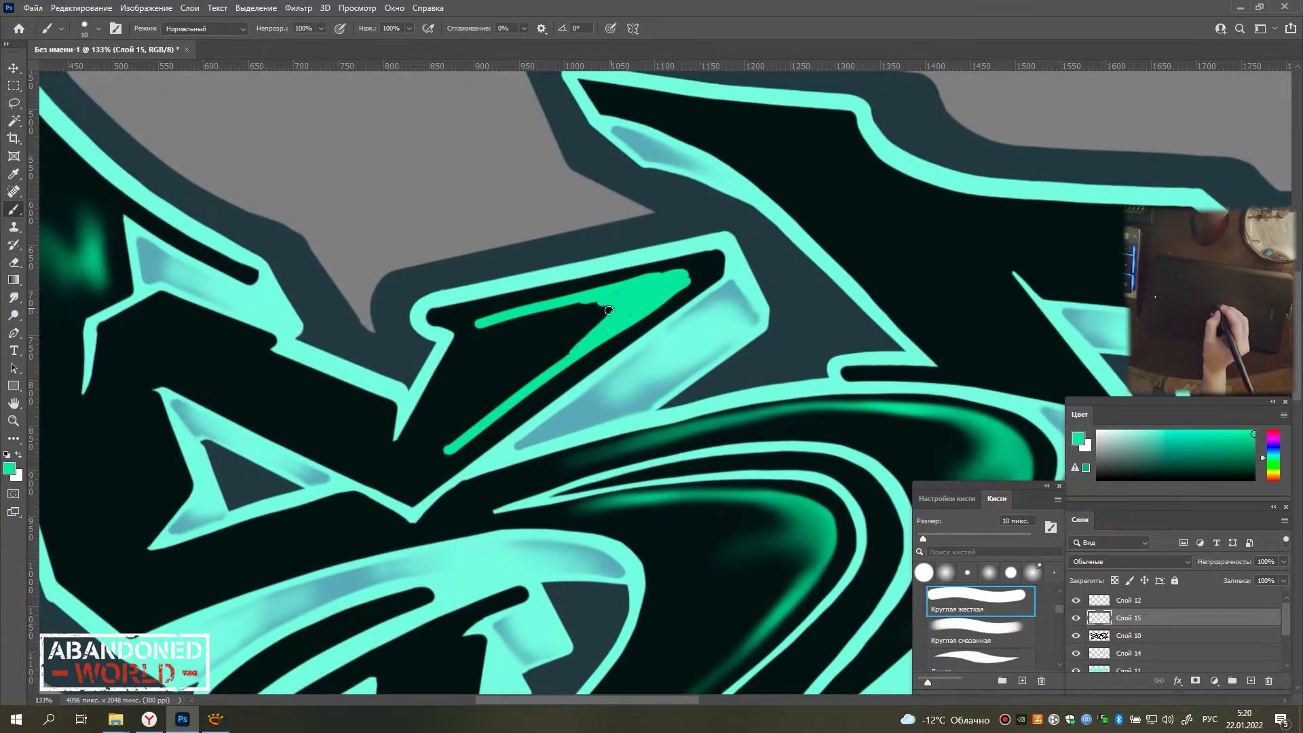
key("r")
left_click_drag(482, 372, 630, 264)
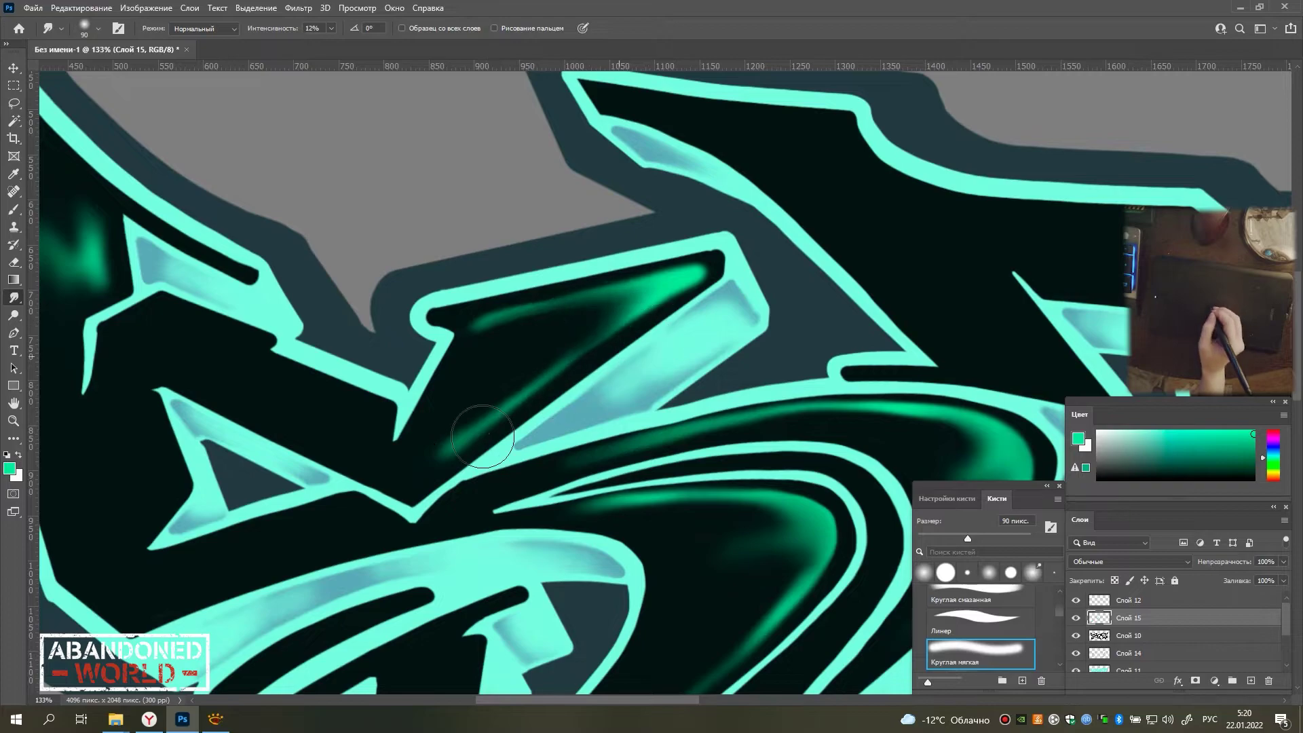
scroll(482, 437, "down", 3)
scroll(464, 435, "down", 3)
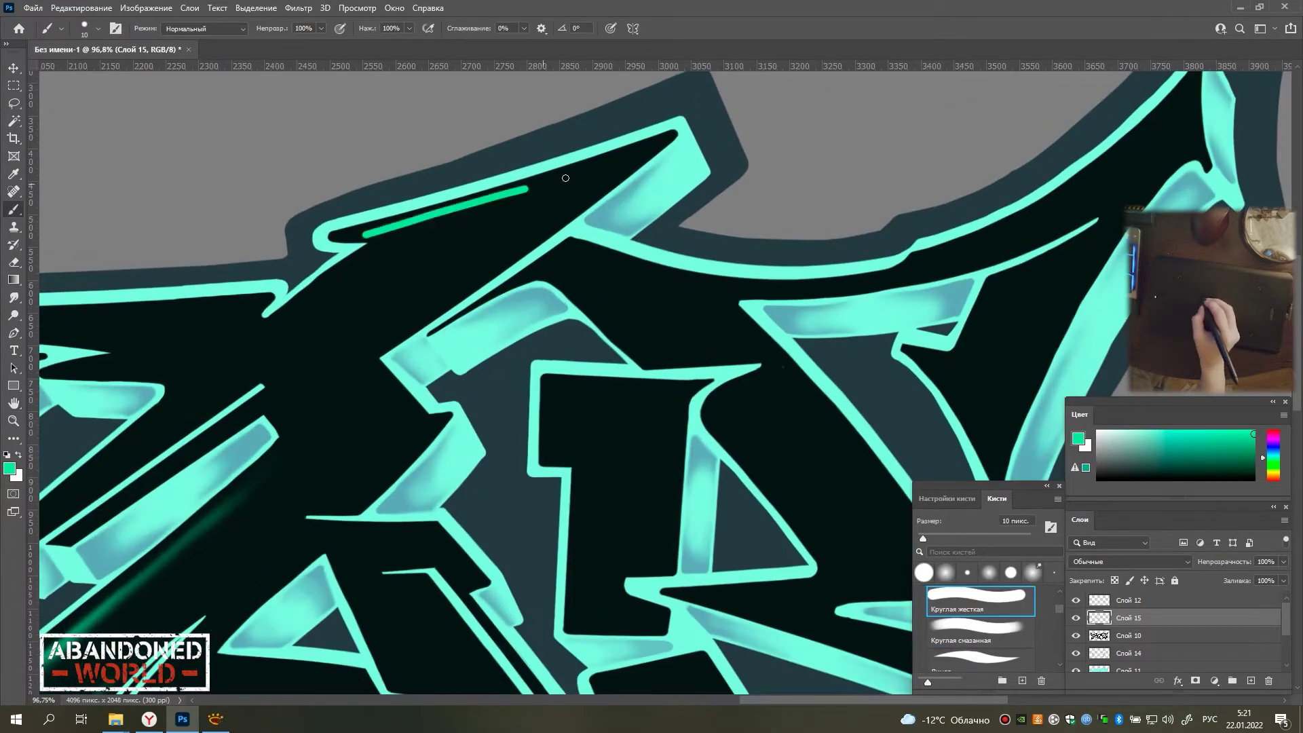
left_click_drag(628, 156, 382, 336)
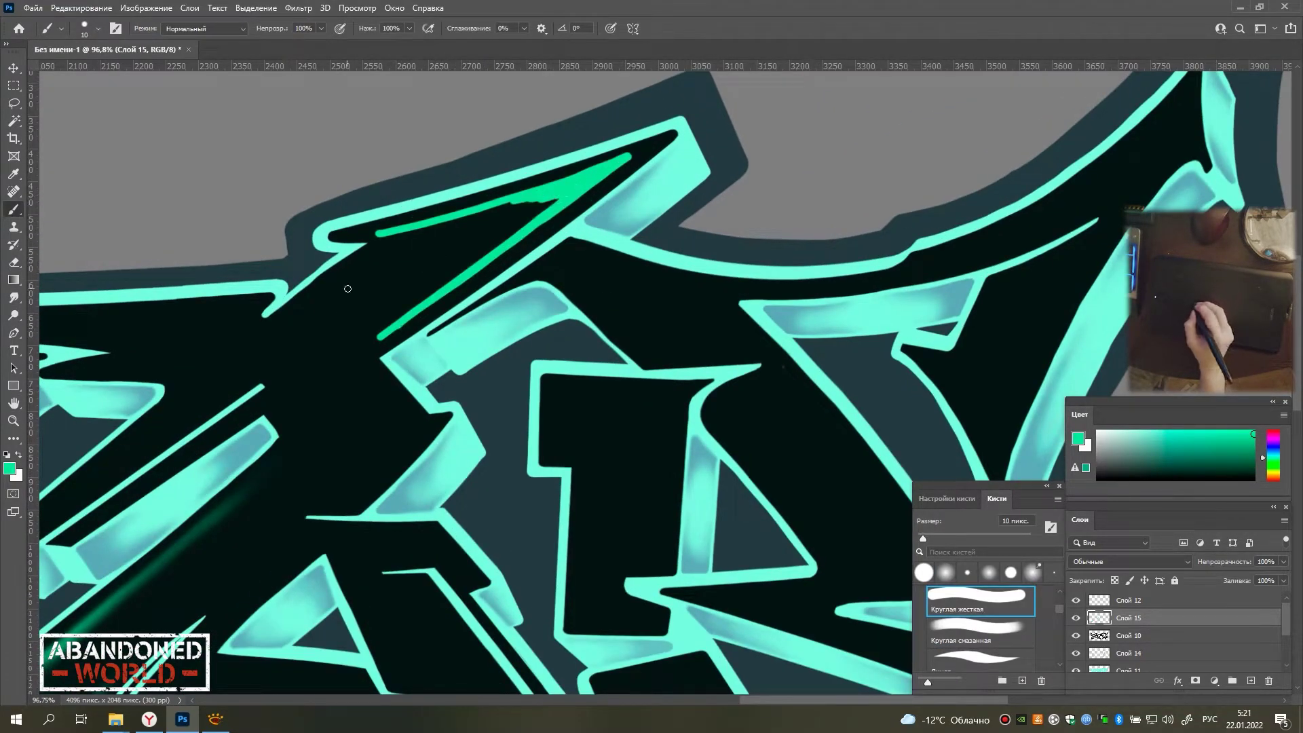
key("r")
mouse_move(378, 270)
left_mouse_down()
mouse_move(247, 369)
mouse_move(382, 299)
left_mouse_up()
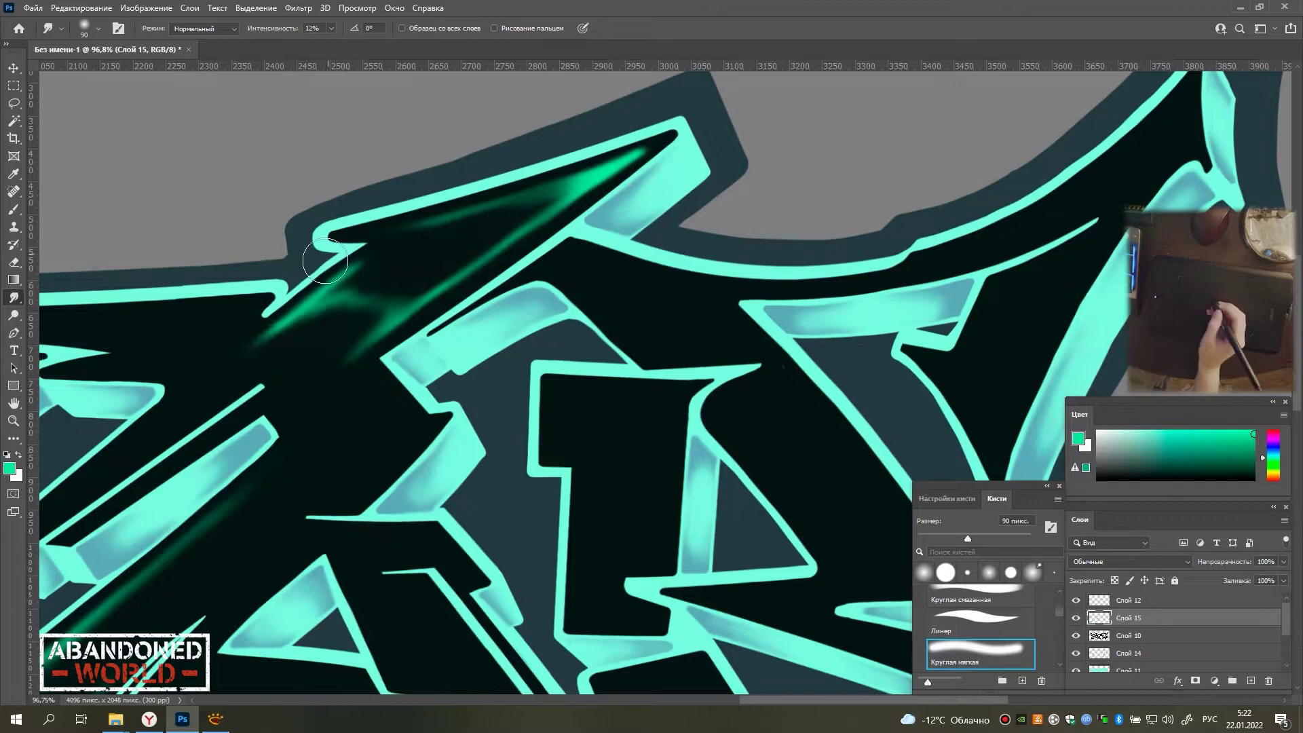
Thin the green stroke on the inner curve and smear it into a fading glow.
key("ctrl+0")
scroll(389, 337, "up", 5)
key("e")
mouse_move(185, 526)
left_mouse_down()
mouse_move(339, 298)
mouse_move(460, 277)
left_mouse_up()
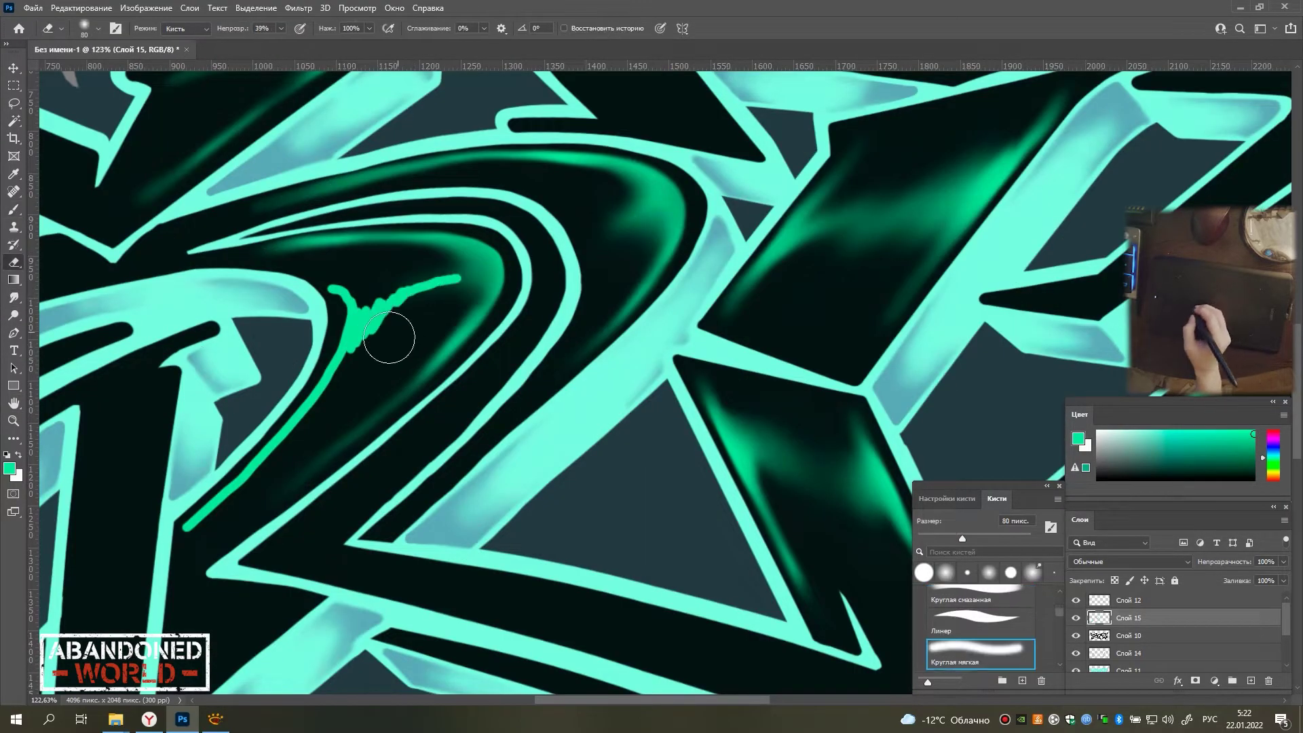
mouse_move(389, 337)
left_mouse_down()
mouse_move(421, 291)
mouse_move(452, 291)
left_mouse_up()
key("r")
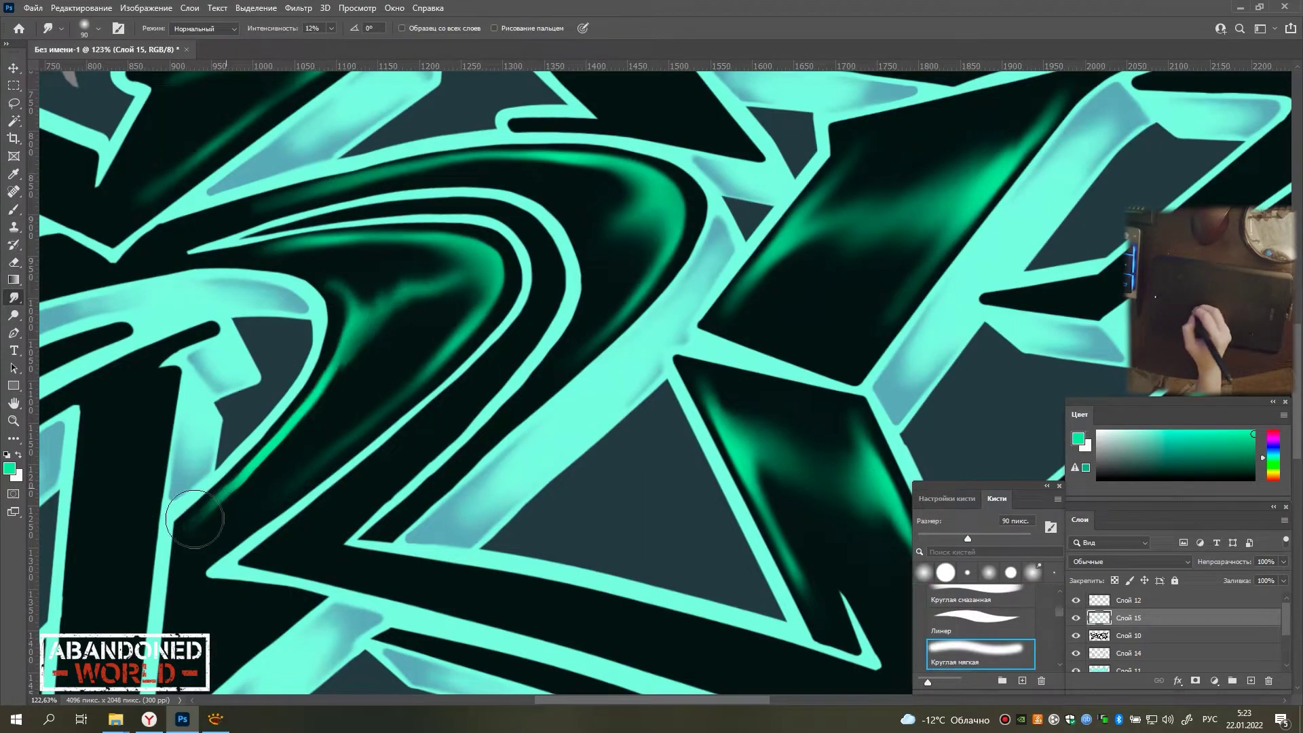
mouse_move(194, 520)
left_mouse_down()
mouse_move(341, 349)
mouse_move(326, 401)
mouse_move(372, 320)
mouse_move(370, 281)
mouse_move(393, 267)
left_mouse_up()
mouse_move(602, 227)
left_mouse_down()
mouse_move(614, 212)
mouse_move(431, 312)
left_mouse_up()
Paint green lines inside the top-left shape, darken the right end, and smudge them into glow.
key("e")
scroll(452, 466, "down", 3)
key("b")
scroll(345, 396, "up", 2)
mouse_move(171, 274)
left_mouse_down()
mouse_move(258, 322)
mouse_move(248, 302)
left_mouse_up()
key("e")
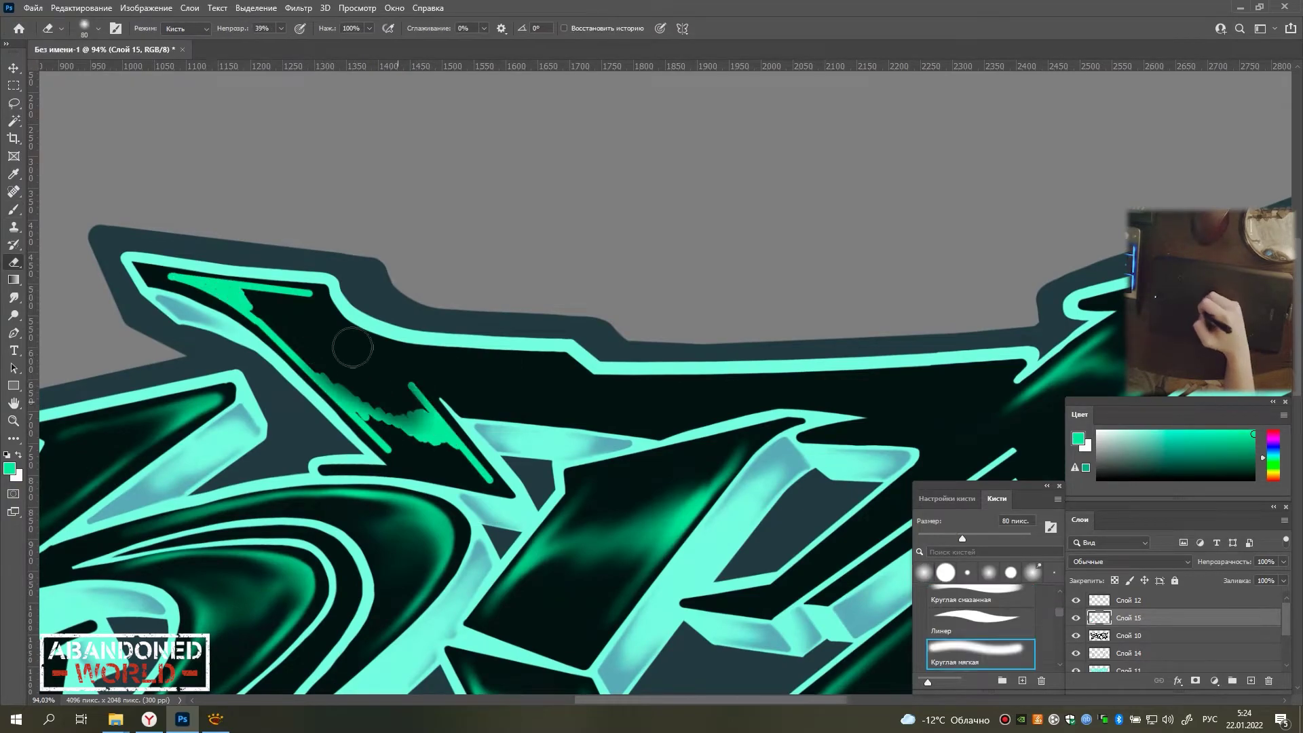
left_click_drag(323, 265, 299, 288)
key("r")
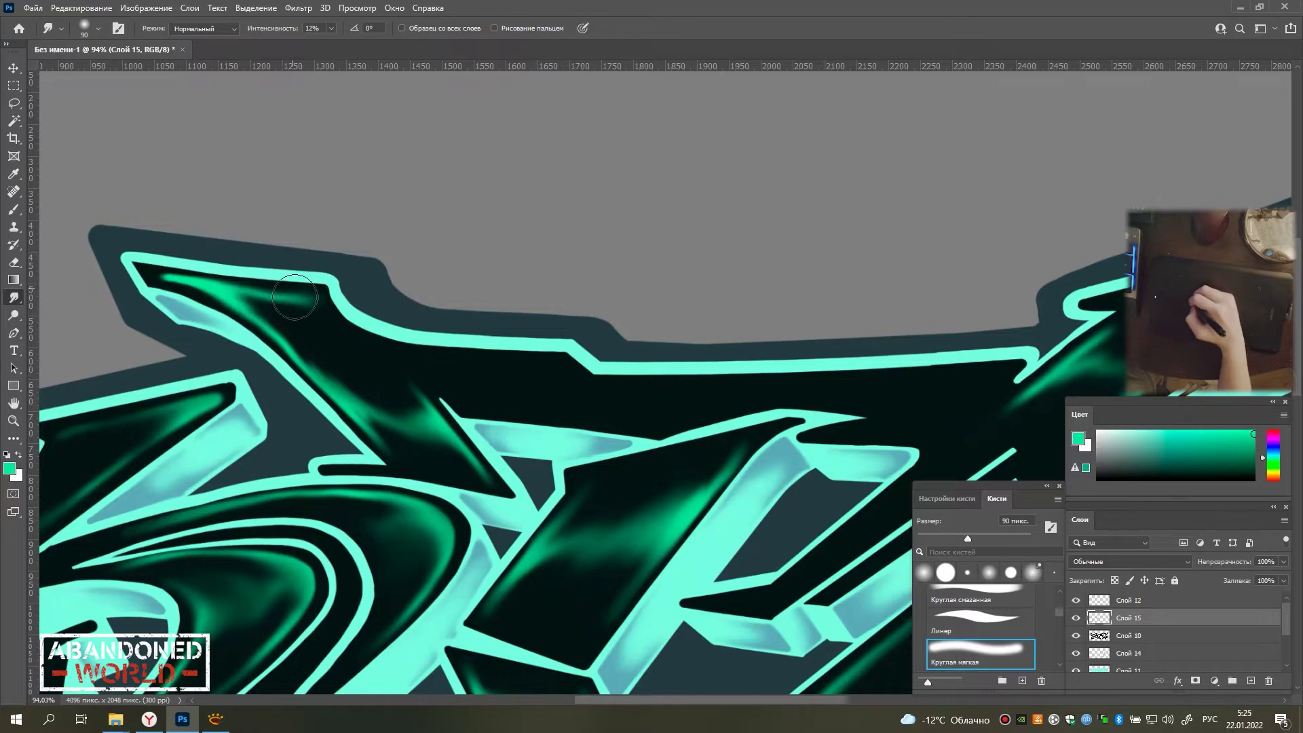
left_click_drag(294, 296, 263, 303)
left_click_drag(429, 459, 382, 378)
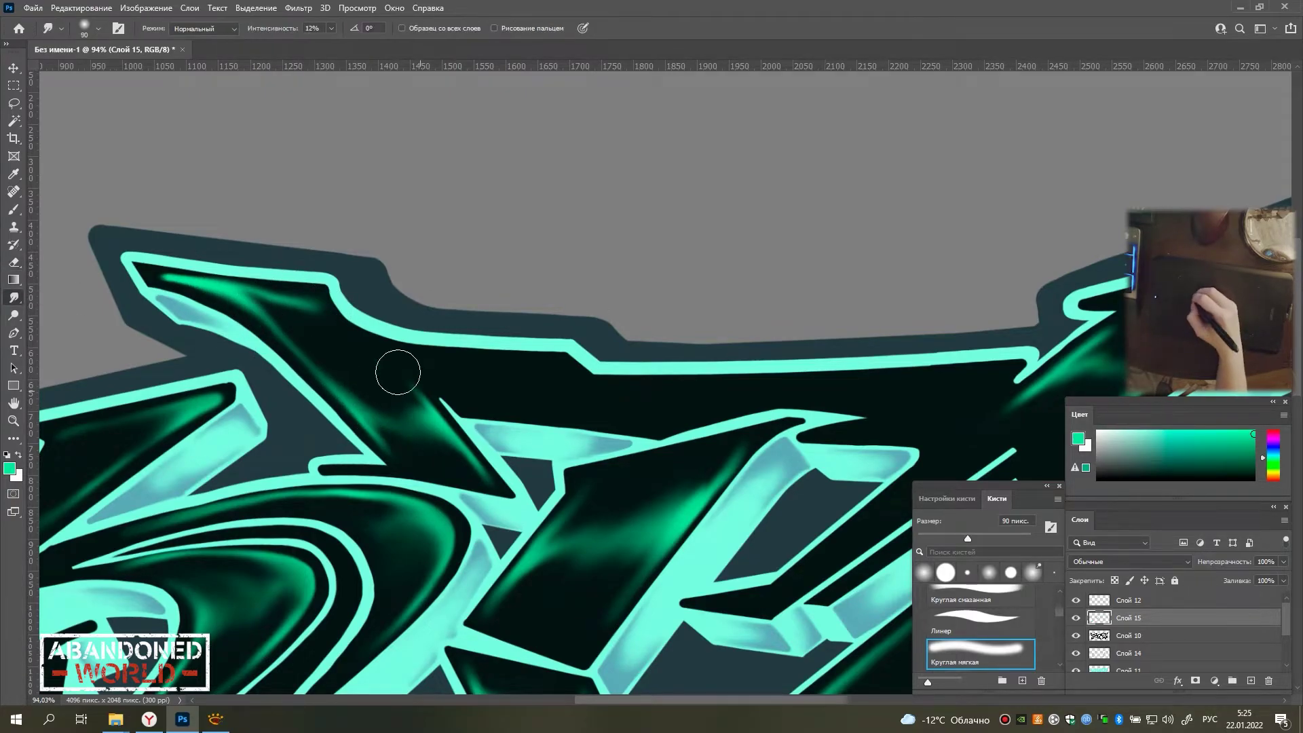
Draw a straight green line under the letters' top edge and soften it into a glow.
key("b")
left_click_drag(650, 364, 457, 282)
left_click(365, 284)
left_click(387, 305, "shift")
left_click(794, 287, "shift")
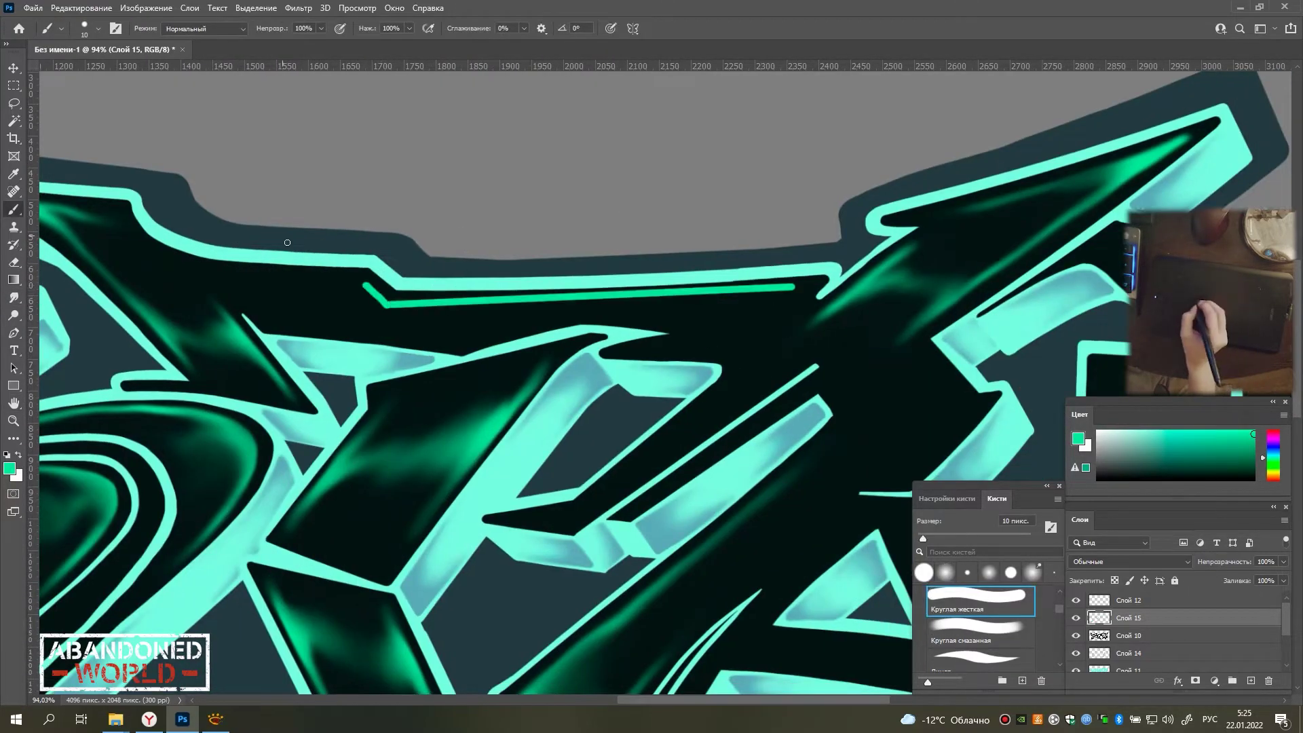
key("r")
left_click_drag(270, 277, 715, 290)
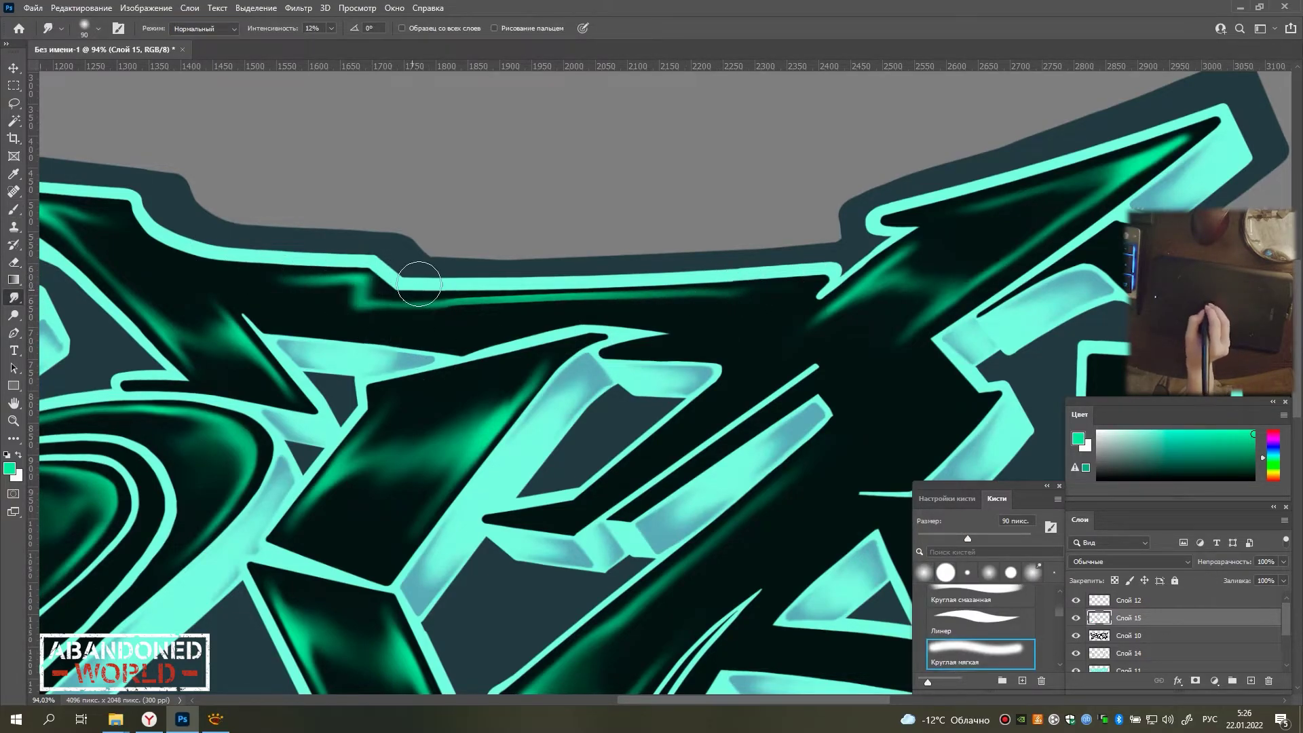
Paint a straight green line down the letter stem and smudge it downward into streaks.
key("b")
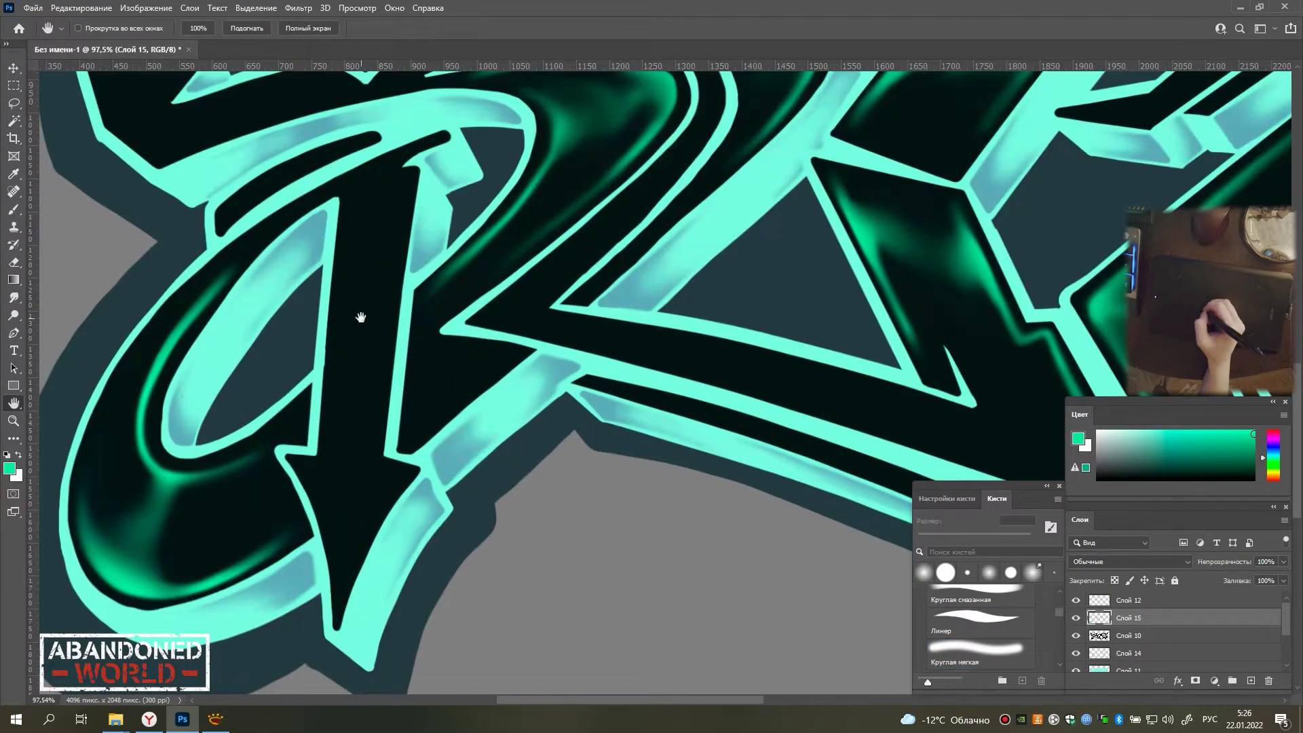
left_click(406, 190)
left_click(374, 444, "shift")
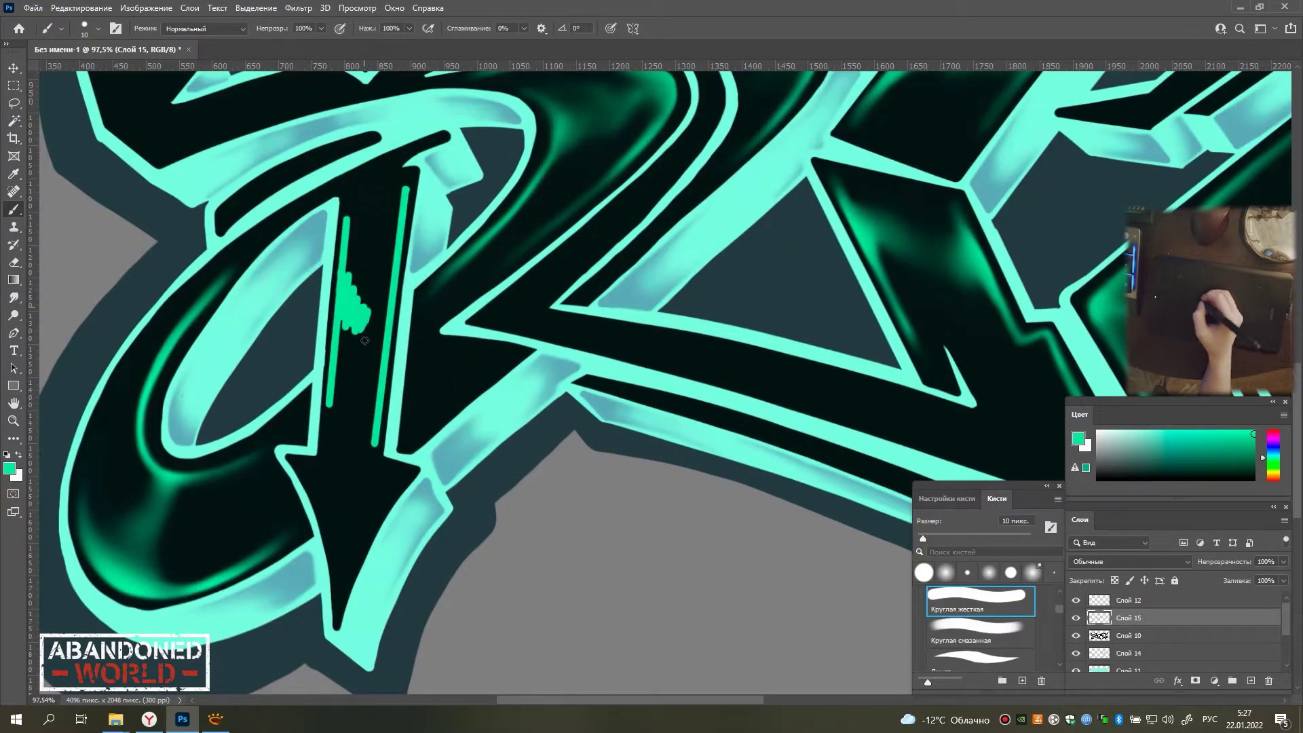
key("r")
left_click_drag(363, 277, 376, 435)
scroll(377, 189, "up", 2)
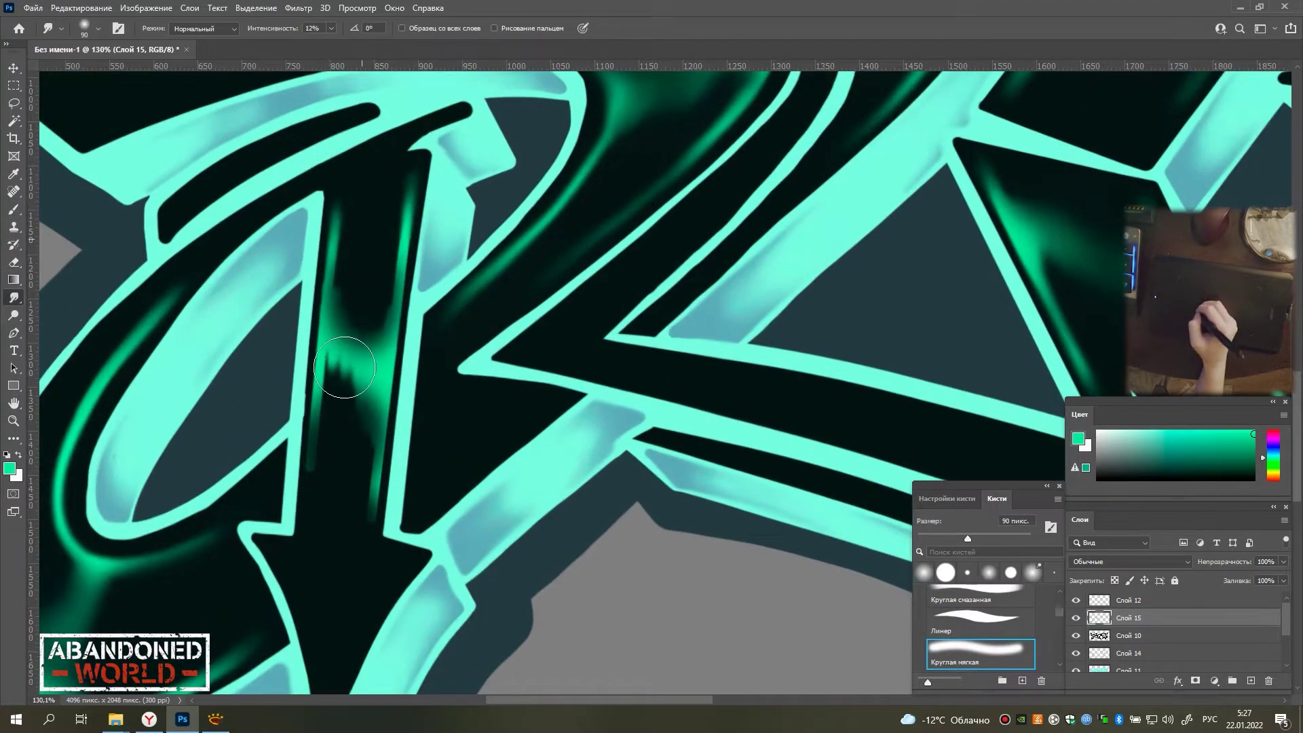
mouse_move(344, 368)
left_mouse_down()
mouse_move(371, 534)
mouse_move(419, 300)
mouse_move(375, 443)
left_mouse_up()
Add green glow along the V stroke and the lower diagonal bar, smudged to fade out.
key("b")
key("r")
left_click_drag(363, 349, 465, 288)
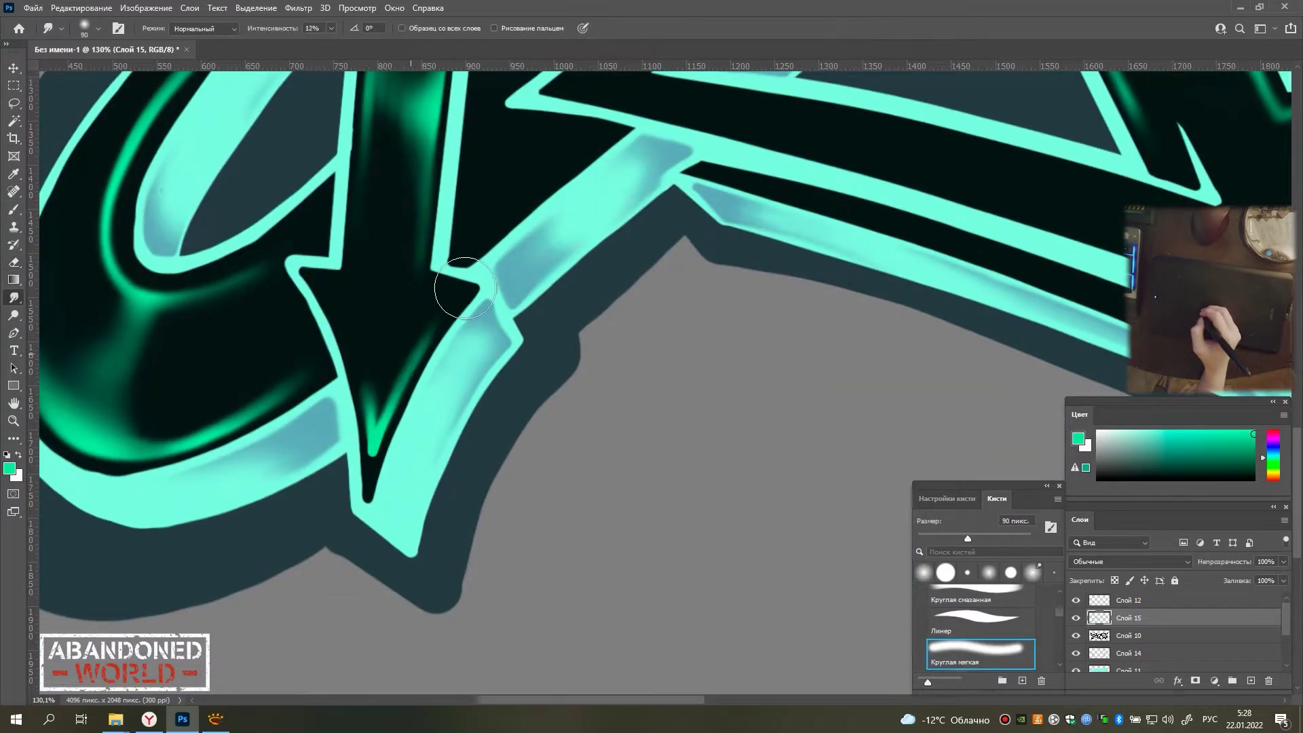
key("b")
scroll(343, 462, "down", 3)
scroll(404, 316, "up", 3)
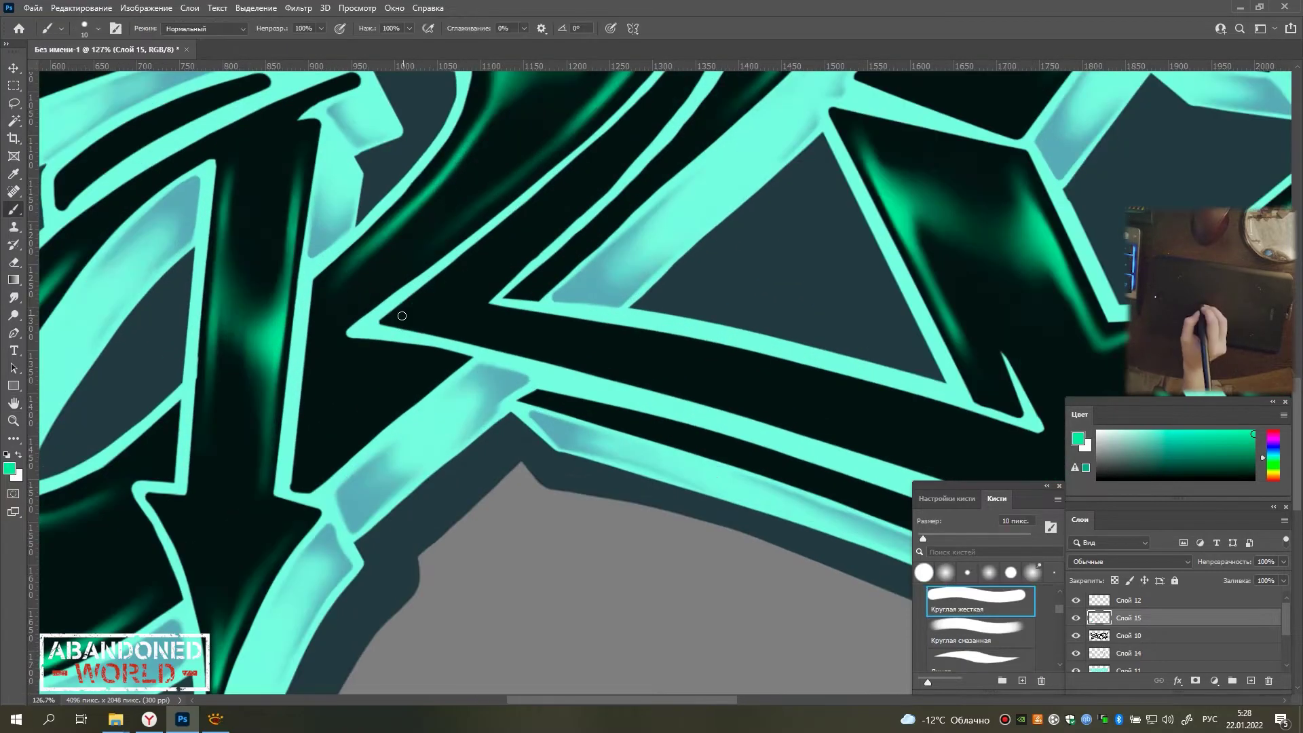
left_click_drag(801, 418, 404, 316)
key("r")
left_click_drag(723, 378, 292, 258)
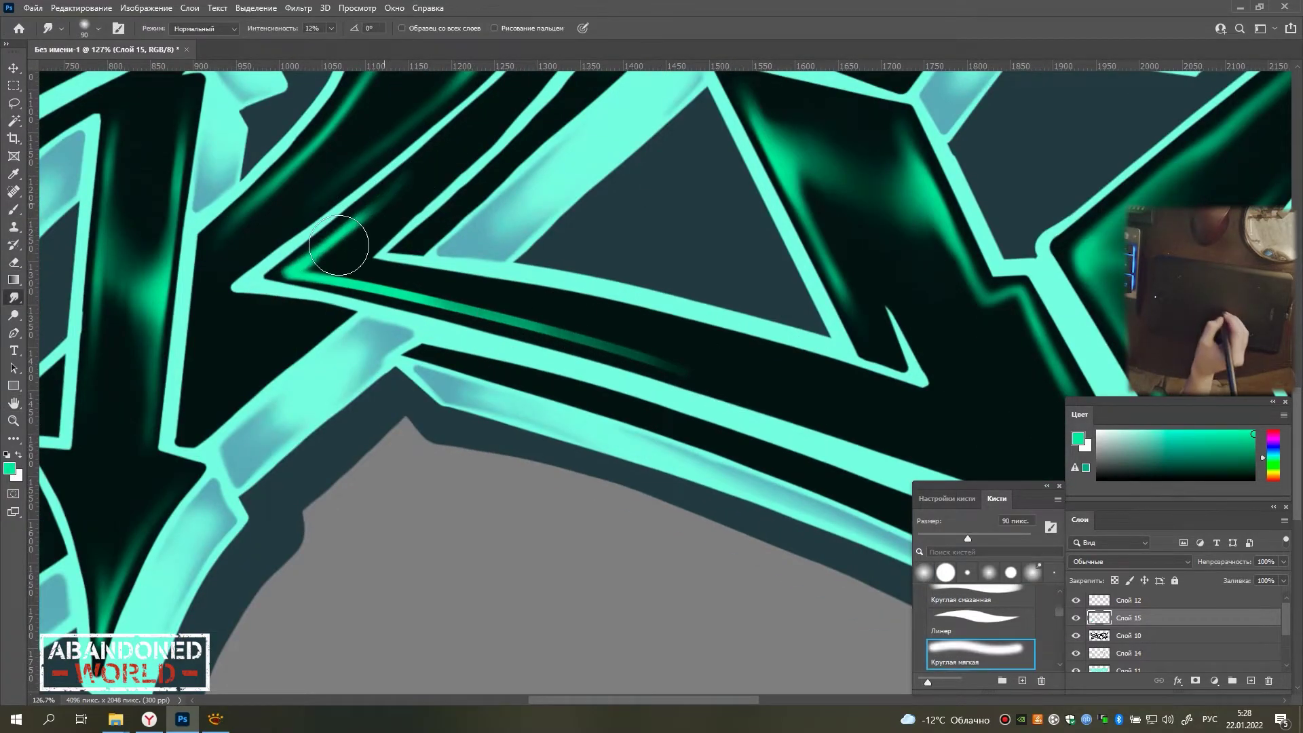
left_click_drag(409, 283, 463, 299)
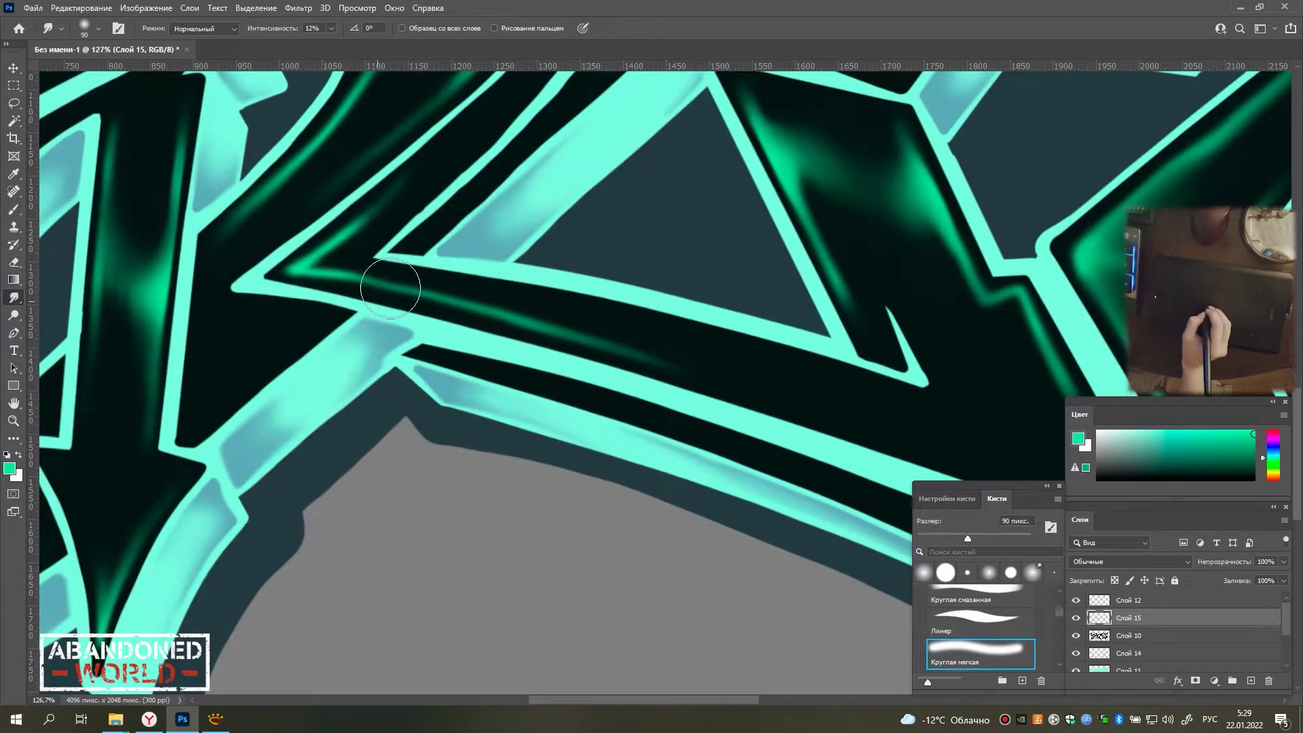
Paint horizontal and diagonal green highlights on the right-hand letters, smudged into a curved glow.
scroll(510, 500, "down", 3)
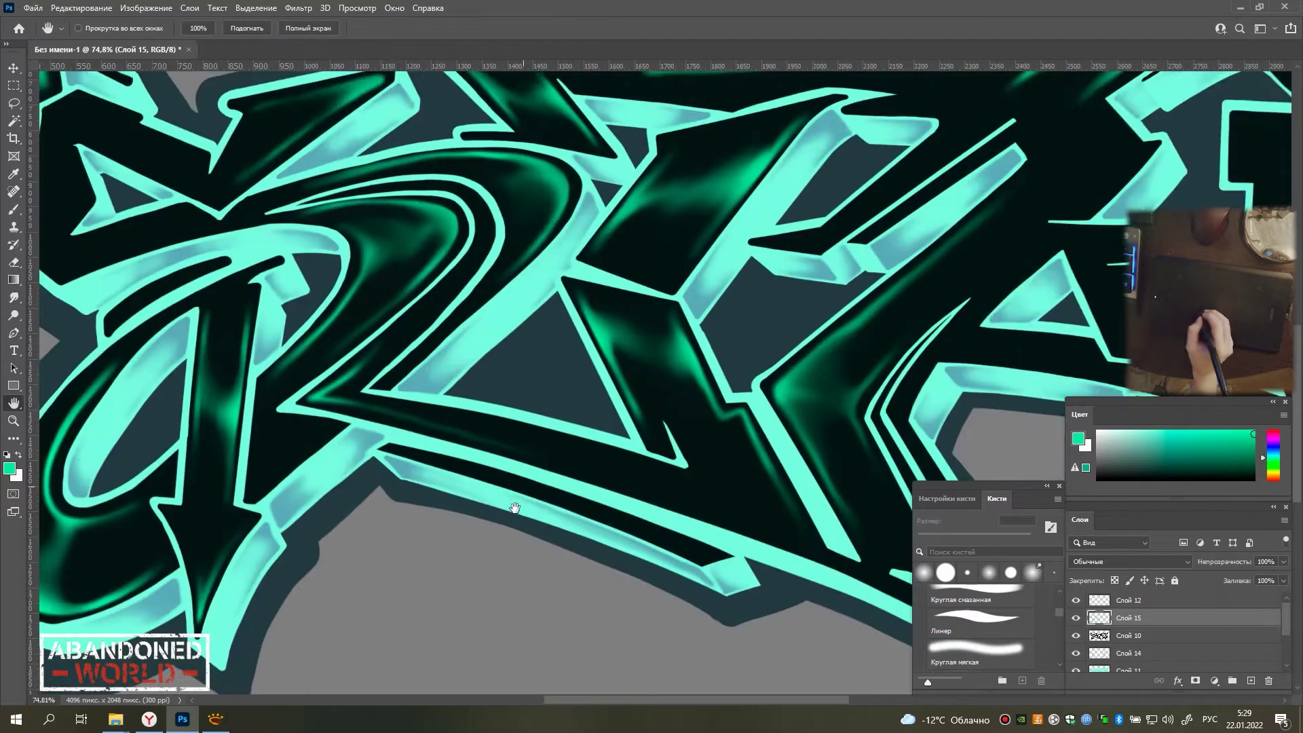
scroll(475, 509, "up", 3)
mouse_move(474, 509)
left_mouse_down()
mouse_move(648, 247)
mouse_move(548, 420)
left_mouse_up()
key("b")
left_click_drag(542, 365, 650, 389)
mouse_move(479, 141)
left_mouse_down()
mouse_move(666, 372)
mouse_move(466, 151)
mouse_move(475, 320)
mouse_move(573, 282)
mouse_move(560, 377)
mouse_move(559, 302)
mouse_move(579, 299)
mouse_move(519, 190)
left_mouse_up()
key("r")
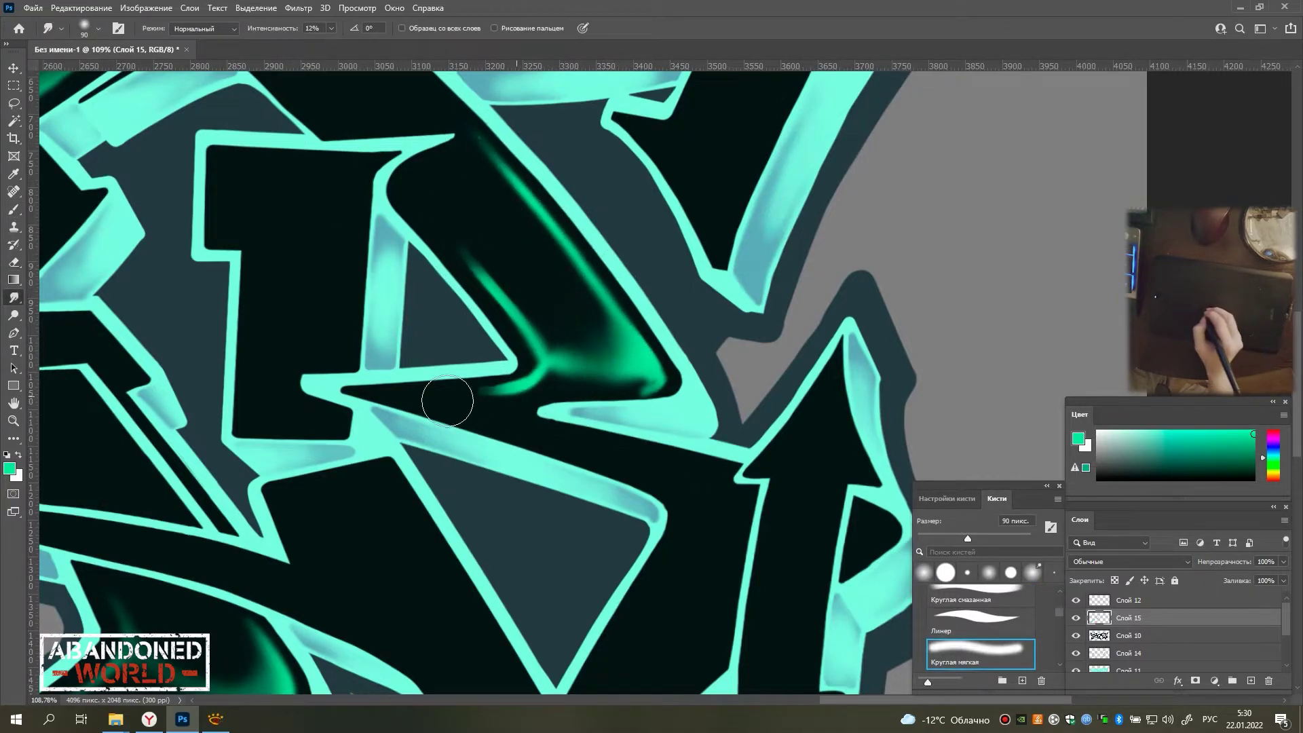
mouse_move(506, 372)
left_mouse_down()
mouse_move(480, 276)
mouse_move(609, 394)
mouse_move(475, 256)
mouse_move(407, 108)
left_mouse_up()
Paint a curved green highlight inside the letter and smudge it into a soft glow.
key("b")
scroll(509, 256, "down", 2)
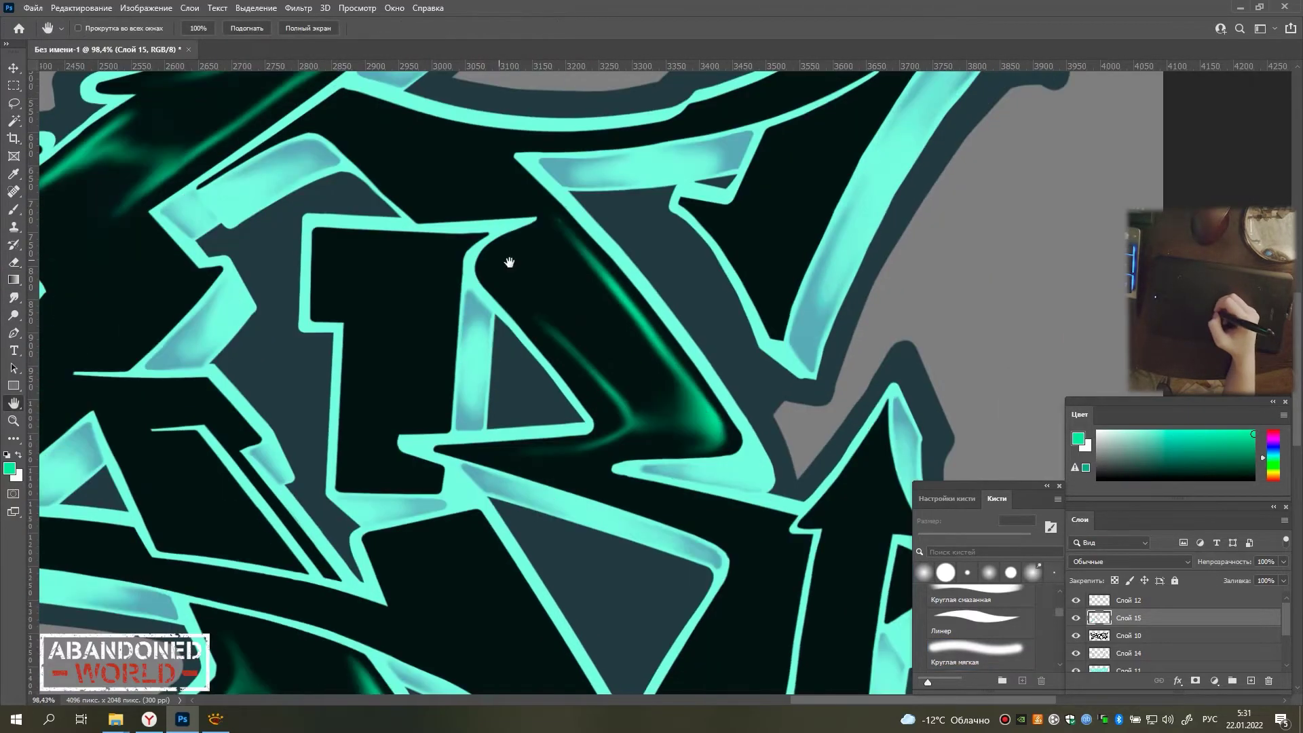
left_click_drag(549, 321, 604, 445)
key("r")
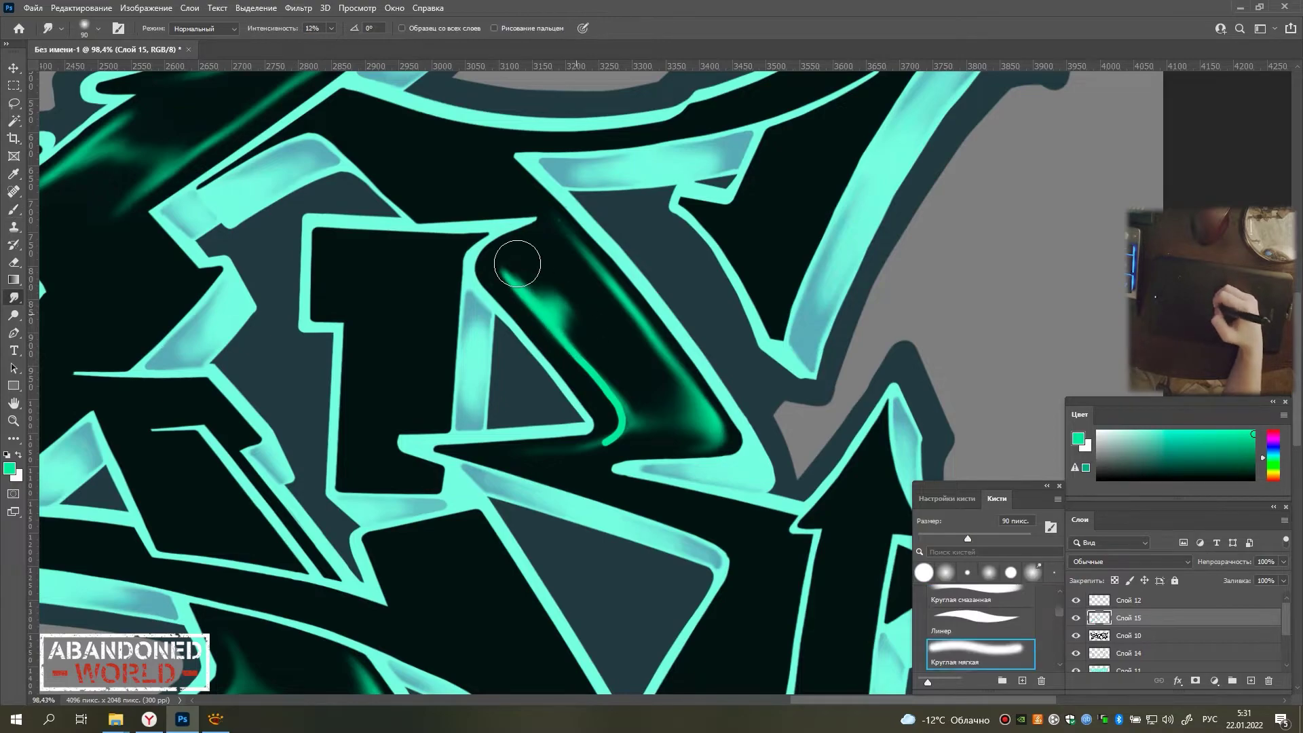
mouse_move(518, 256)
left_mouse_down()
mouse_move(615, 320)
mouse_move(582, 437)
mouse_move(609, 394)
mouse_move(533, 302)
mouse_move(524, 265)
left_mouse_up()
left_click_drag(627, 350, 591, 364)
Paint thin green lines and a zigzag inside the V, then smudge them into a glow.
key("b")
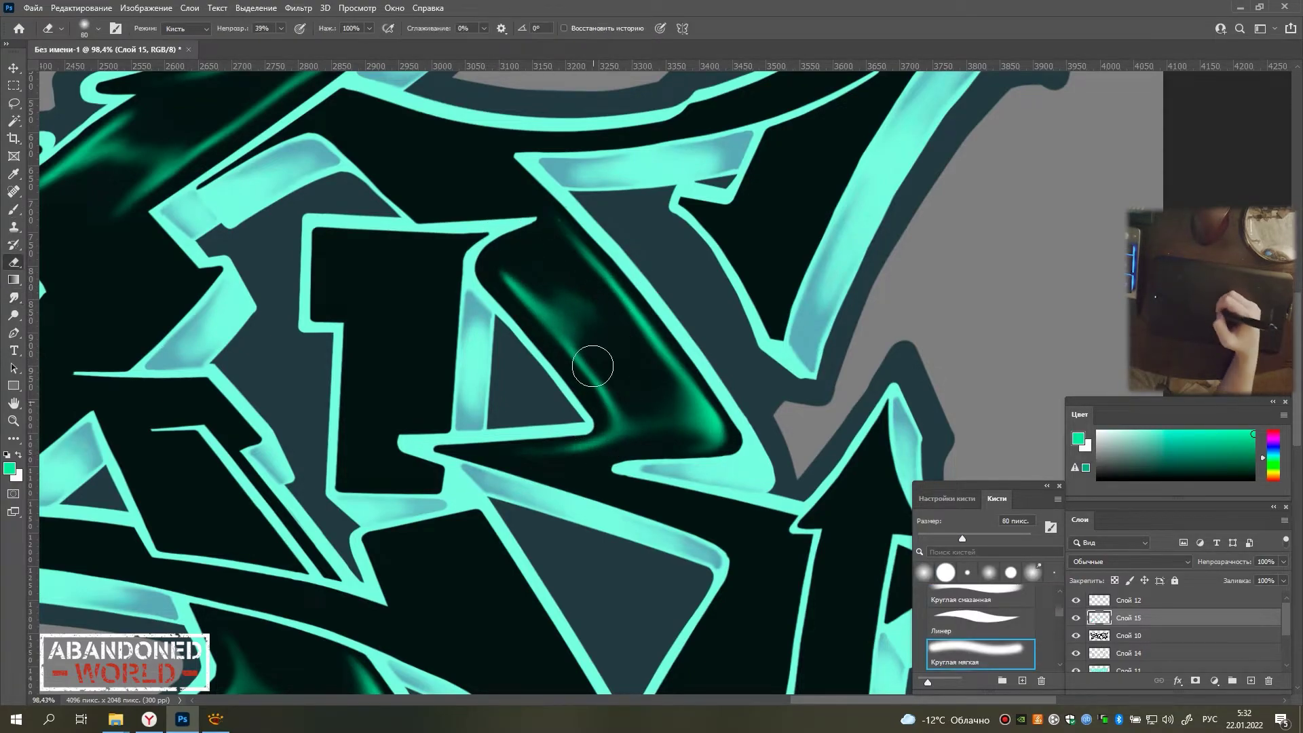
scroll(591, 364, "up", 2)
scroll(590, 364, "right", 5)
left_click_drag(526, 318, 692, 153)
left_click_drag(551, 275, 657, 201)
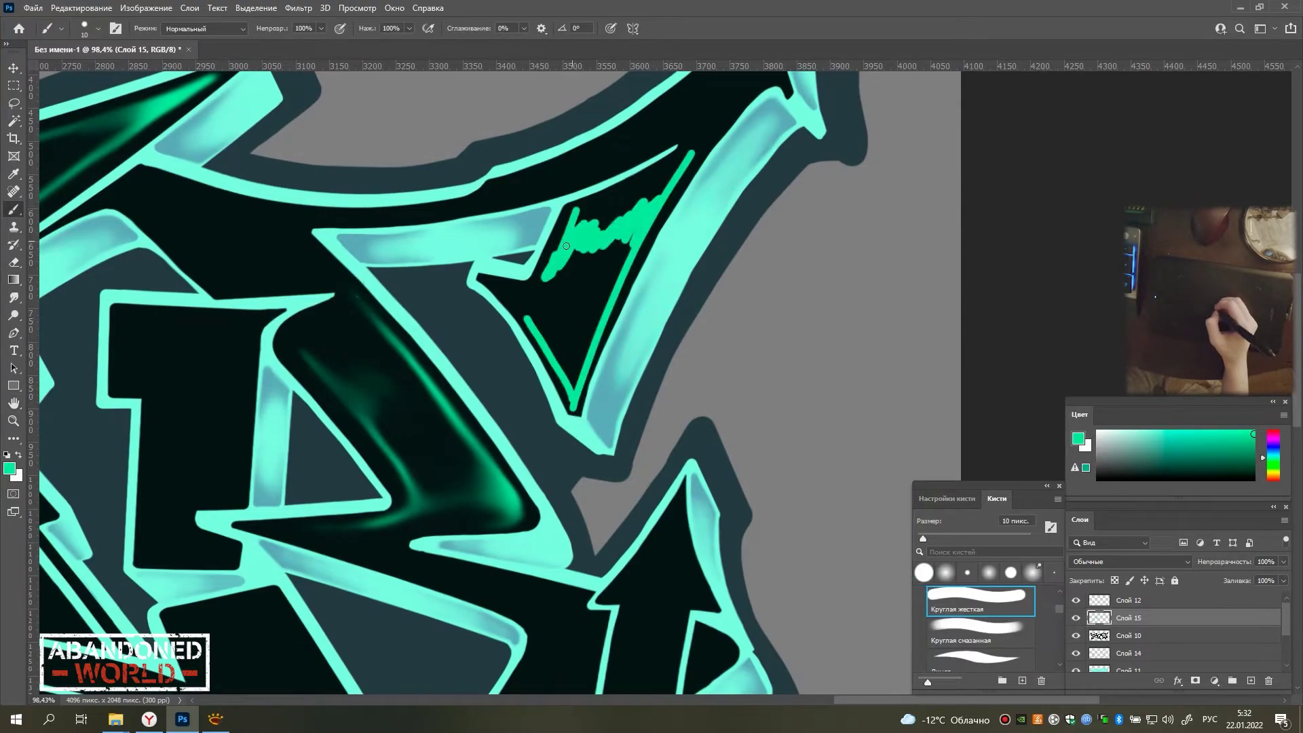
left_click_drag(590, 347, 575, 389)
scroll(575, 389, "up", 2)
scroll(574, 388, "right", 3)
key("r")
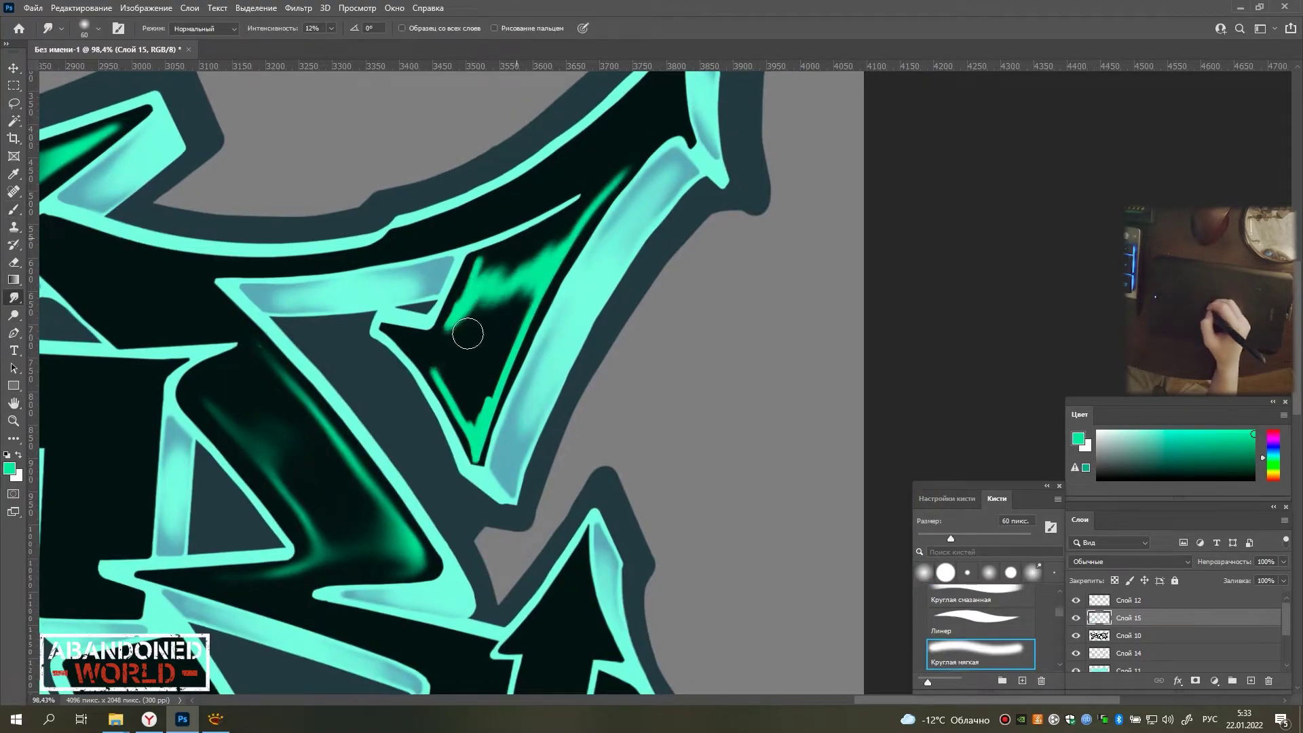
left_click_drag(458, 314, 543, 255)
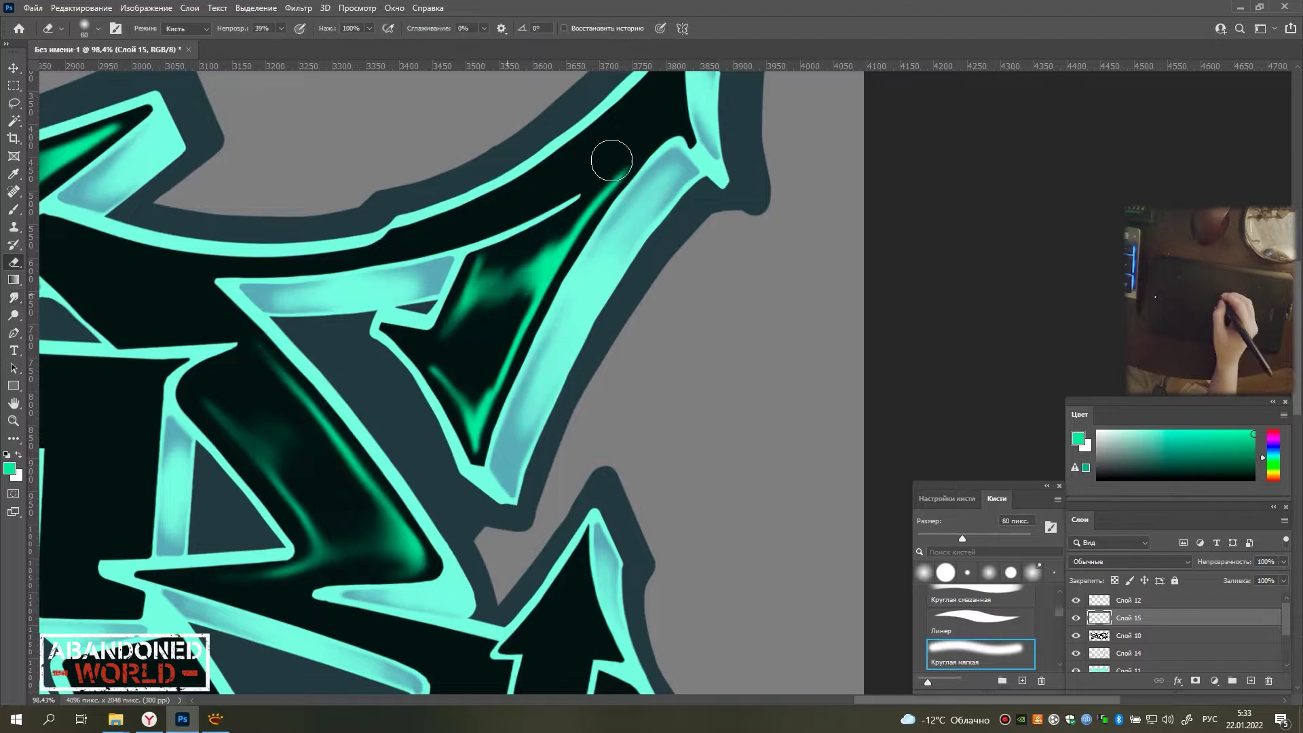
left_click_drag(611, 159, 503, 299)
left_click_drag(469, 357, 518, 393)
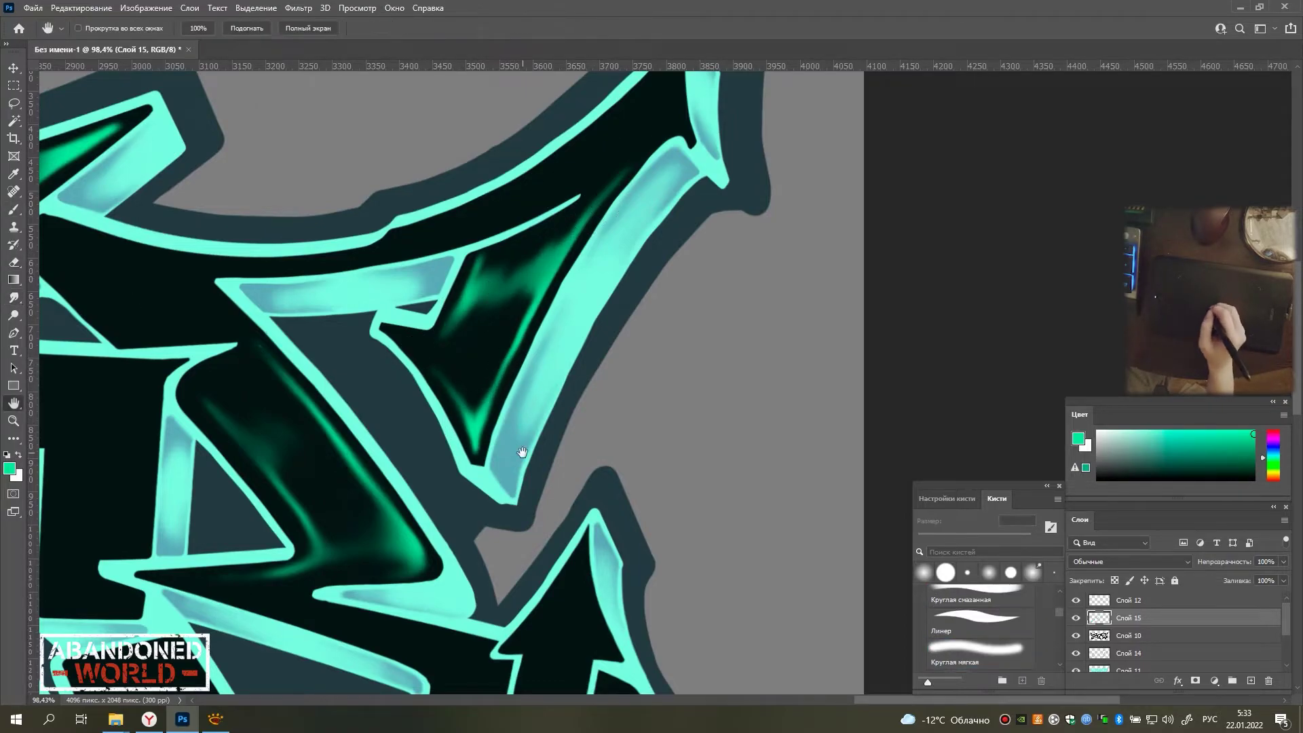
Paint green lines in the arrow shaft, fade them with the soft Eraser, and smudge.
scroll(686, 306, "down", 5)
scroll(653, 285, "up", 2)
scroll(611, 340, "up", 2)
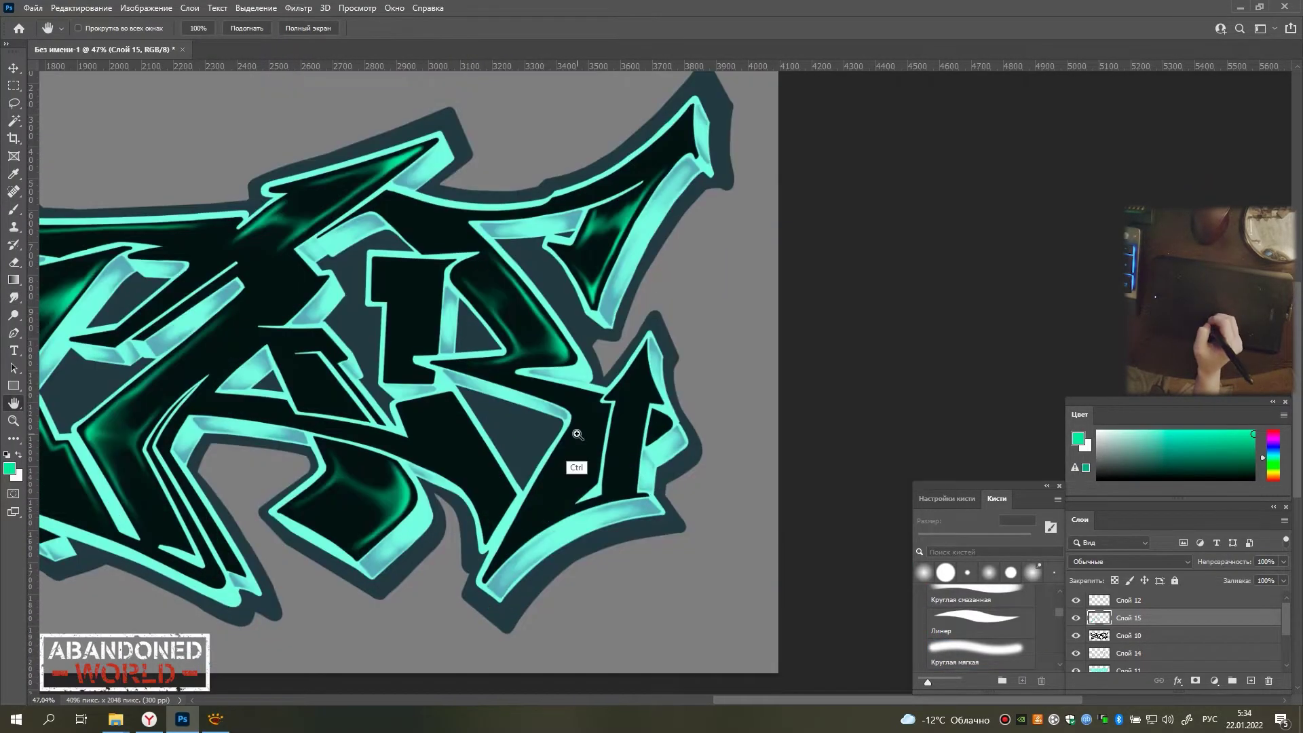
scroll(404, 296, "up", 2)
left_click_drag(611, 475, 533, 207)
key("b")
left_click_drag(530, 302, 478, 598)
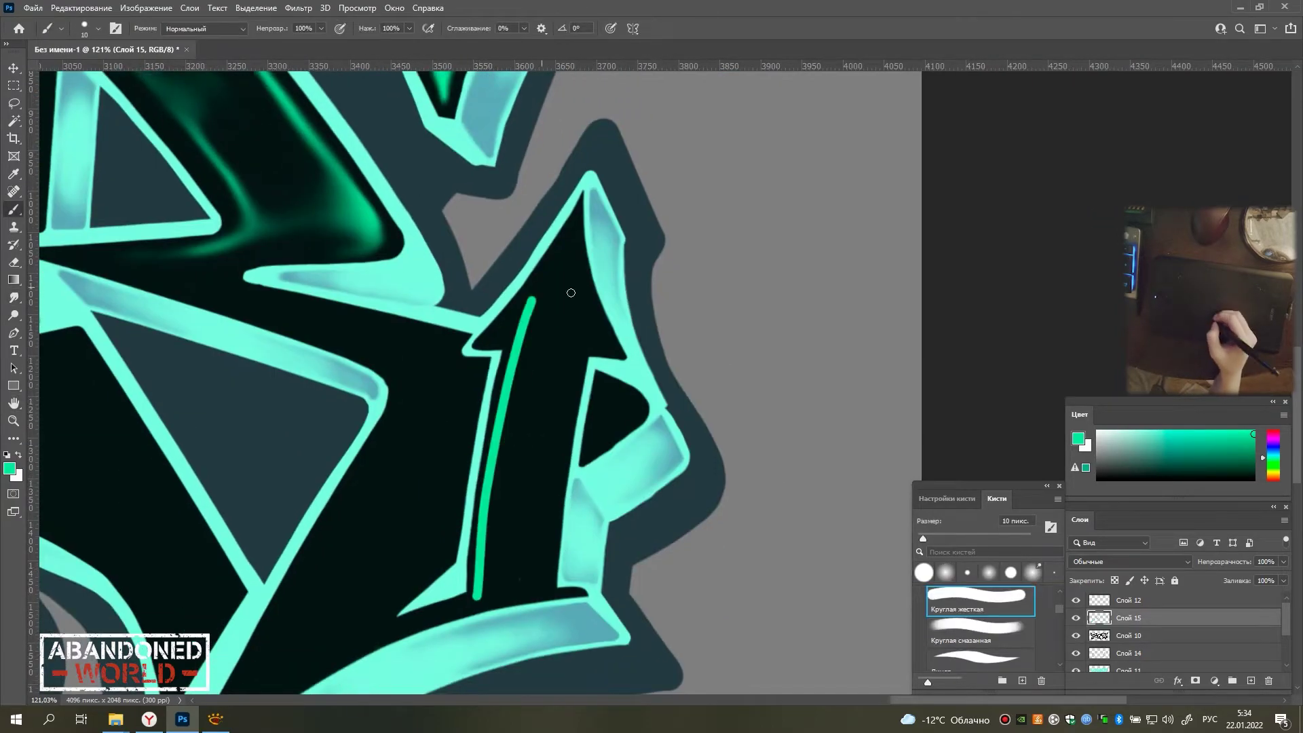
mouse_move(583, 349)
left_mouse_down()
mouse_move(554, 530)
mouse_move(571, 380)
left_mouse_up()
key("e")
mouse_move(513, 298)
left_mouse_down()
mouse_move(524, 495)
mouse_move(489, 584)
left_mouse_up()
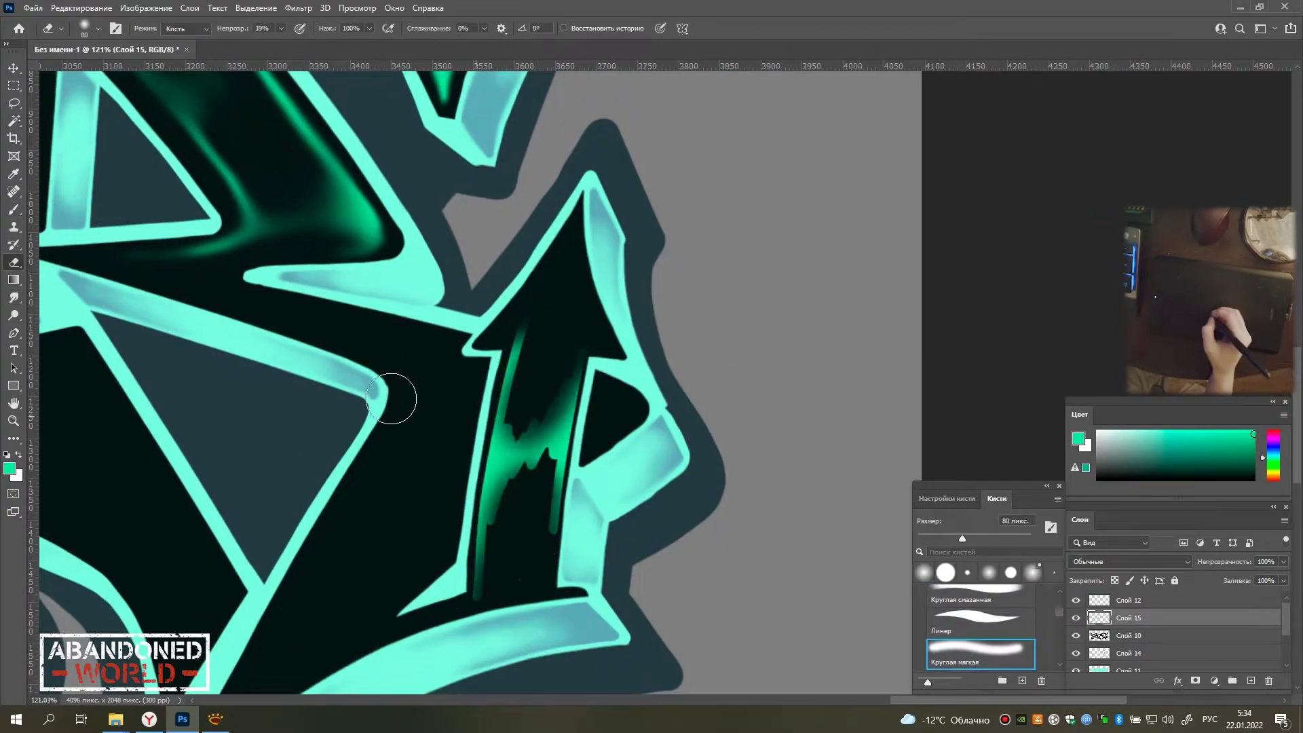
key("r")
left_click_drag(537, 407, 505, 537)
left_click_drag(535, 589, 544, 407)
Add a green stroke near the arrow tip and blend it into a soft glow.
key("b")
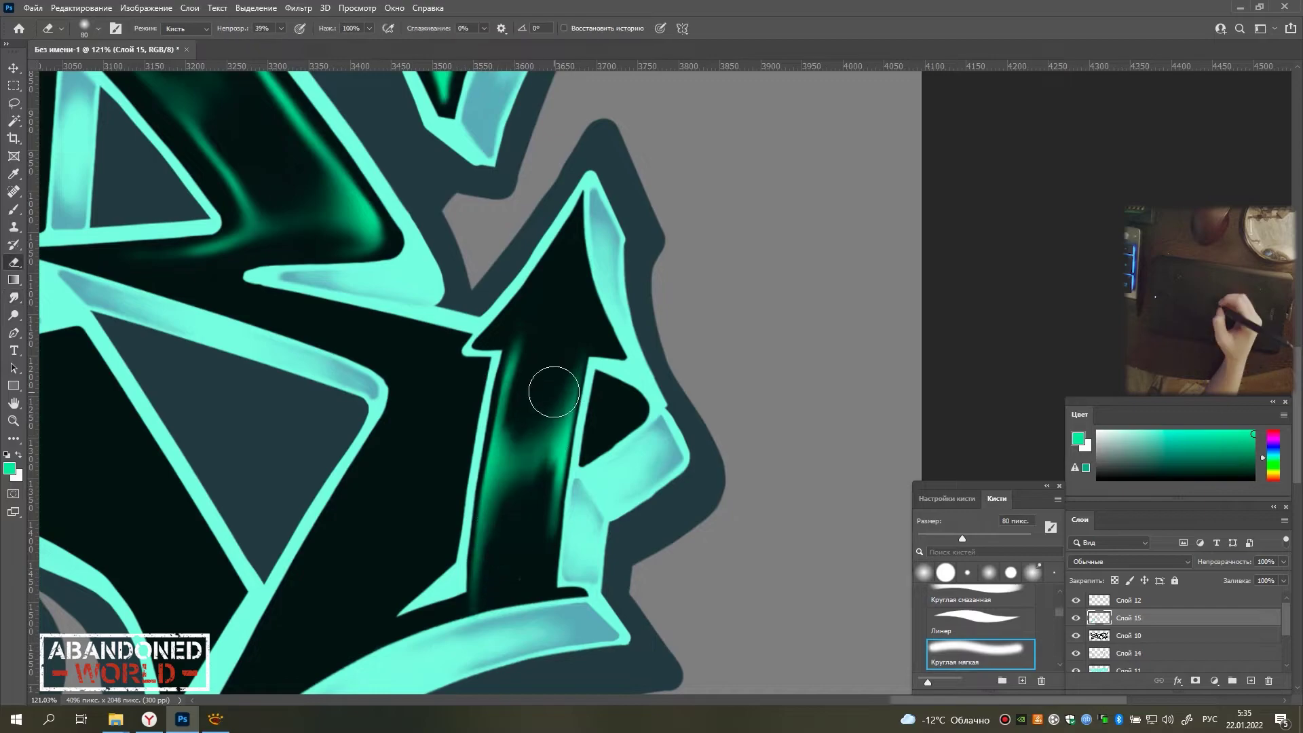
mouse_move(573, 224)
left_mouse_down()
mouse_move(584, 285)
mouse_move(577, 221)
mouse_move(416, 523)
left_mouse_up()
key("r")
scroll(587, 234, "down", 3)
key("b")
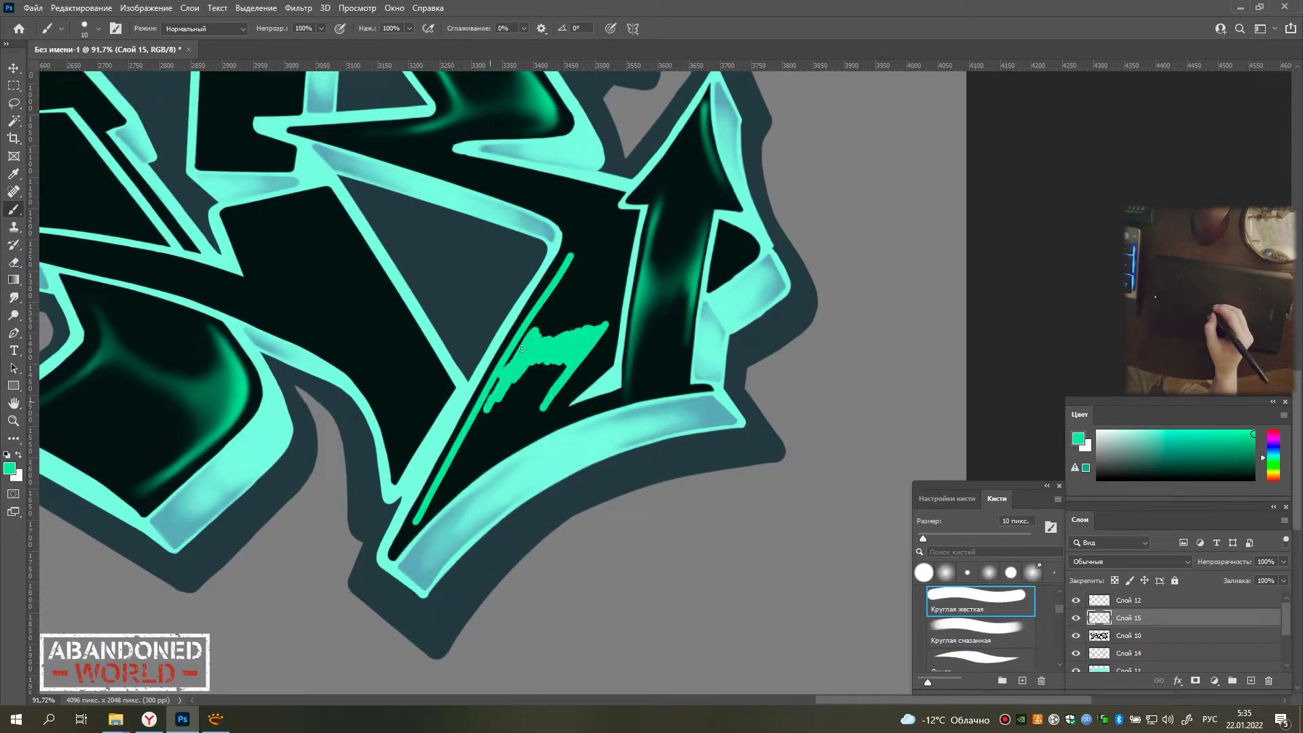
left_click_drag(522, 349, 489, 408)
key("r")
left_click_drag(601, 261, 524, 421)
mouse_move(475, 461)
left_mouse_down()
mouse_move(575, 371)
mouse_move(584, 326)
left_mouse_up()
key("b")
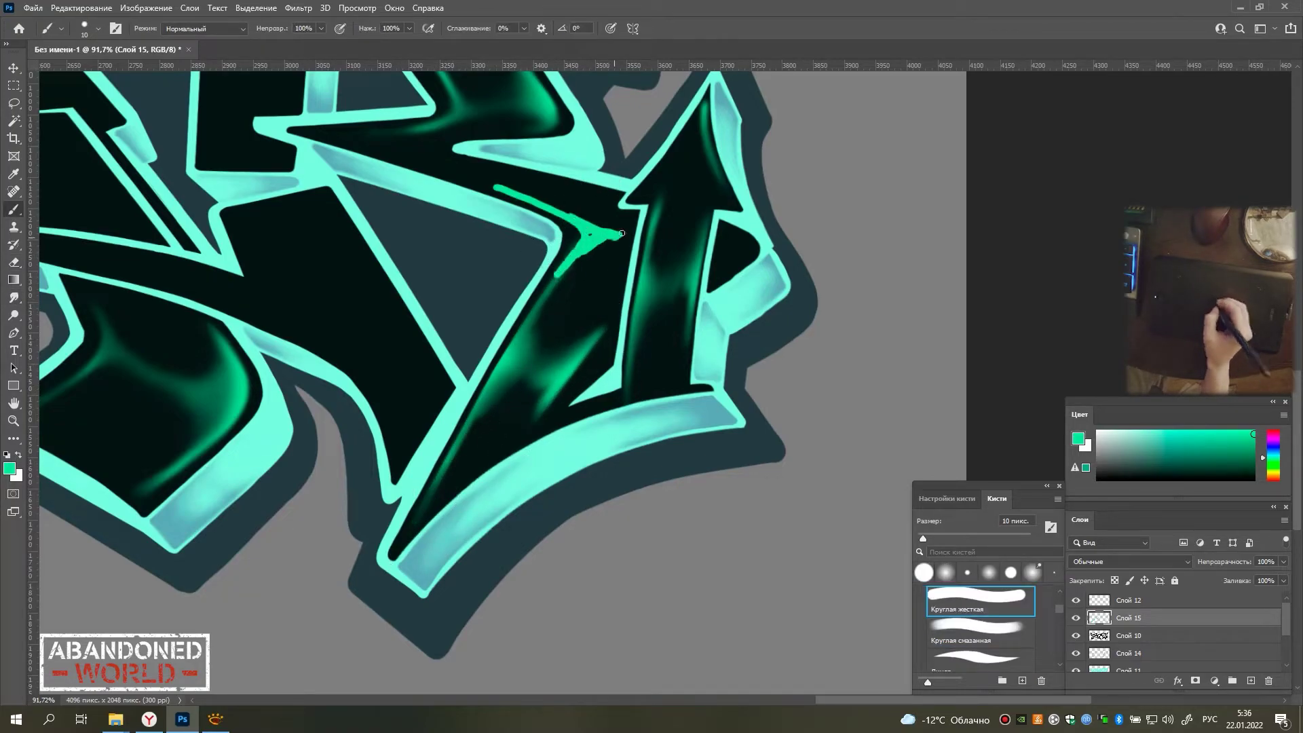
key("r")
left_click_drag(622, 233, 562, 294)
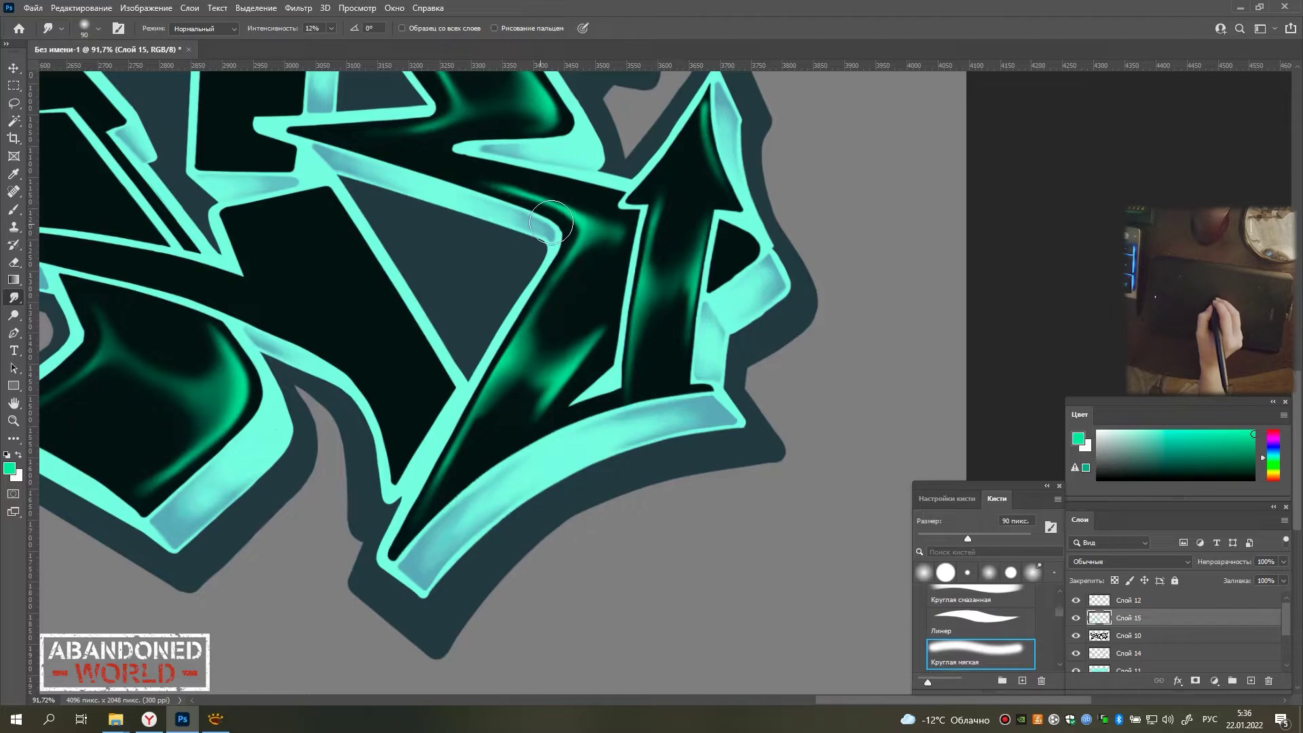
Paint green lines and a zigzag inside the central block letter with the 10 px Brush.
scroll(594, 262, "down", 5)
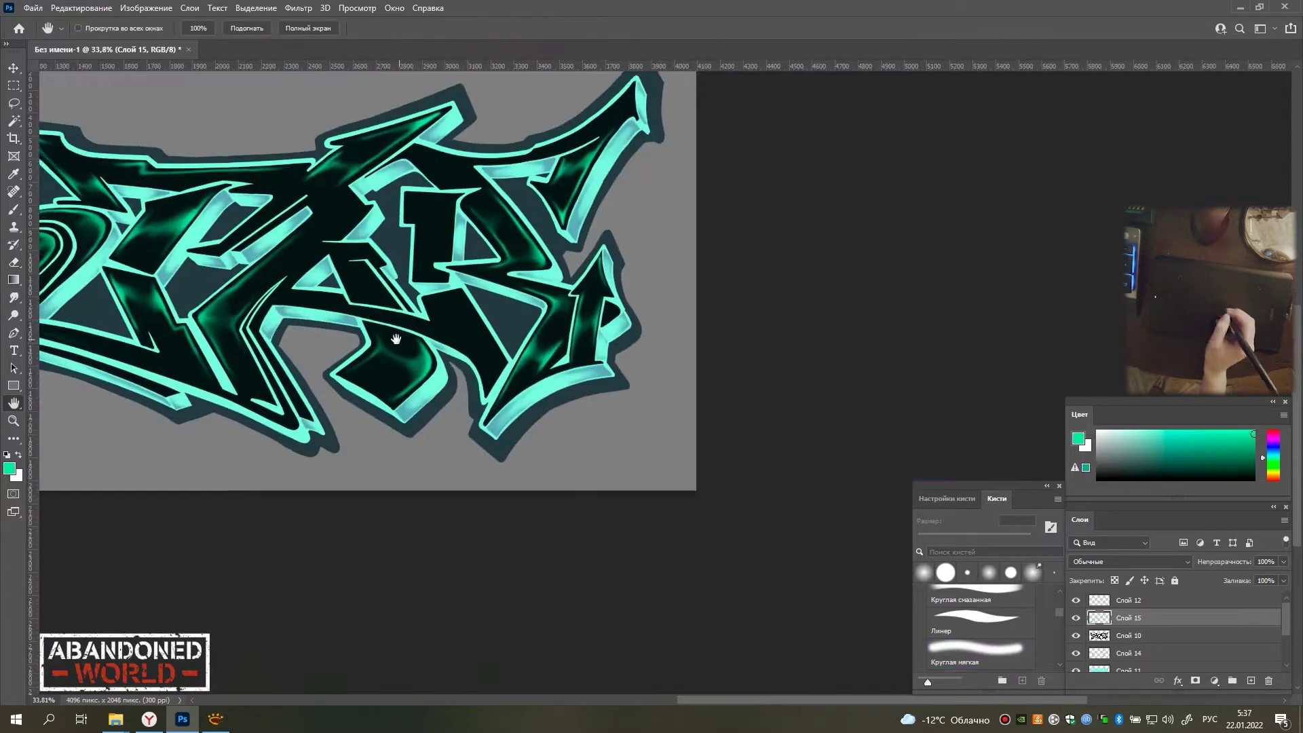
scroll(500, 363, "up", 3)
scroll(501, 363, "down", 3)
scroll(501, 363, "up", 5)
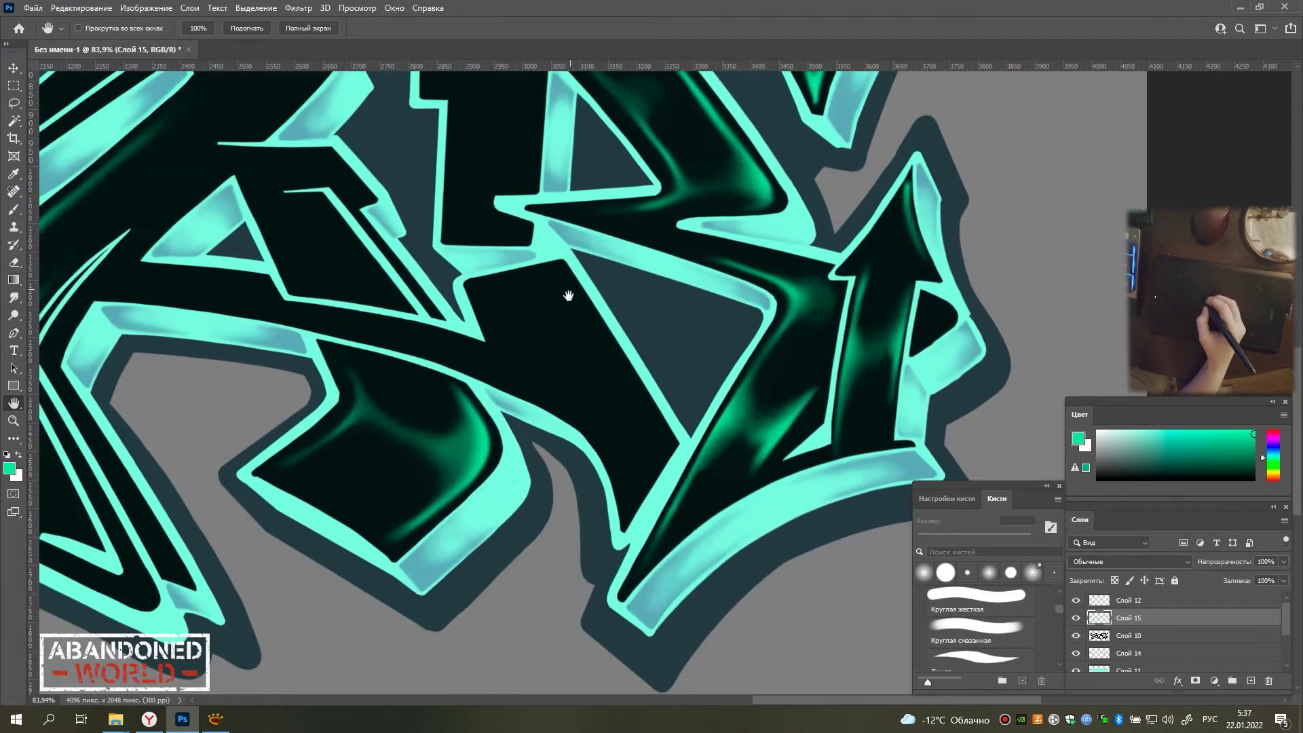
key("b")
left_click_drag(399, 238, 432, 325)
left_click_drag(519, 217, 672, 458)
mouse_move(590, 333)
left_mouse_down()
mouse_move(430, 293)
mouse_move(597, 329)
left_mouse_up()
Fade the green line ends with the 39% Eraser and smudge the zigzag into a glow.
key("e")
left_click_drag(523, 221, 536, 244)
left_click_drag(655, 438, 670, 456)
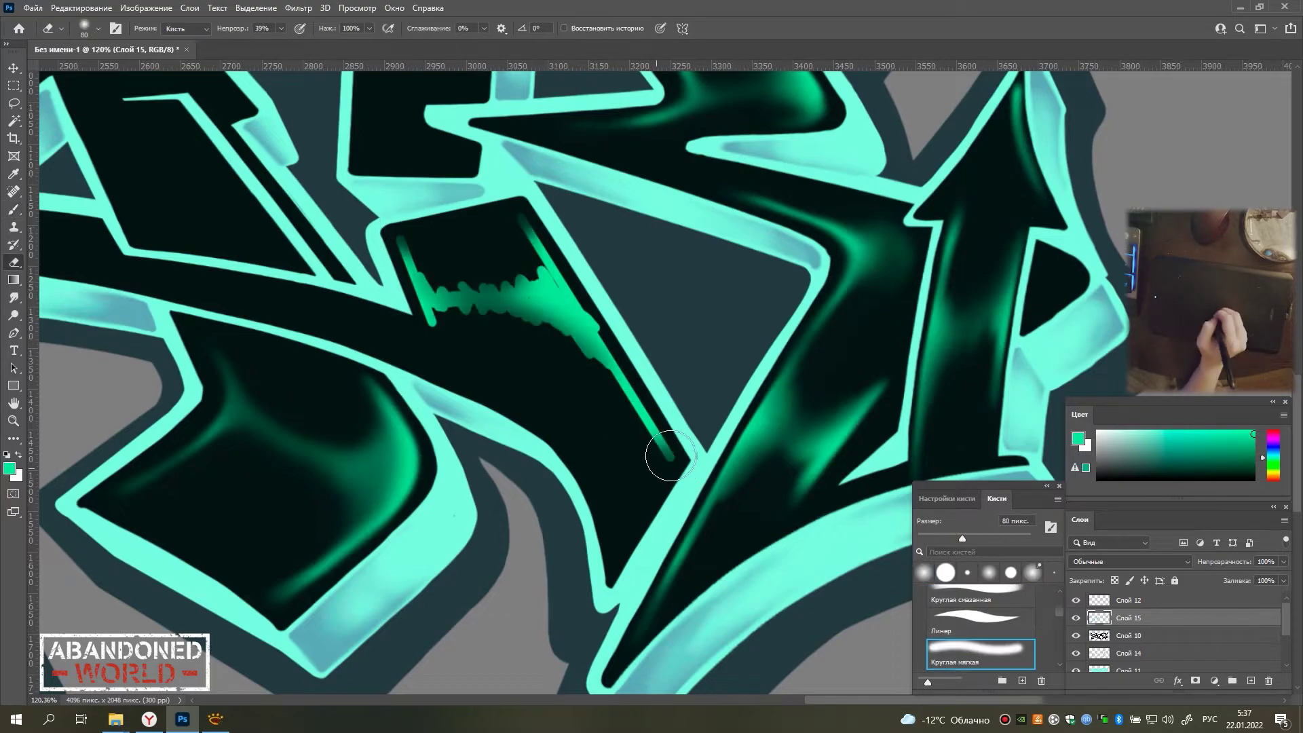
left_click(13, 298)
left_click_drag(435, 298, 598, 306)
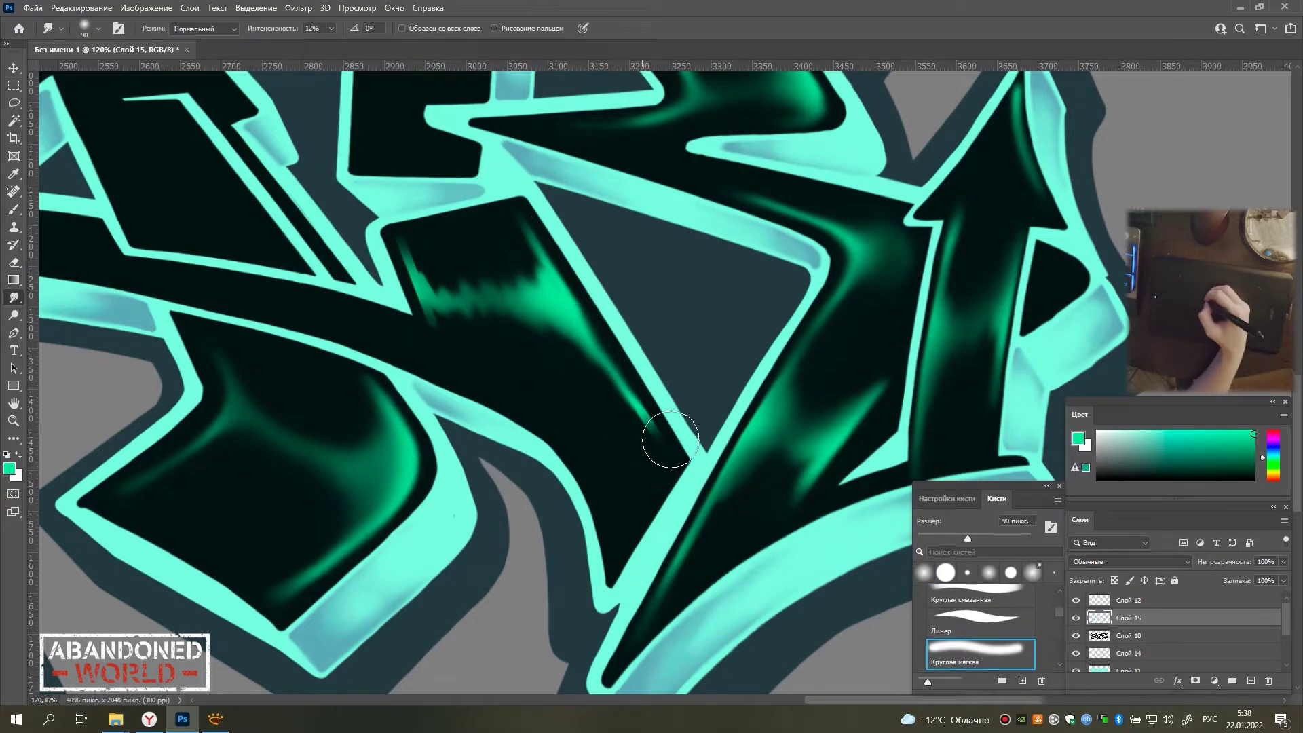
left_click_drag(414, 265, 482, 308)
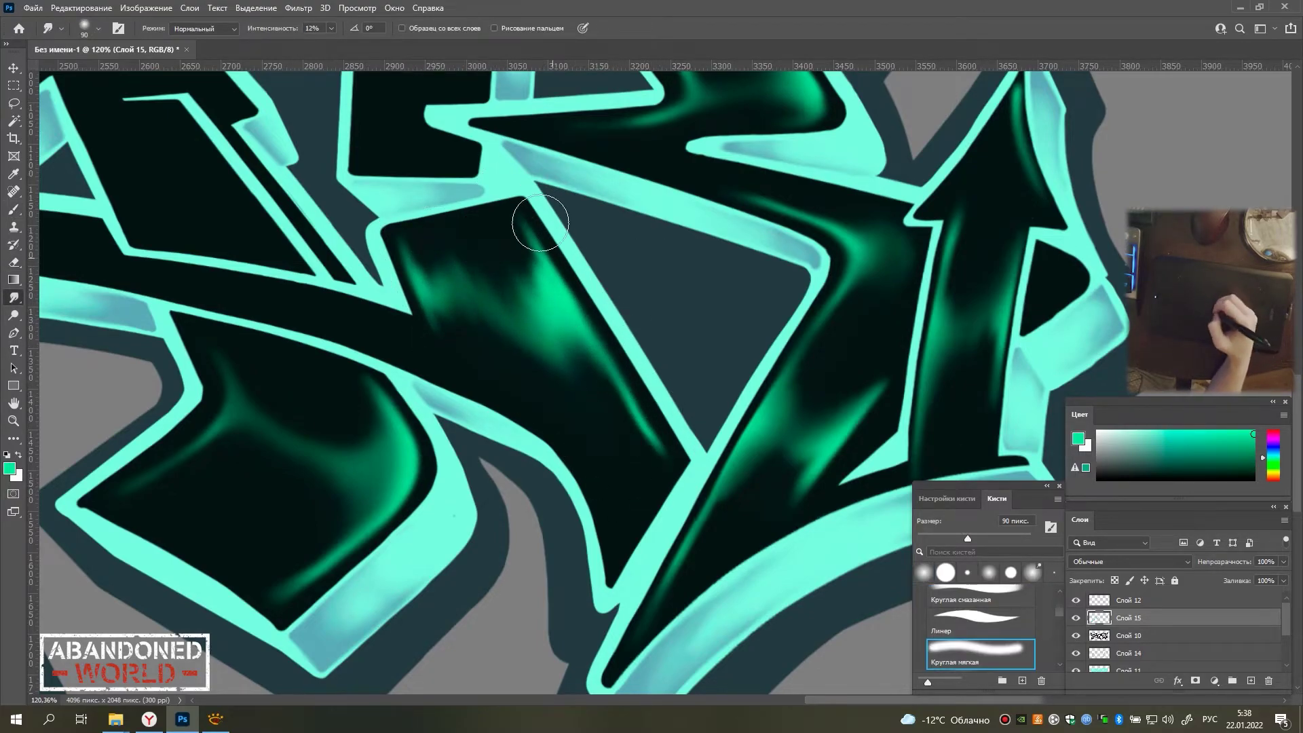
Add another thin green line inside the letter, deselect, and smudge it into a soft streak.
scroll(609, 378, "down", 4)
scroll(609, 377, "up", 3)
left_click_drag(401, 370, 584, 219)
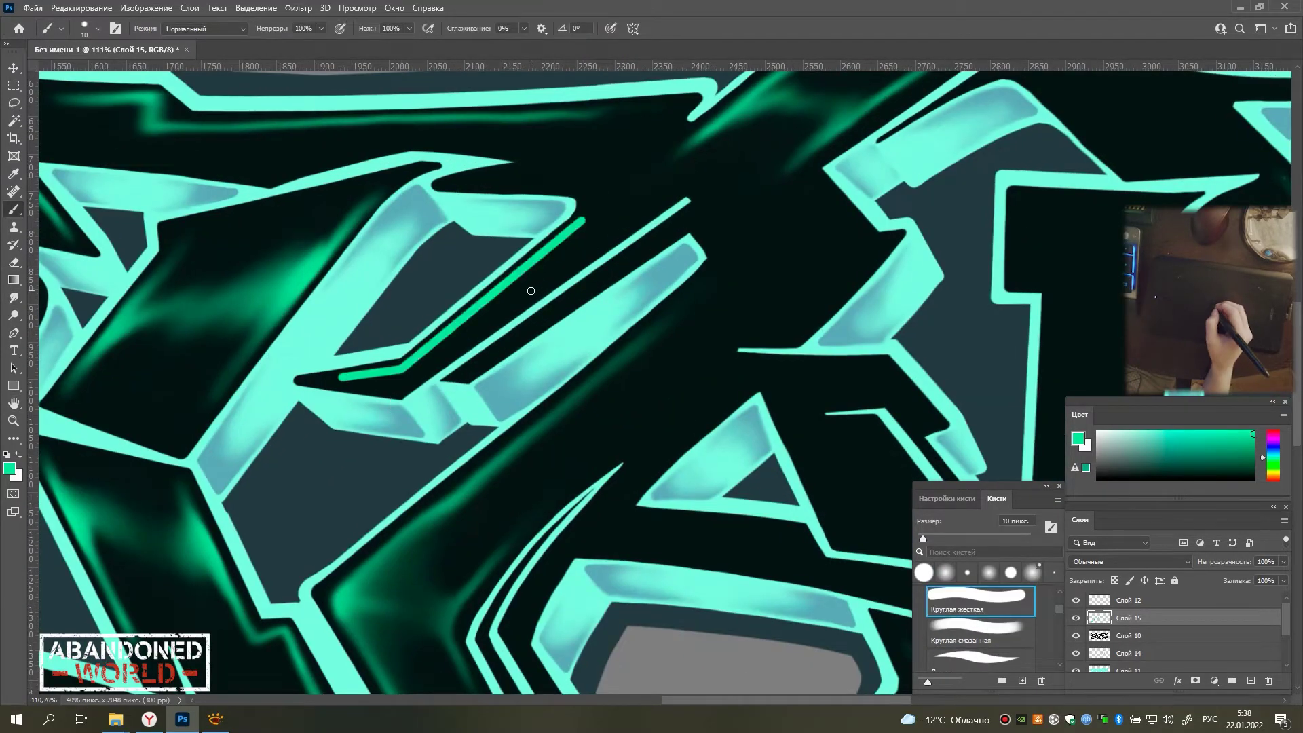
scroll(601, 282, "up", 2)
key("w")
key("ctrl+d")
left_click_drag(530, 319, 422, 395)
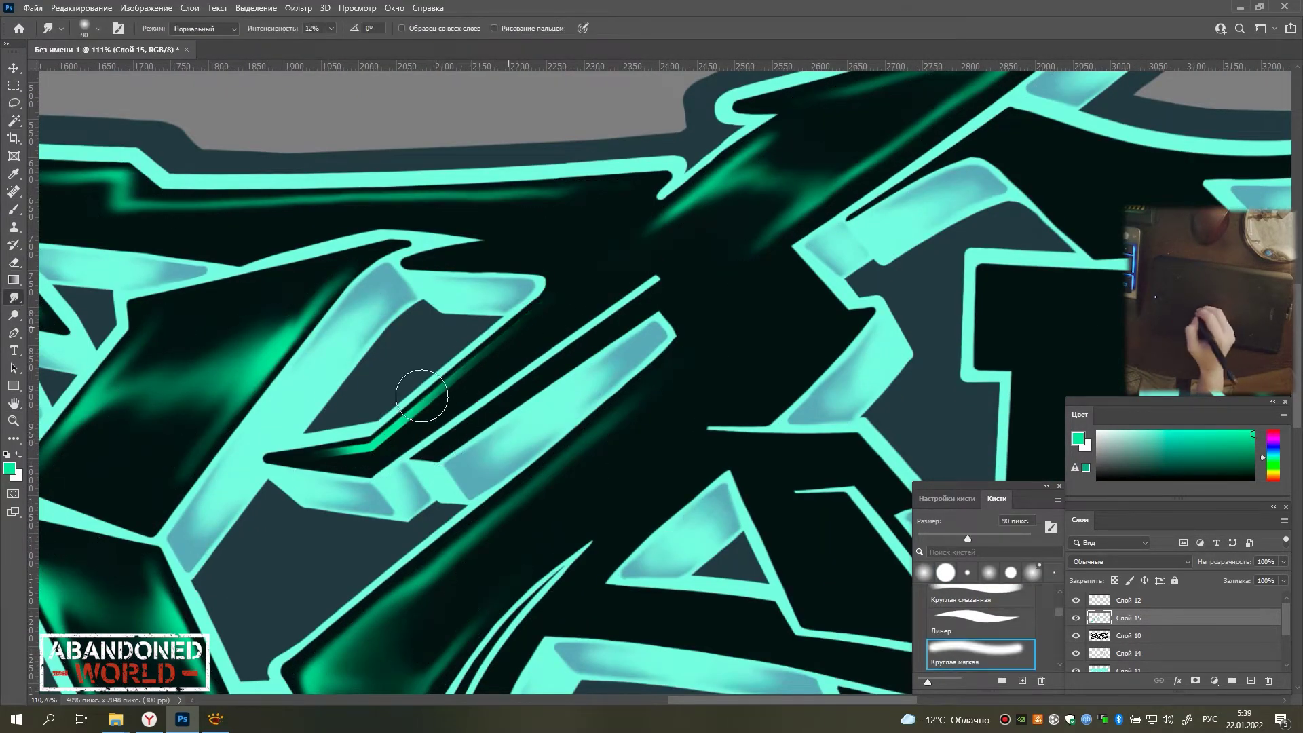
Paint two vertical green lines inside the tall narrow letter and smudge them into a glow.
left_click_drag(1062, 291, 533, 209)
key("b")
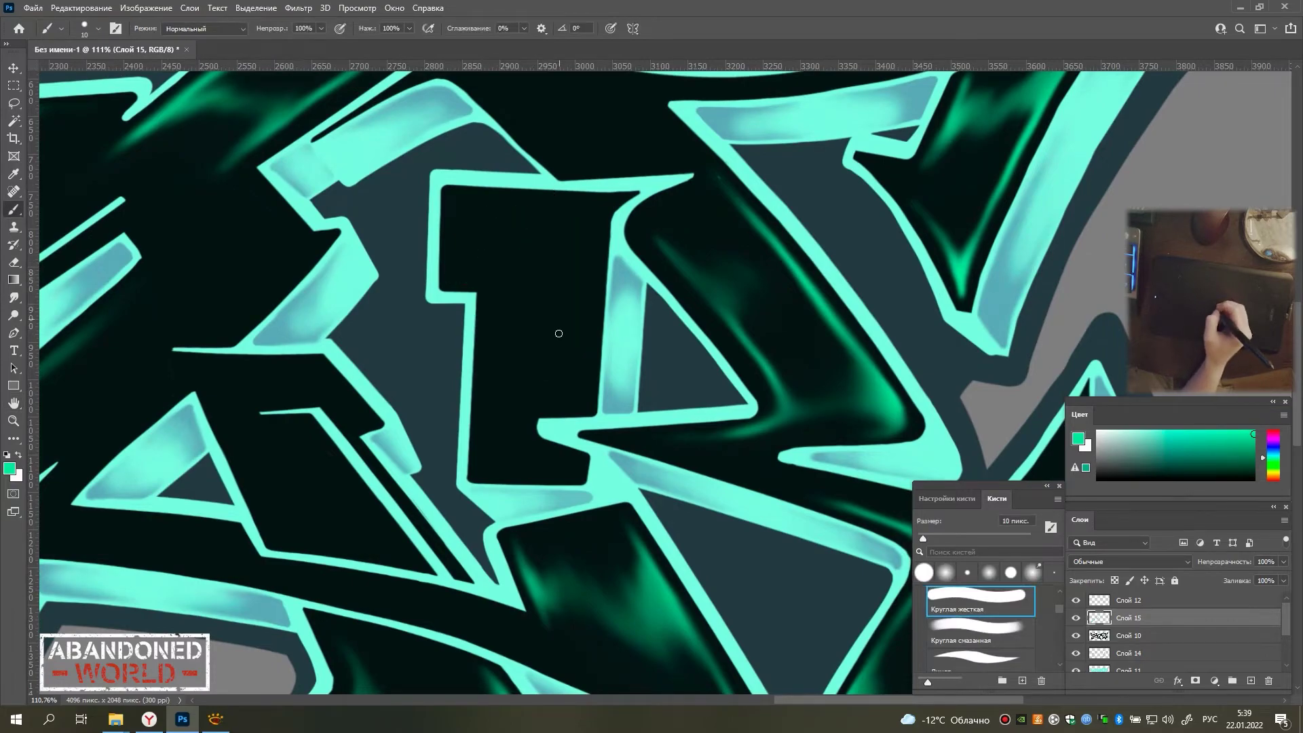
left_click_drag(491, 283, 481, 426)
left_click_drag(603, 207, 588, 395)
key("r")
left_click_drag(512, 309, 502, 407)
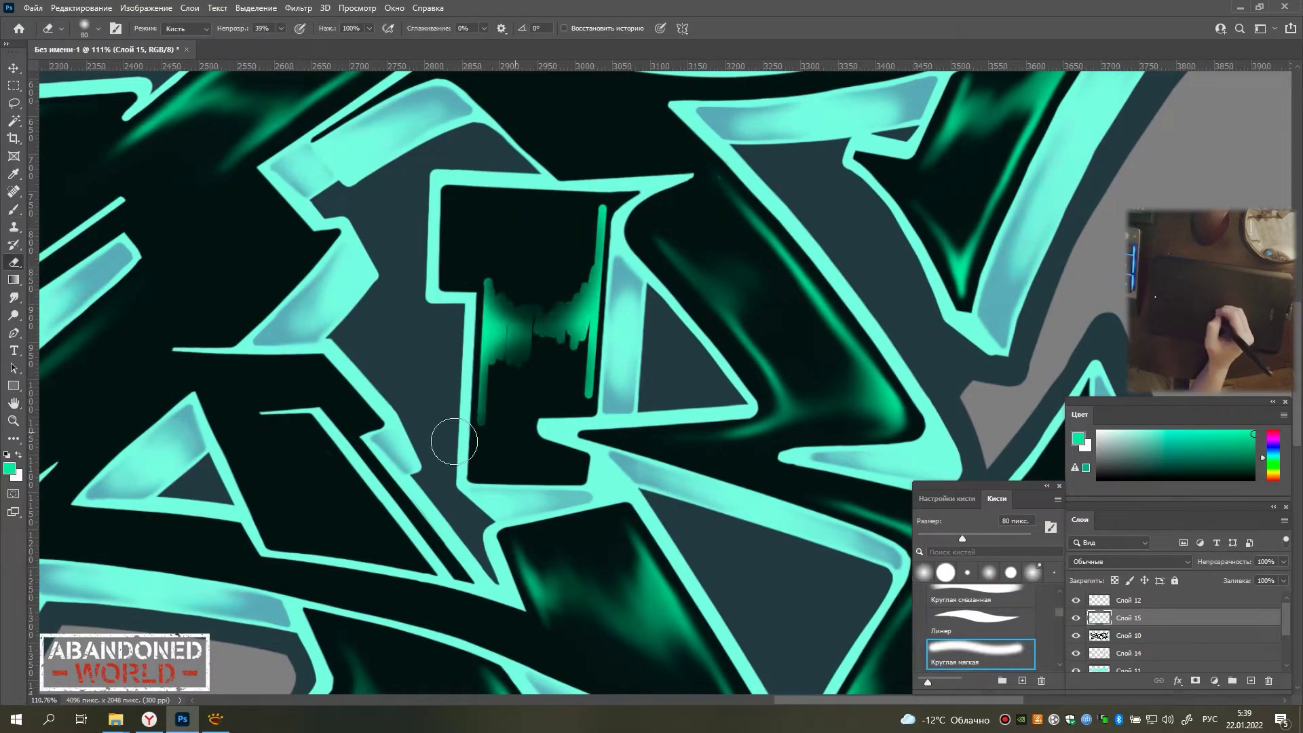
left_click_drag(601, 218, 523, 415)
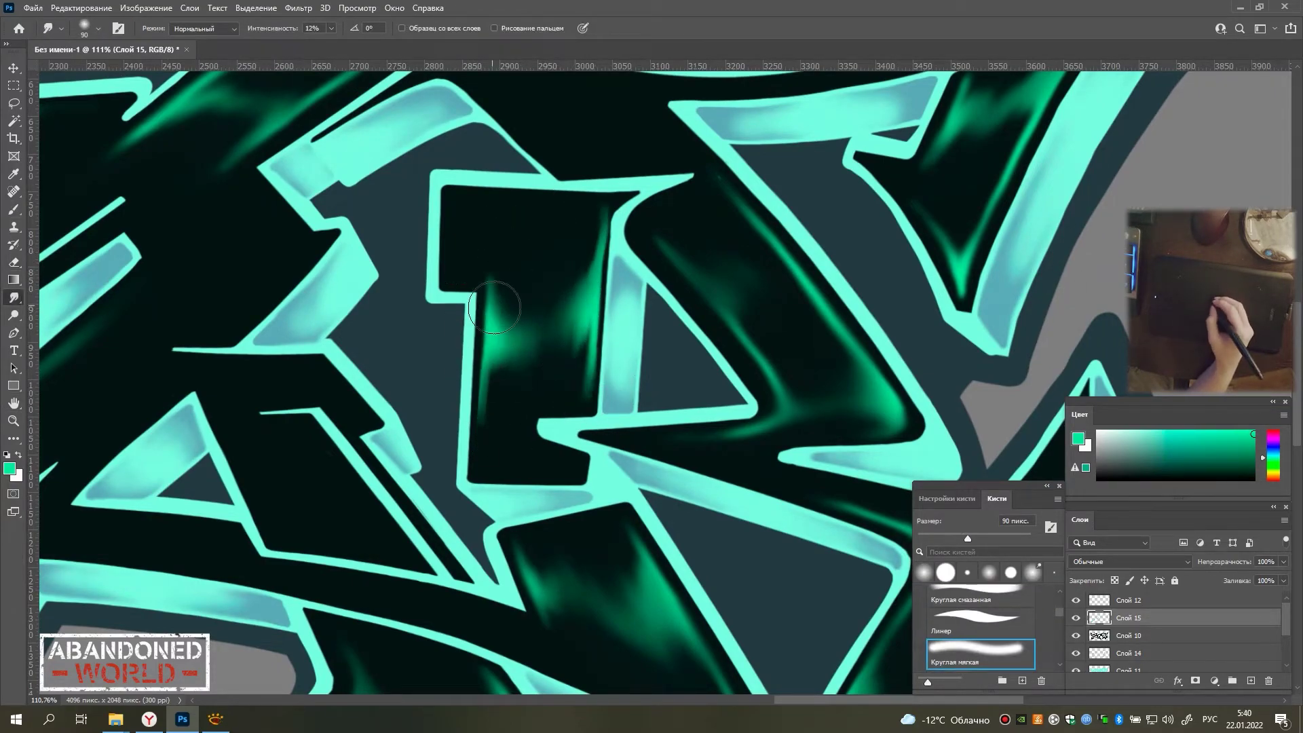
Shift-click two straight green lines inside the letter and smudge them into a glowing streak.
scroll(533, 300, "down", 6)
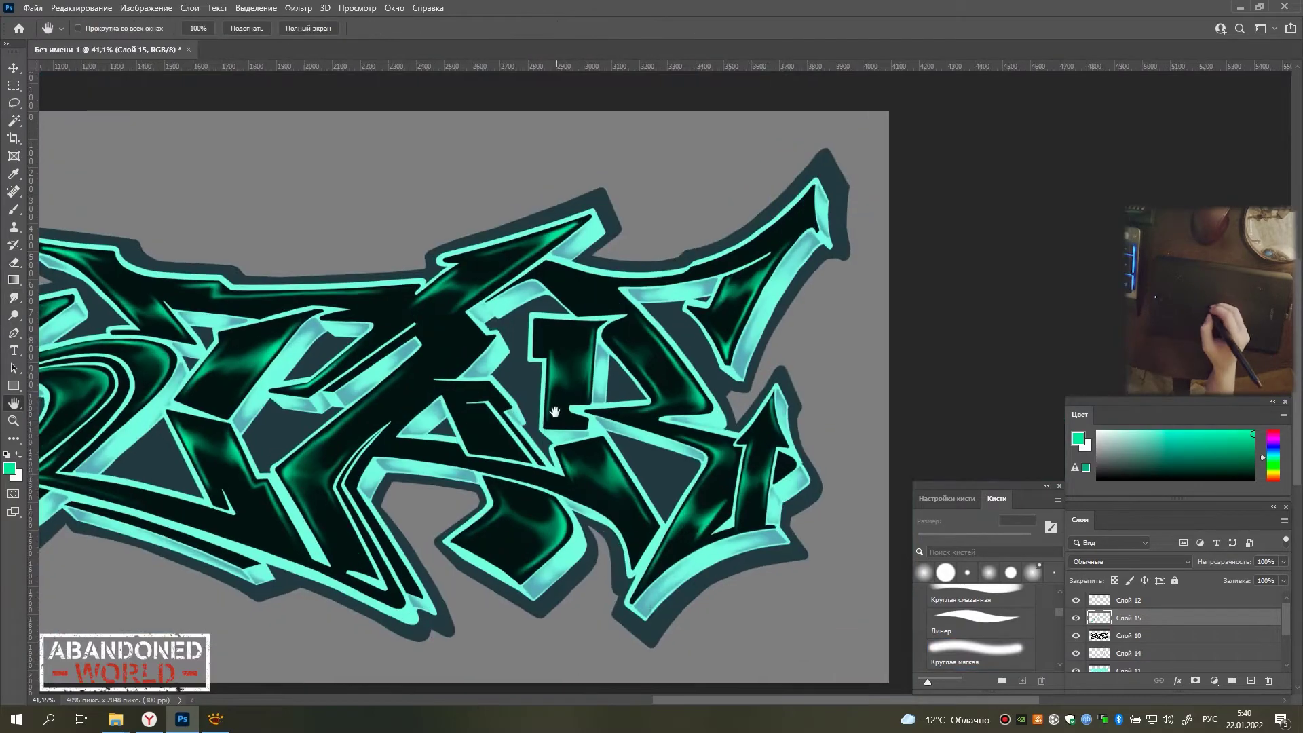
scroll(149, 443, "up", 1)
key("b")
scroll(577, 326, "up", 3)
left_click(441, 267)
left_click(496, 394, "shift")
left_click(525, 313)
left_click(598, 405, "shift")
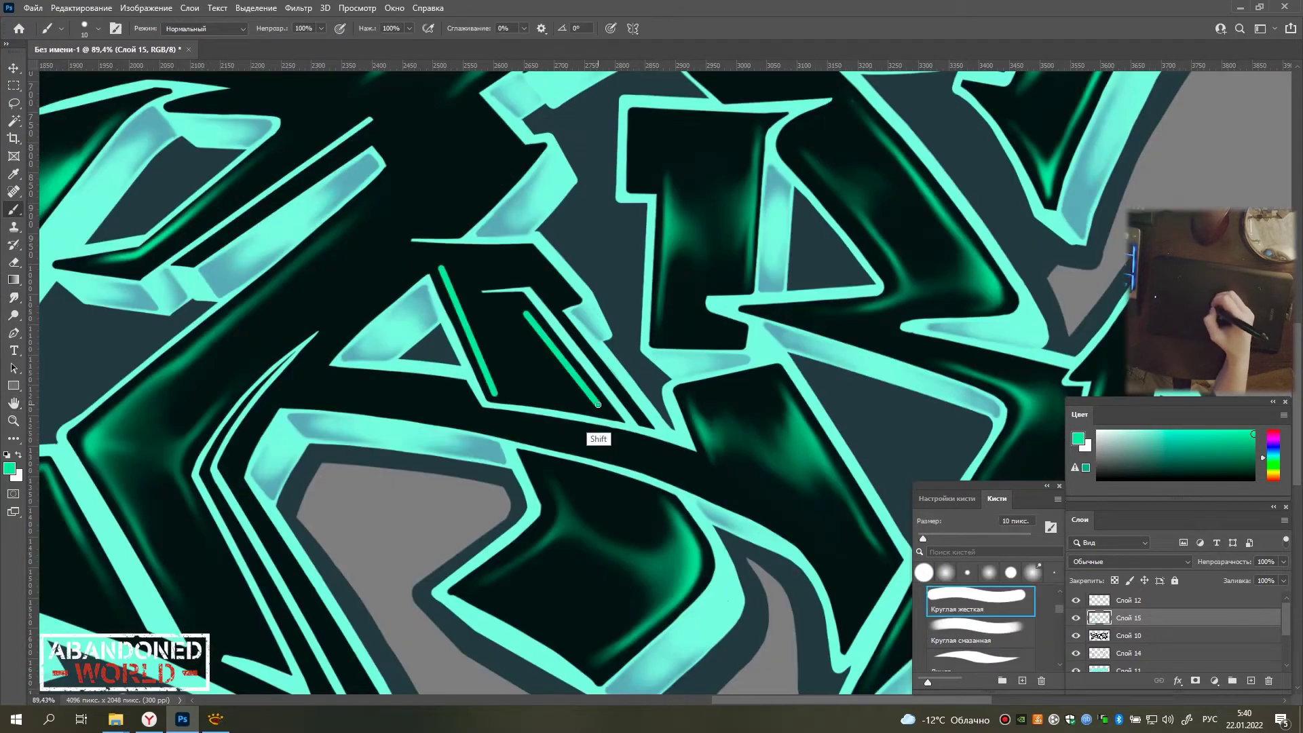
key("r")
left_click_drag(550, 367, 487, 323)
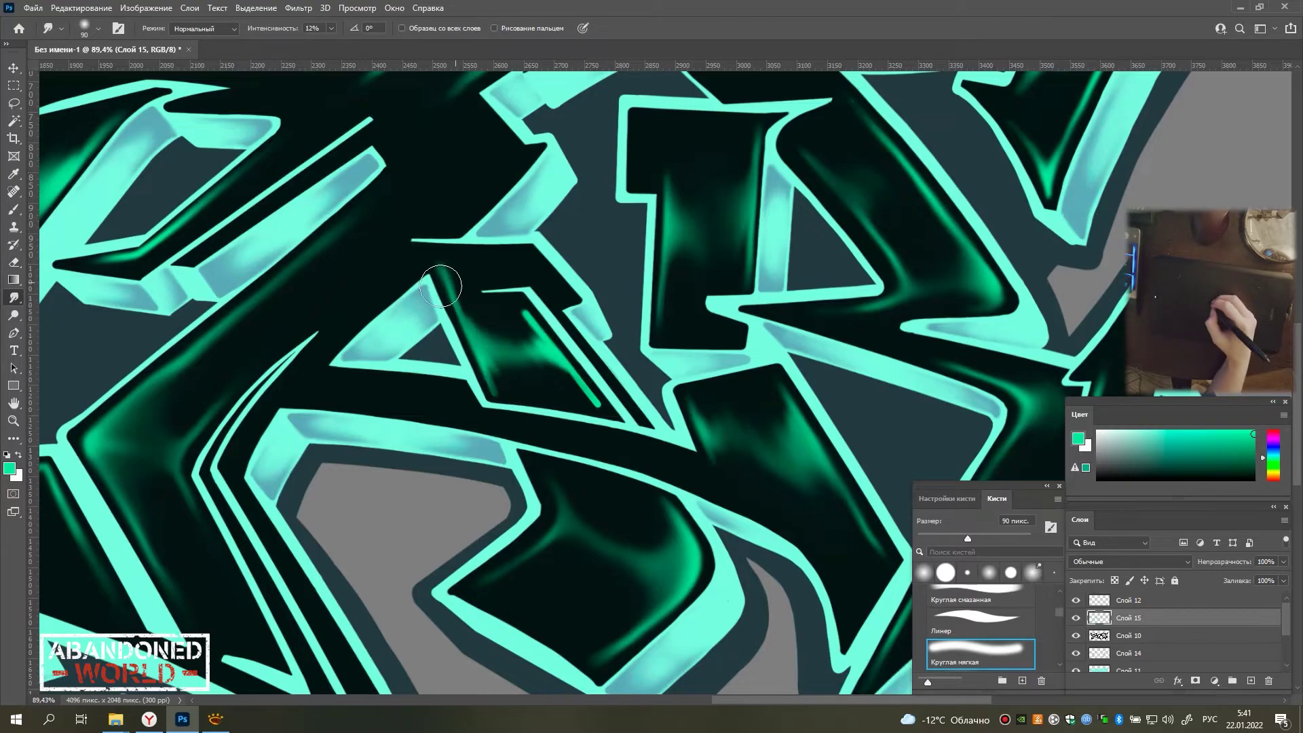
left_click_drag(562, 366, 489, 299)
Shift-click a straight multi-segment green line in the letter and smudge it into streaks.
scroll(529, 326, "down", 4)
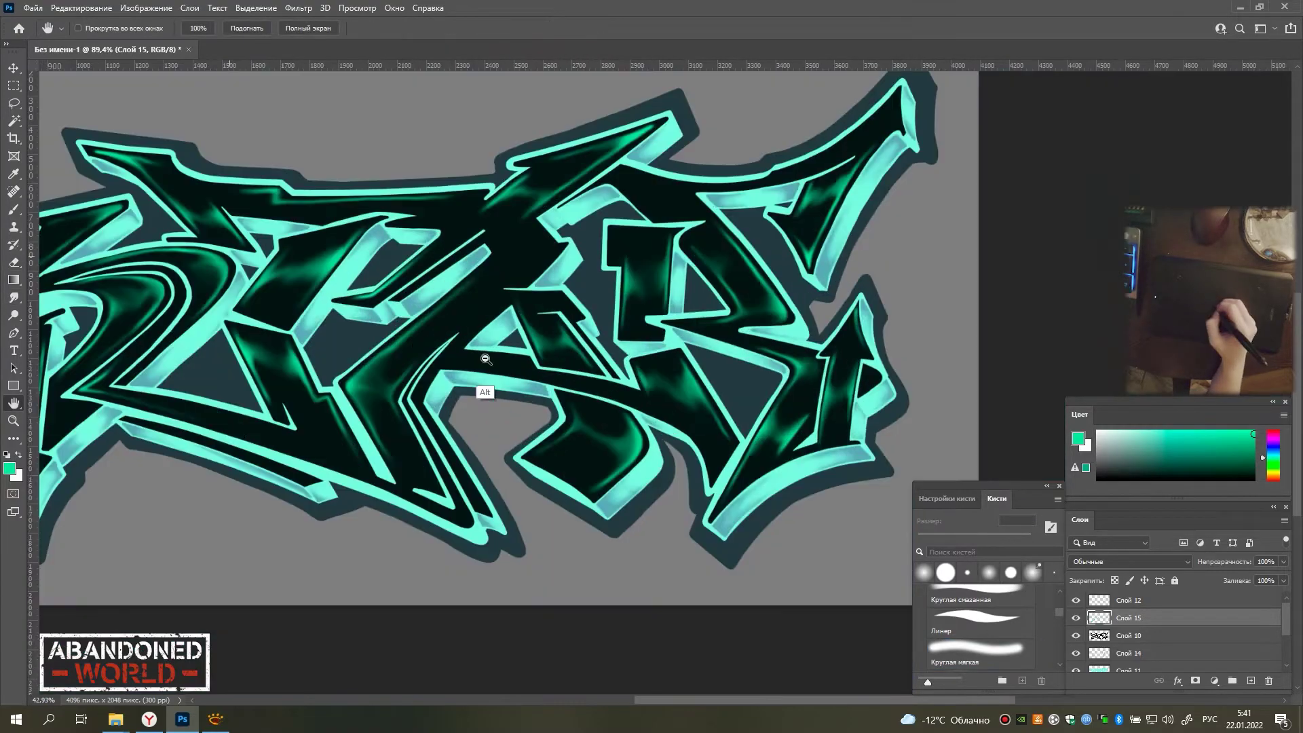
scroll(579, 224, "up", 8)
key("b")
left_click(552, 335)
left_click(451, 184, "shift")
left_click(858, 262, "shift")
key("r")
mouse_move(591, 291)
left_mouse_down()
mouse_move(587, 211)
mouse_move(552, 262)
left_mouse_up()
Paint a curved and a short green stroke inside the letter, smudged into a glow.
scroll(715, 319, "down", 5)
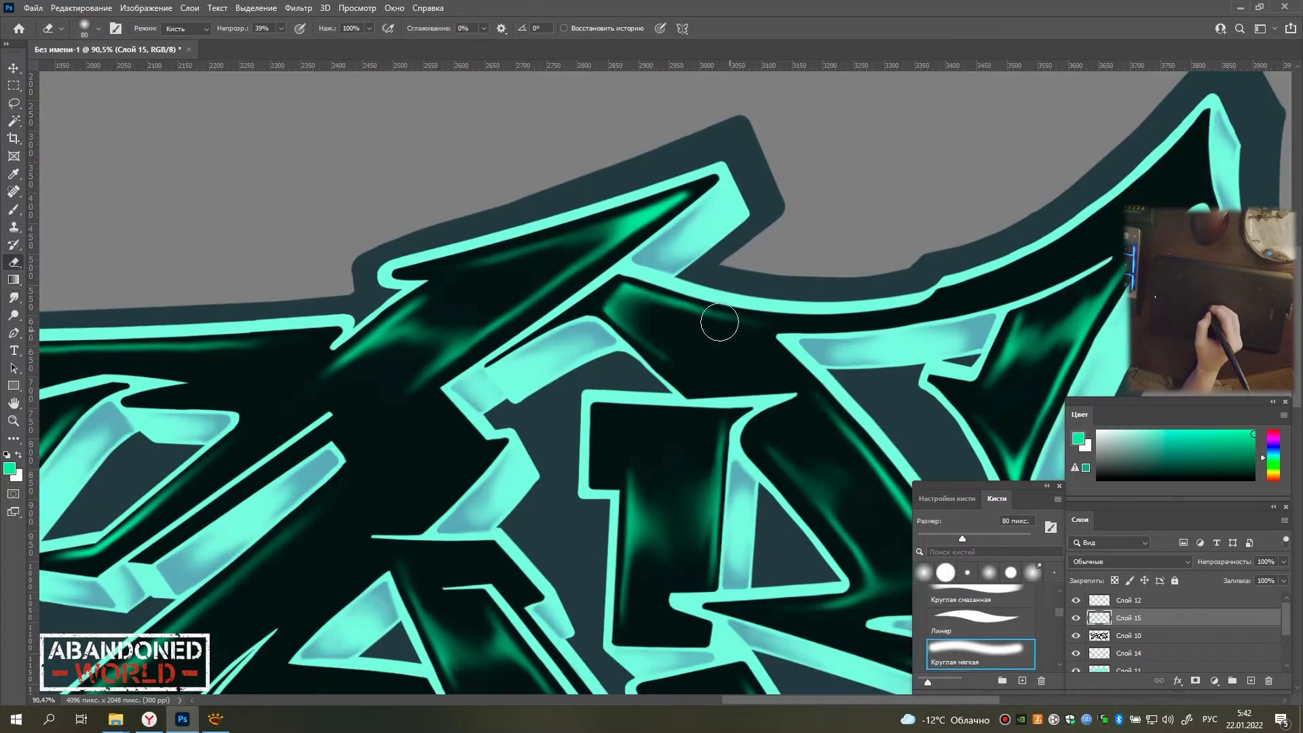
scroll(480, 329, "down", 2)
key("b")
scroll(288, 343, "up", 4)
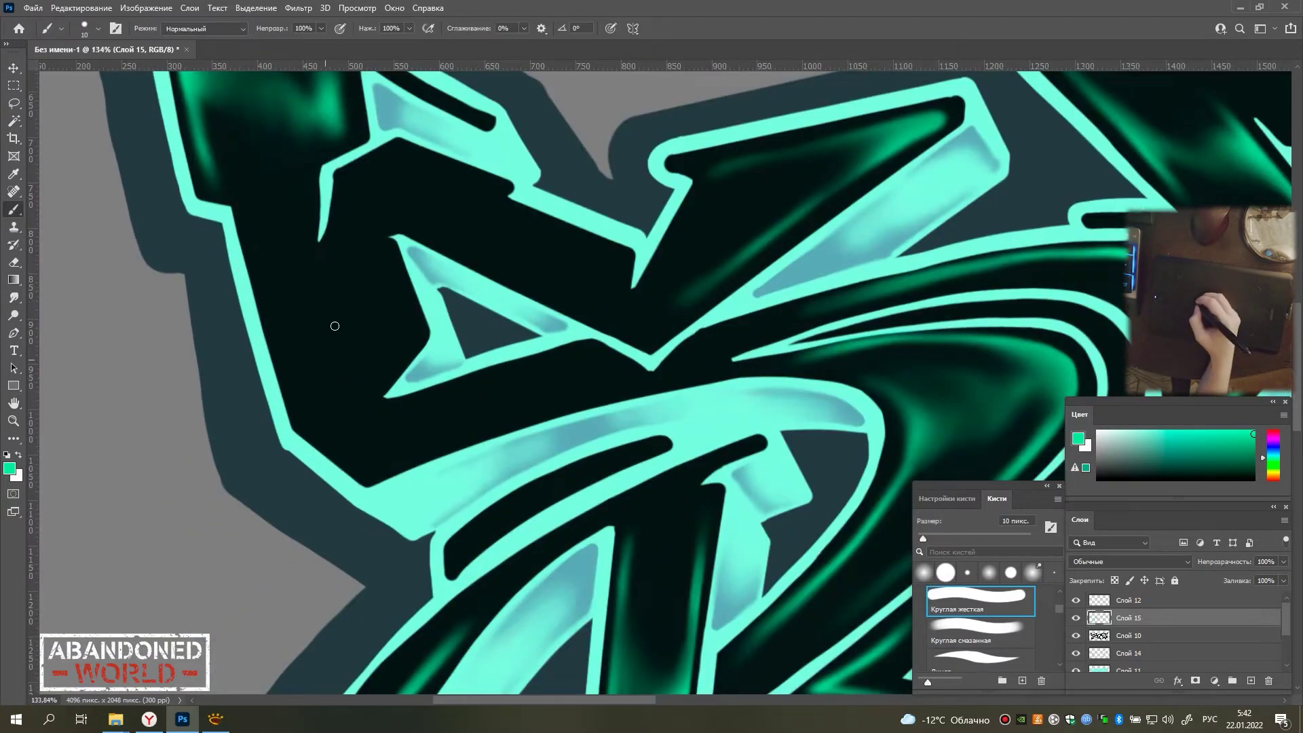
left_click_drag(279, 307, 581, 391)
left_click_drag(385, 415, 428, 405)
key("r")
mouse_move(256, 290)
left_mouse_down()
mouse_move(367, 436)
mouse_move(457, 393)
left_mouse_up()
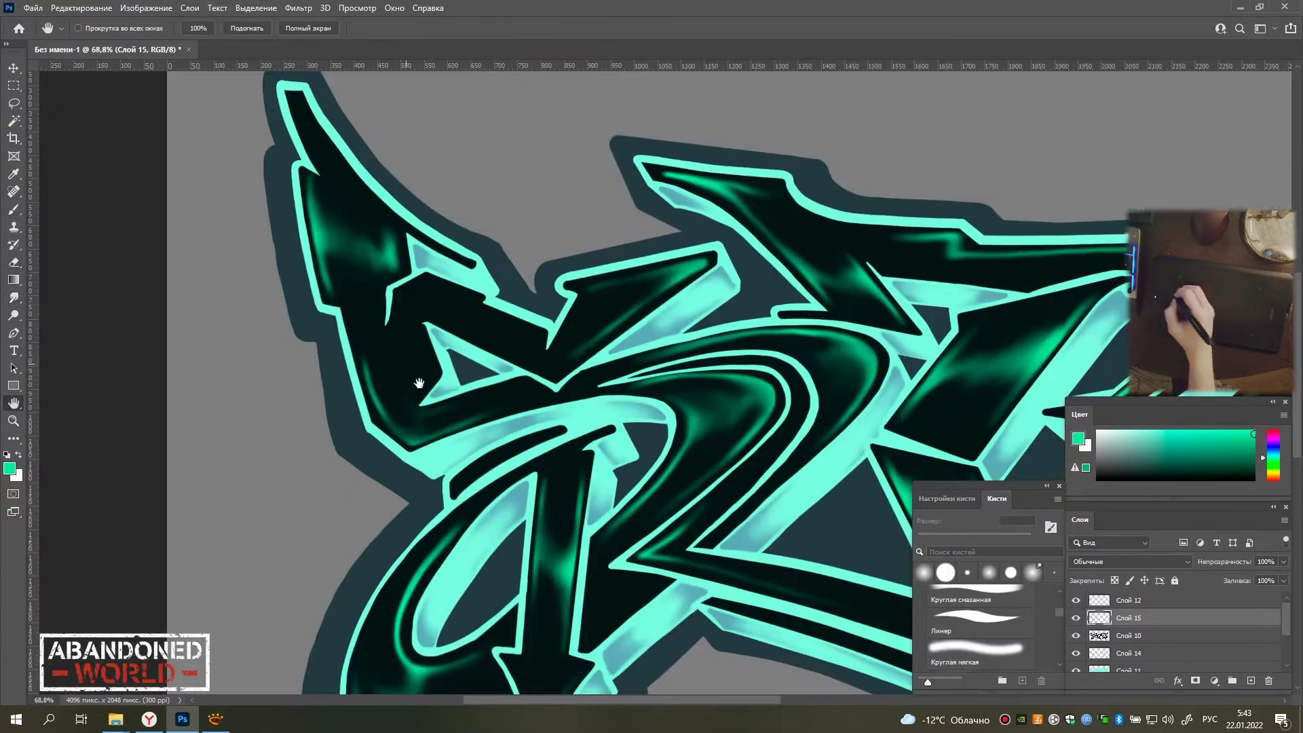
Paint a thin green line along the dark band and smudge it along the band.
scroll(282, 418, "down", 3)
key("b")
scroll(407, 394, "up", 3)
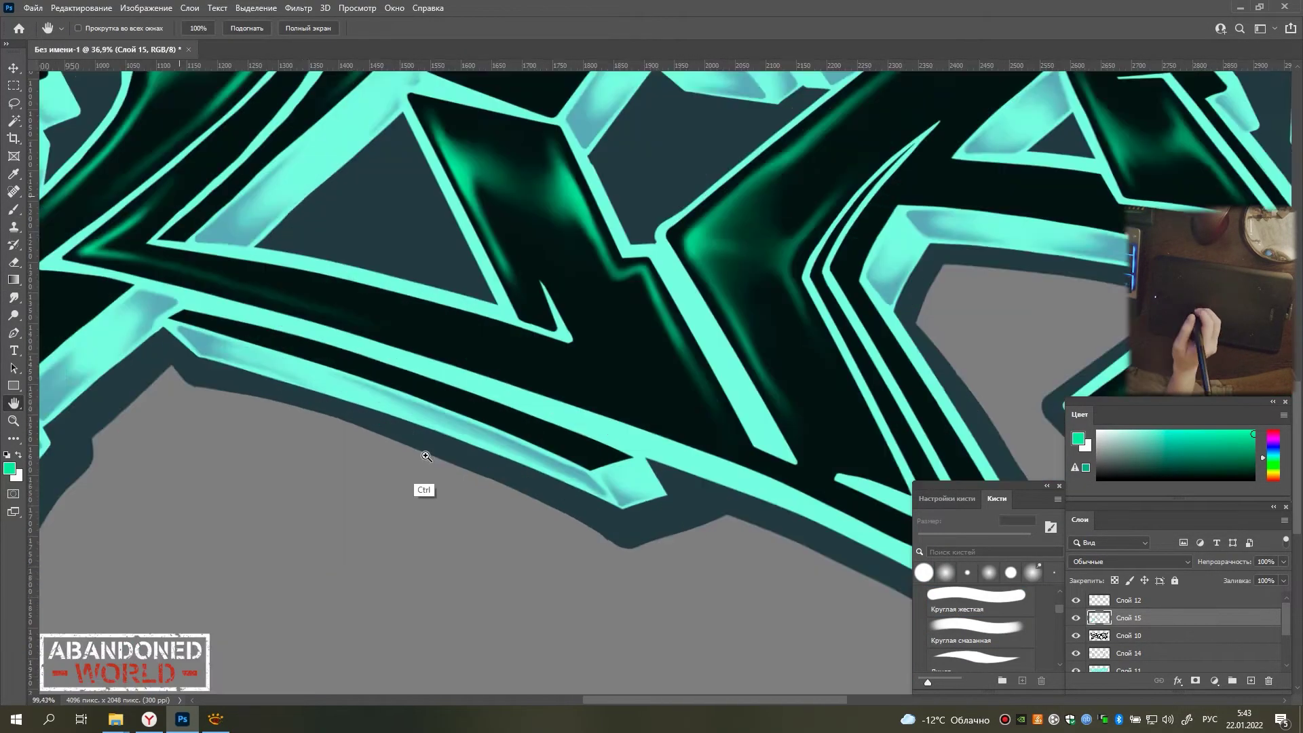
mouse_move(186, 305)
left_mouse_down()
mouse_move(631, 454)
mouse_move(182, 336)
left_mouse_up()
key("r")
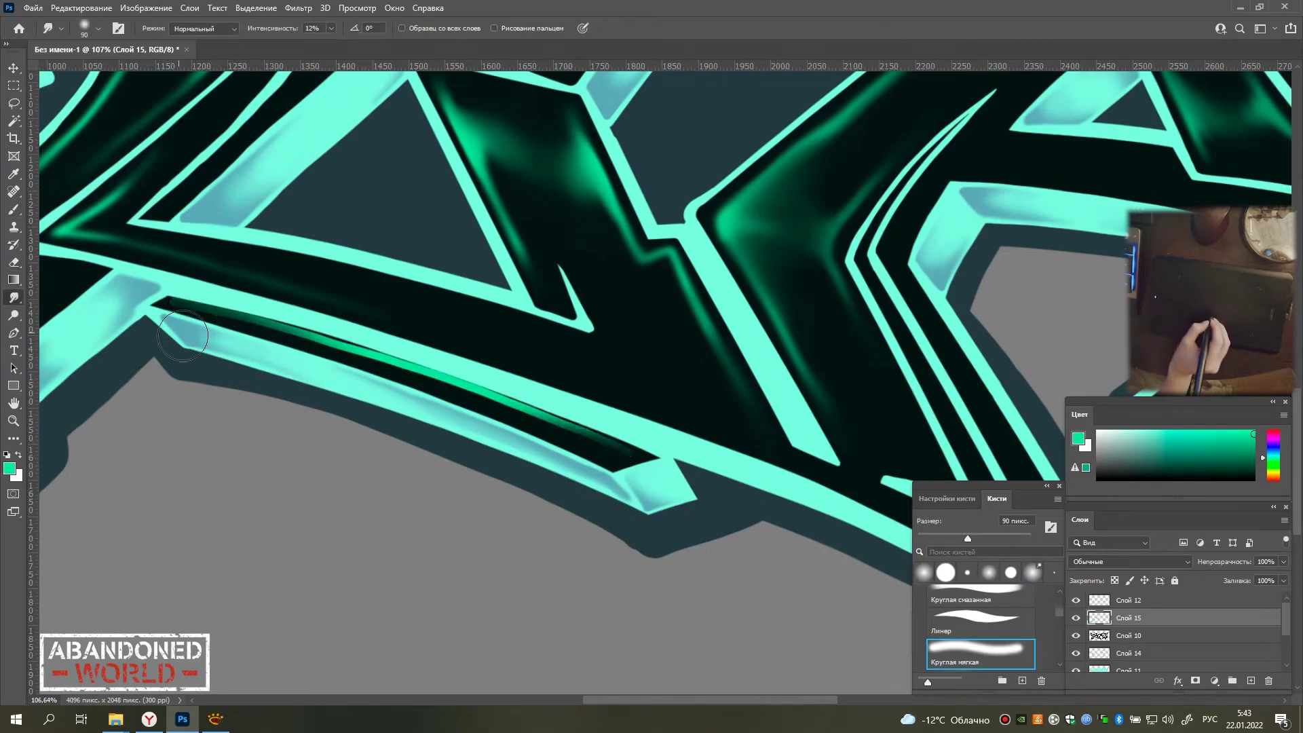
left_click_drag(430, 362, 597, 435)
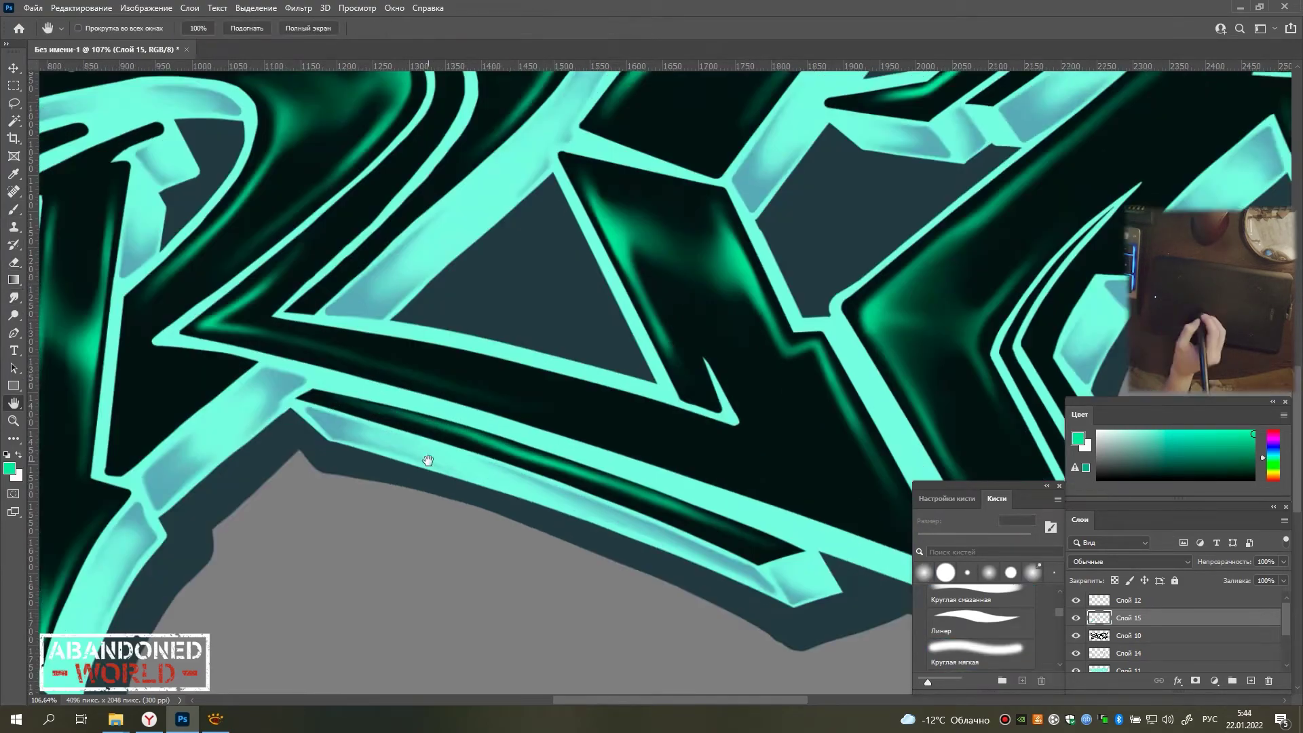
left_click_drag(366, 350, 518, 444)
Smudge a new green highlight on the letter with the 90 px soft Smudge, then fit the artwork on screen.
key("b")
scroll(435, 435, "left", 5)
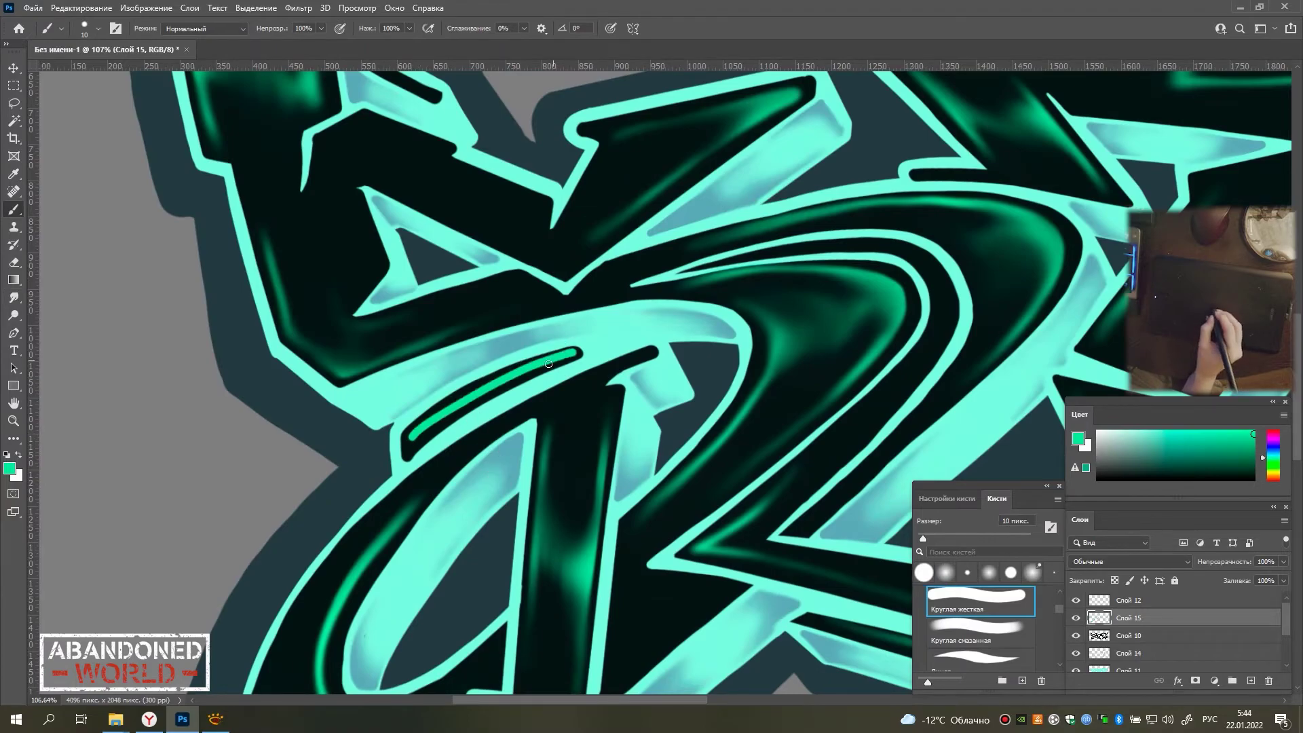
key("r")
left_click_drag(580, 351, 524, 367)
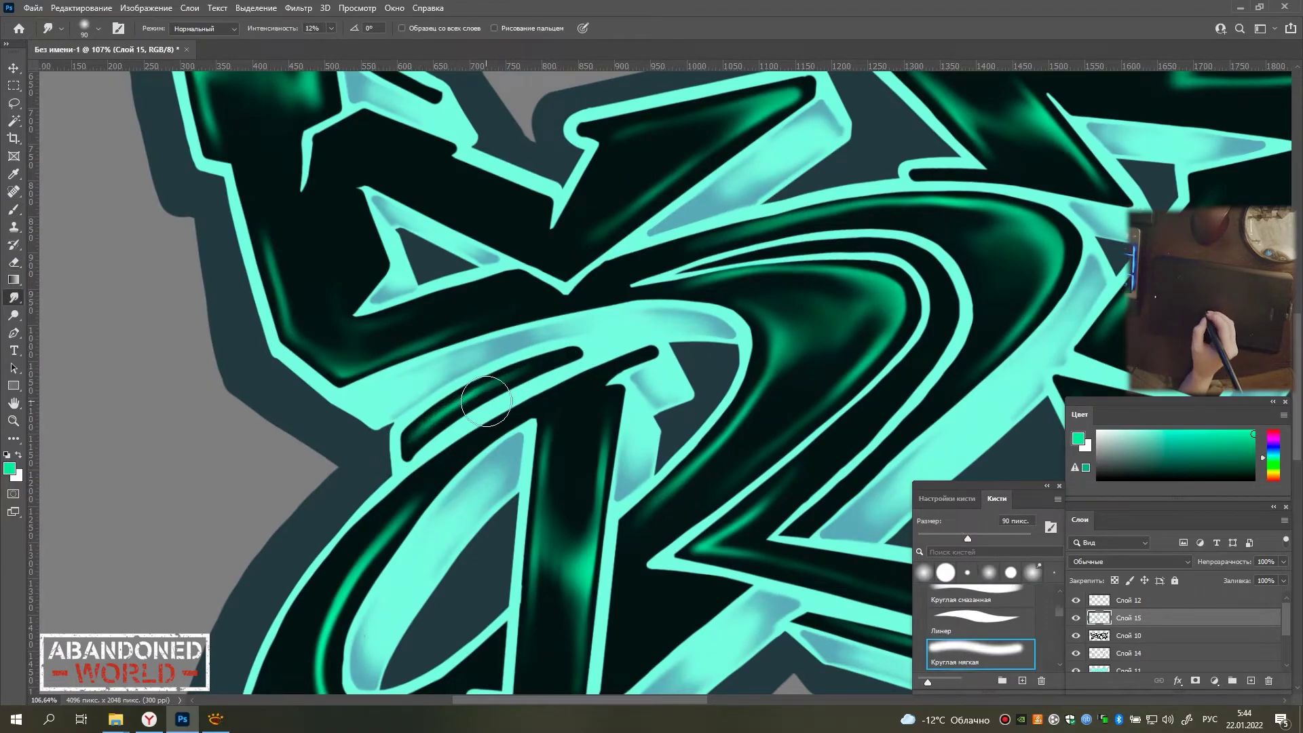
key("ctrl+0")
Recolour the green glow streaks to blue using Hue/Saturation with Hue +35 and Brightness +33.
left_click(146, 7)
left_click(380, 116)
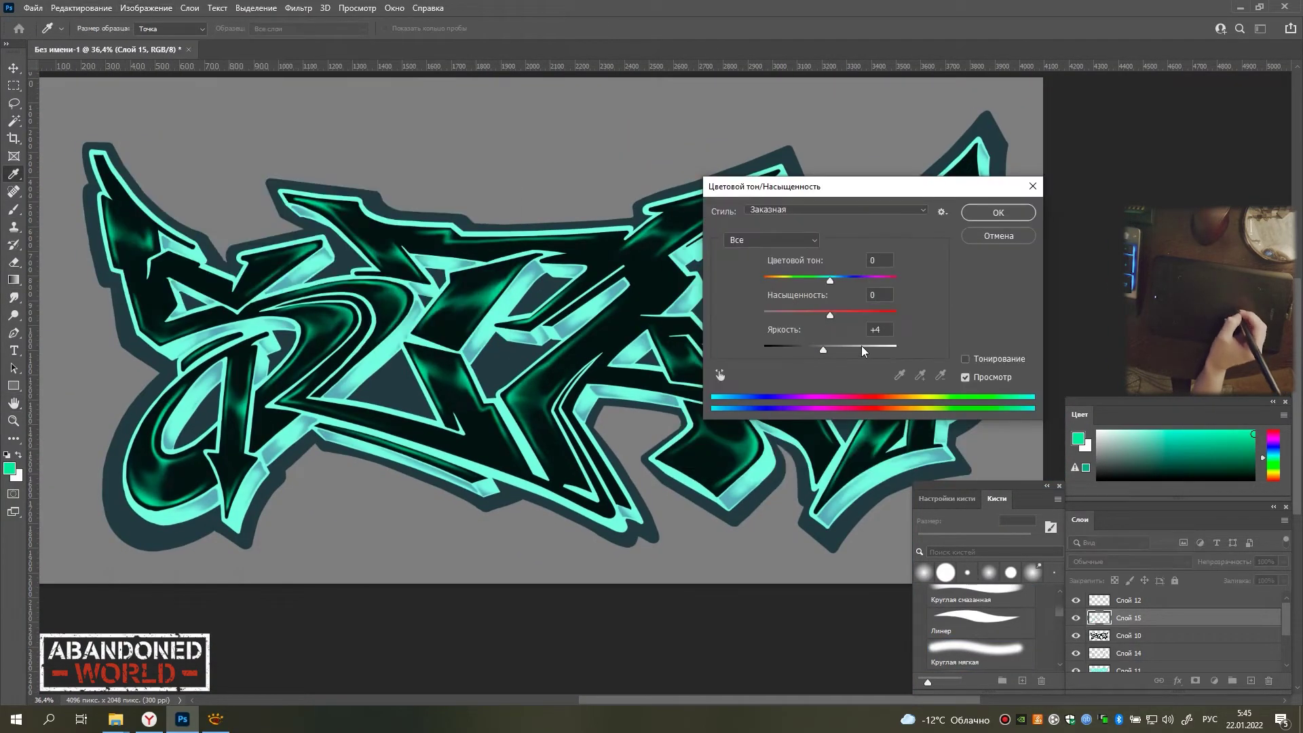
left_click_drag(863, 349, 827, 349)
left_click_drag(849, 281, 848, 281)
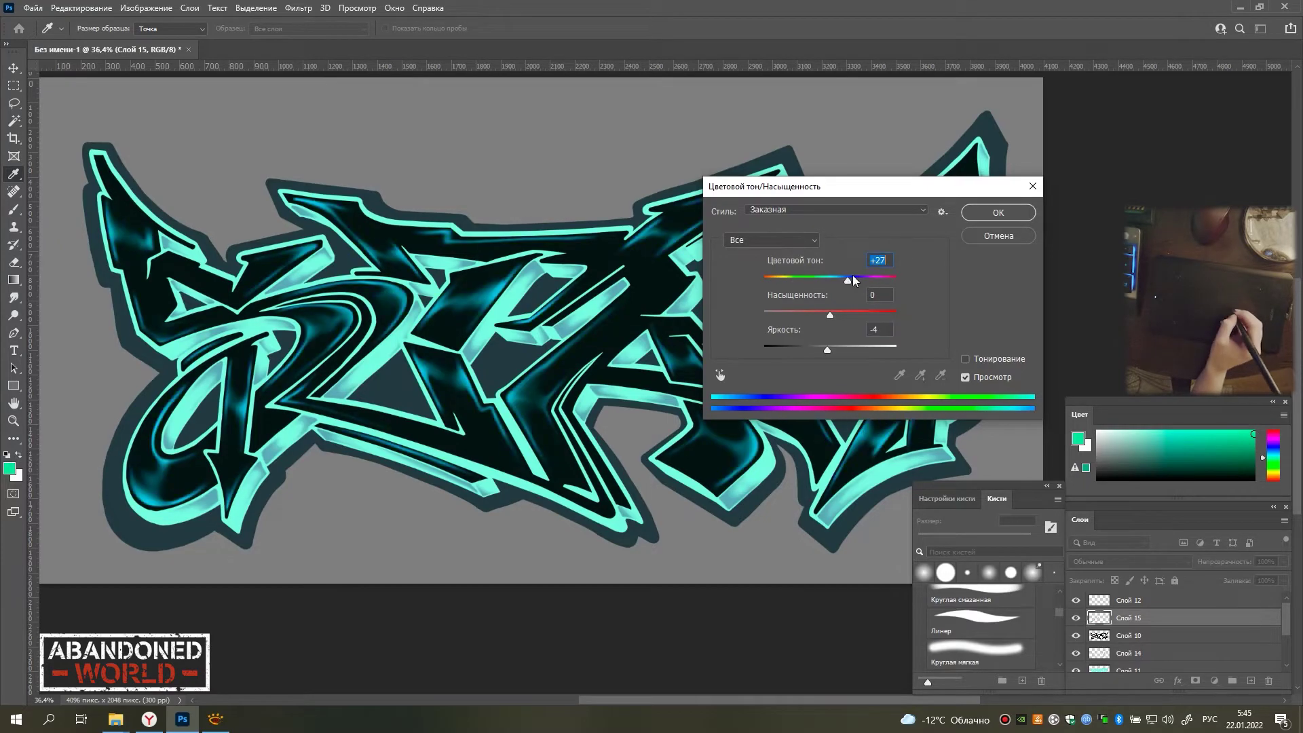
left_click_drag(828, 349, 857, 349)
left_click_drag(850, 280, 853, 280)
left_click_drag(857, 349, 843, 349)
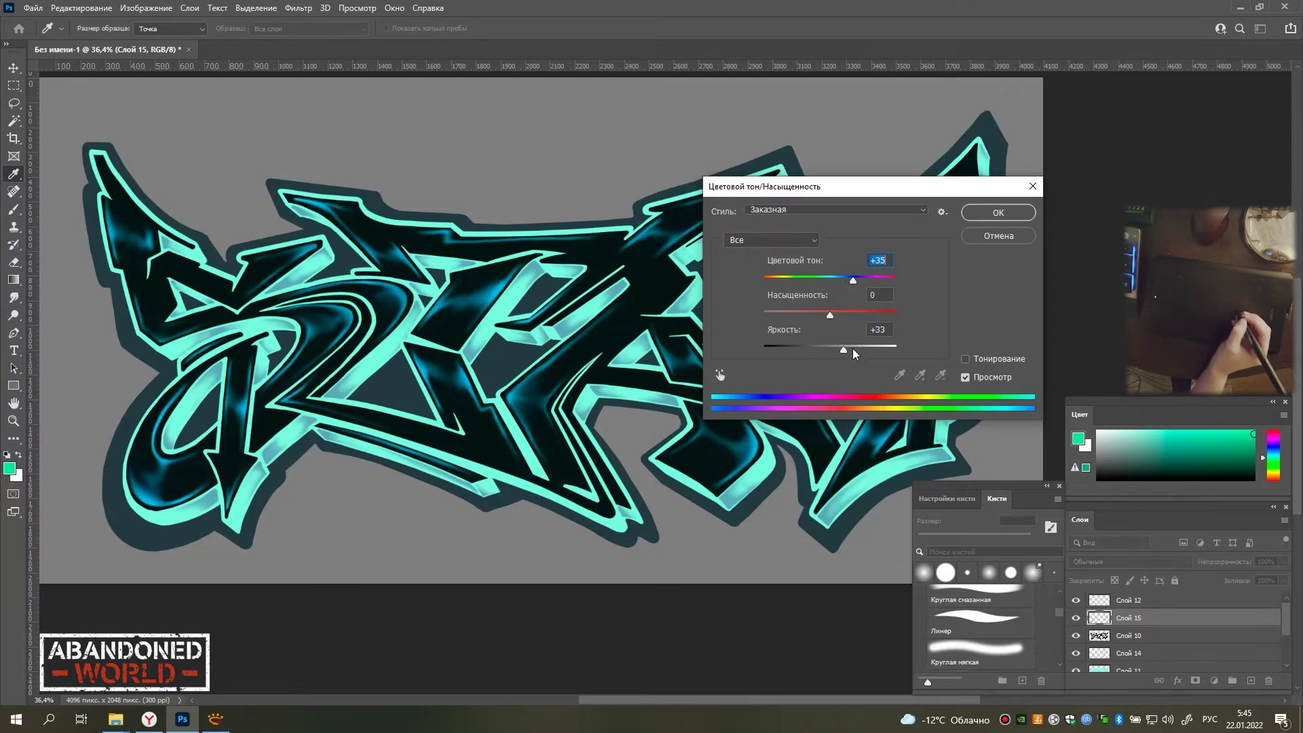
key("Return")
key("space")
left_click(13, 121)
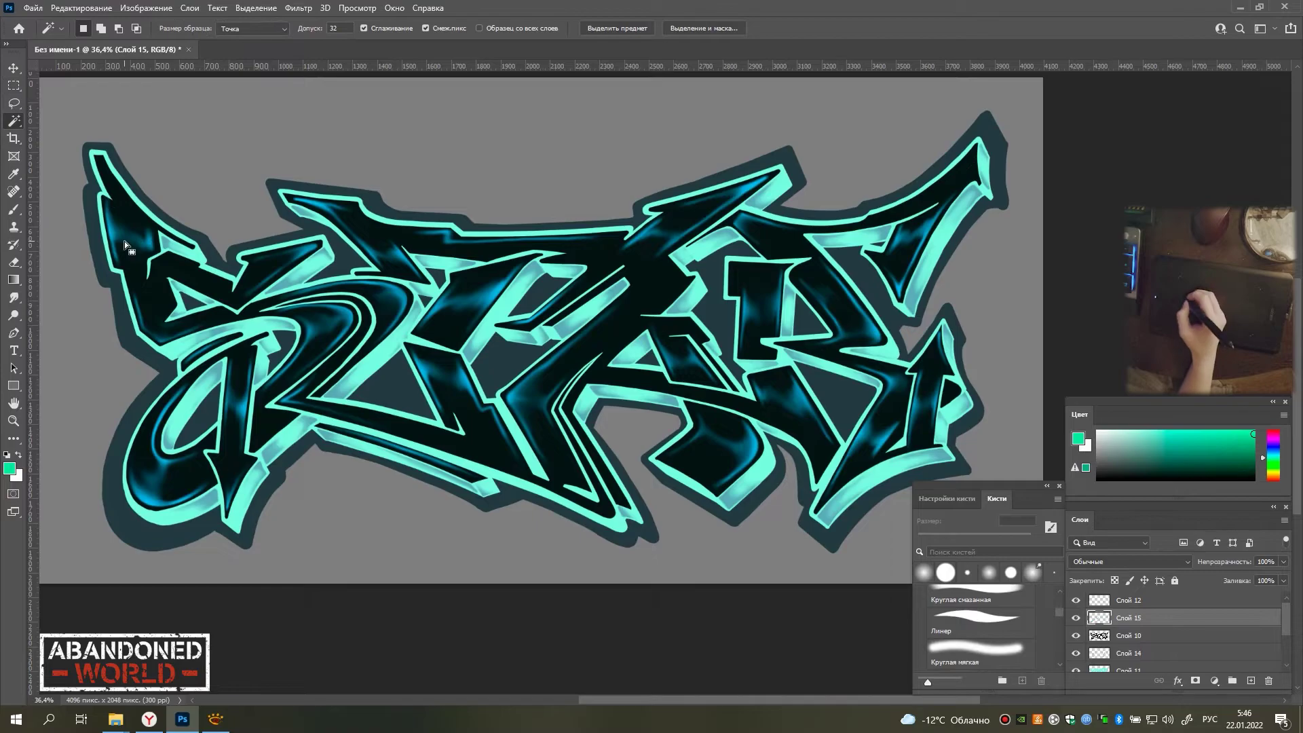
With a lower-opacity brush, paint a pale highlight stroke across the blue area.
key("b")
scroll(111, 253, "up", 5)
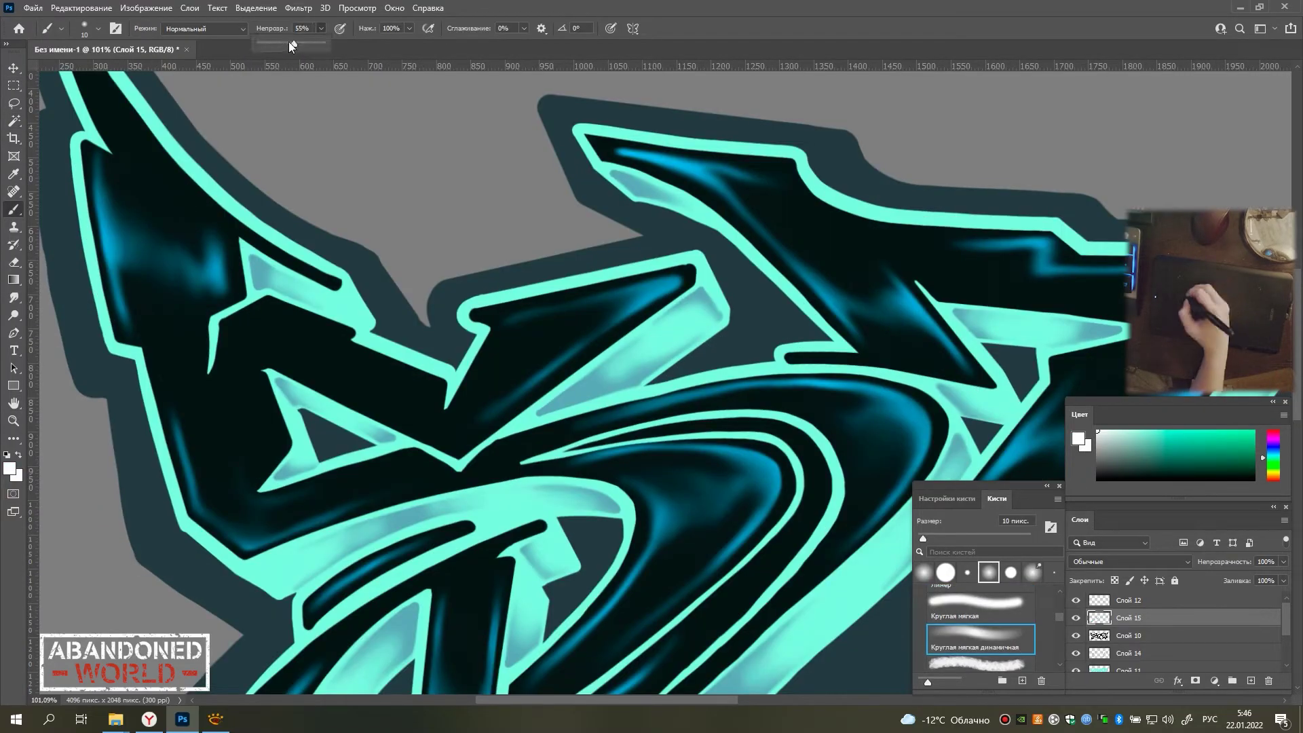
key("alt+]")
scroll(501, 262, "down", 3)
scroll(501, 262, "up", 6)
left_click_drag(322, 28, 316, 42)
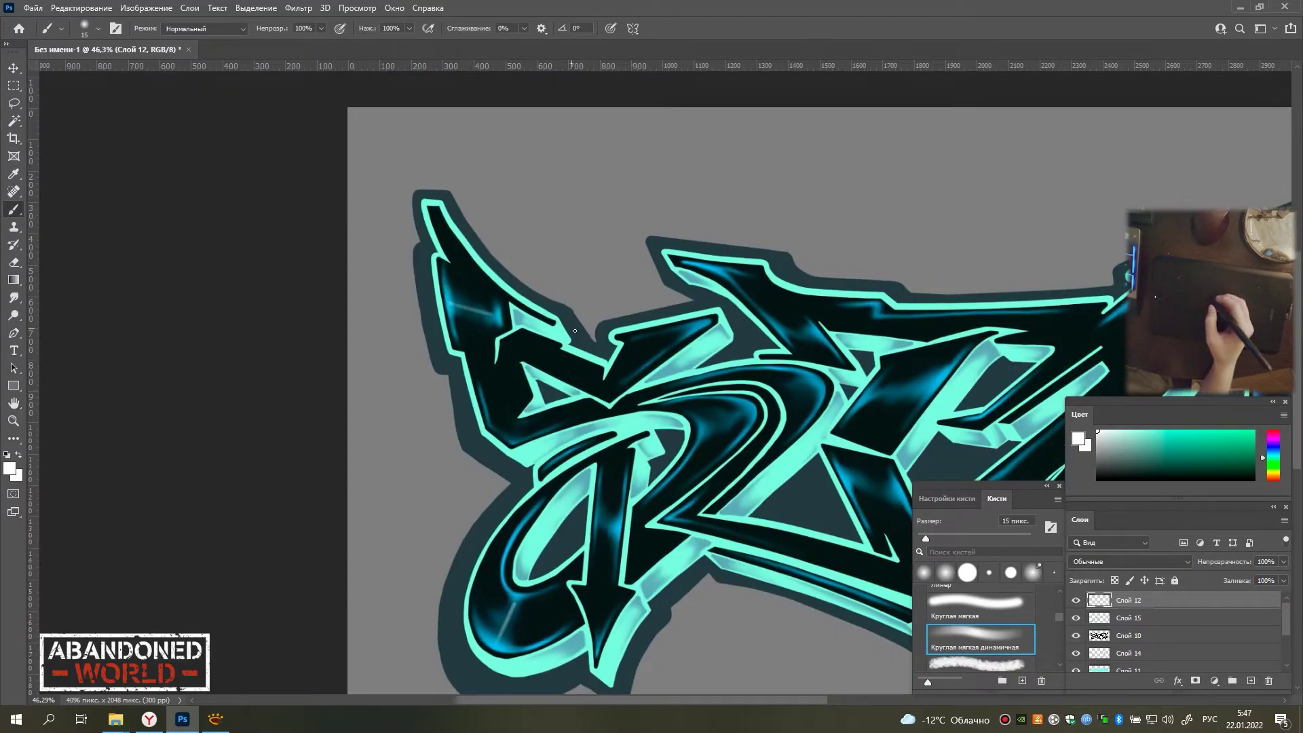
scroll(575, 331, "up", 3)
scroll(635, 210, "down", 4)
scroll(547, 201, "up", 8)
mouse_move(458, 190)
left_mouse_down()
mouse_move(483, 285)
mouse_move(750, 324)
left_mouse_up()
Add highlights at the top junction and bottom, then erase most of the pale diagonal line.
scroll(528, 208, "down", 5)
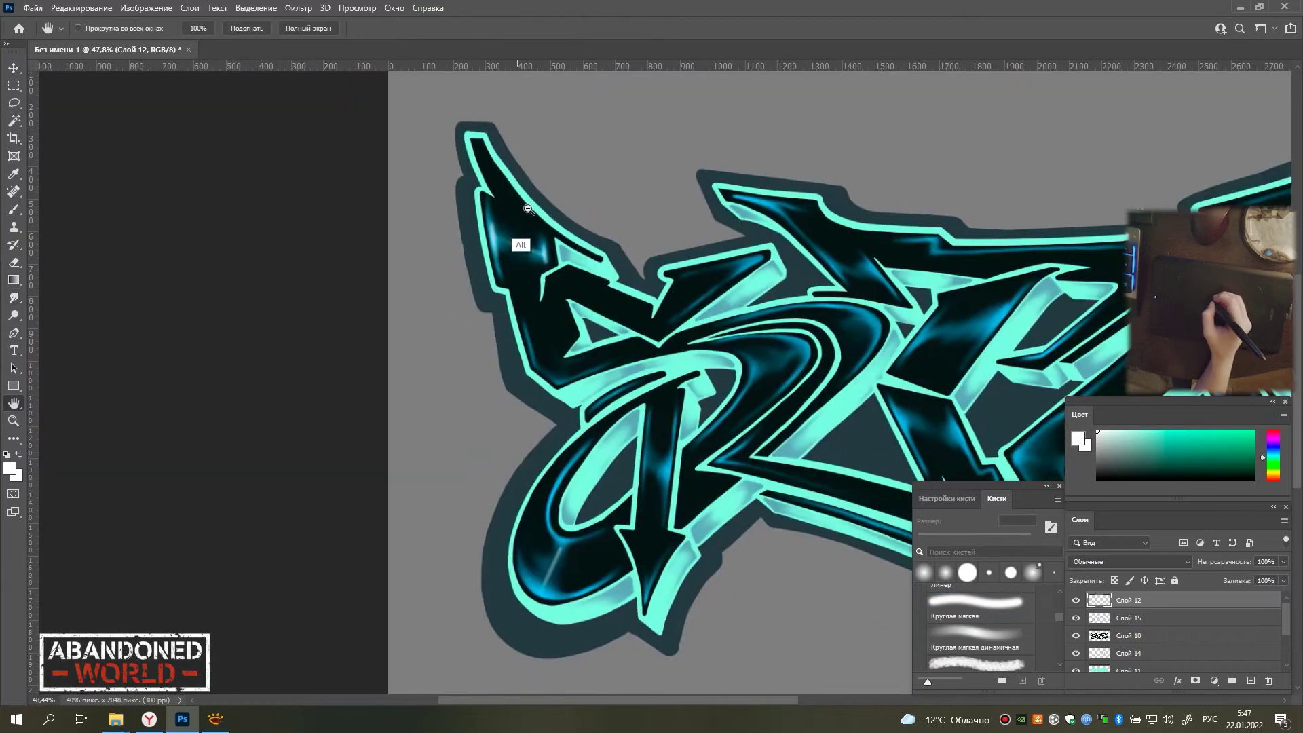
scroll(528, 209, "up", 3)
scroll(529, 208, "up", 2)
left_click_drag(526, 278, 611, 272)
left_click_drag(401, 509, 502, 533)
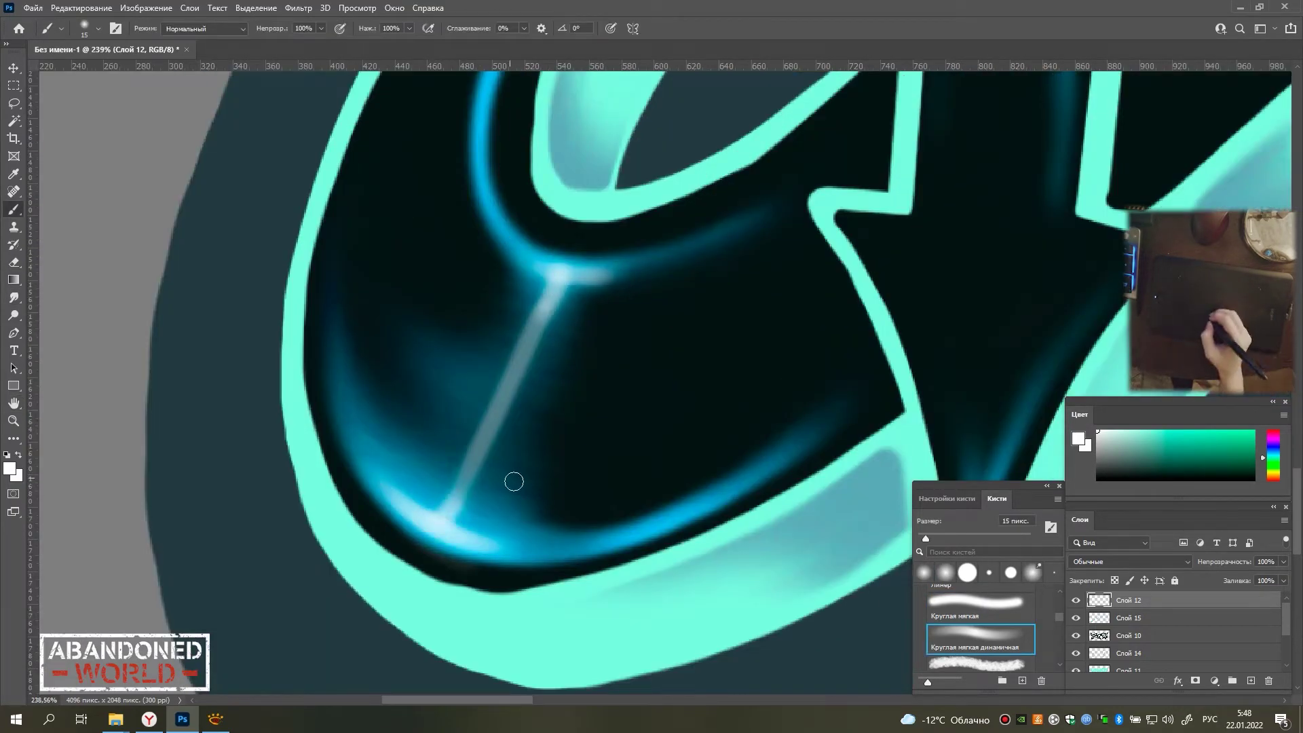
key("e")
mouse_move(514, 481)
left_mouse_down()
mouse_move(472, 465)
mouse_move(625, 270)
left_mouse_up()
left_click_drag(468, 488, 624, 313)
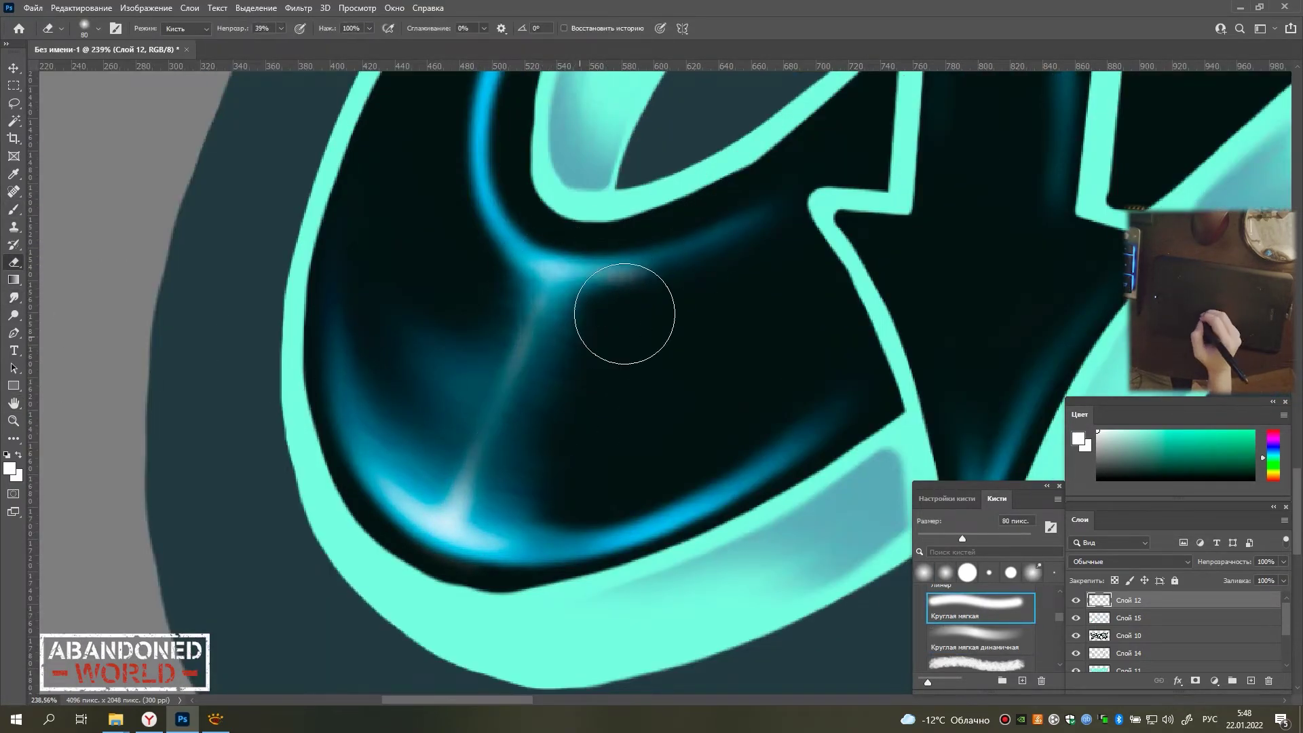
Paint bright highlights across the dark letter stem with the small brush.
scroll(625, 313, "down", 5)
key("b")
scroll(475, 407, "up", 2)
scroll(453, 295, "up", 3)
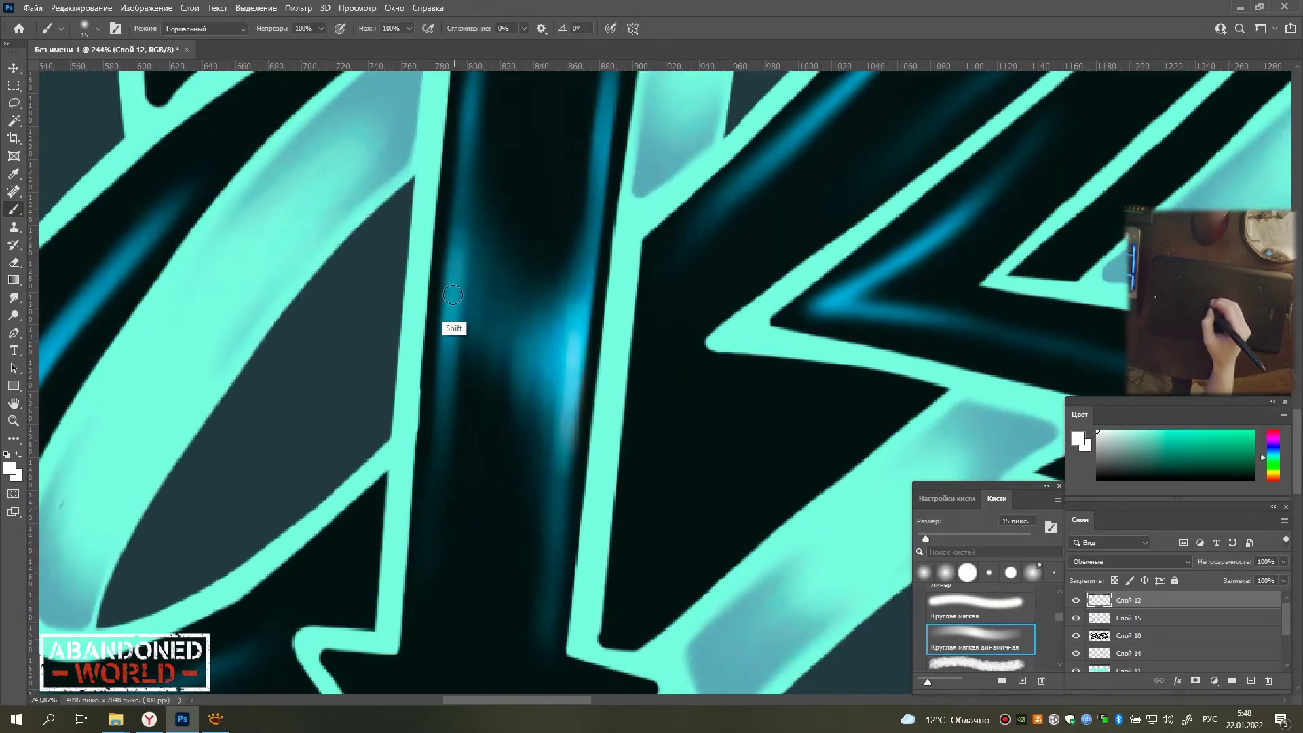
mouse_move(452, 294)
left_mouse_down()
mouse_move(570, 353)
mouse_move(574, 428)
mouse_move(476, 408)
mouse_move(424, 508)
mouse_move(529, 480)
left_mouse_up()
scroll(596, 467, "down", 2)
scroll(475, 407, "up", 3)
scroll(593, 456, "up", 1)
mouse_move(483, 355)
left_mouse_down()
mouse_move(392, 357)
mouse_move(480, 343)
left_mouse_up()
scroll(480, 343, "down", 2)
left_click_drag(277, 349, 447, 287)
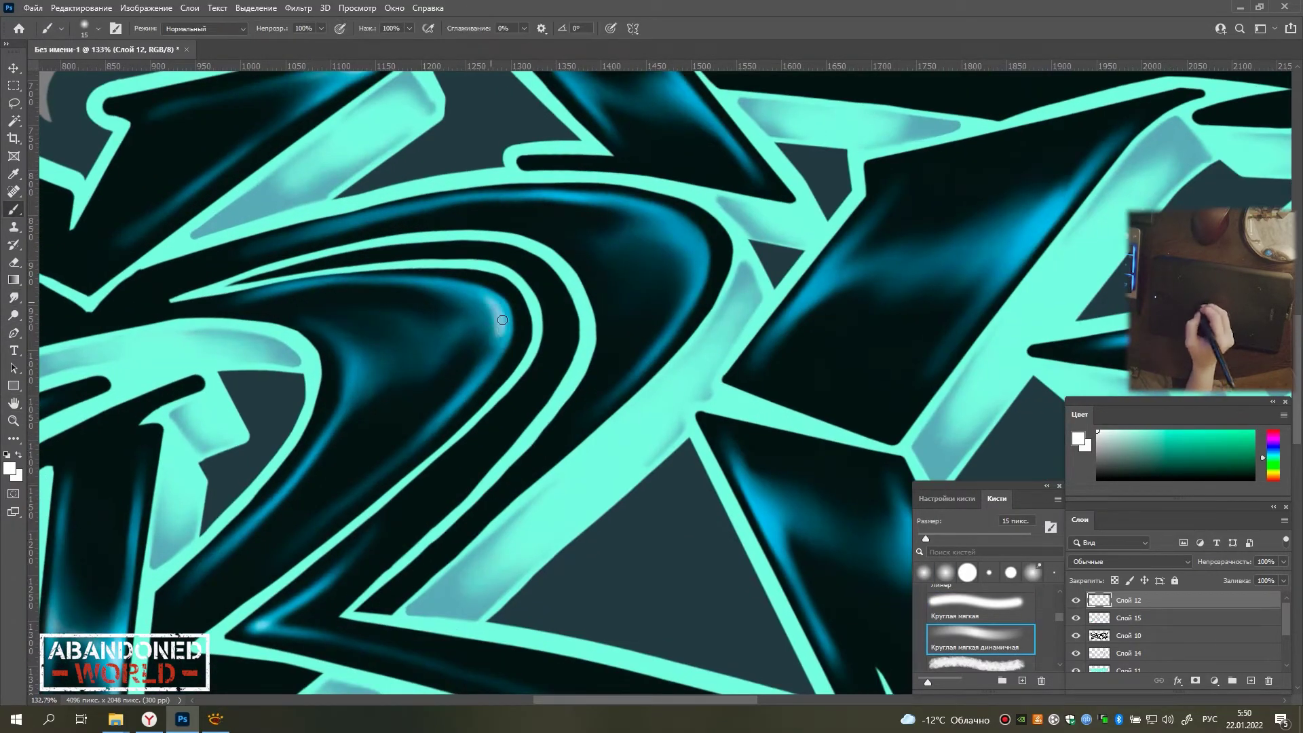
Smudge light streaks across the dark letter shapes to blend the highlights.
key("r")
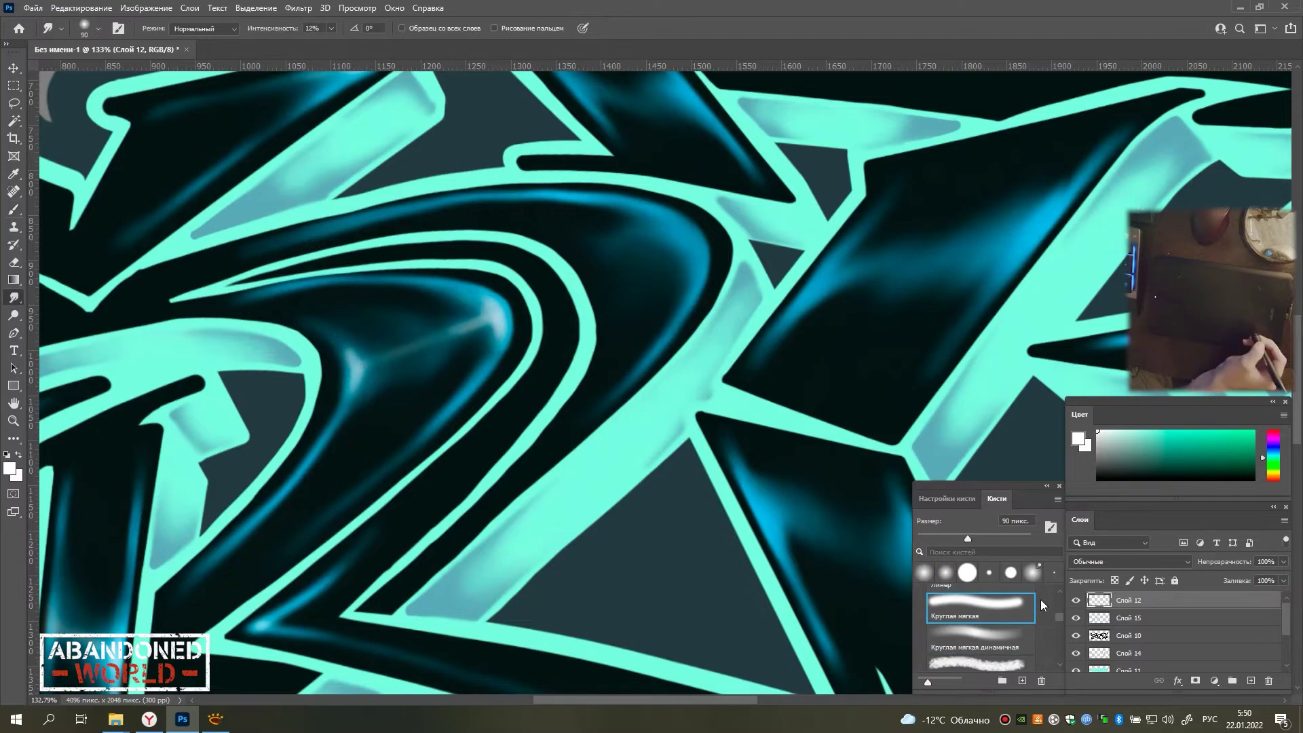
left_click_drag(415, 375, 333, 359)
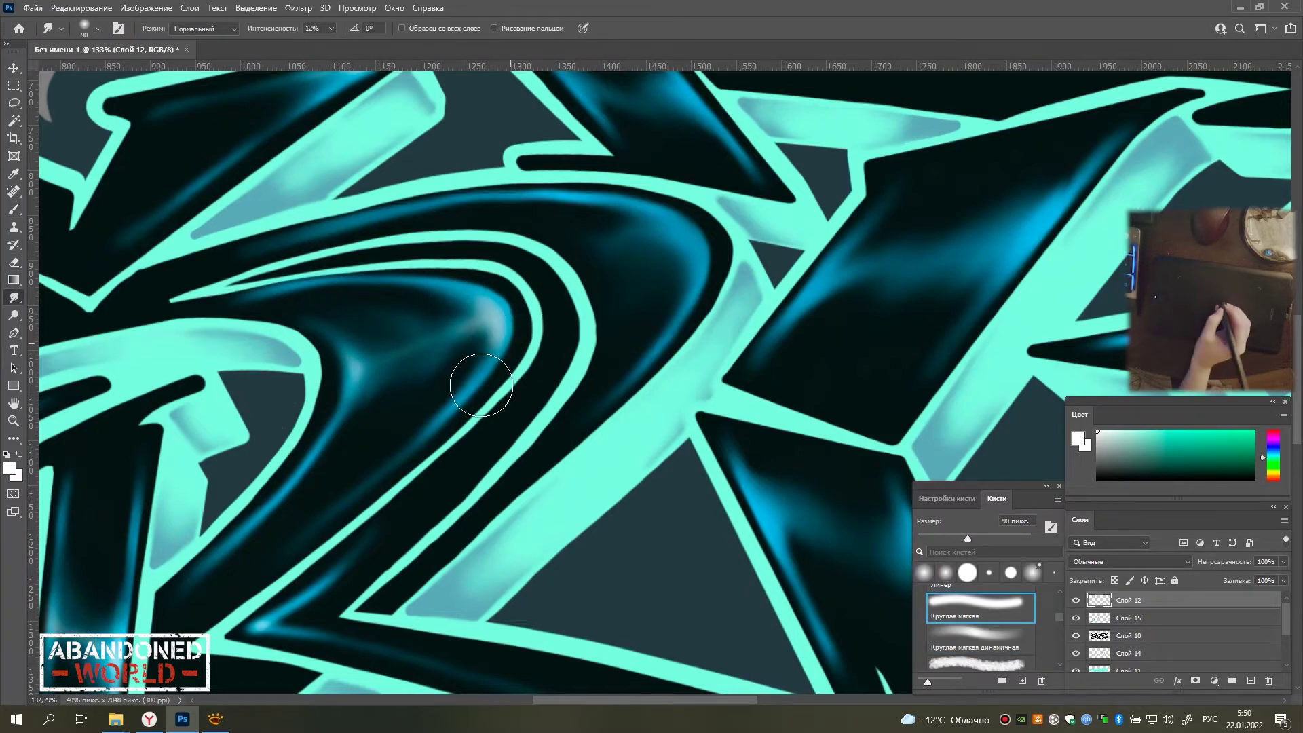
mouse_move(706, 234)
left_mouse_down()
mouse_move(611, 238)
mouse_move(681, 241)
mouse_move(647, 282)
left_mouse_up()
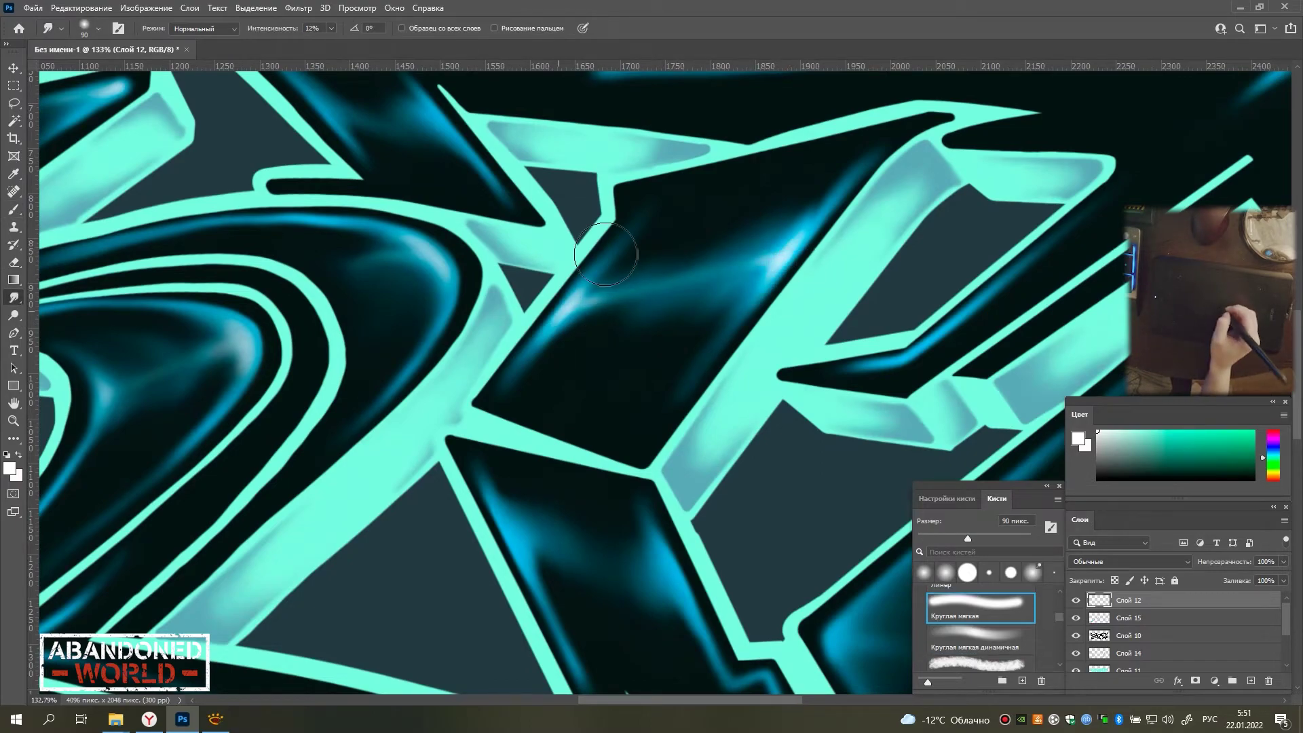
scroll(780, 265, "down", 5)
scroll(420, 332, "up", 6)
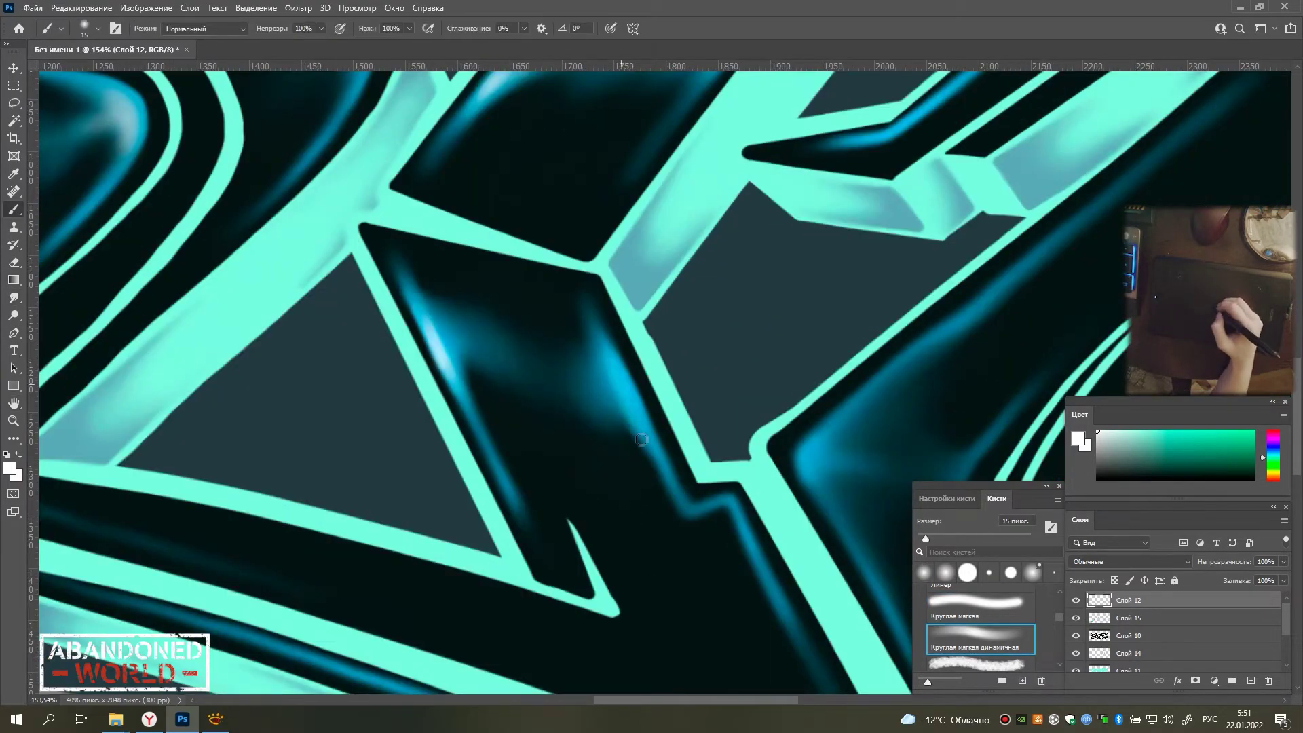
left_click_drag(642, 440, 441, 343)
left_click(13, 298)
mouse_move(638, 407)
left_mouse_down()
mouse_move(455, 338)
mouse_move(652, 448)
left_mouse_up()
Paint a light streak along a letter edge, partly erase it, and smudge a horizontal streak.
key("b")
scroll(538, 347, "up", 2)
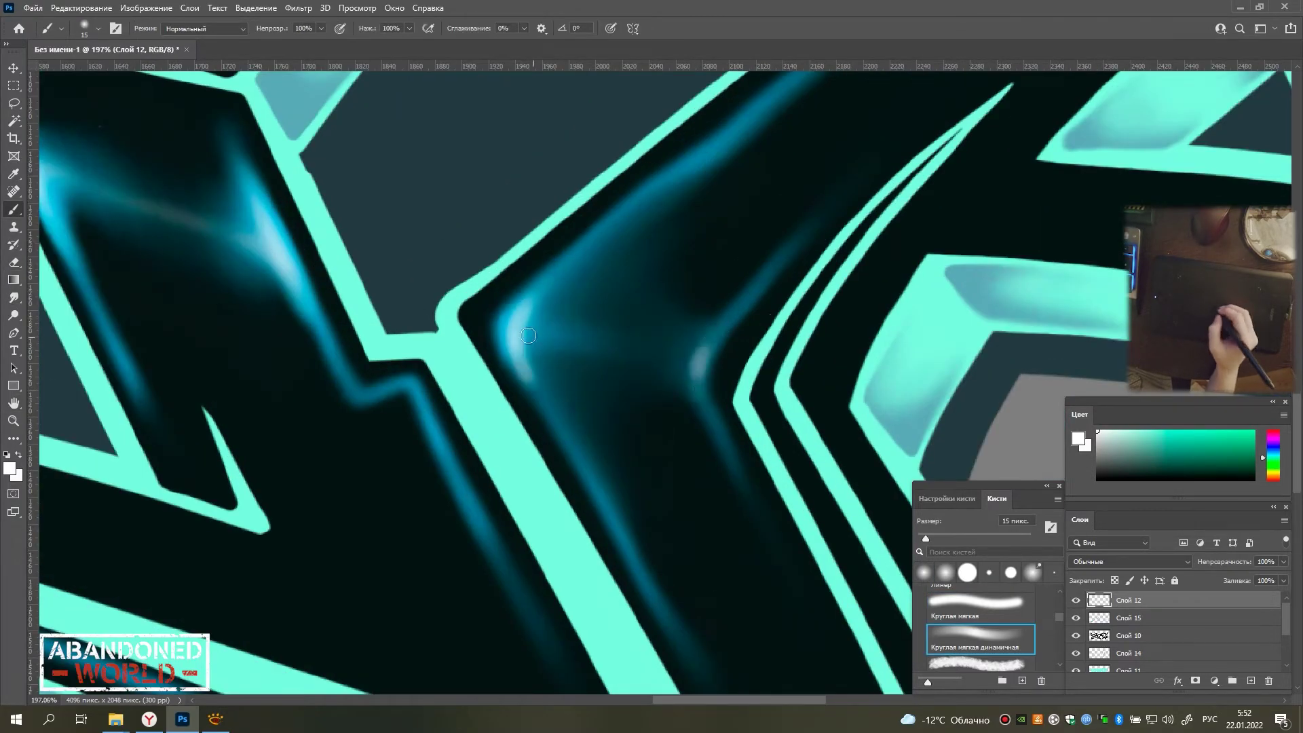
left_click_drag(528, 336, 706, 360)
key("e")
left_click_drag(582, 334, 597, 431)
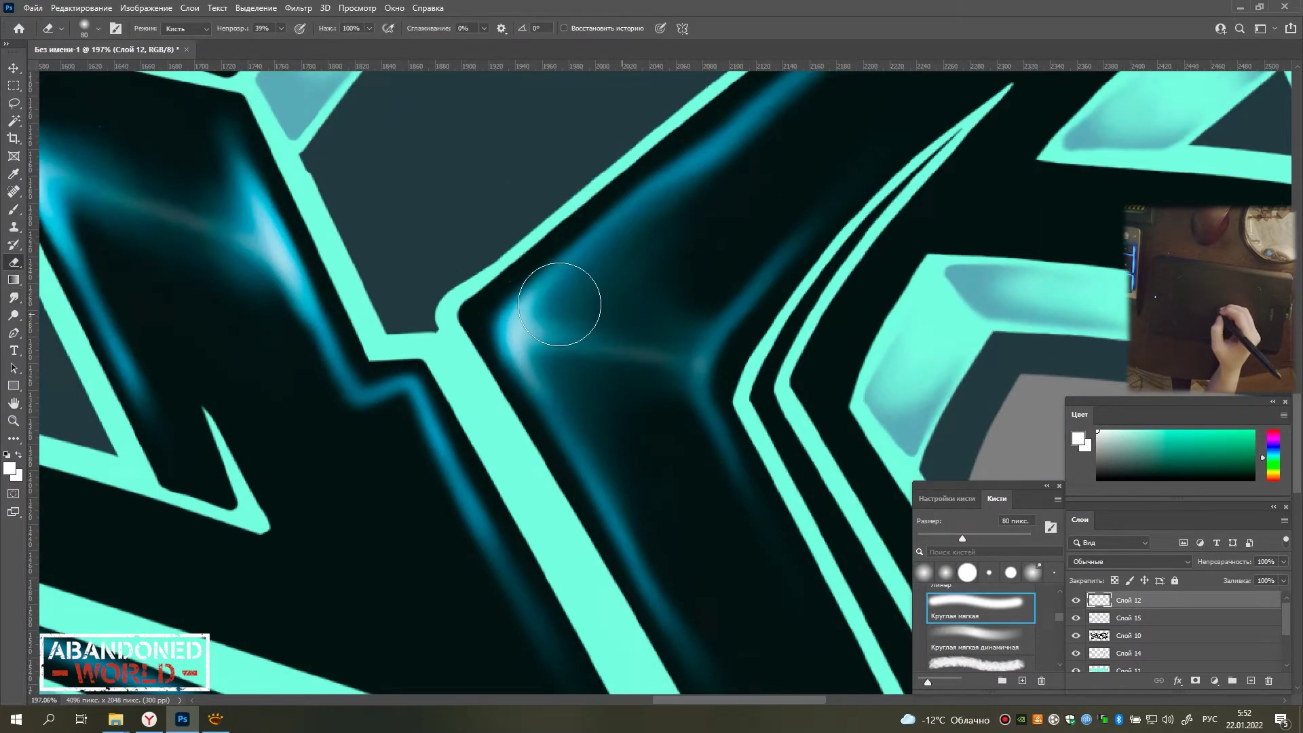
scroll(560, 304, "down", 5)
scroll(841, 437, "up", 5)
scroll(722, 335, "up", 3)
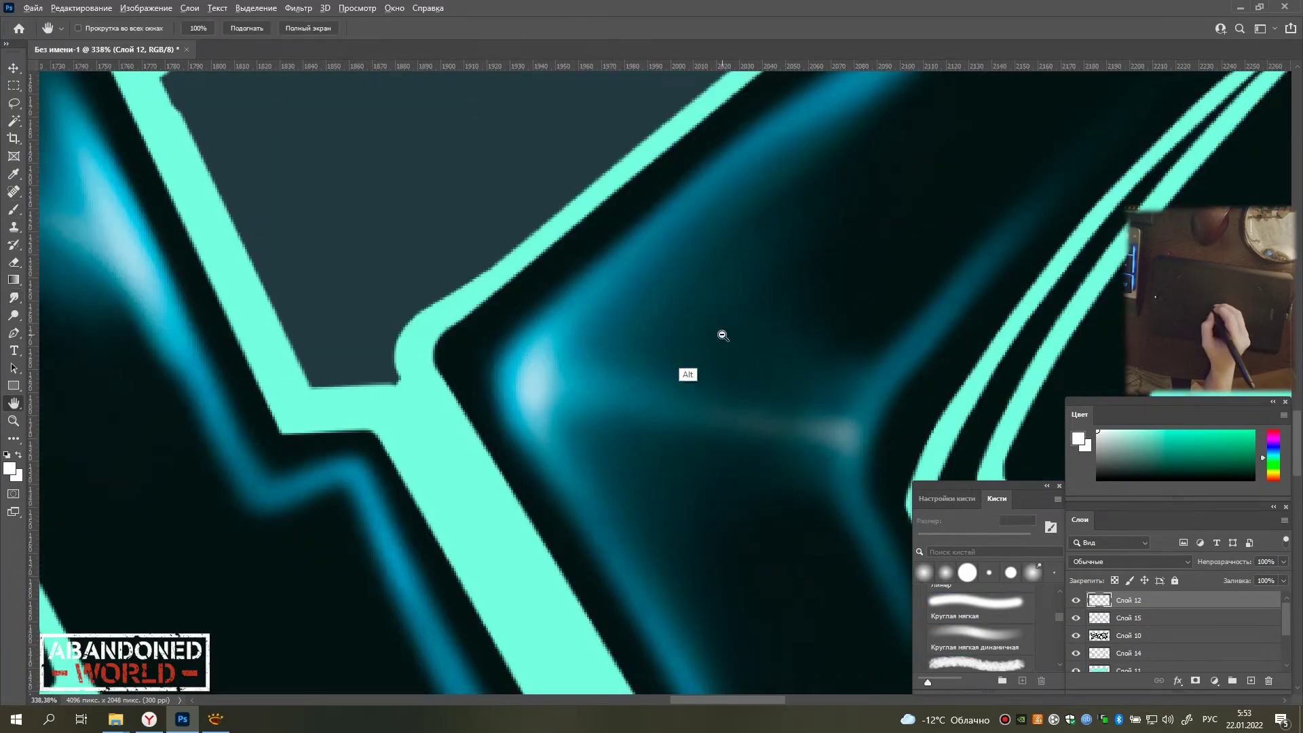
scroll(722, 335, "down", 3, "alt")
key("r")
mouse_move(373, 372)
left_mouse_down()
mouse_move(576, 422)
mouse_move(387, 400)
mouse_move(429, 364)
left_mouse_up()
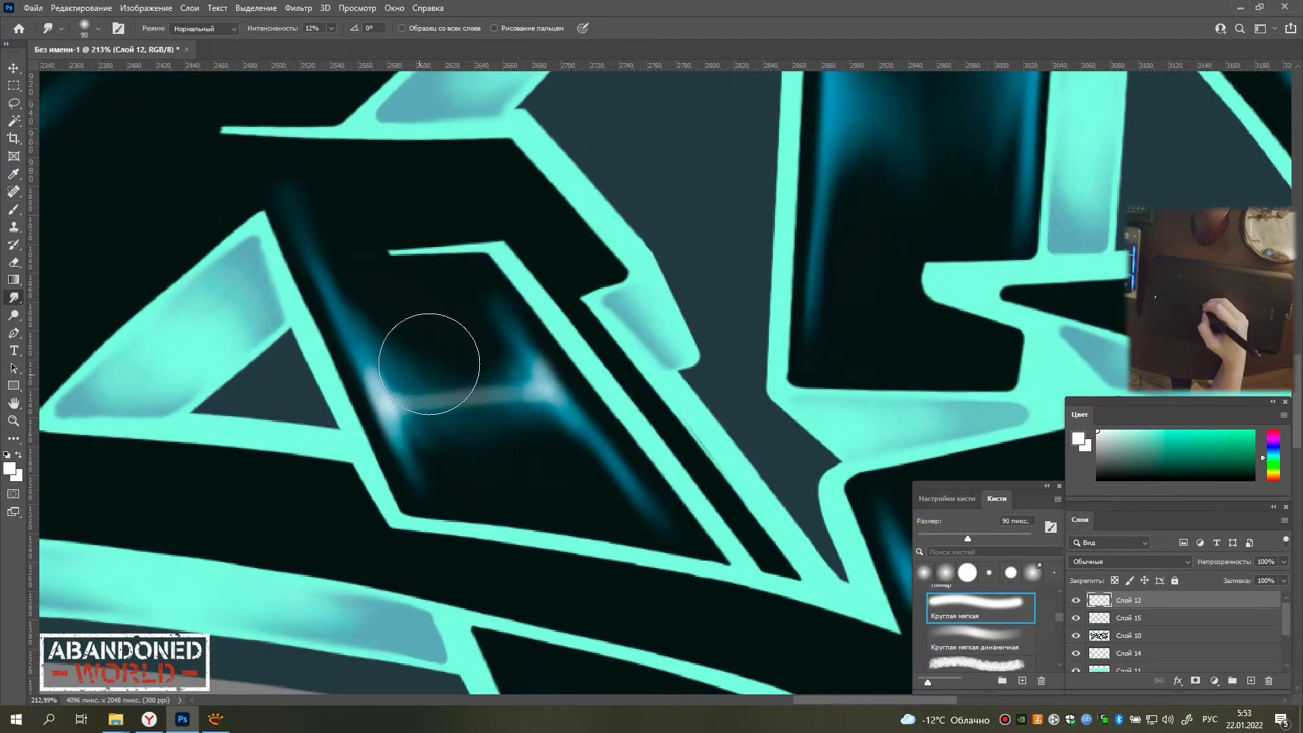
Paint another highlight stroke on the letter, trim it, and brighten the blue highlights on the stem.
key("b")
scroll(355, 375, "down", 2, "alt")
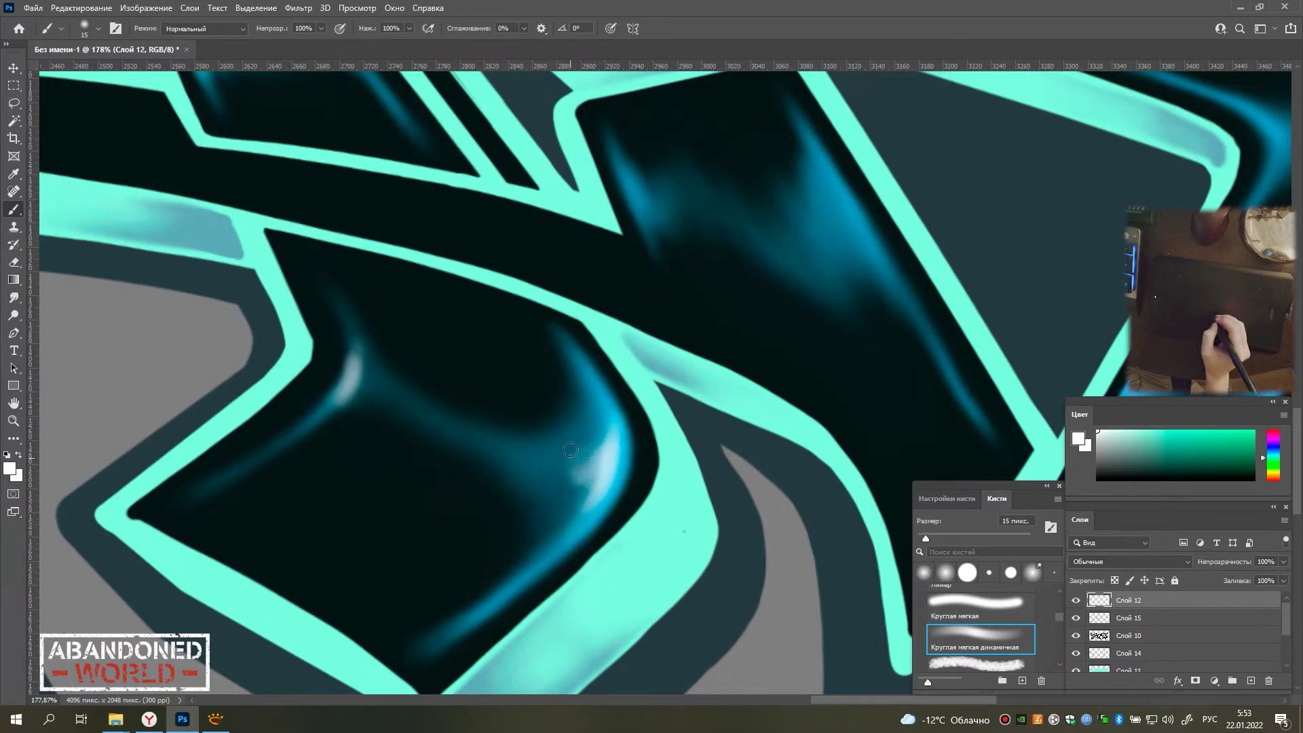
left_click_drag(570, 450, 354, 380)
key("e")
left_click_drag(494, 437, 407, 401)
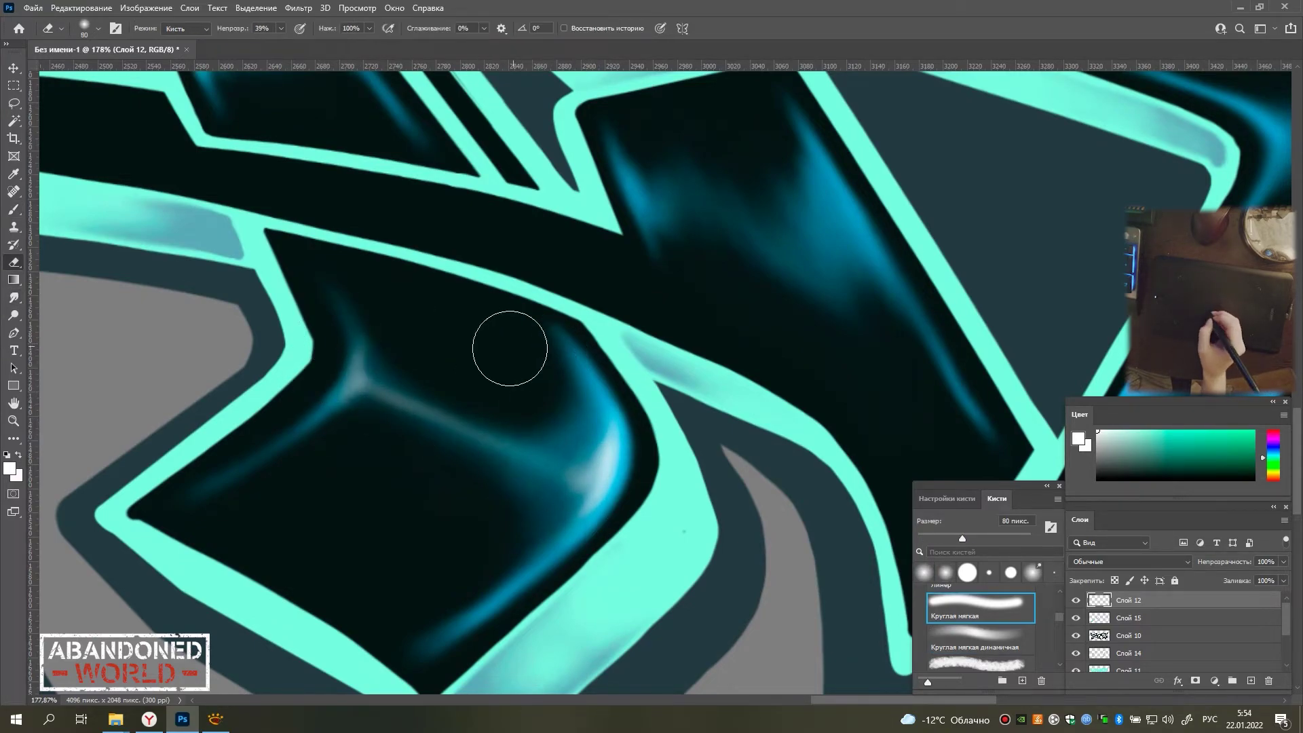
scroll(510, 348, "down", 1, "alt")
key("b")
left_click_drag(597, 373, 150, 177)
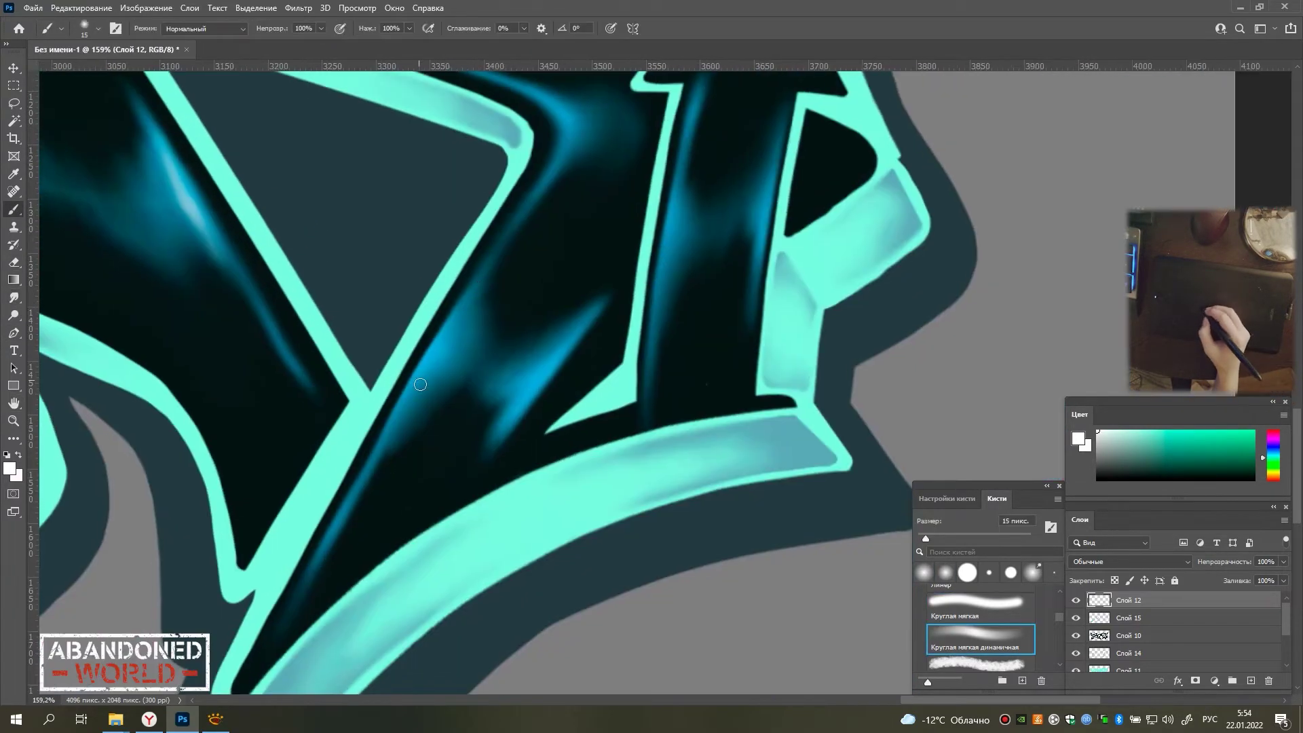
Draw straight pale highlight lines joining the glow spots on the stem.
key("b")
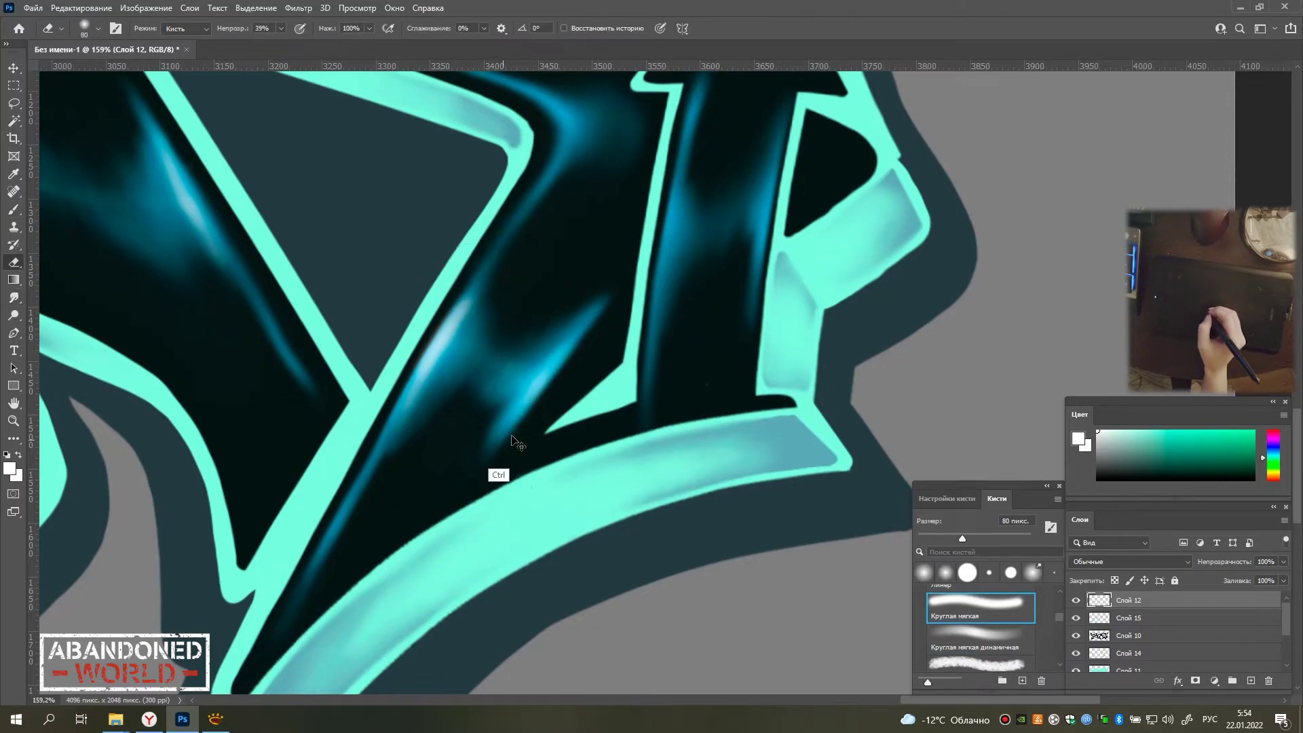
key("ctrl+plus")
left_click(533, 356)
left_click(414, 370, "shift")
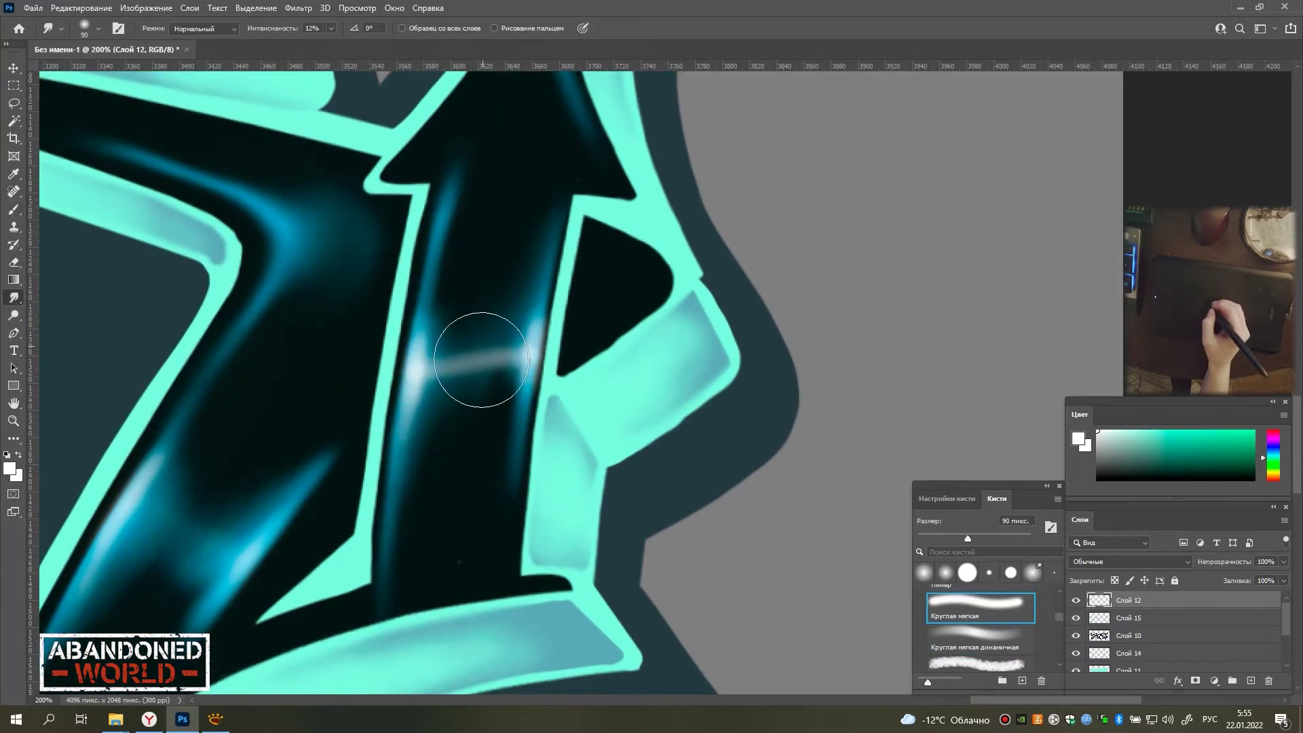
scroll(480, 276, "up", 3)
left_click_drag(552, 384, 668, 180)
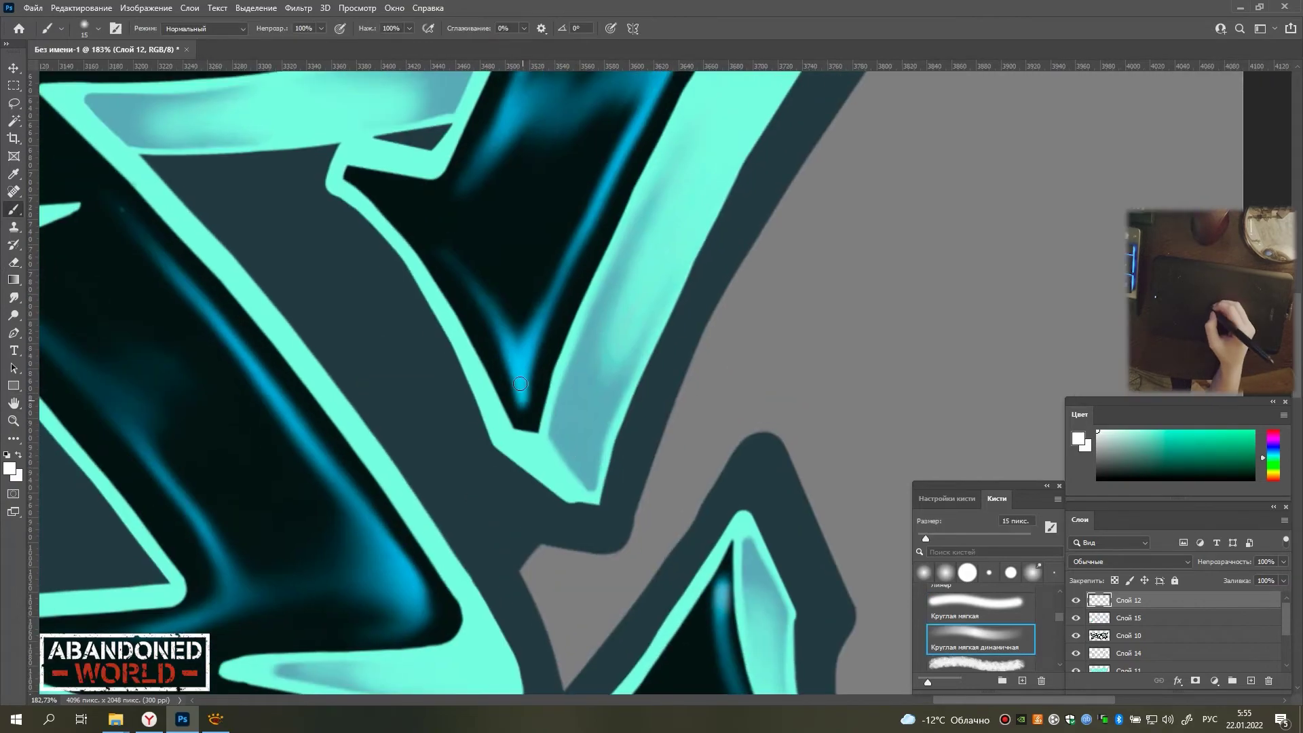
left_click(462, 489)
left_click(611, 442, "shift")
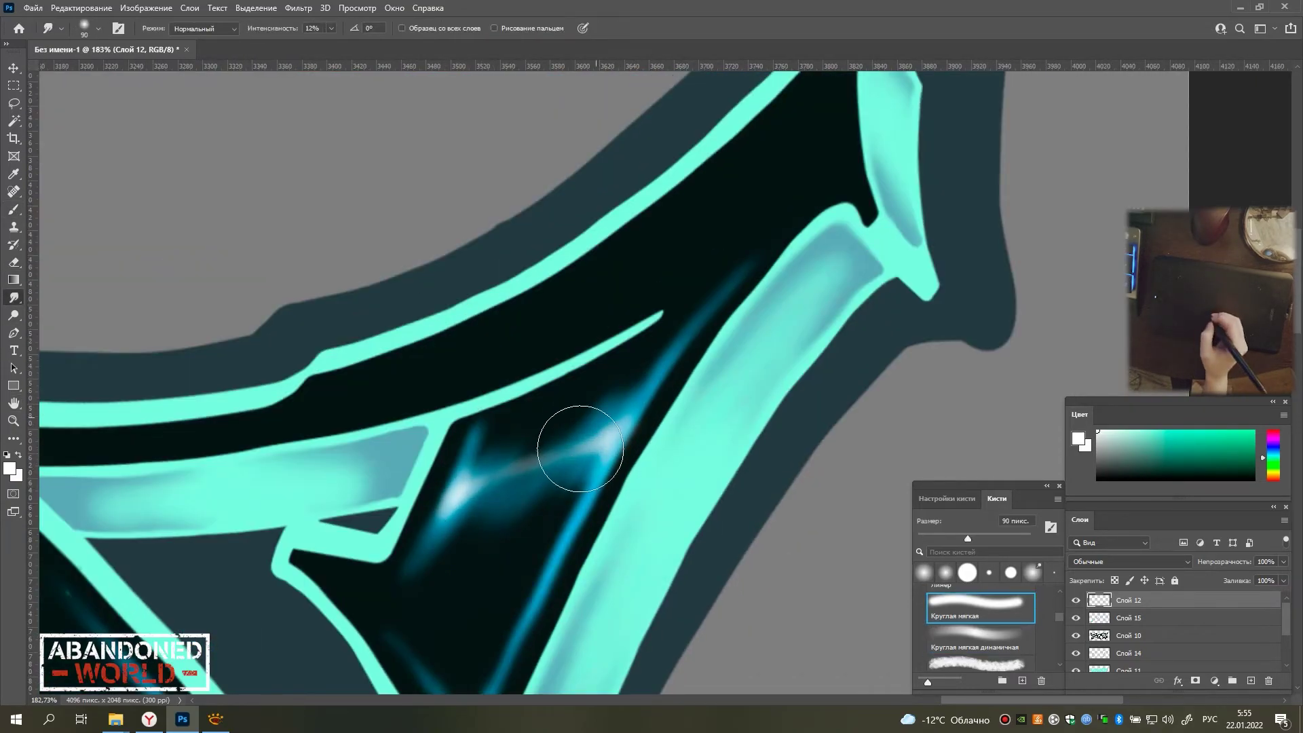
scroll(495, 538, "down", 5)
scroll(658, 403, "up", 6)
left_click_drag(657, 403, 480, 394)
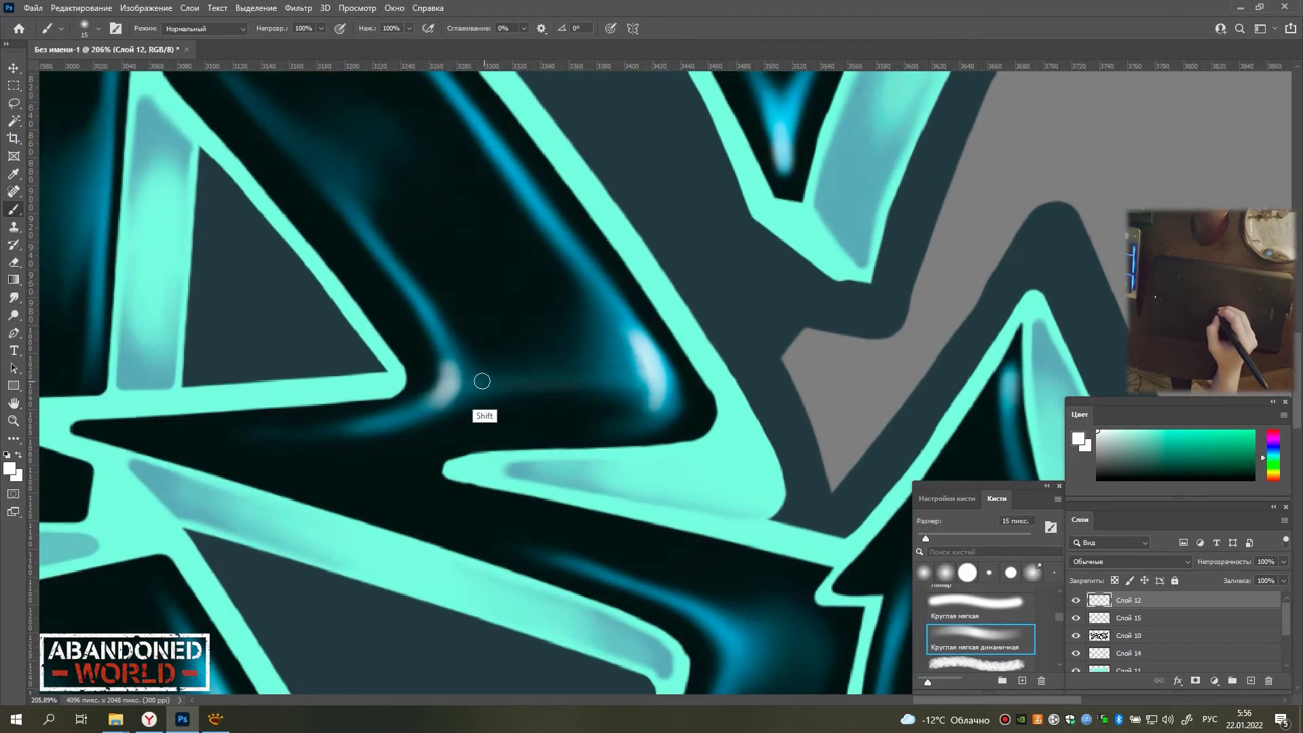
Smudge pale strokes into the dark shape and paint pale highlights on a letter's 3D side.
scroll(488, 430, "down", 4)
left_click_drag(668, 471, 682, 380)
scroll(204, 305, "up", 5)
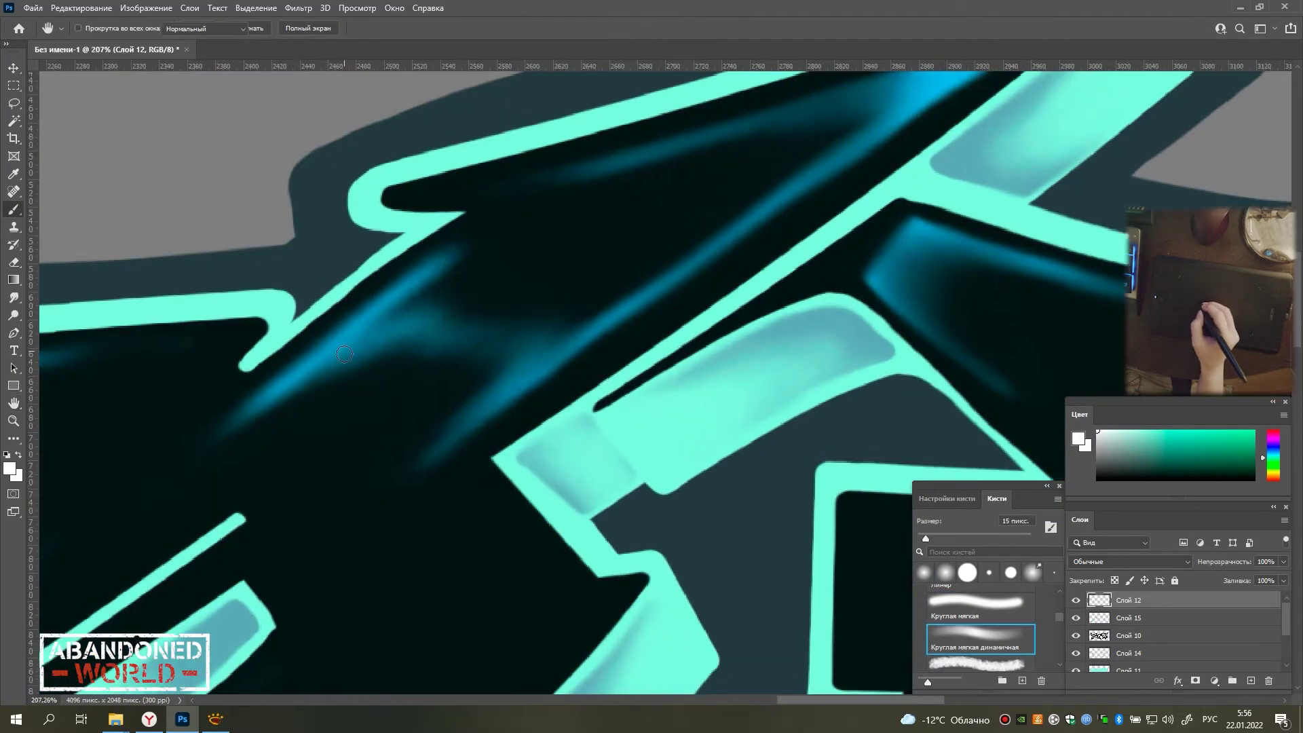
mouse_move(360, 326)
left_mouse_down()
mouse_move(407, 299)
mouse_move(570, 346)
left_mouse_up()
scroll(398, 302, "down", 4)
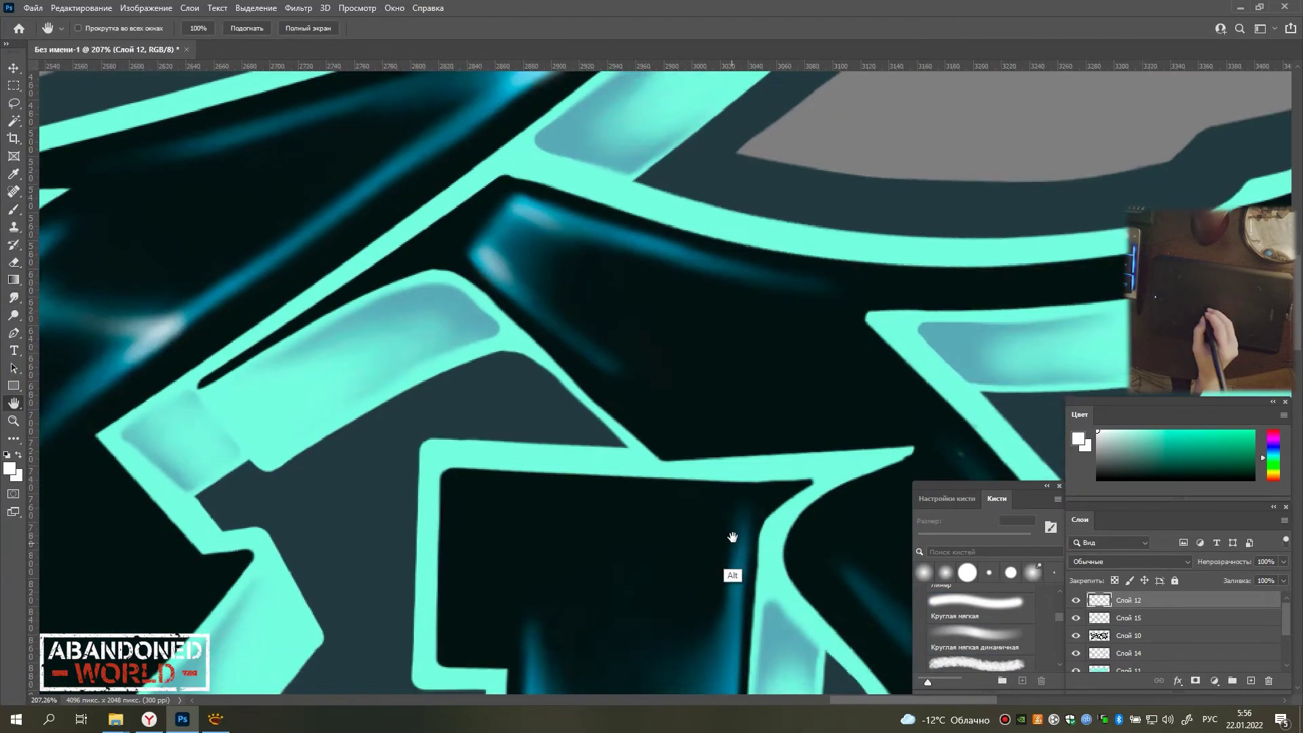
left_click_drag(733, 533, 589, 380)
scroll(589, 381, "up", 4)
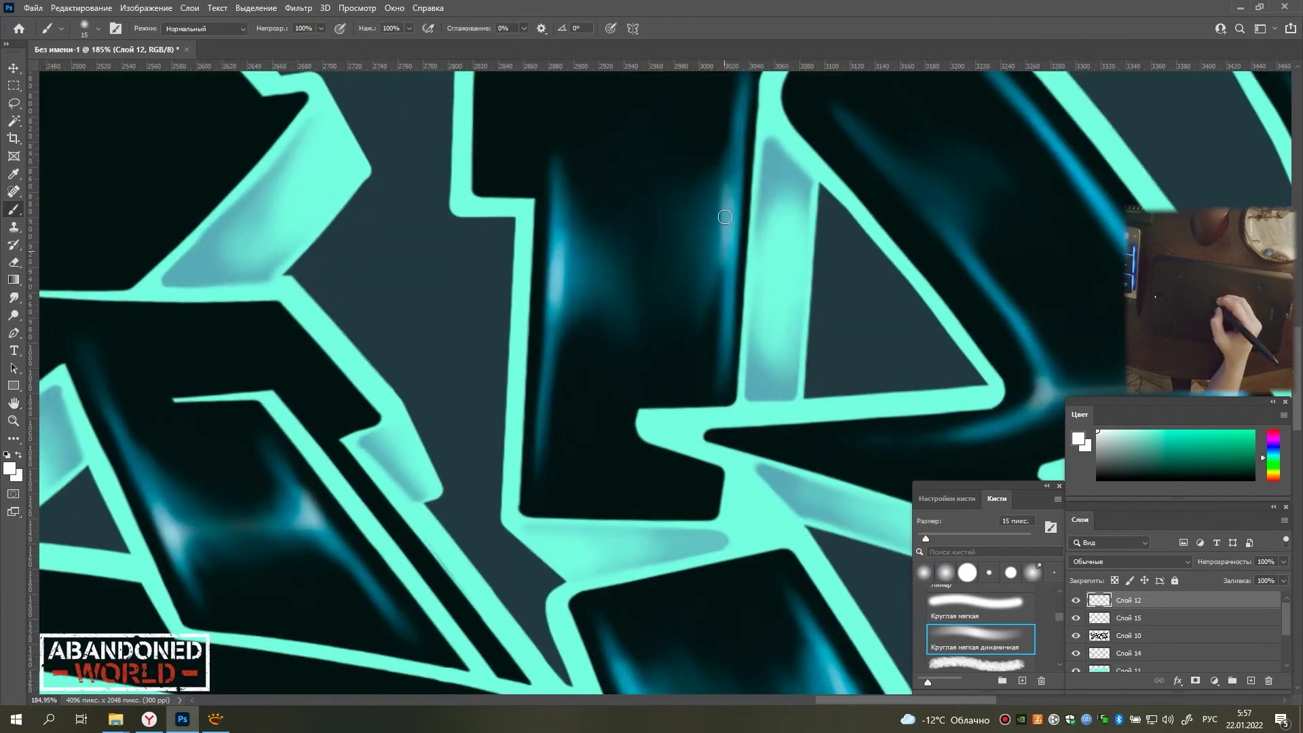
left_click_drag(720, 197, 651, 271)
scroll(677, 285, "down", 5)
scroll(615, 242, "down", 2)
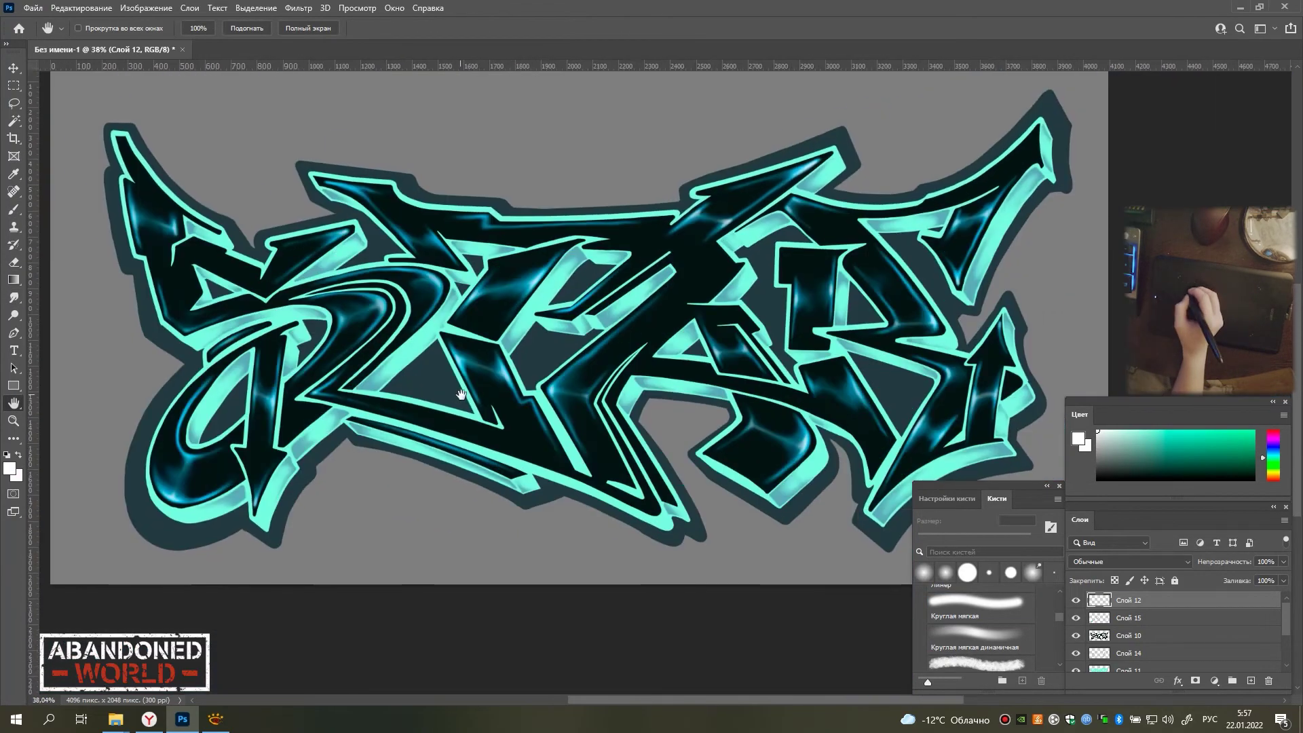
Change the lightness of the outline layer Слой 13 with Hue/Saturation.
left_click(146, 7)
left_click(407, 117)
left_click_drag(829, 350, 822, 367)
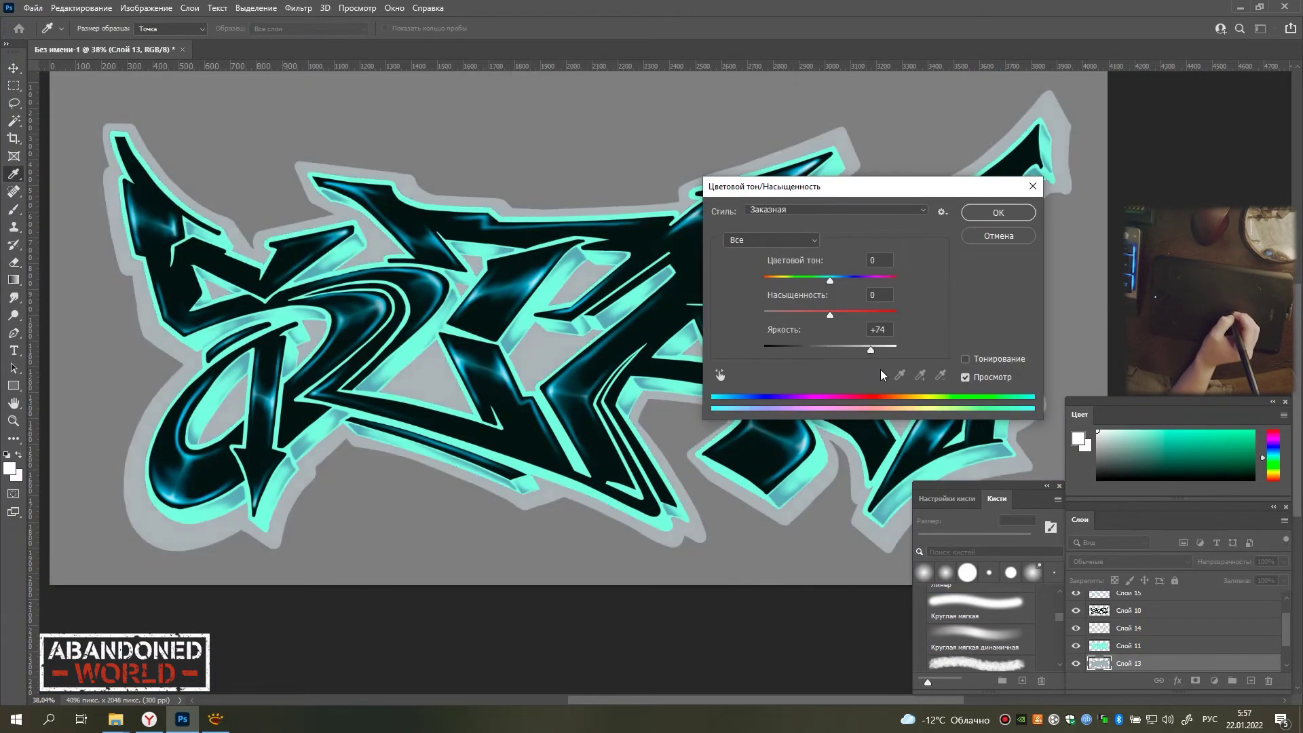
key("Return")
mouse_move(431, 355)
left_mouse_down()
mouse_move(412, 305)
mouse_move(433, 373)
left_mouse_up()
Draw dark teal bubble outlines and dots with a hard round brush, resizing it with [ and ].
key("b")
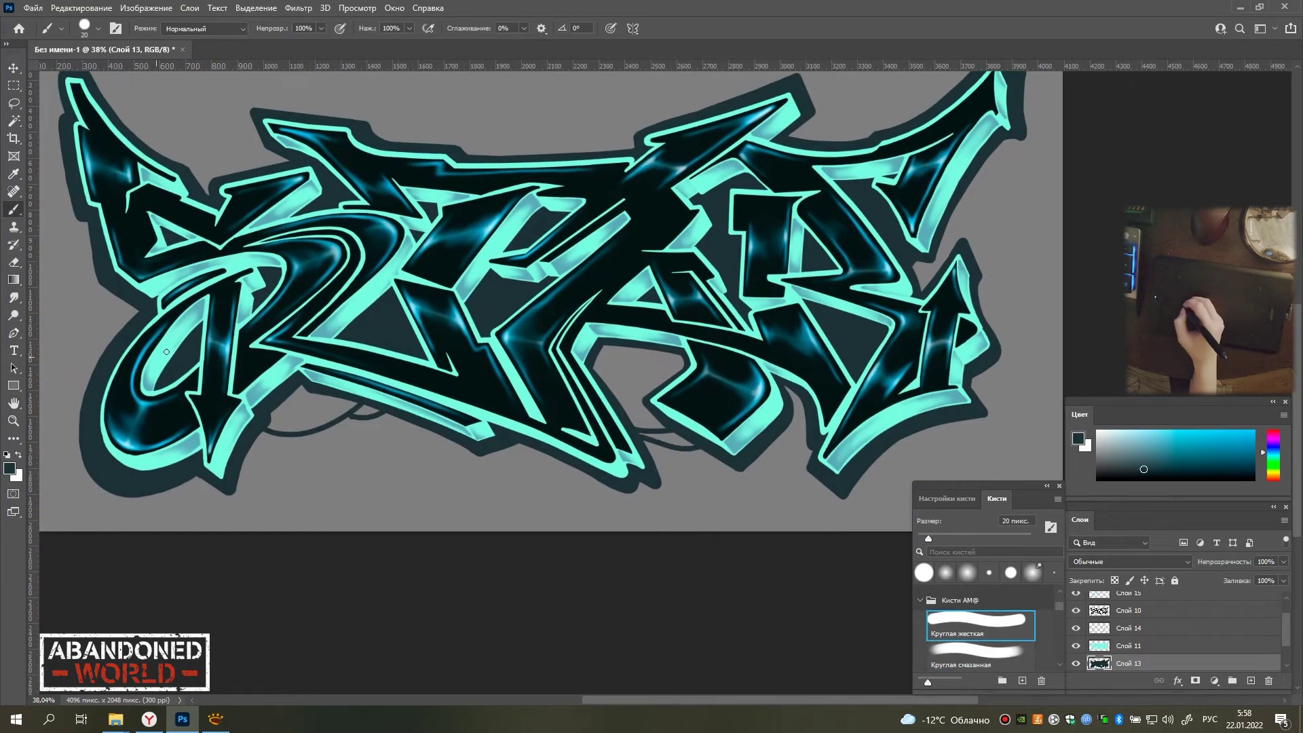
scroll(981, 632, "down", 1)
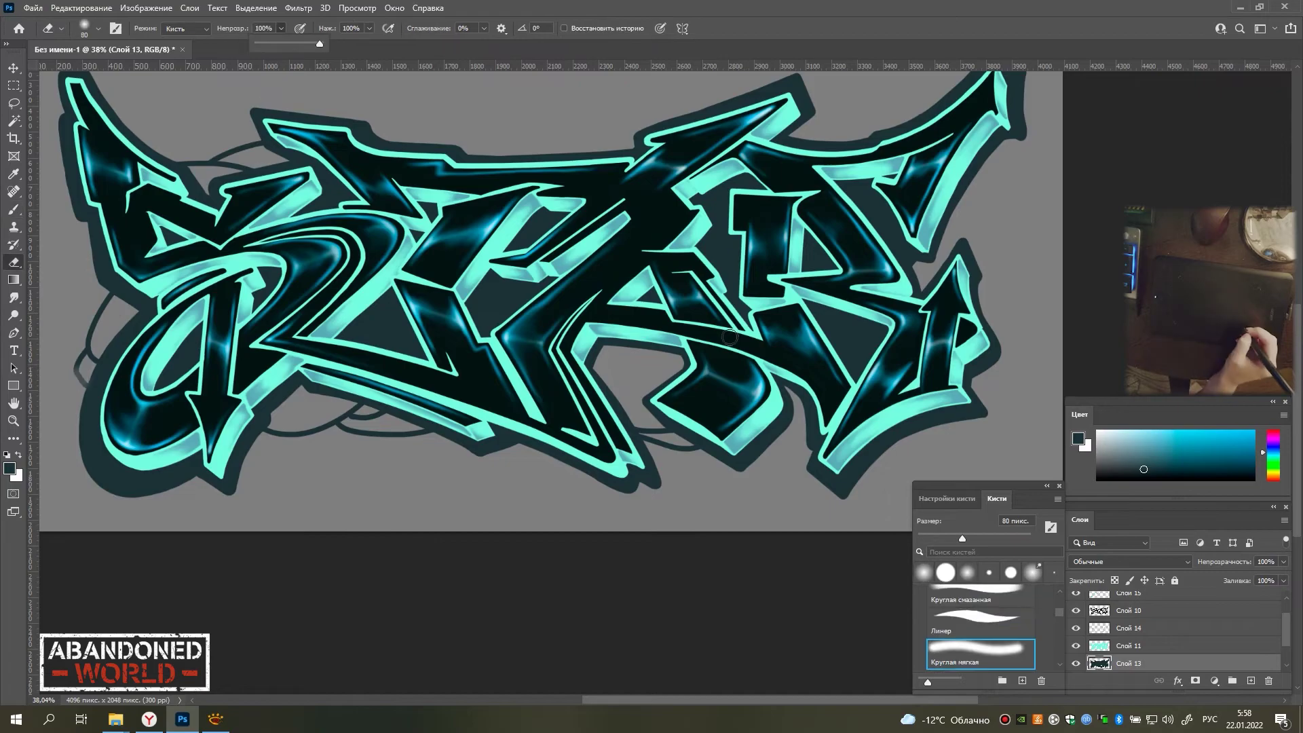
left_click_drag(73, 407, 96, 321)
scroll(96, 321, "up", 4)
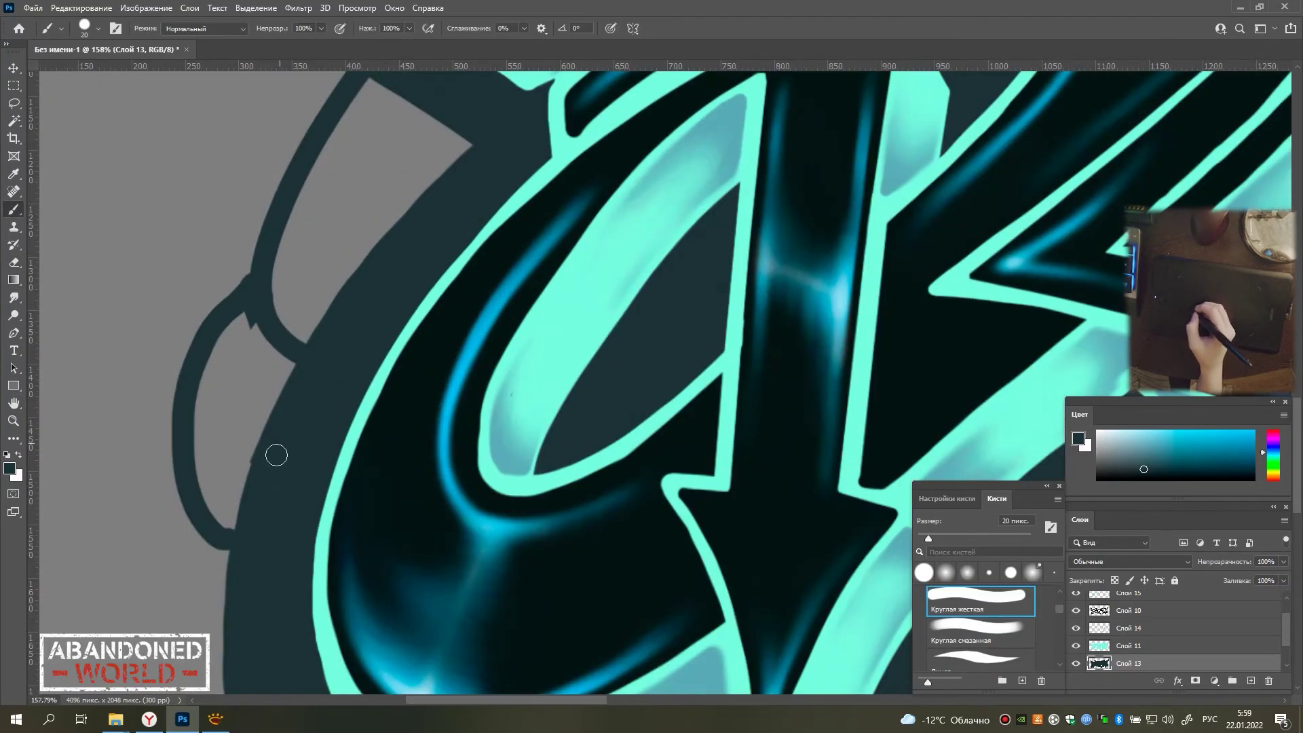
key("bracketleft")
key("bracketleft")
key("bracketleft")
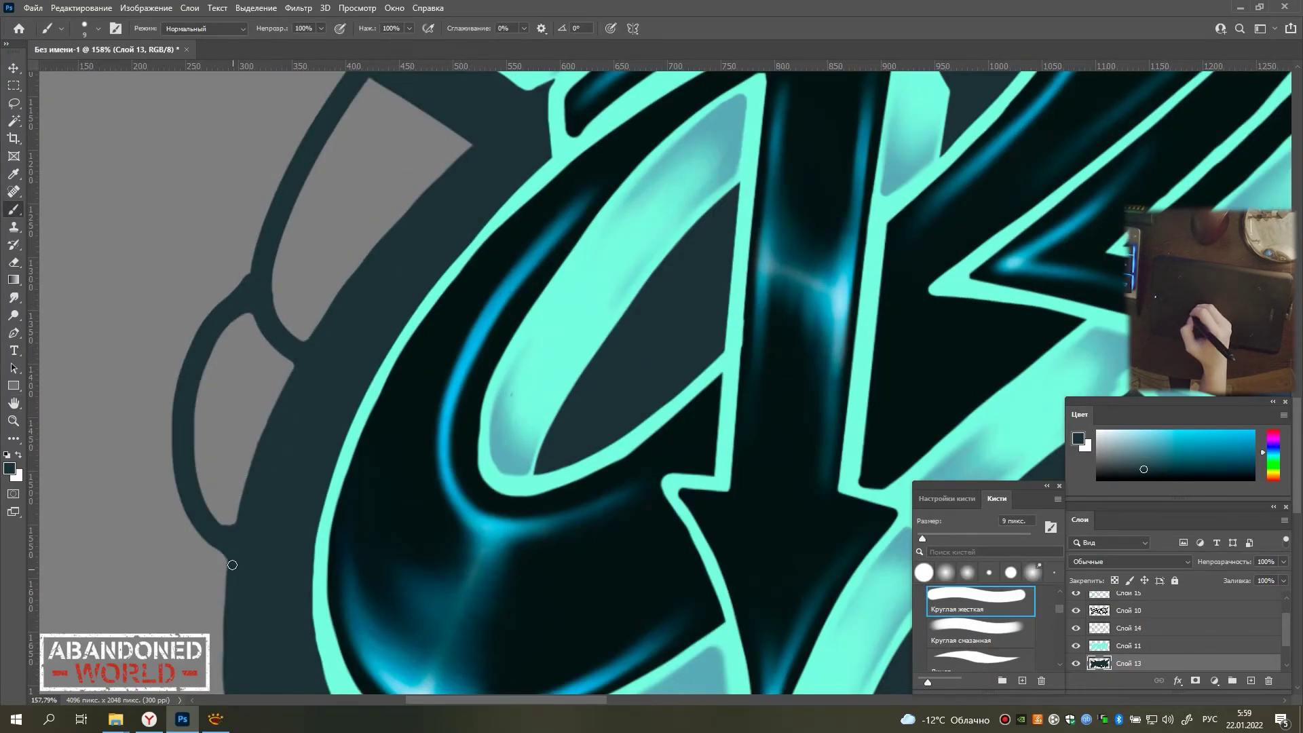
key("bracketright")
key("bracketright")
key("bracketright")
scroll(300, 169, "down", 2)
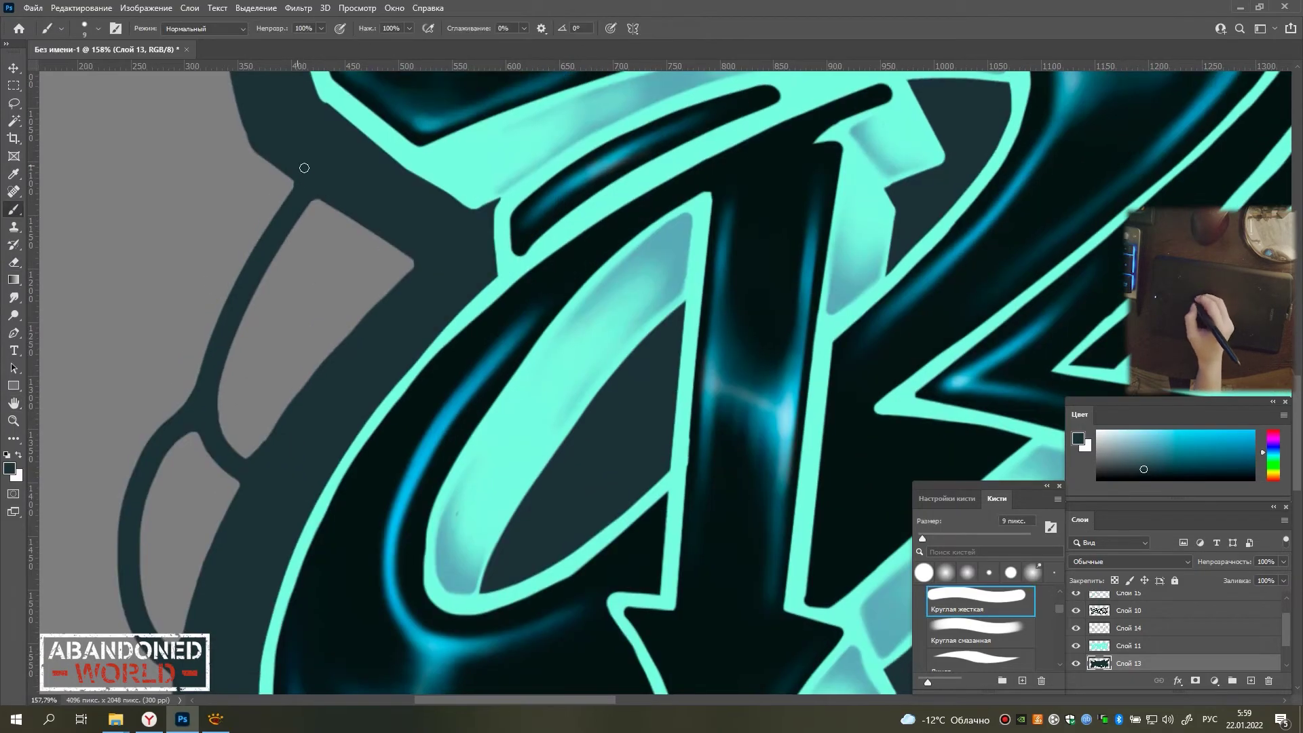
scroll(246, 320, "down", 2)
scroll(216, 488, "down", 2)
scroll(545, 337, "up", 5)
key("bracketleft")
key("bracketleft")
key("bracketleft")
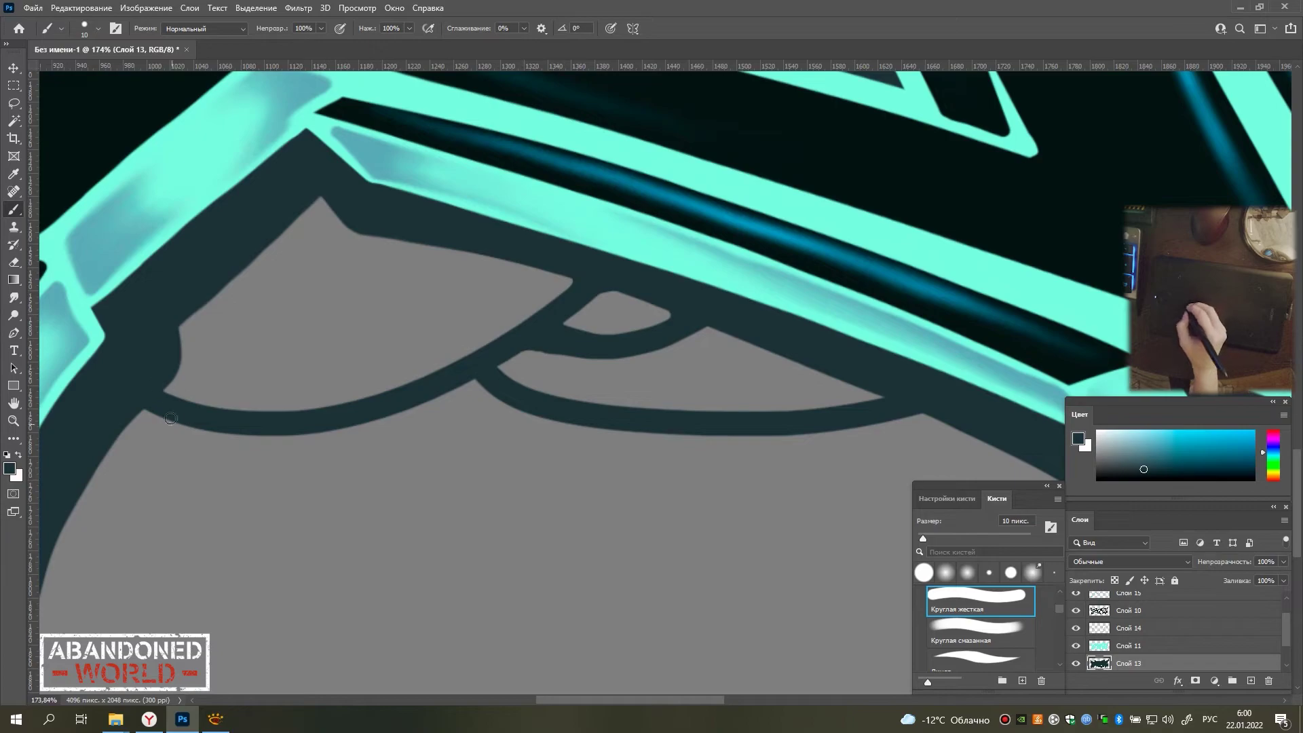
scroll(546, 347, "right", 4)
scroll(440, 275, "down", 1)
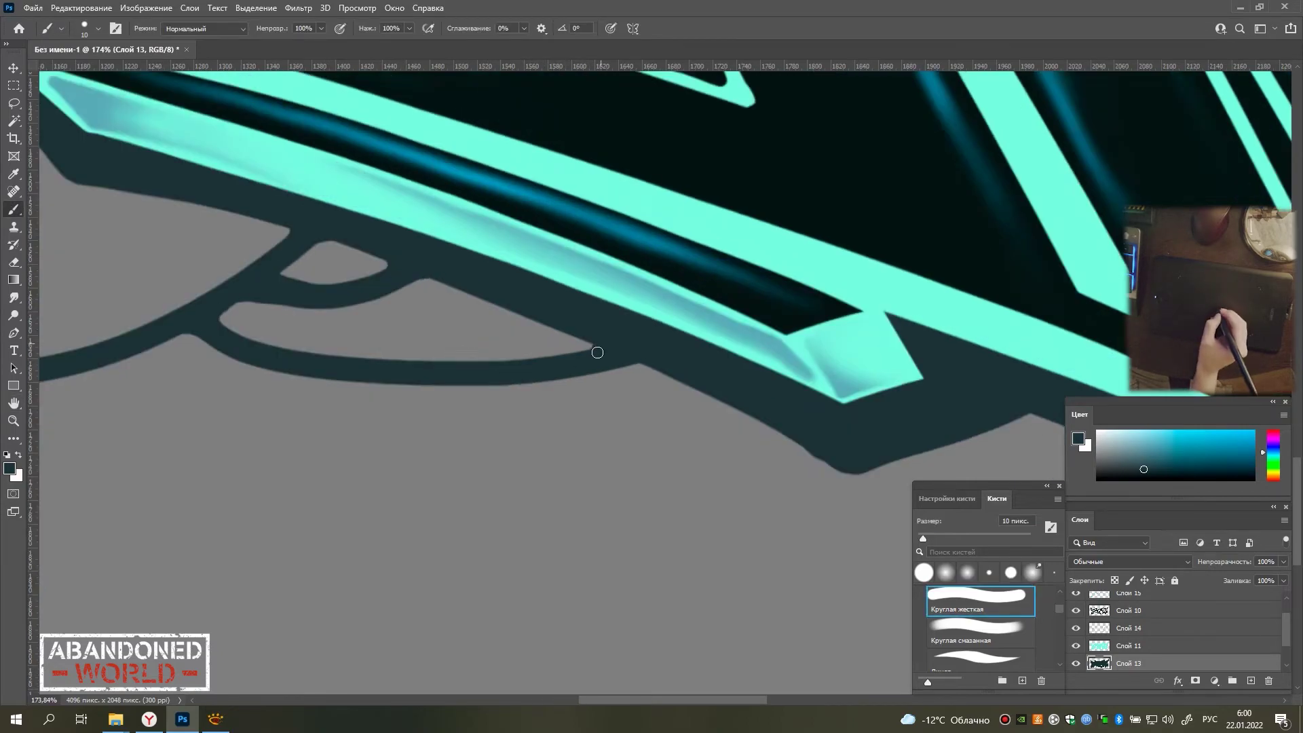
scroll(623, 360, "down", 5)
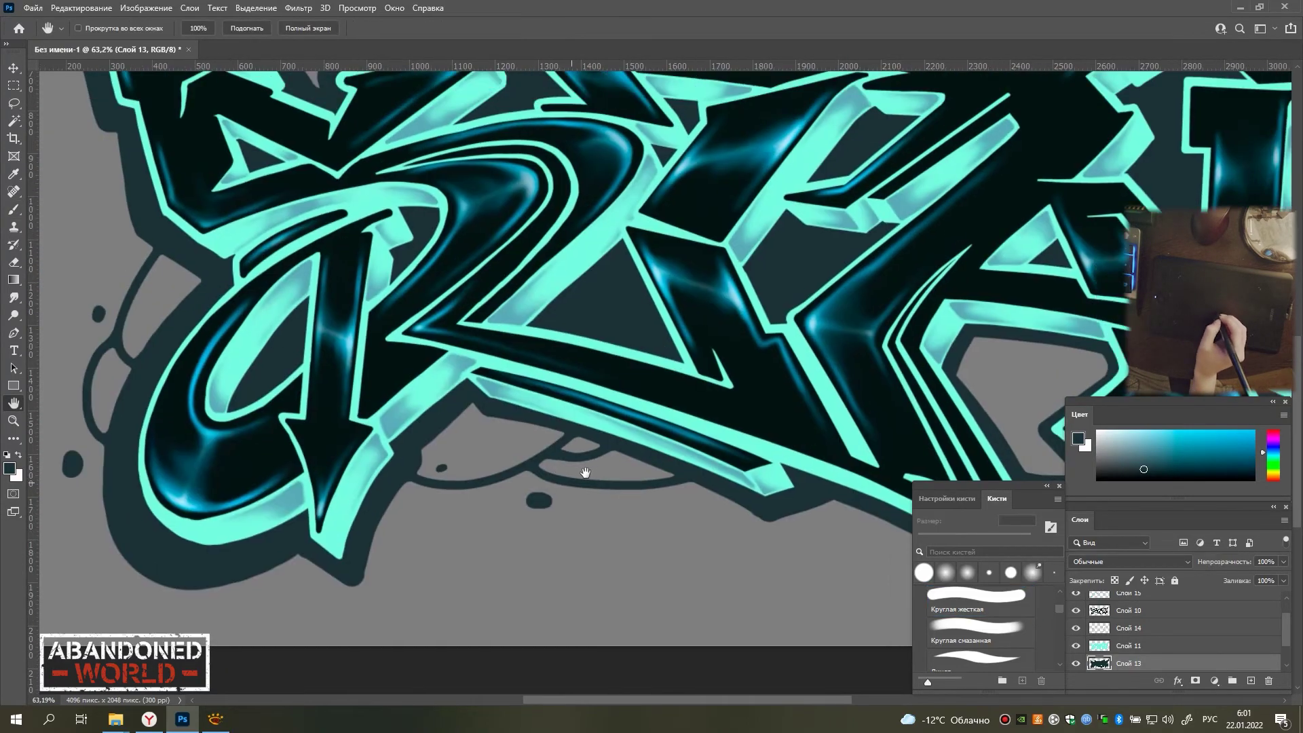
scroll(609, 380, "up", 6)
Erase stray marks and keep drawing bubble outlines around the bottom and left of the letters.
key("e")
scroll(527, 340, "down", 5)
scroll(371, 218, "up", 5)
key("b")
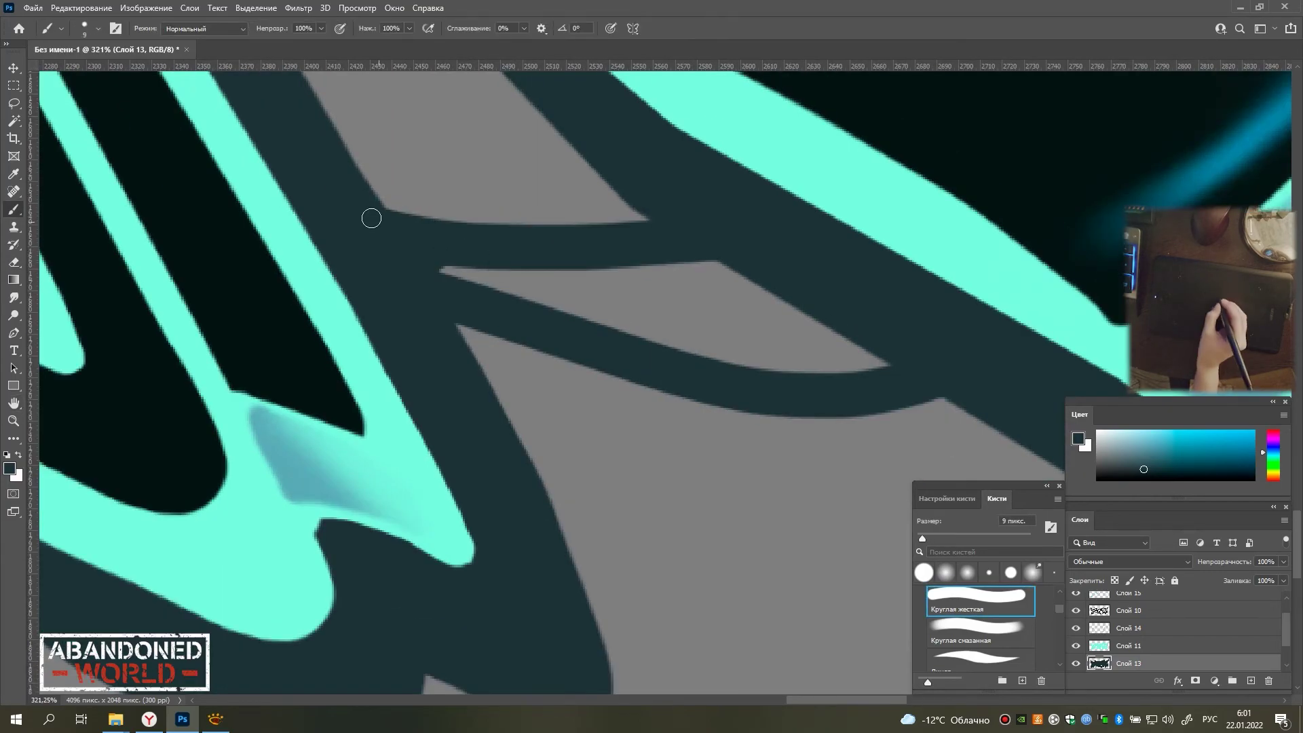
scroll(637, 262, "down", 6)
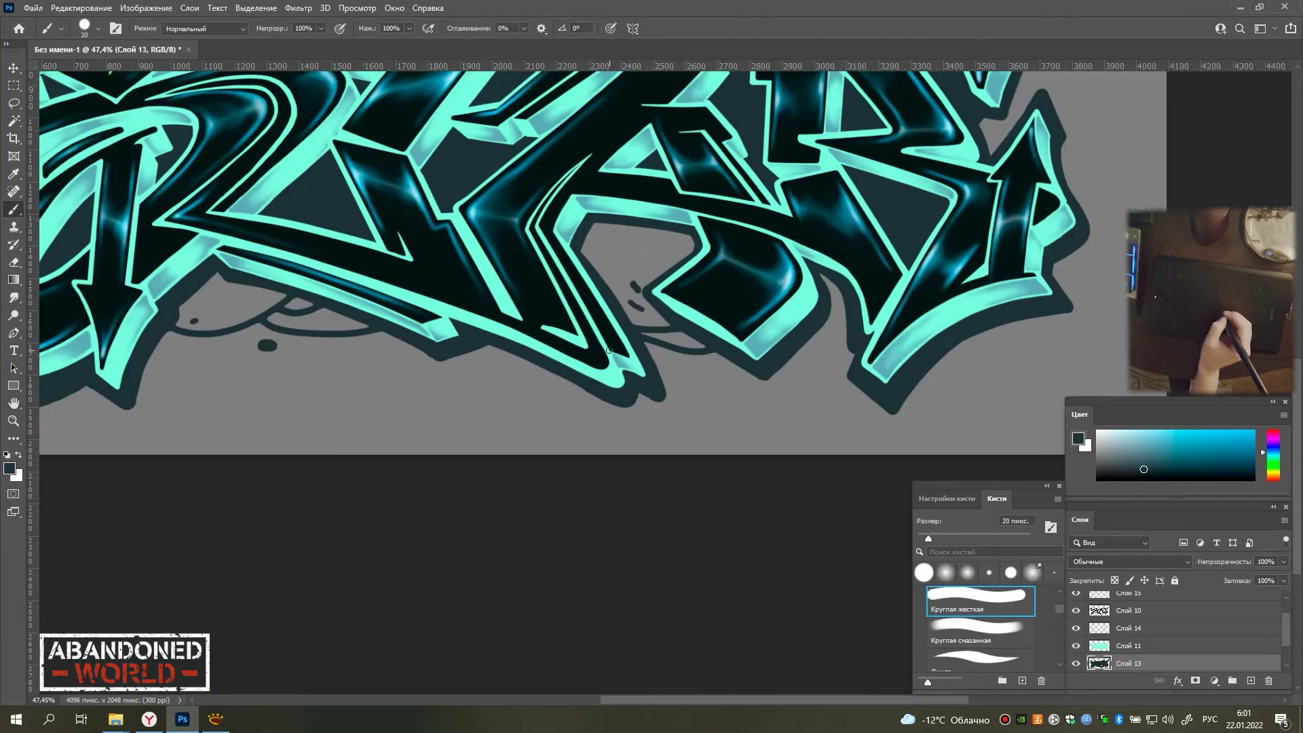
scroll(609, 350, "up", 6)
scroll(606, 396, "down", 3)
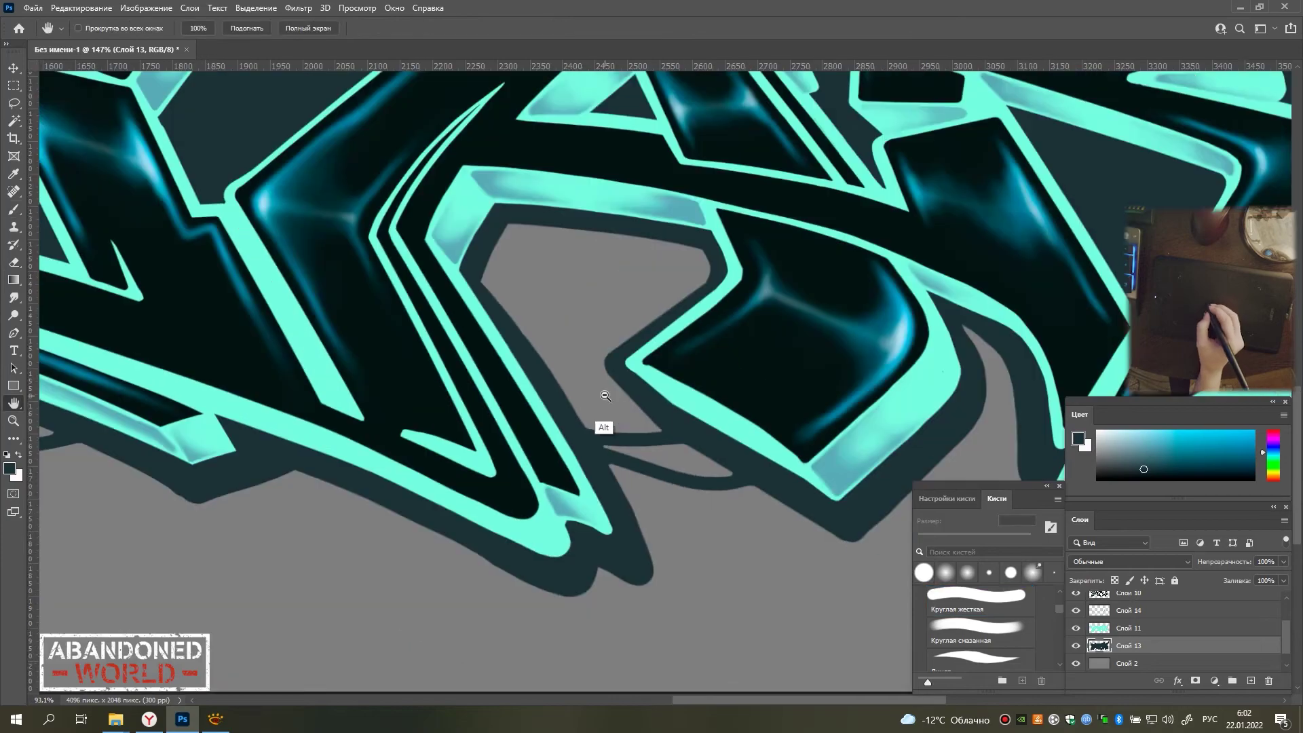
scroll(606, 397, "down", 3)
scroll(704, 446, "down", 2)
scroll(515, 228, "up", 6)
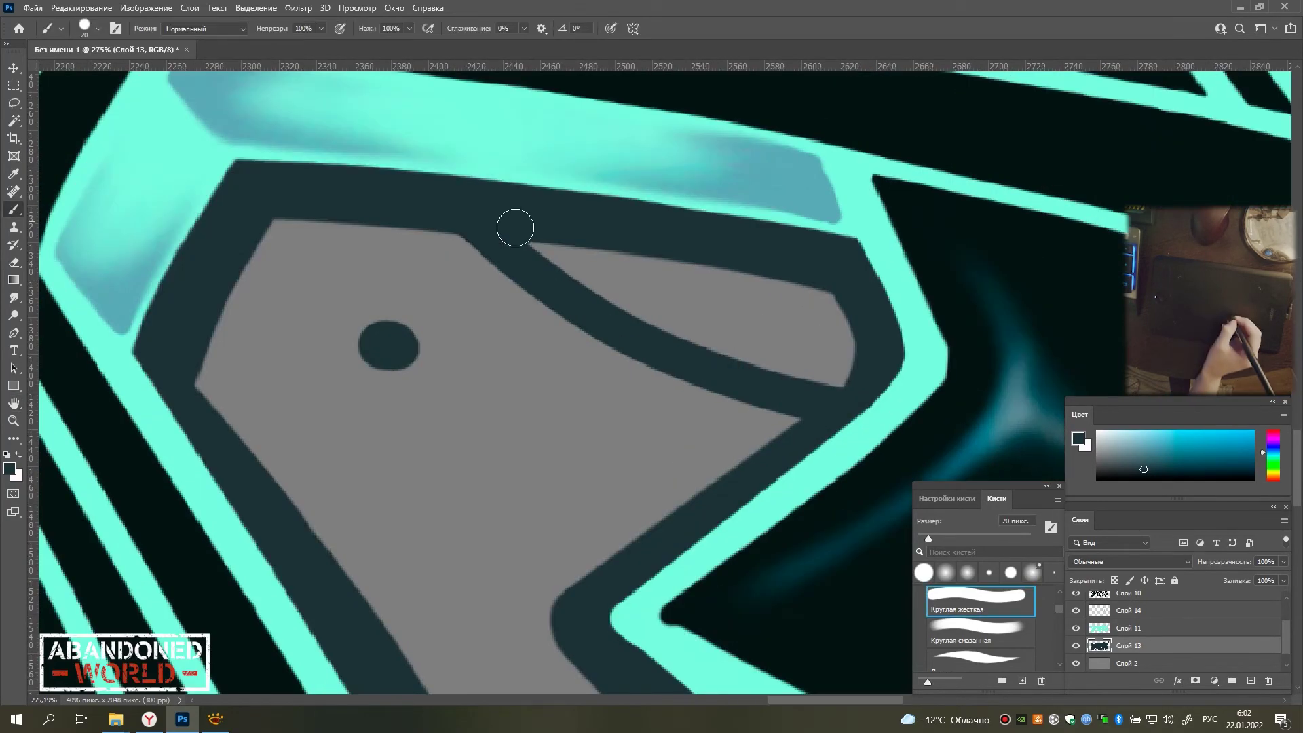
scroll(516, 251, "down", 3)
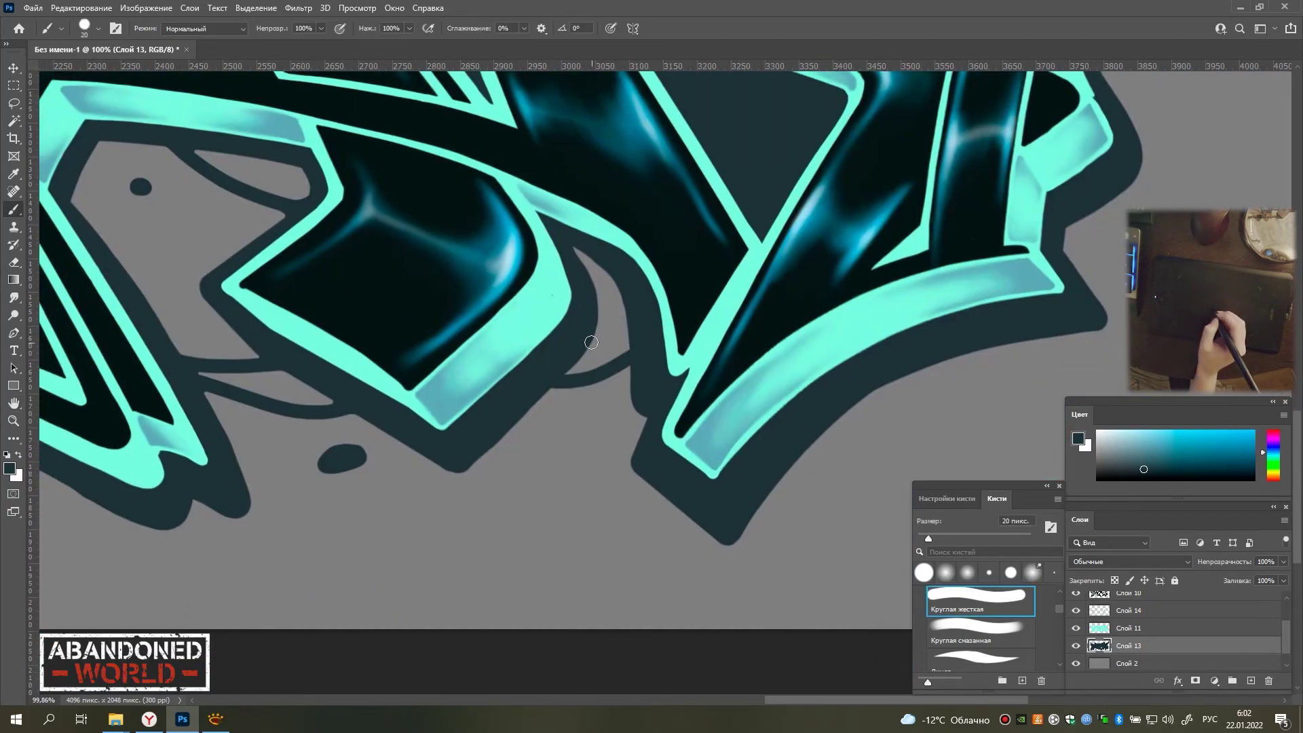
scroll(421, 348, "up", 5)
scroll(736, 351, "down", 7)
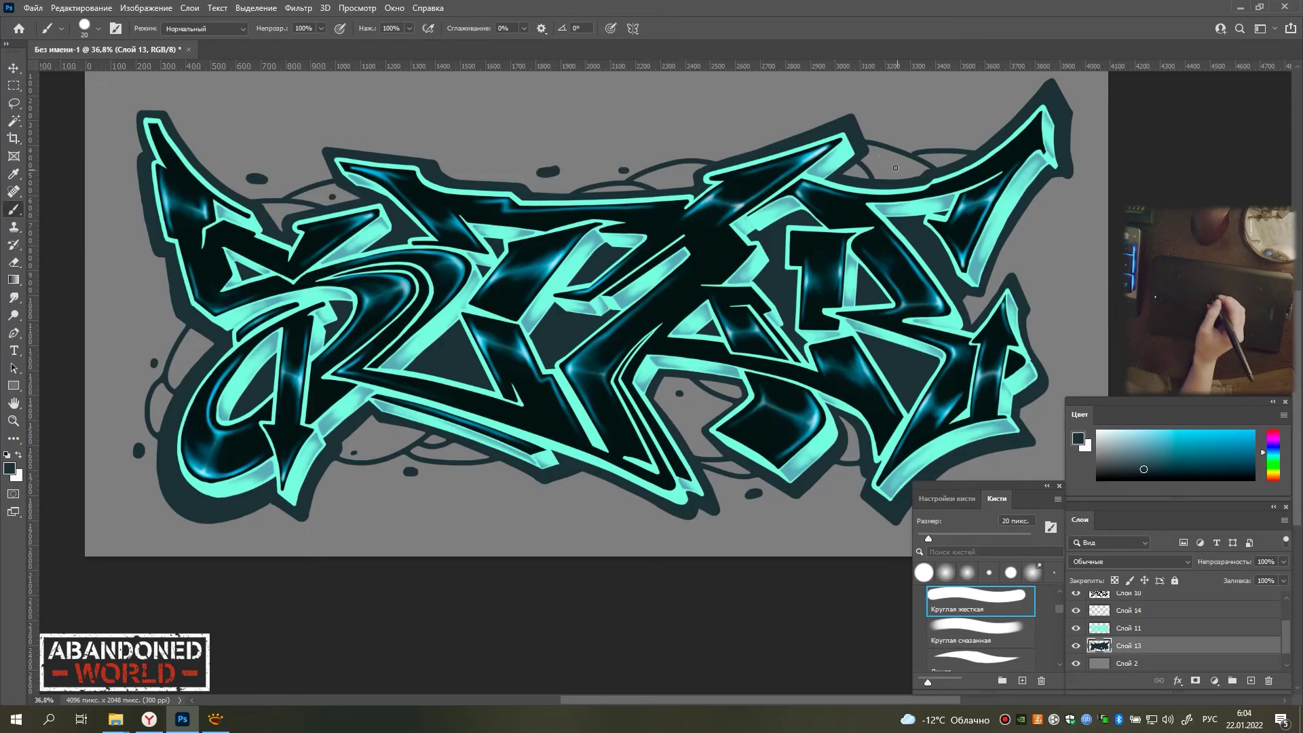
Draw a bubble outline right of the last letter and continue outlines along the top.
scroll(407, 212, "up", 5)
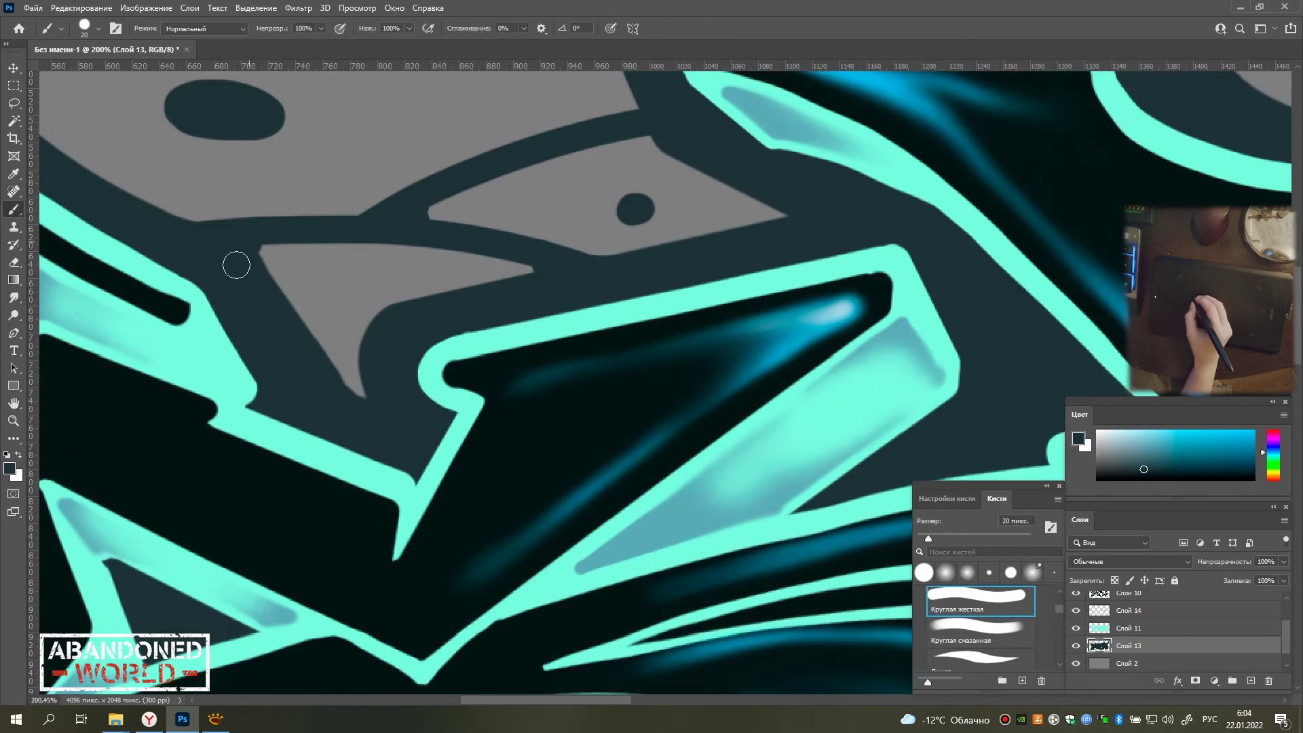
scroll(254, 251, "down", 5)
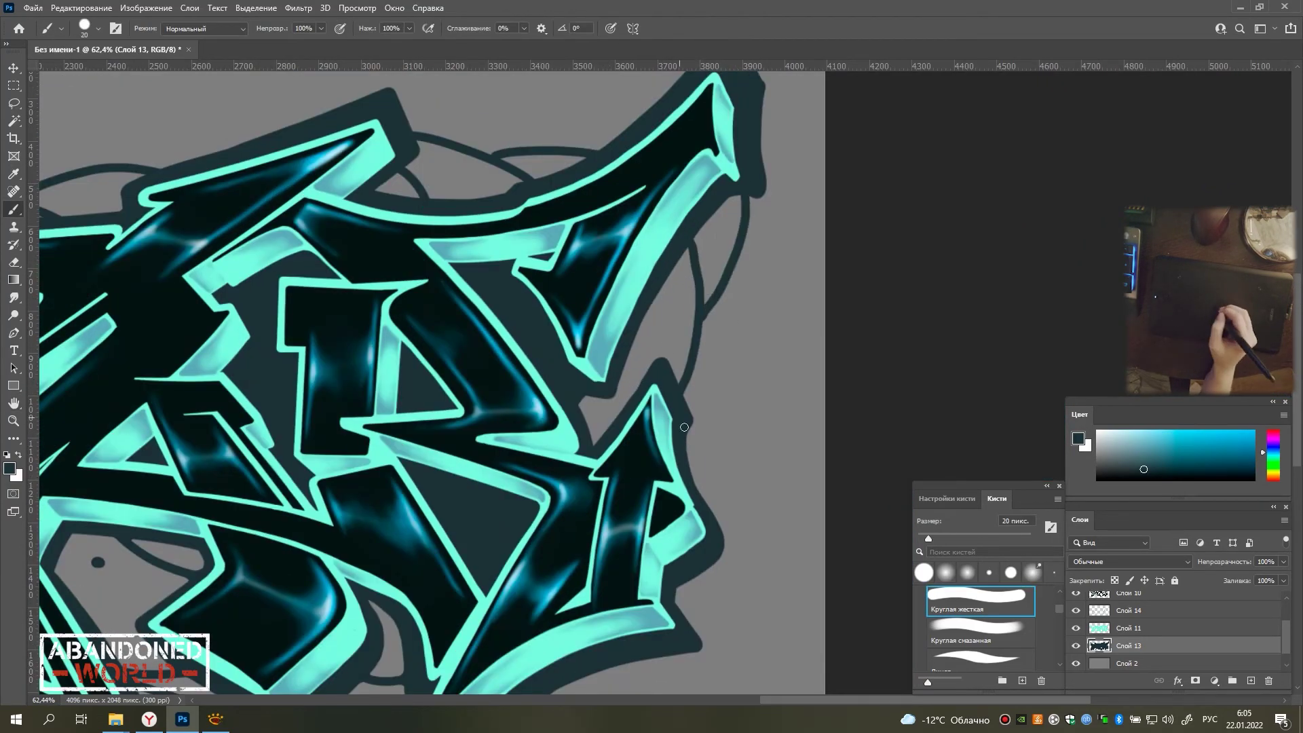
scroll(685, 427, "down", 2)
mouse_move(721, 345)
left_mouse_down()
mouse_move(842, 306)
mouse_move(890, 232)
left_mouse_up()
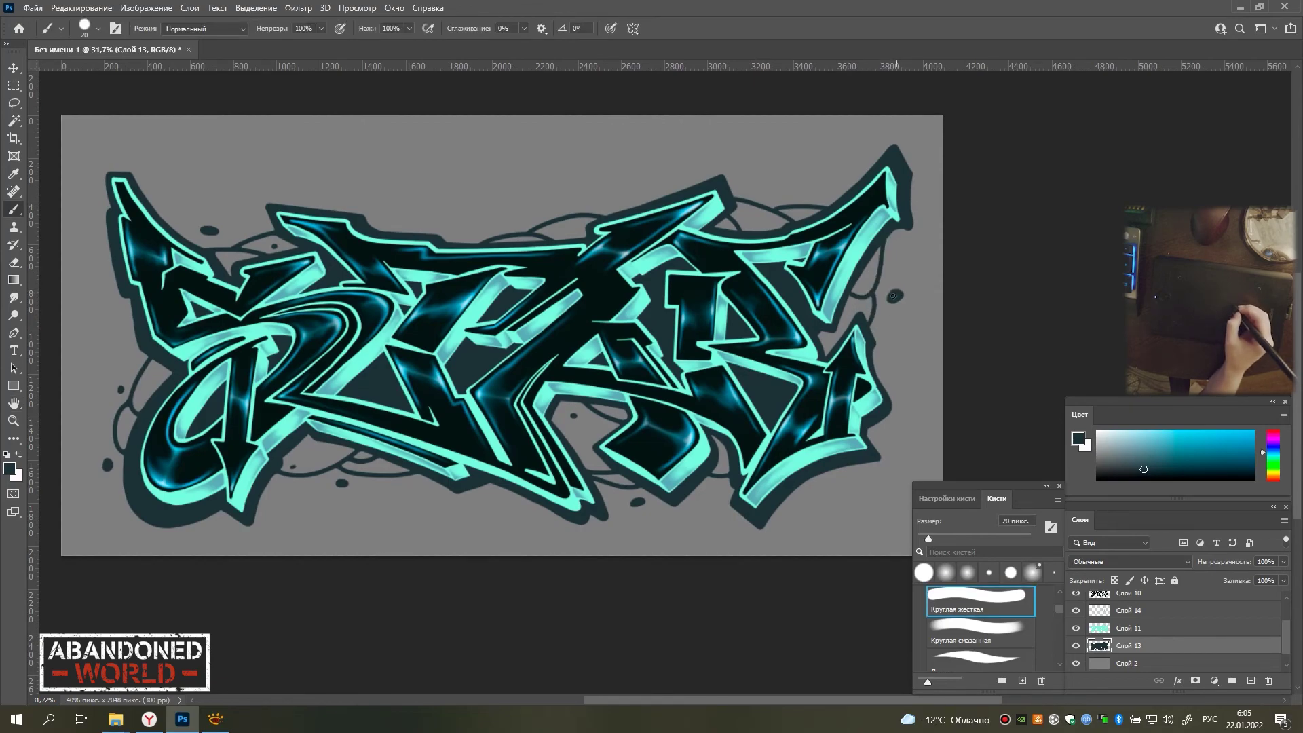
scroll(509, 217, "up", 1)
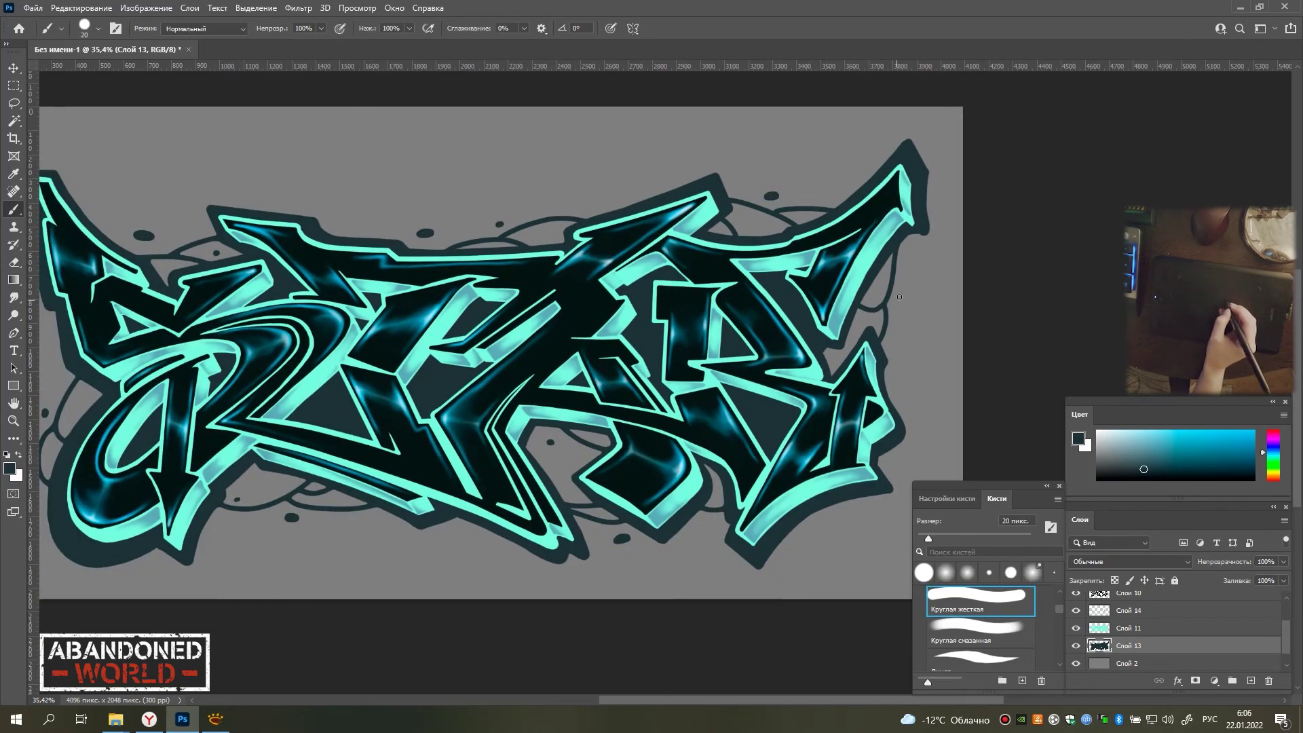
scroll(608, 270, "up", 15)
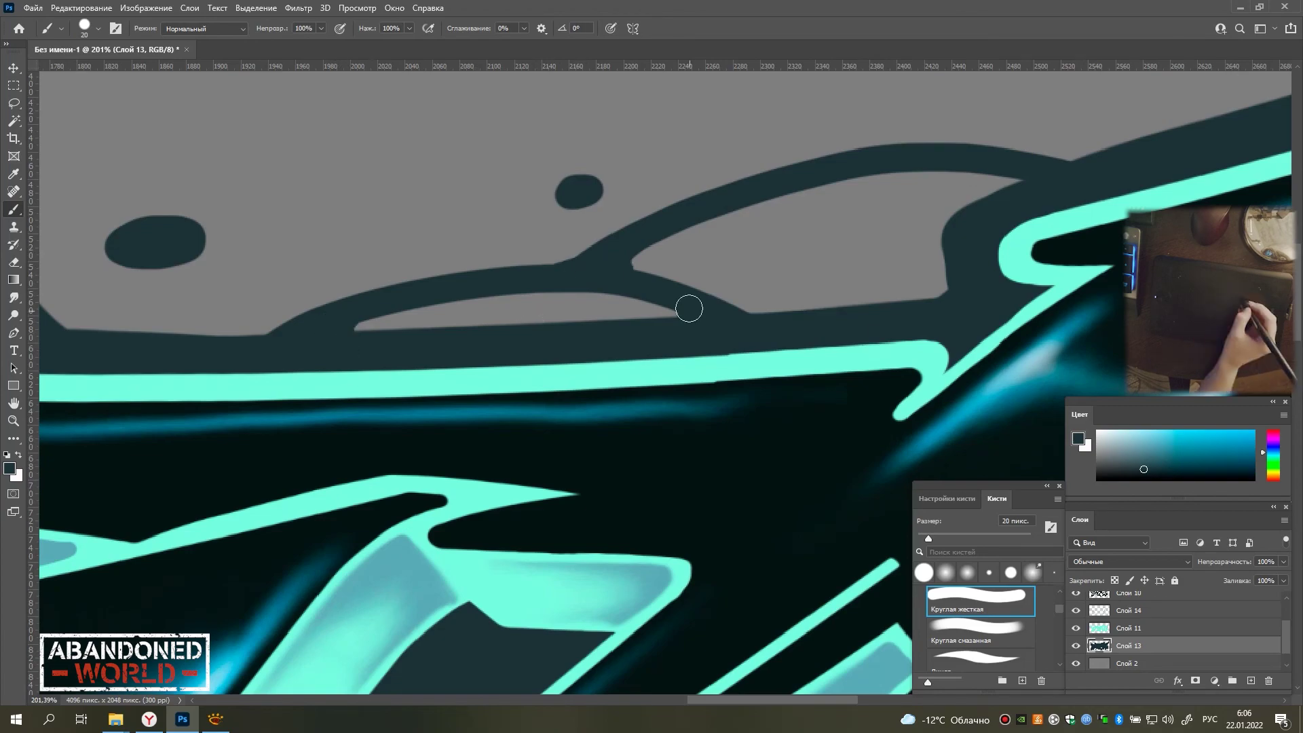
left_click_drag(689, 309, 483, 295)
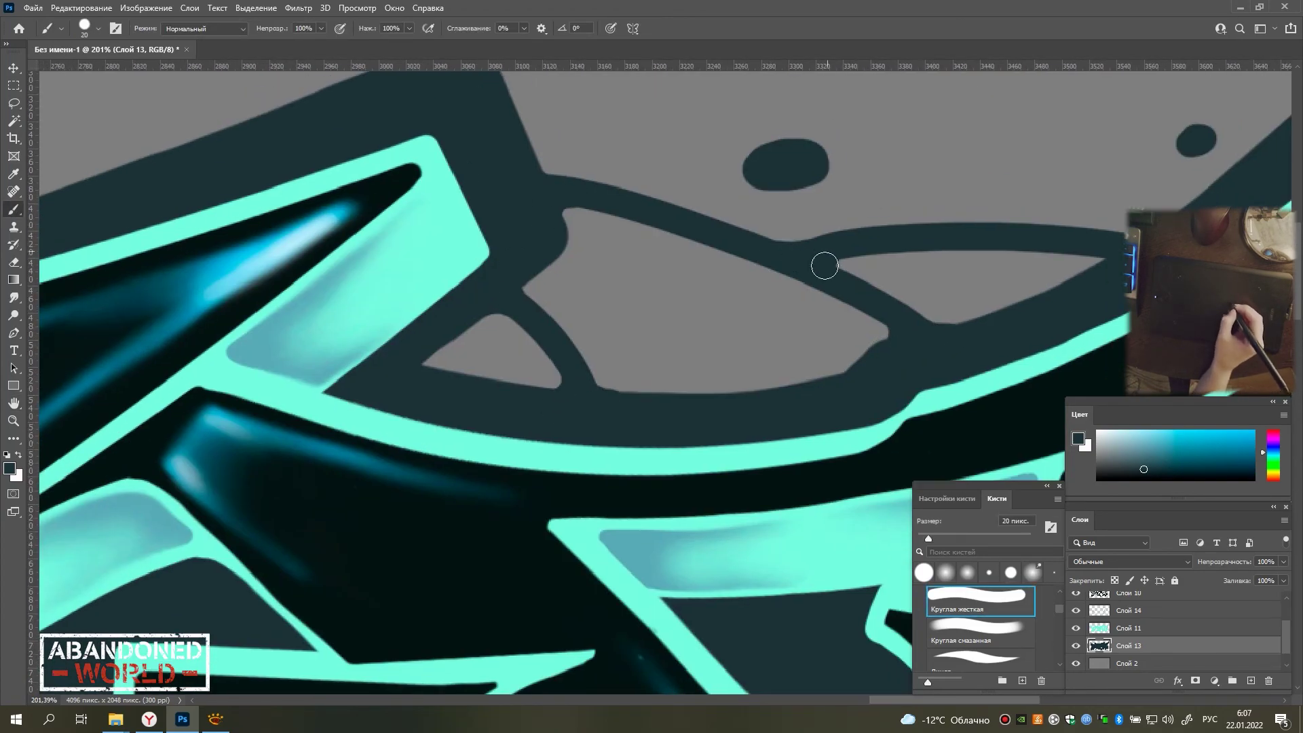
Zoom out and pan to view the whole finished graffiti piece.
scroll(1098, 247, "down", 6)
scroll(930, 244, "down", 9)
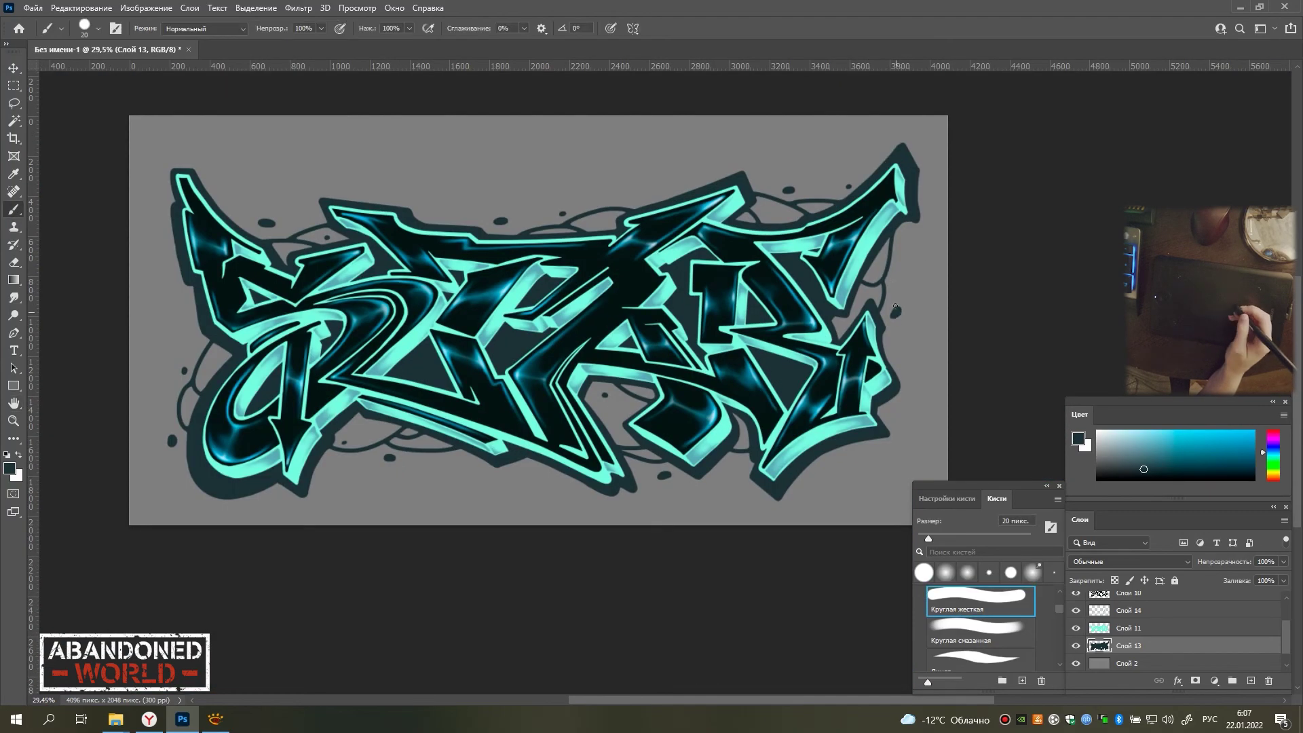
scroll(815, 247, "up", 13)
scroll(815, 246, "up", 6)
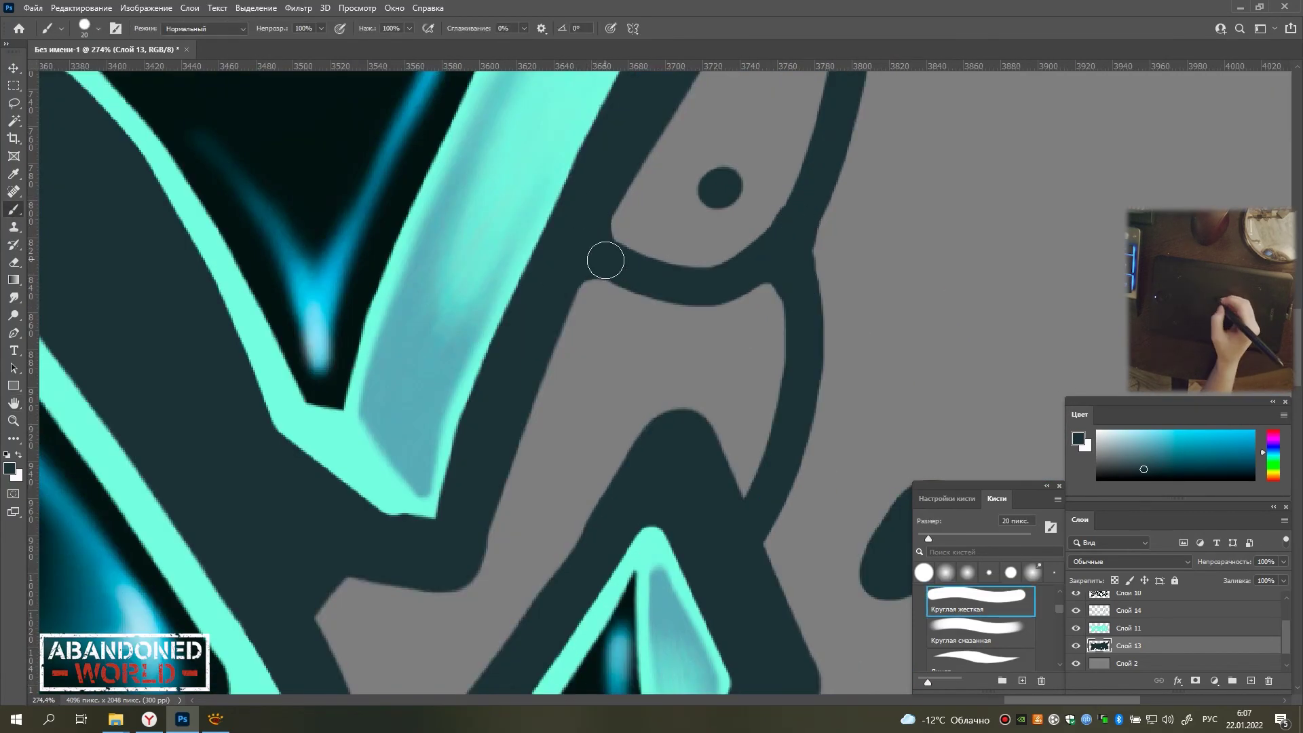
scroll(722, 494, "down", 2)
left_click_drag(690, 437, 686, 267)
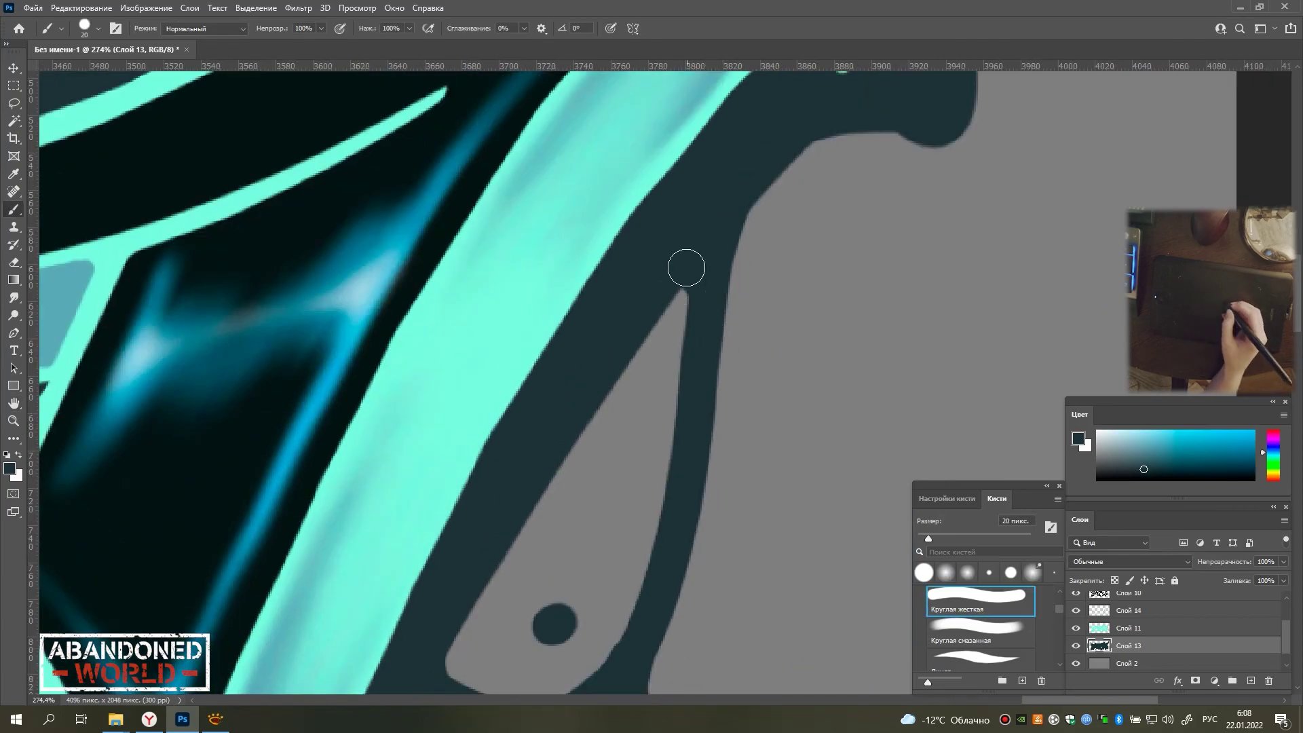
scroll(686, 268, "down", 5)
left_click_drag(767, 307, 687, 282)
scroll(687, 282, "down", 5)
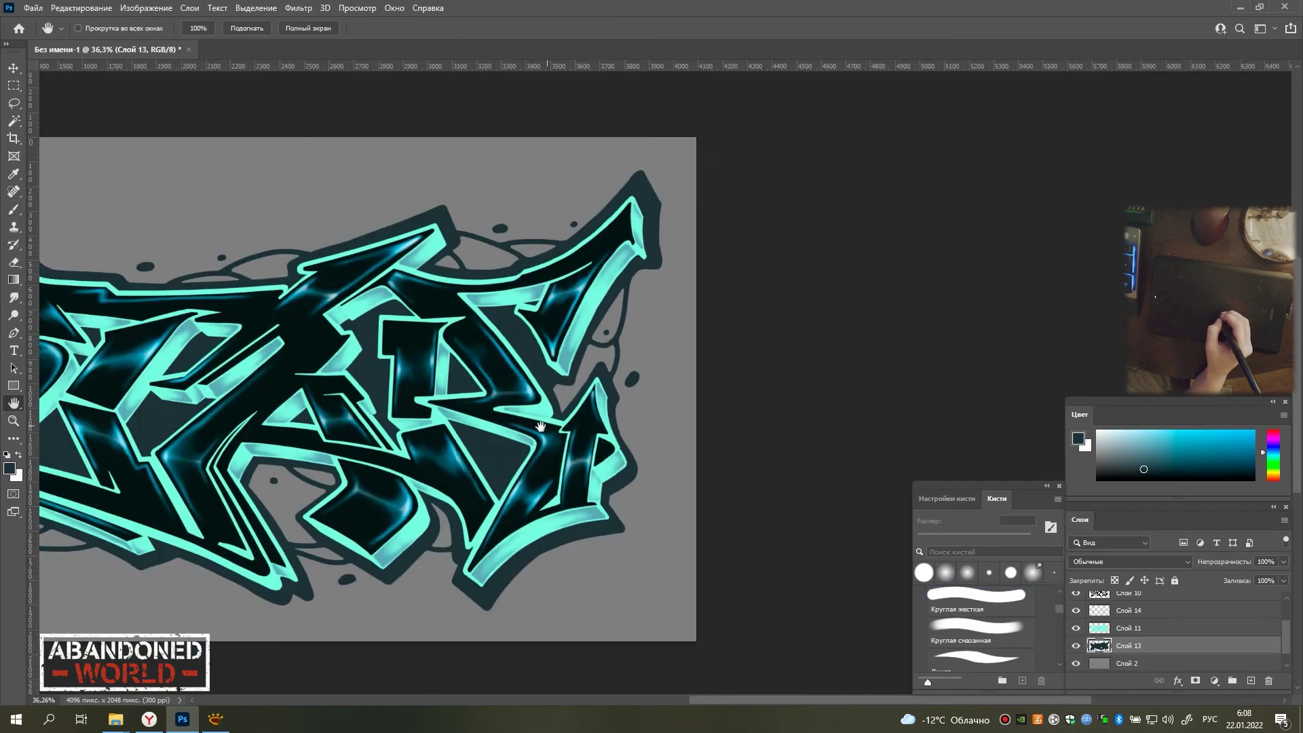
scroll(460, 537, "up", 1)
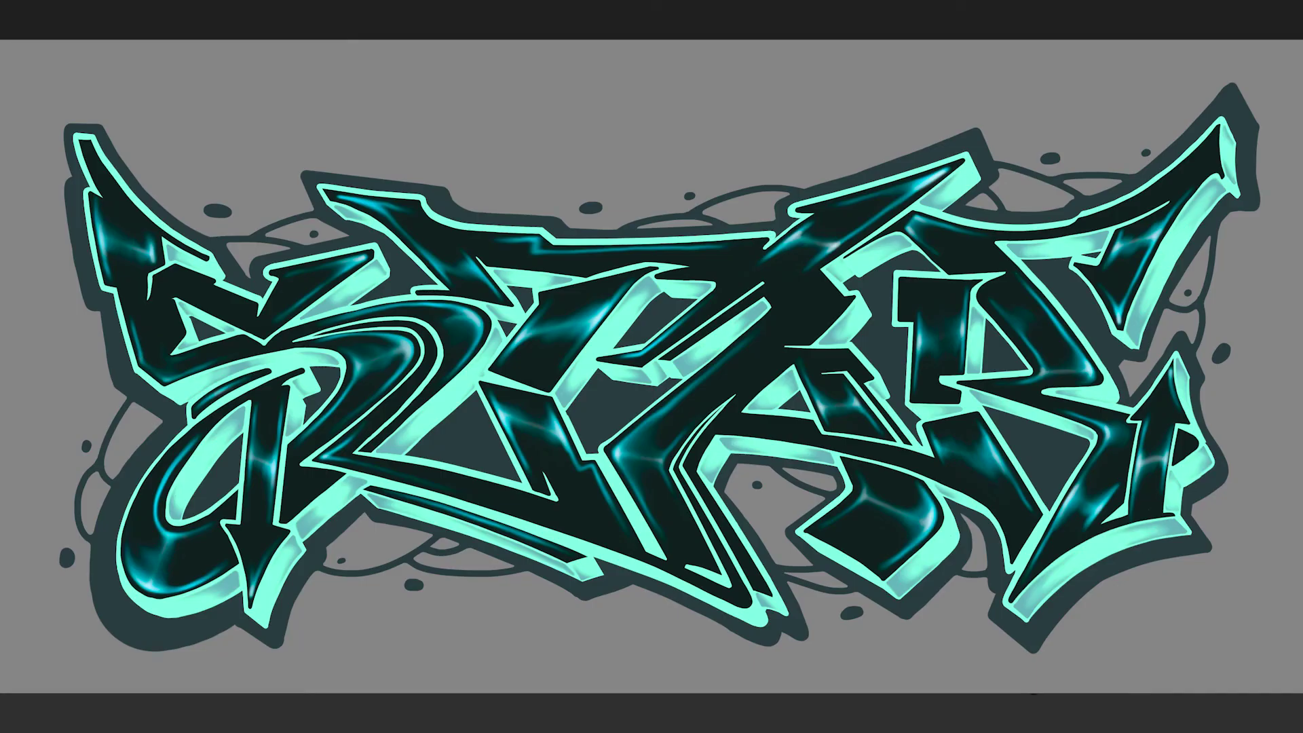